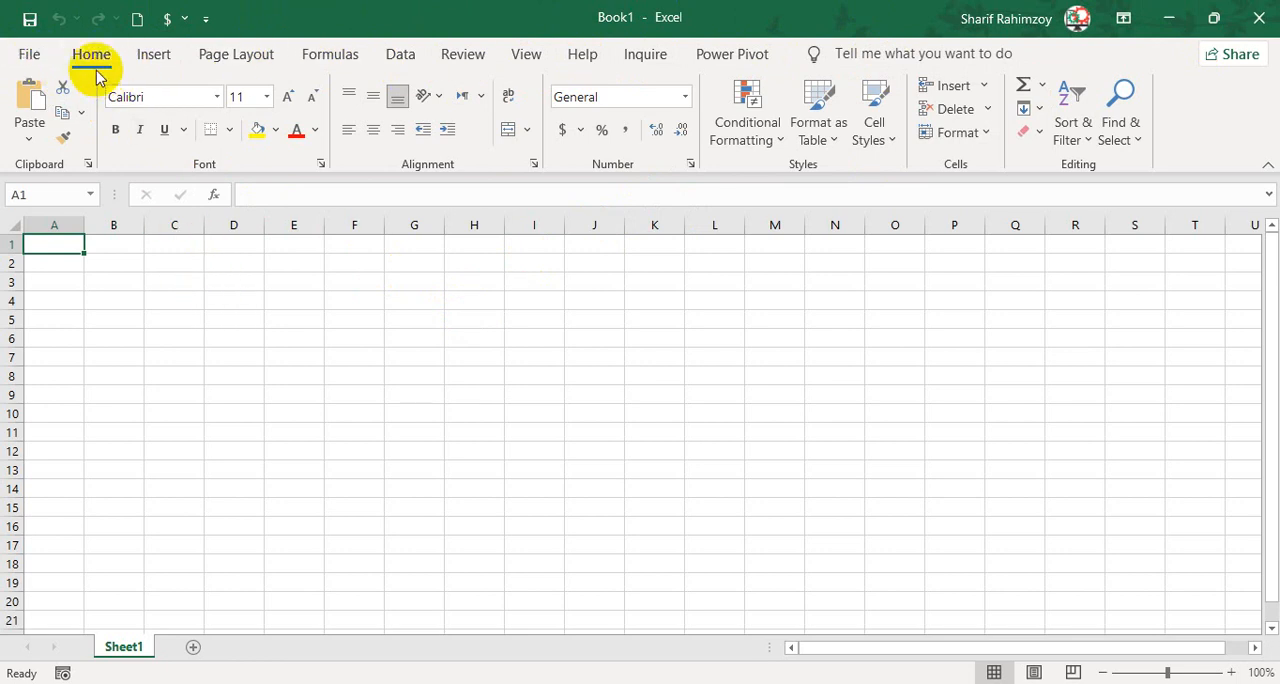
click(165, 57)
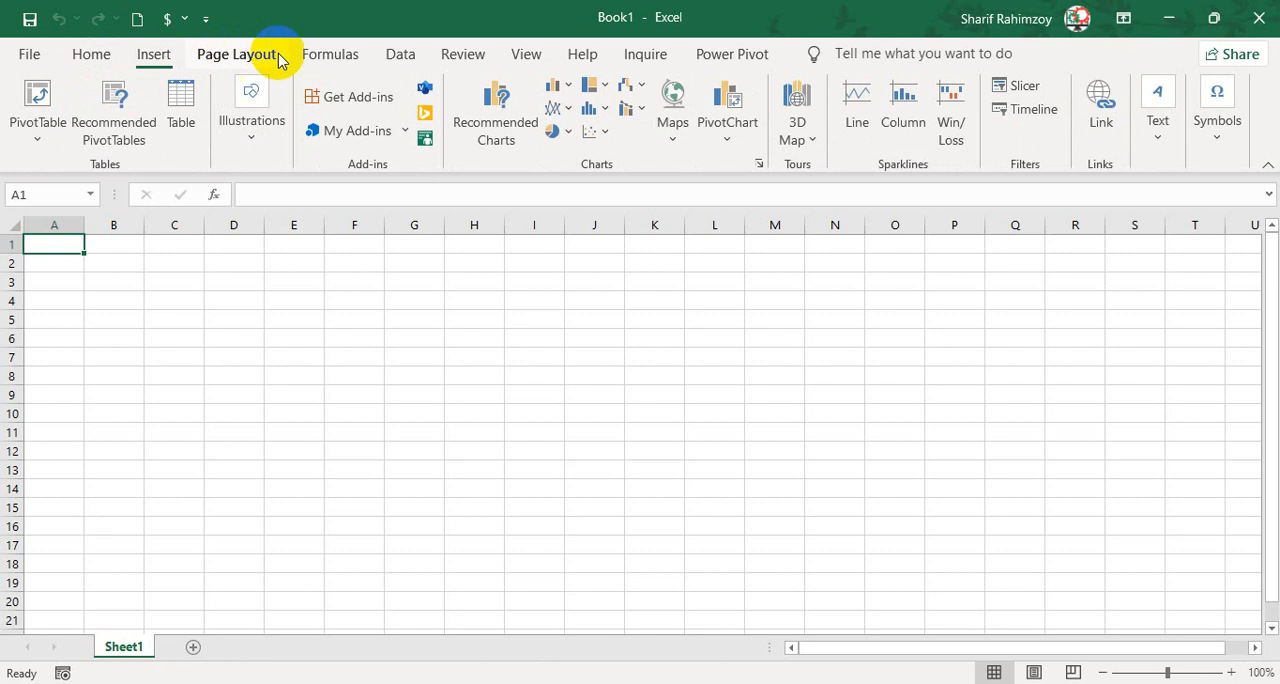
click(266, 57)
click(335, 57)
click(392, 60)
click(465, 58)
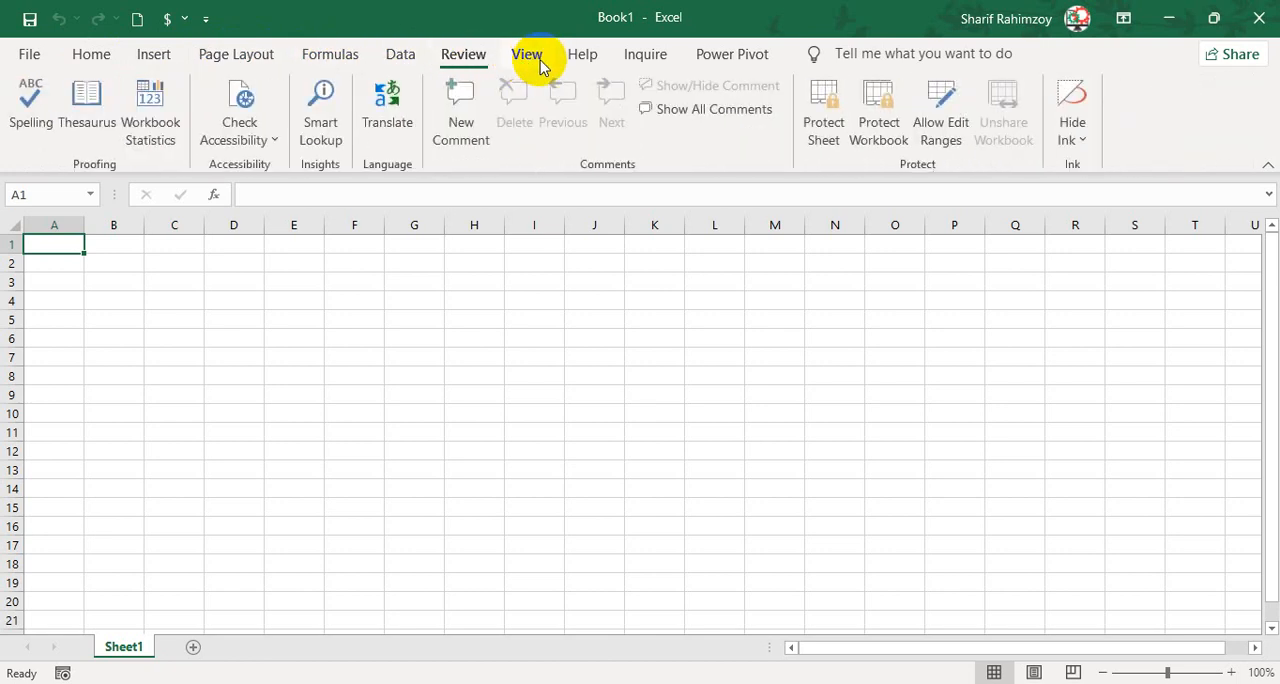
click(528, 58)
click(576, 64)
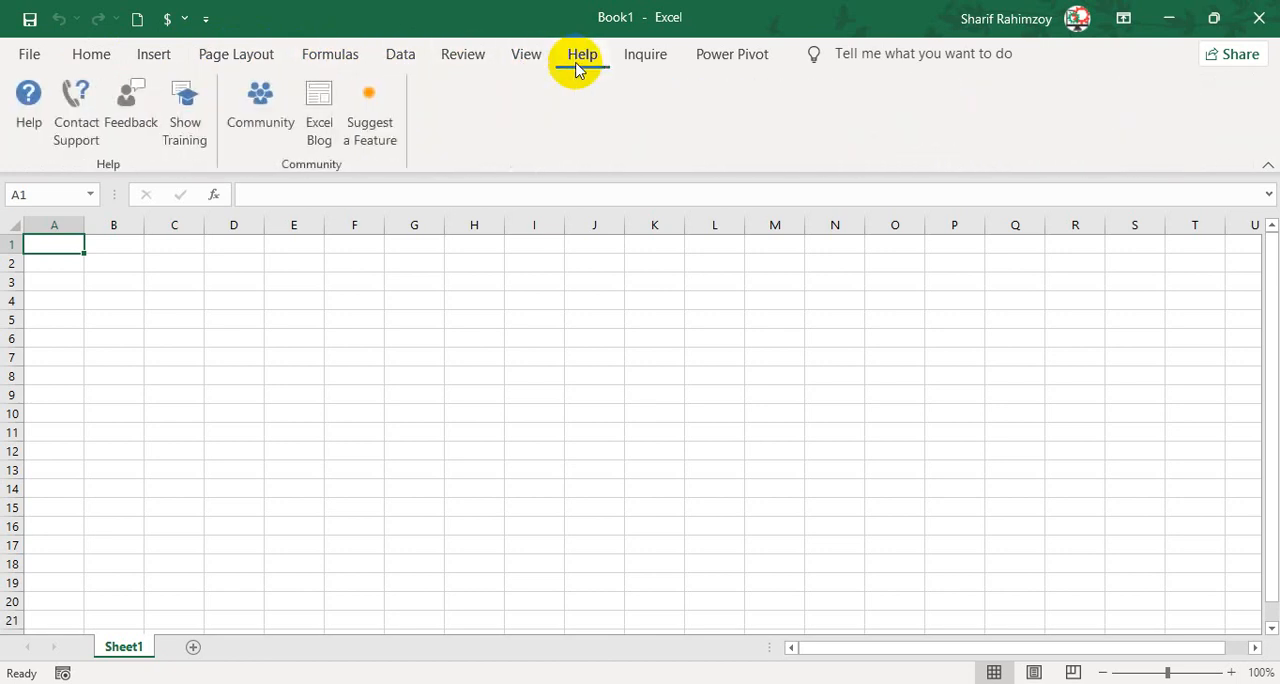
click(98, 58)
click(25, 54)
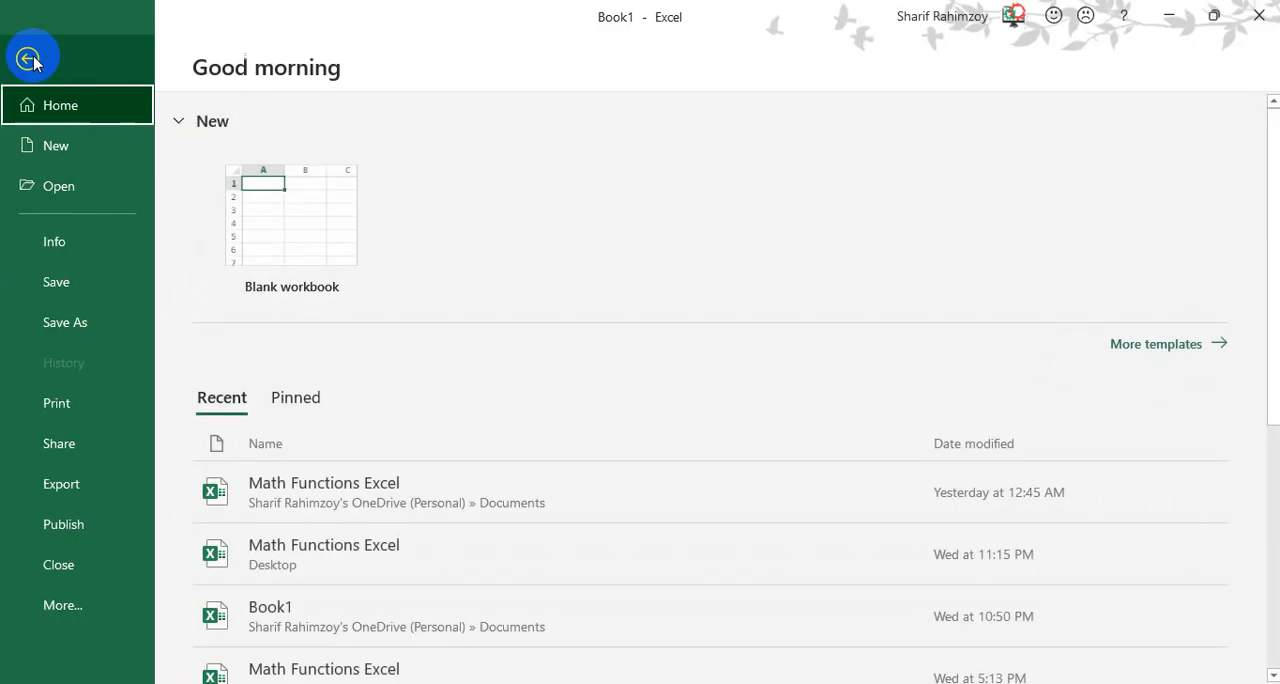
click(23, 51)
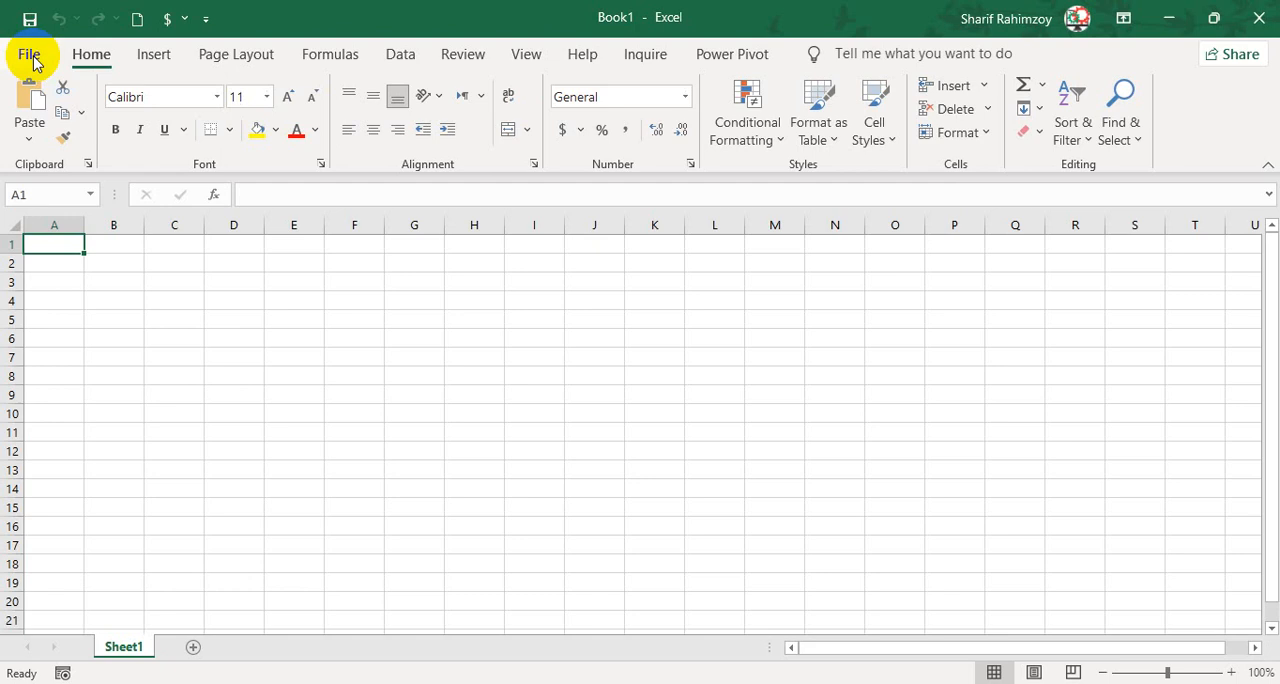
click(172, 60)
click(213, 67)
click(108, 60)
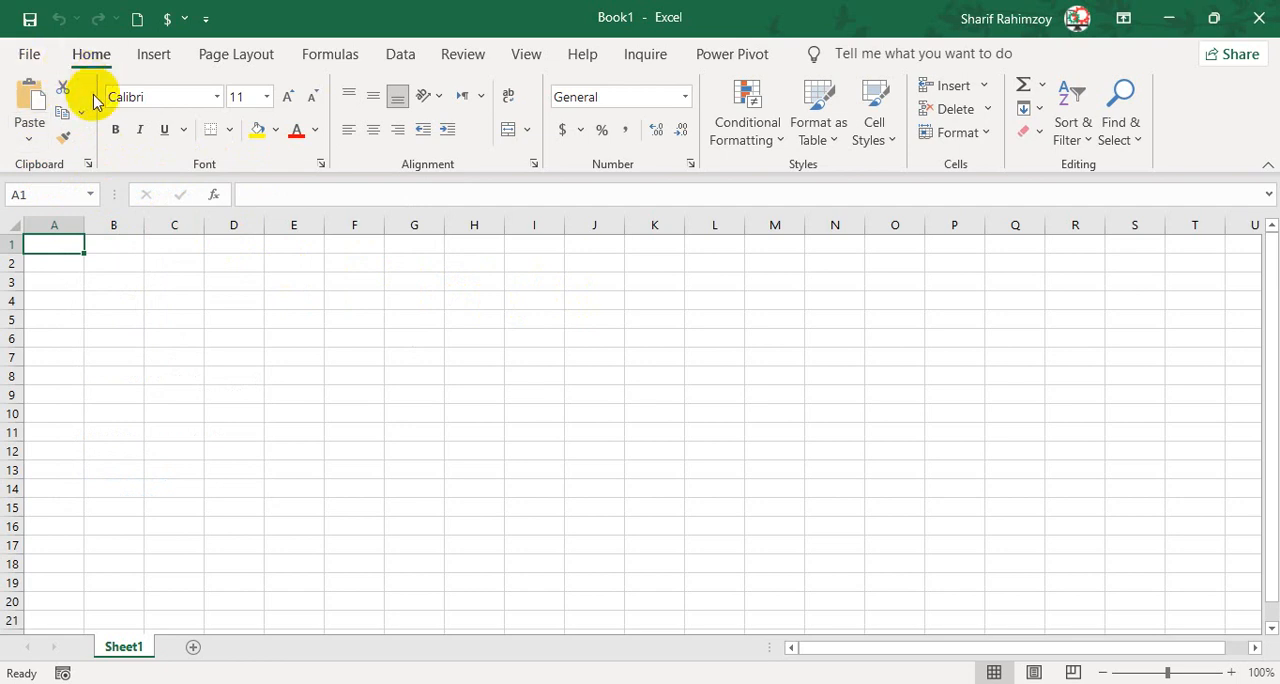
Enter the word "Text" in cell B2 of the blank sheet.
click(134, 282)
scroll(202, 285, up, 2)
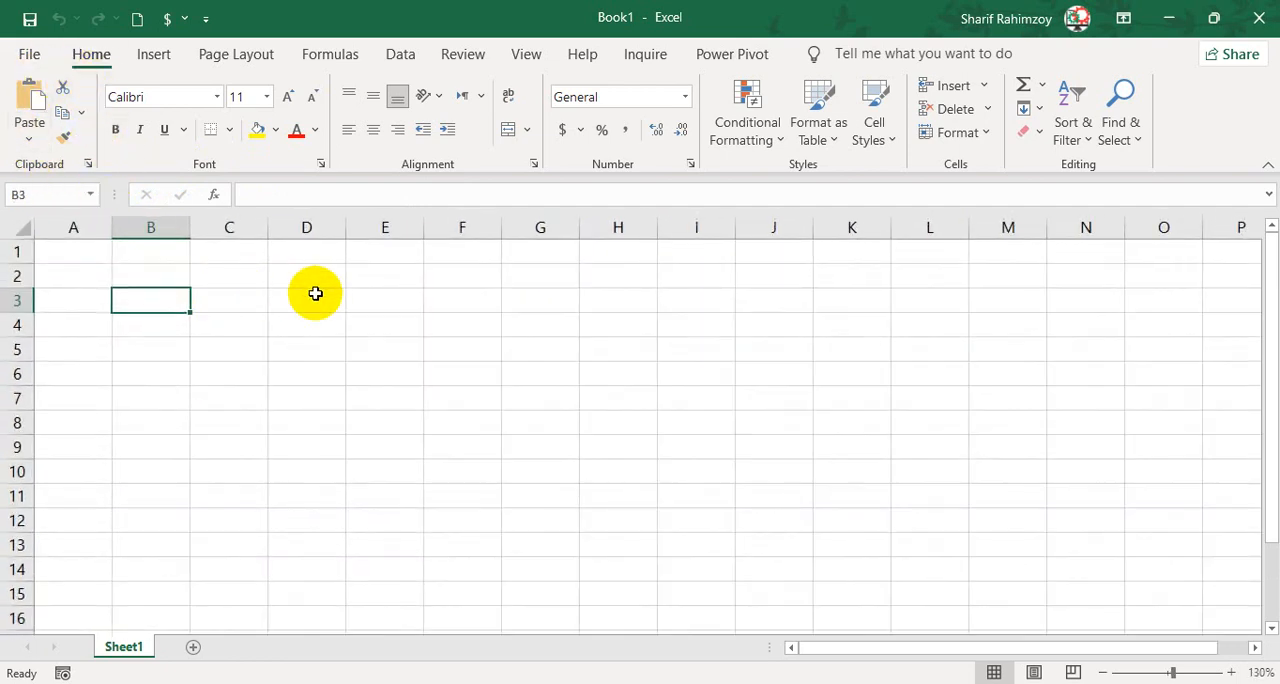
click(316, 293)
click(507, 332)
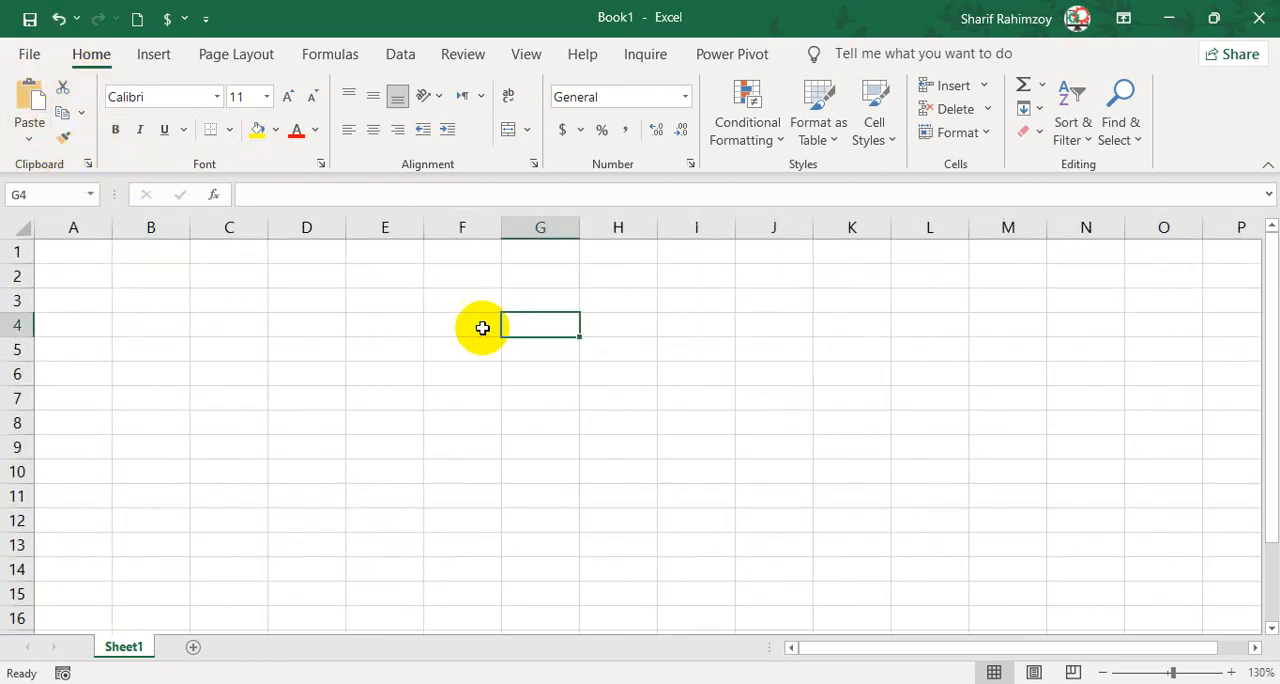
click(149, 272)
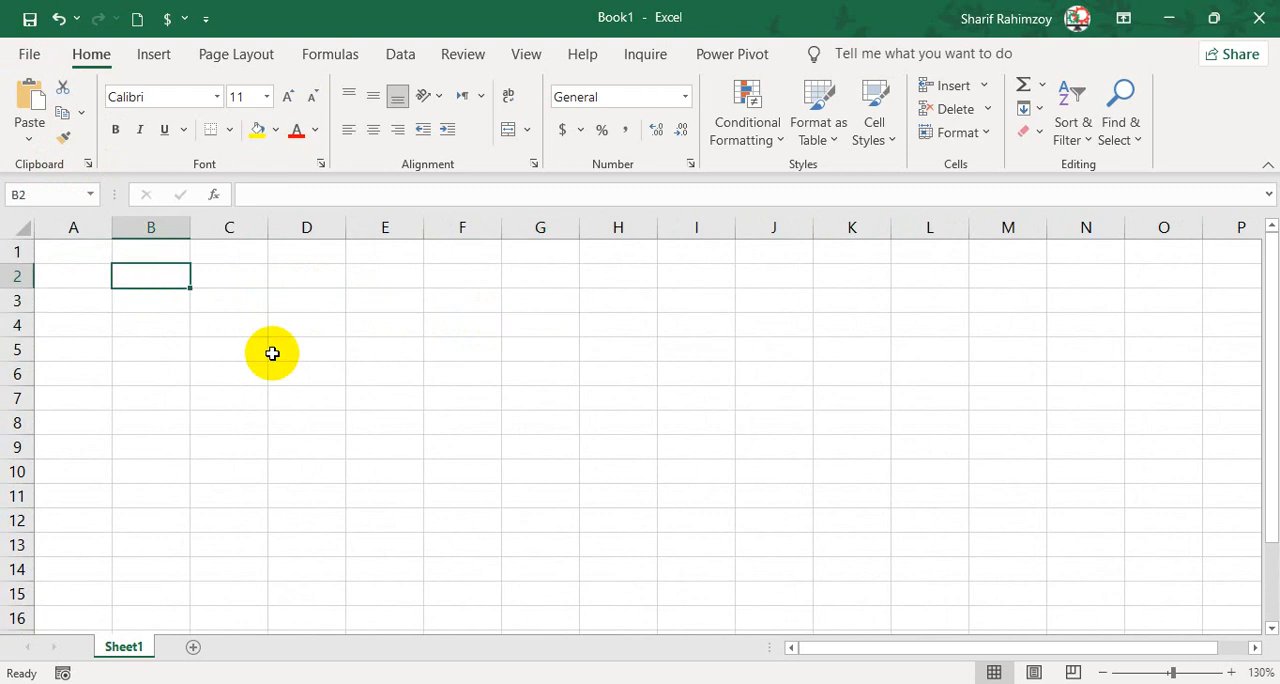
text(Text)
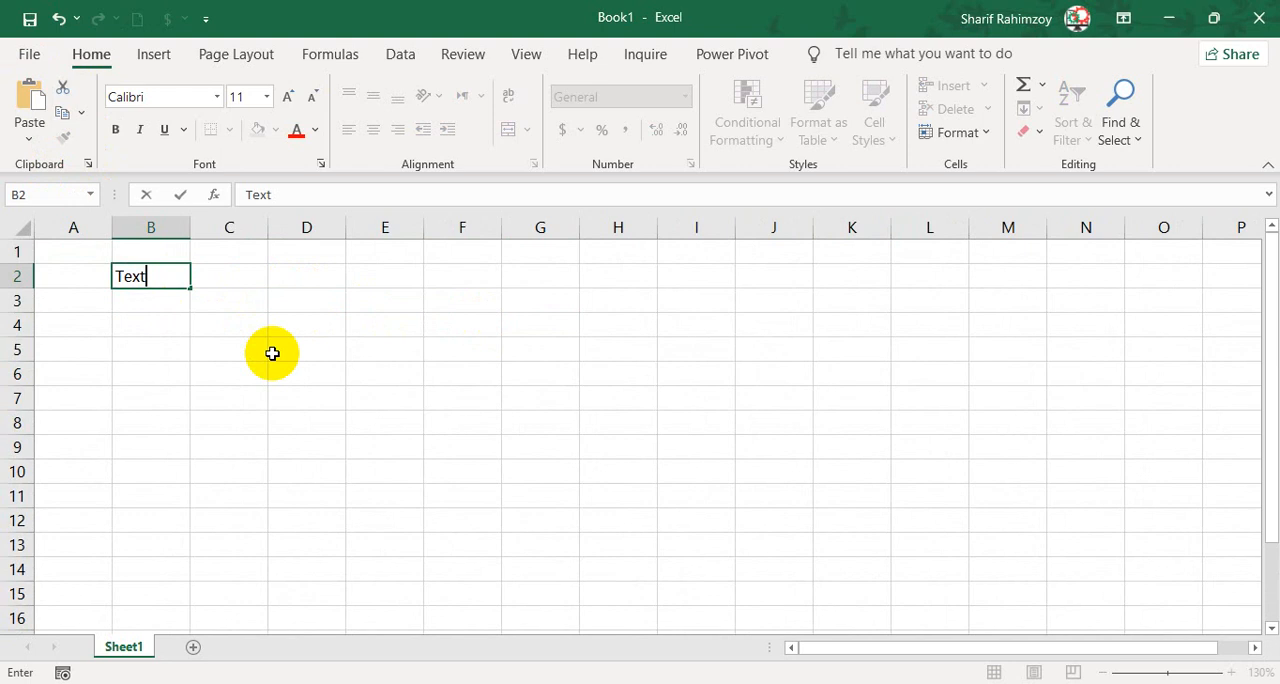
key(Return)
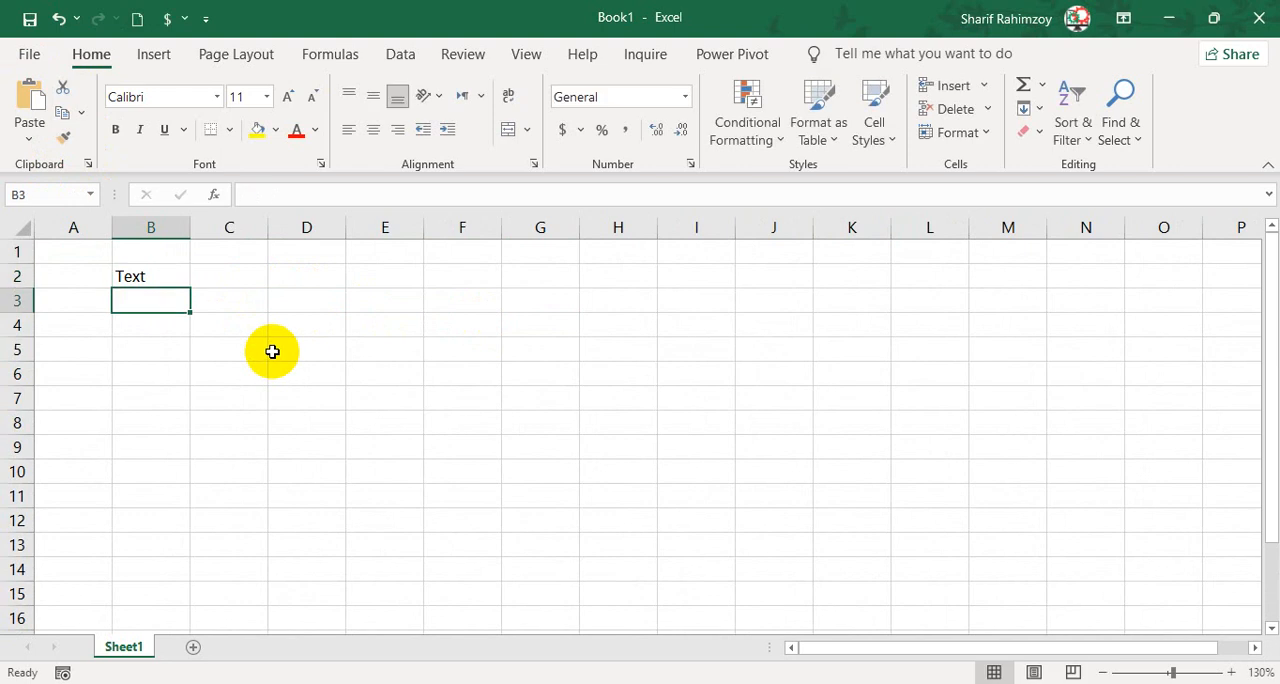
click(165, 276)
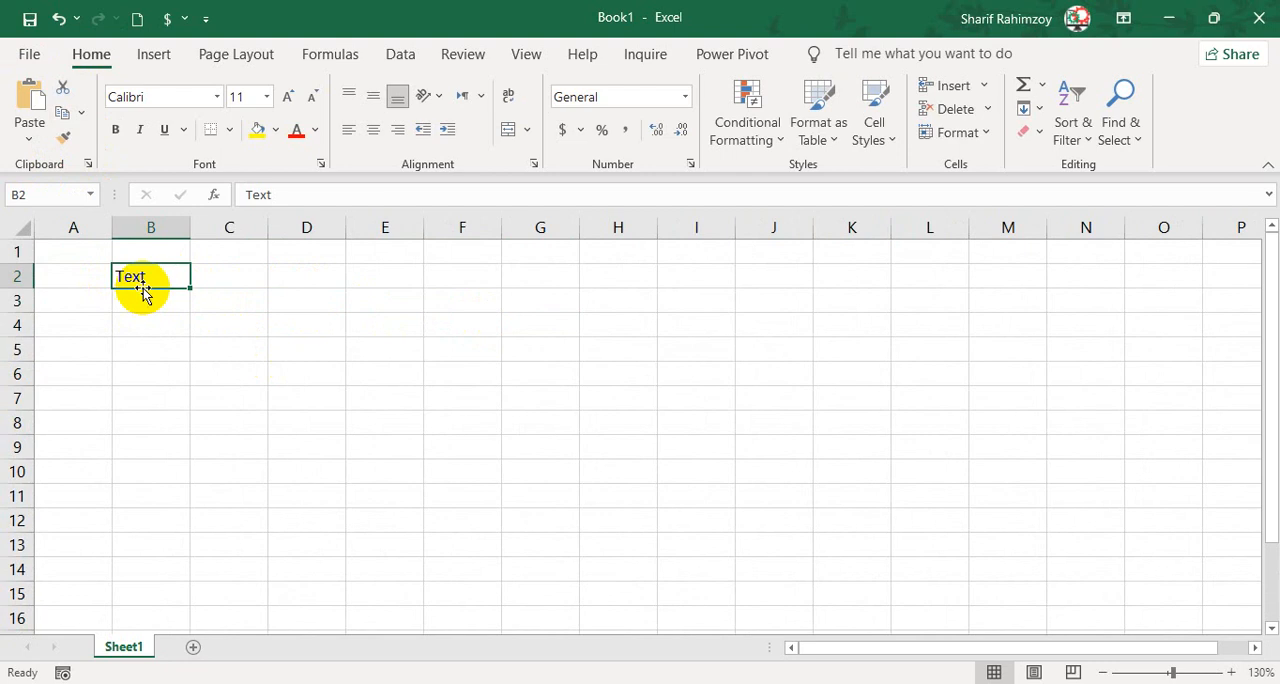
Enter the number 100 in cell C2, beside the sample text.
ctrl+scroll(147, 286, up, 3)
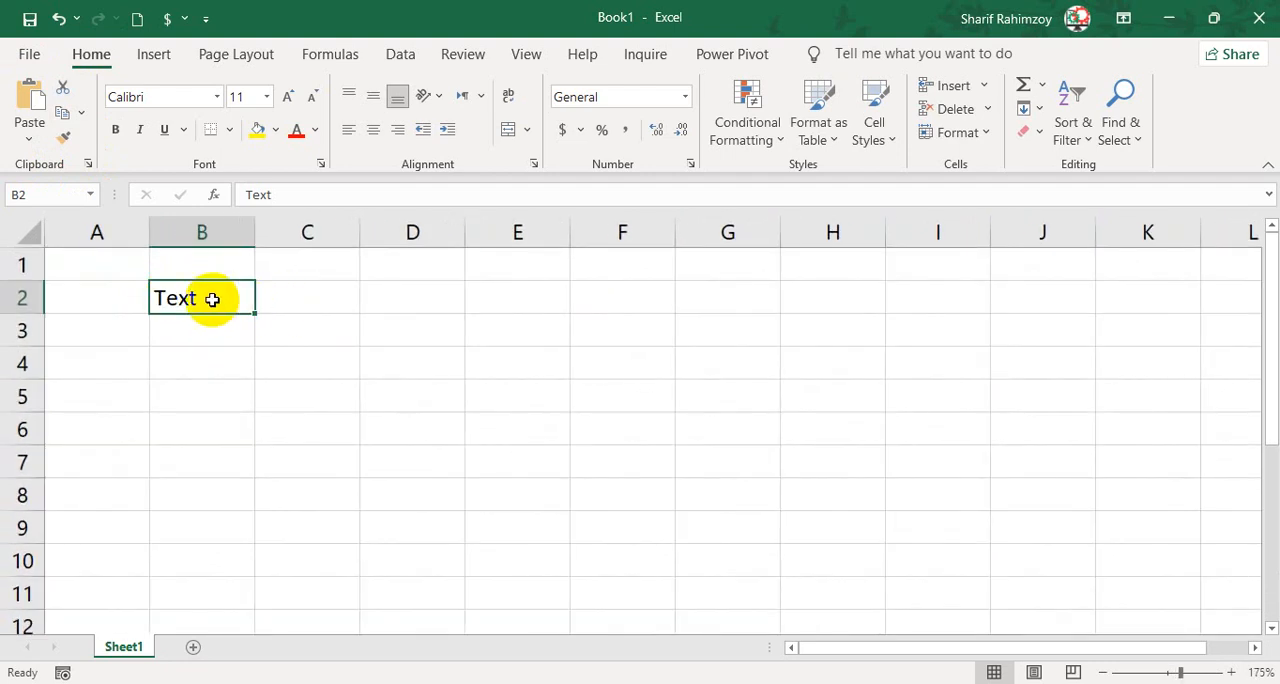
click(294, 296)
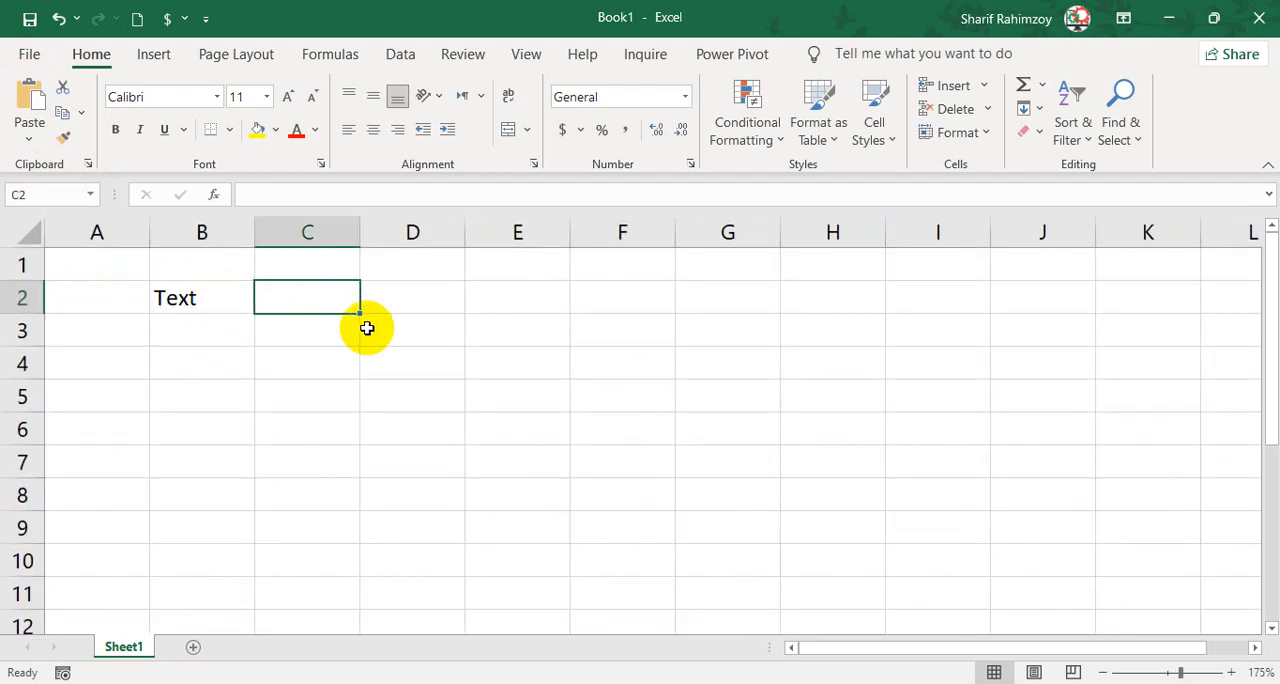
text(100)
key(Return)
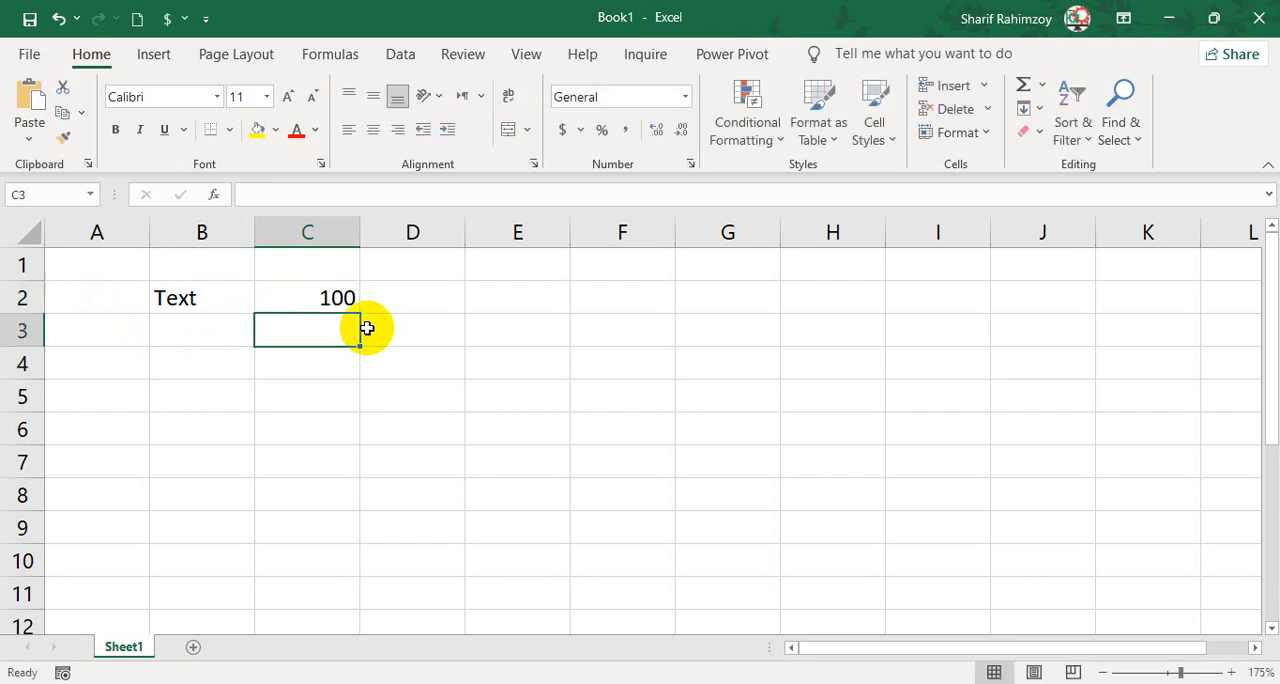
click(313, 297)
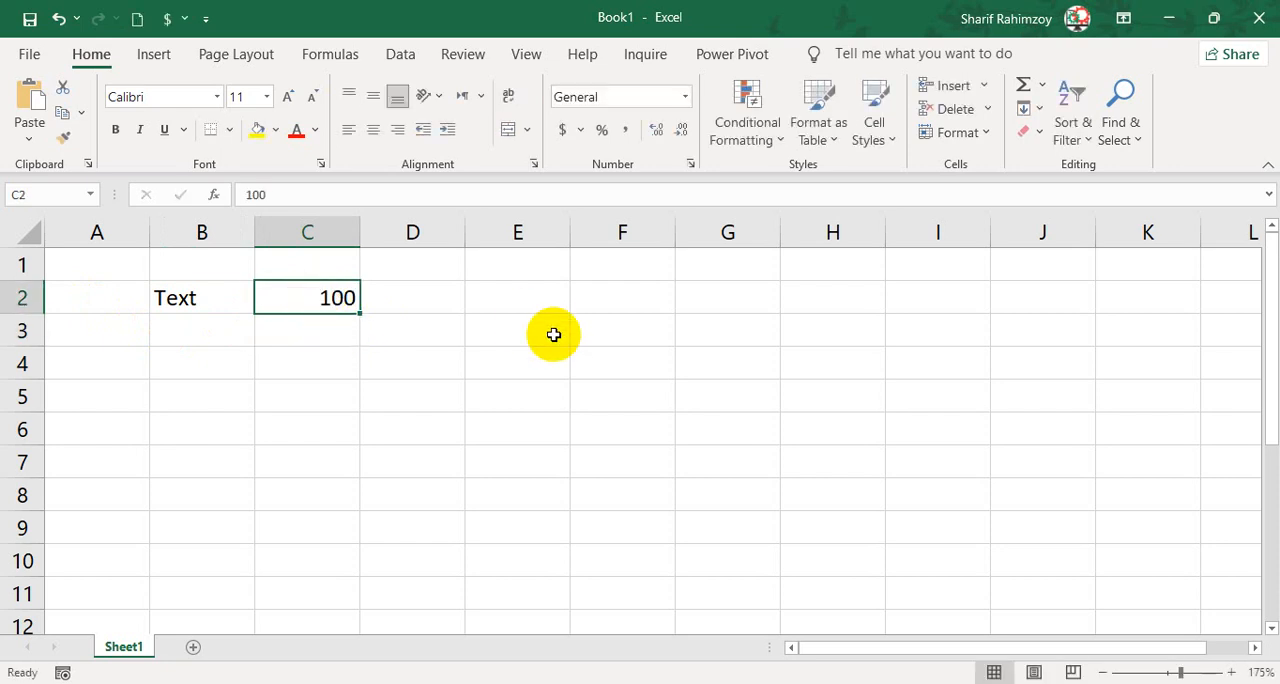
Clear the sample text and number from cells B2:C2.
click(278, 362)
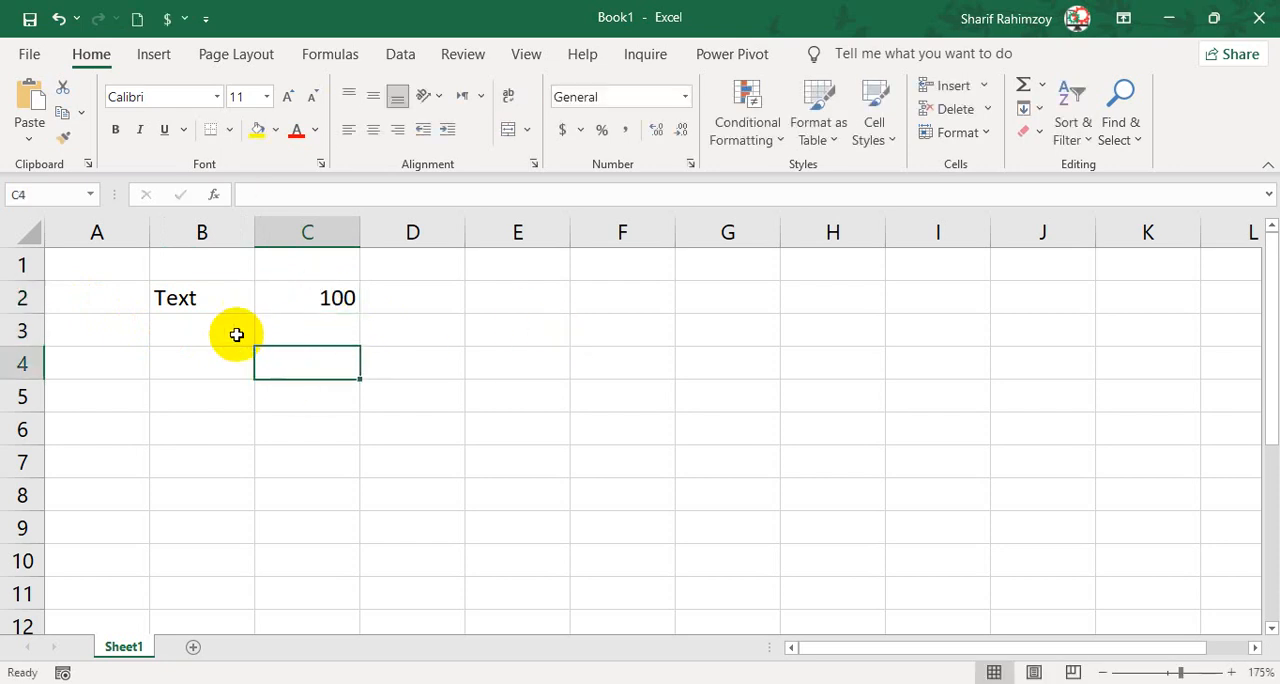
drag(180, 297, 357, 310)
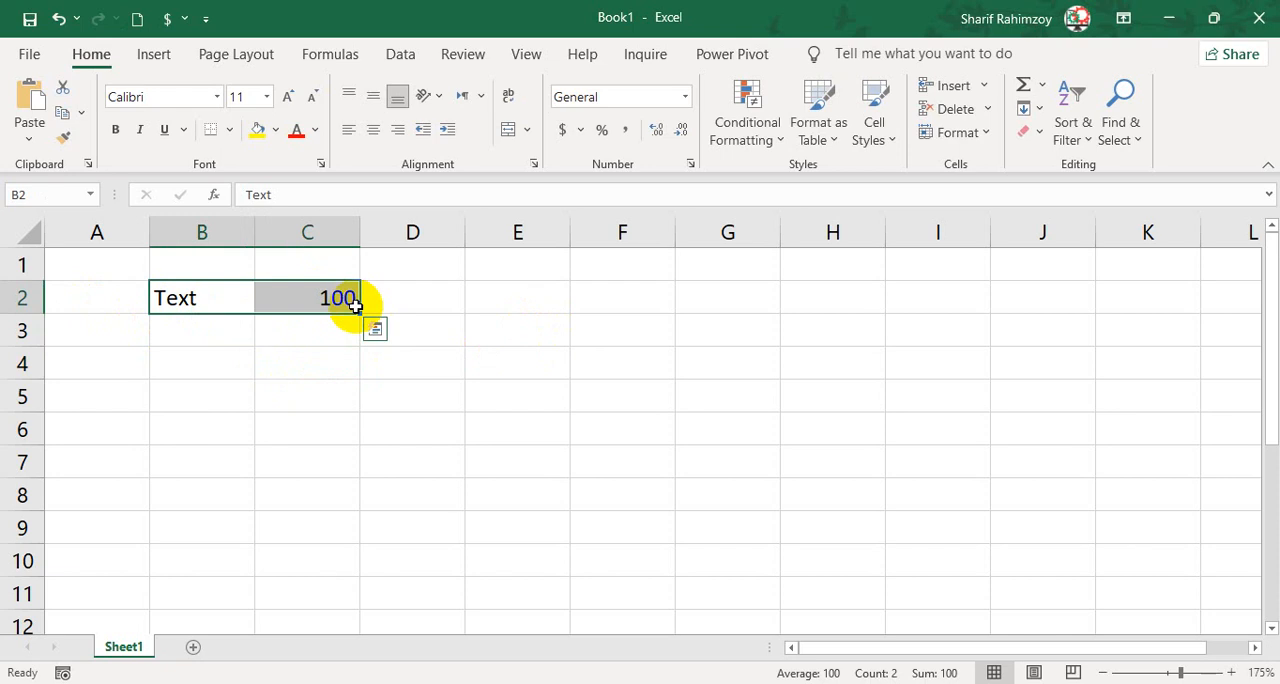
key(Delete)
key(Left)
key(Right)
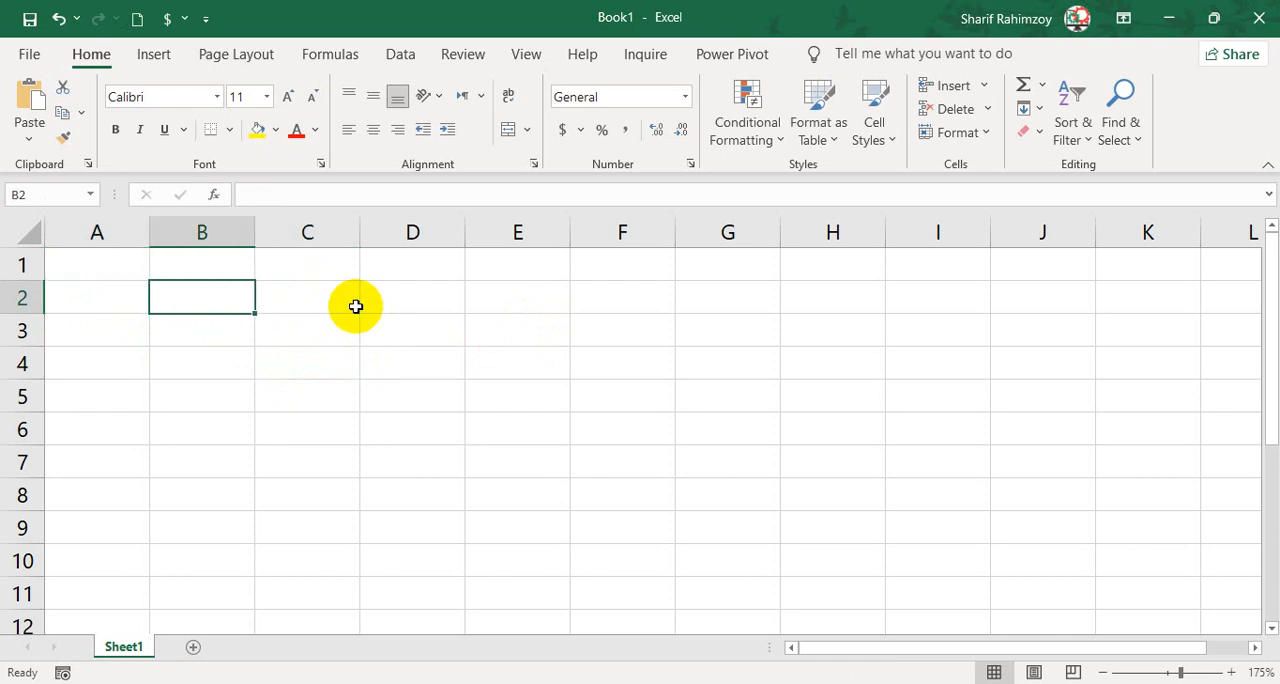
Enter the headers First_Name, Last_Name and Full_Name in cells B2, C2 and D2.
text(First_Name)
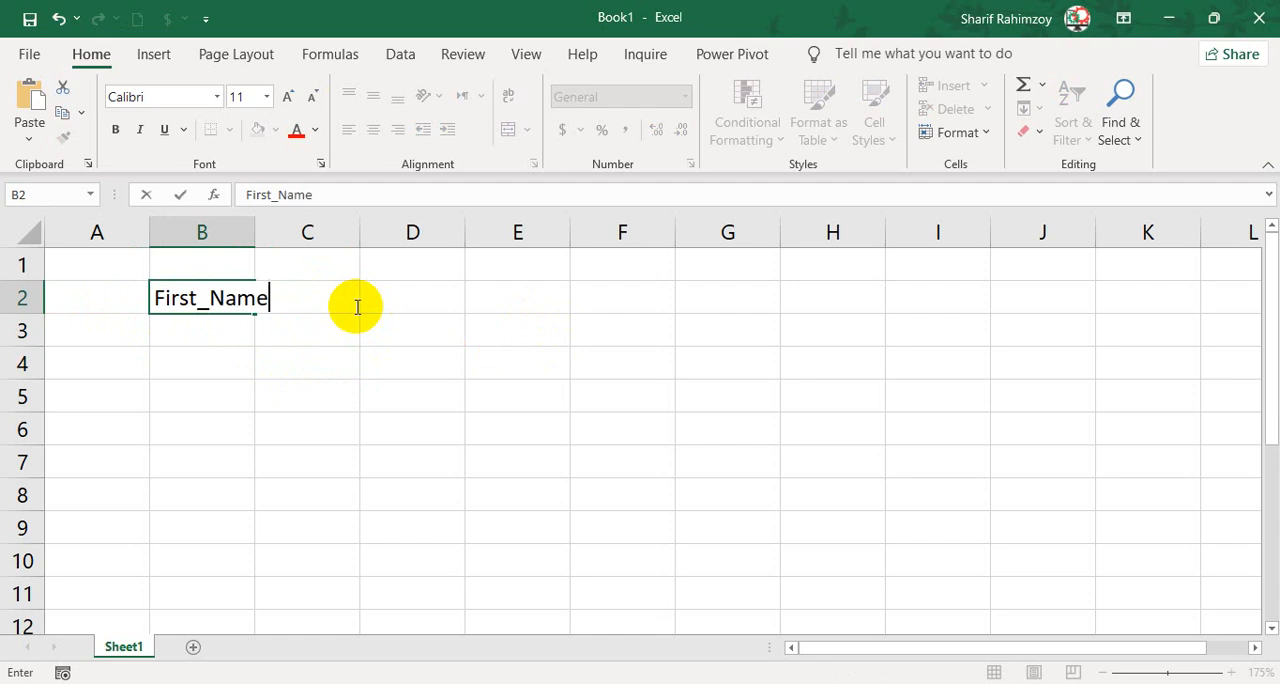
key(Tab)
text(La)
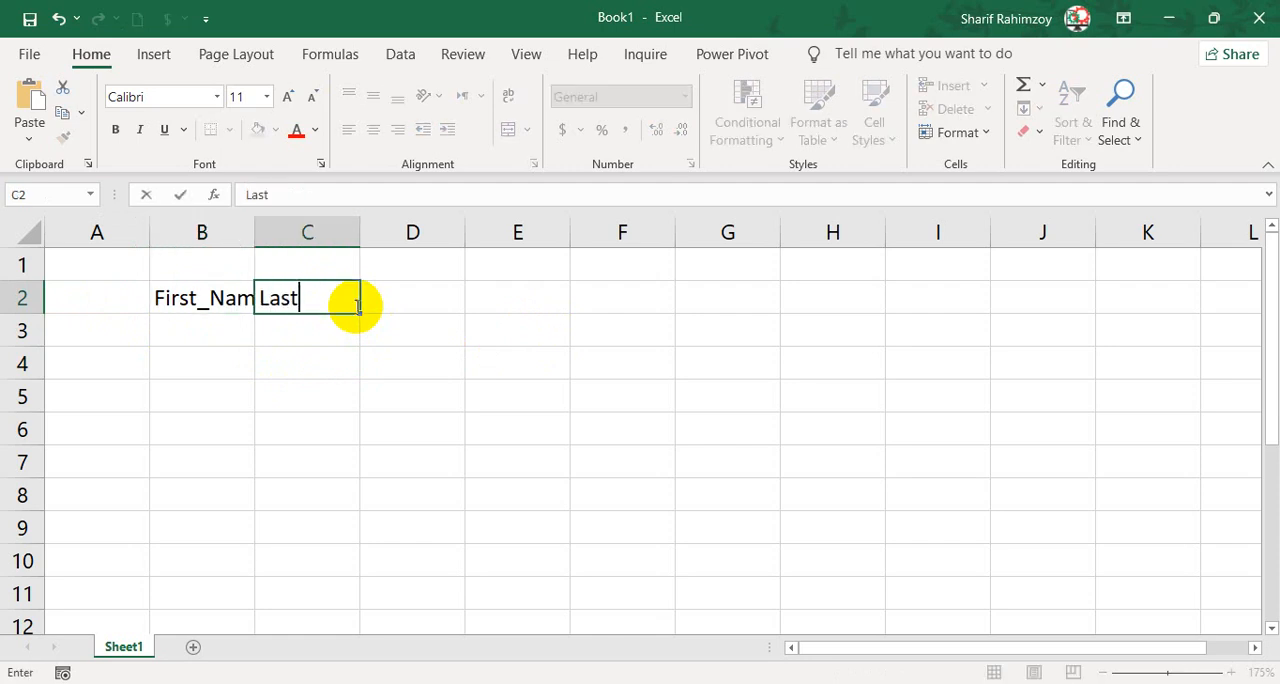
text(st_Name)
key(Tab)
text(F)
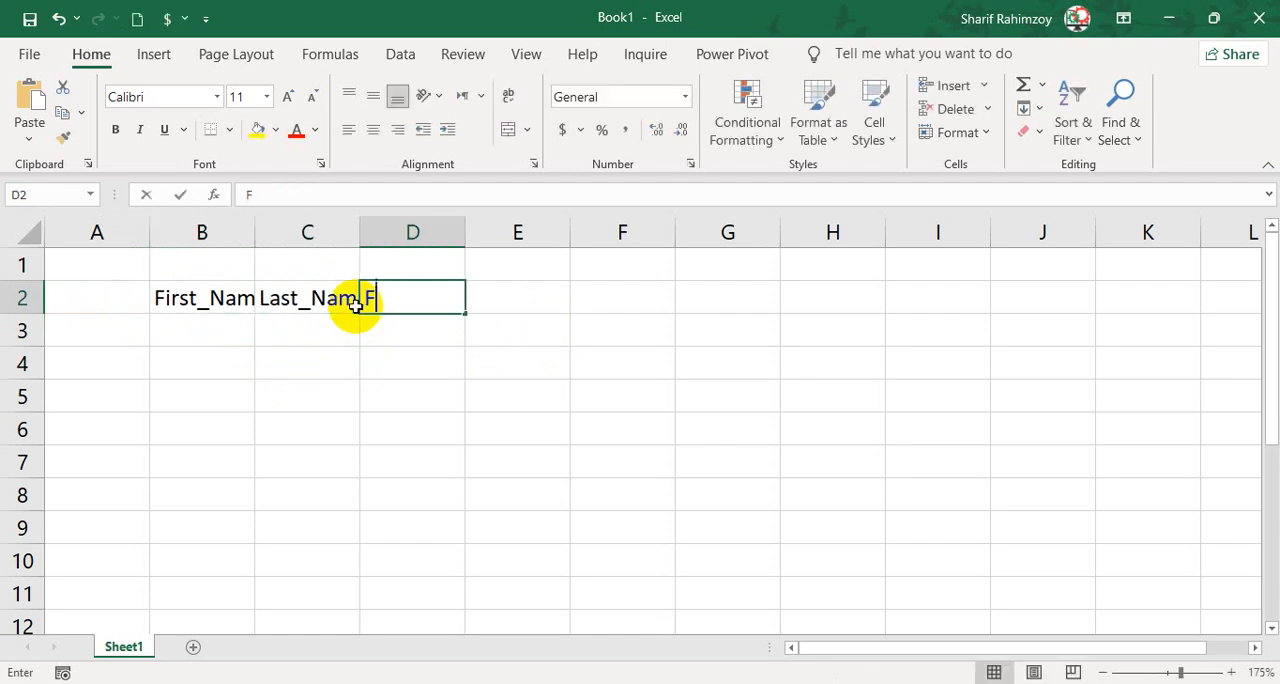
text(ull_Name)
key(Return)
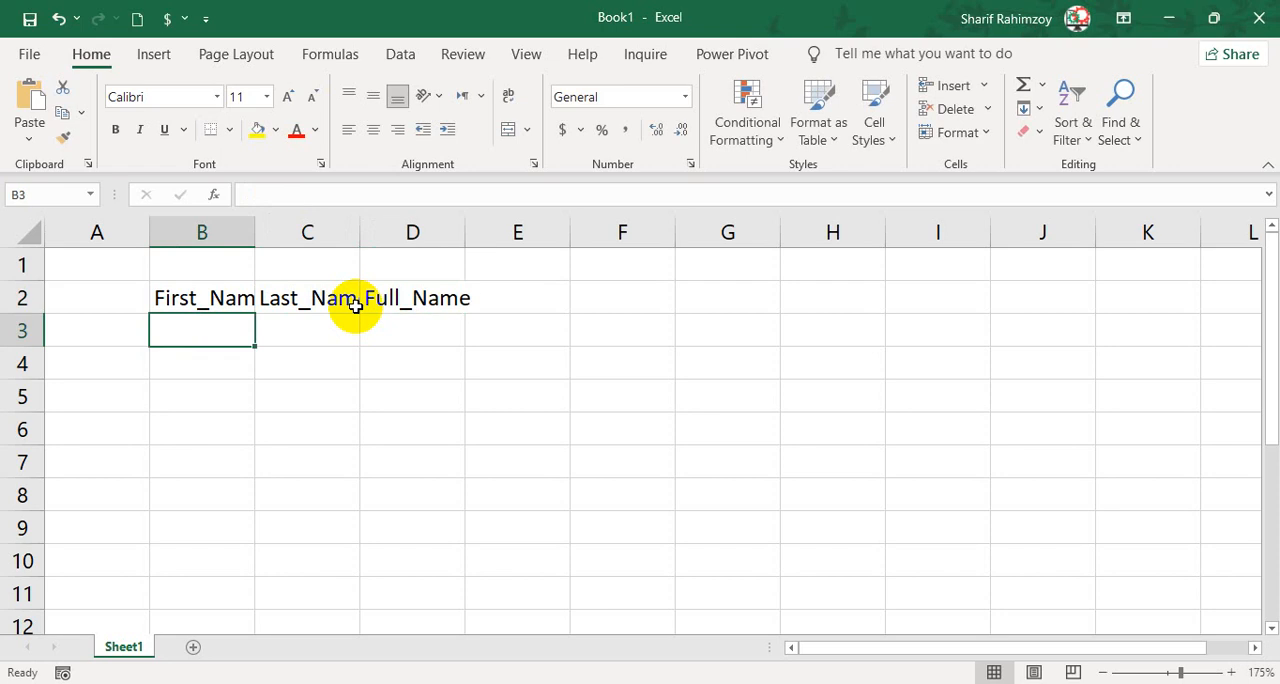
Autofit the widths of columns B, C and D to the header text.
double_click(256, 242)
double_click(382, 237)
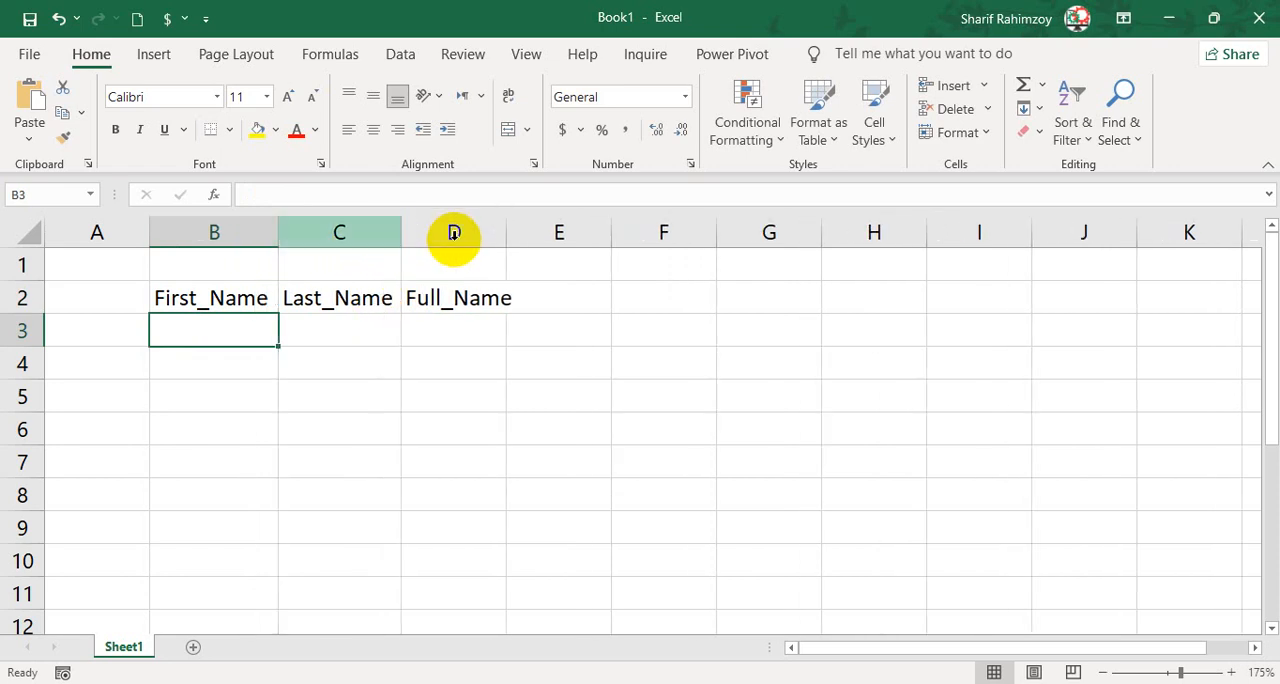
double_click(500, 231)
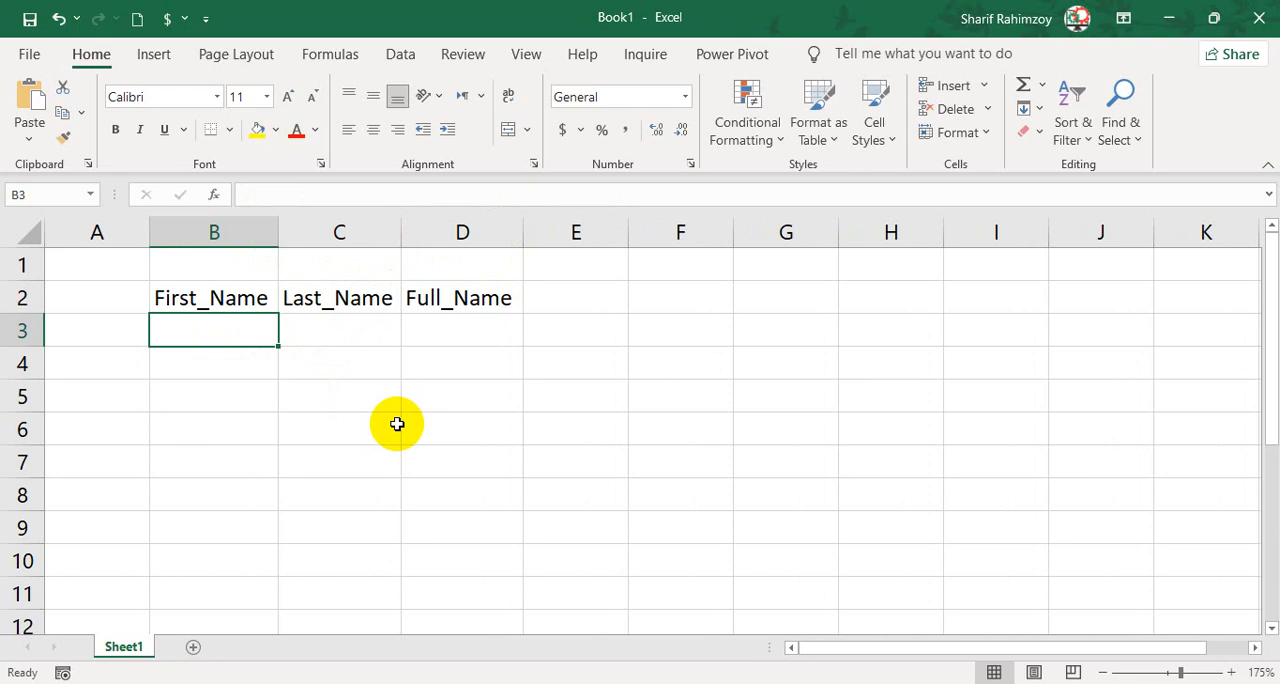
Enter the first person's first name in B3 and last name in C3.
text(Ahmad)
key(Tab)
text(K)
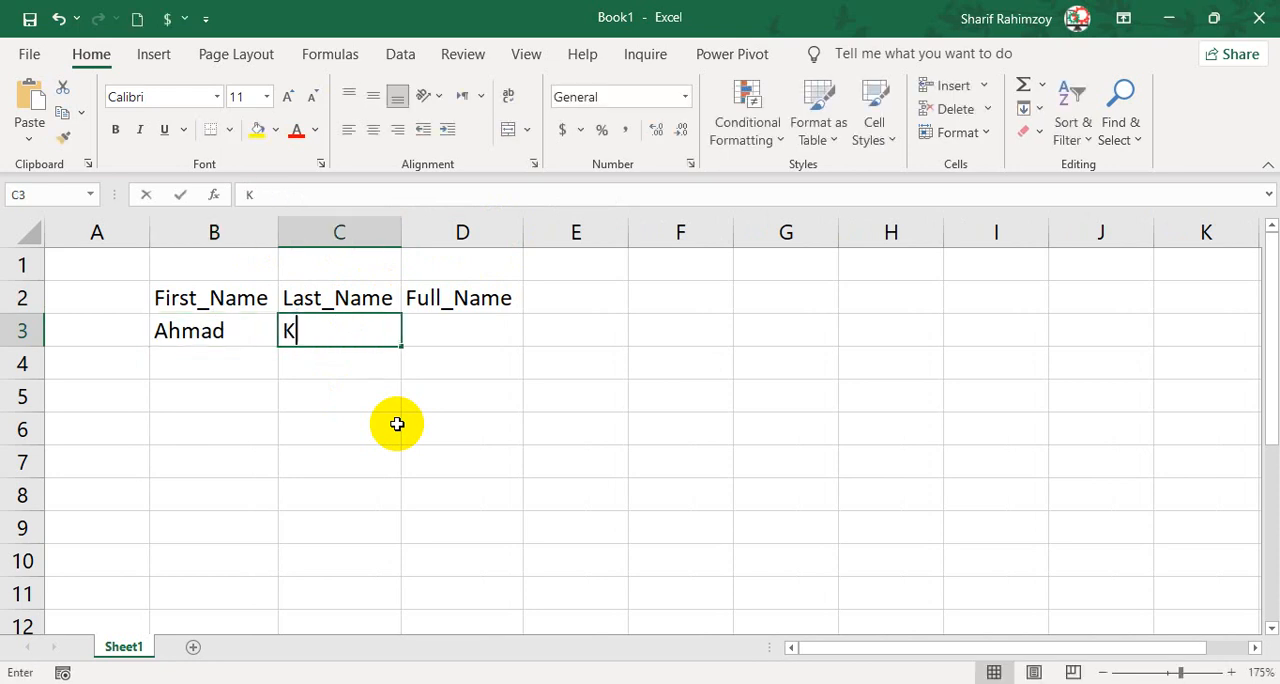
text(han)
key(Down)
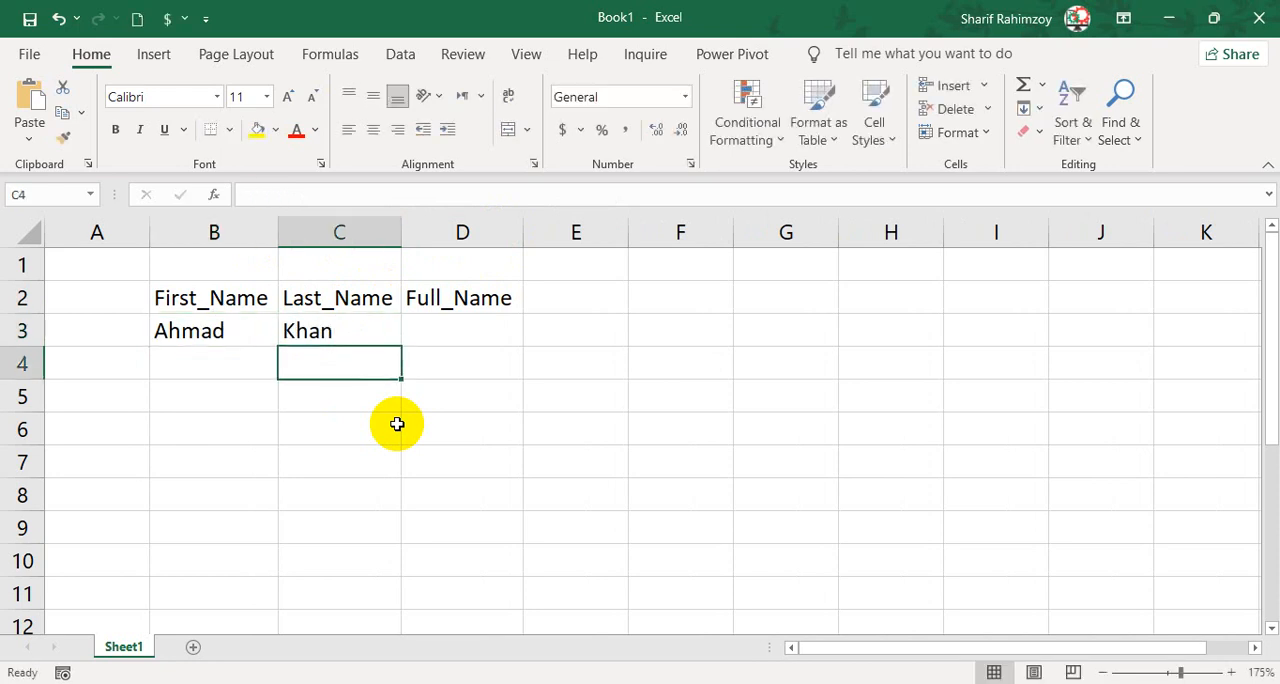
Enter the first person's full name in D3, combining the first and last names with a space.
key(Right)
key(Up)
text(Ah)
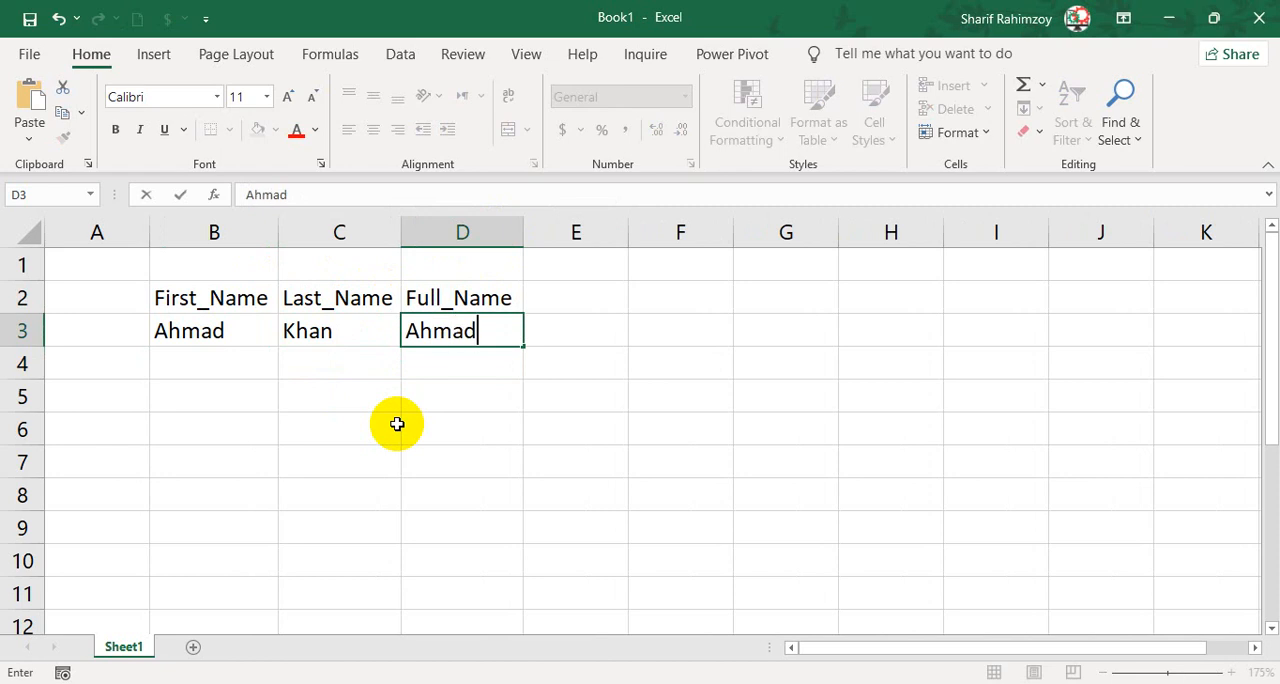
key(Return)
Enter the second person's first name in B4 and last name in C4.
key(Left)
key(Left)
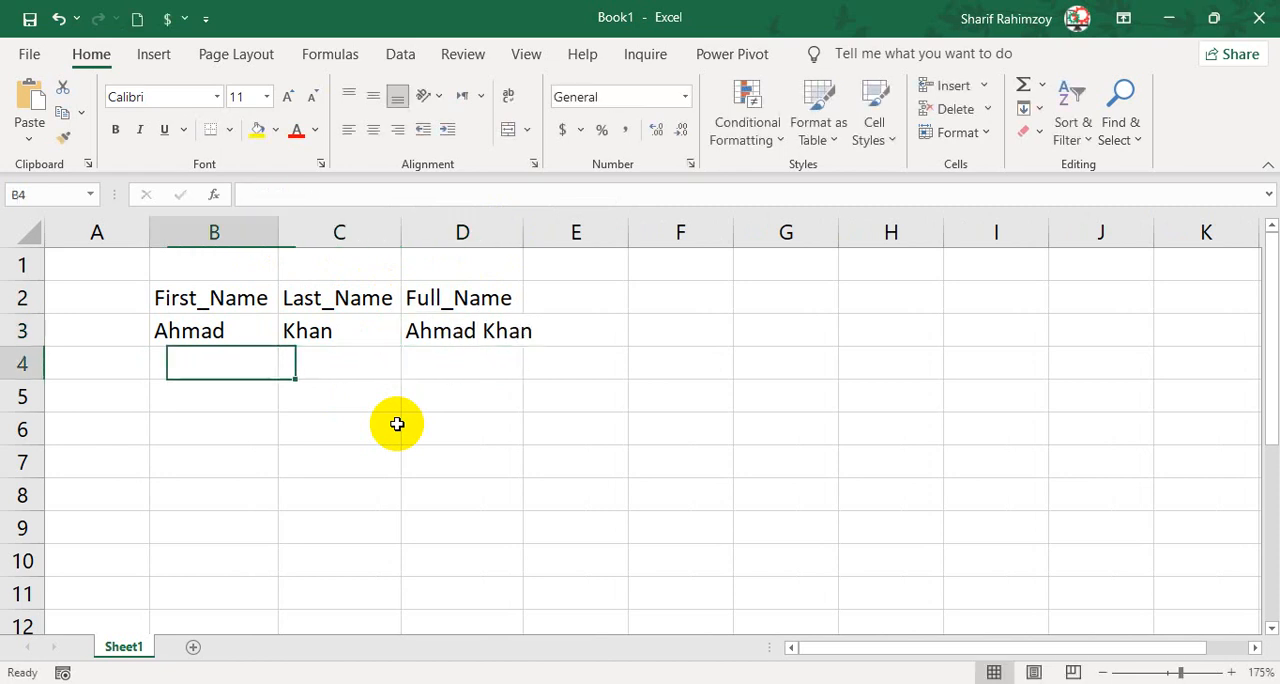
text(Ali)
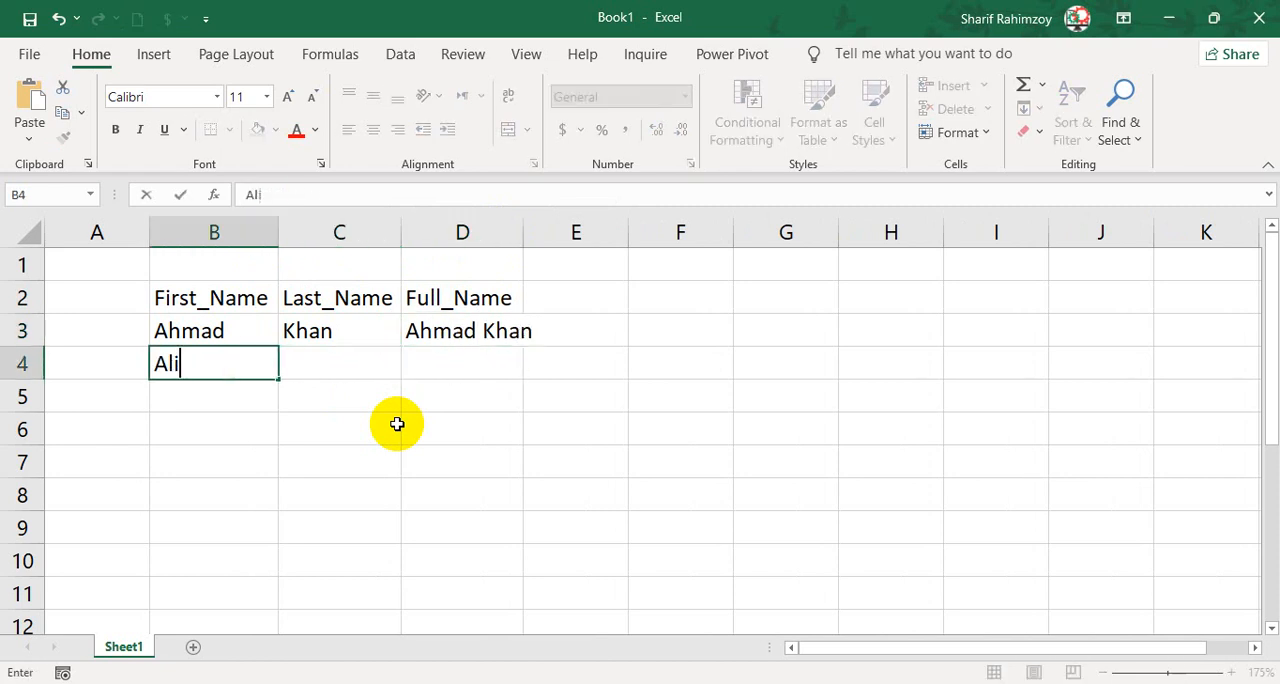
key(Tab)
text(K)
key(BackSpace)
key(BackSpace)
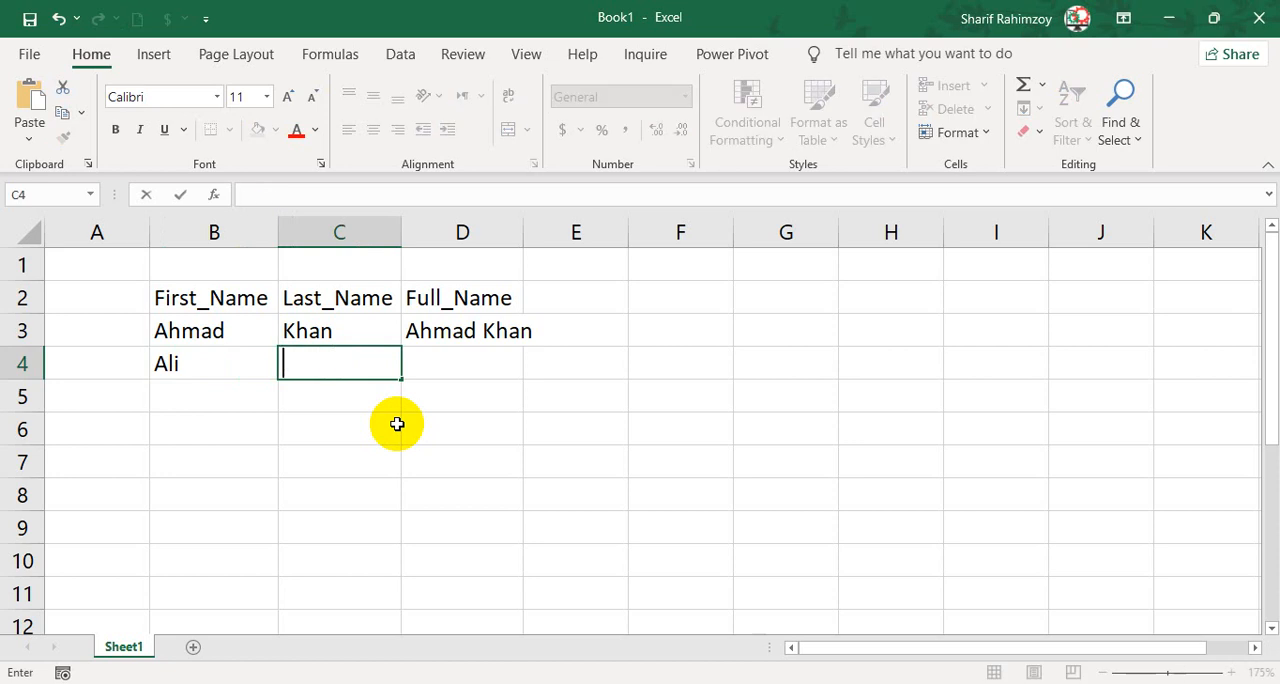
key(Return)
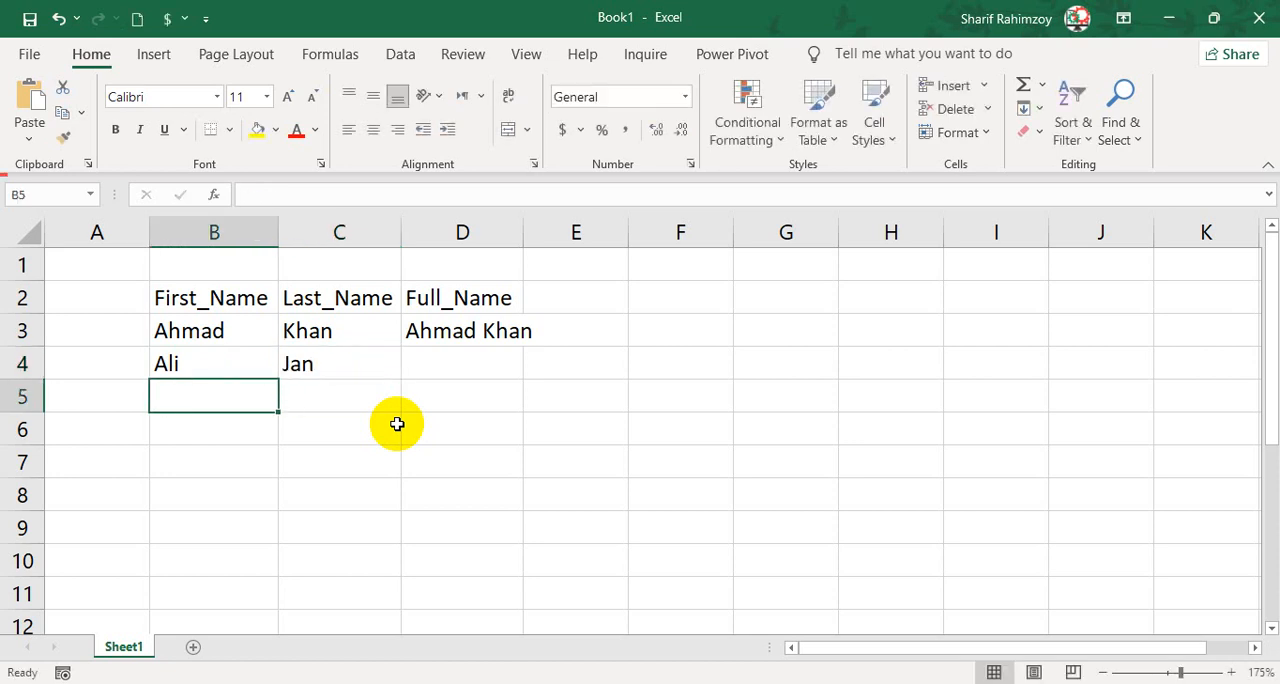
Enter the third person's first name in B5 and last name in C5.
text(Omar)
key(Tab)
text(Nas)
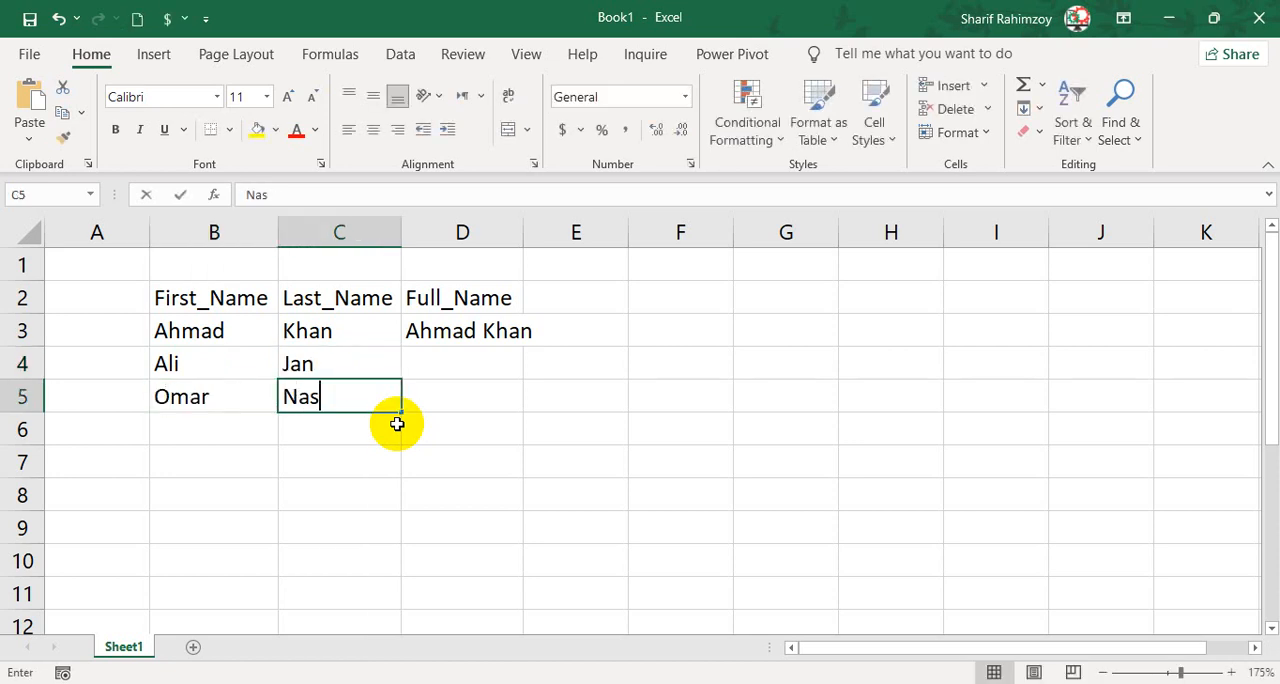
text(ari)
key(Return)
Enter the fourth person's first name in B6 and last name in C6.
text(Fareed)
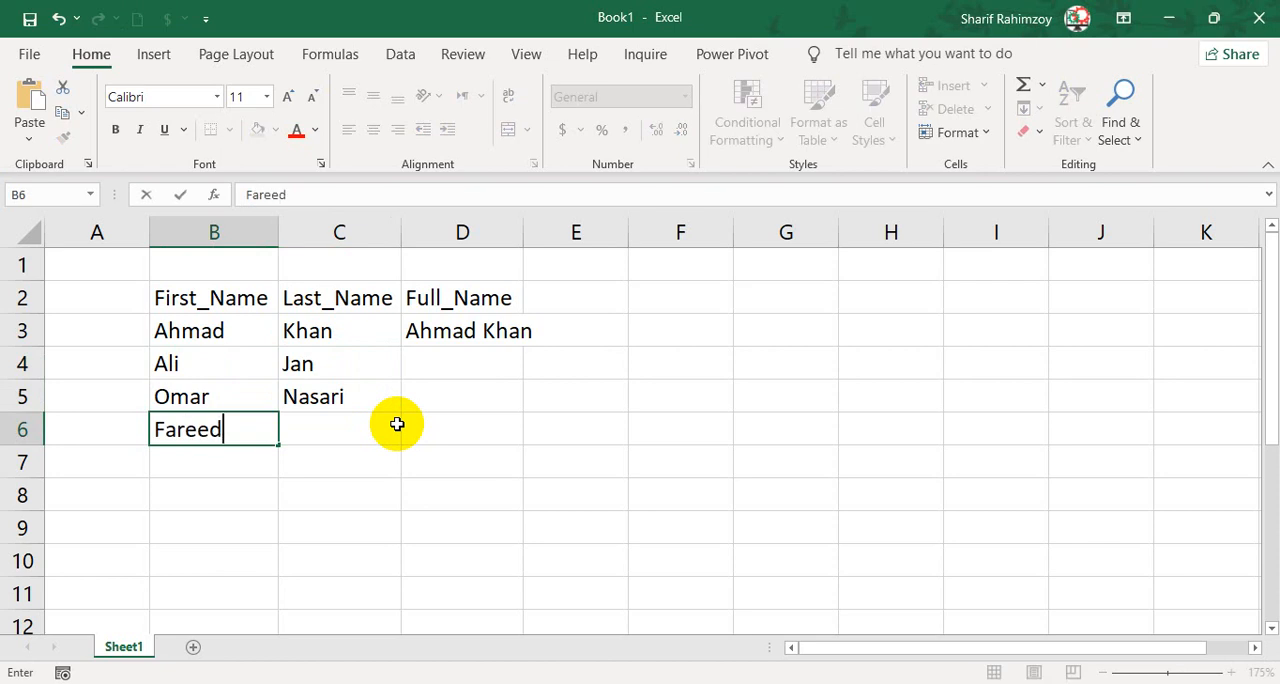
key(Tab)
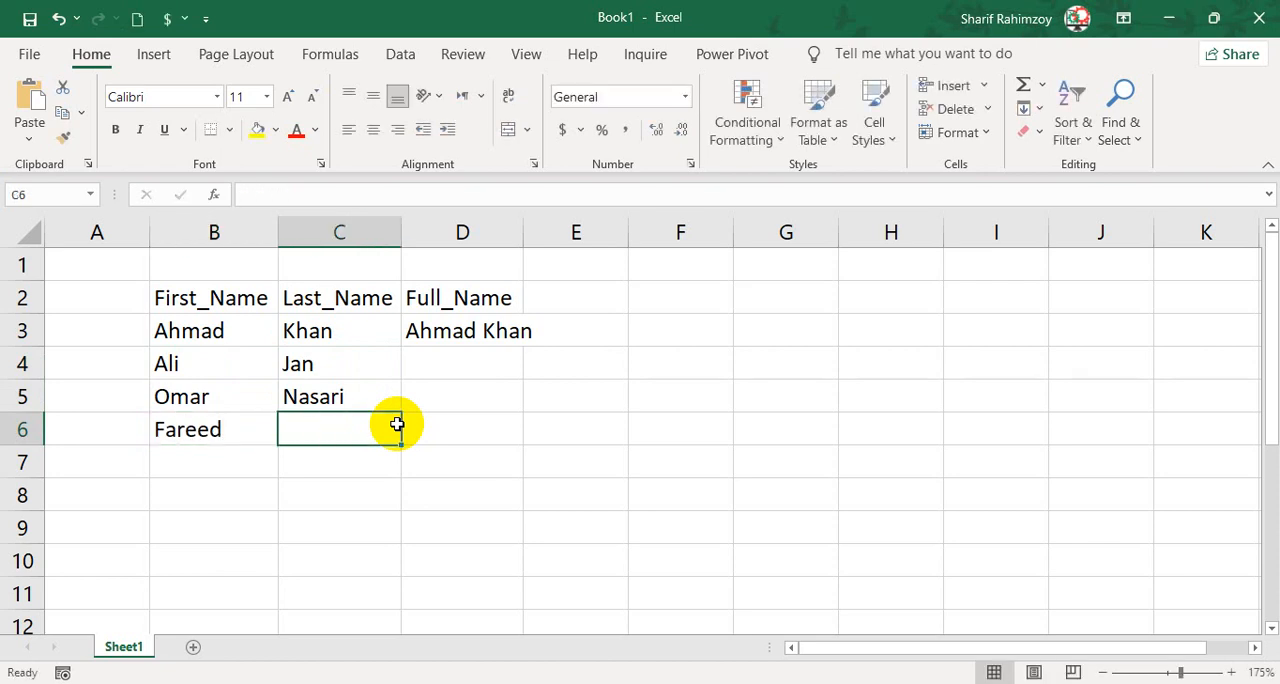
text(Shamaliwal)
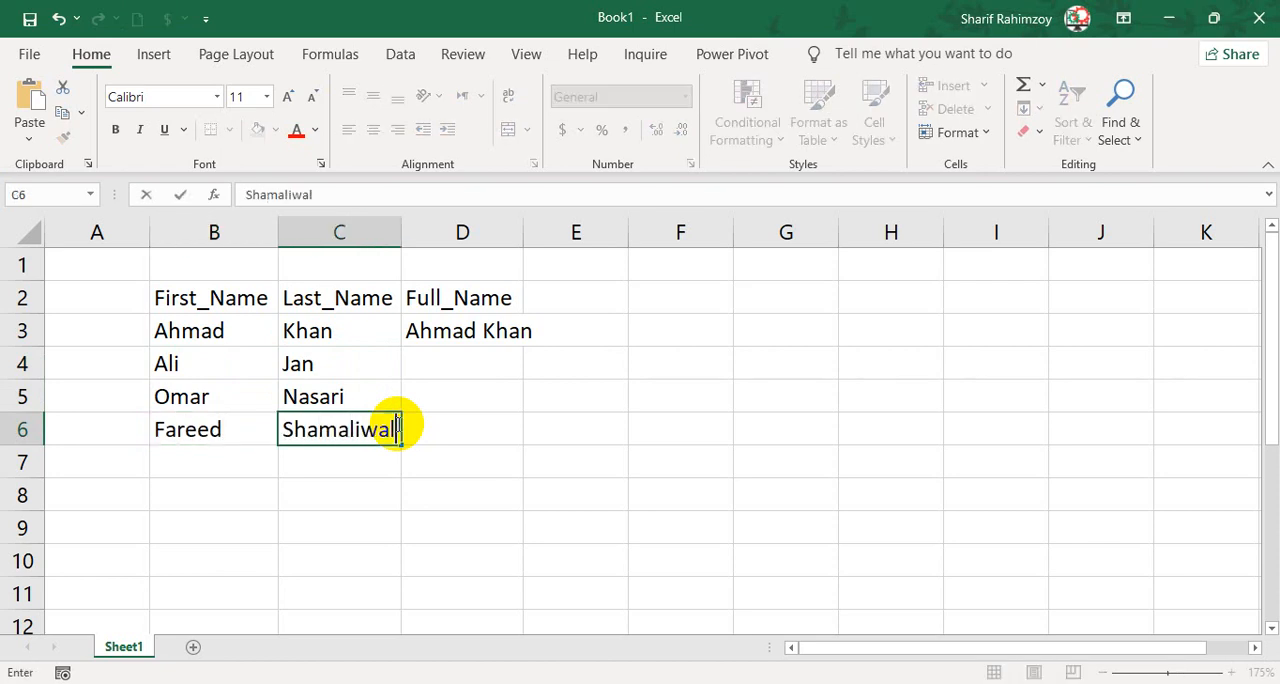
key(Return)
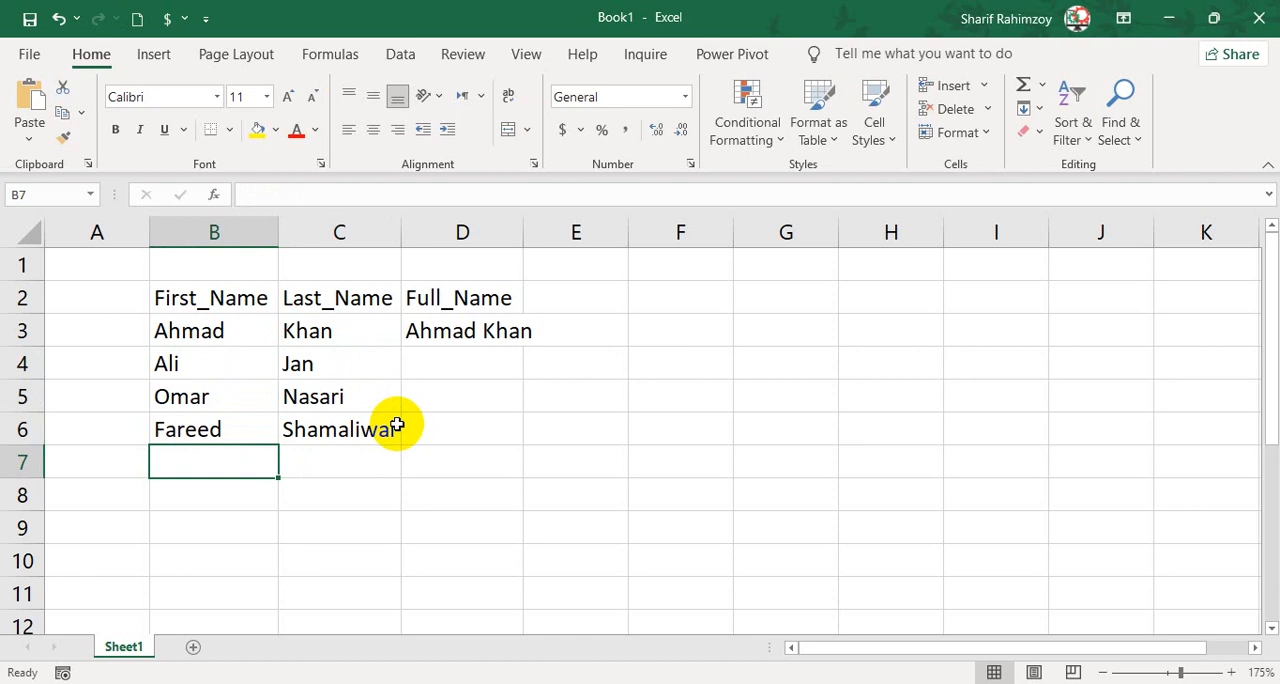
text(Yousfa)
key(Tab)
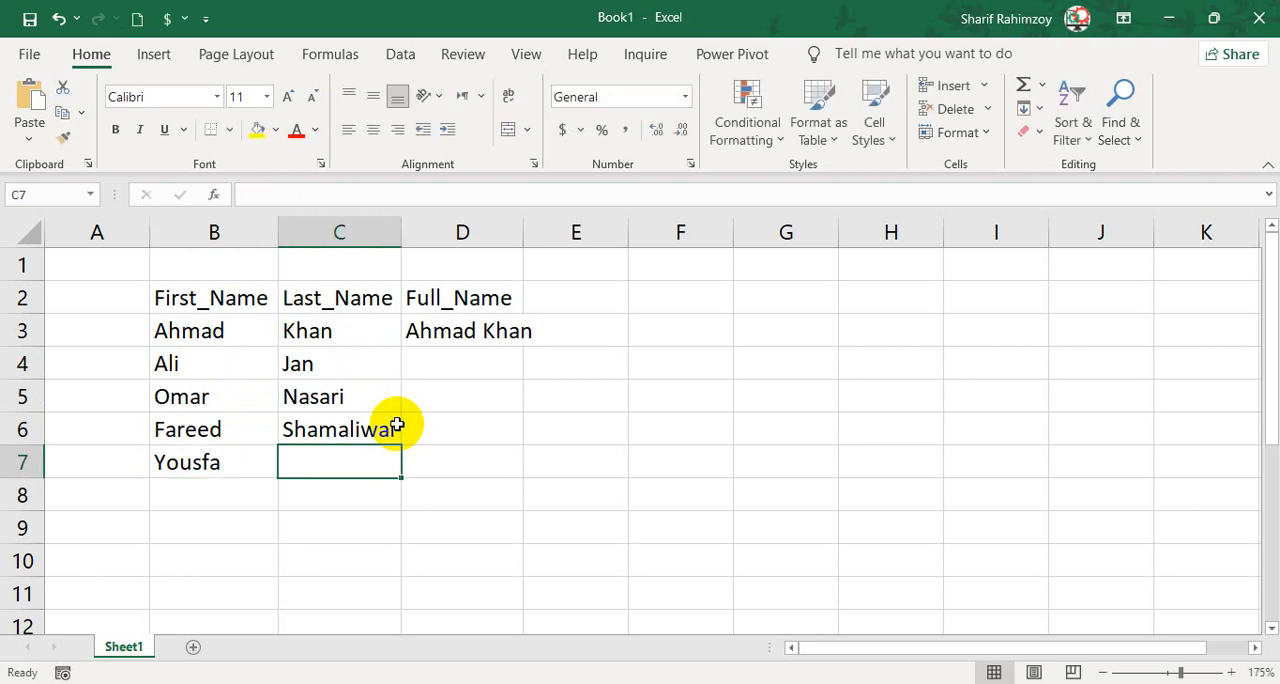
key(shift+Tab)
key(F2)
key(BackSpace)
key(BackSpace)
key(BackSpace)
key(BackSpace)
key(BackSpace)
key(BackSpace)
Enter the fifth person's first name in B7 and last name in C7.
text(Bila)
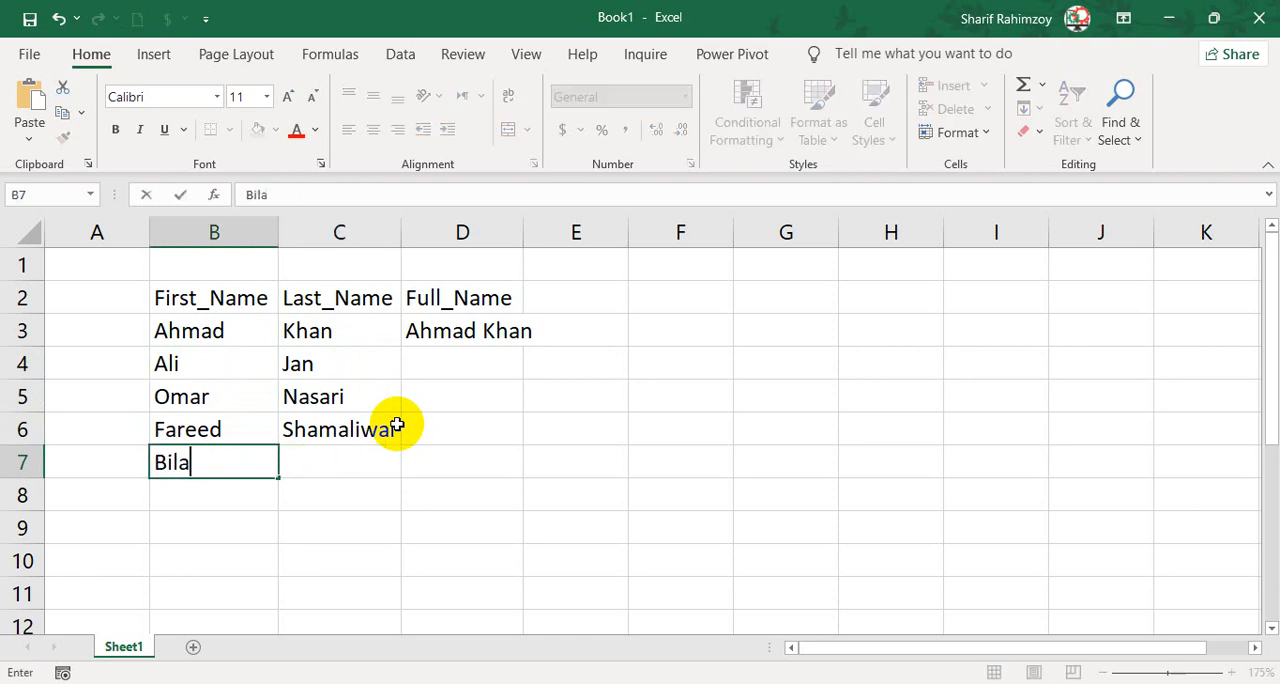
text(l)
key(Tab)
text(Rahi)
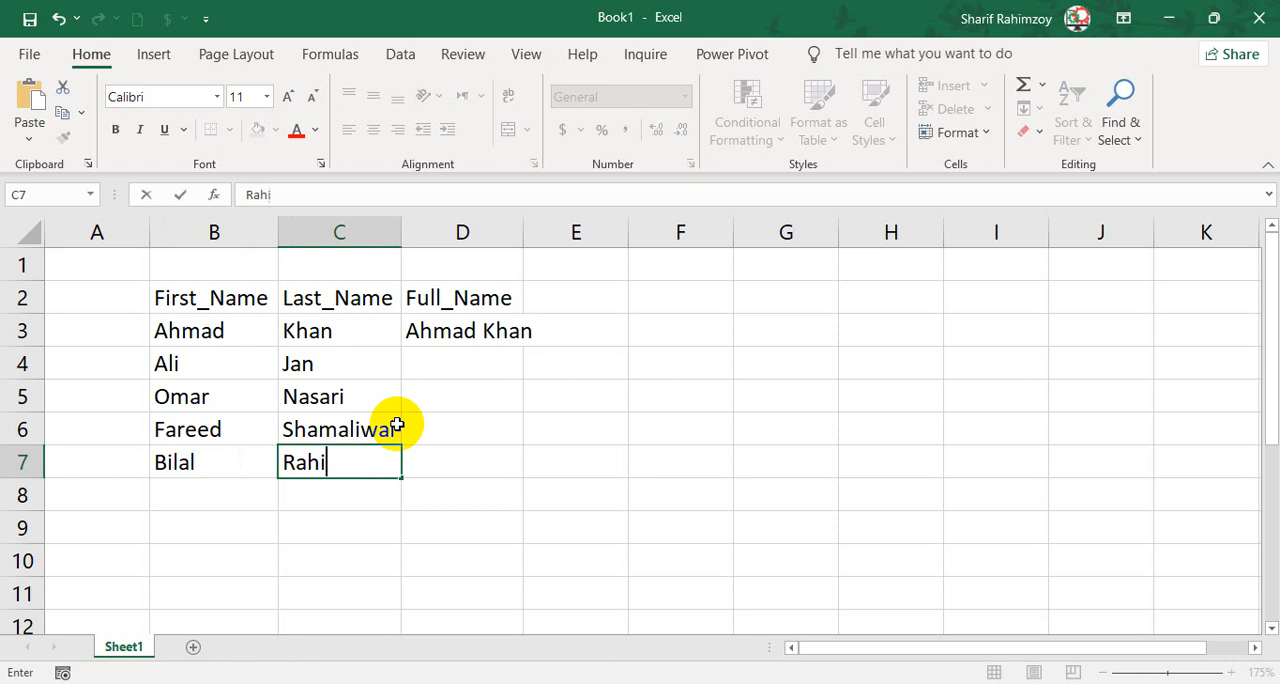
key(Return)
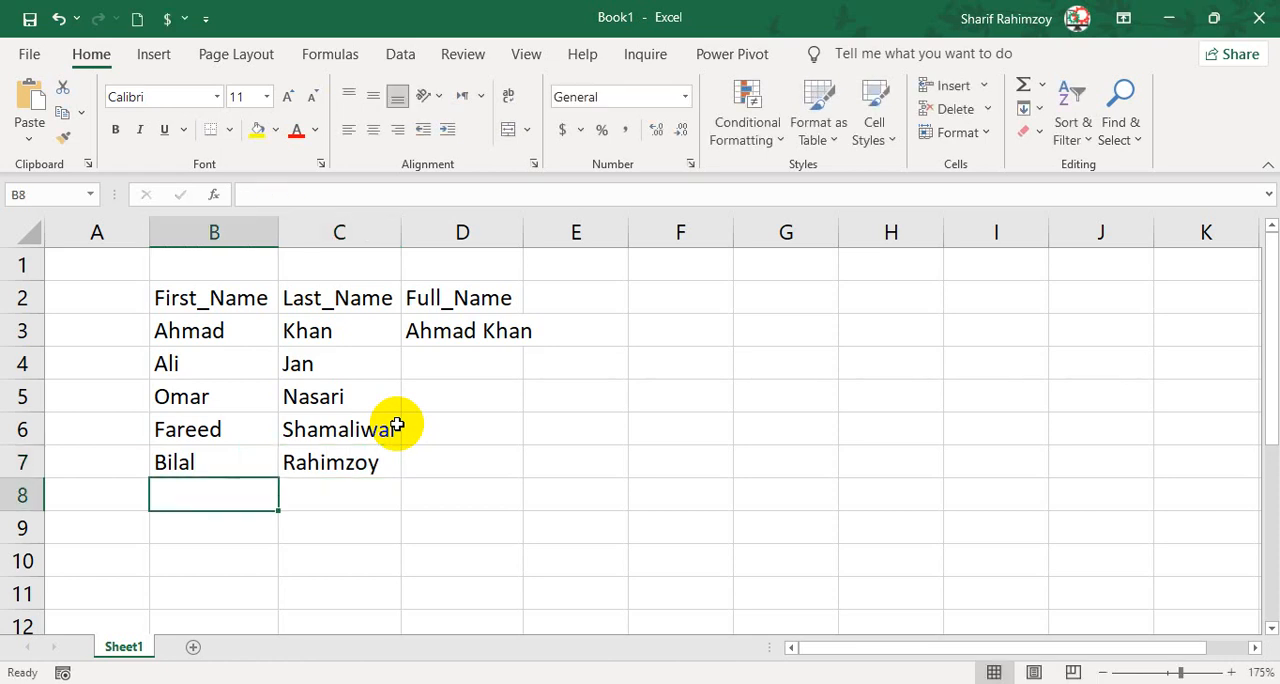
Enter the sixth person's first name in B8 and last name in C8.
text(Sha hzad)
key(Tab)
text(At)
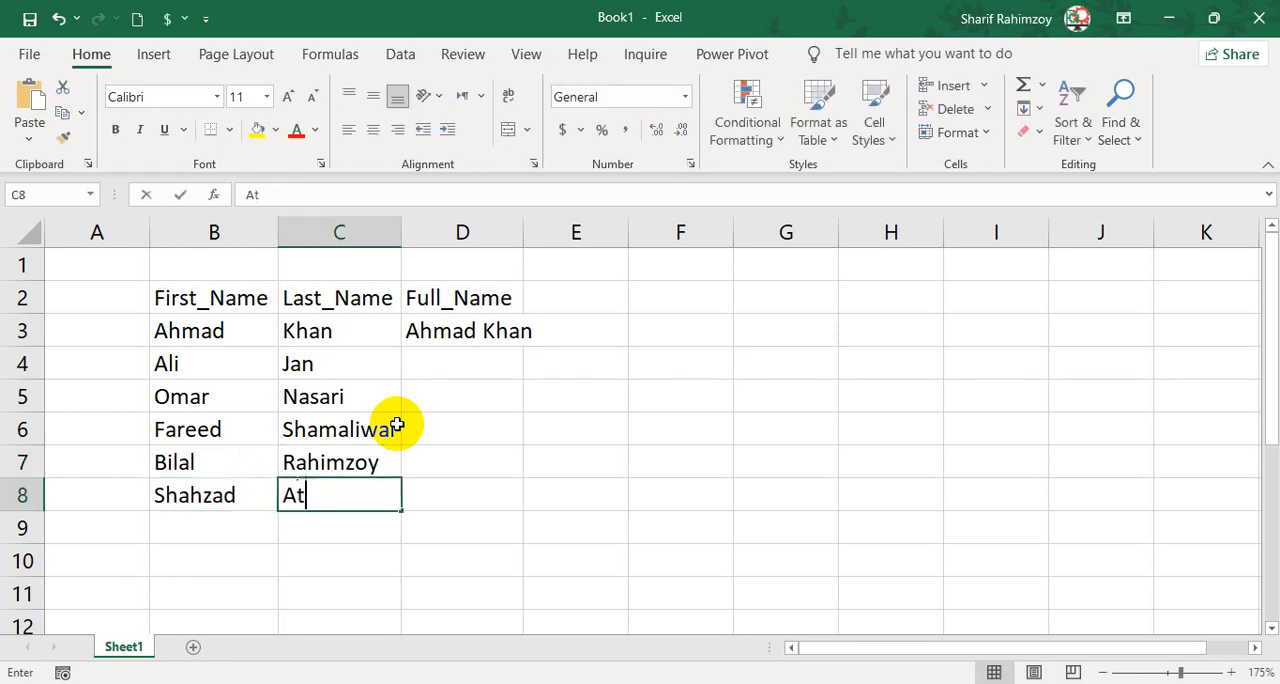
text(al)
key(Return)
Enter the seventh person's first name in B9 and last name in C9.
text(You)
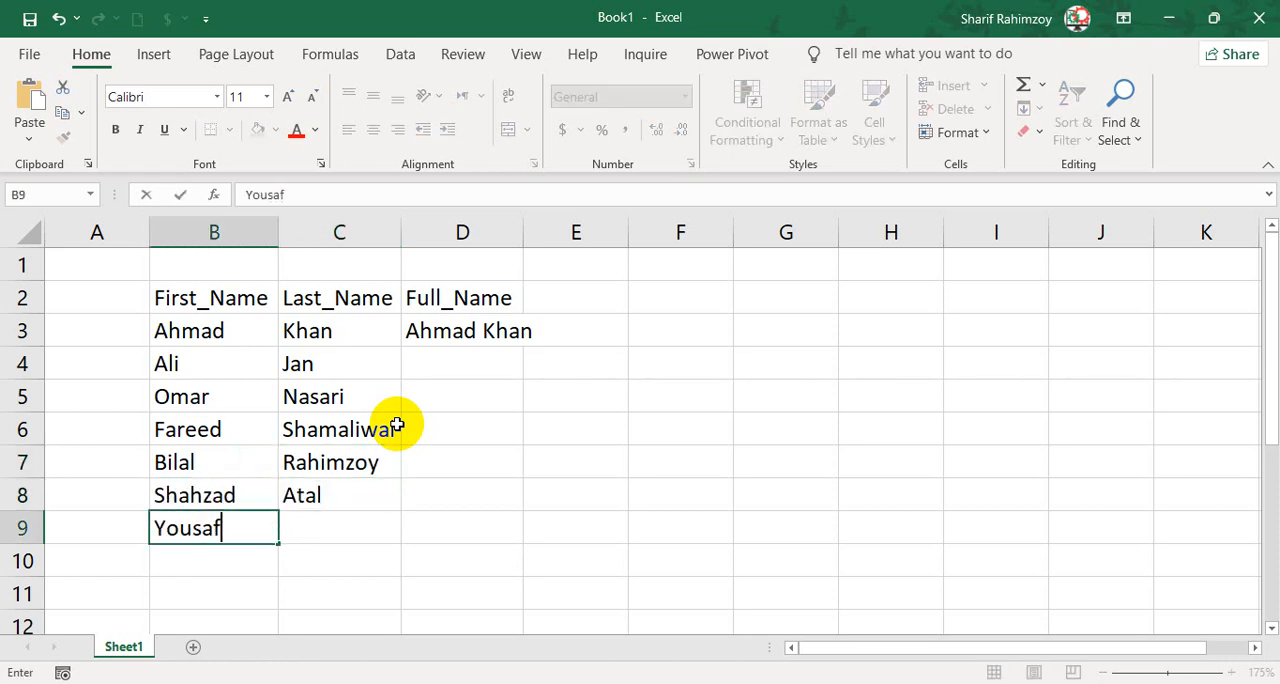
text(saf)
key(Tab)
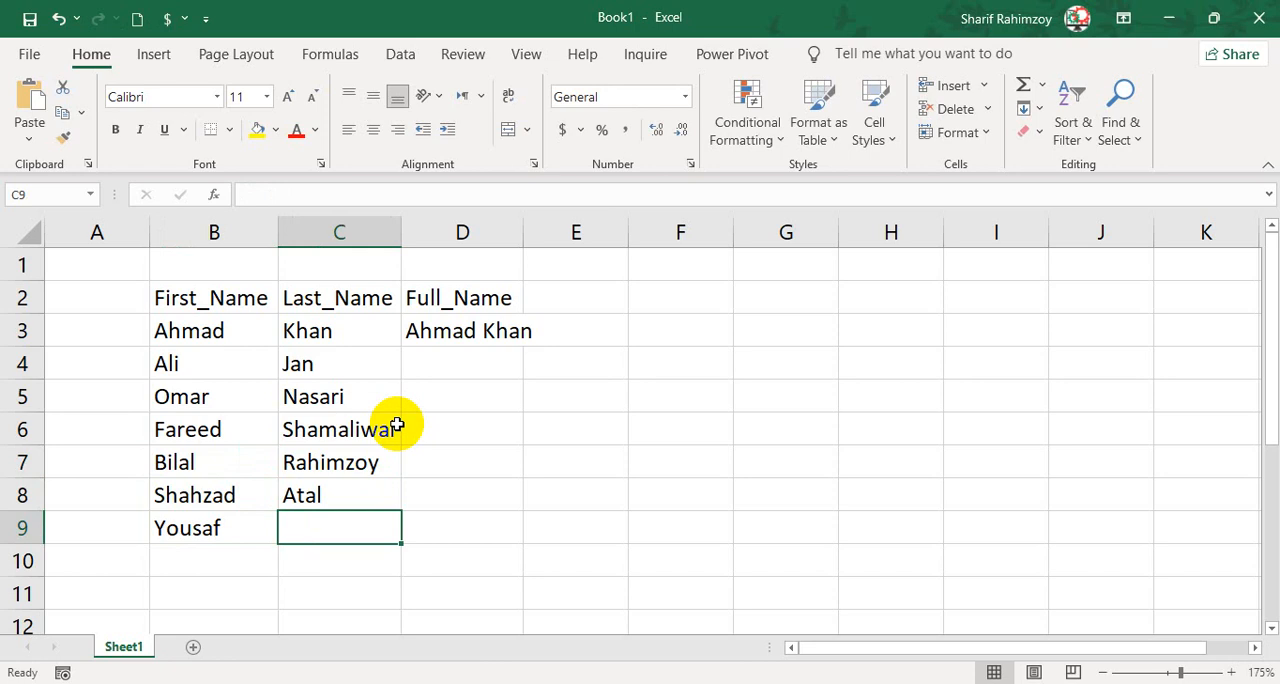
text(D)
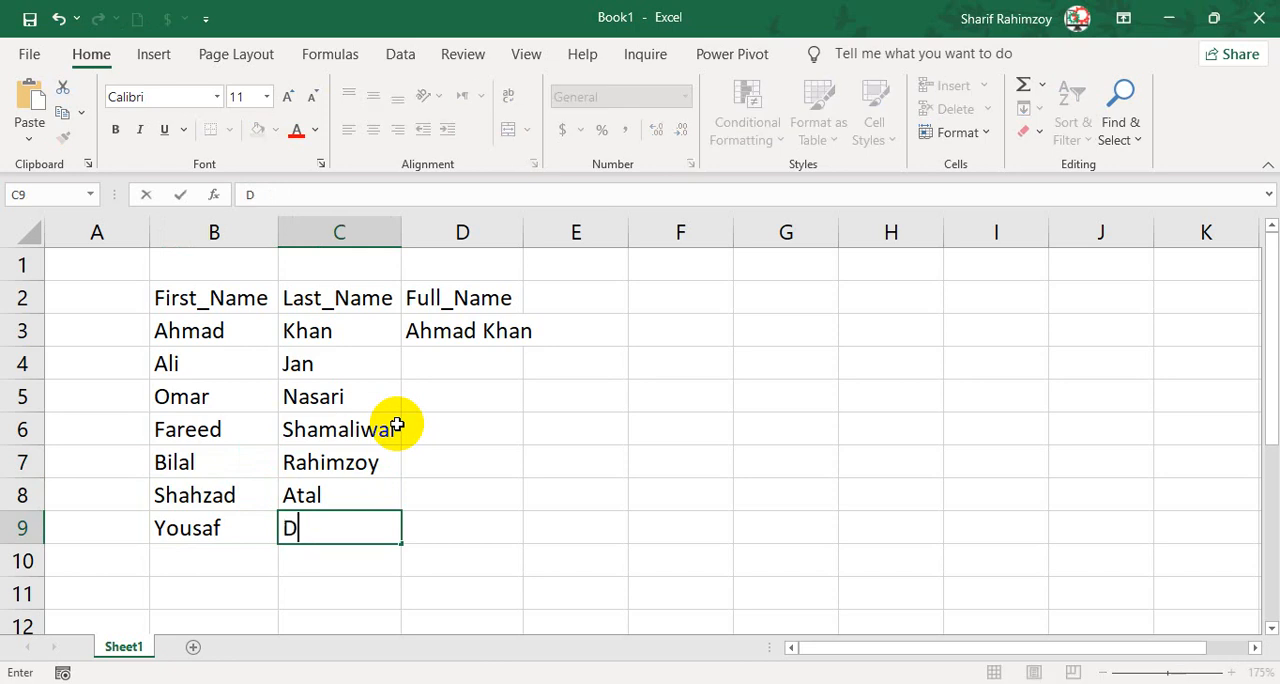
text(N)
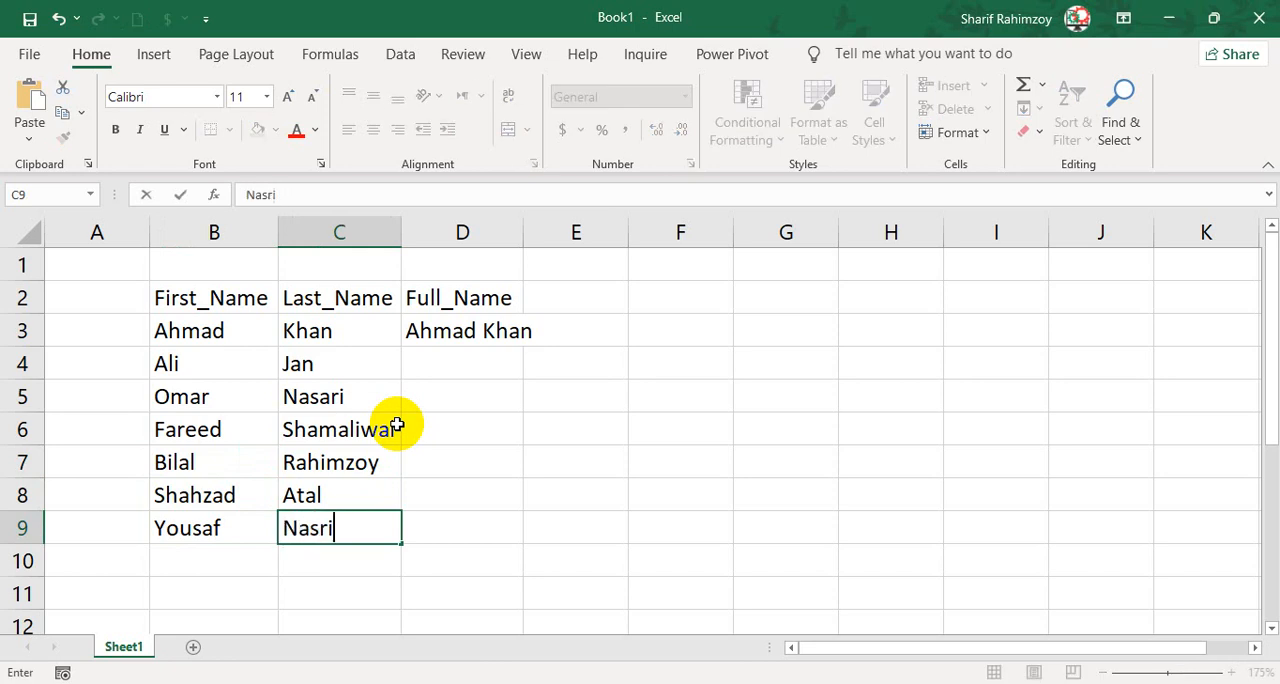
text(N)
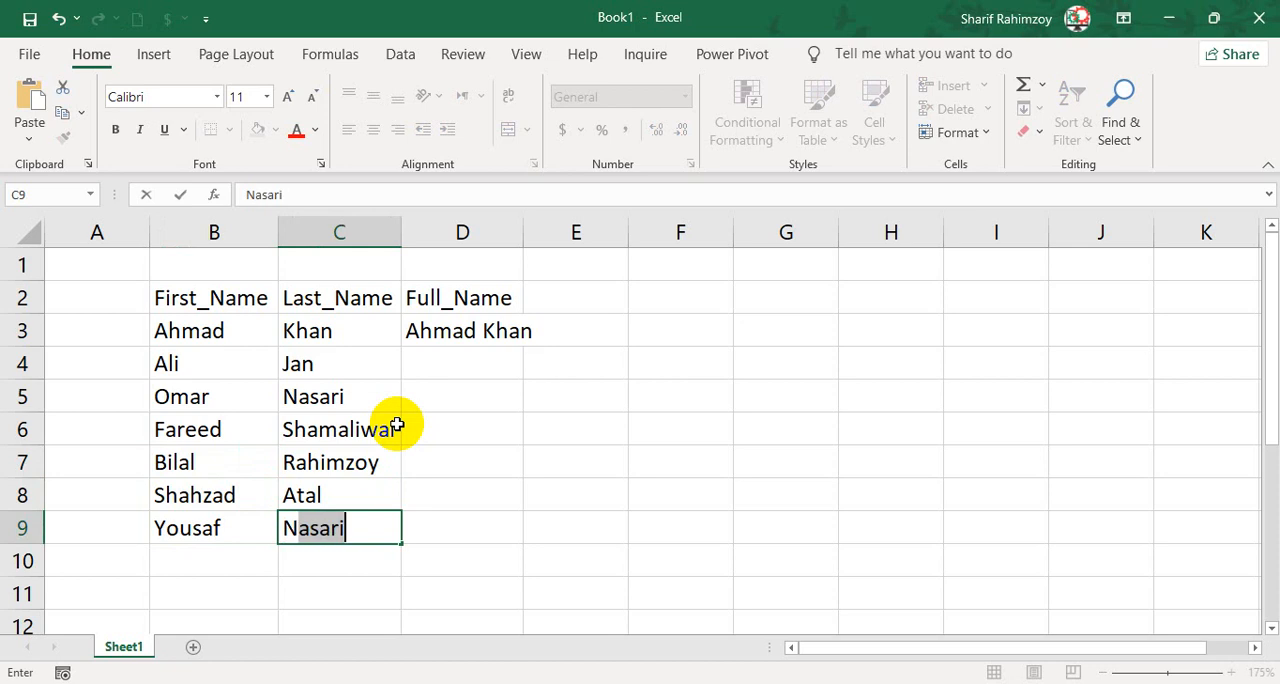
key(Tab)
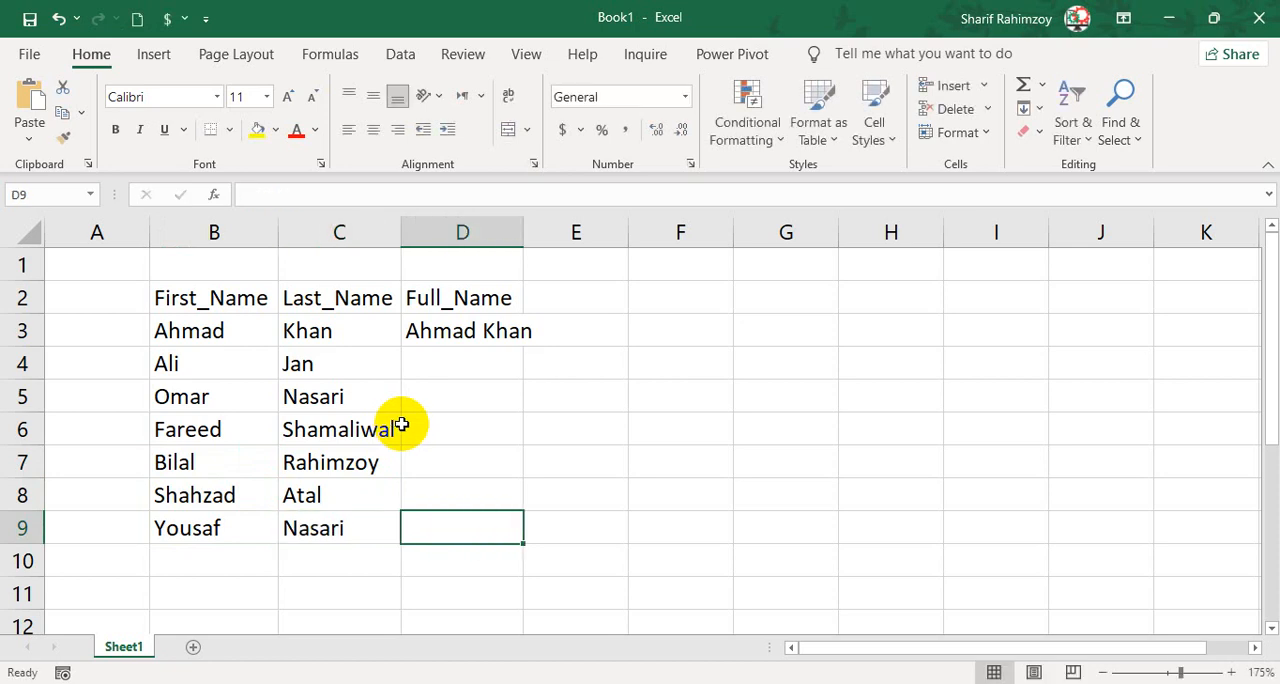
Fit column D to its contents and widen it slightly further.
click(308, 532)
double_click(523, 232)
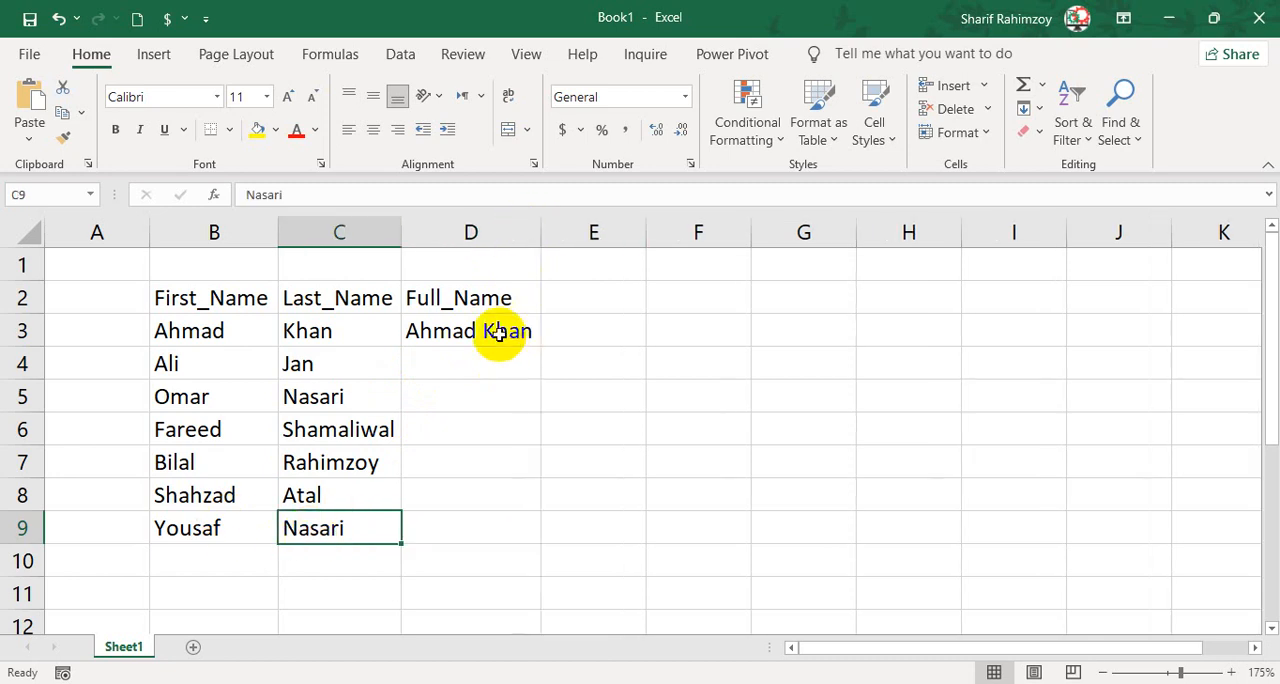
drag(540, 236, 565, 245)
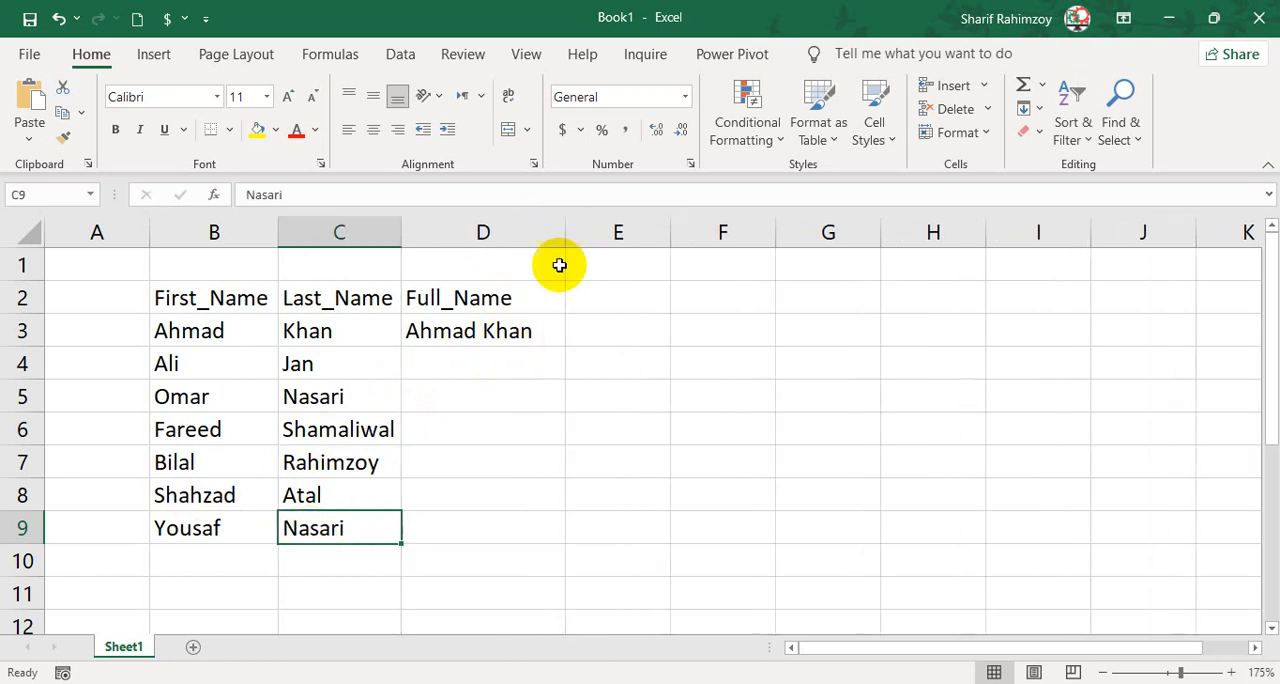
Flash Fill the remaining full names in D4:D9 from the example in D3.
click(499, 358)
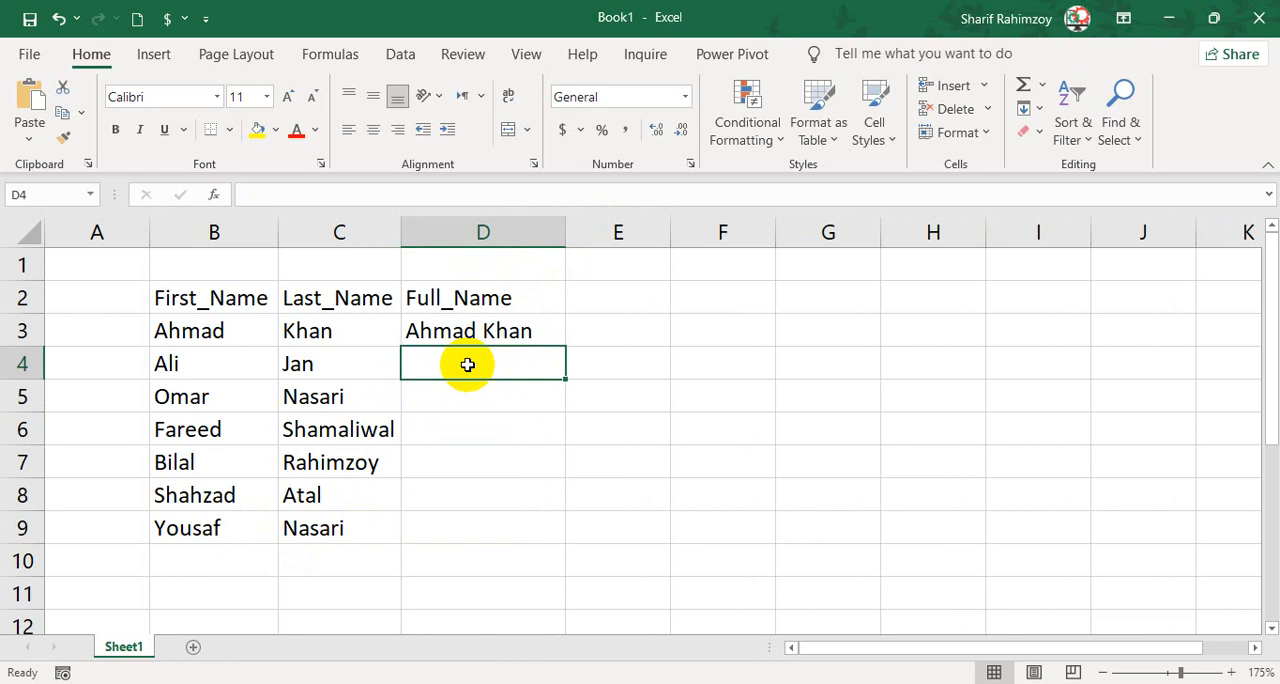
drag(467, 358, 474, 515)
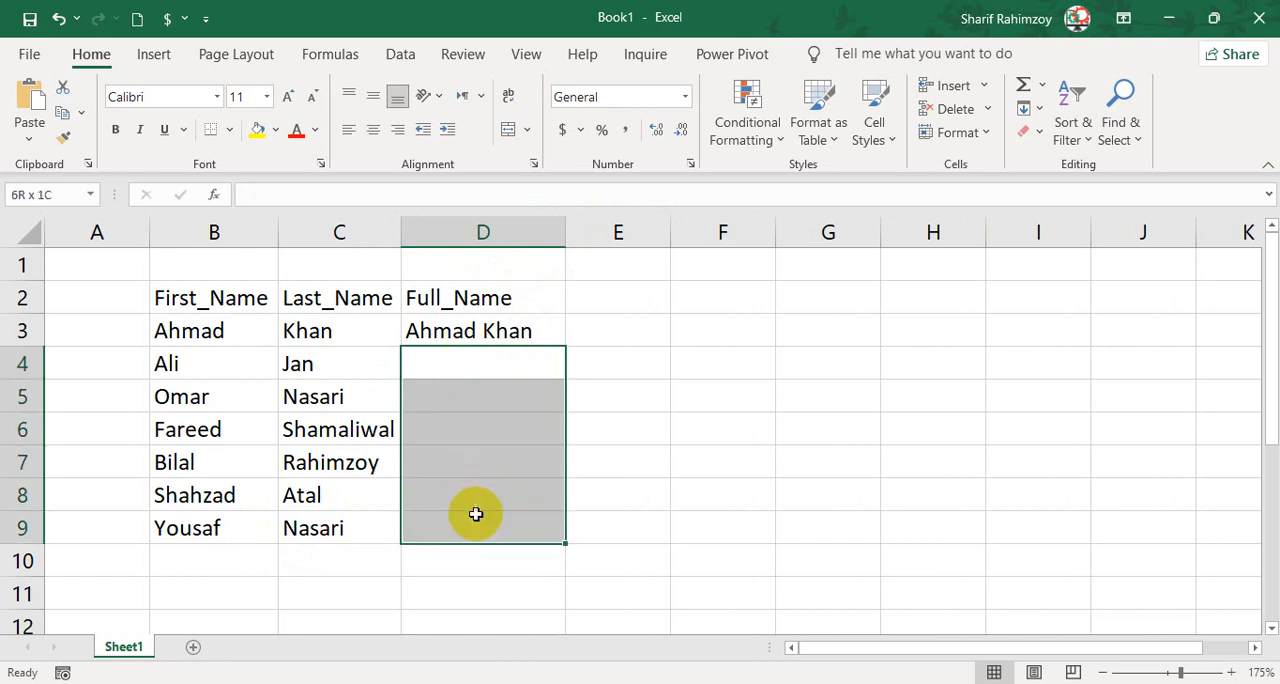
drag(460, 322, 510, 536)
key(ctrl+e)
Check the filled full names in D4 to D6 against the first and last names in their rows.
click(531, 363)
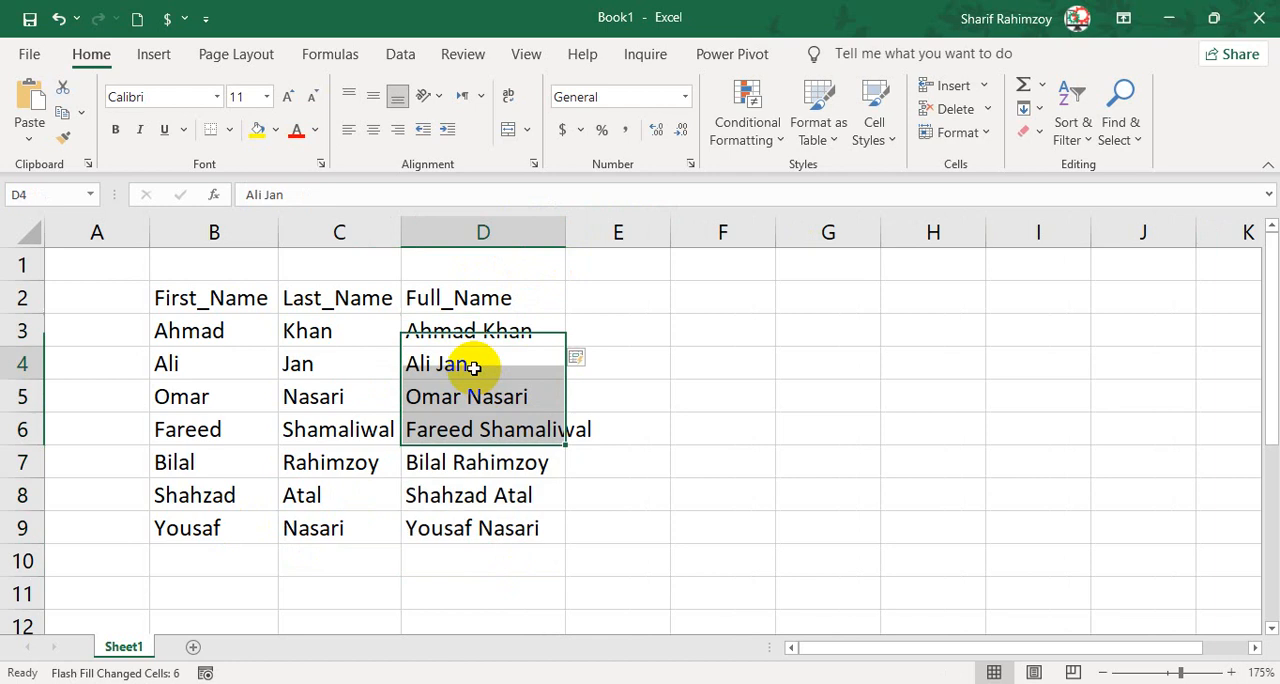
click(258, 362)
double_click(445, 363)
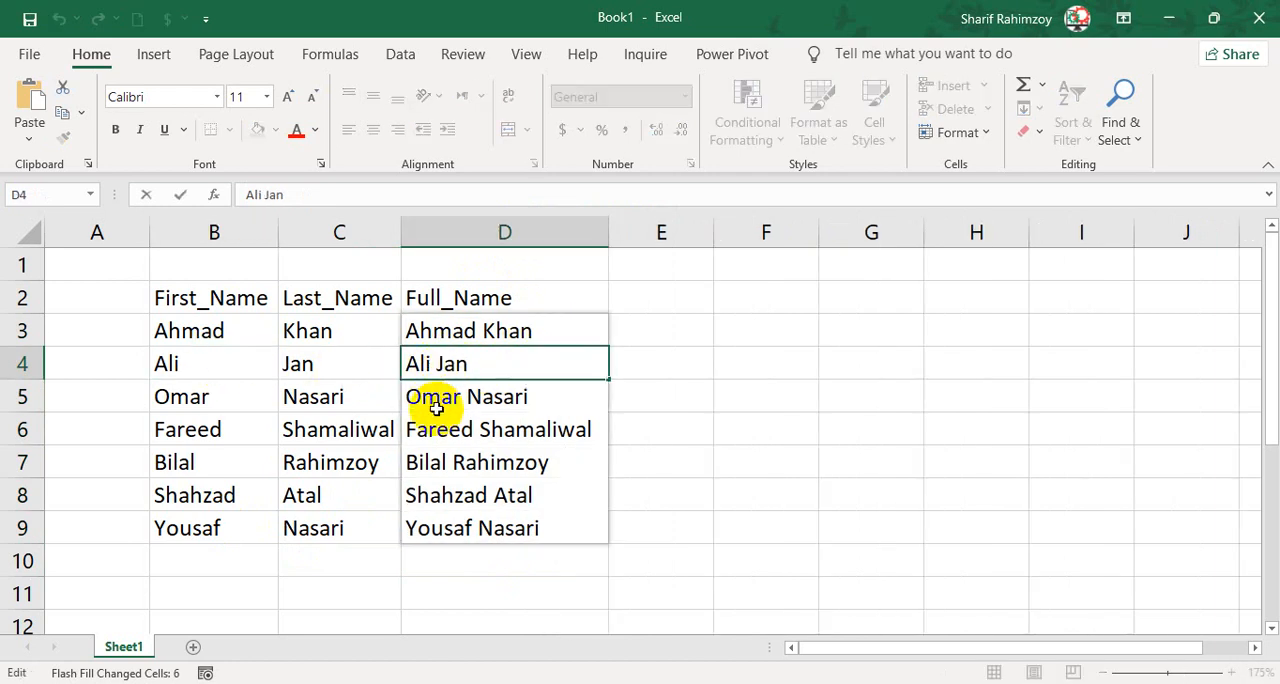
click(430, 397)
double_click(457, 397)
double_click(470, 397)
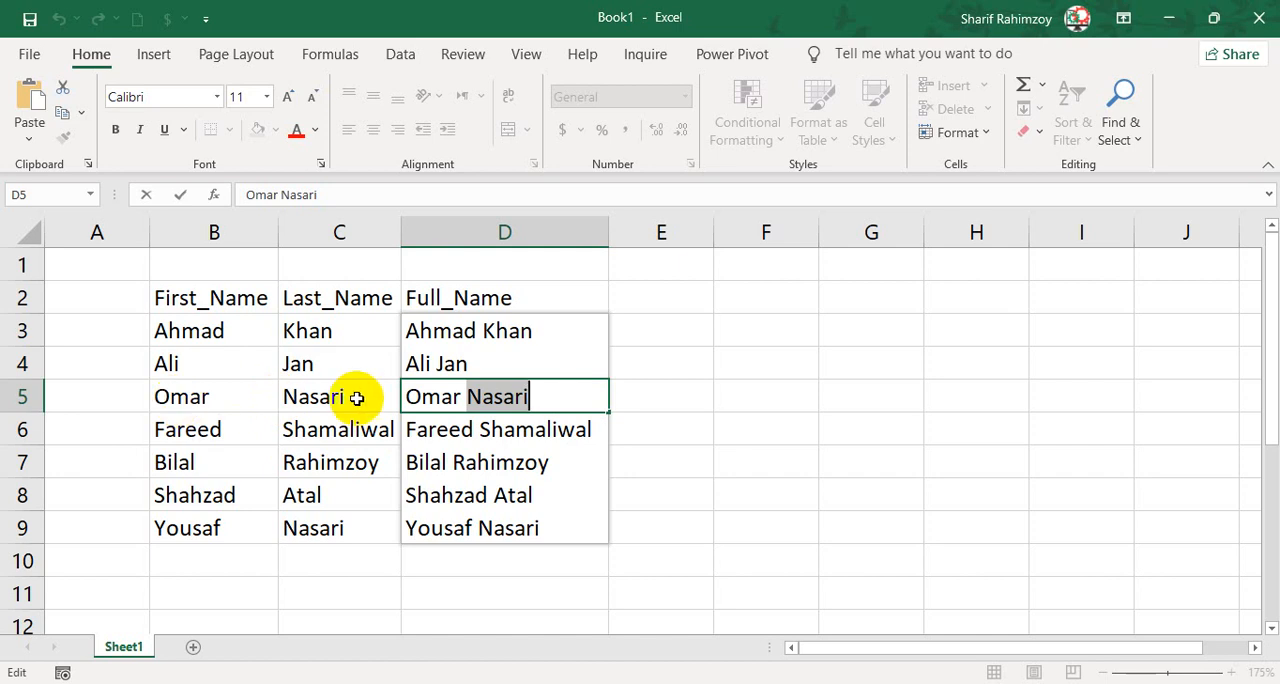
click(440, 430)
double_click(437, 430)
double_click(493, 430)
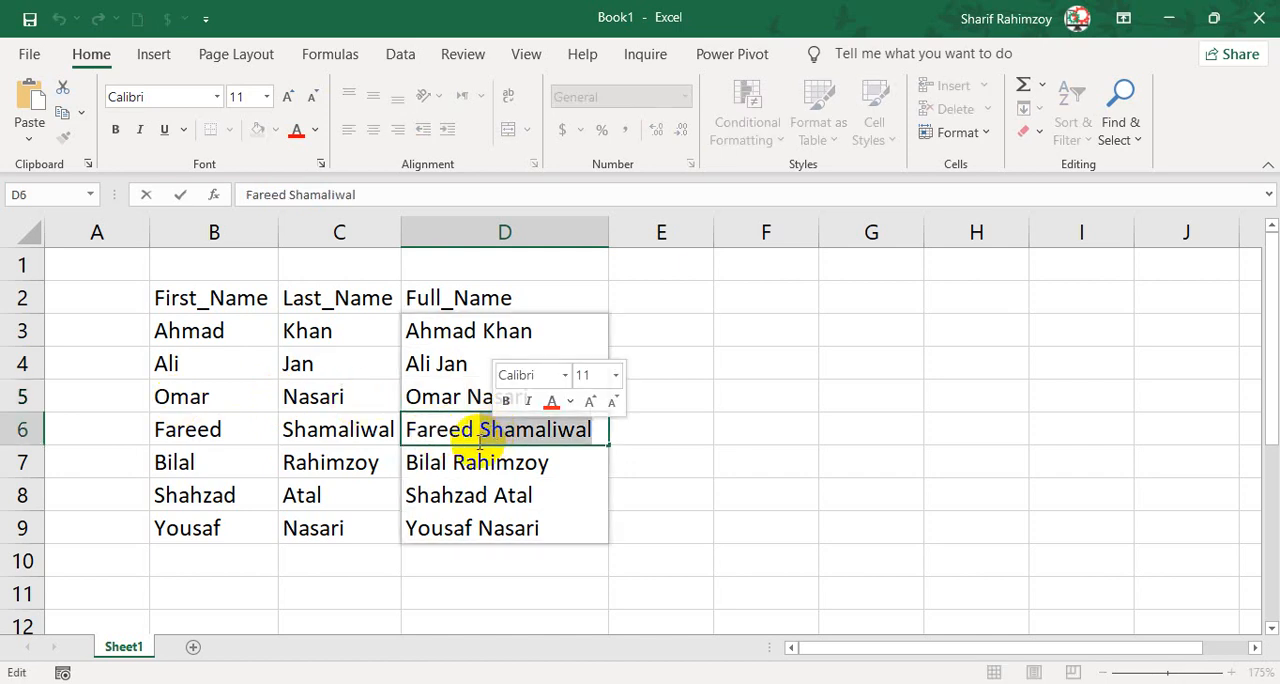
key(Return)
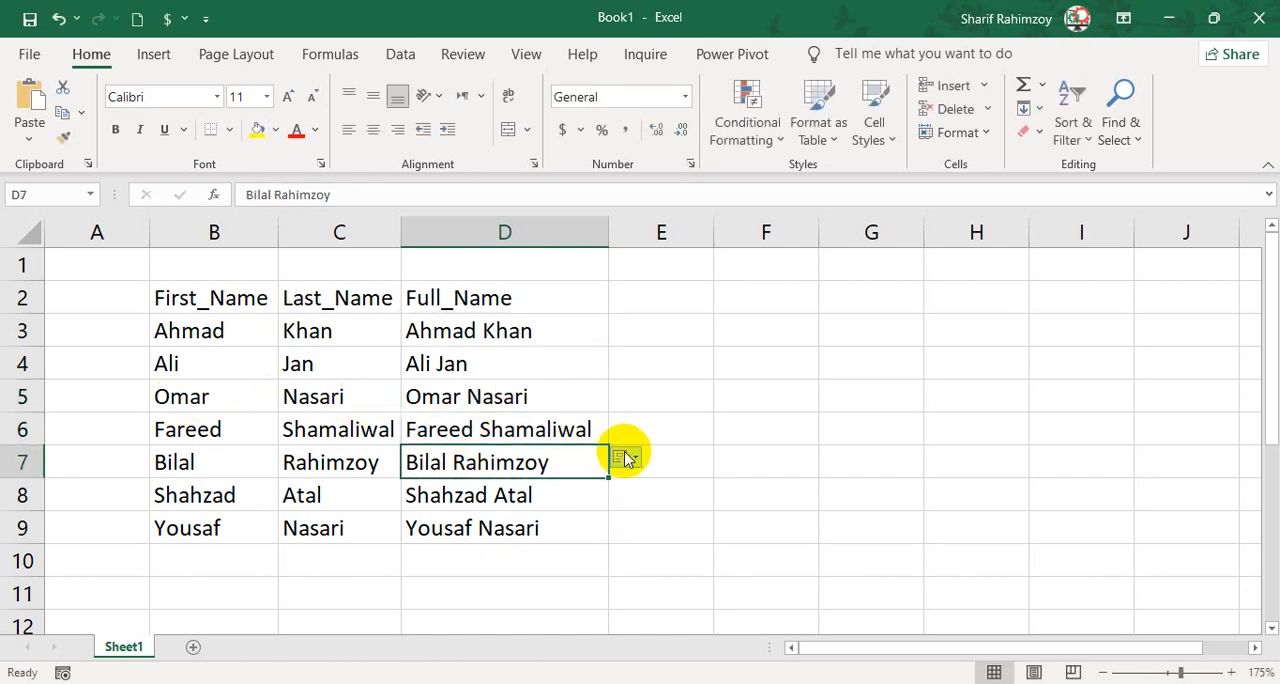
Format B2:D9 as a table with a light blue style, using the first row as headers.
drag(245, 298, 505, 530)
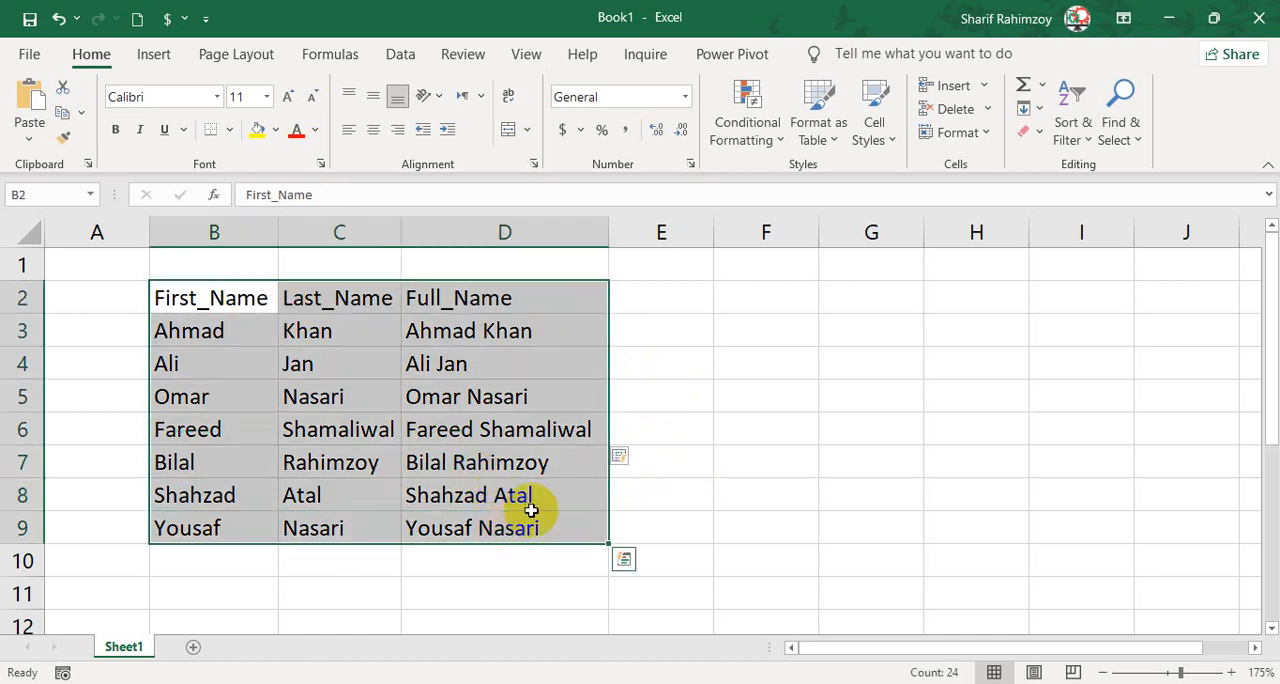
click(816, 138)
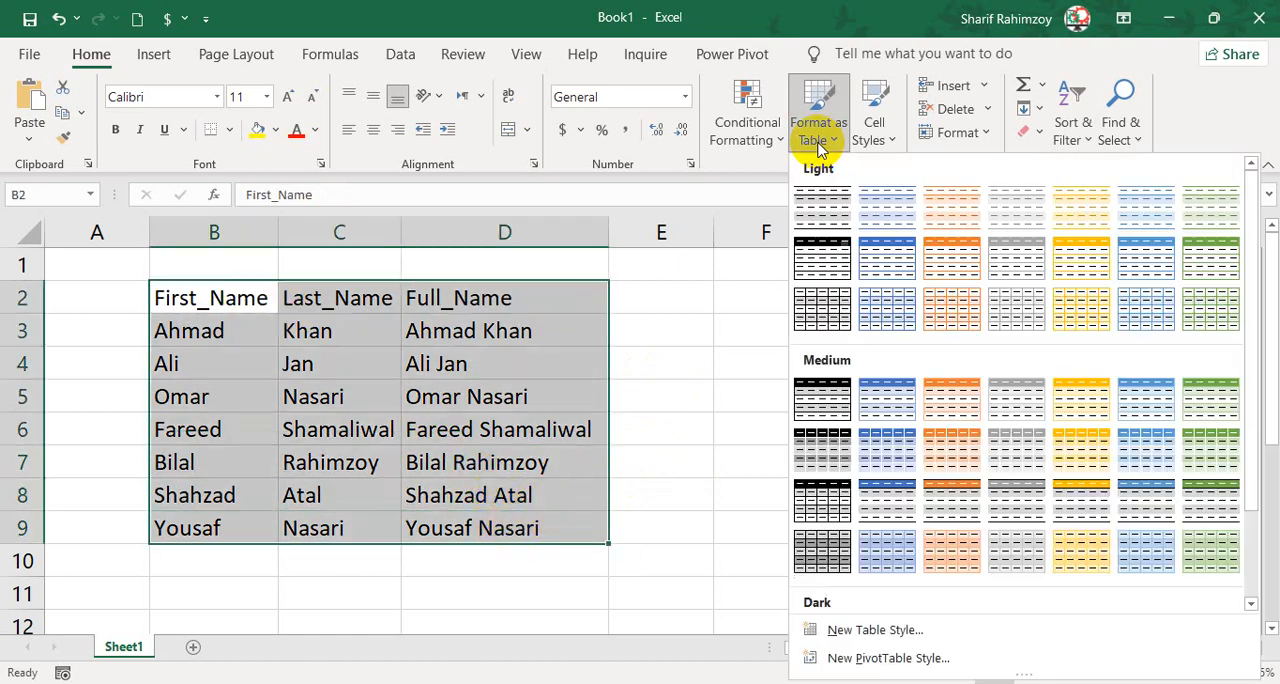
click(870, 257)
click(818, 368)
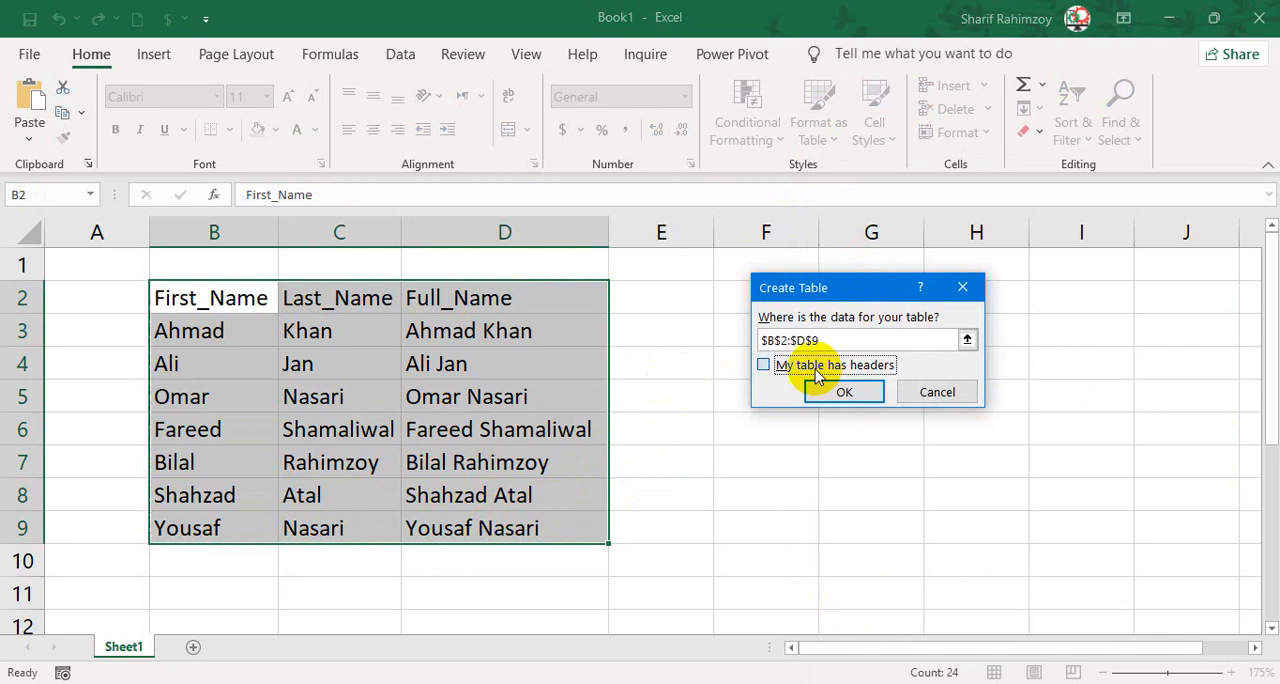
click(826, 394)
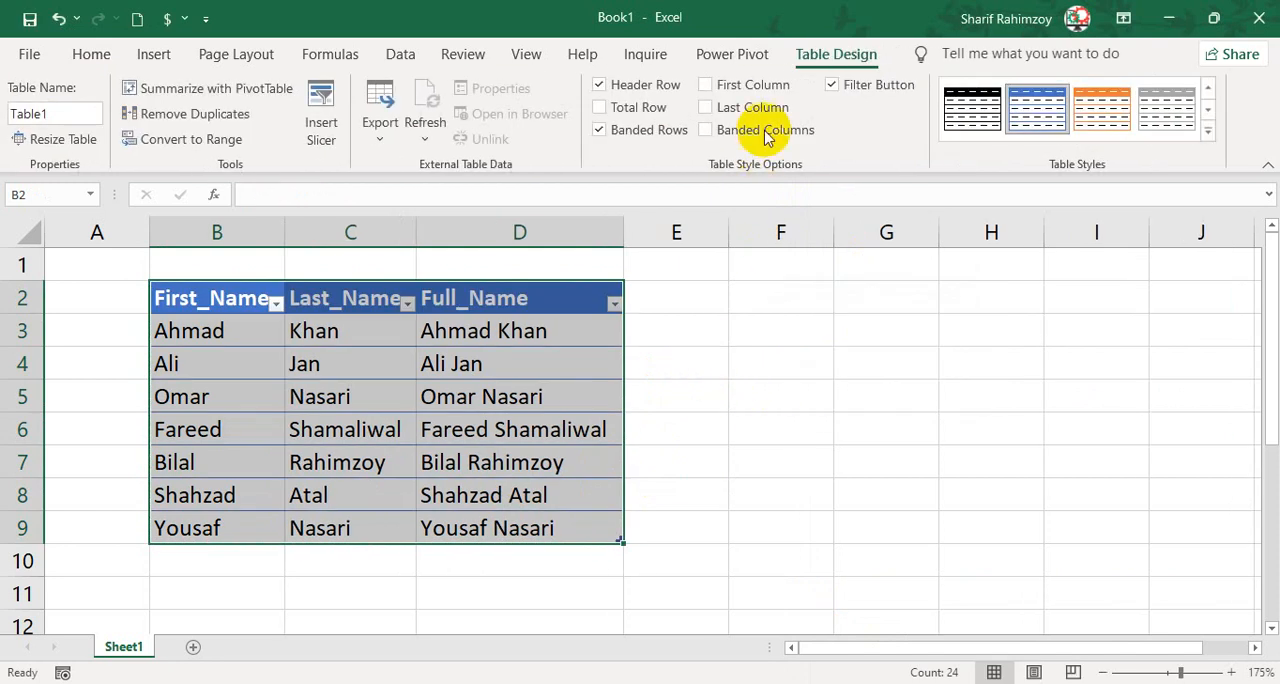
Turn on First Column, Last Column and Banded Columns for the table and turn off its Filter Button.
click(768, 86)
click(762, 108)
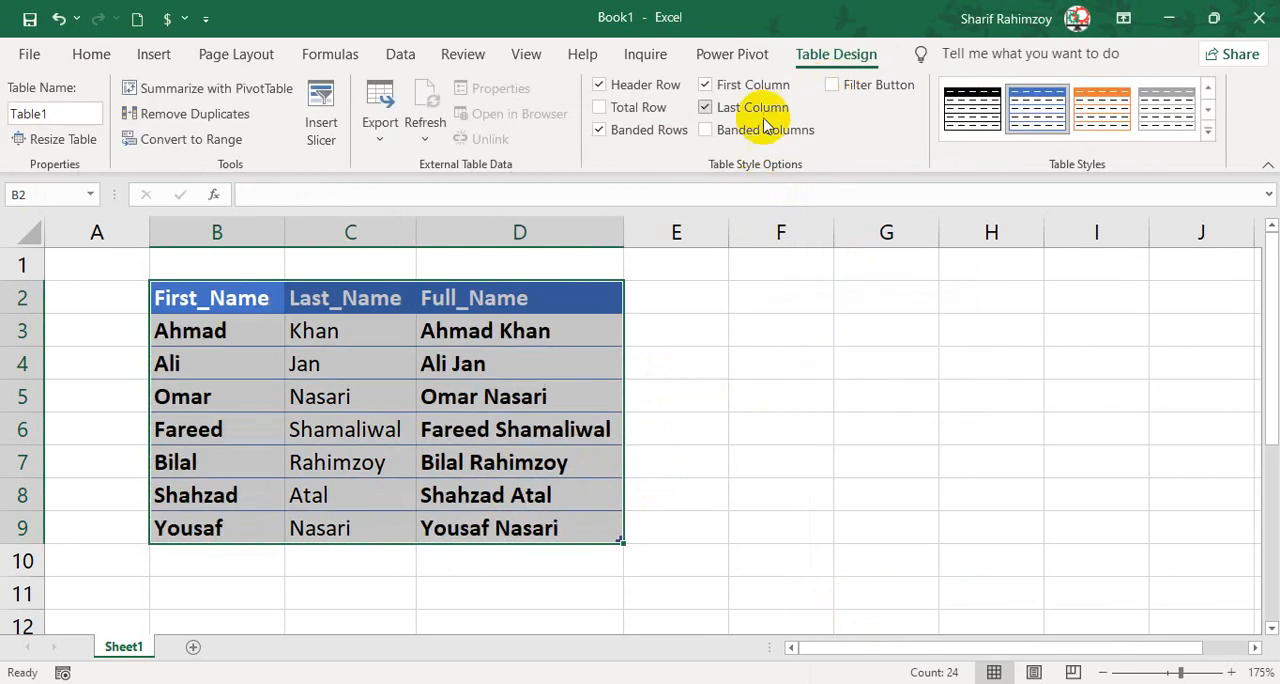
click(706, 130)
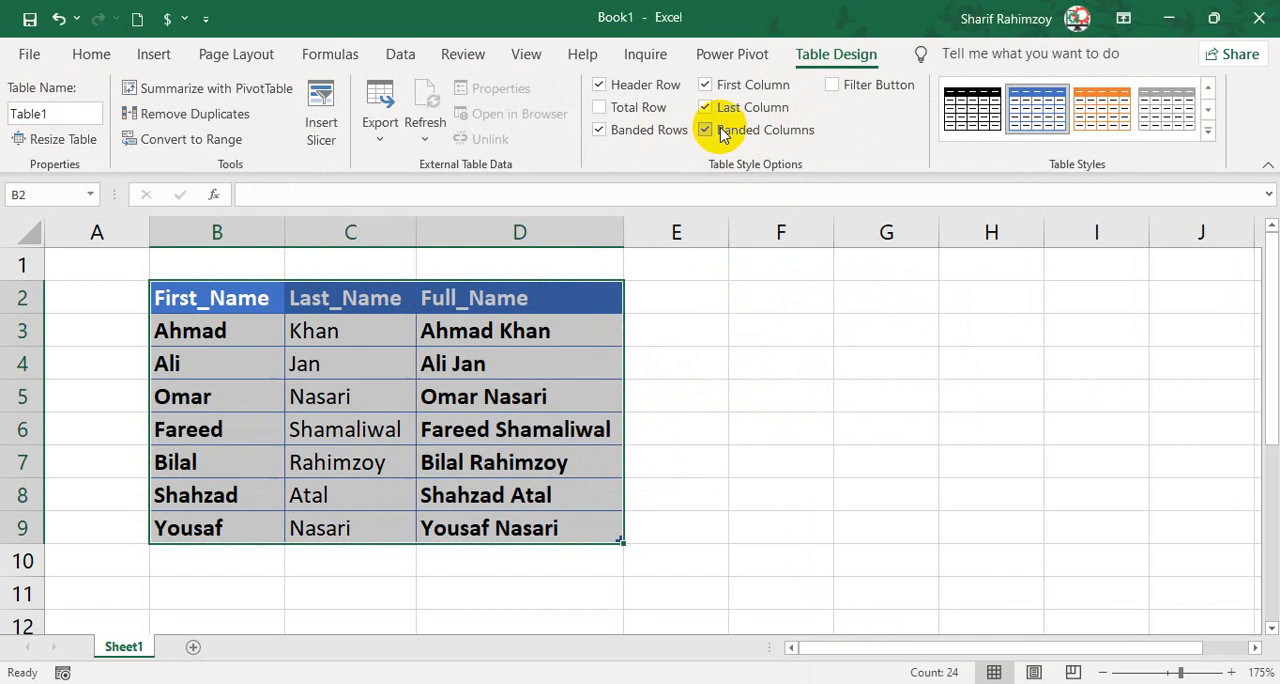
click(860, 305)
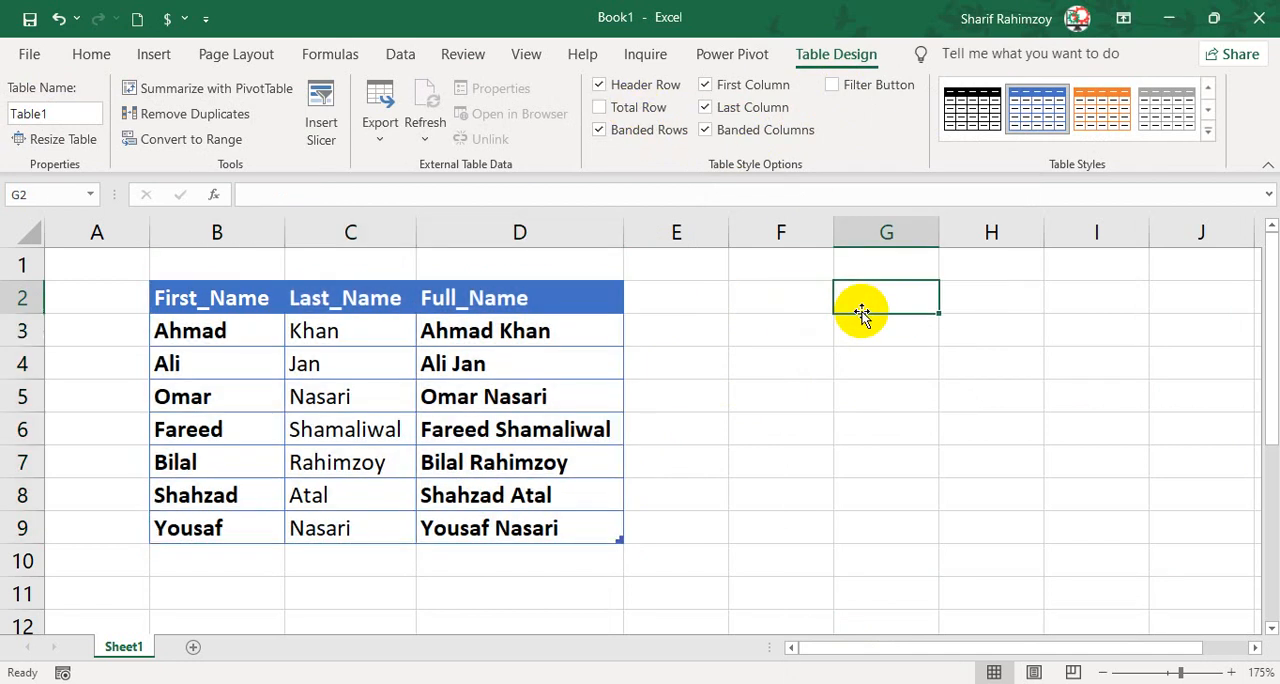
Review the formatted table's First_Name, Last_Name and Full_Name columns across B2:D9.
click(183, 296)
click(363, 296)
click(509, 300)
click(496, 432)
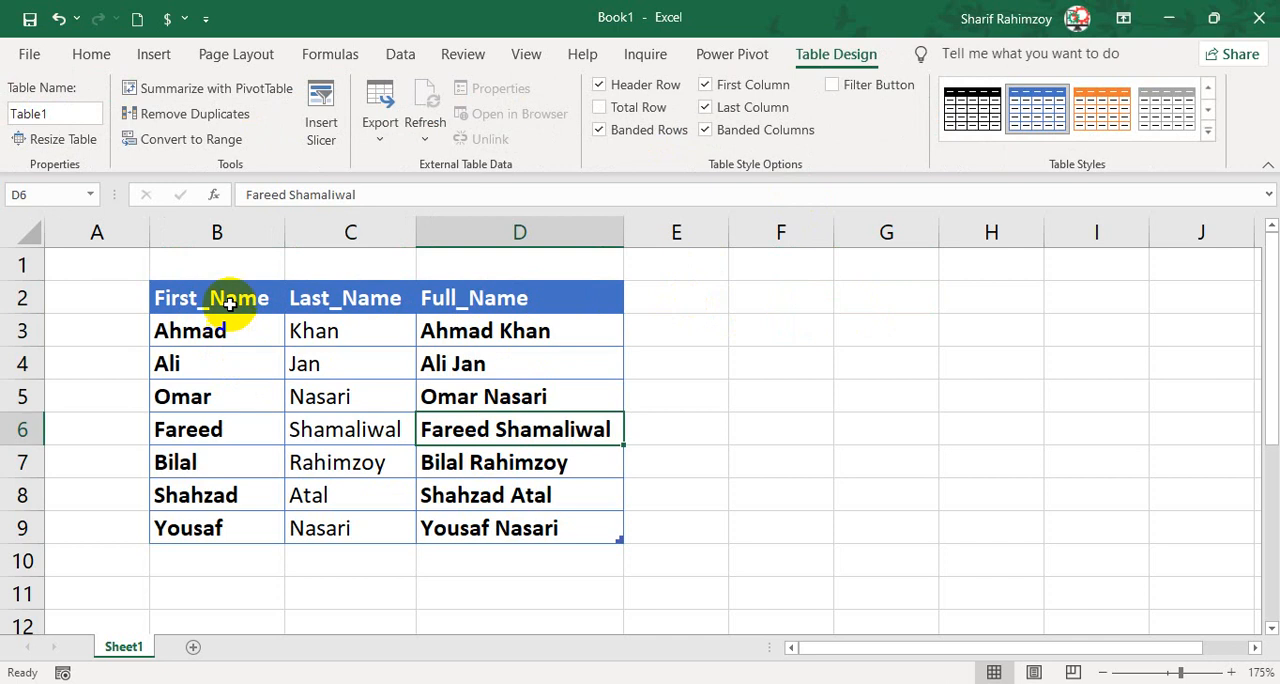
drag(229, 300, 540, 525)
click(279, 306)
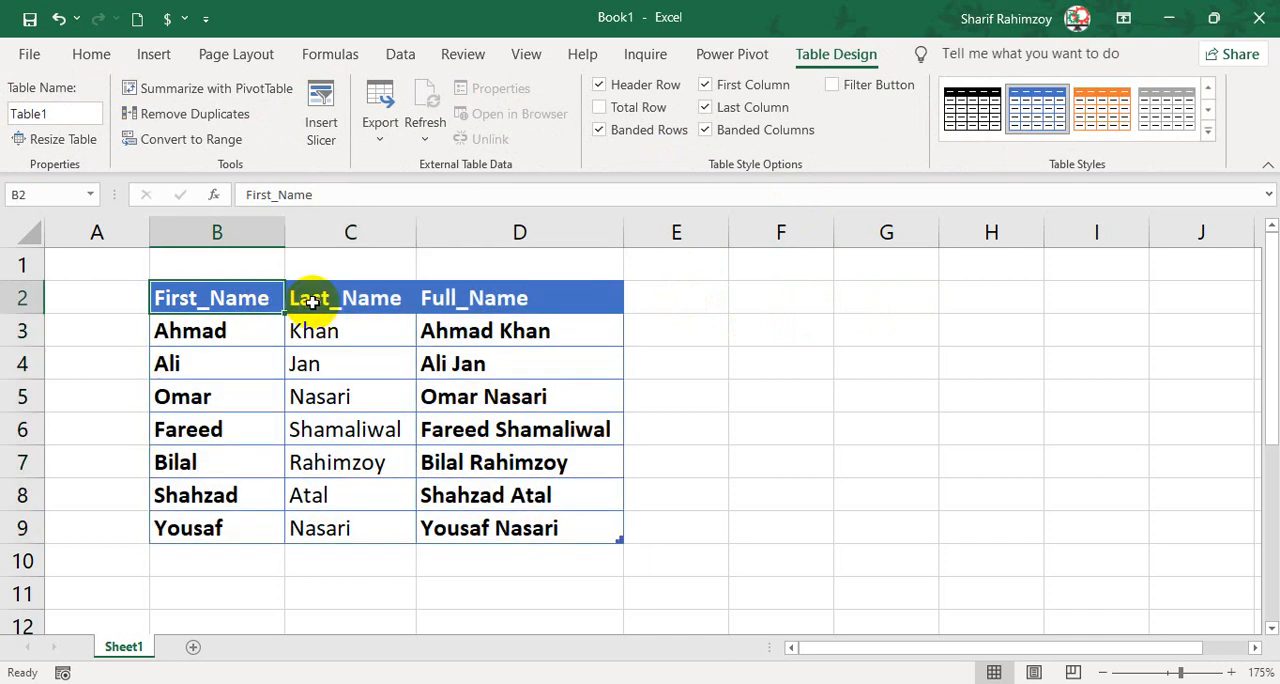
click(309, 296)
click(434, 296)
click(681, 443)
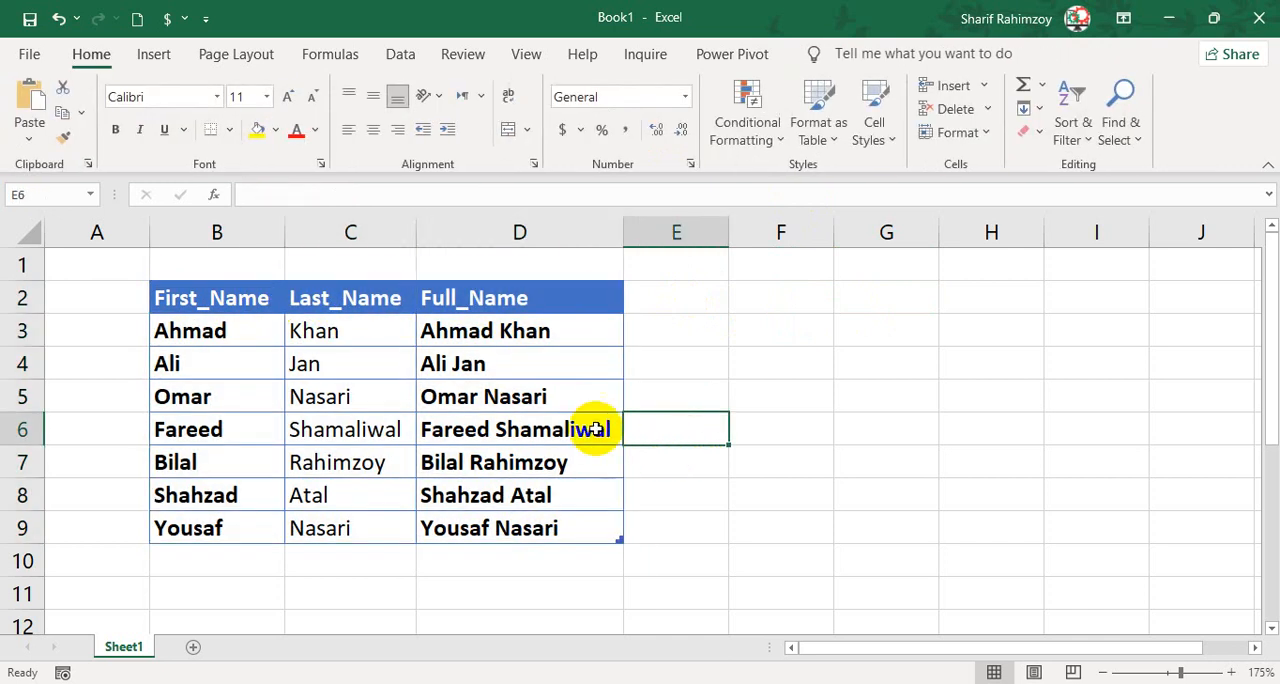
click(238, 302)
drag(238, 302, 523, 532)
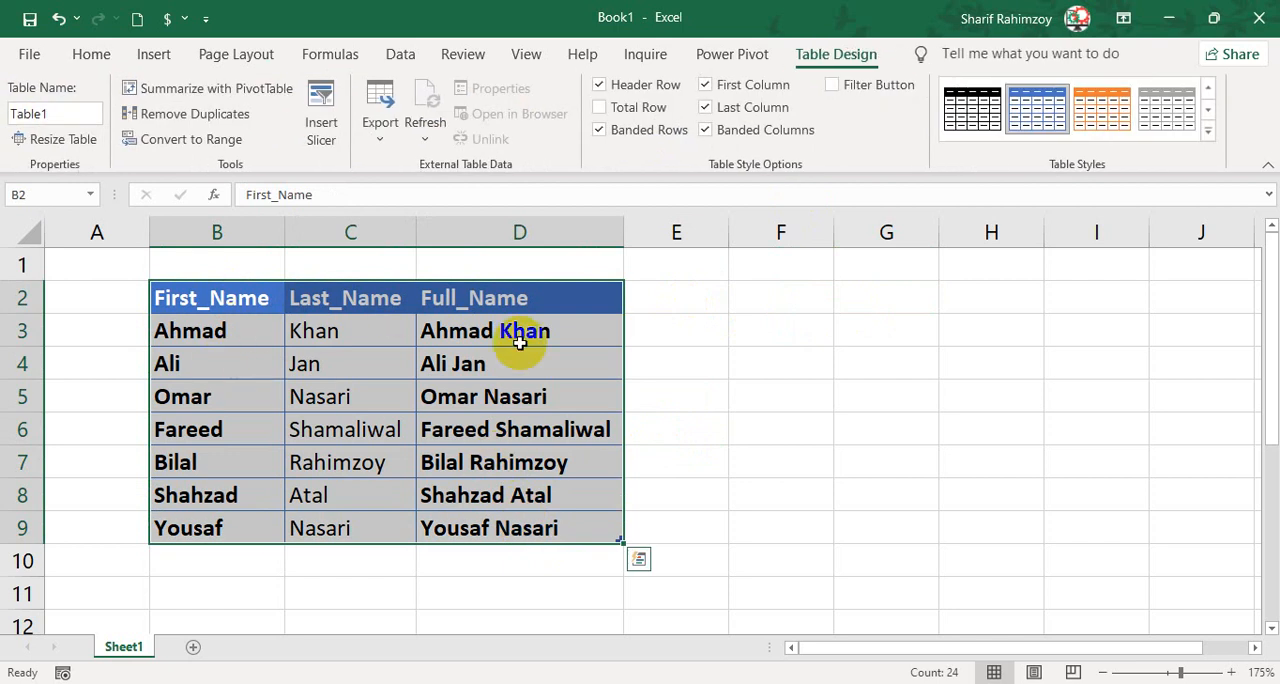
Copy the styled table in B2:D9 and paste it with the standard Paste option at F2.
drag(826, 300, 1140, 528)
drag(276, 308, 563, 523)
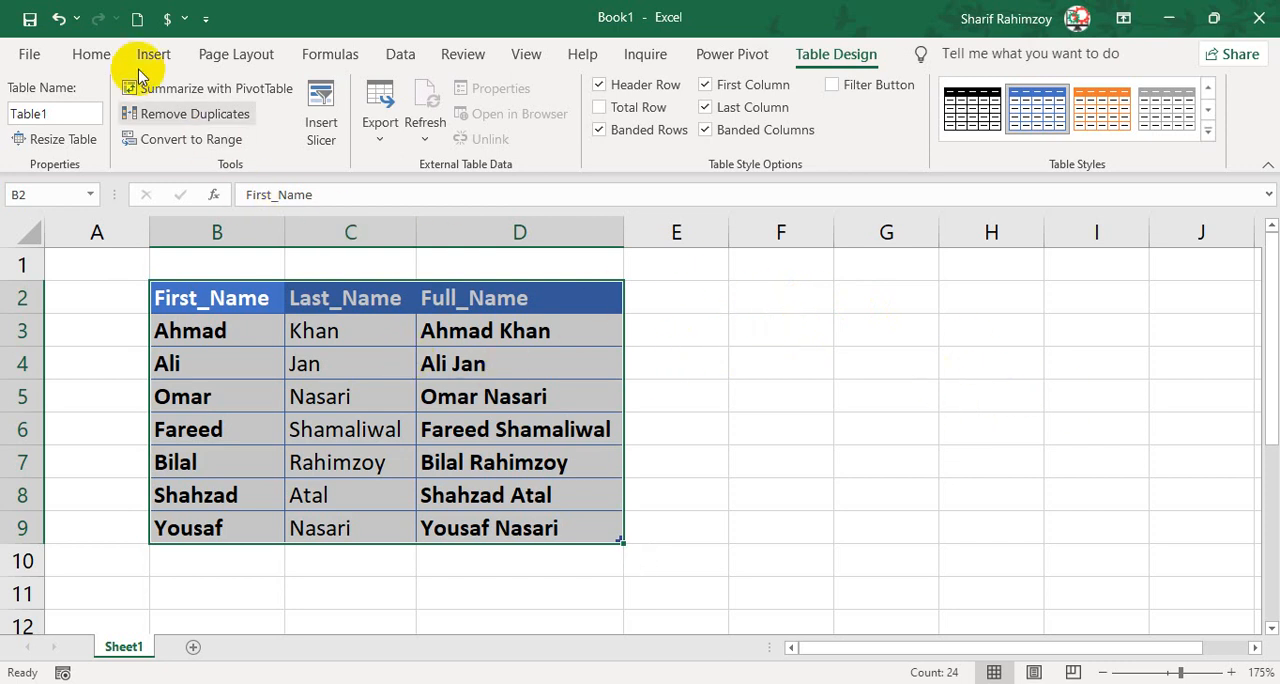
click(95, 55)
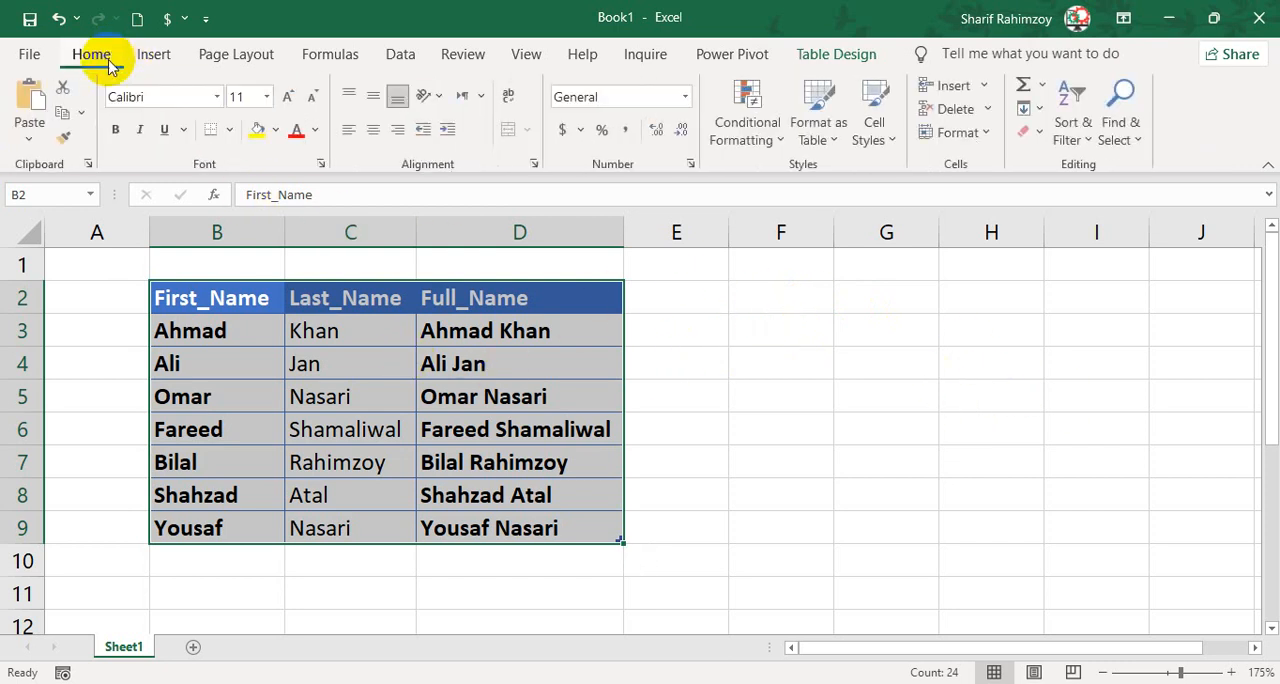
click(81, 113)
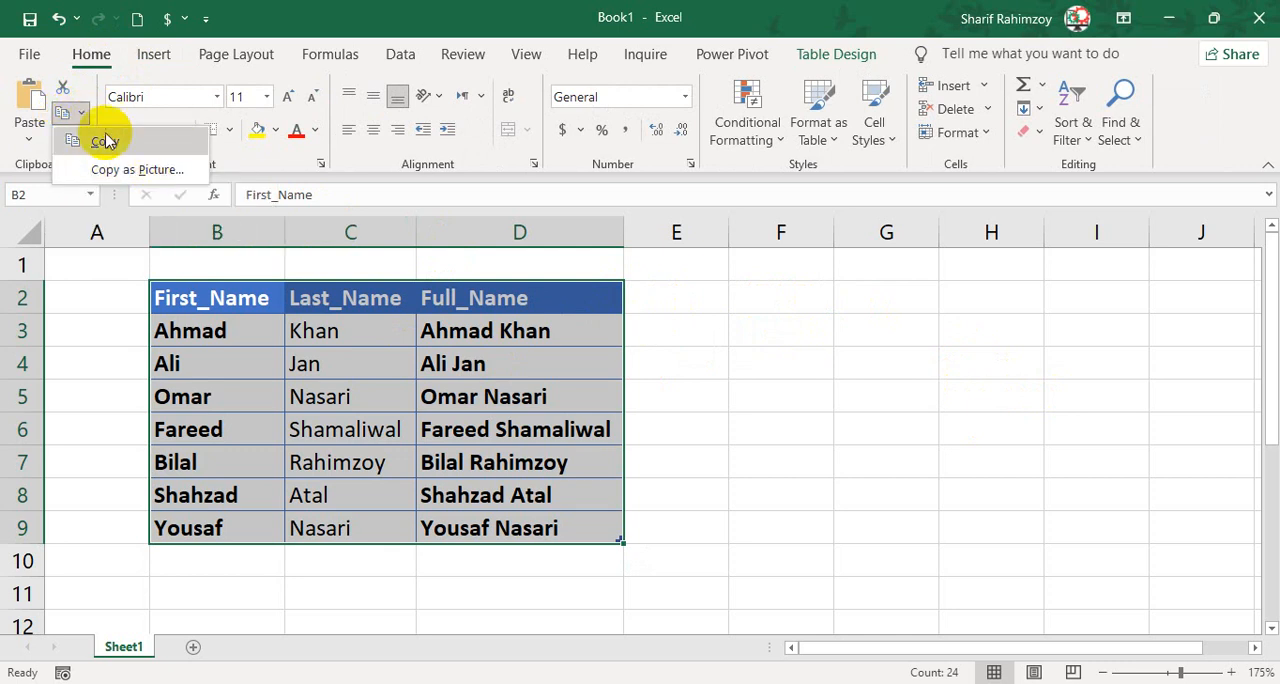
click(97, 147)
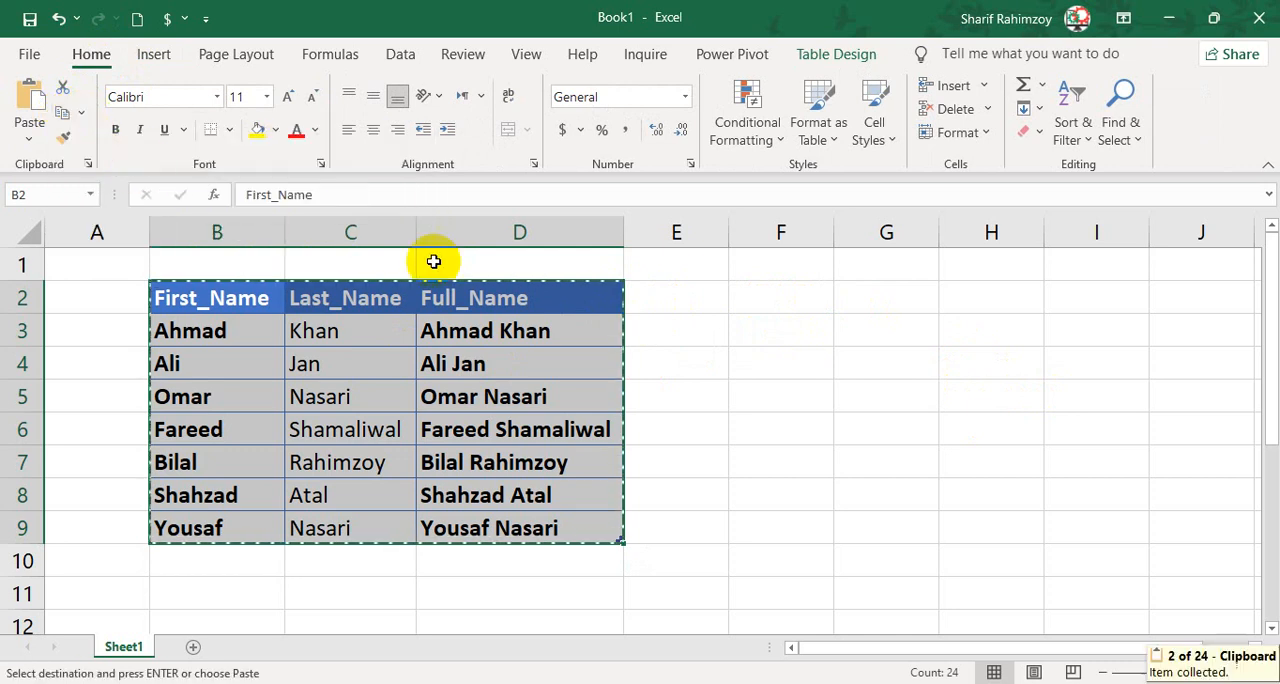
click(761, 298)
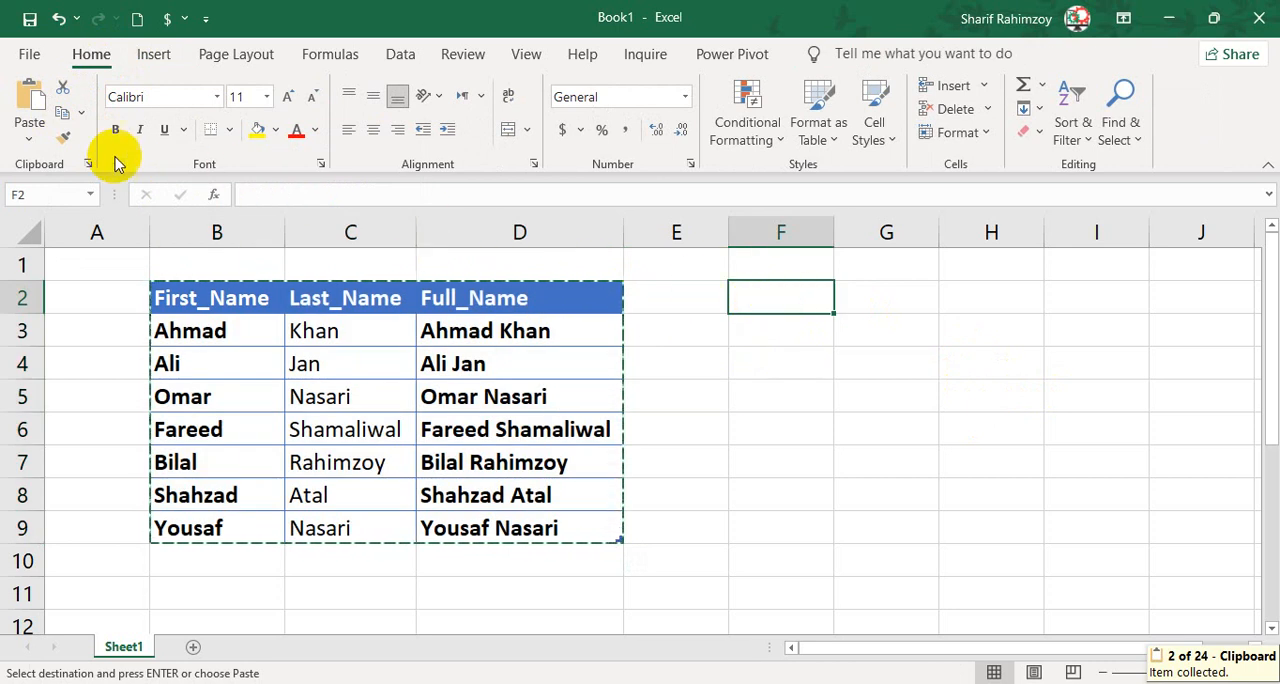
click(30, 135)
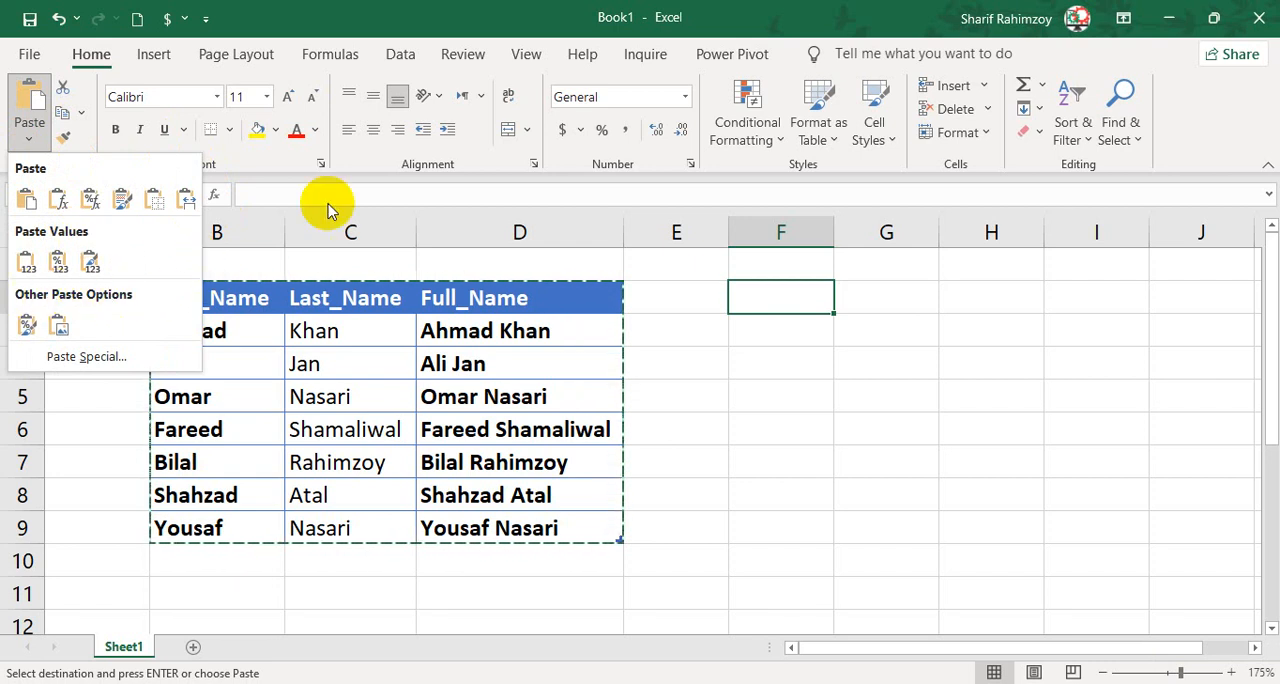
click(27, 203)
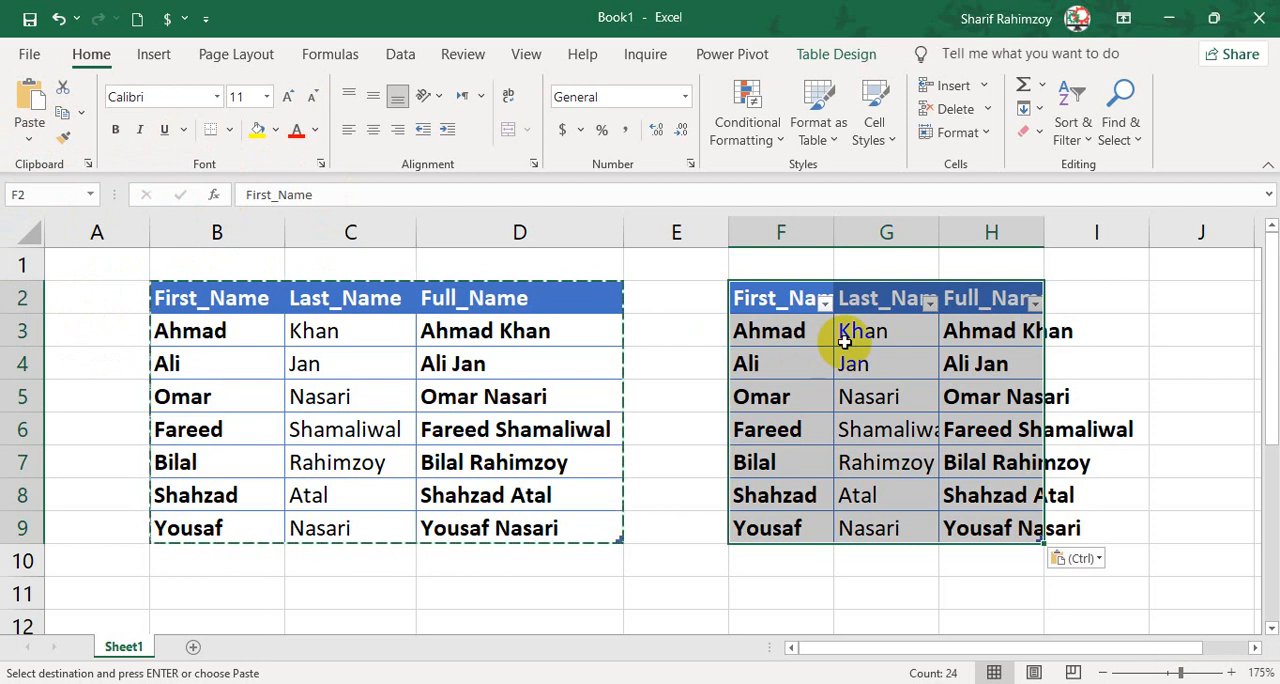
Compare the pasted copy's columns with the header row, name columns and data cells of the original table.
drag(783, 233, 992, 234)
click(1007, 318)
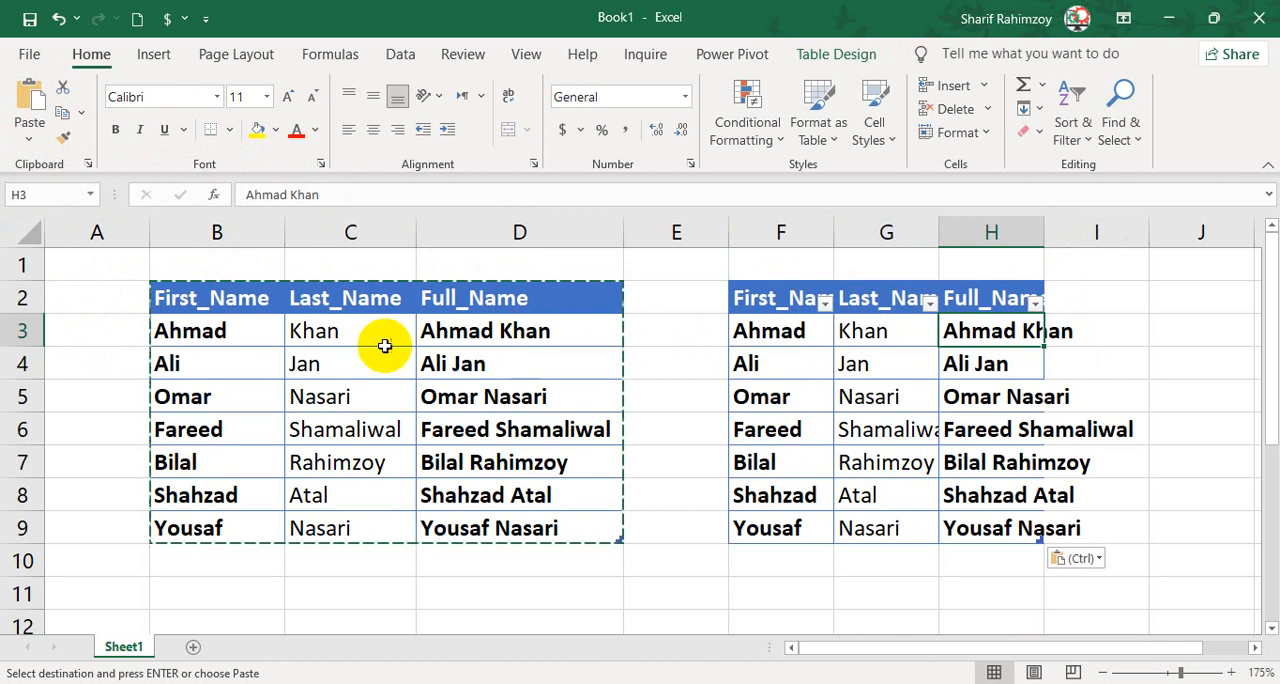
click(247, 297)
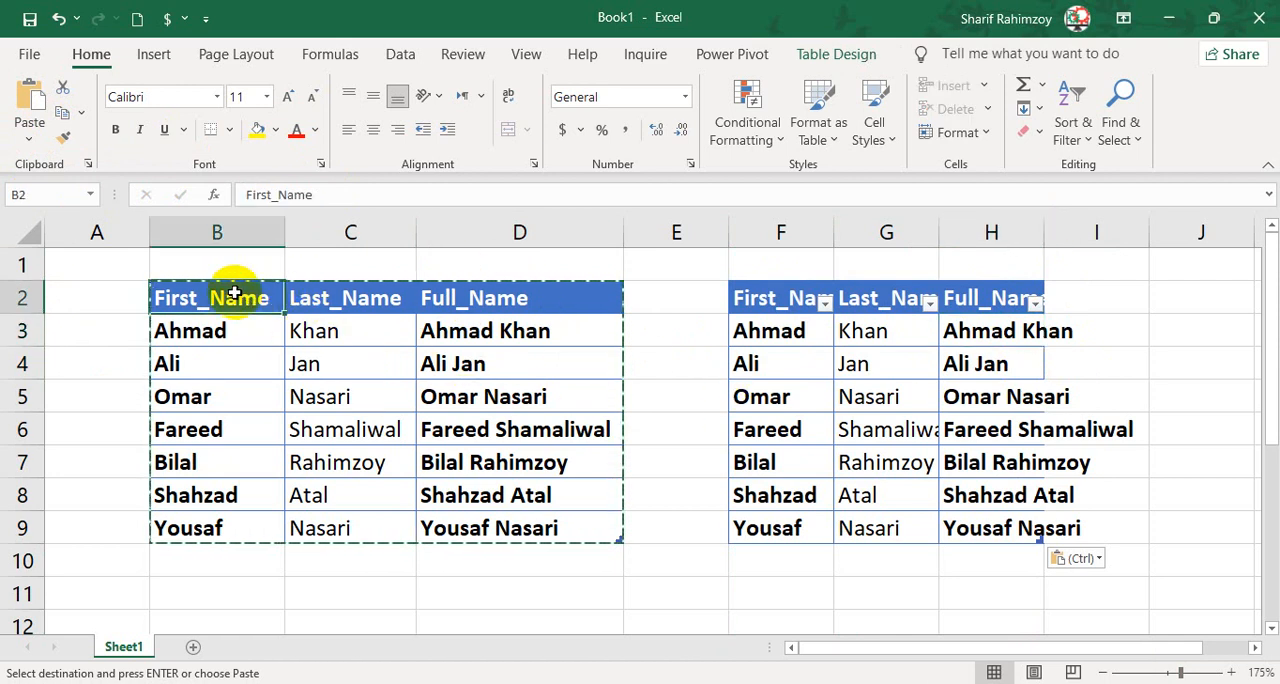
drag(234, 293, 488, 301)
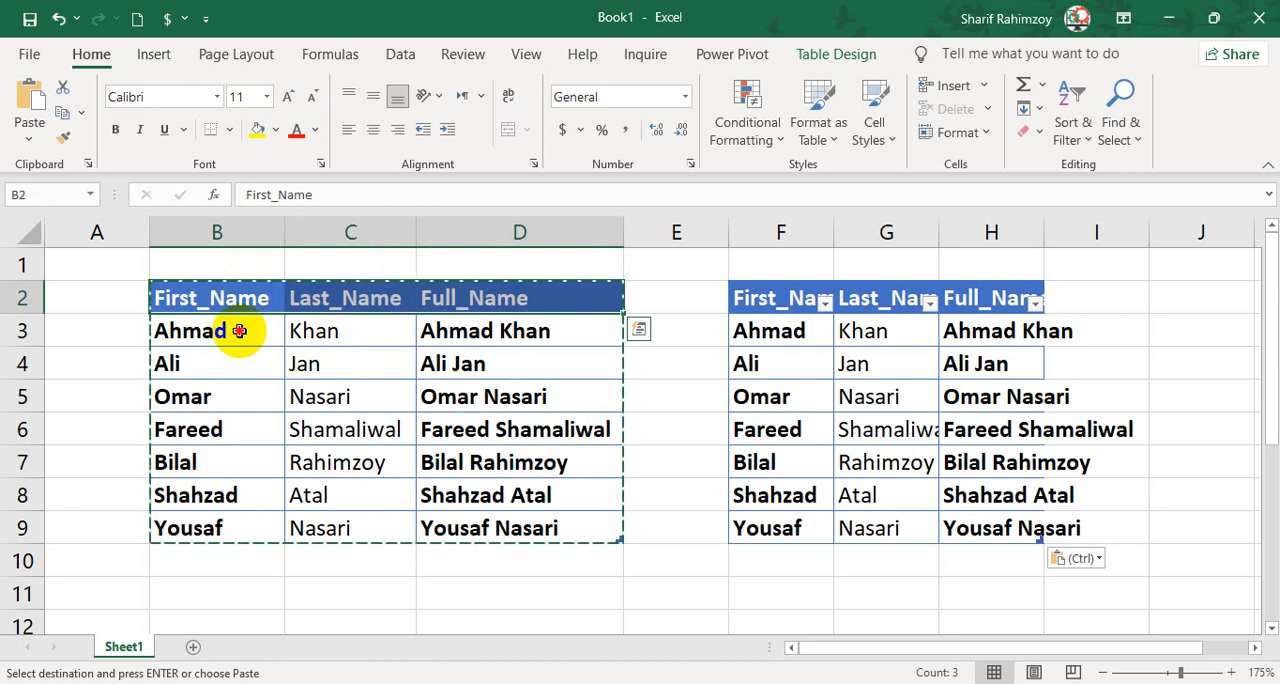
drag(239, 331, 224, 518)
drag(494, 340, 490, 522)
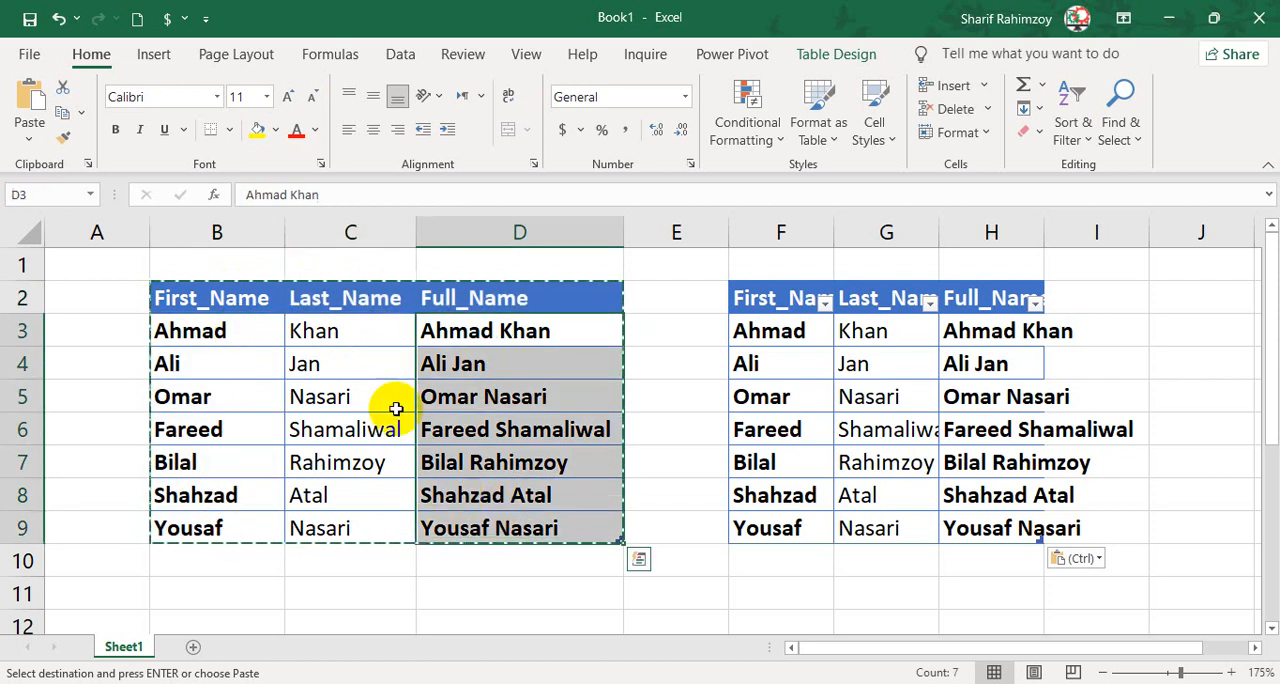
drag(366, 333, 366, 524)
click(214, 361)
drag(192, 330, 500, 523)
click(477, 490)
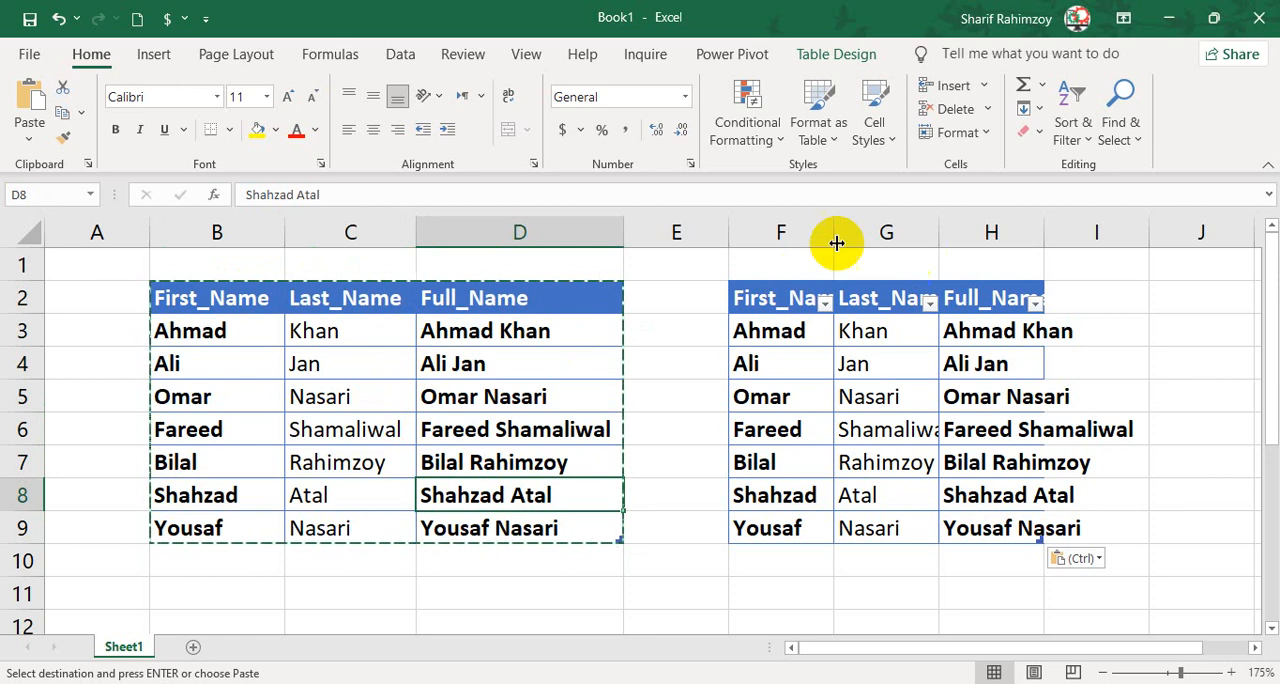
AutoFit the widths of columns F to H to the pasted table's contents.
drag(830, 235, 1053, 218)
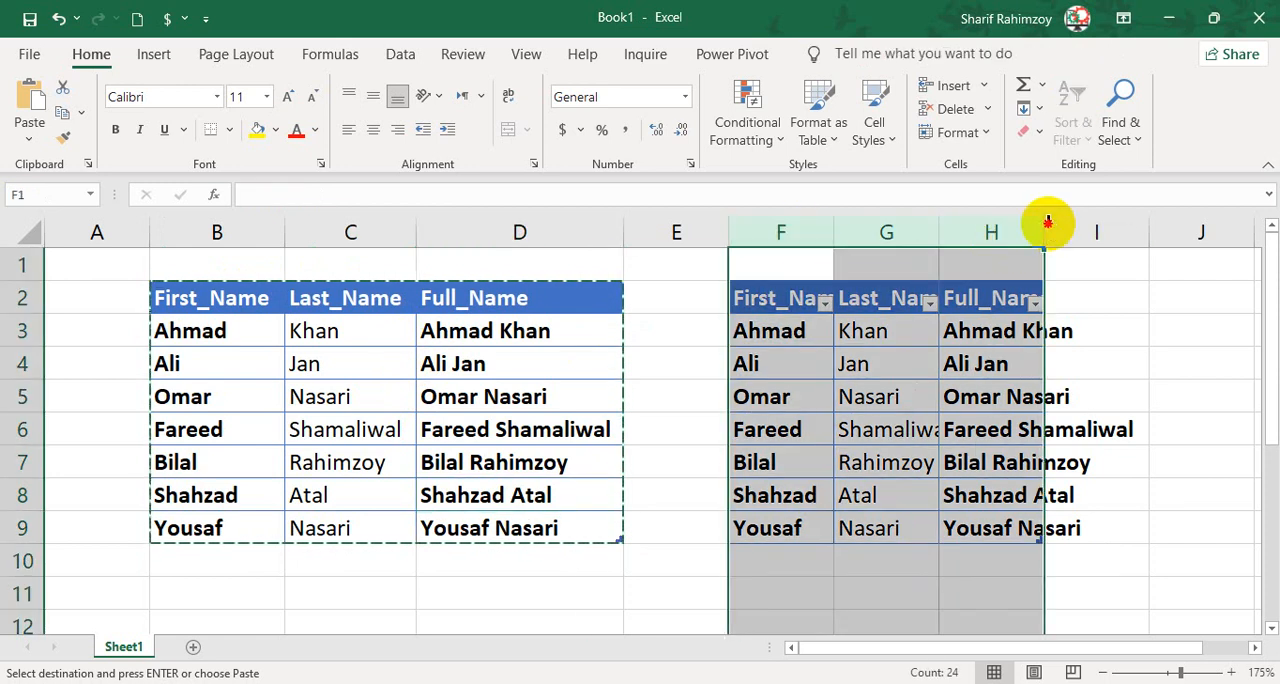
double_click(1047, 220)
click(1012, 364)
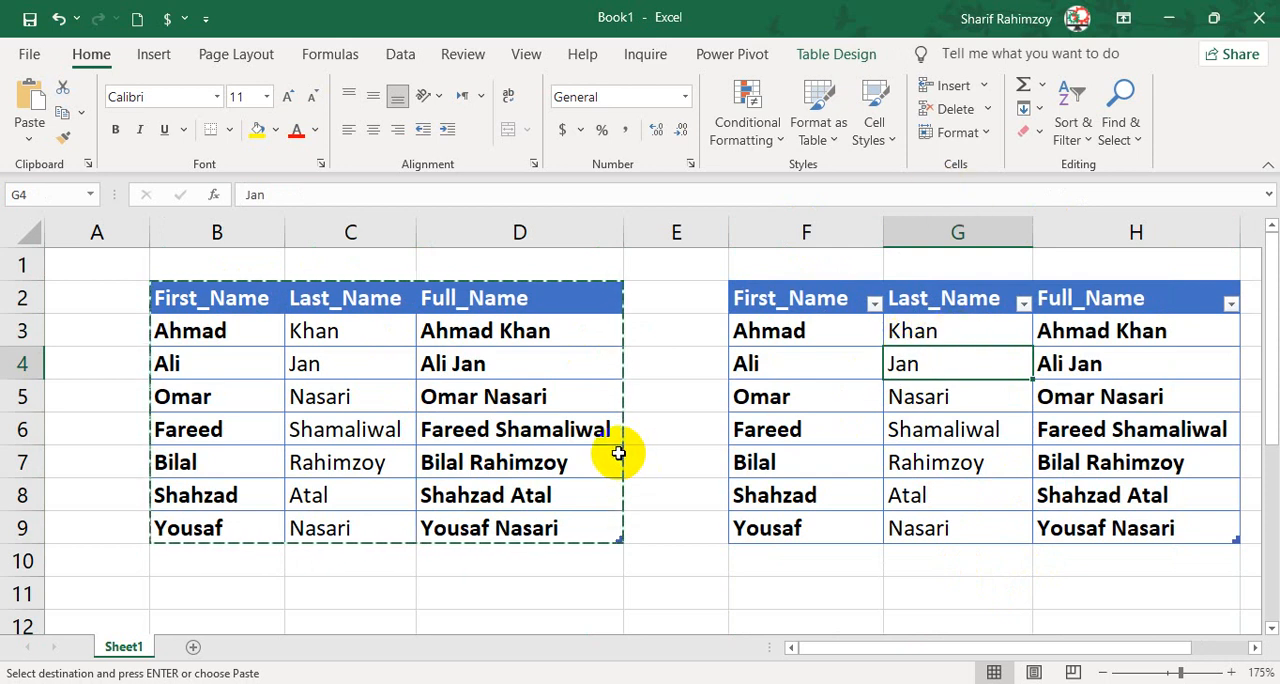
scroll(618, 453, down, 5)
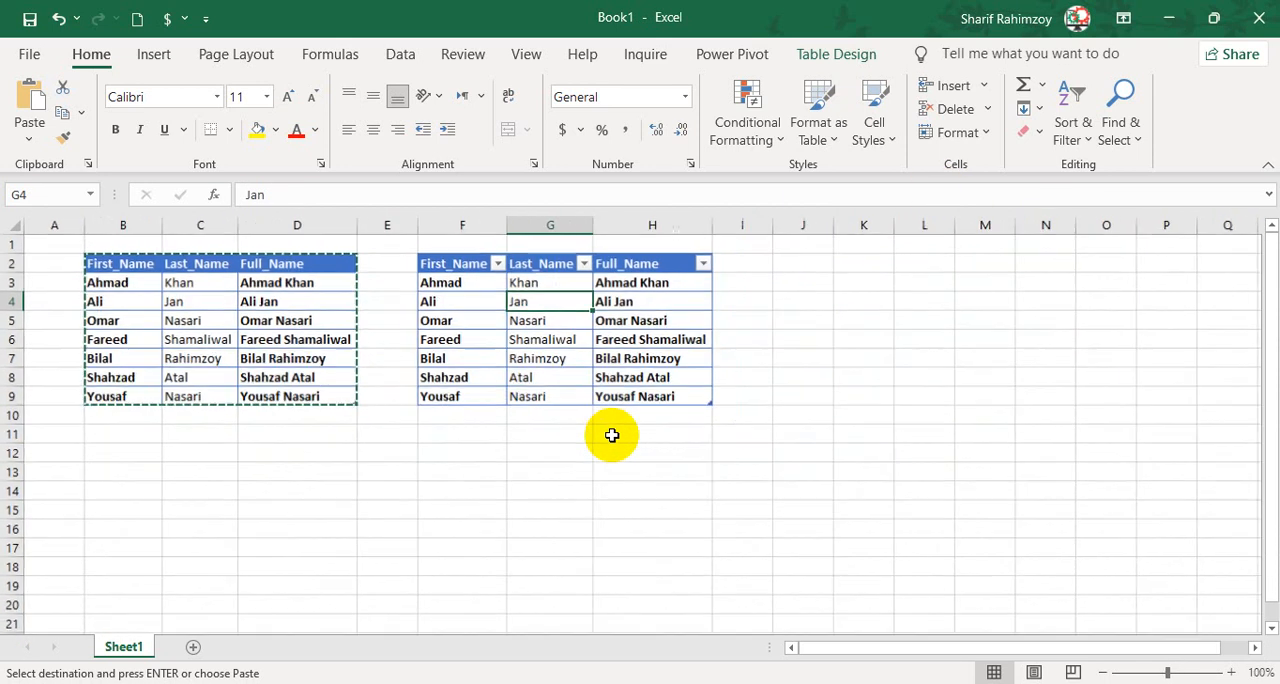
click(116, 457)
scroll(214, 477, up, 2)
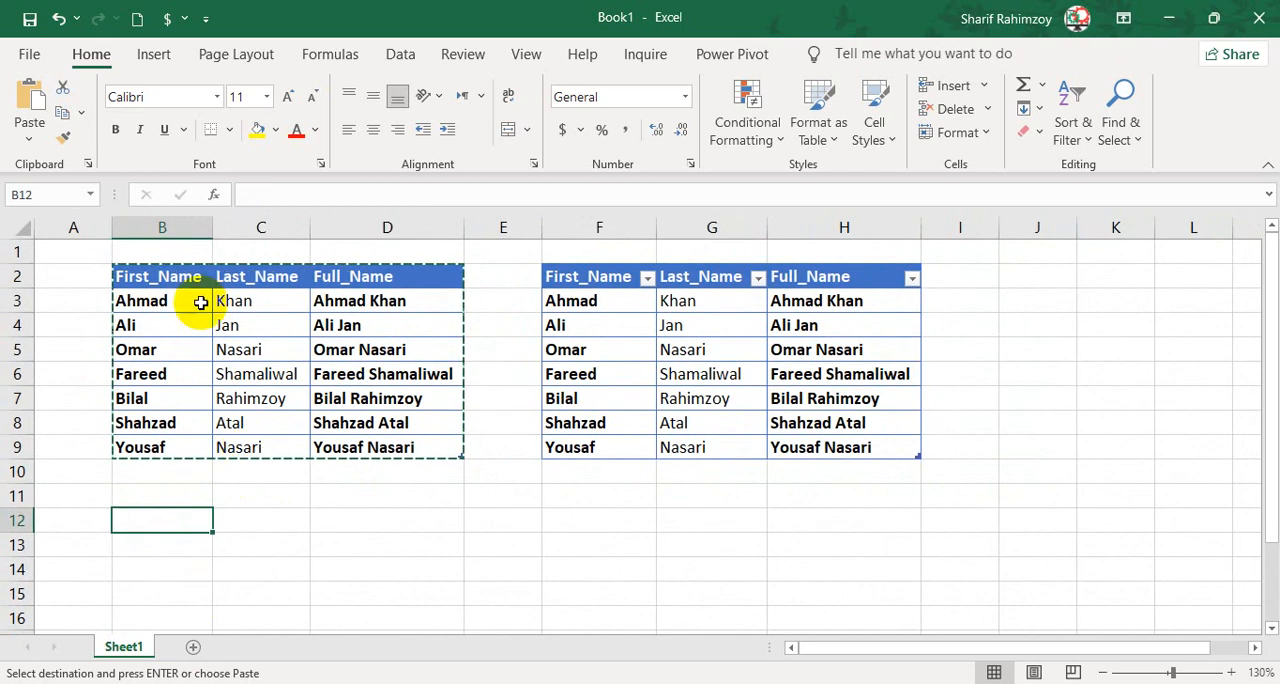
drag(190, 278, 400, 472)
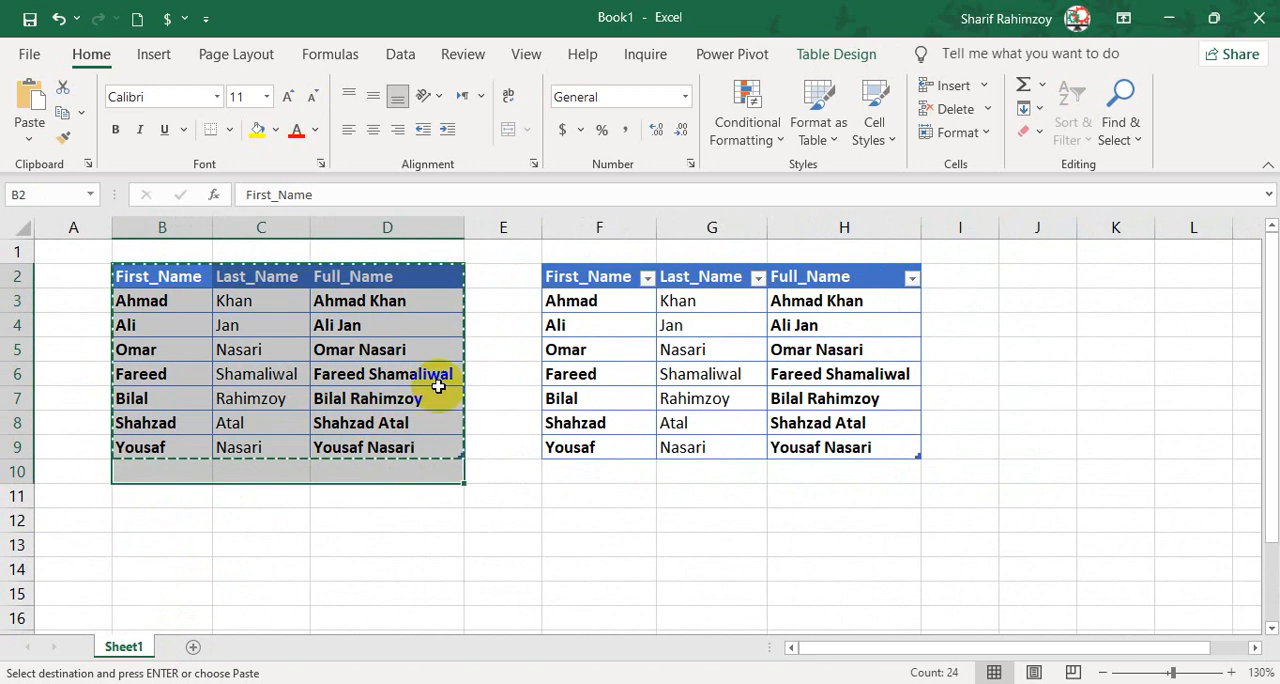
click(477, 378)
Add a new worksheet and paste the copied table at B2 using the Formulas paste option.
click(189, 648)
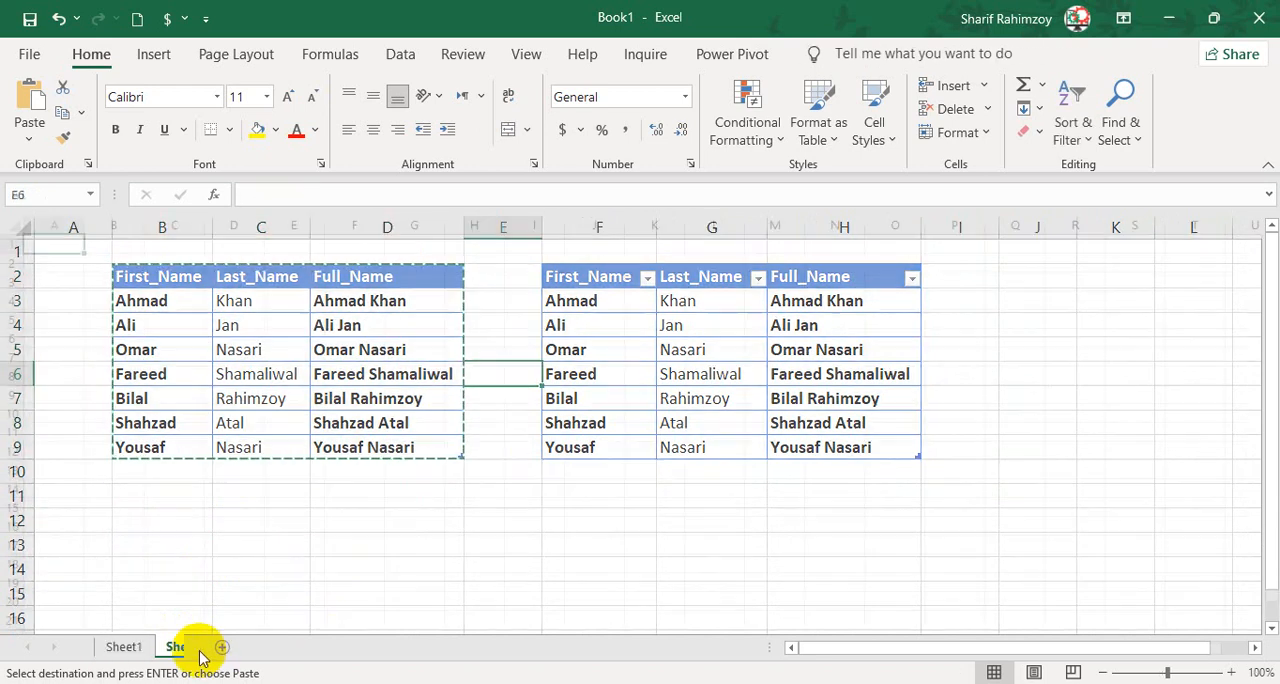
click(135, 263)
scroll(185, 321, up, 2)
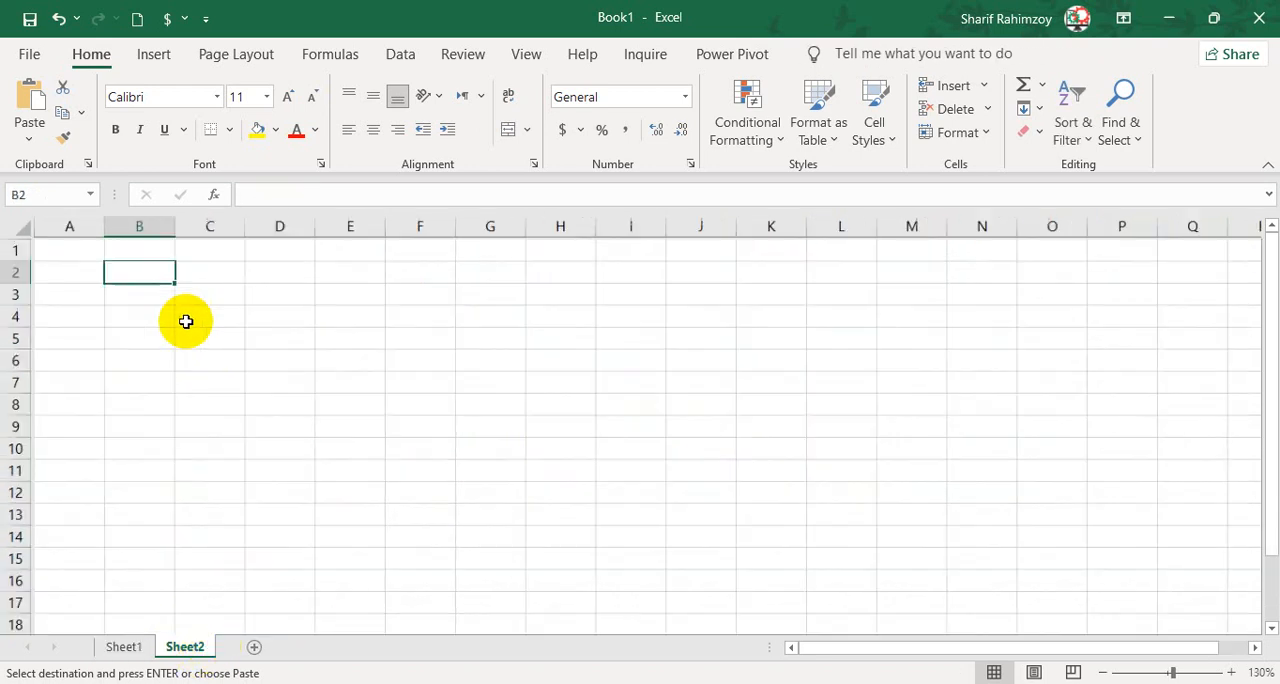
scroll(185, 321, up, 1)
click(35, 145)
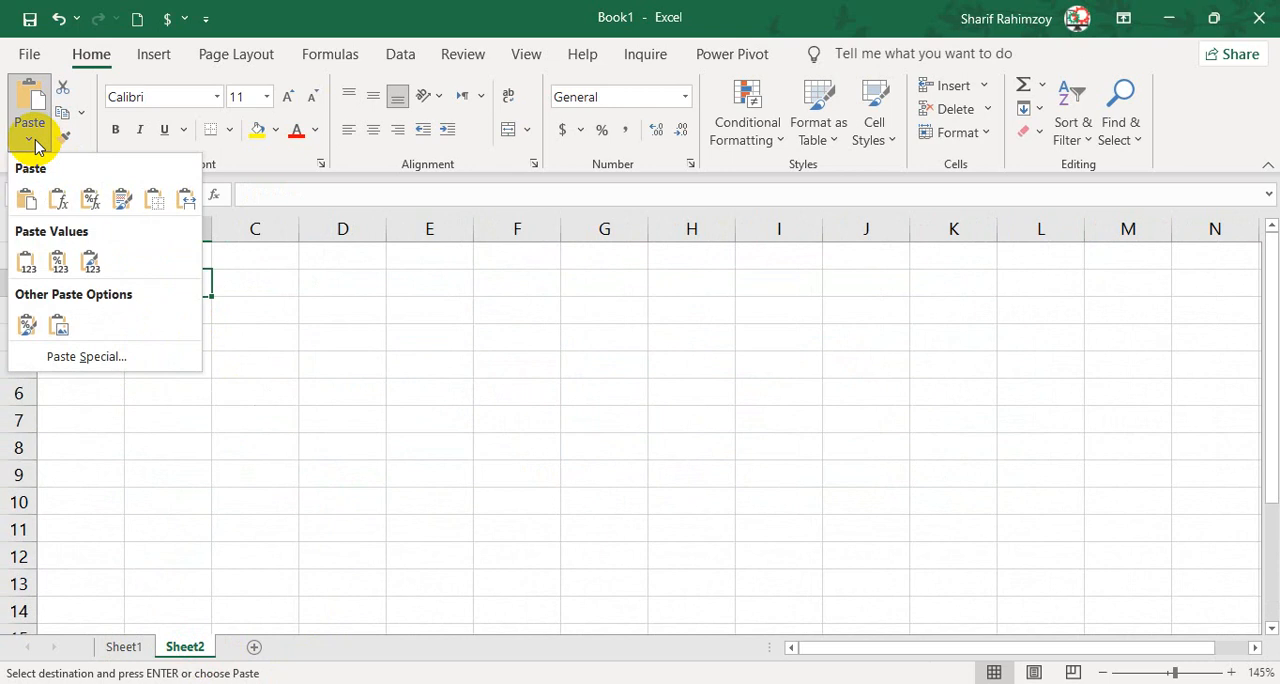
click(58, 196)
AutoFit the widths of columns B to D to the pasted names on Sheet2.
click(229, 317)
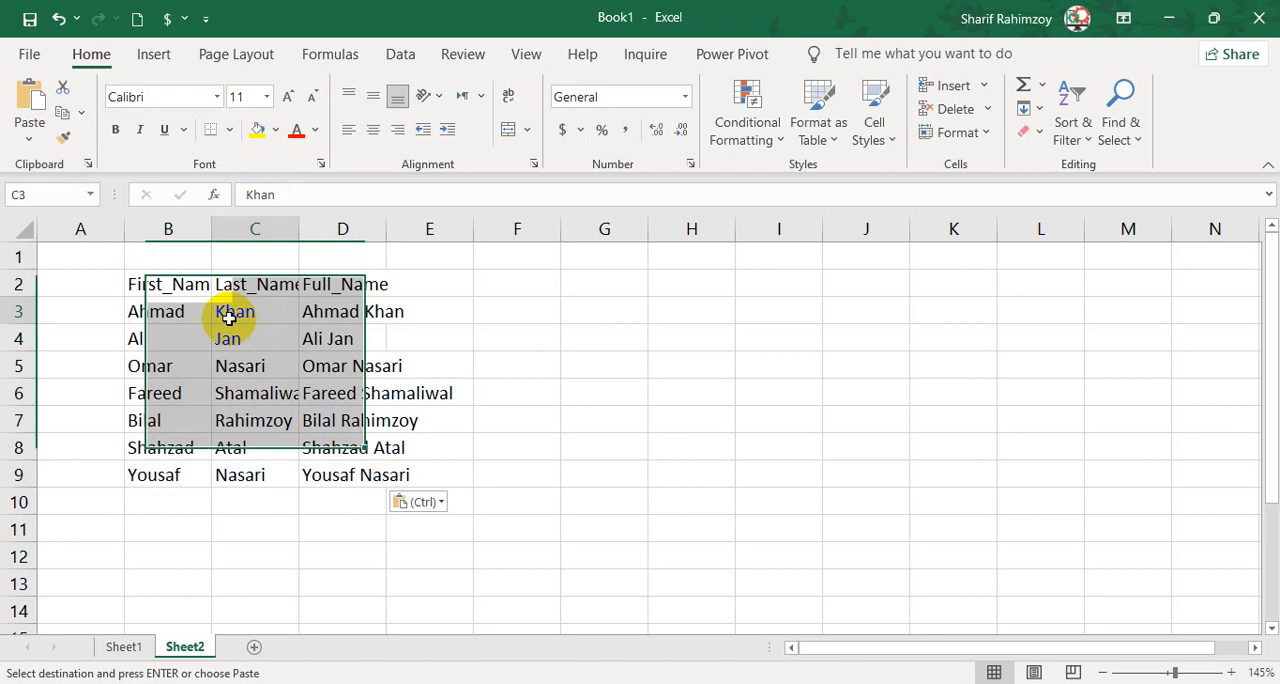
drag(171, 229, 364, 242)
double_click(386, 233)
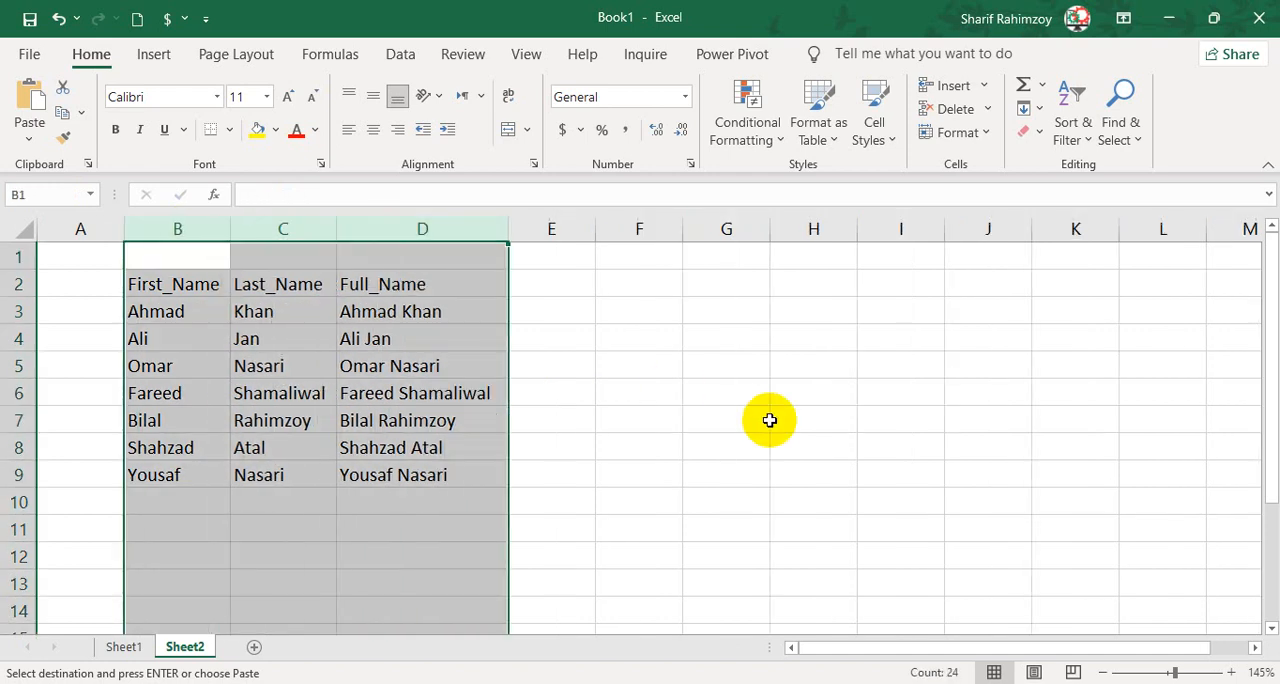
click(755, 418)
Compare the formatting and column widths of the Sheet2 paste with the original table on Sheet1.
click(128, 646)
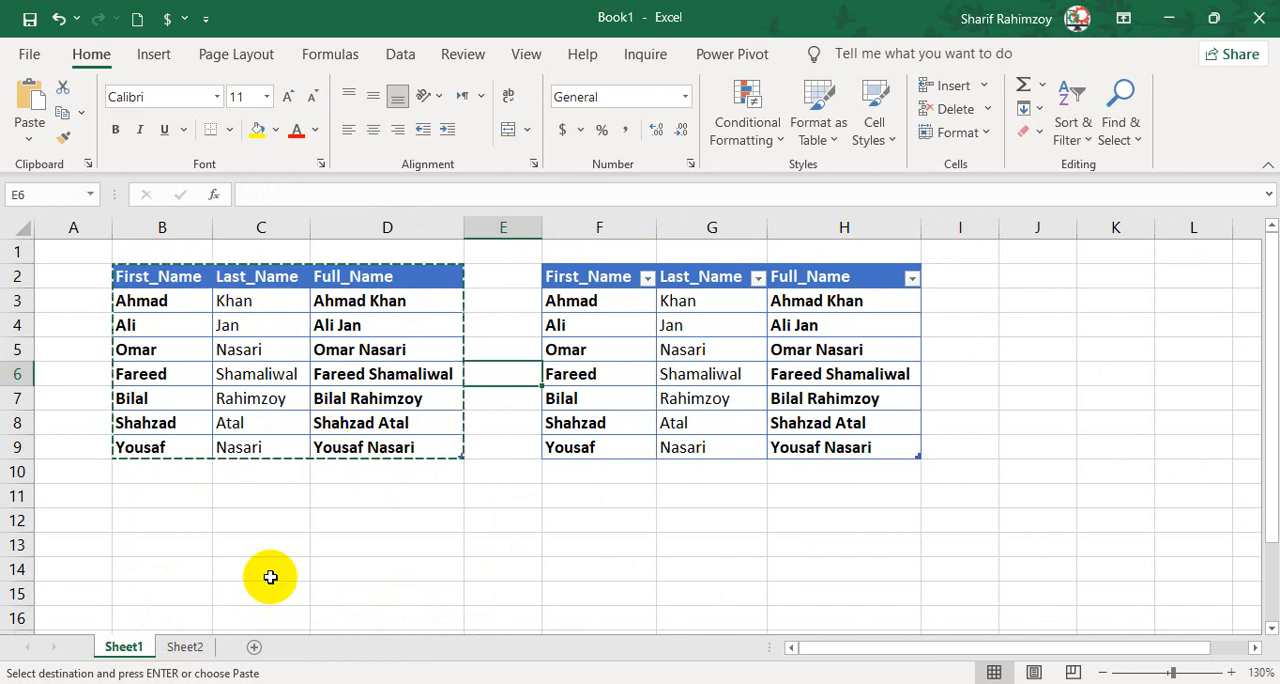
click(195, 645)
click(415, 418)
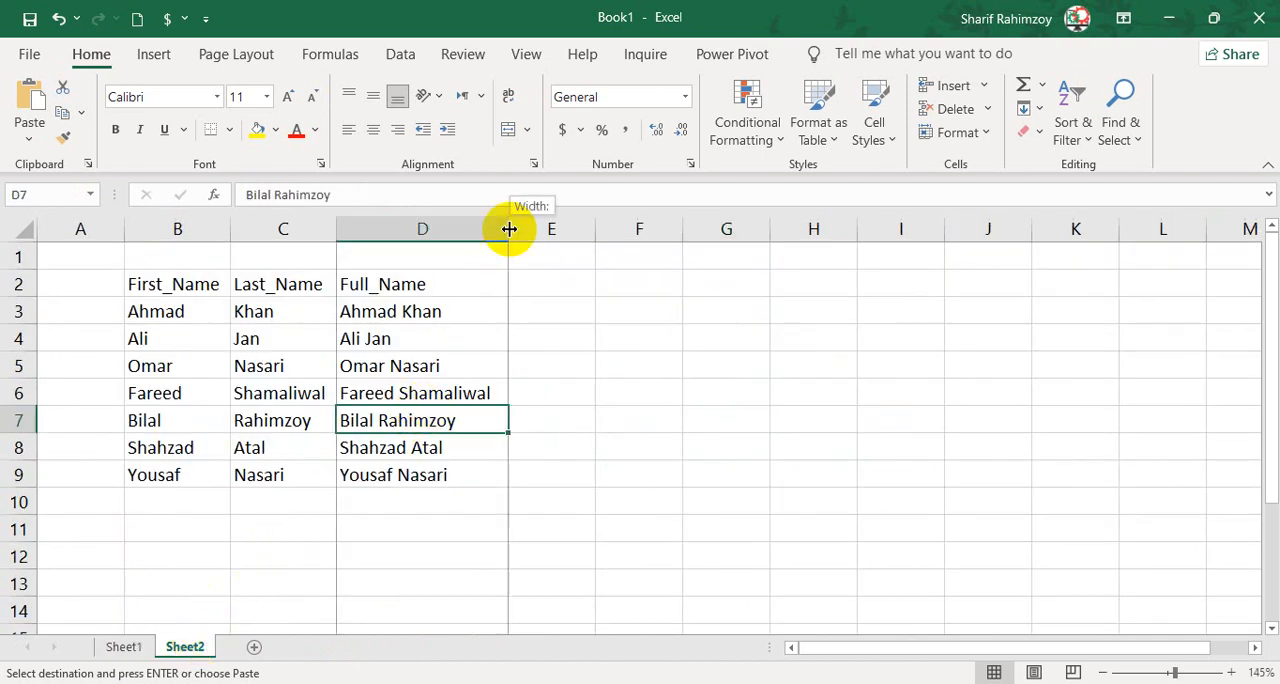
click(498, 476)
click(123, 646)
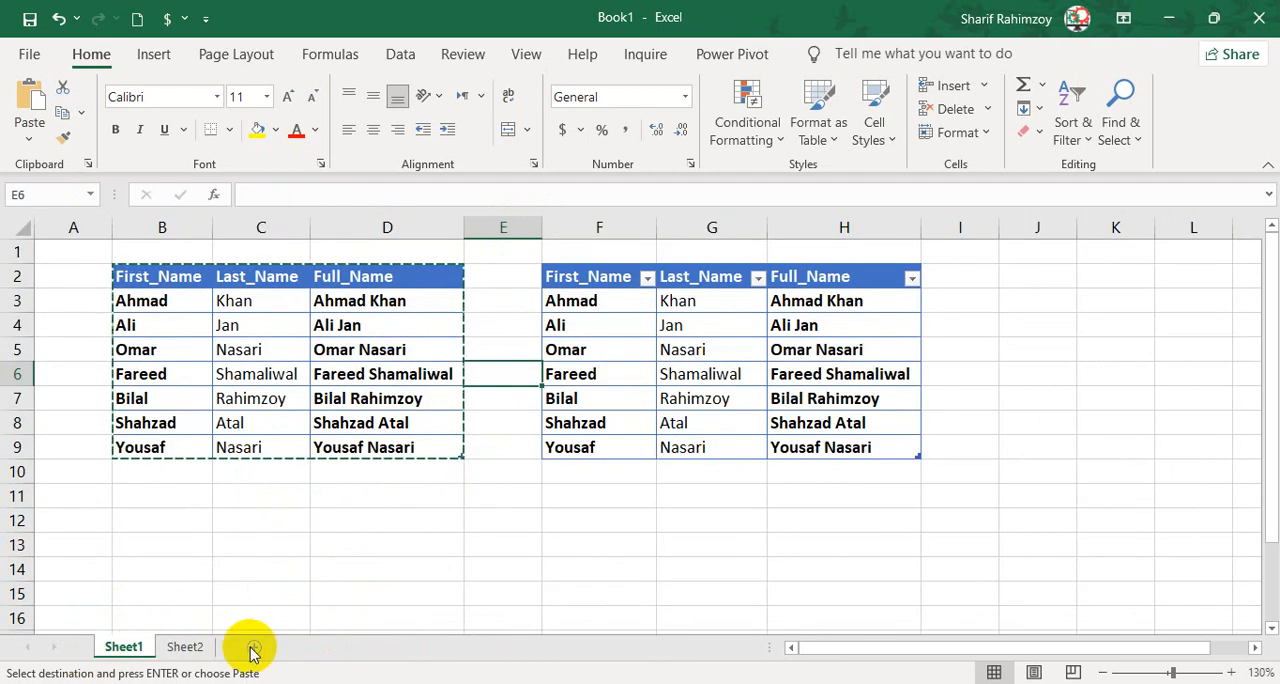
Clear the pasted names from B2:D9 on Sheet2 and narrow column D.
click(205, 648)
drag(198, 282, 450, 471)
key(Delete)
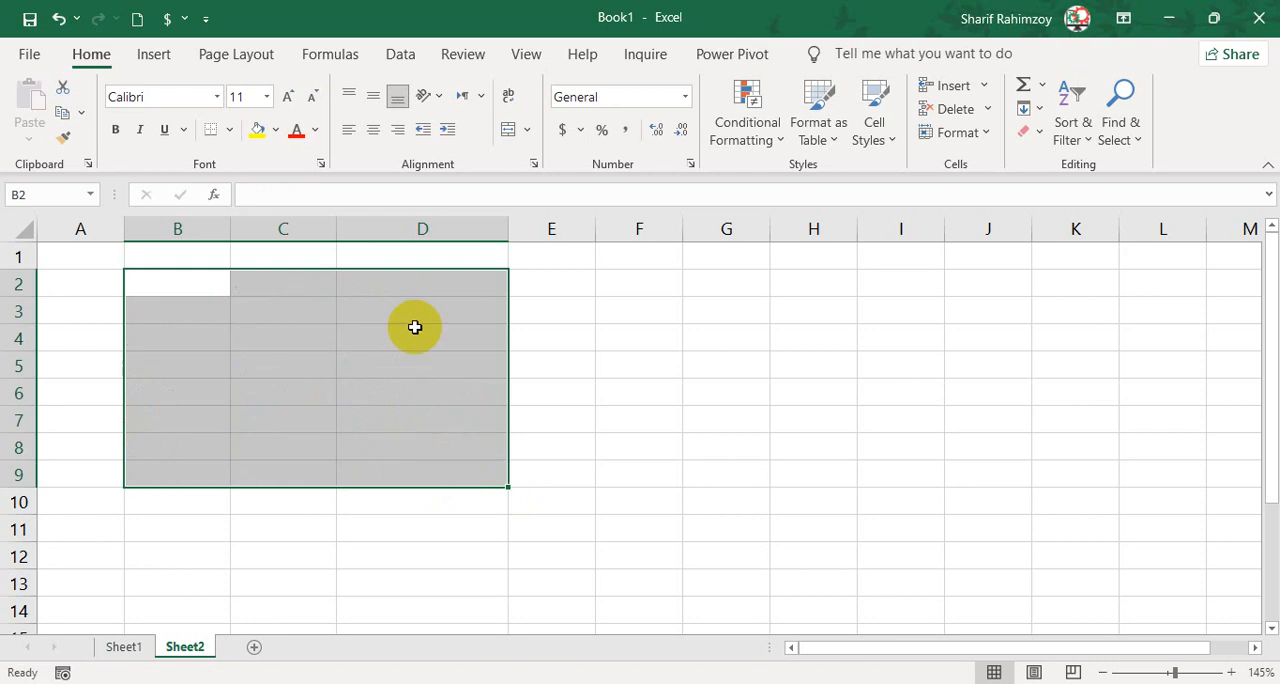
drag(508, 228, 464, 239)
click(500, 309)
Enter the headers Student, Phy, Math and Total across B2:E2 on Sheet2.
click(170, 288)
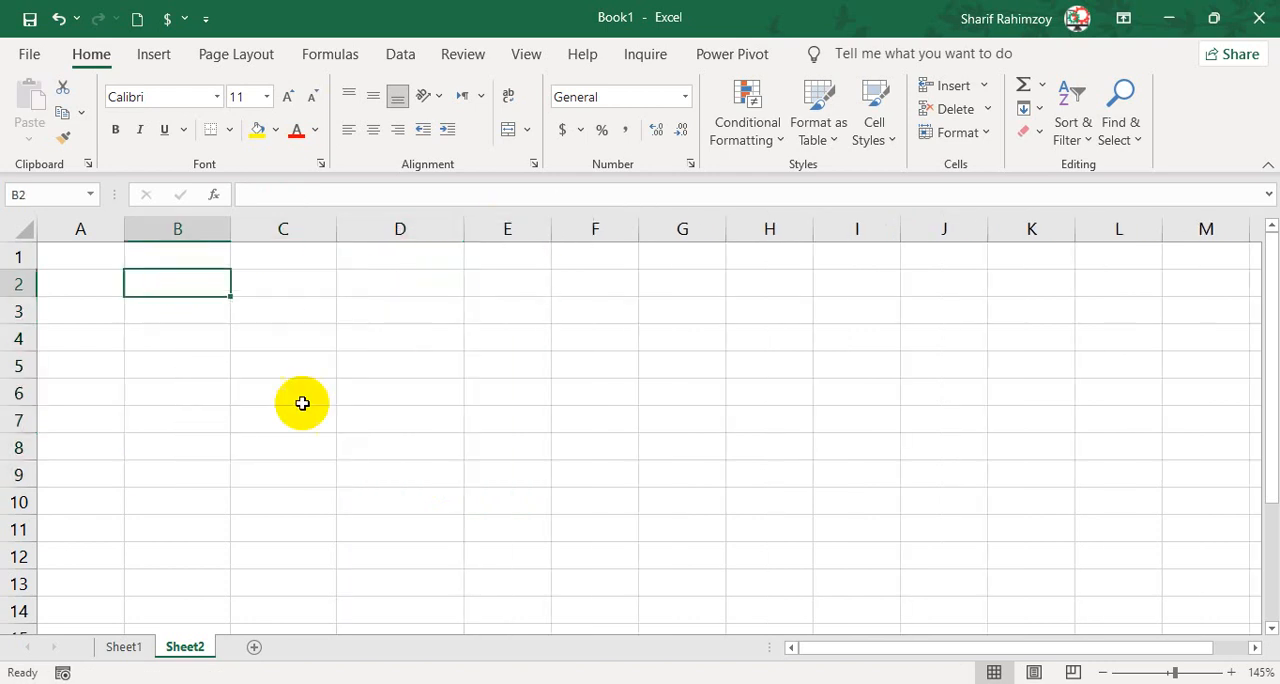
text(Stu )
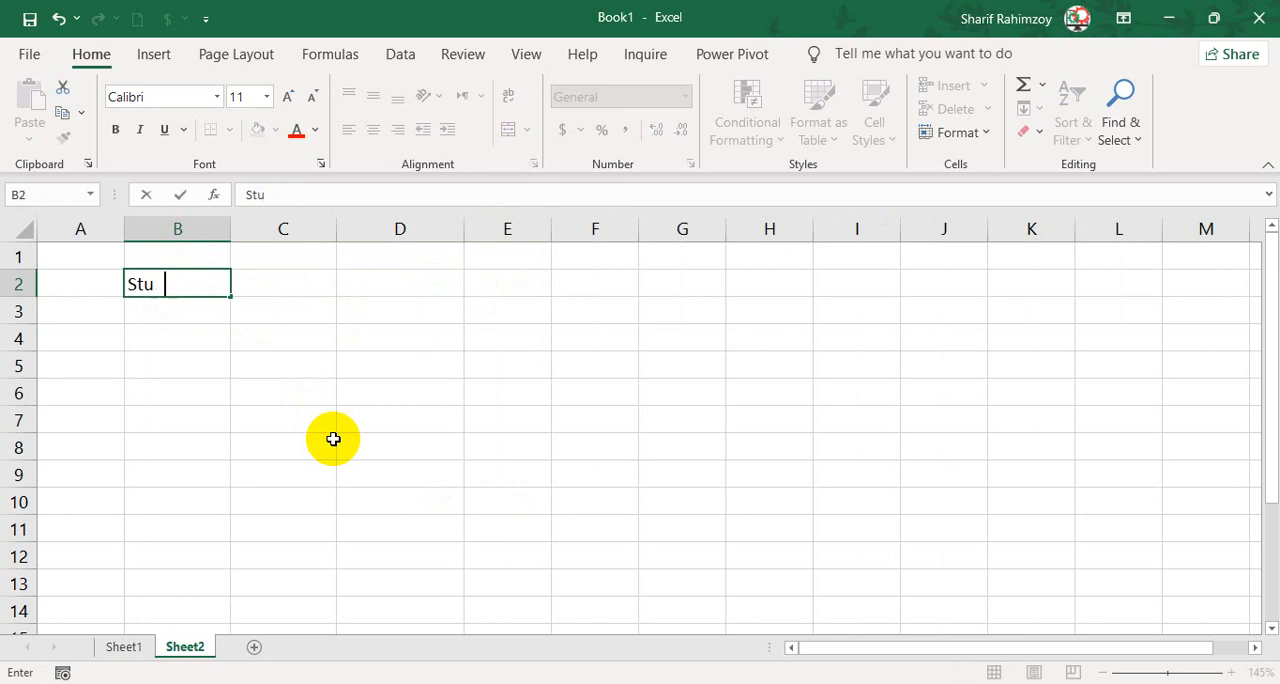
text(ent)
key(Tab)
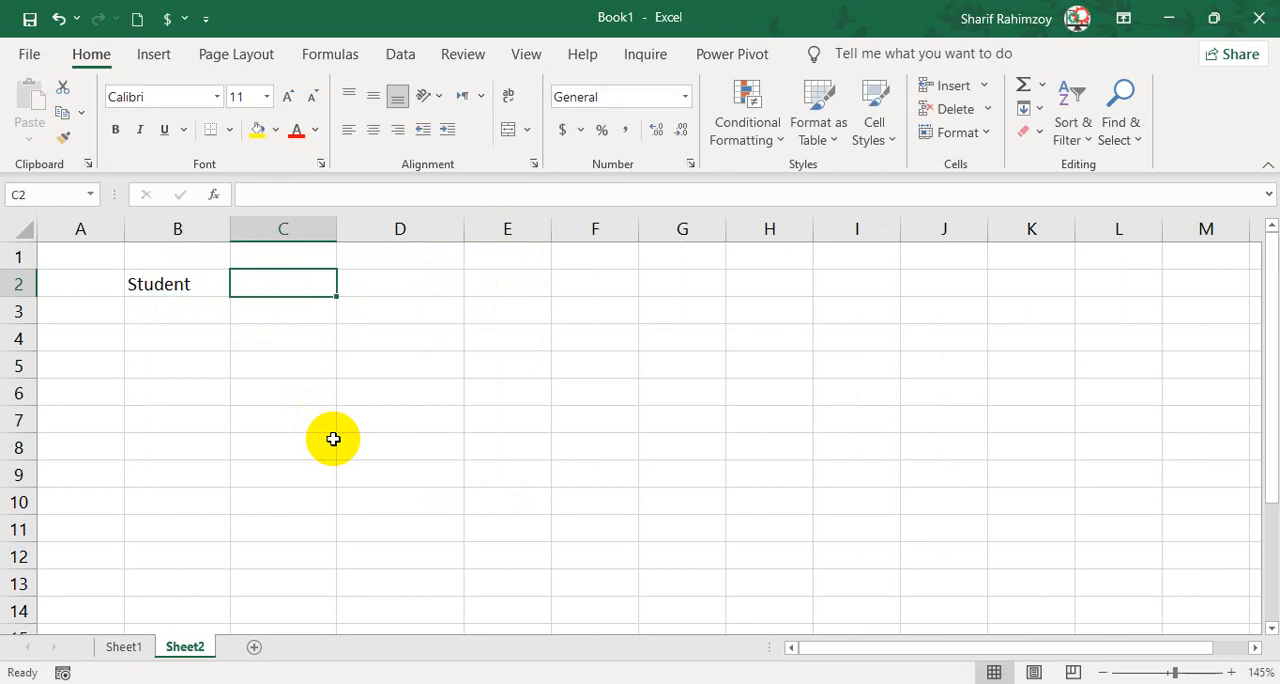
text(M)
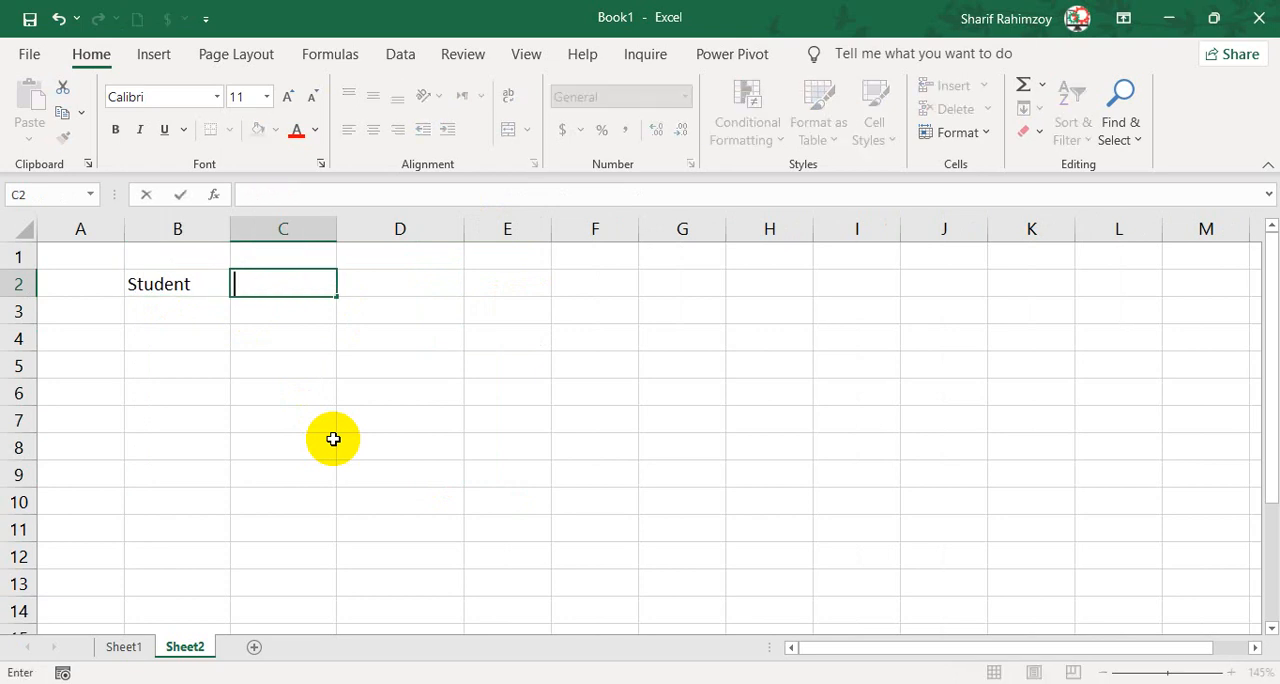
text(hy)
key(Tab)
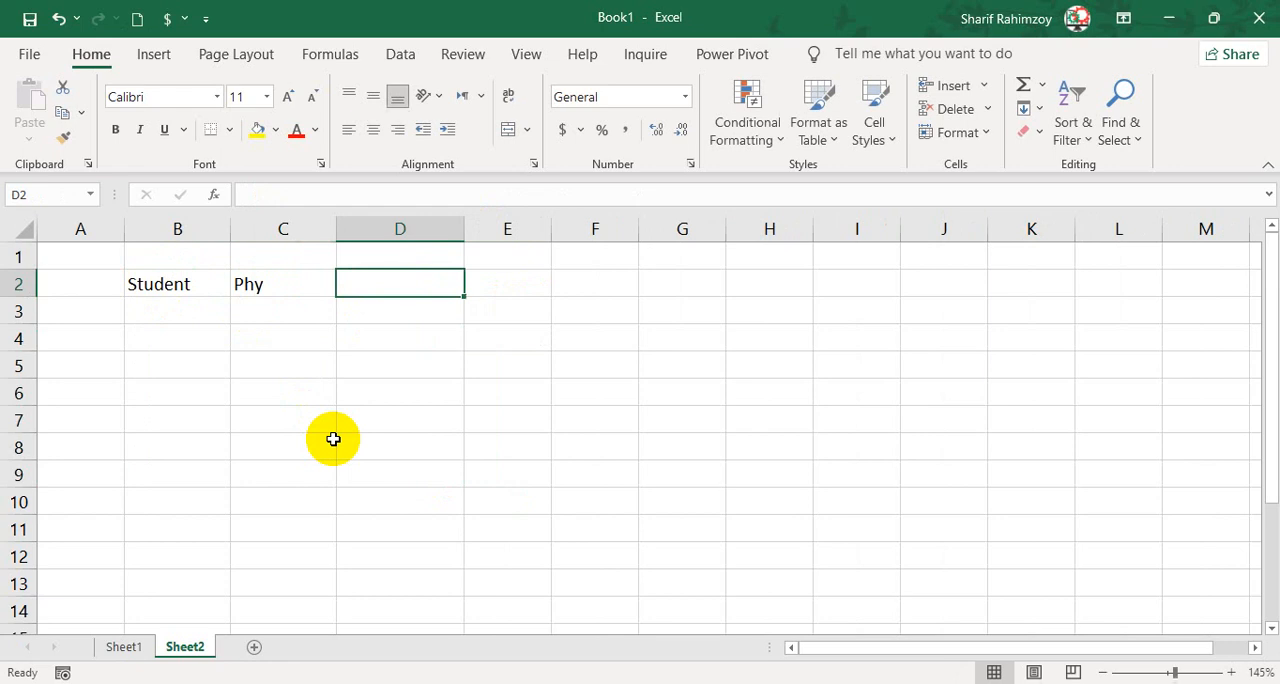
text(Math)
key(Tab)
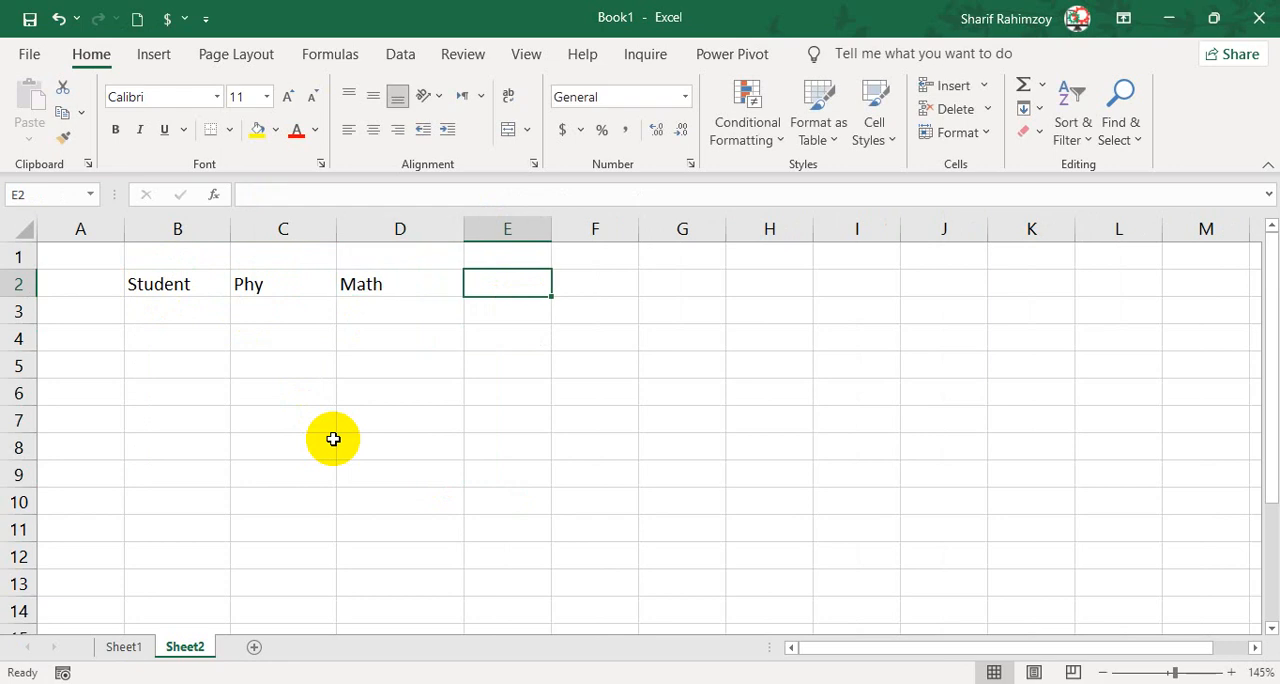
text(Total)
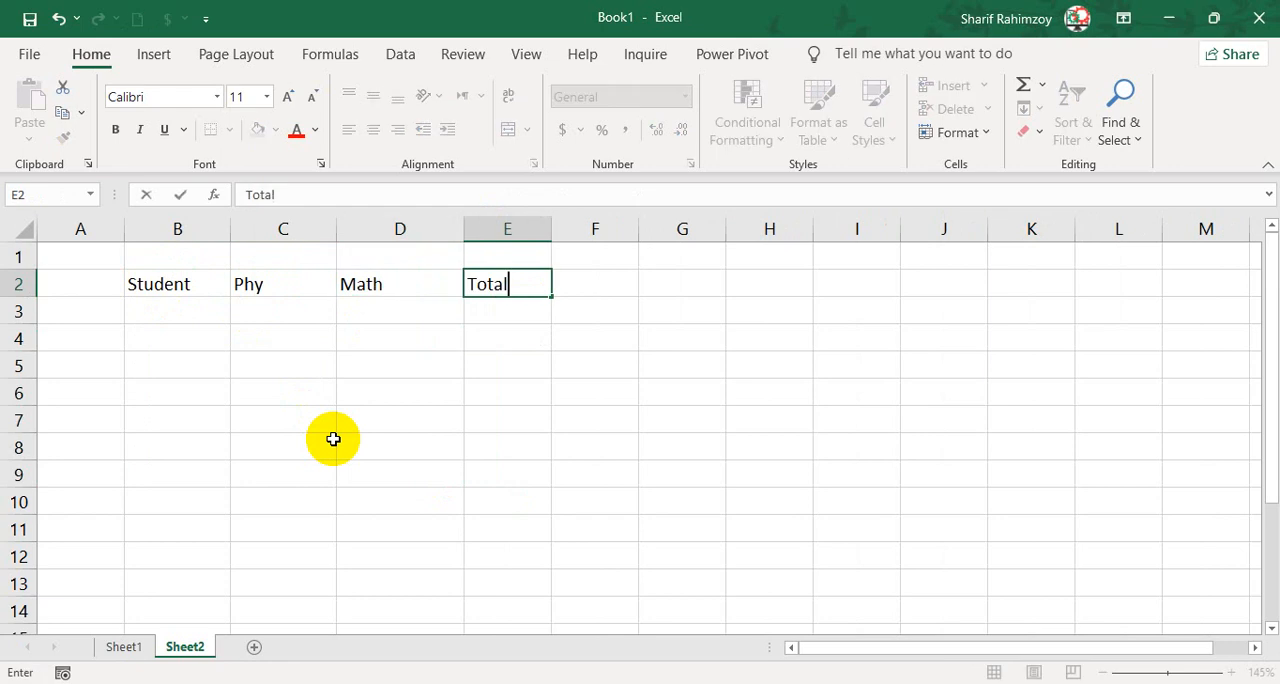
key(Return)
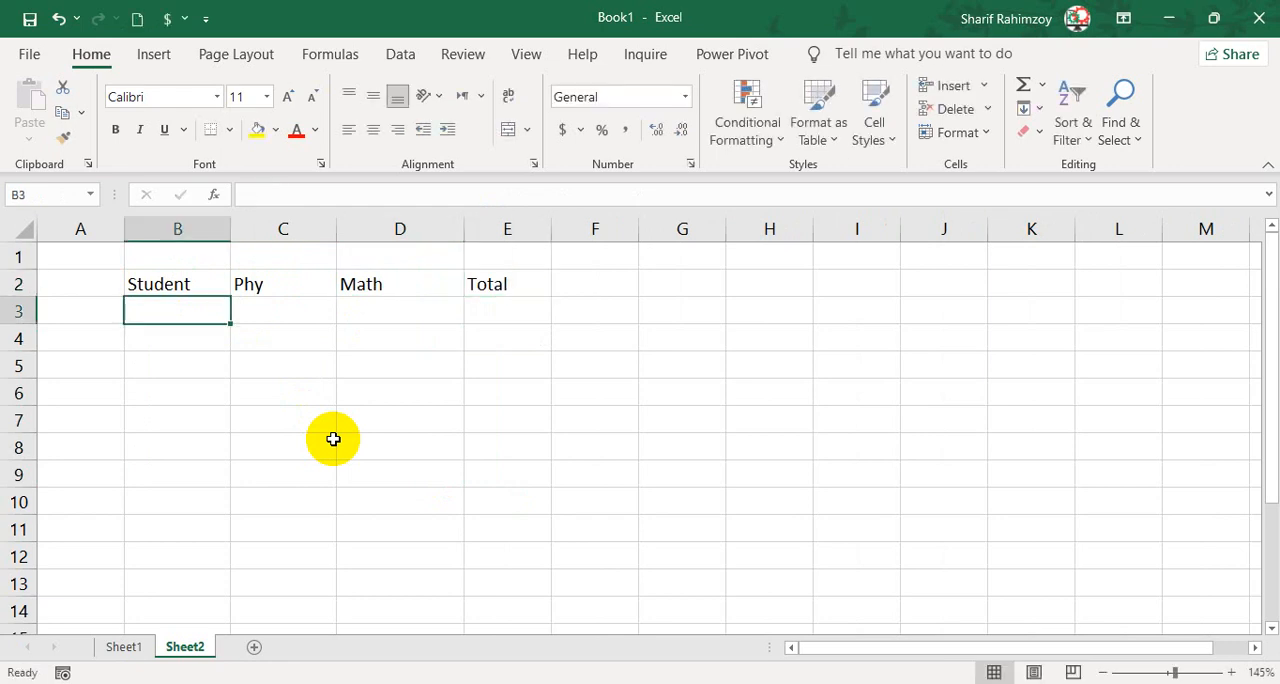
Enter the six students' first names down B3:B8 under the Student header.
text(Ali)
key(Return)
text(Khna)
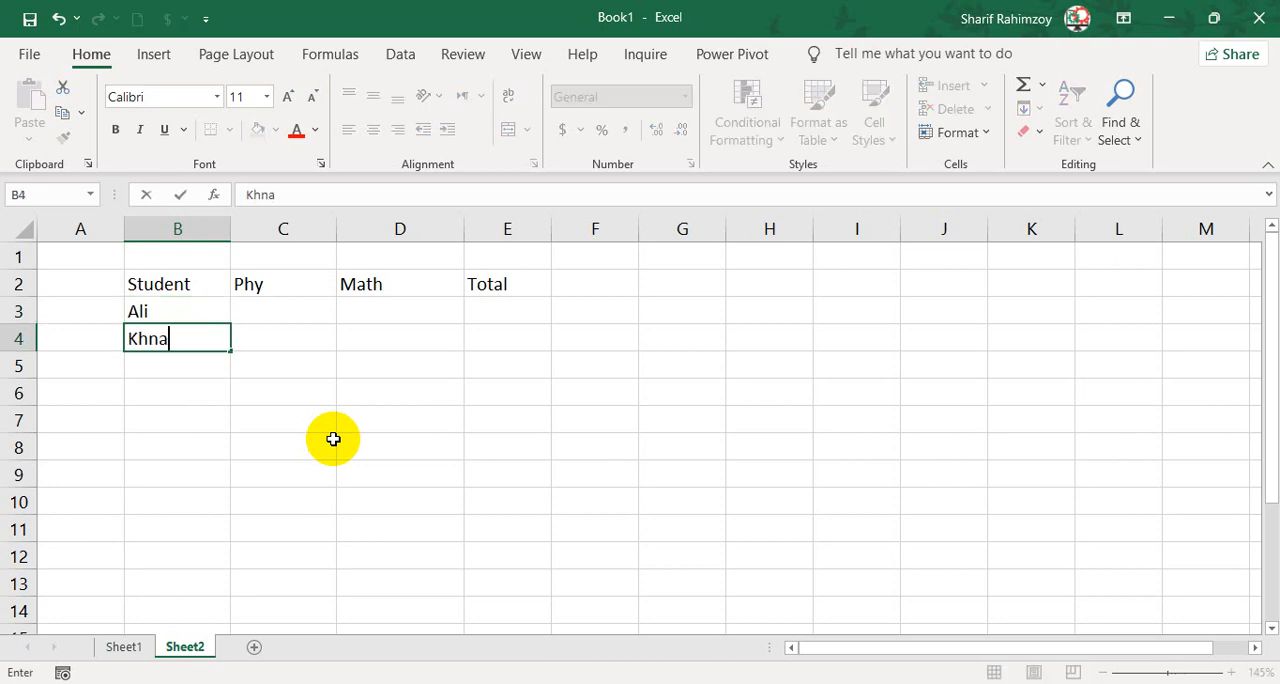
key(Return)
text(Shan)
key(Return)
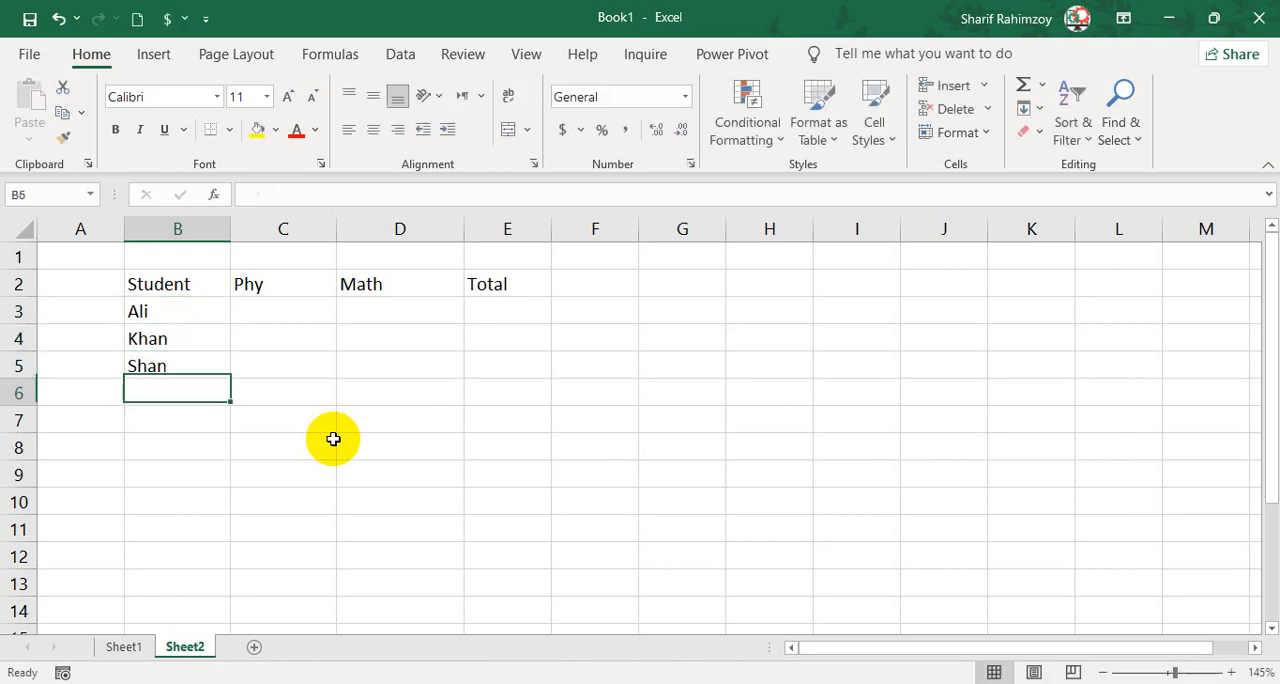
key(Return)
text(W)
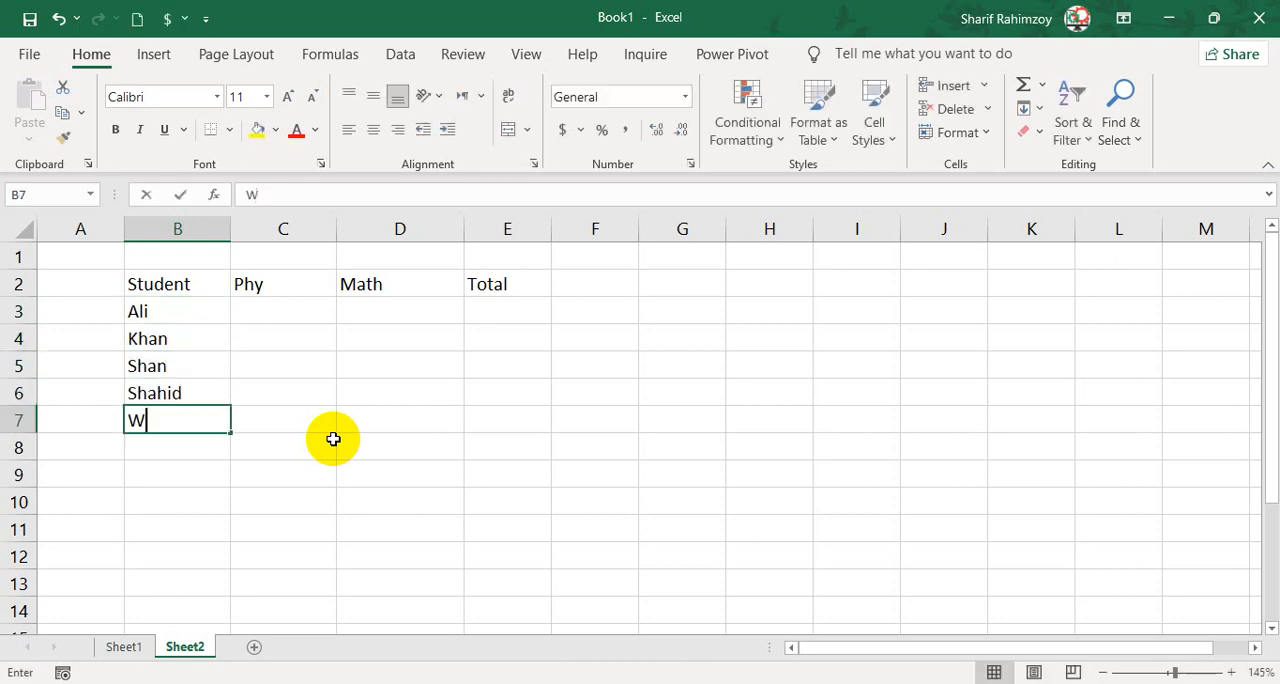
text(ali)
key(Return)
text(Noman)
click(333, 440)
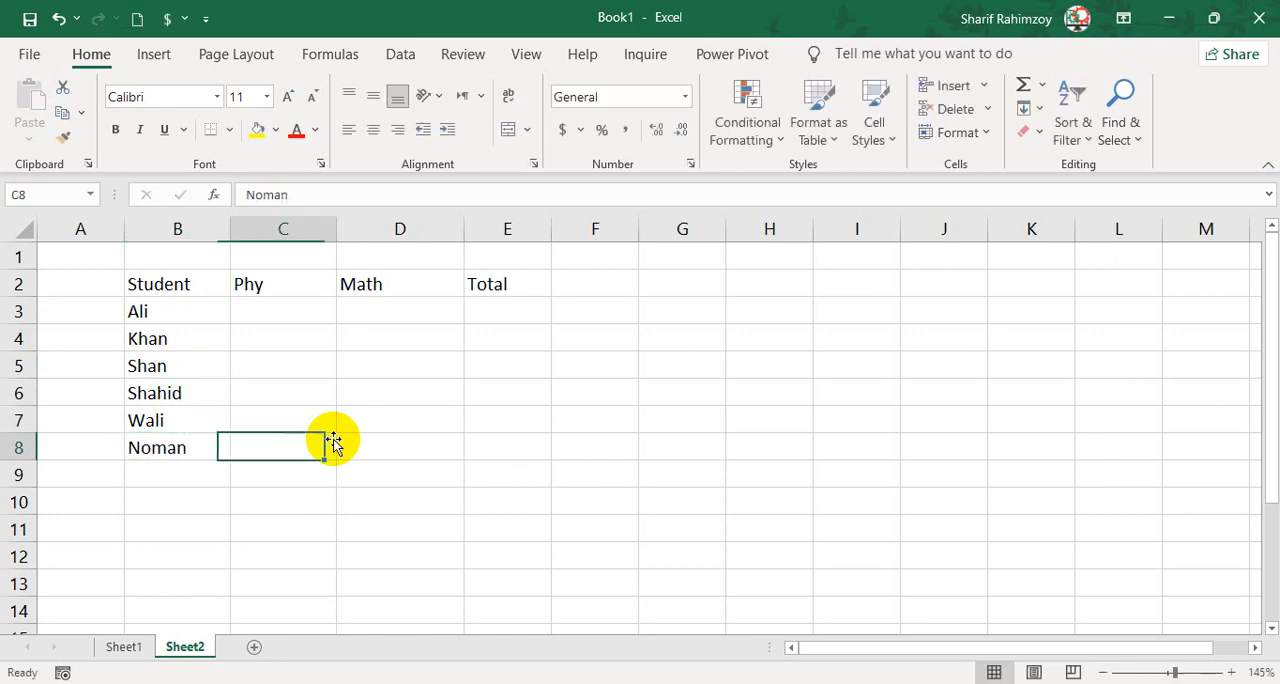
Enter the Phy marks 90, 91, 92, 93, 94 and 95' down C3:C8.
key(Right)
key(Up)
key(Up)
key(Up)
key(Up)
key(Up)
key(Left)
text(10)
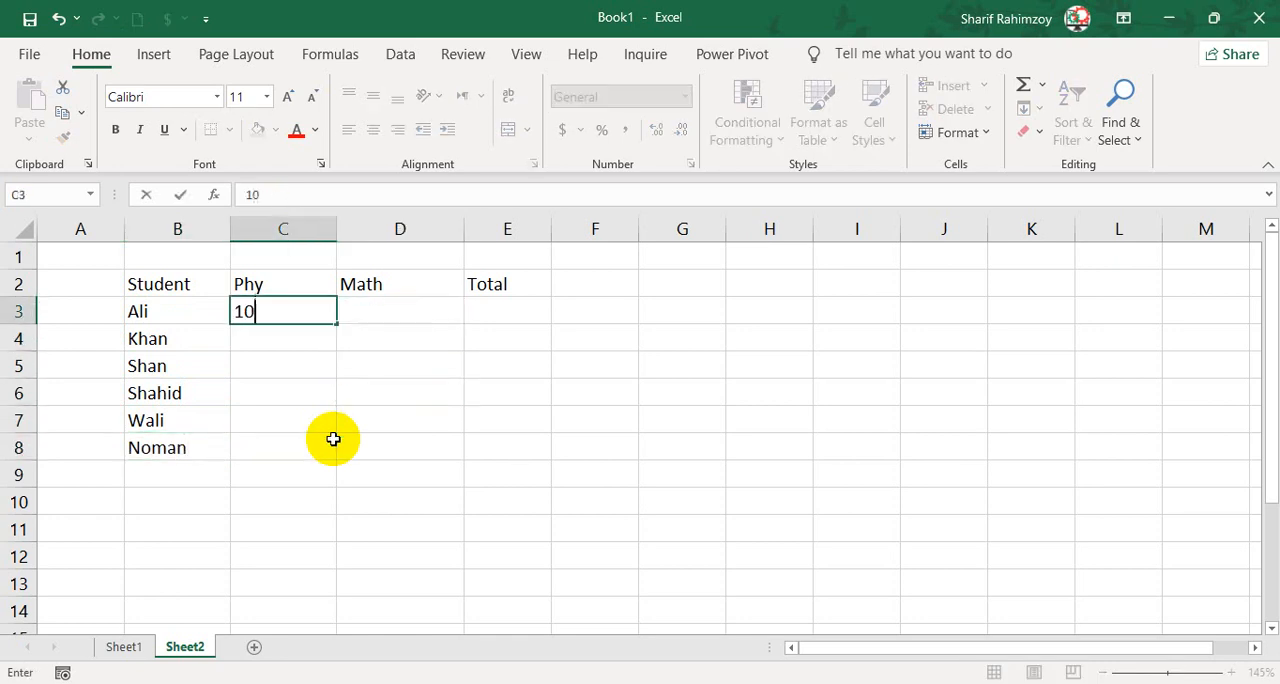
key(Return)
key(Up)
text(90)
key(Return)
text(91)
key(Return)
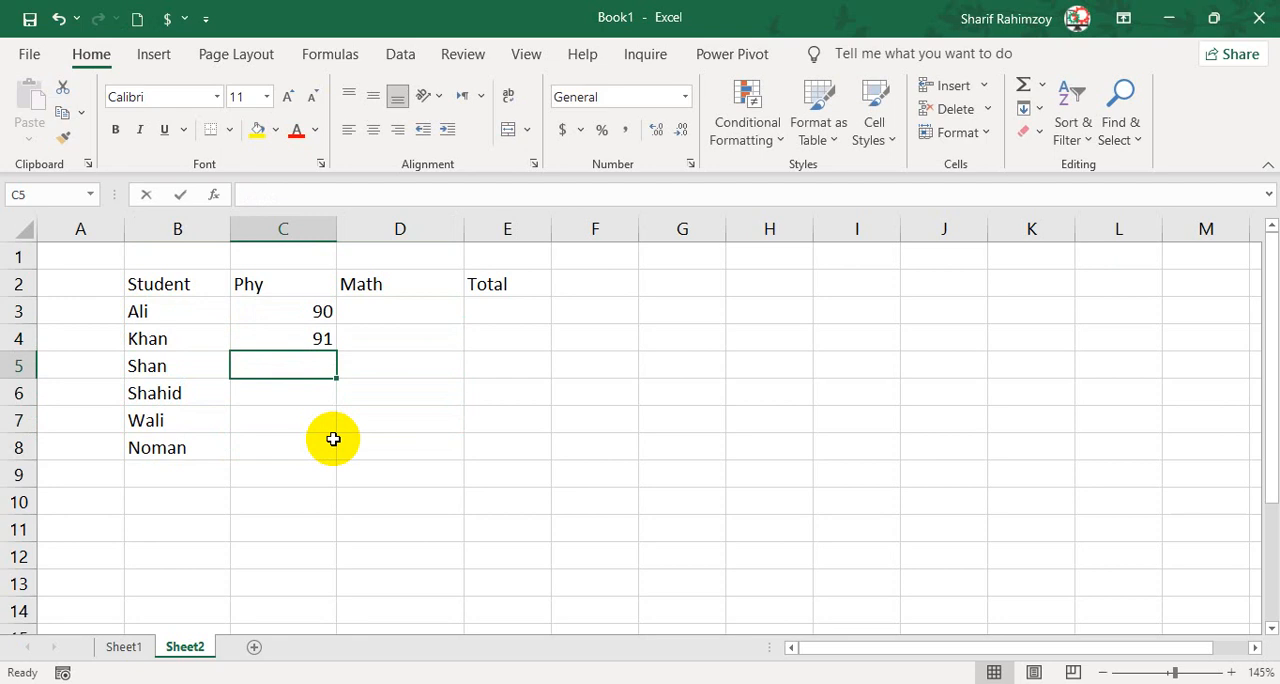
text(92)
key(Return)
text(93)
key(Return)
text(94)
key(Return)
text(9)
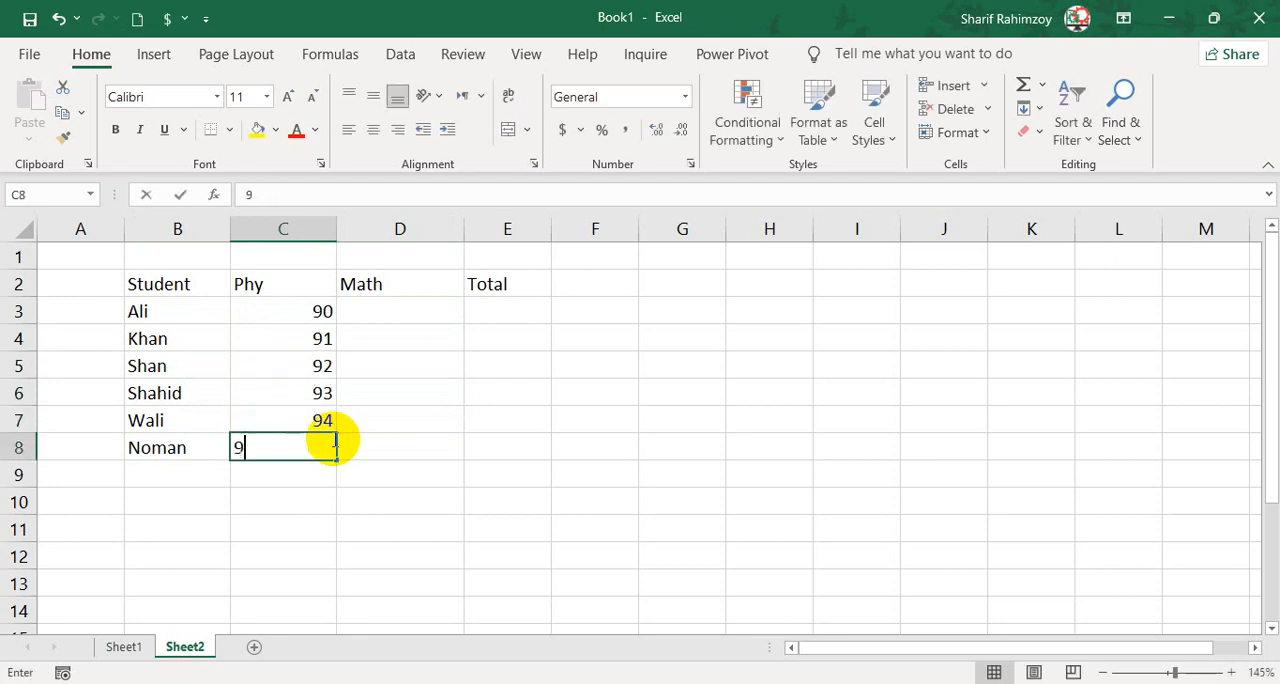
text(5)
key(Return)
click(332, 440)
text(9)
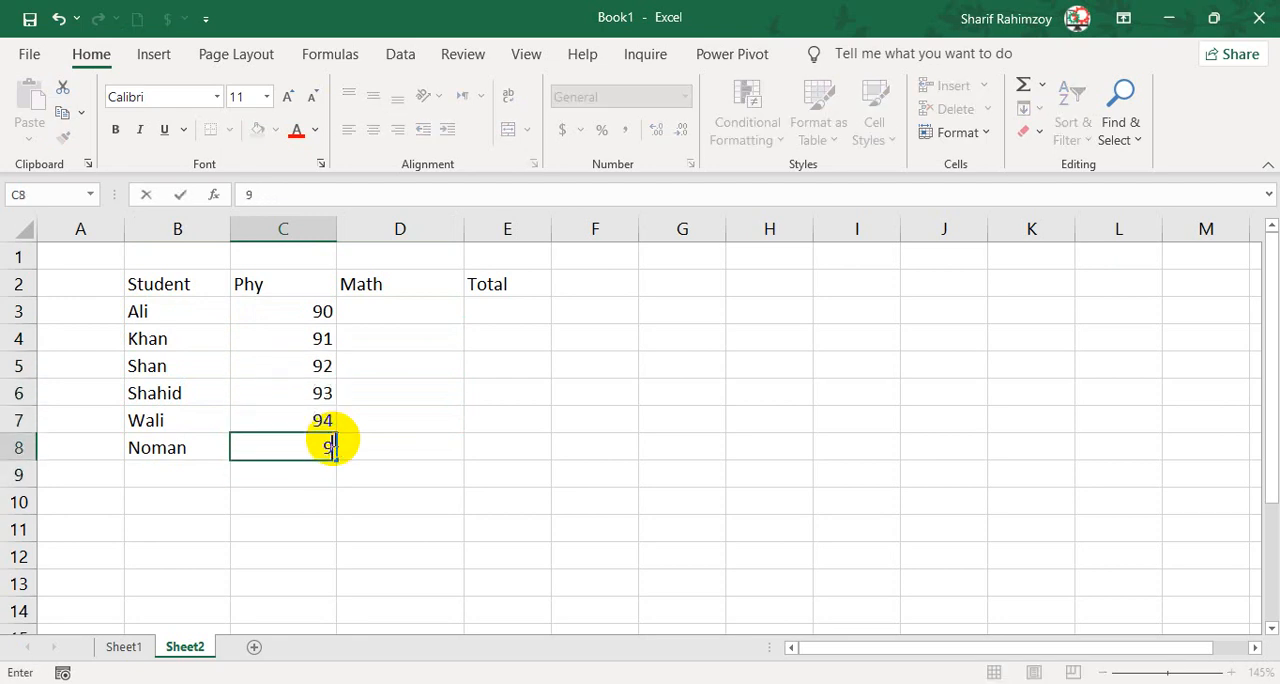
key(Tab)
Enter the first two Math marks, 99 in D3 and 98 in D4.
key(Up)
key(Up)
key(Up)
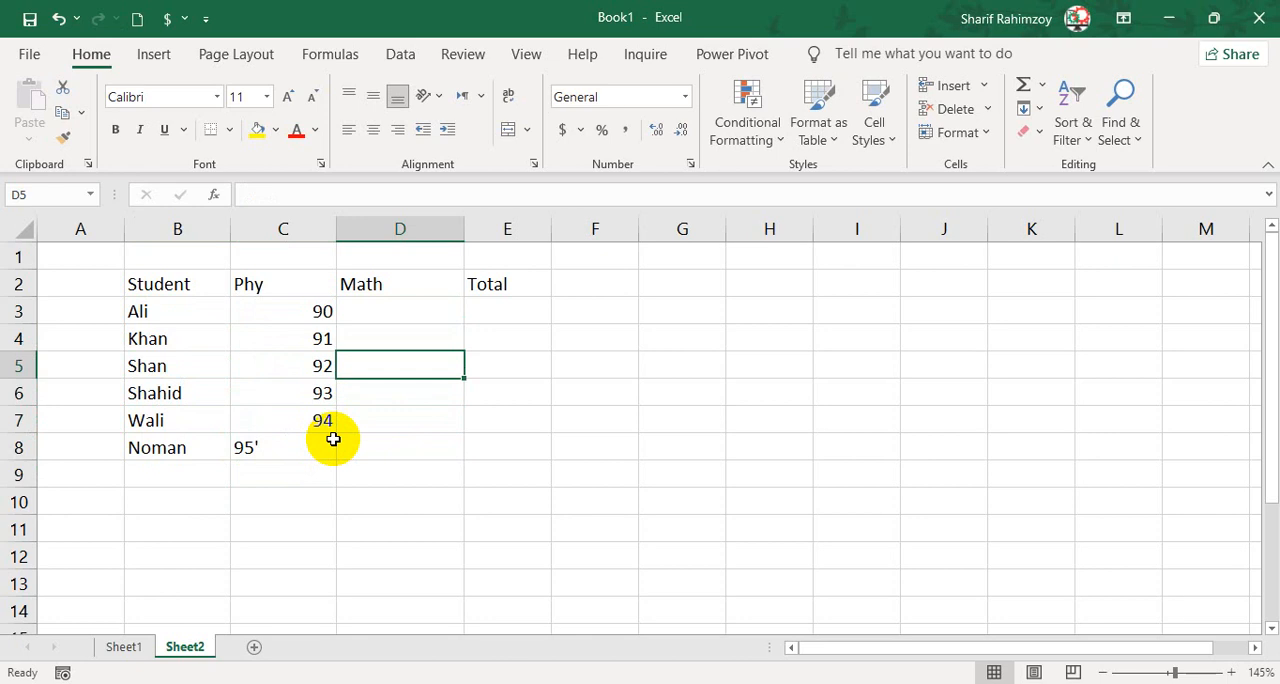
key(Up)
key(Up)
text(99)
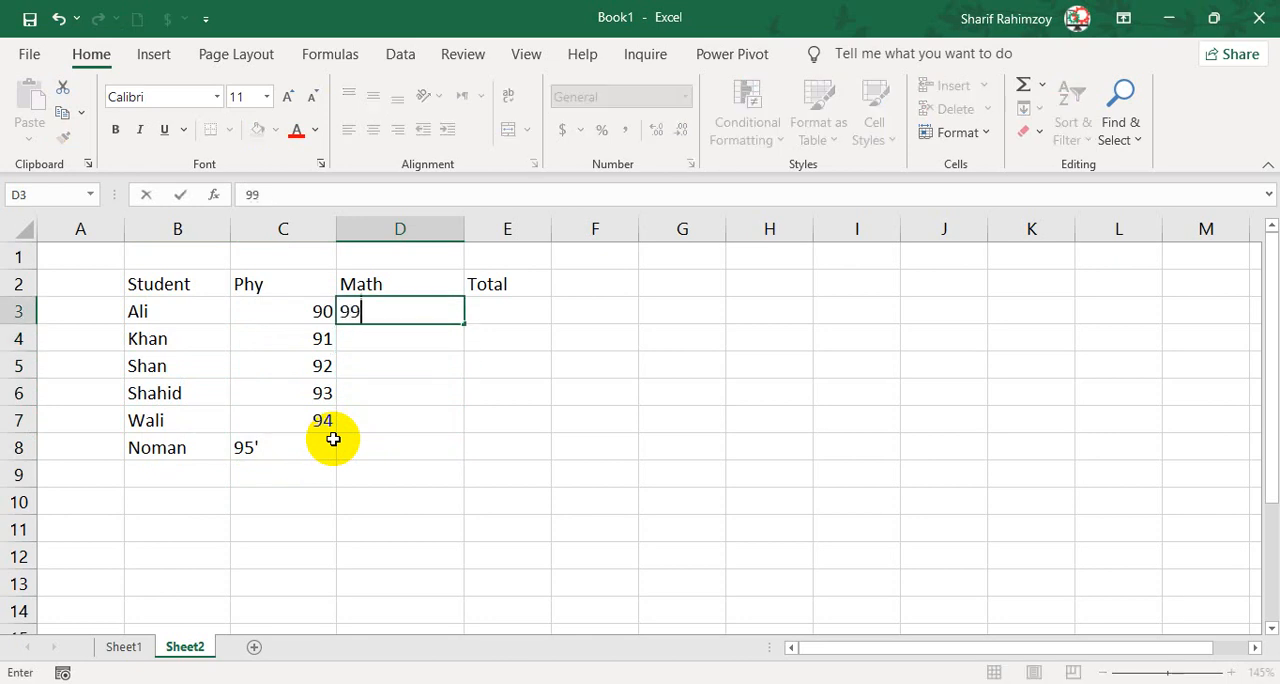
key(Return)
text(98)
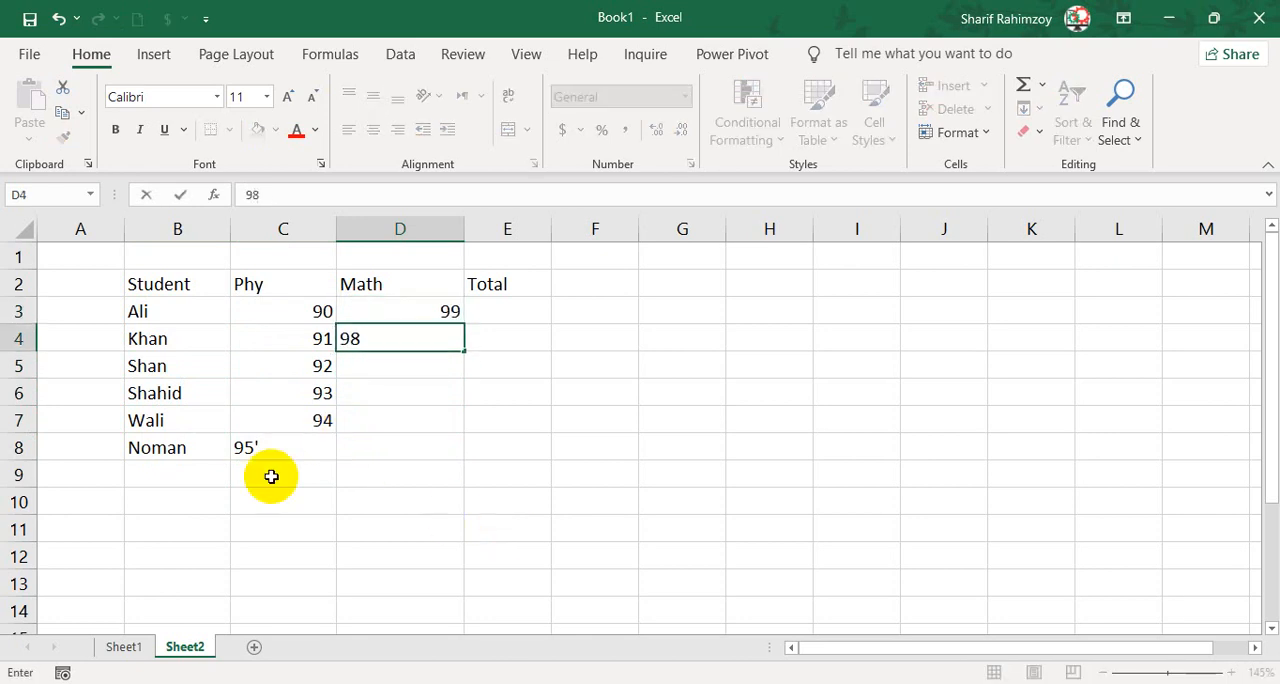
Correct the Phy mark in C8 to the plain number 95.
click(245, 448)
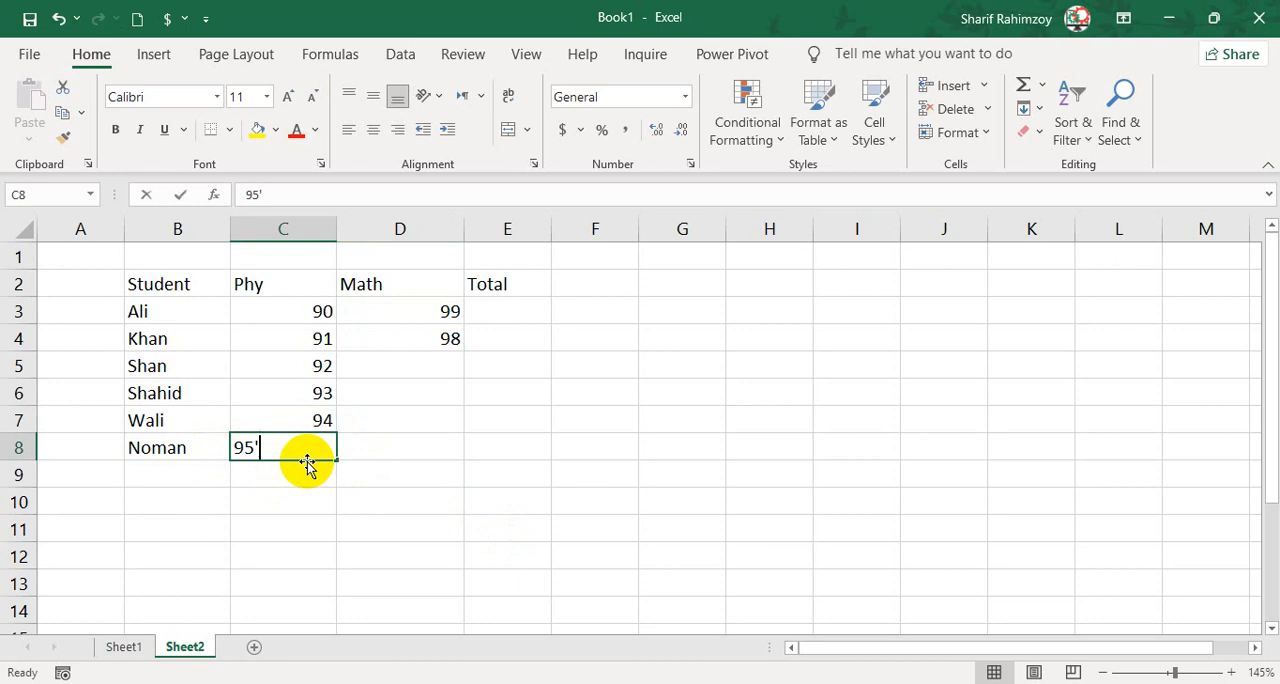
key(BackSpace)
key(BackSpace)
text(5)
click(400, 478)
AutoFill the descending Math series from D3:D4 down to D5.
click(320, 340)
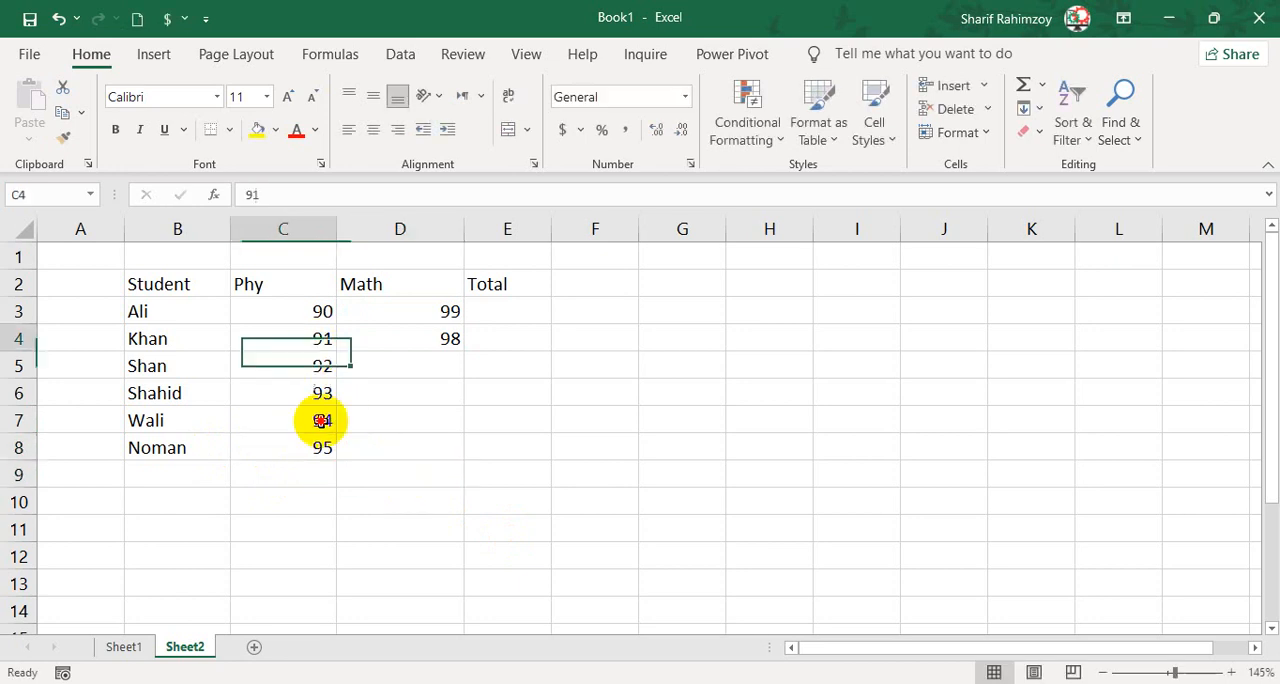
drag(320, 420, 320, 435)
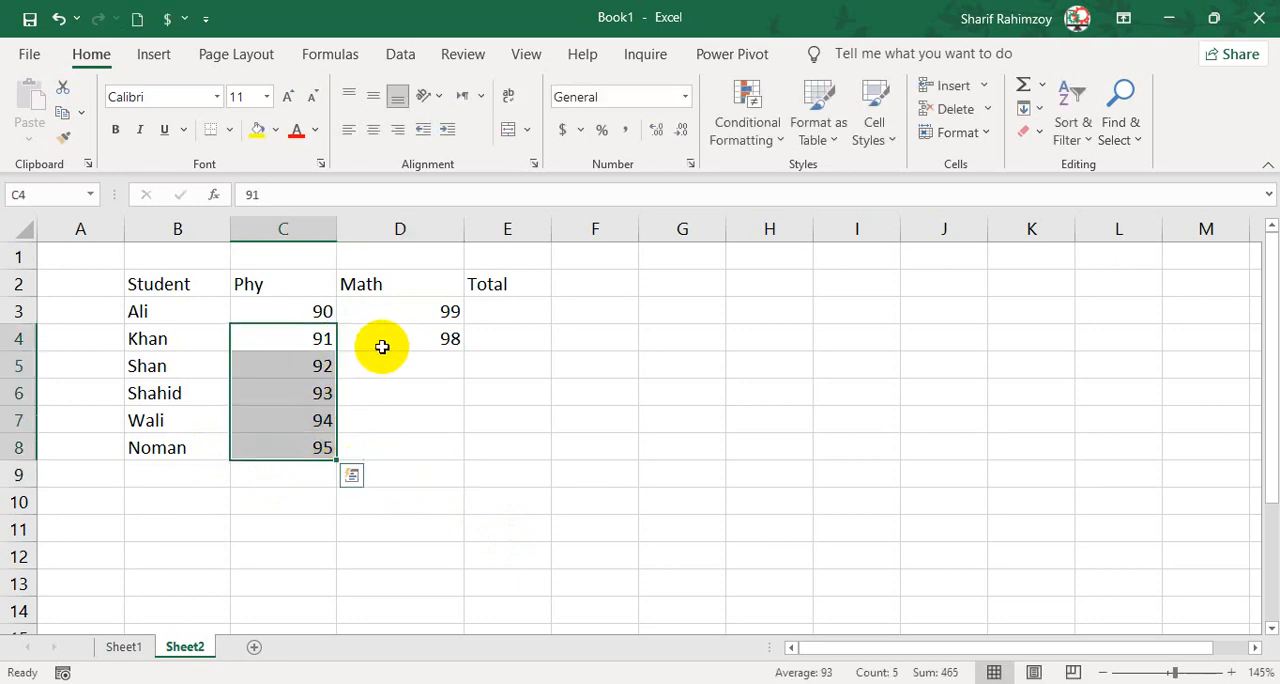
drag(421, 316, 441, 342)
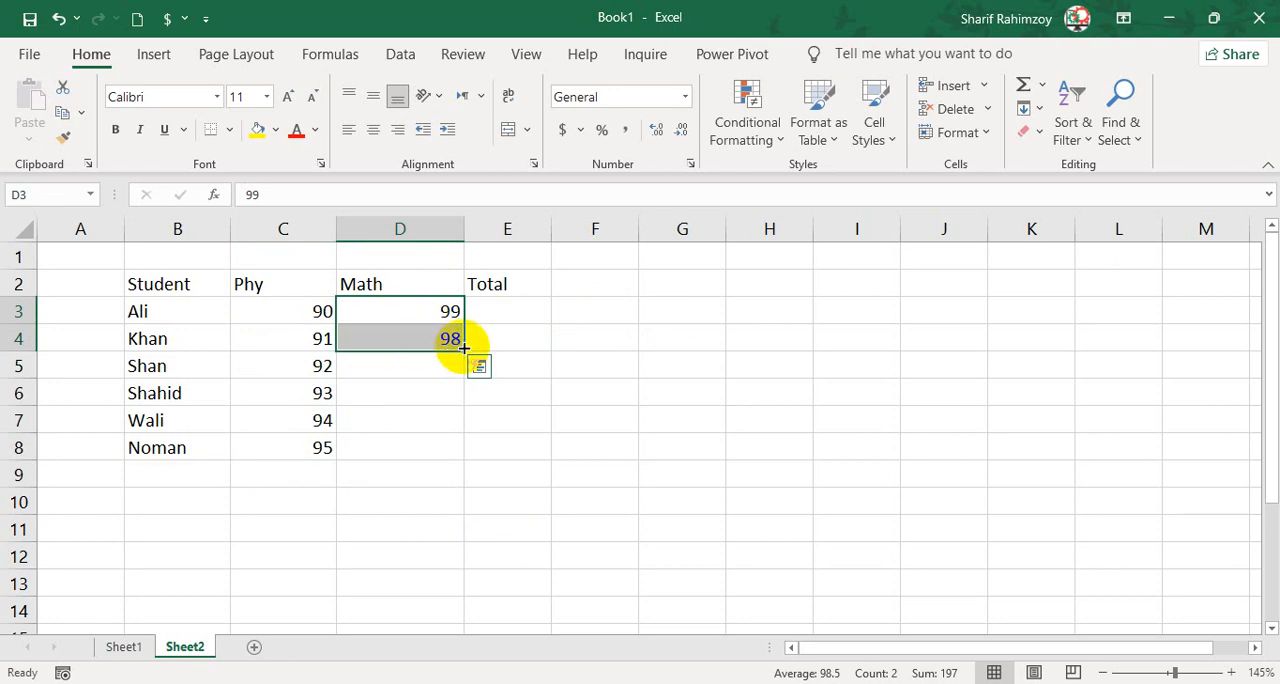
drag(428, 332, 664, 344)
click(634, 341)
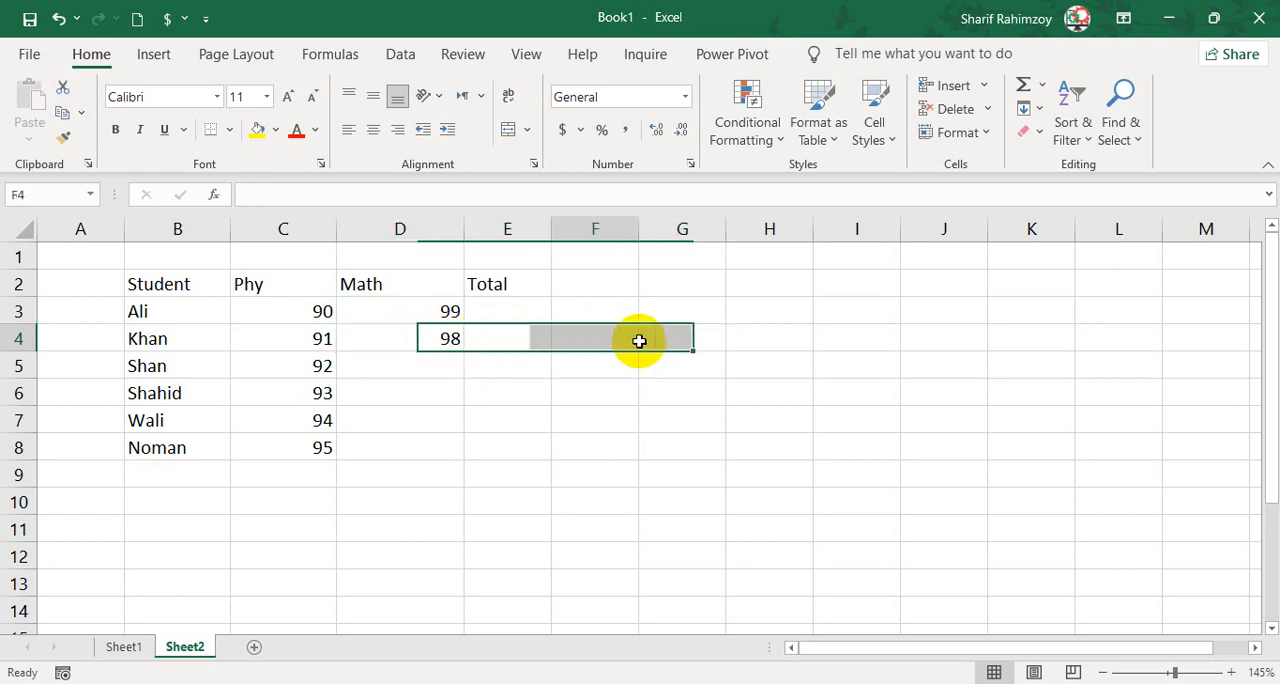
click(700, 343)
click(799, 346)
drag(428, 316, 430, 333)
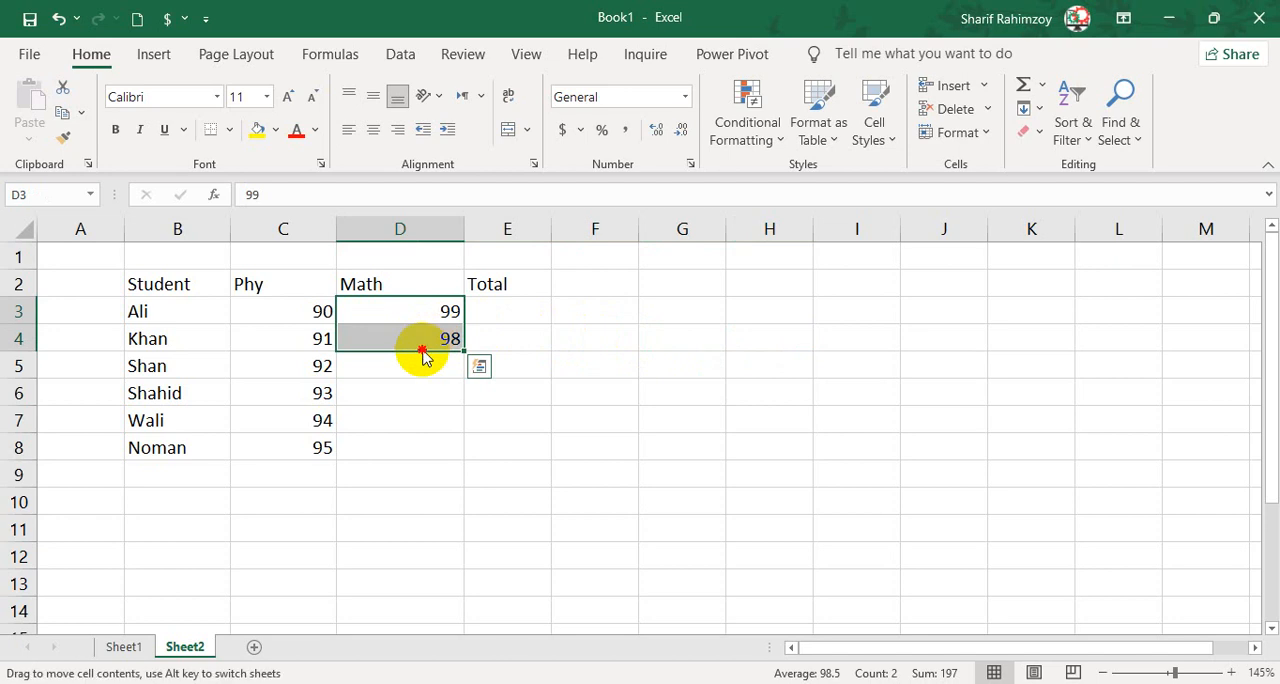
mouse_move(422, 352)
mouse_down()
mouse_move(623, 349)
mouse_move(666, 402)
mouse_move(419, 342)
mouse_up()
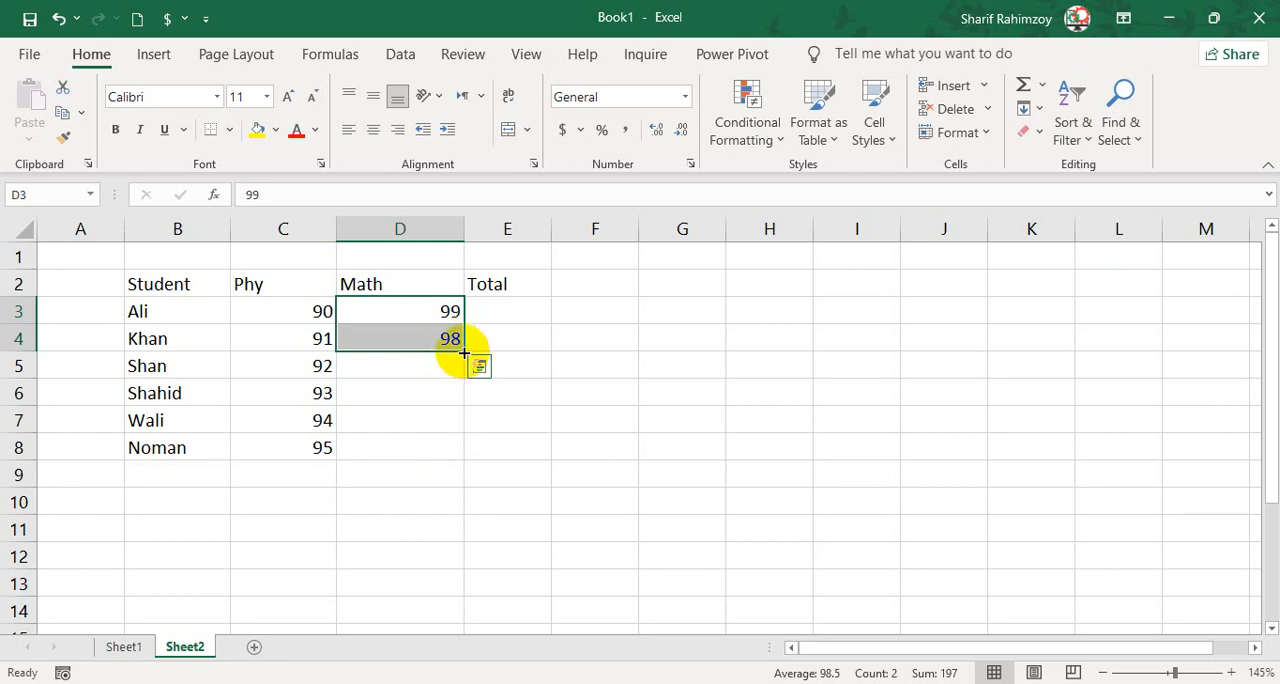
drag(464, 353, 465, 377)
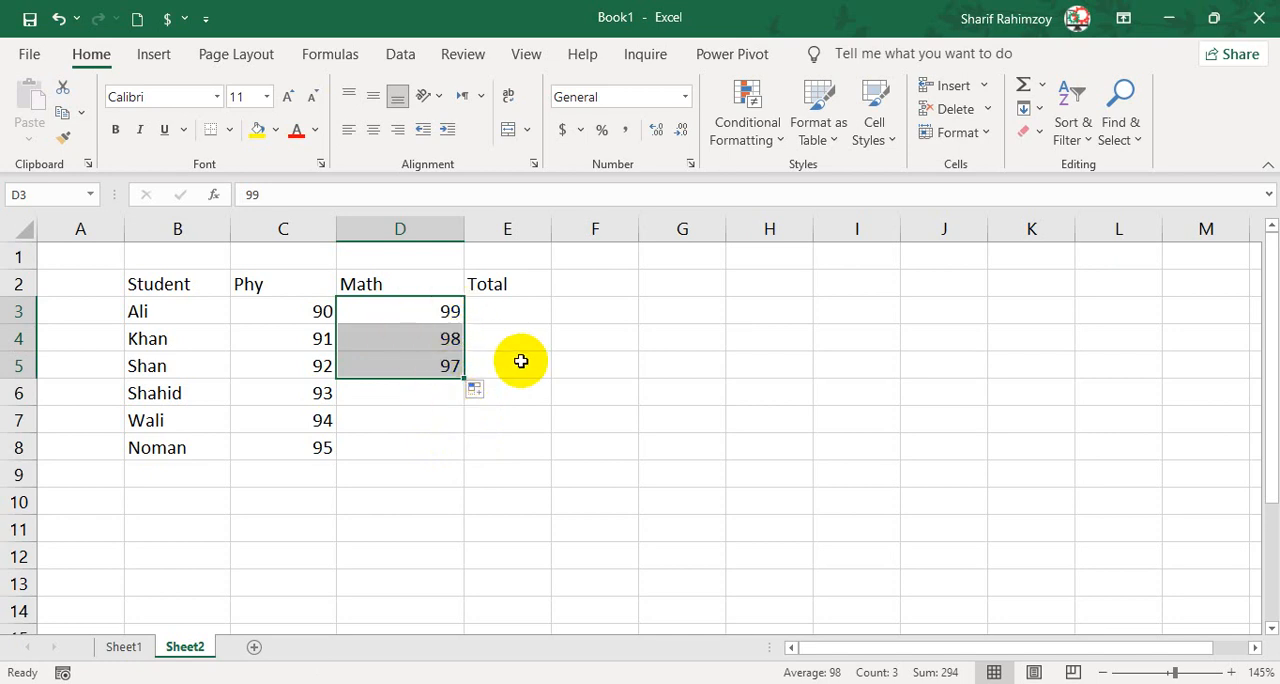
Enter 1 and 2 in F3:F4 and AutoFill the ascending series down to F8.
click(600, 311)
text(1)
key(Return)
text(2)
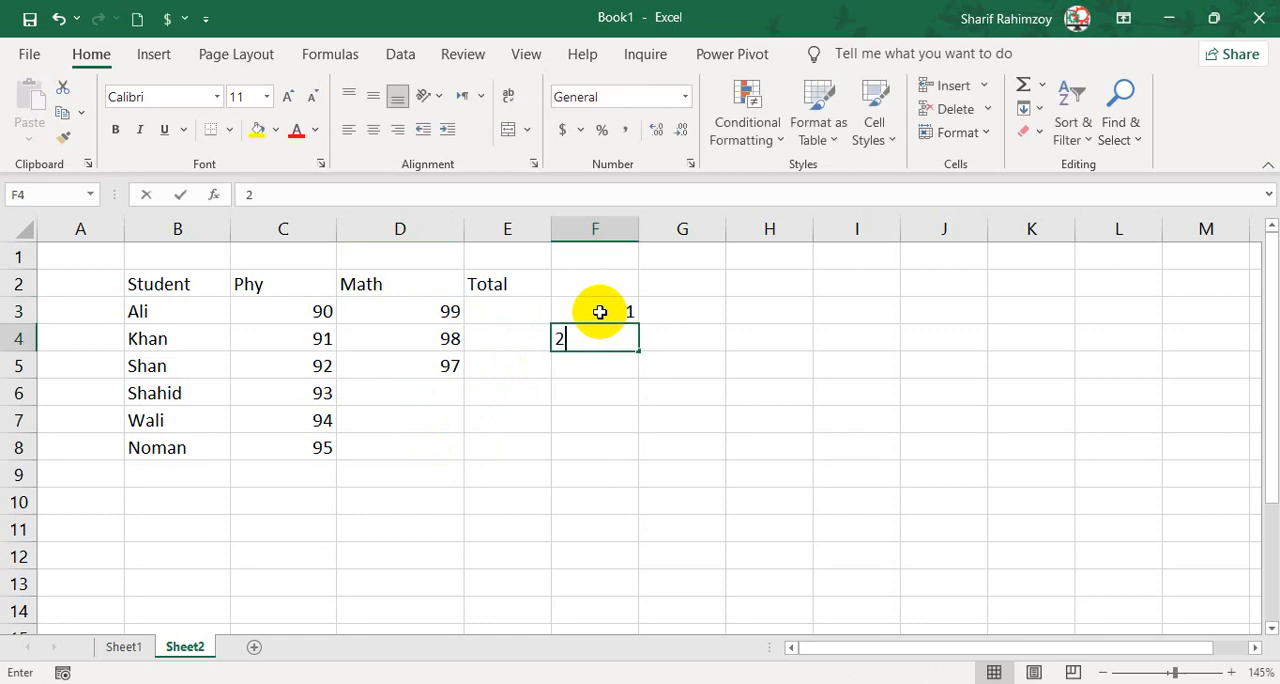
key(Tab)
drag(625, 312, 631, 440)
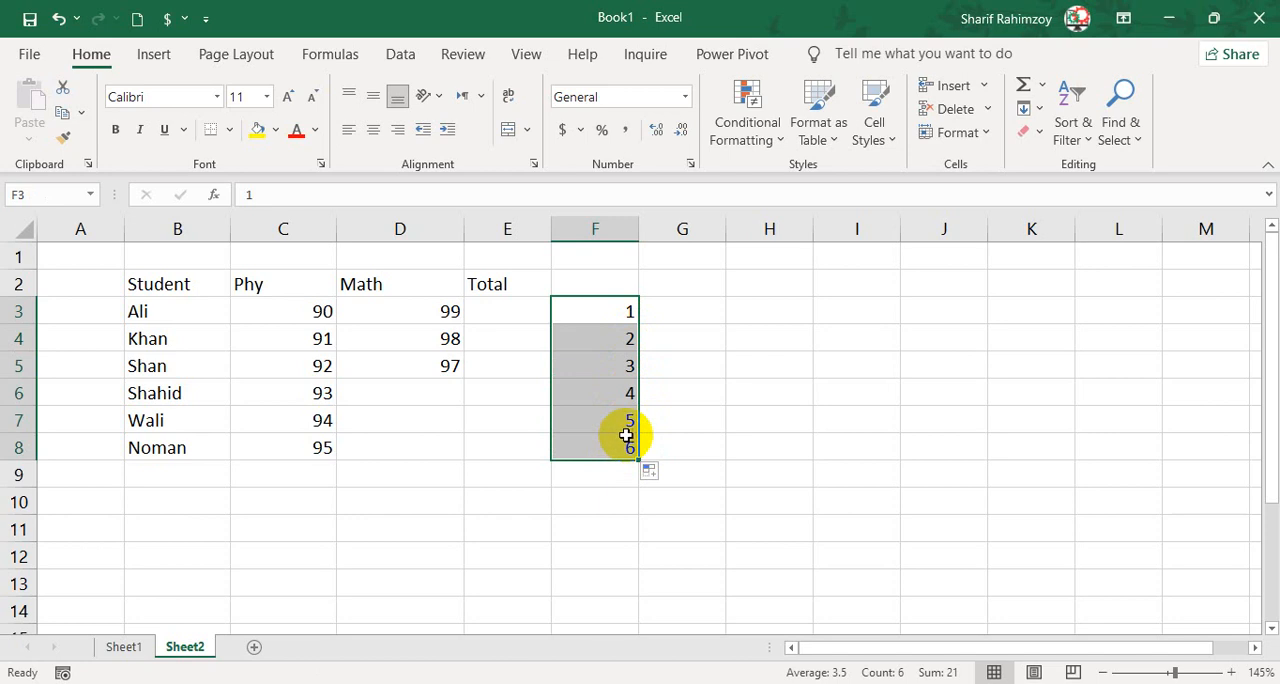
Enter 6 and 5 in G3:G4 and AutoFill the descending series down to G8.
click(692, 307)
text(6)
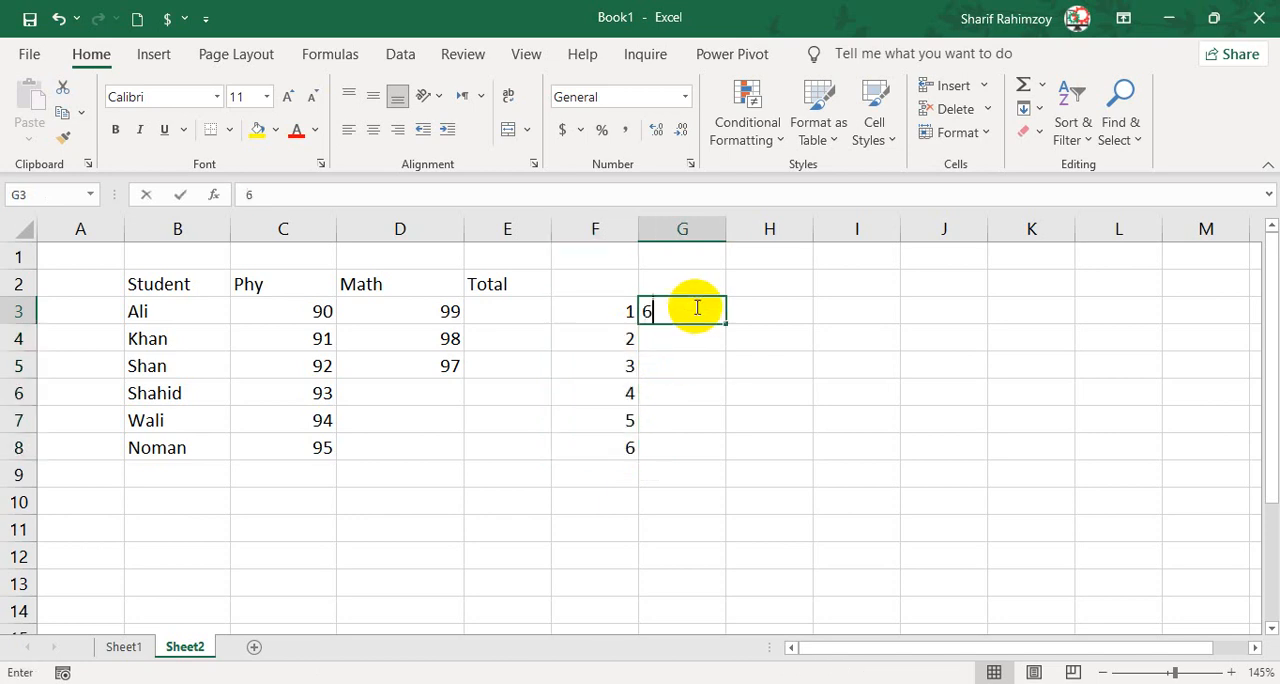
click(700, 335)
text(5)
click(710, 316)
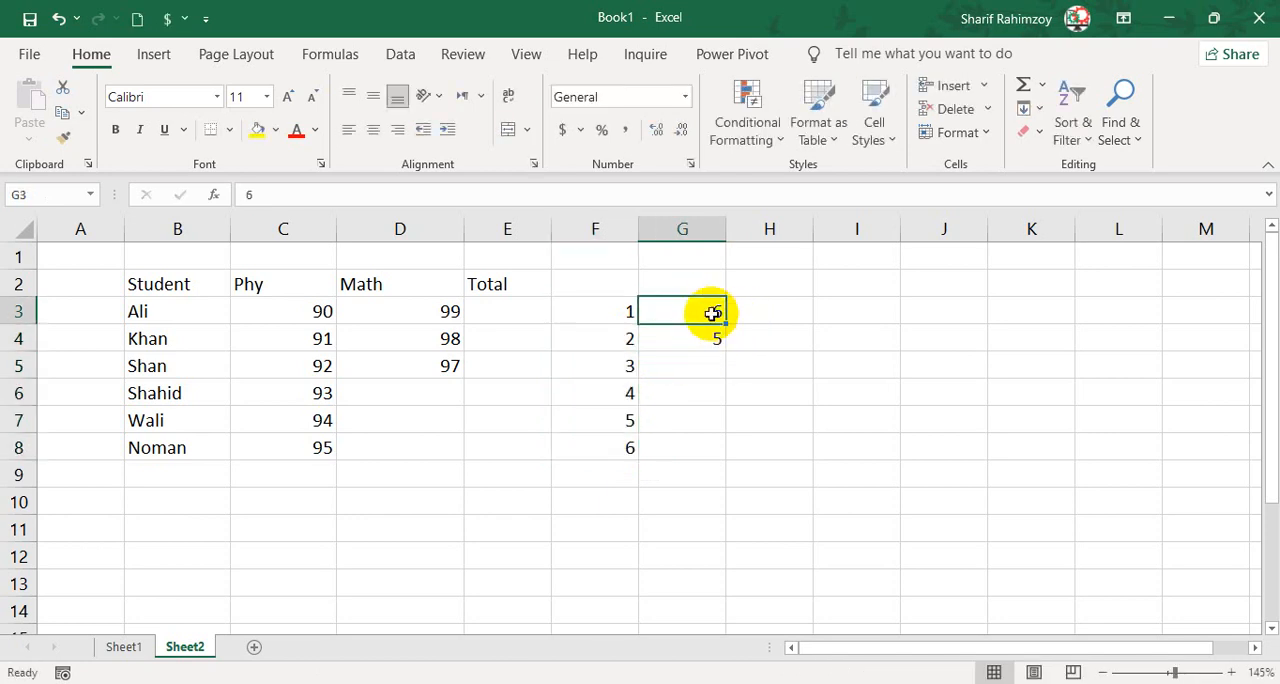
drag(712, 314, 702, 458)
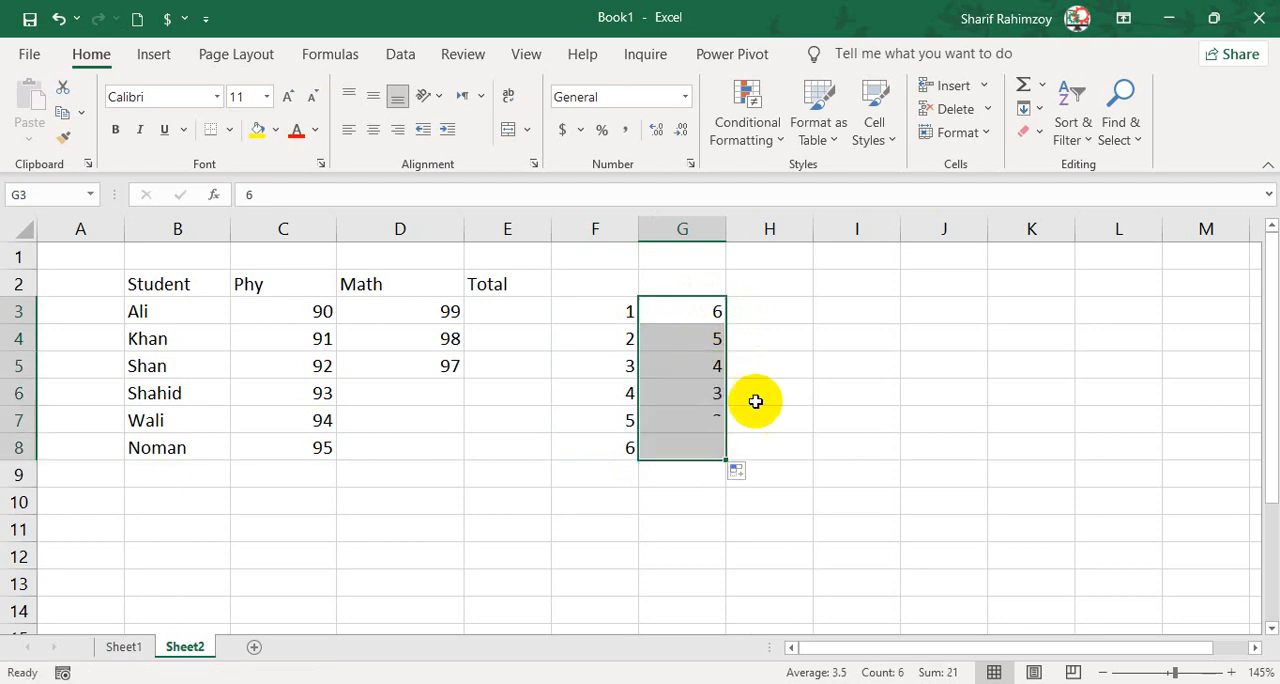
Clear the two practice series from F3:G8.
click(755, 395)
click(716, 312)
key(Down)
key(Down)
key(Down)
key(Down)
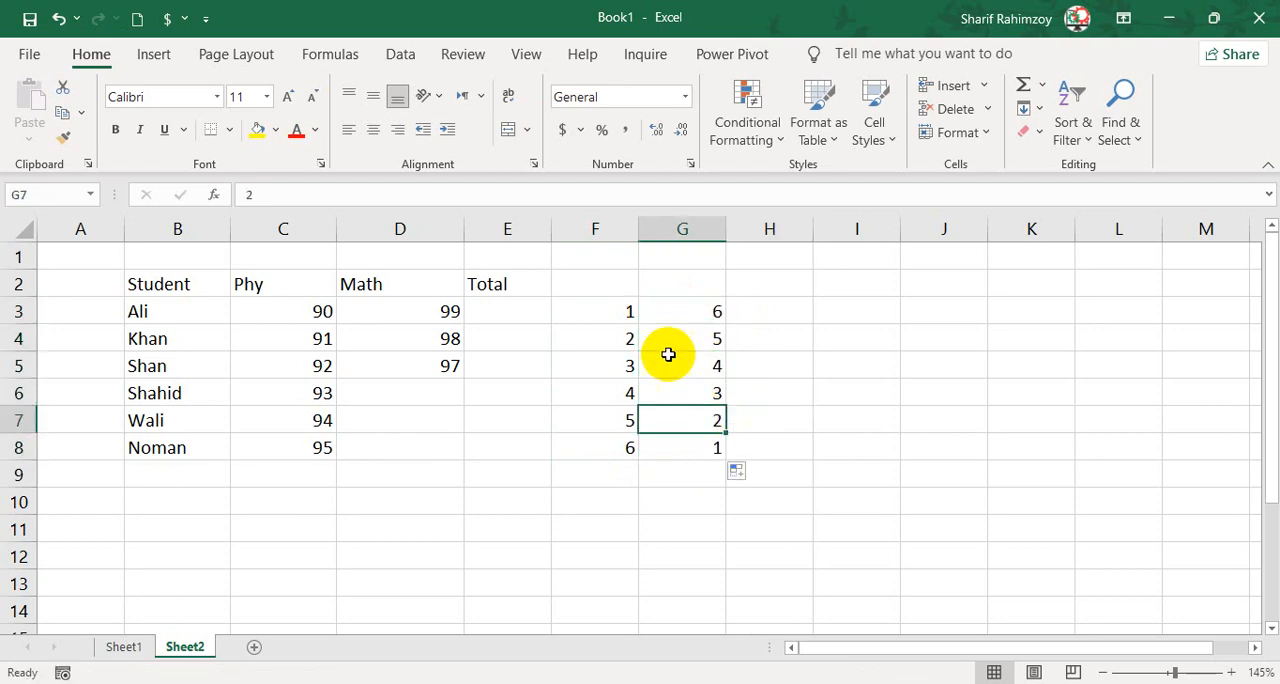
drag(634, 315, 705, 450)
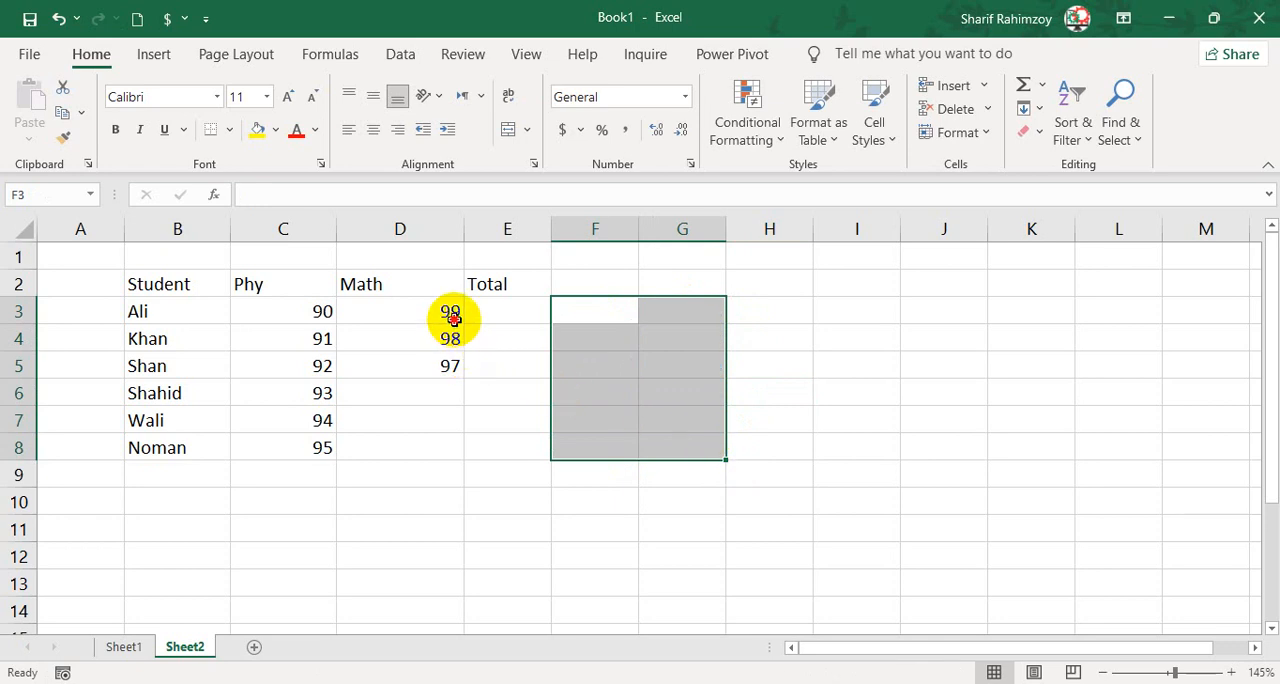
AutoFill the Math marks from D3:D5 down to D8.
drag(453, 316, 456, 381)
click(458, 375)
mouse_move(450, 314)
mouse_down()
mouse_move(466, 380)
mouse_move(452, 452)
mouse_up()
Examine the student's marks in row 8 and the filled Math marks in D3:D8.
click(310, 450)
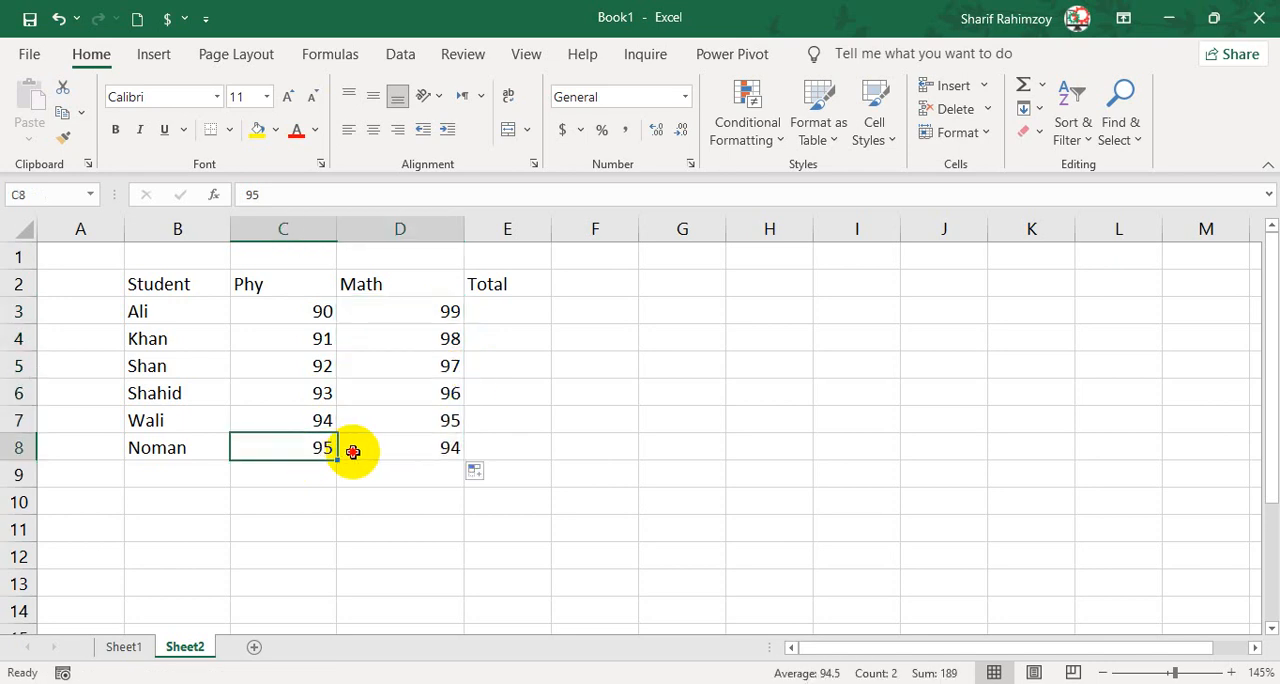
drag(352, 452, 390, 449)
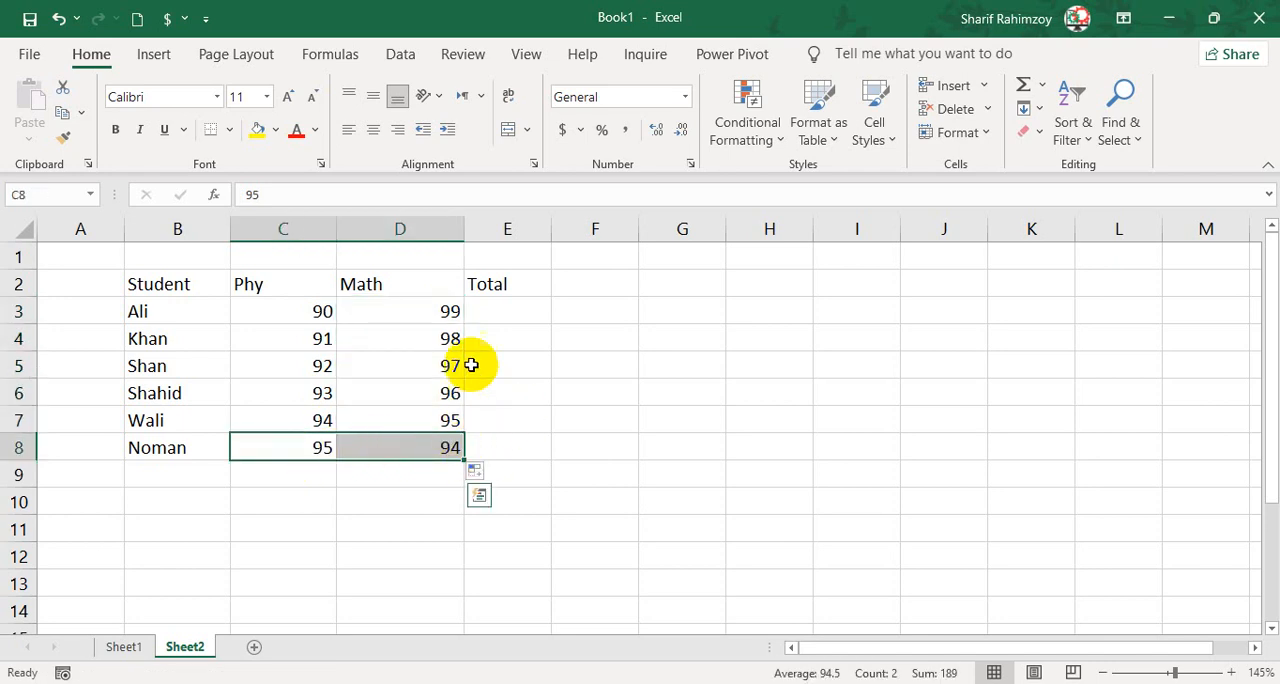
drag(200, 447, 324, 449)
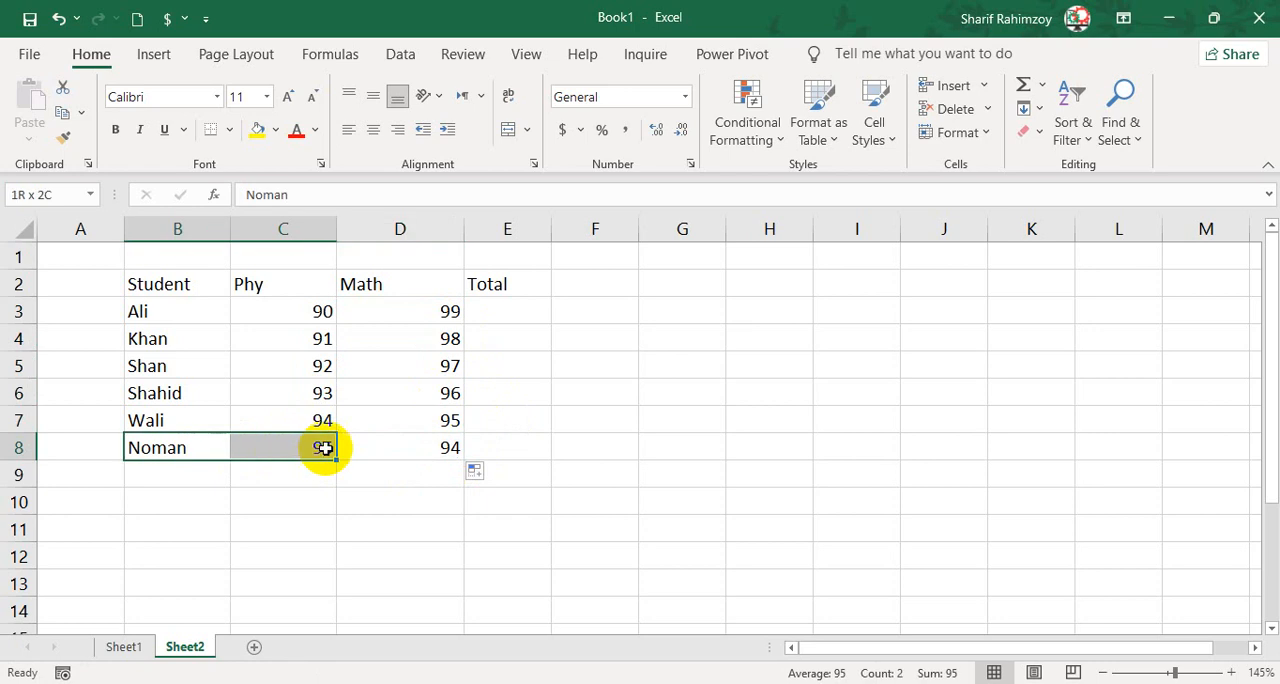
click(420, 447)
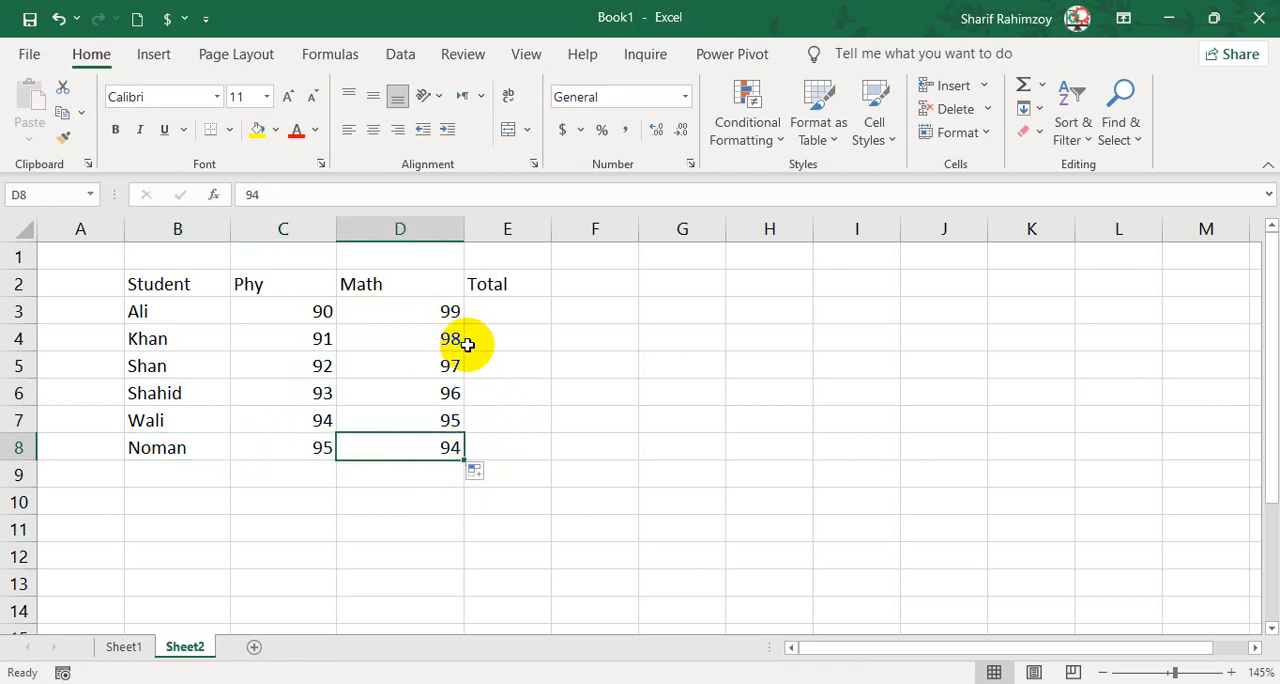
click(20, 447)
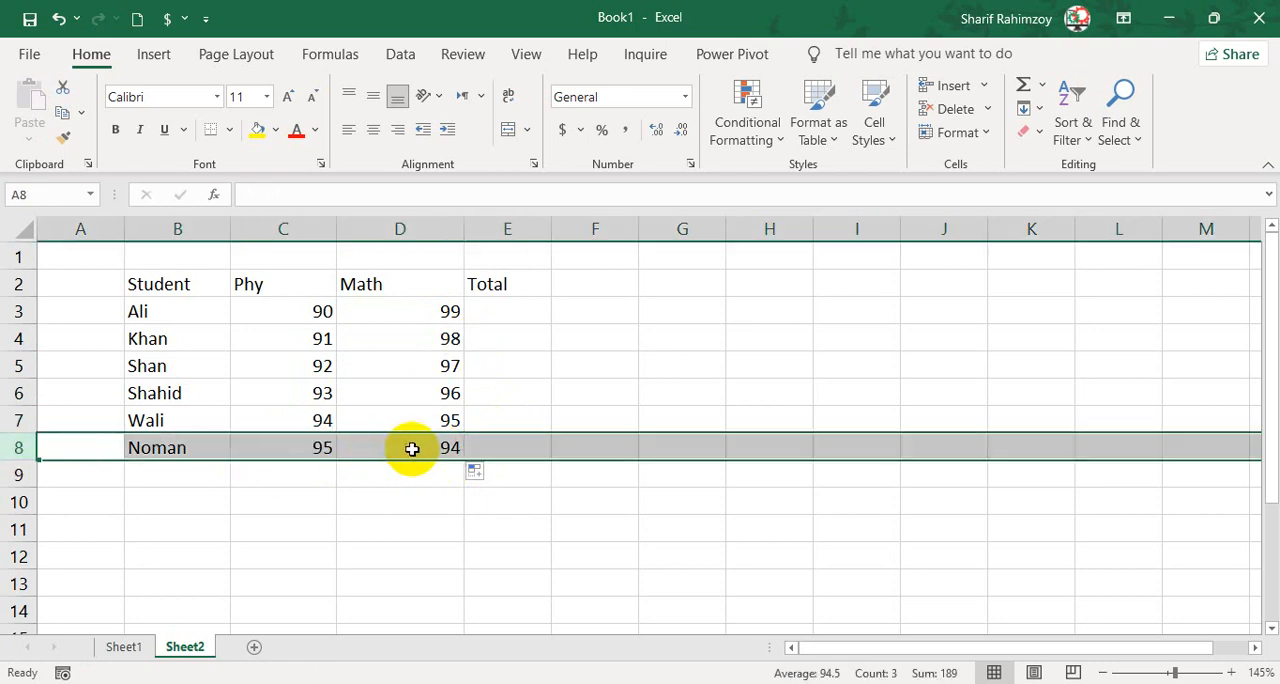
click(412, 448)
drag(438, 316, 426, 446)
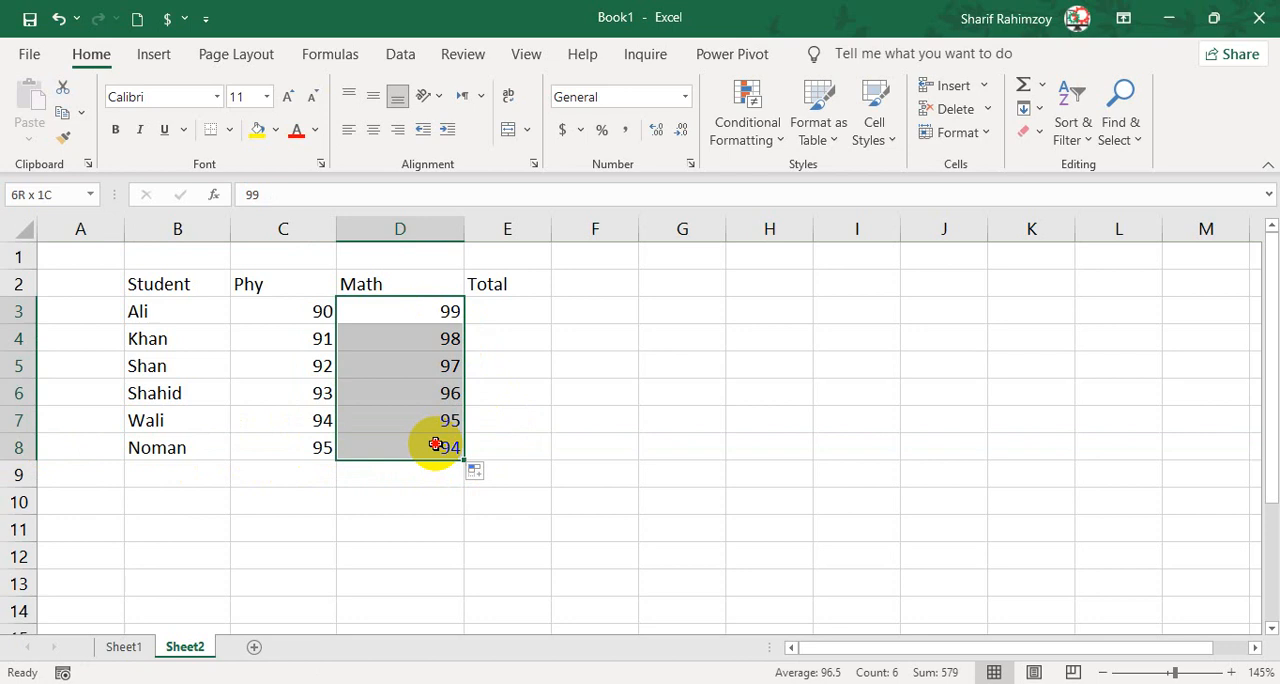
Undo the Math fill and refill the series from D3:D5 down to D8.
click(449, 362)
key(ctrl+z)
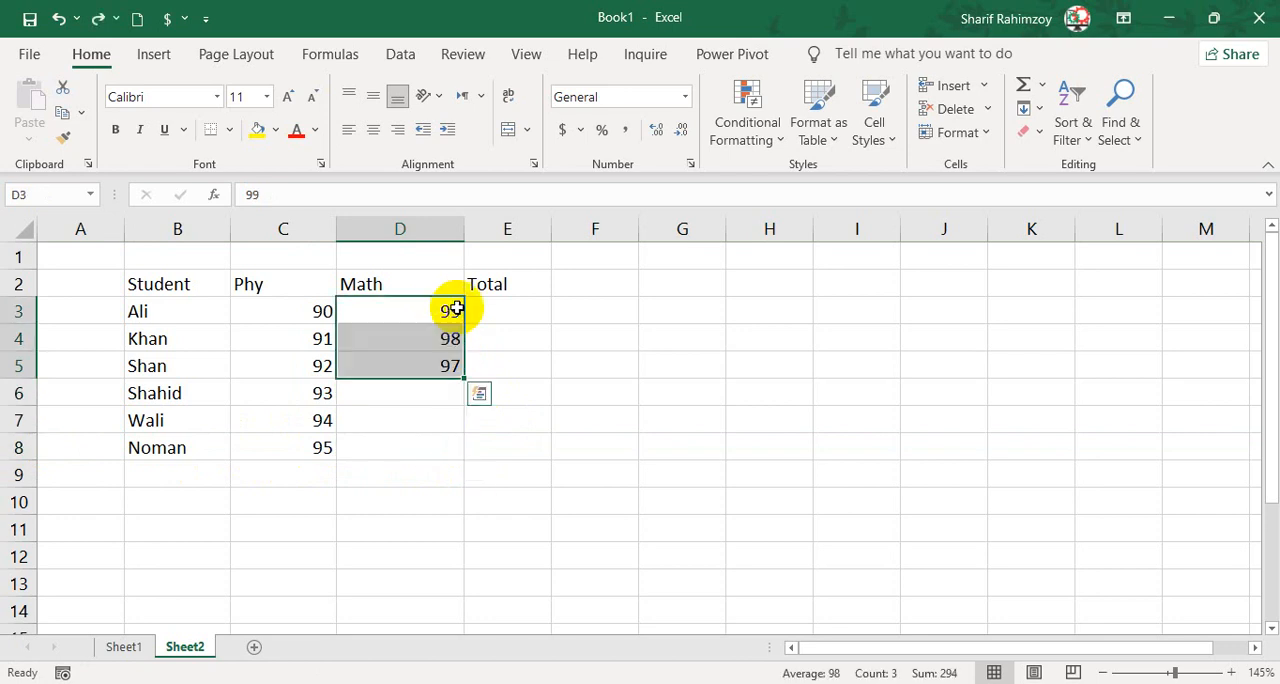
drag(457, 309, 461, 449)
click(496, 314)
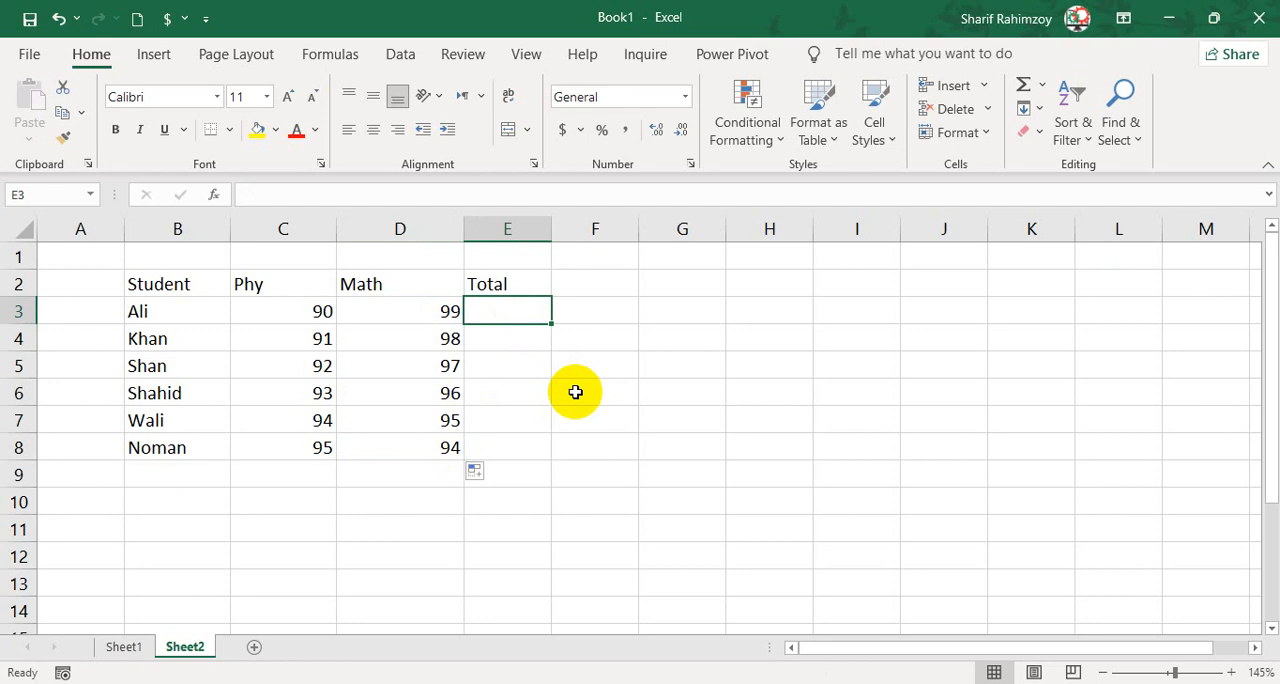
text(=)
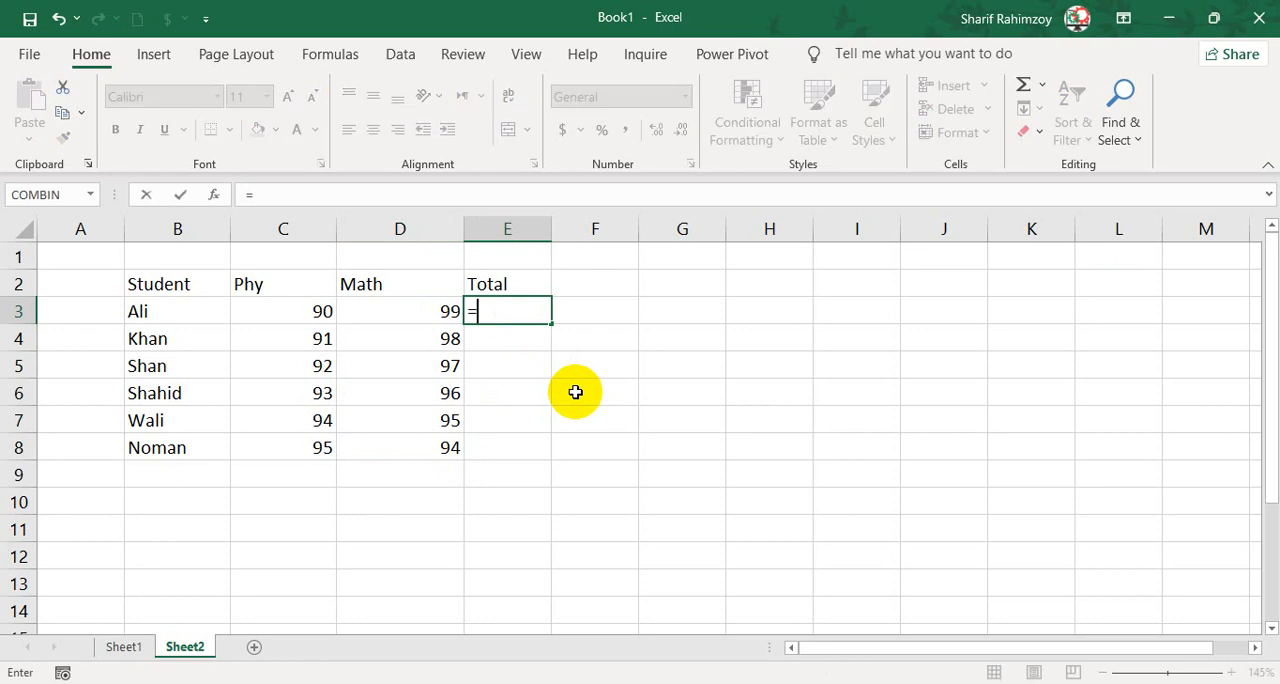
text(sum)
key(Tab)
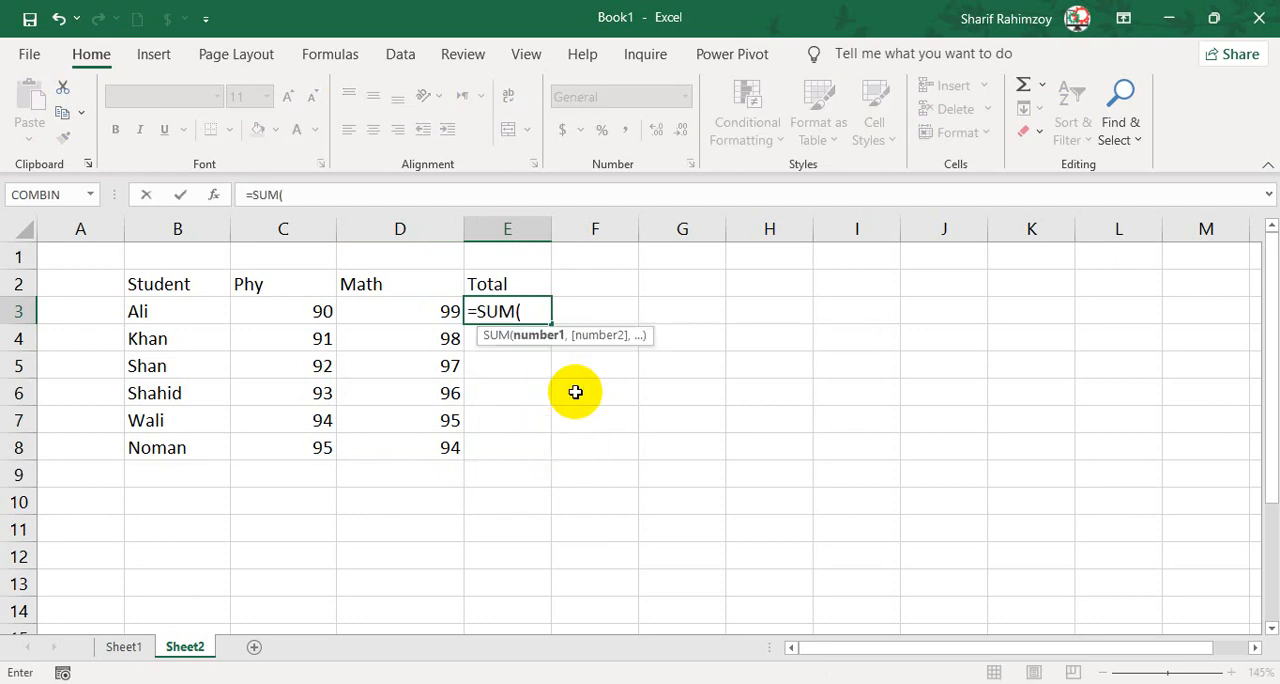
key(BackSpace)
key(BackSpace)
key(BackSpace)
key(BackSpace)
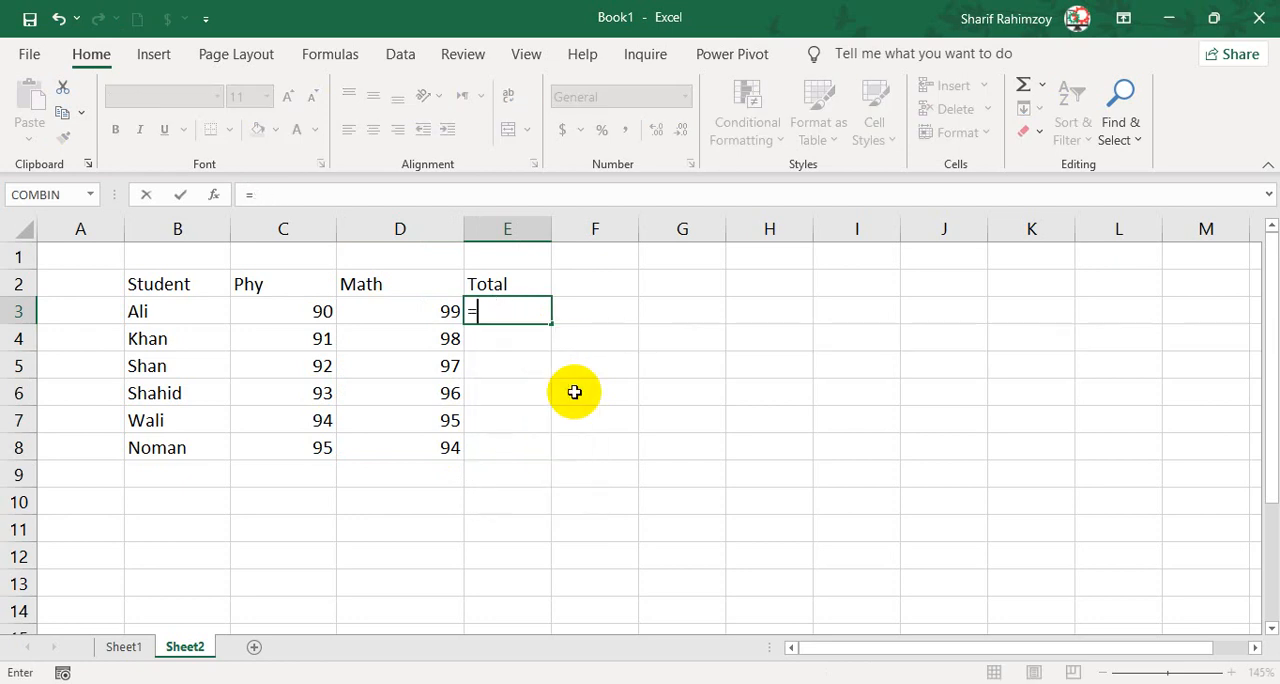
key(Escape)
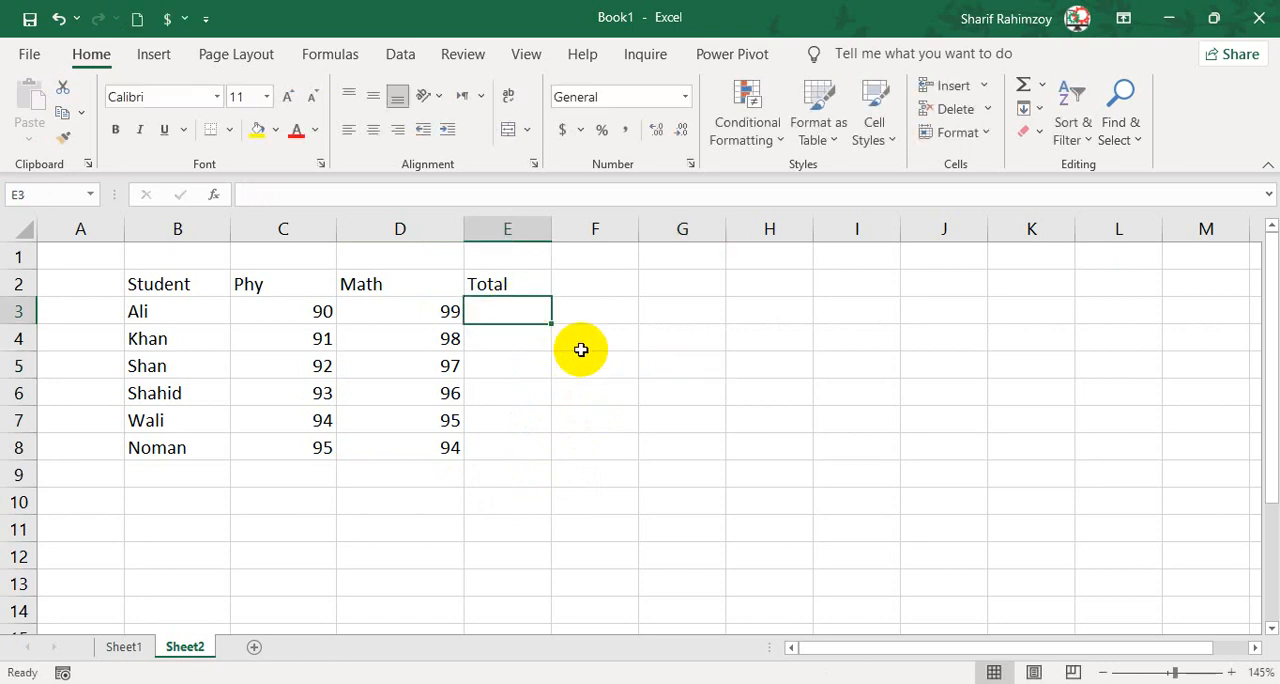
Enter =C3+D3 as the first student's Total in E3 and fill the formula down to E8.
text(=)
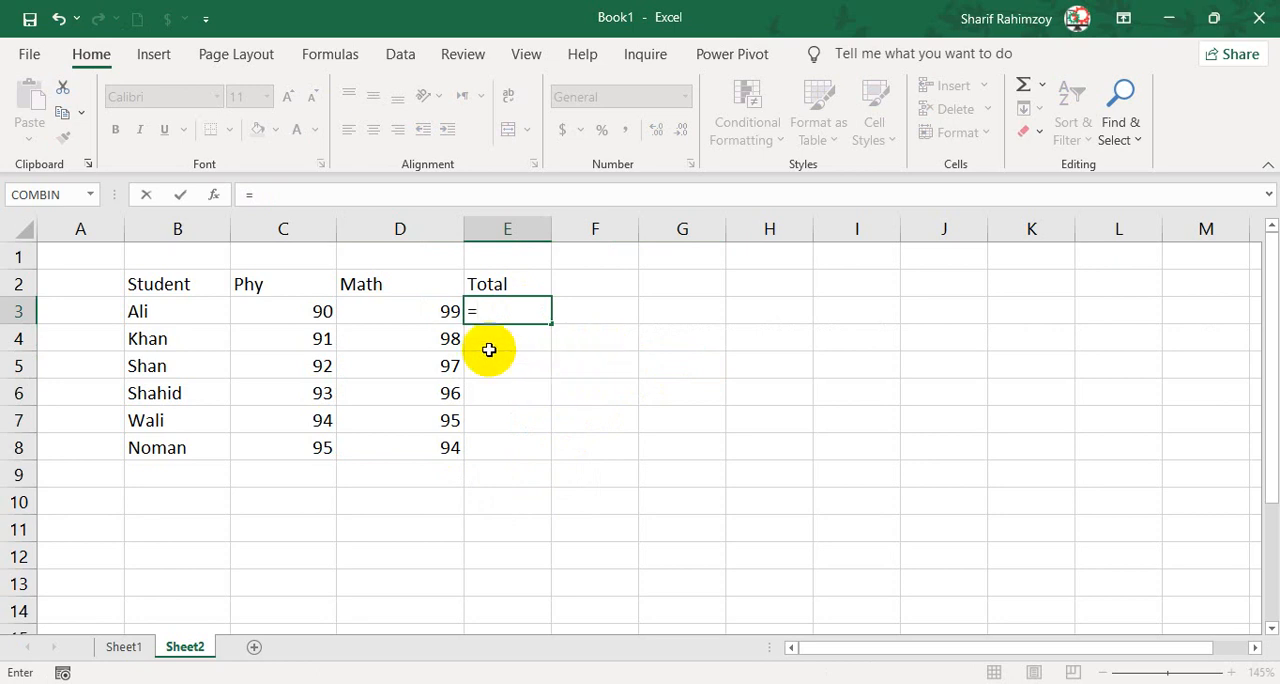
click(287, 307)
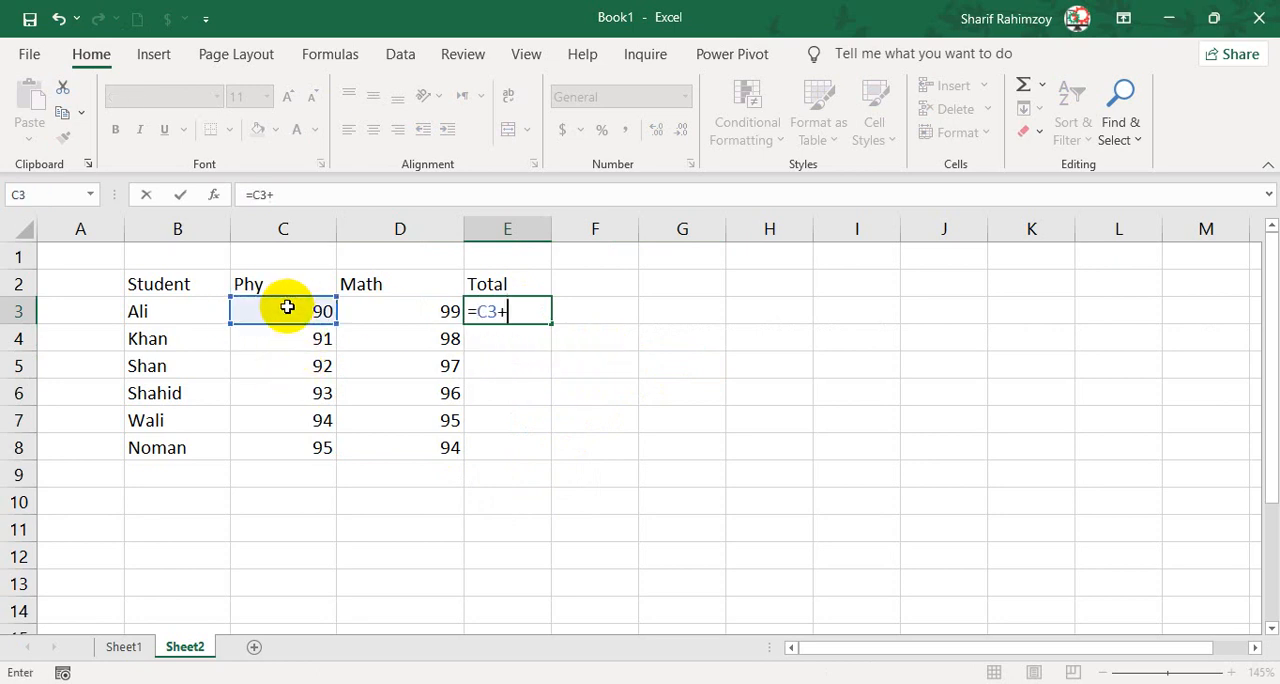
text(+)
key(Left)
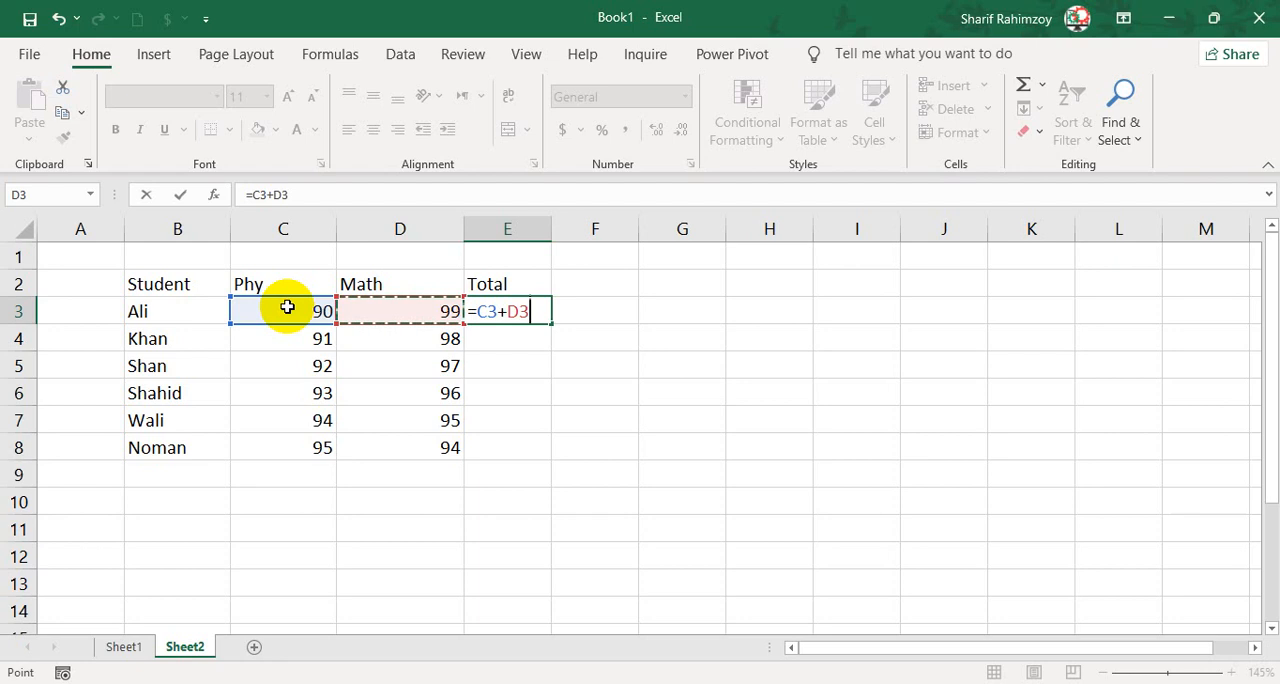
key(Return)
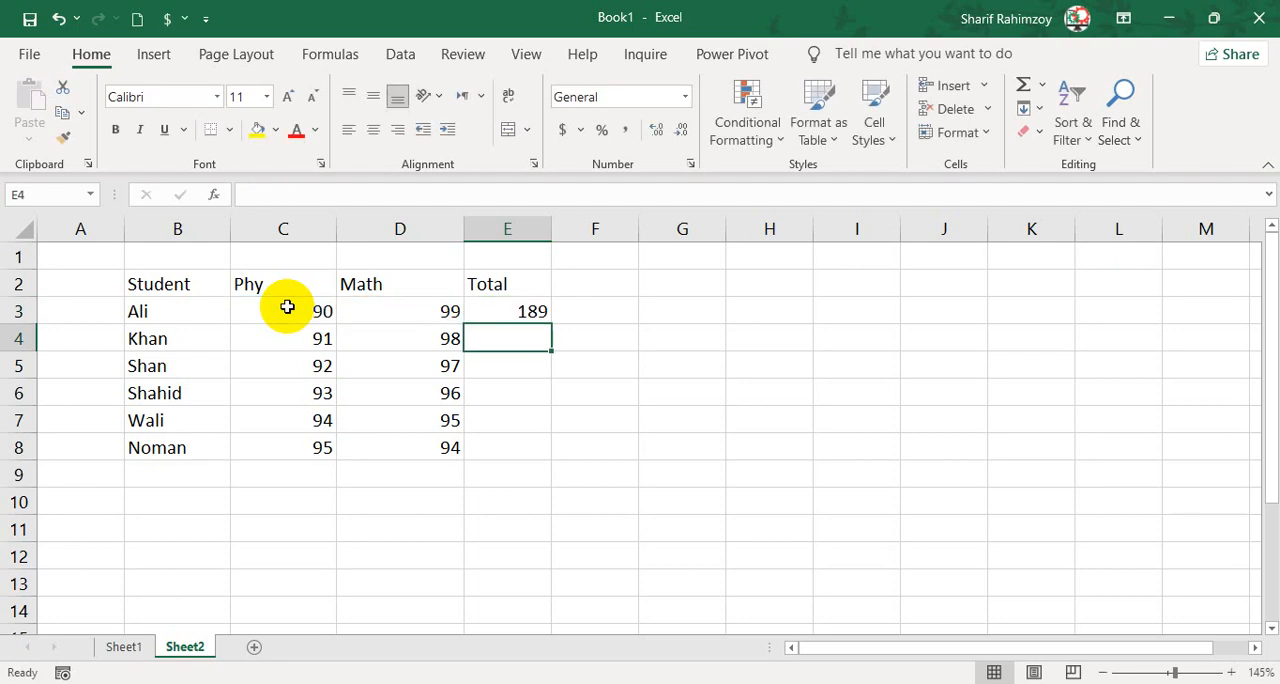
click(541, 314)
double_click(549, 321)
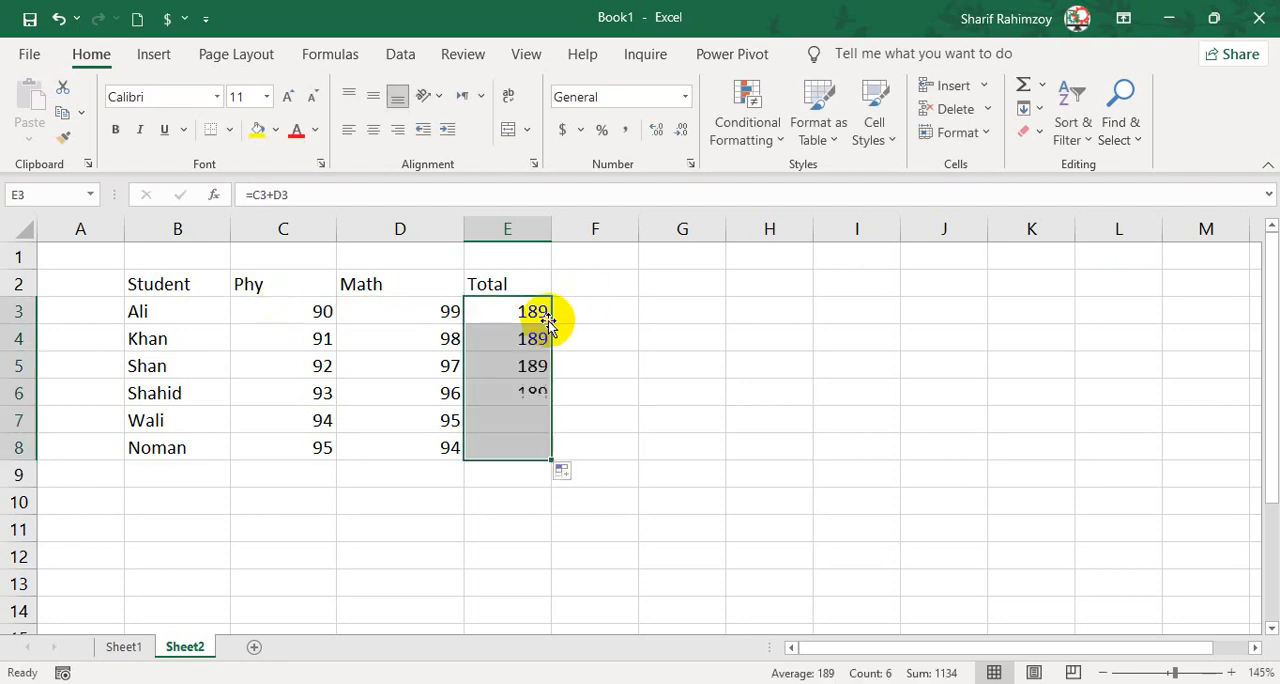
Inspect the Total formulas in E8 and E3, leaving them as they are.
click(531, 453)
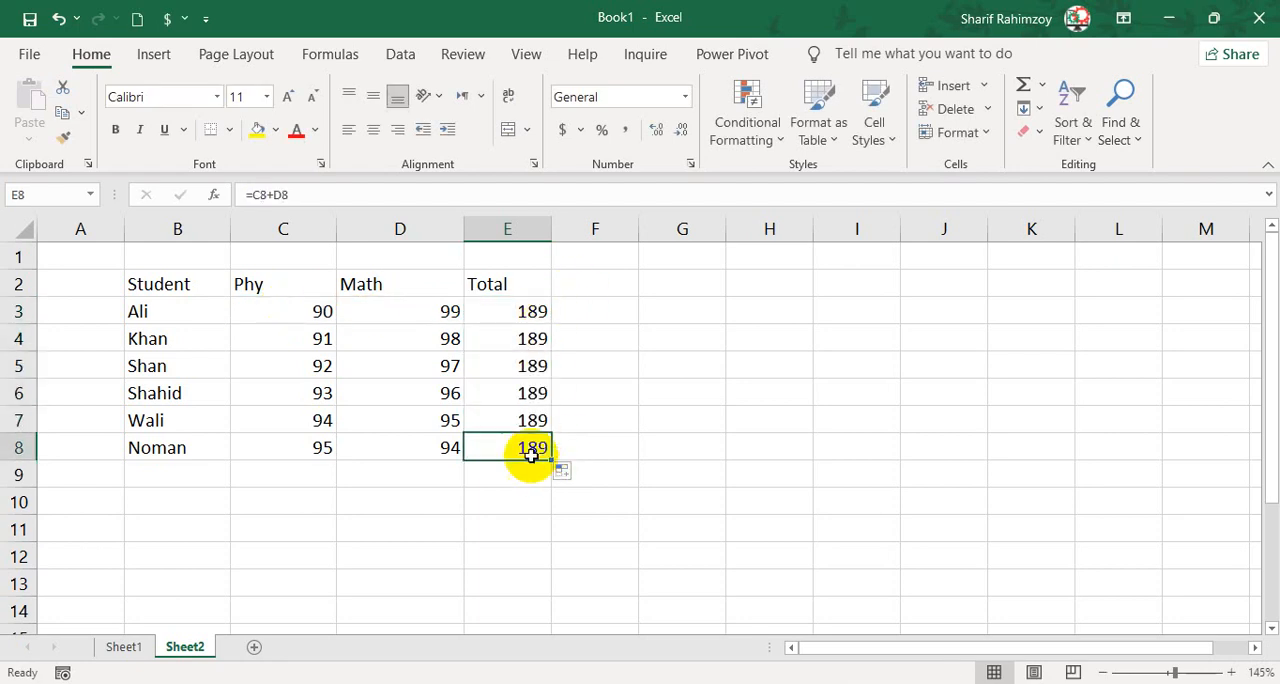
click(502, 314)
click(262, 195)
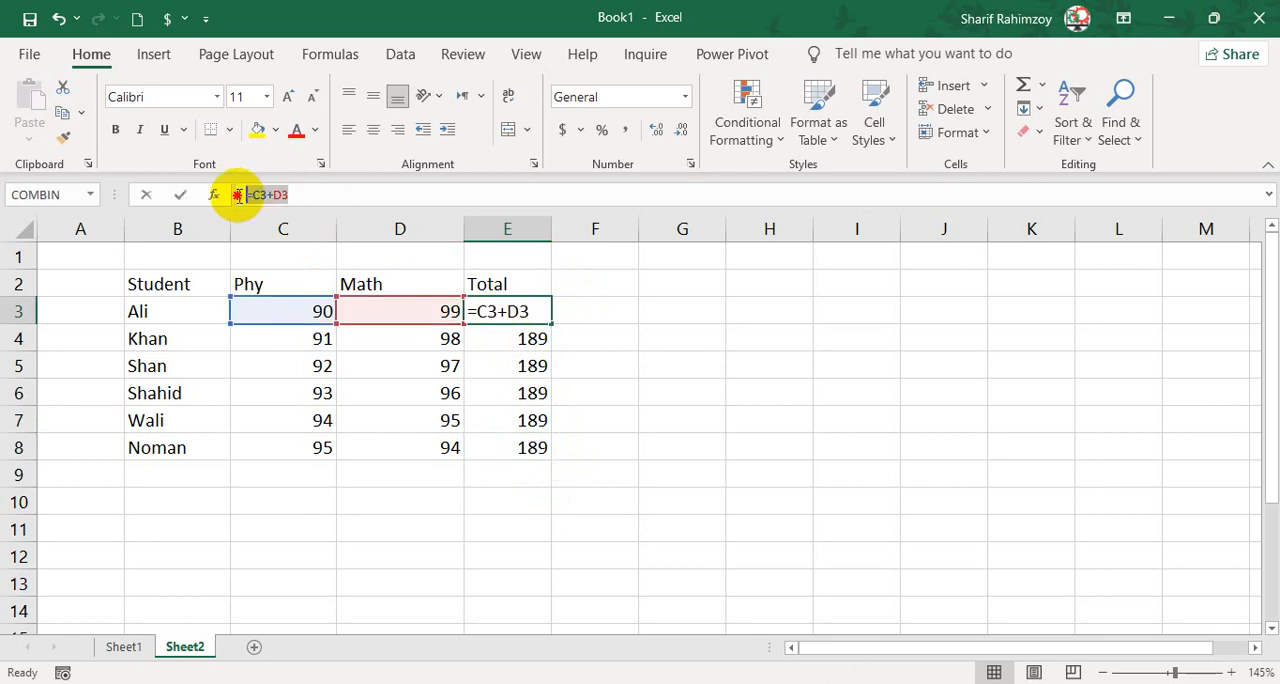
drag(237, 195, 290, 195)
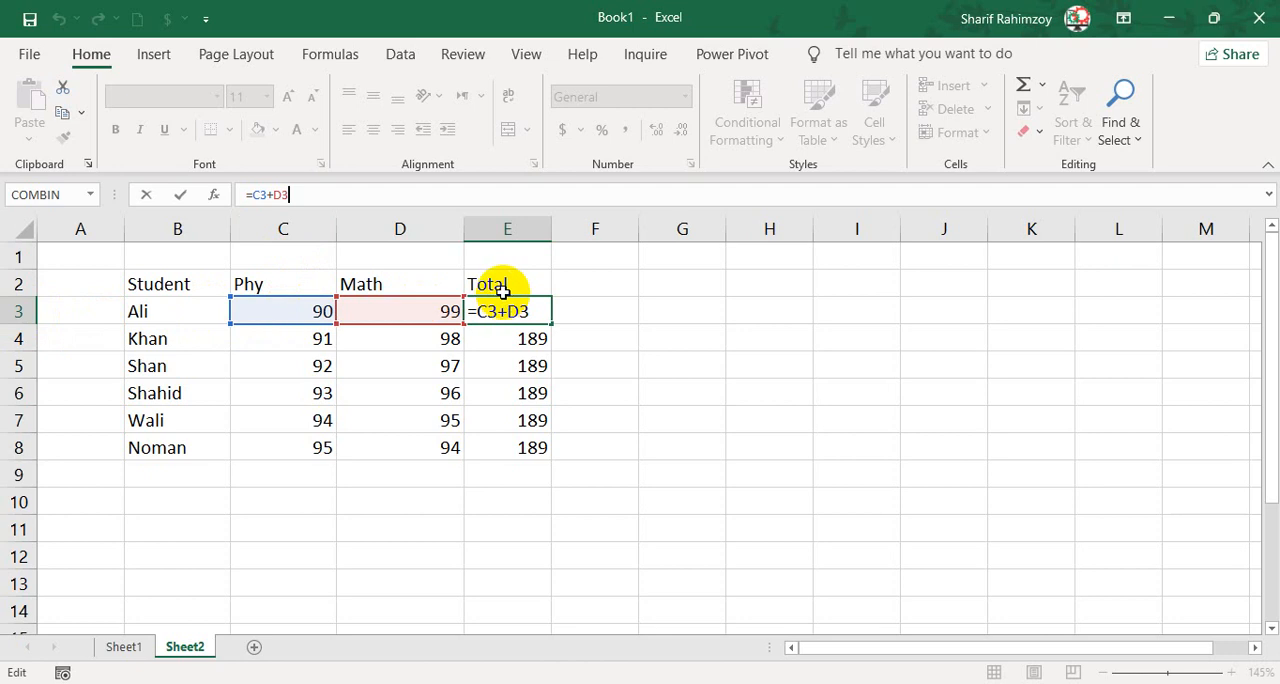
key(Return)
Examine the Phy and Math columns and trace the marks in C3 and D3 to the Total in E3.
click(288, 229)
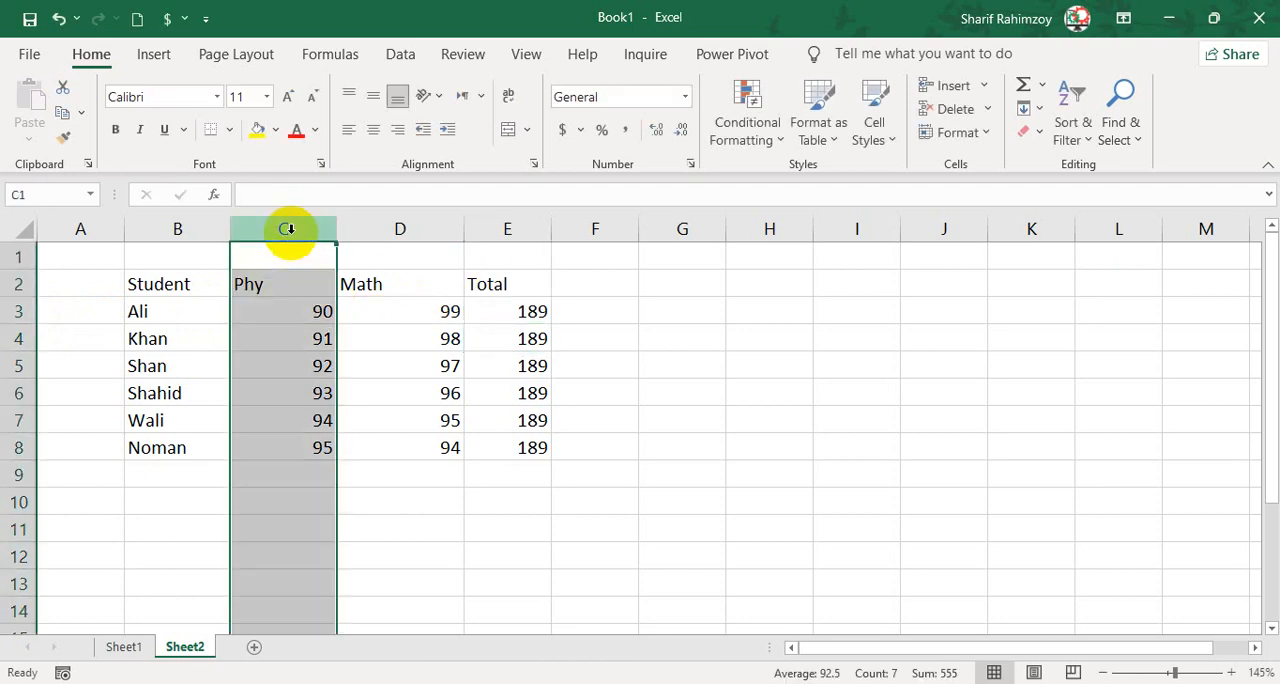
click(290, 283)
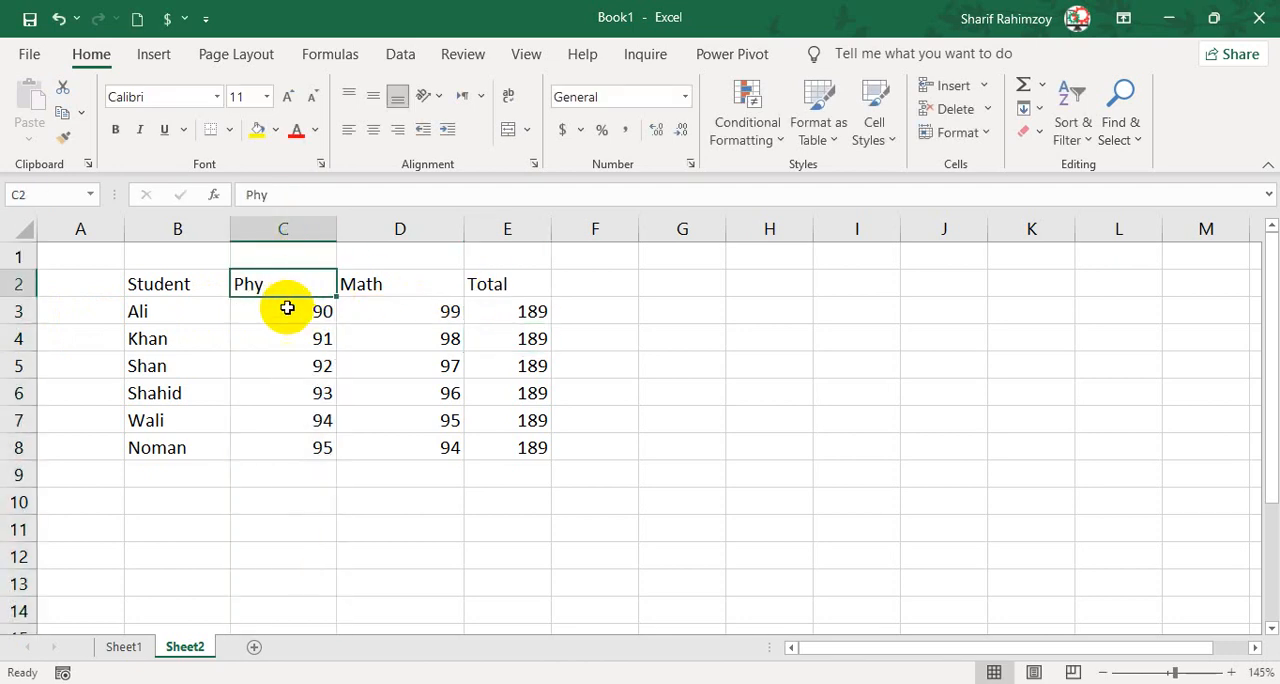
click(300, 313)
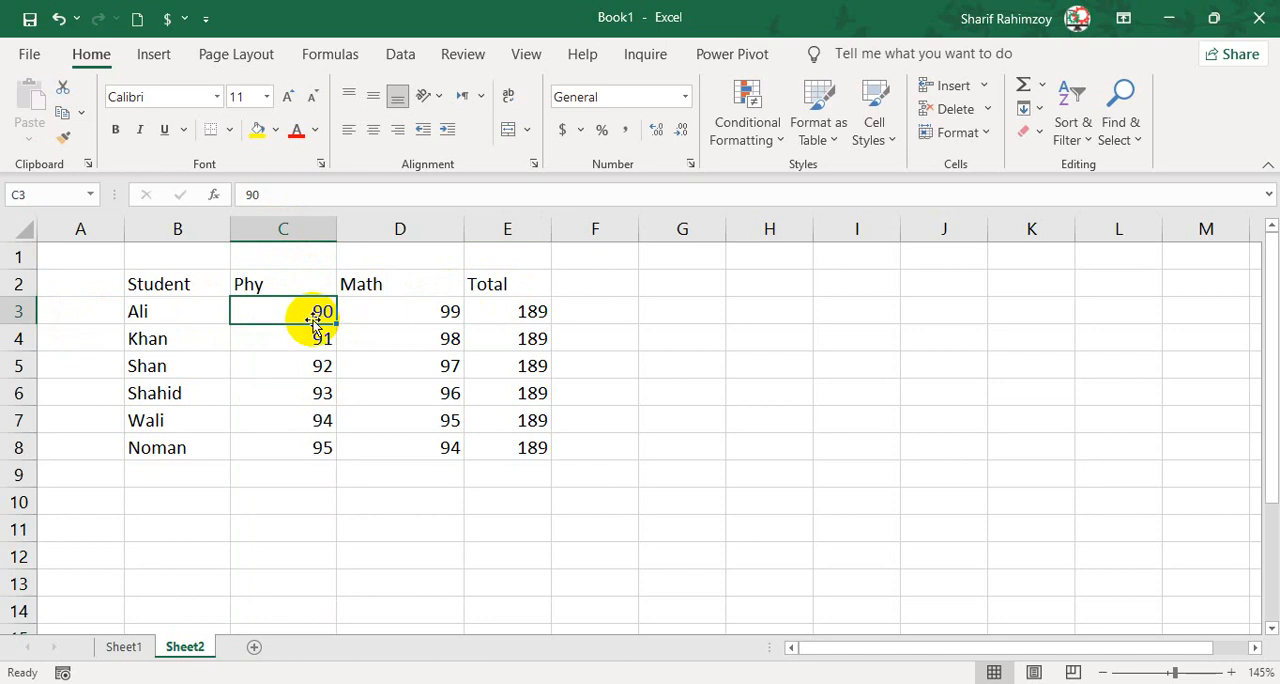
click(396, 258)
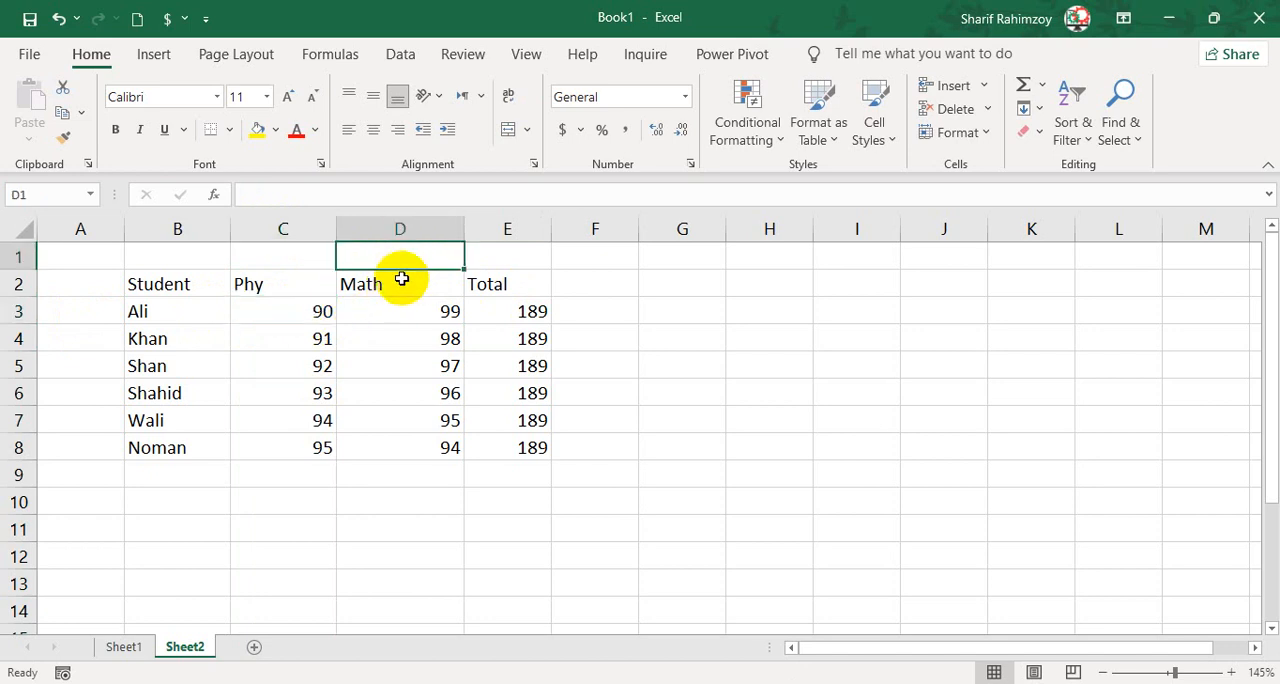
click(403, 284)
click(417, 314)
click(300, 314)
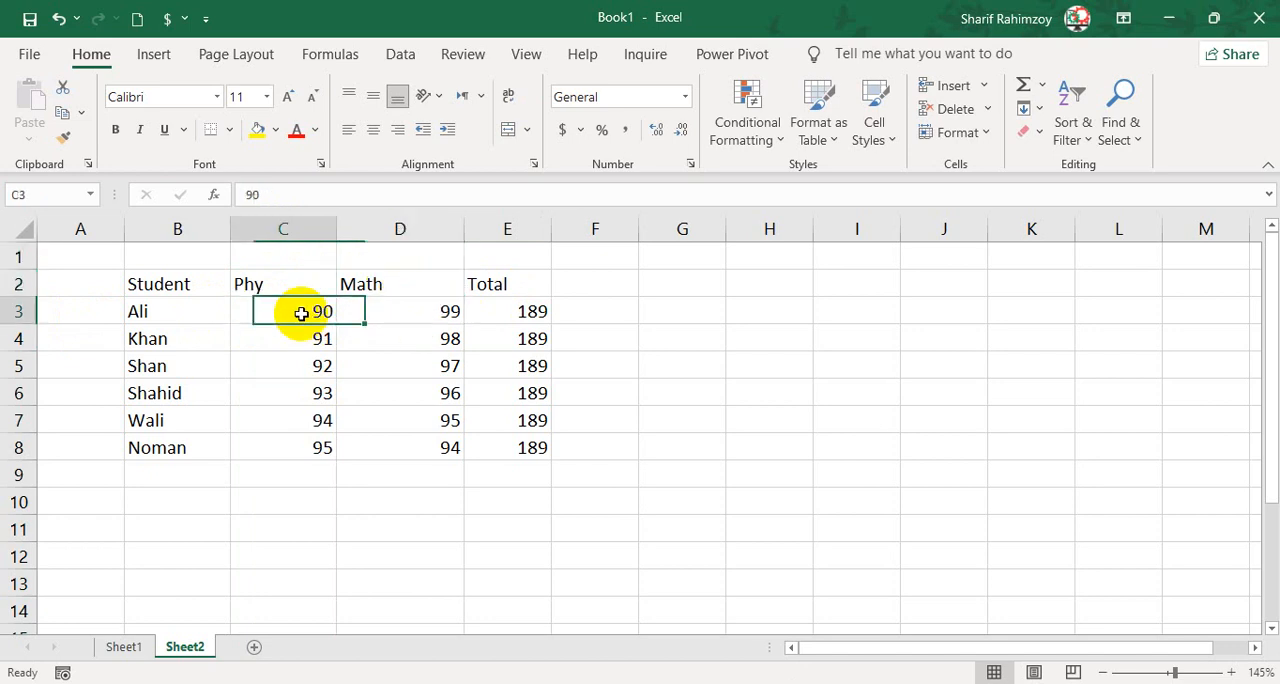
click(364, 311)
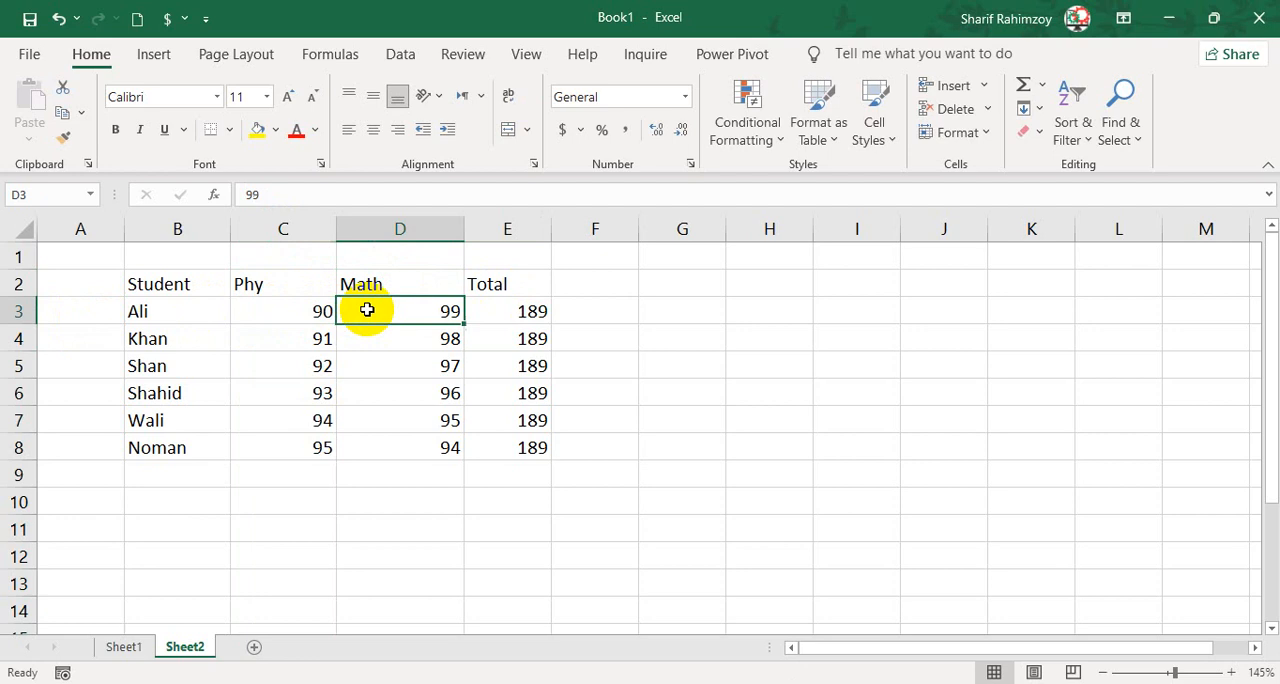
click(524, 320)
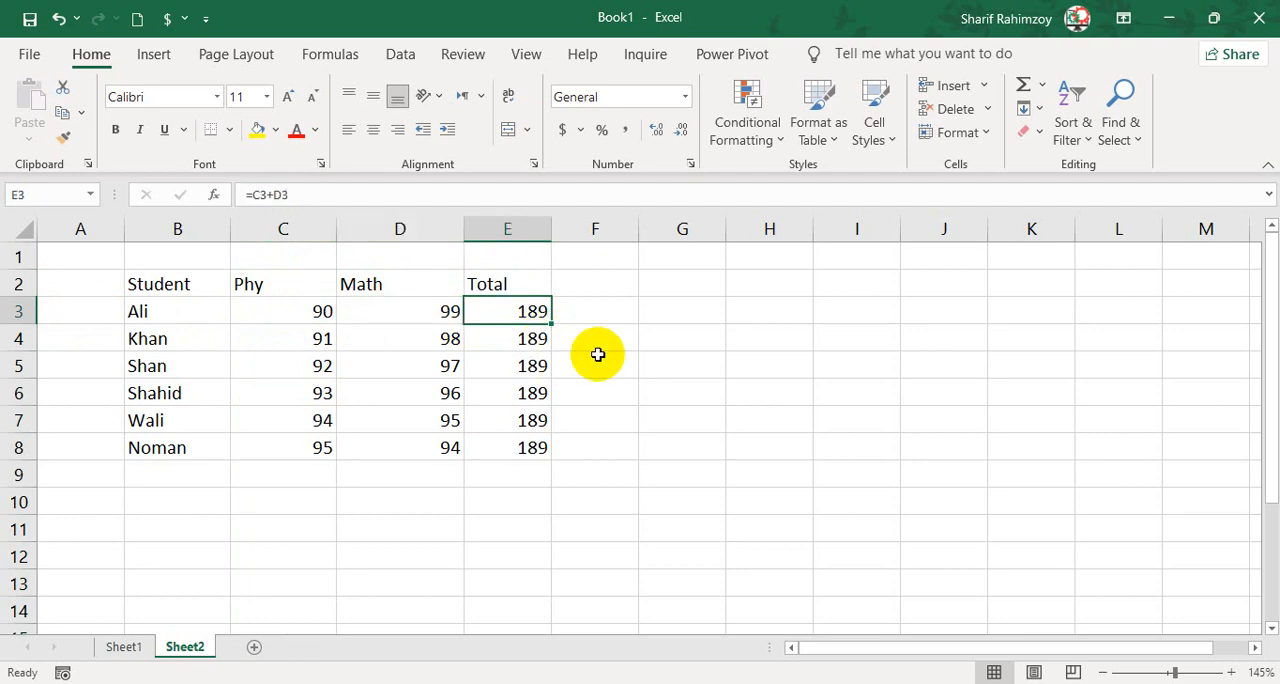
Format B2:E8 as a table with headers, using a light style with a black header row.
drag(205, 280, 510, 447)
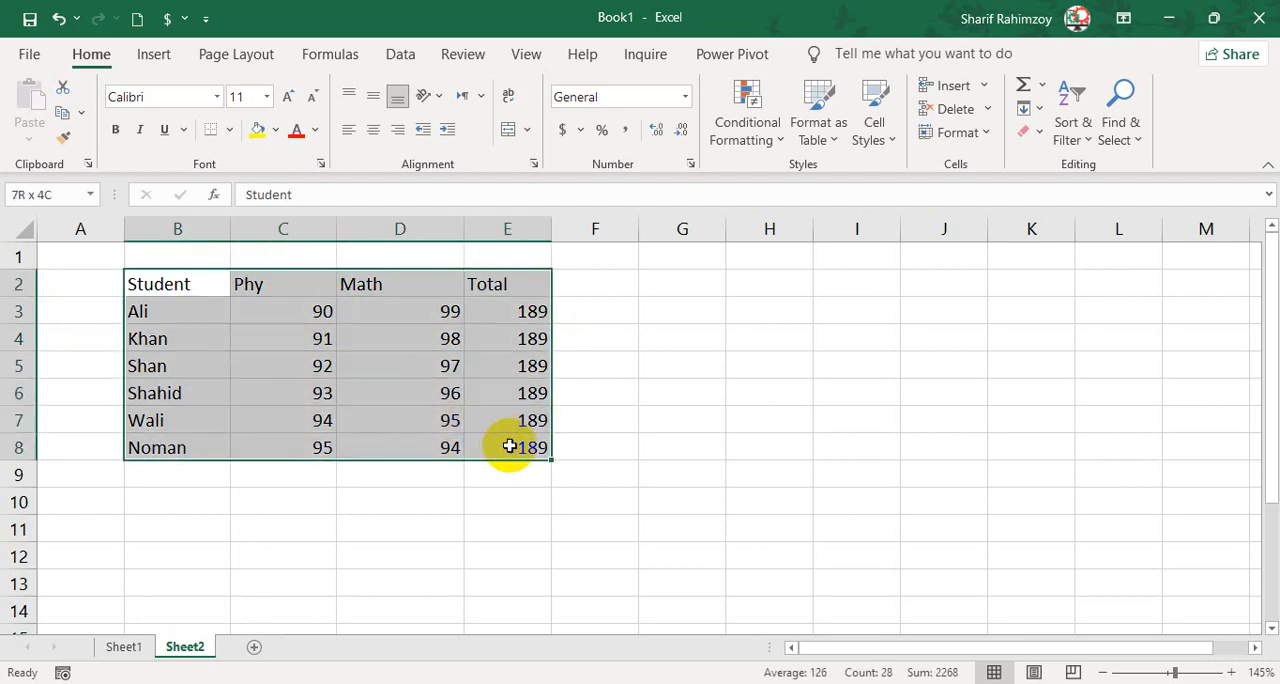
click(818, 122)
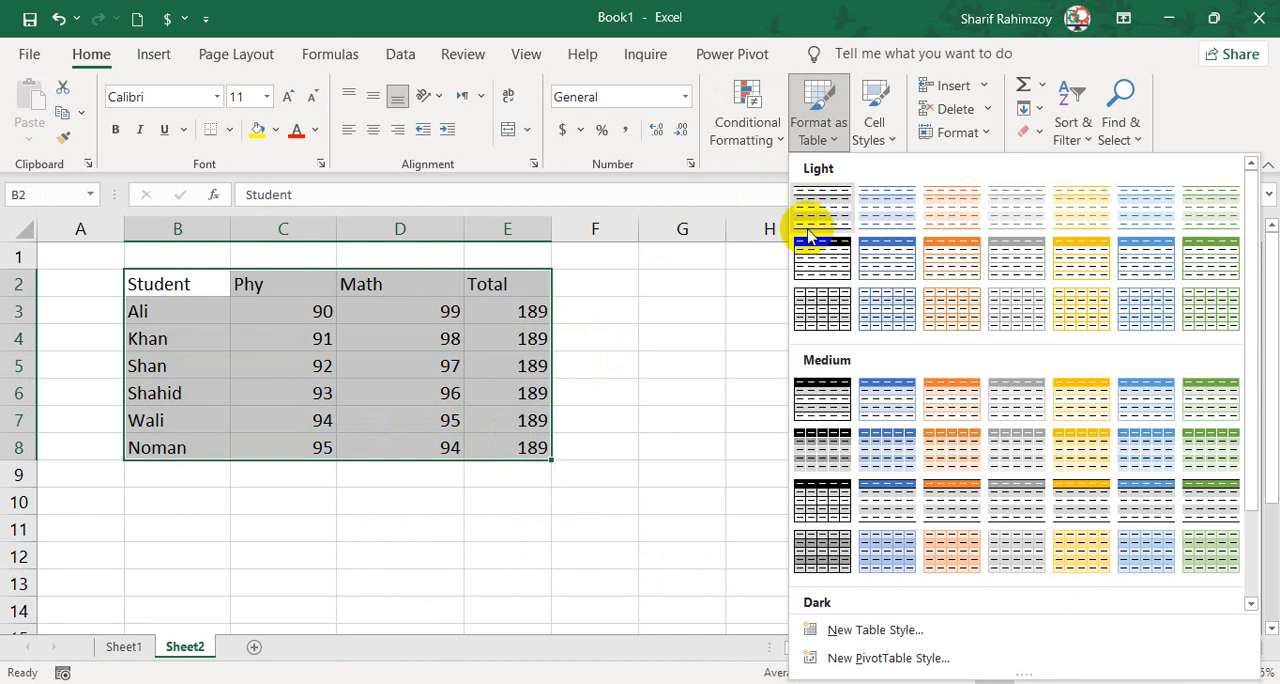
click(813, 292)
click(832, 389)
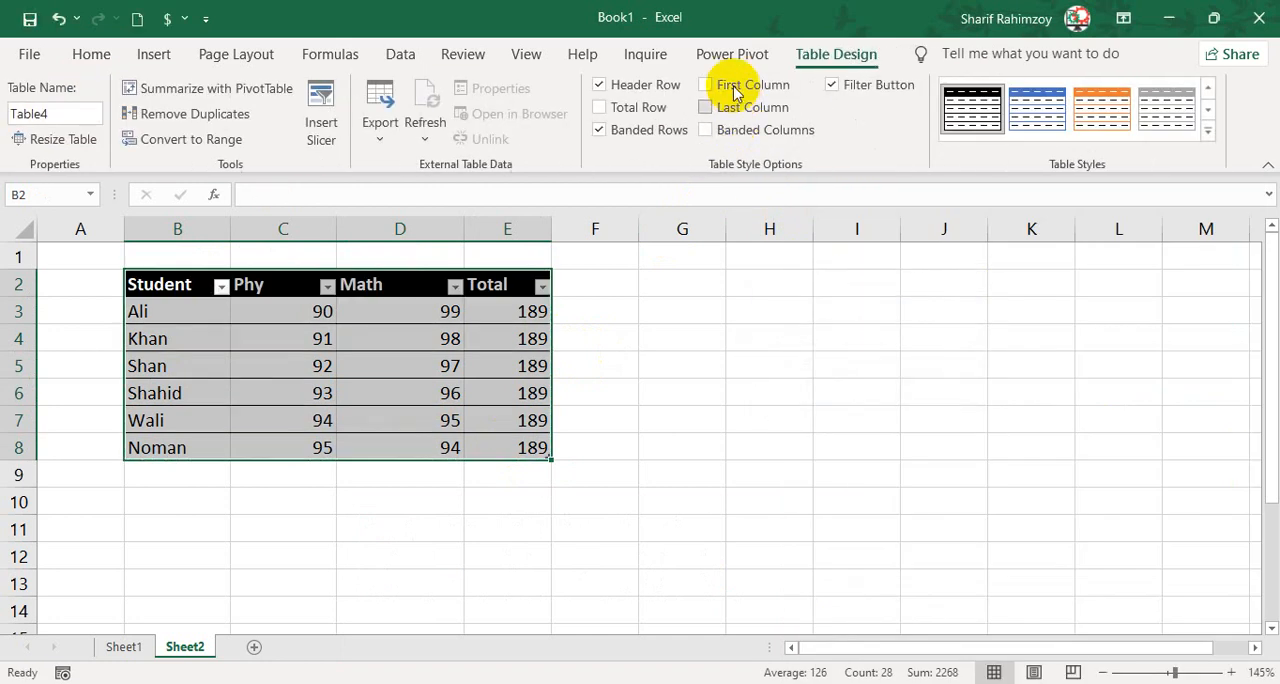
Enable First Column, Last Column and Banded Columns for the marks table and turn off its Filter Button.
click(745, 108)
click(832, 85)
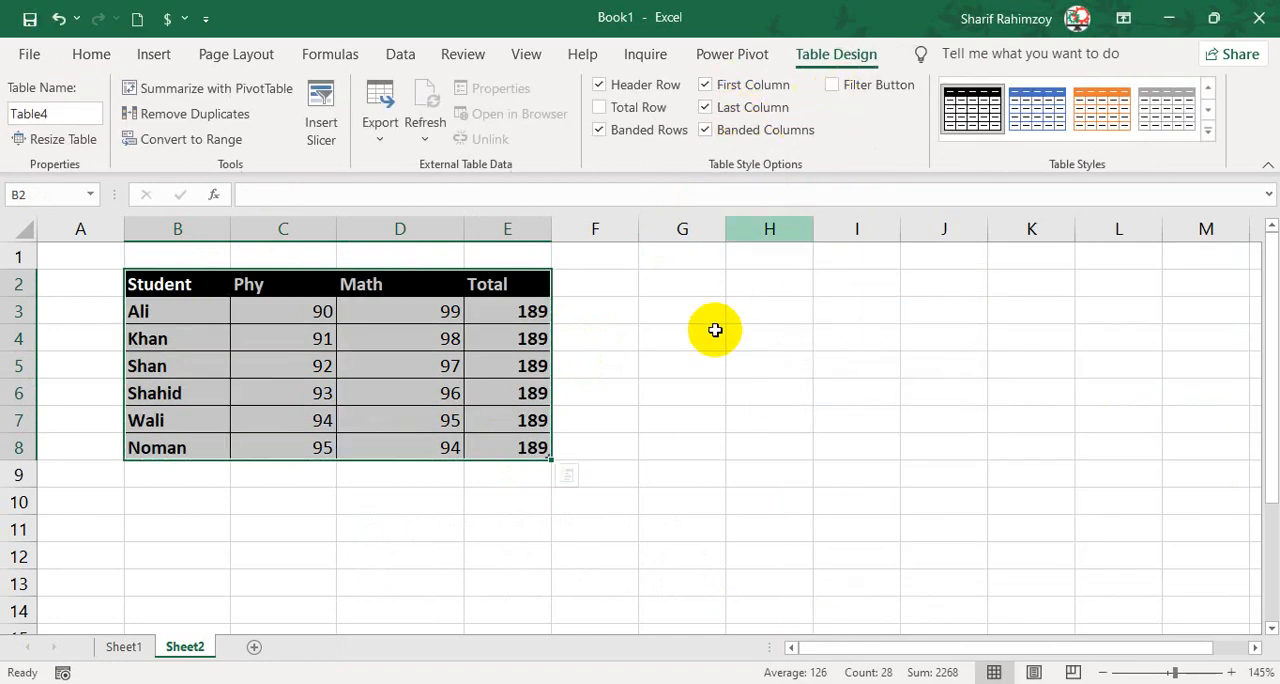
click(714, 332)
Copy the marks table B2:E8 and paste it at G2 with the Formulas option.
drag(171, 286, 523, 452)
key(ctrl+c)
click(700, 288)
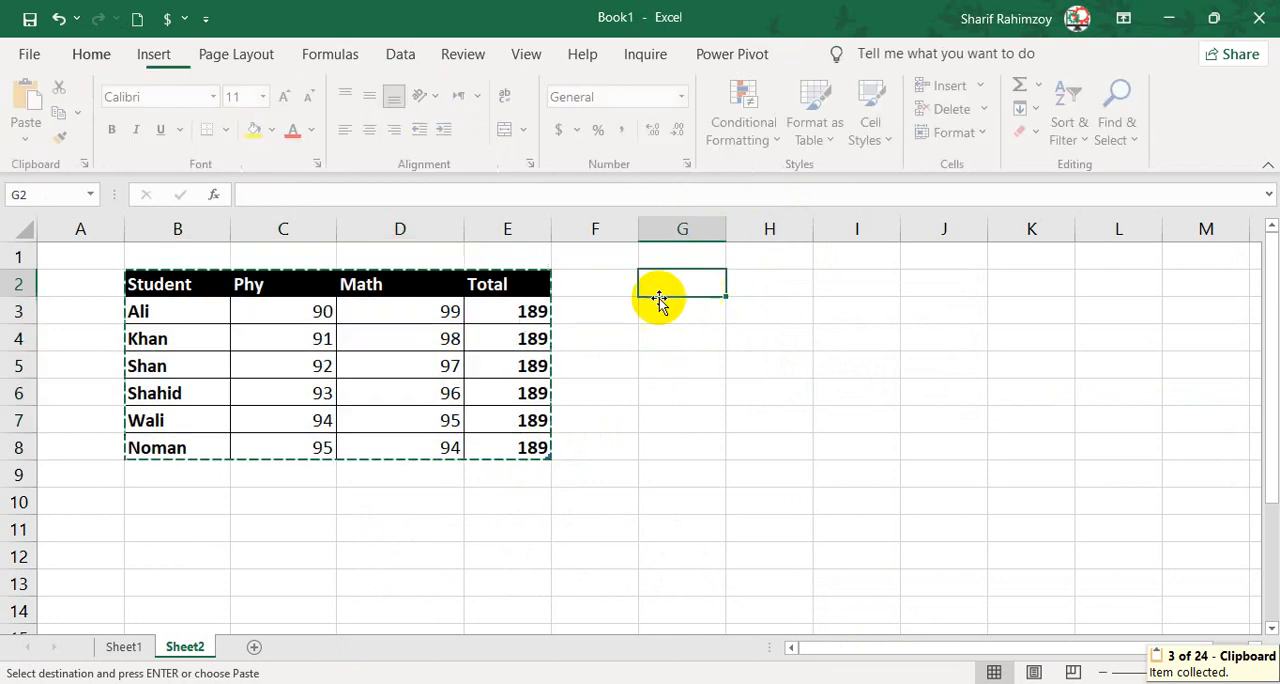
click(30, 139)
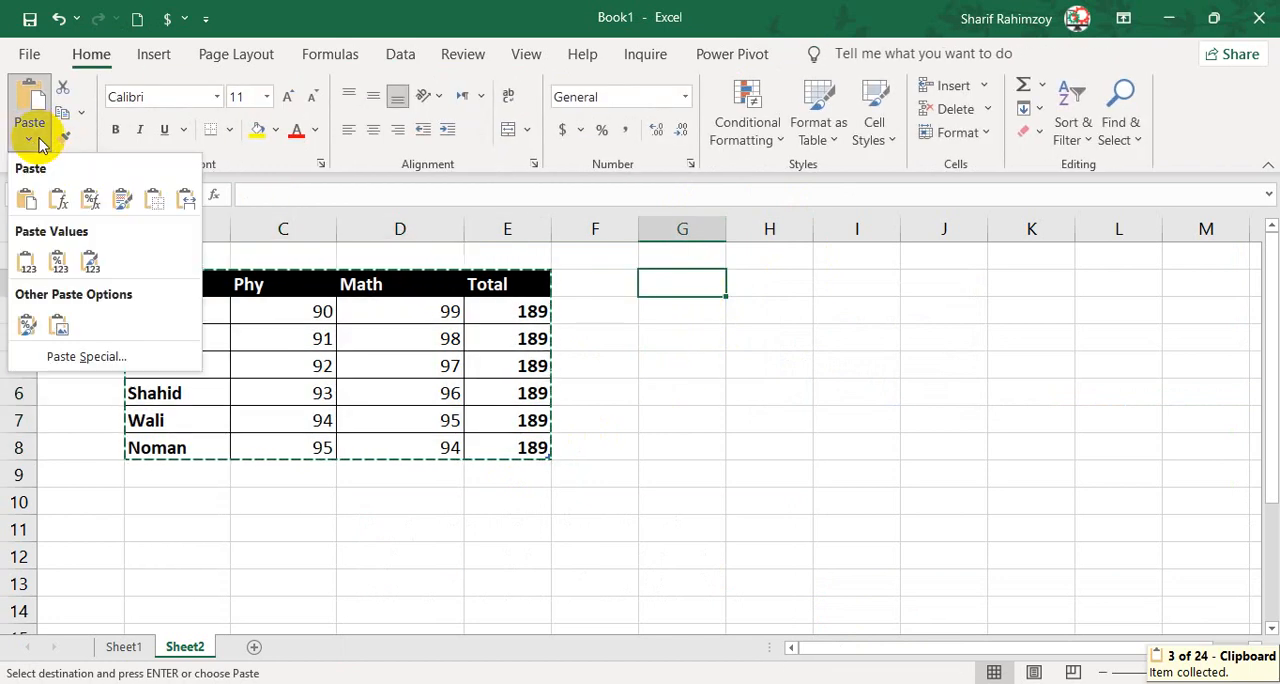
click(57, 200)
Examine the pasted table in G2:J8 and check the Total formula in J3.
click(840, 315)
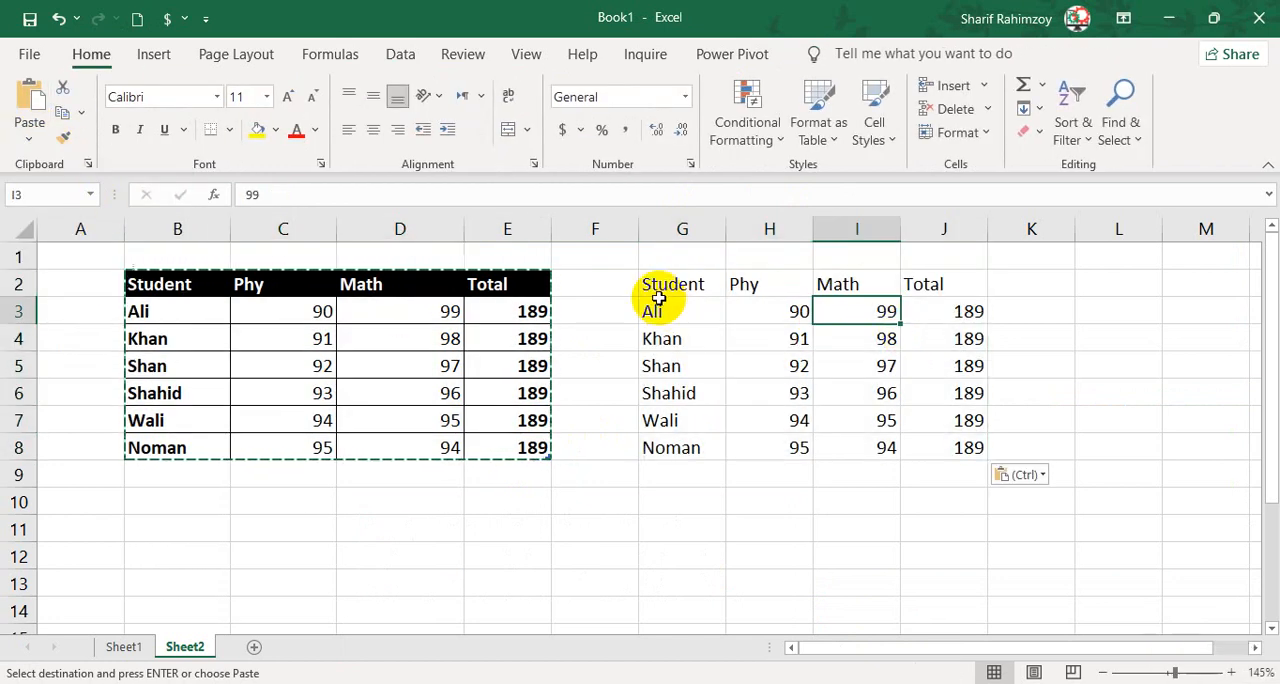
drag(660, 290, 951, 440)
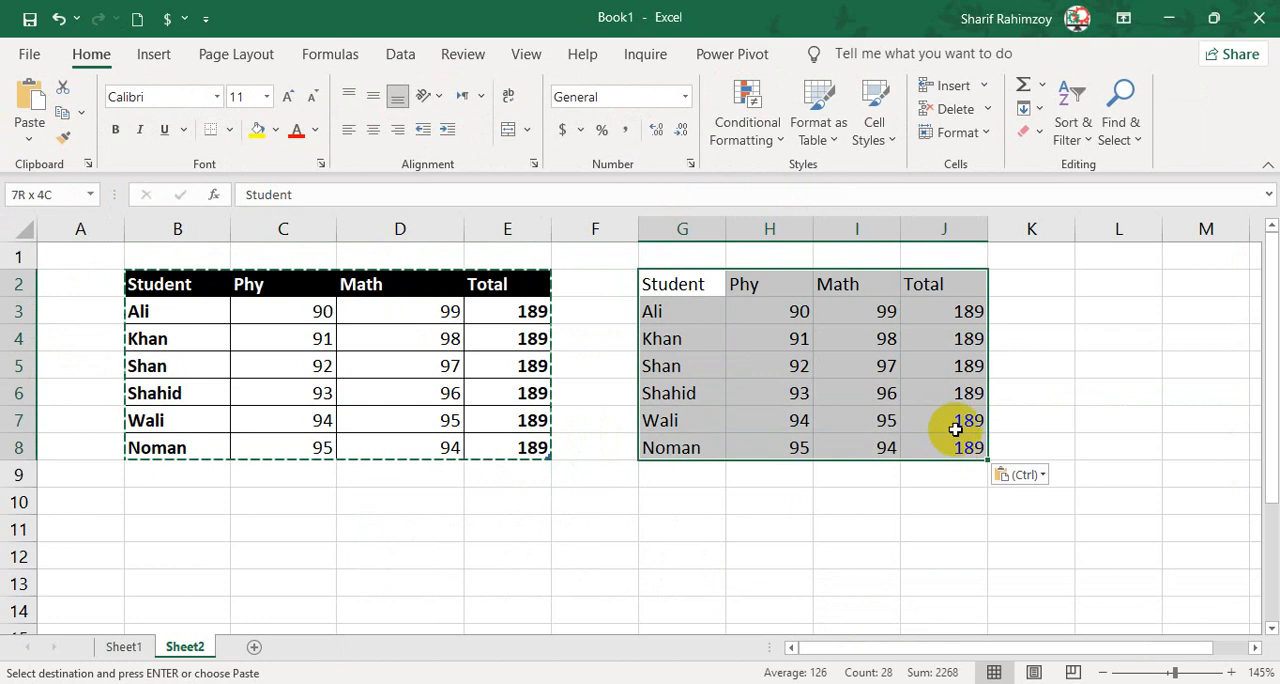
click(940, 315)
drag(300, 194, 246, 194)
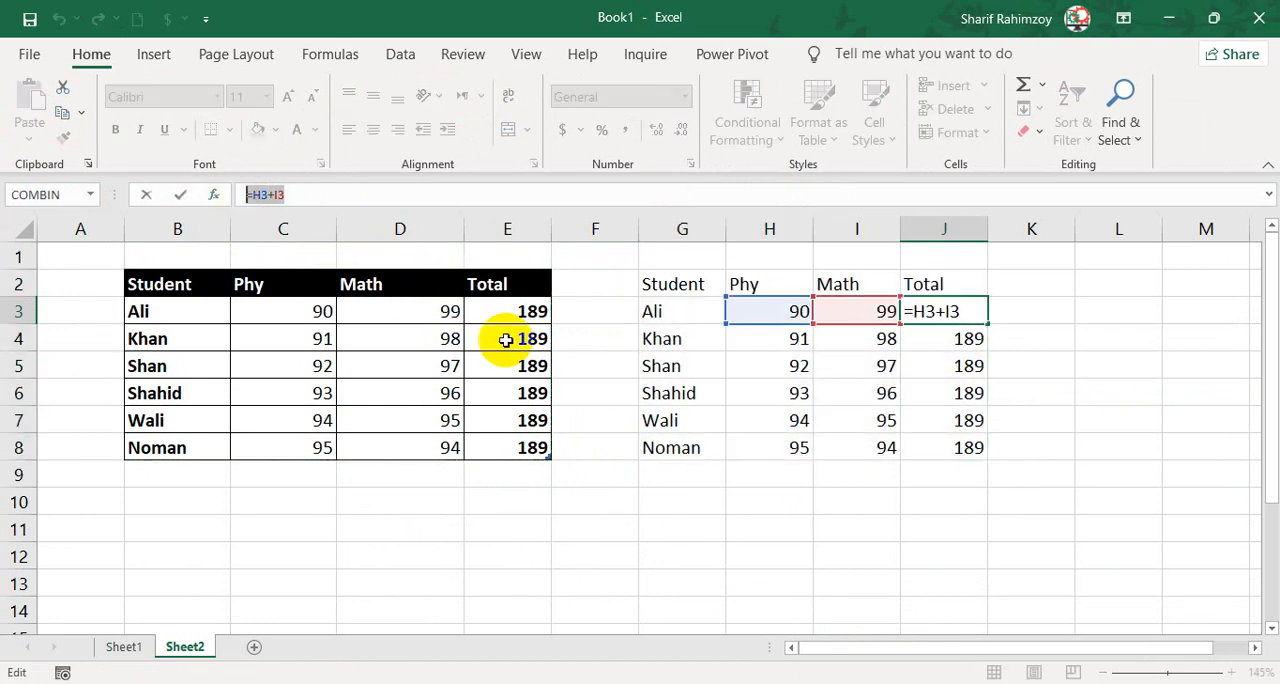
key(Return)
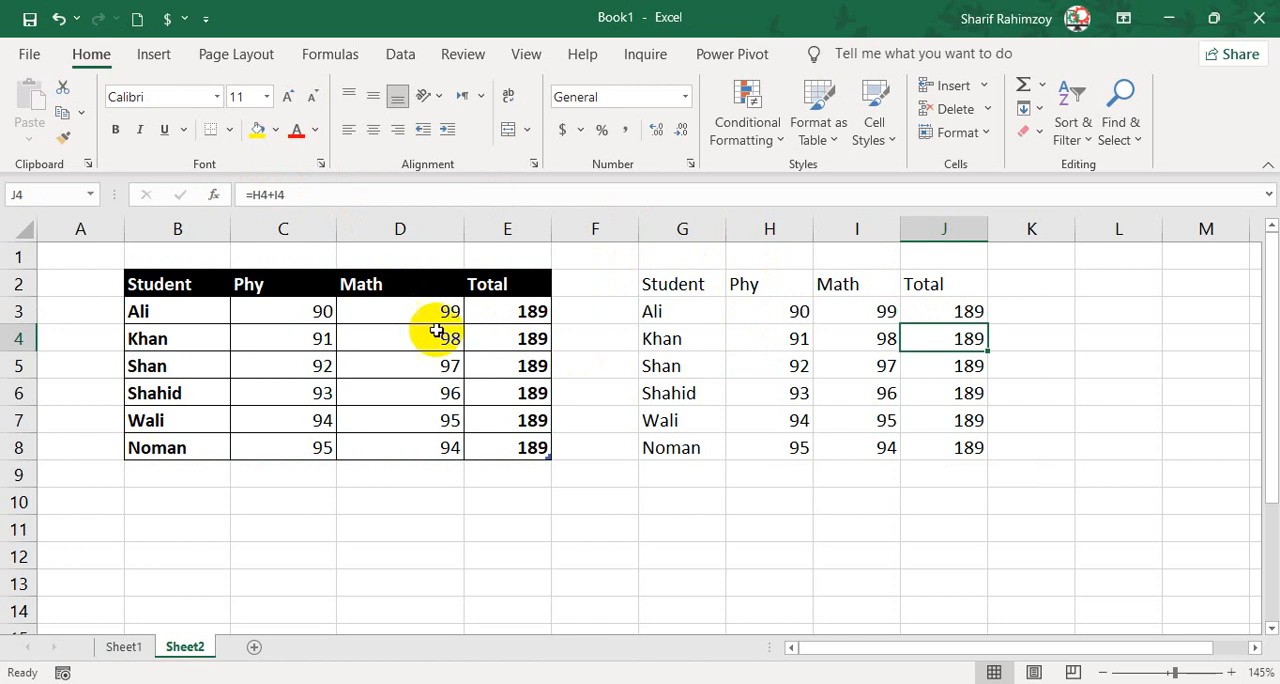
Apply Comma Style to the Phy and Math marks in C3:D8.
drag(419, 313, 419, 336)
drag(318, 311, 409, 438)
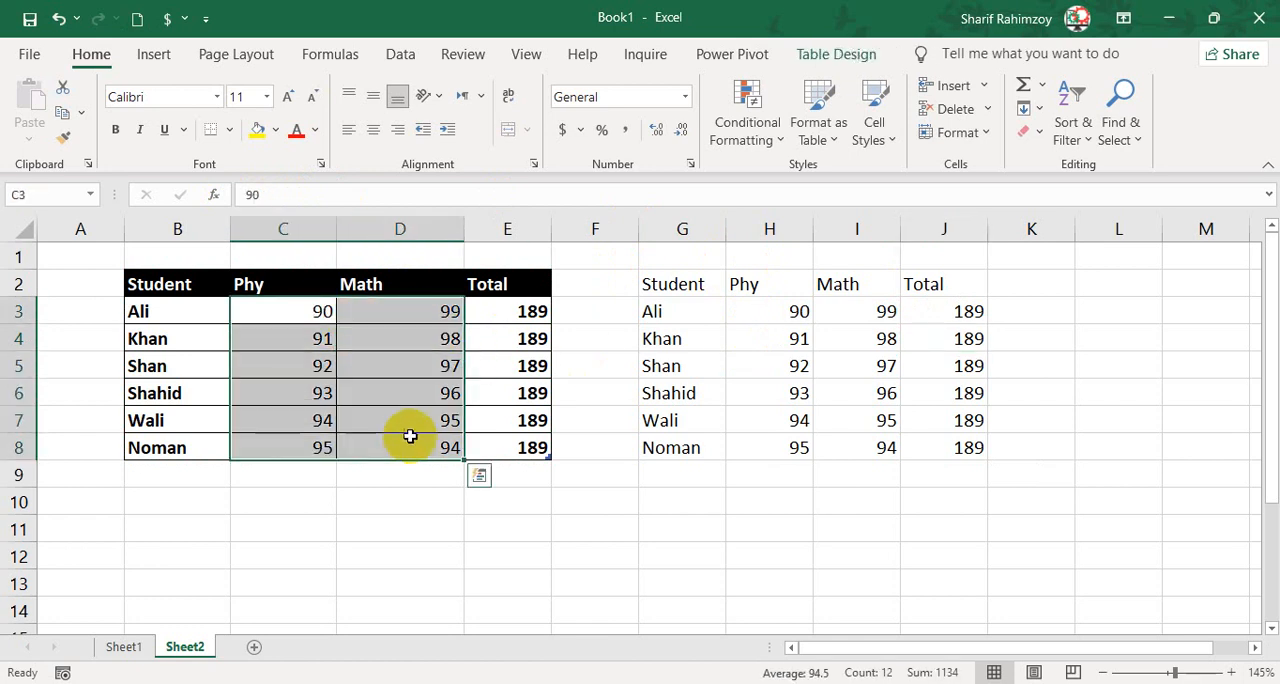
click(175, 506)
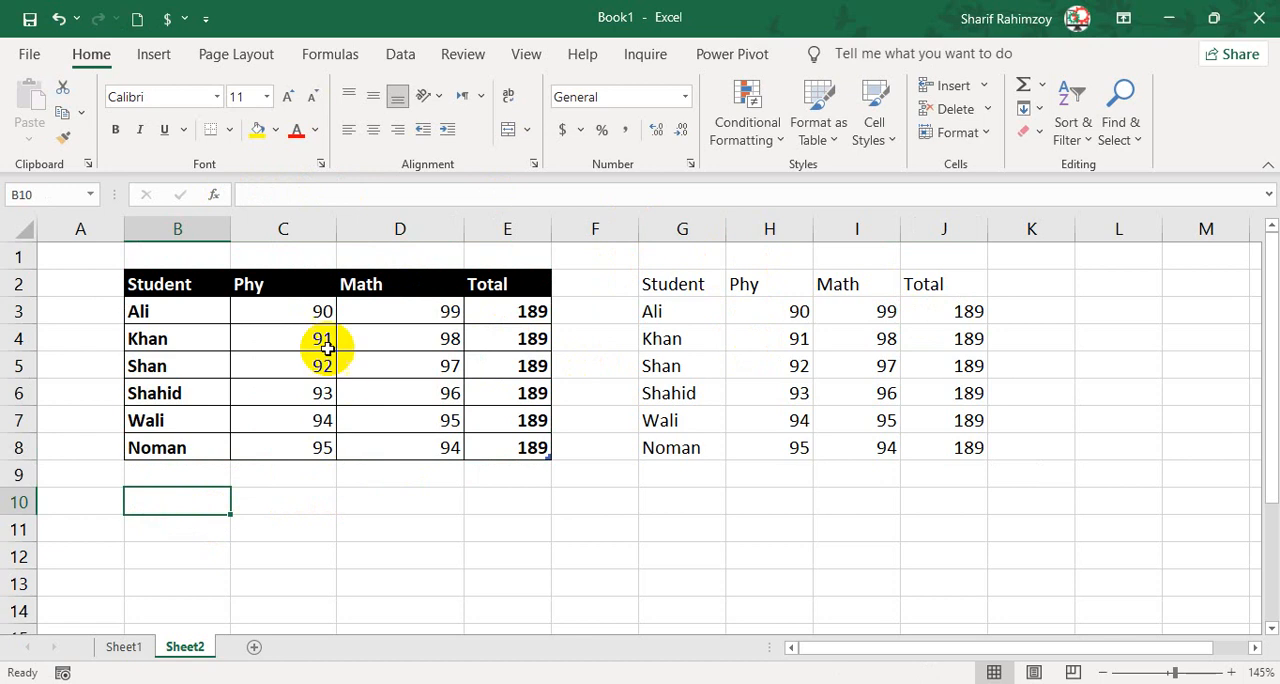
drag(318, 311, 457, 444)
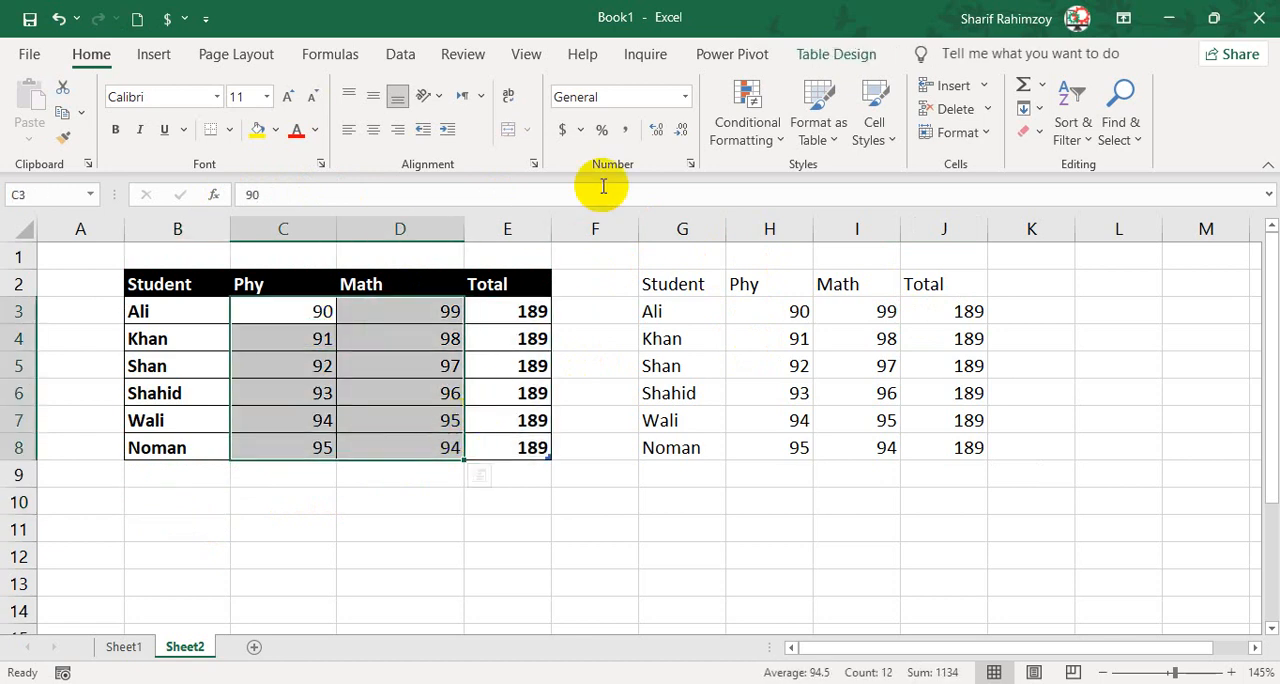
click(625, 129)
Apply Comma Style to the Total values in E3:E8 of the marks table.
click(514, 475)
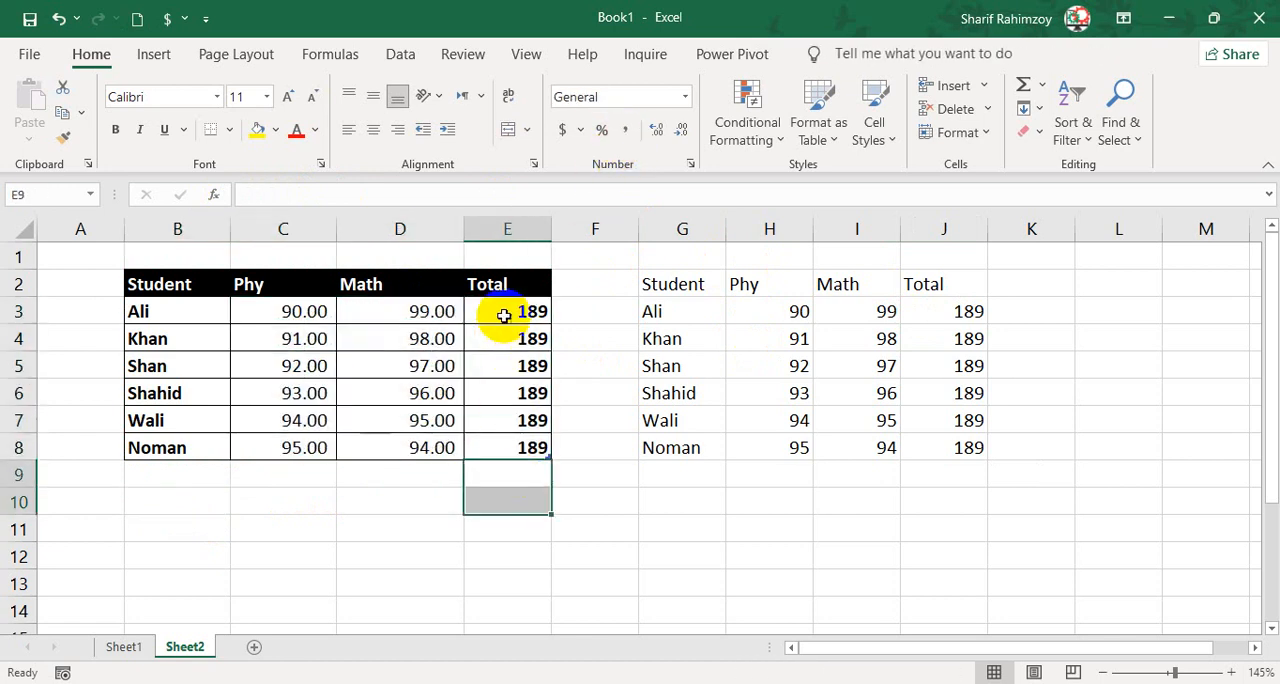
drag(503, 318, 524, 441)
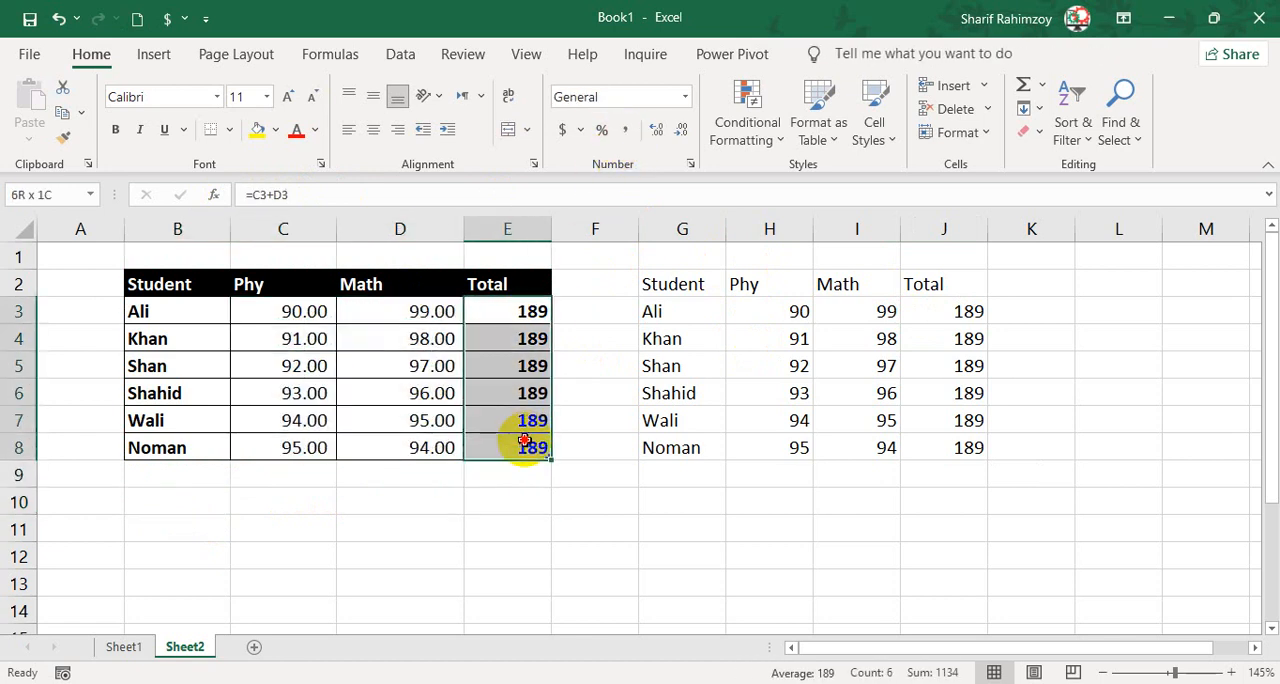
click(625, 129)
click(570, 528)
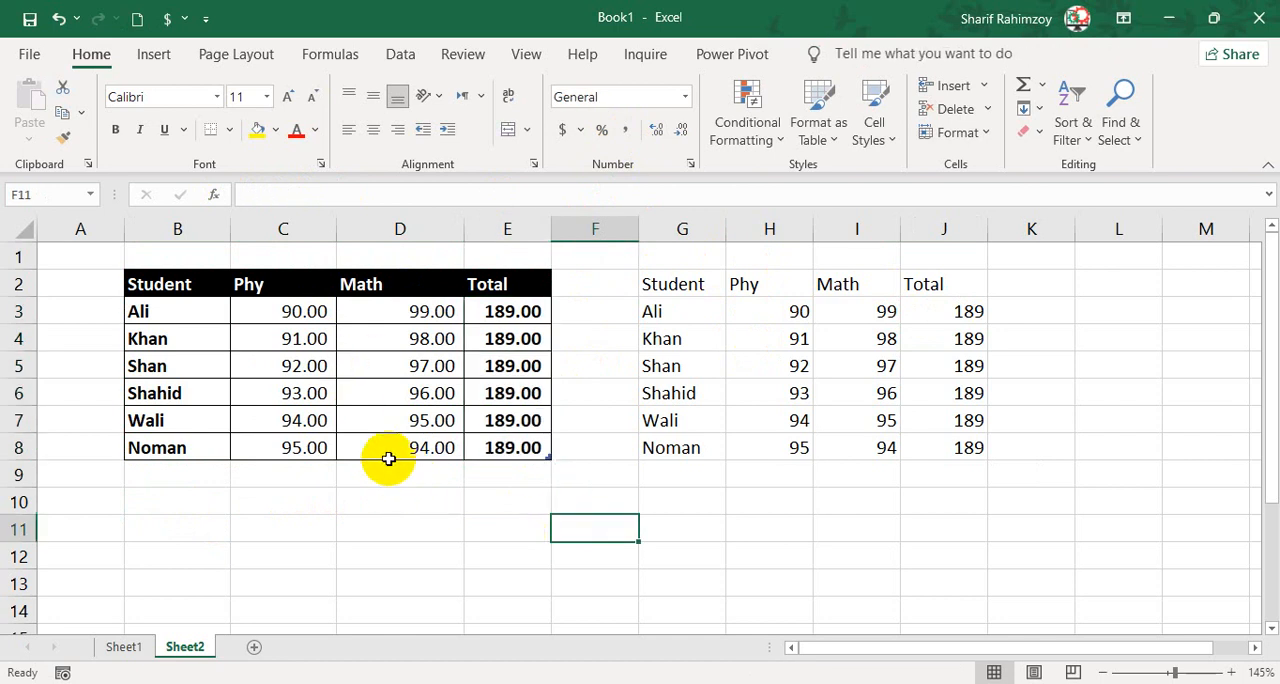
Copy the marks table B2:E8 and paste it at B2 of a new sheet with the Formulas & Number Formatting option.
drag(177, 280, 486, 458)
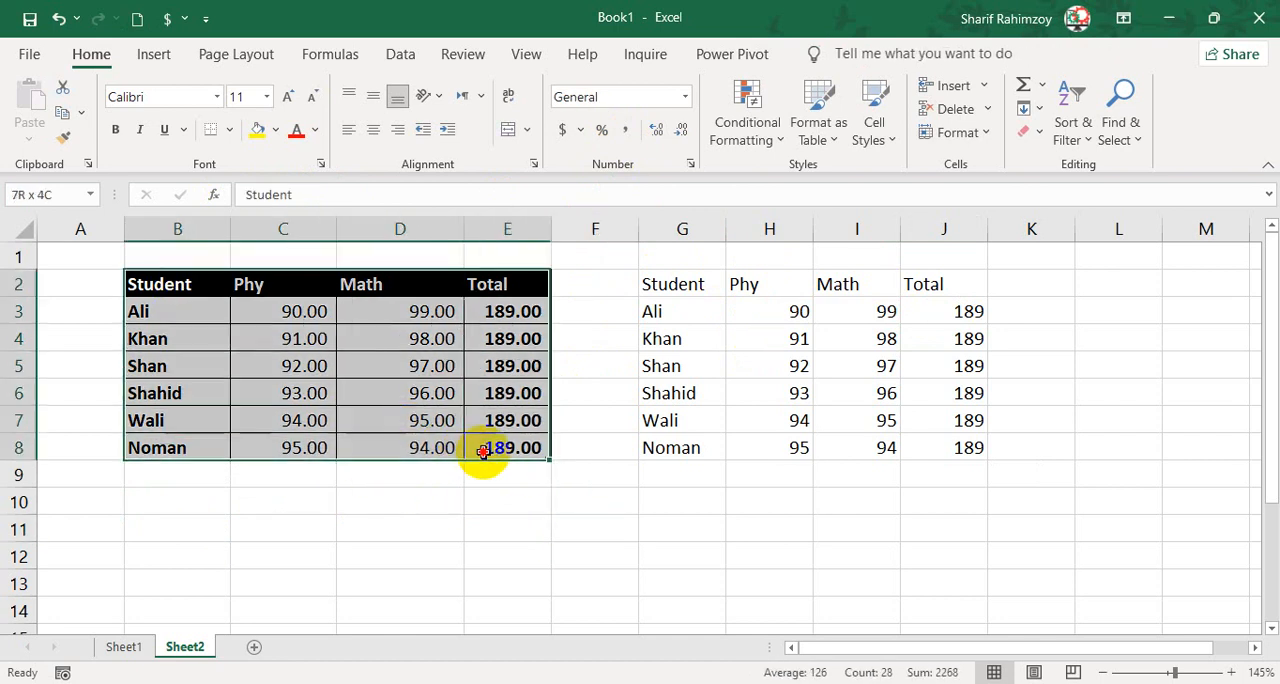
click(60, 112)
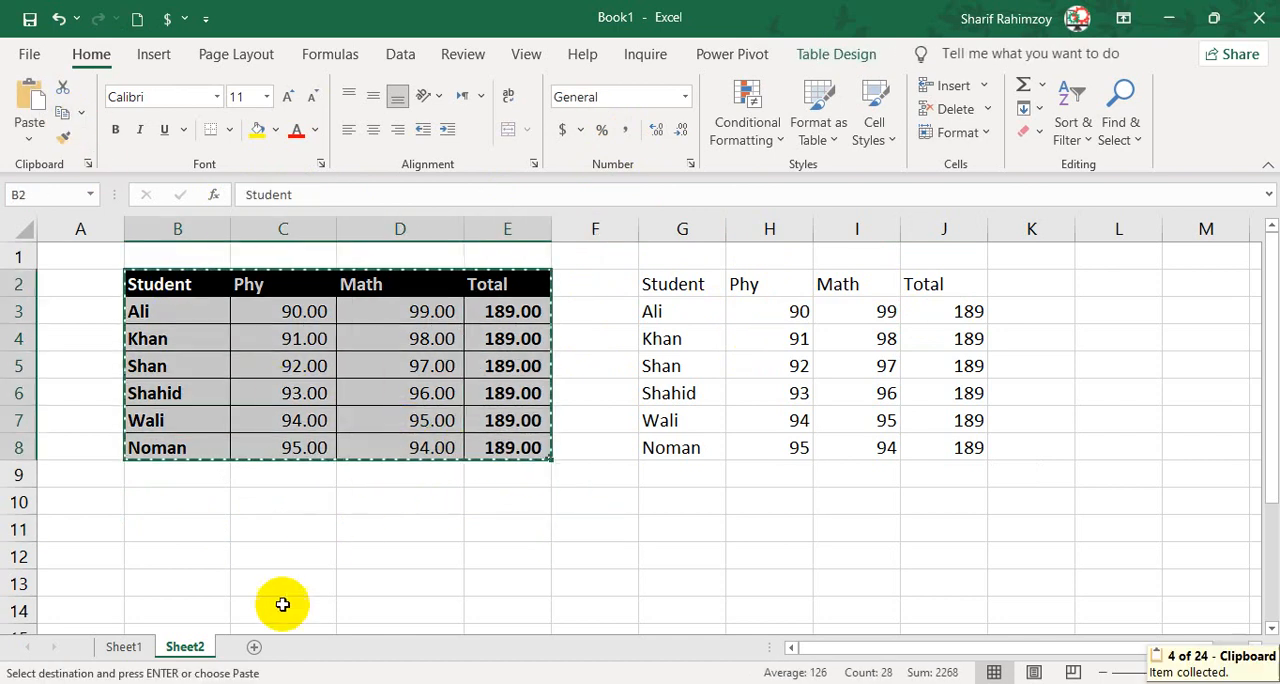
click(254, 647)
click(117, 266)
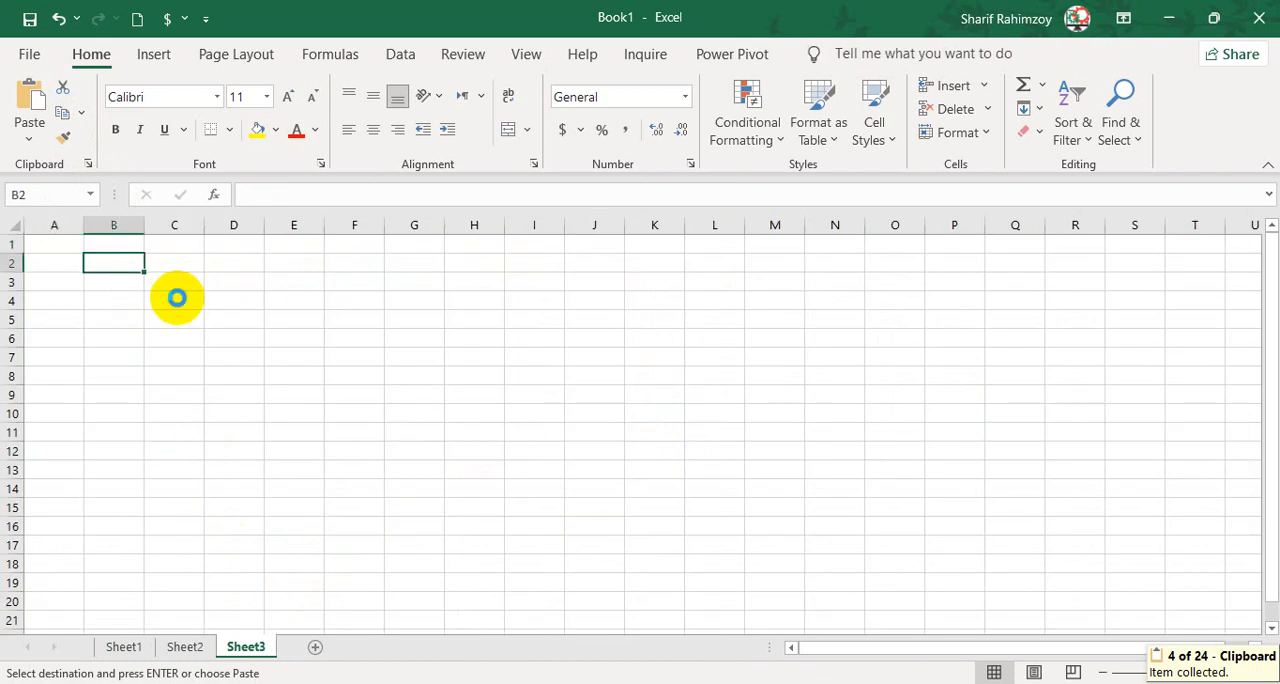
scroll(176, 305, up, 3)
click(30, 136)
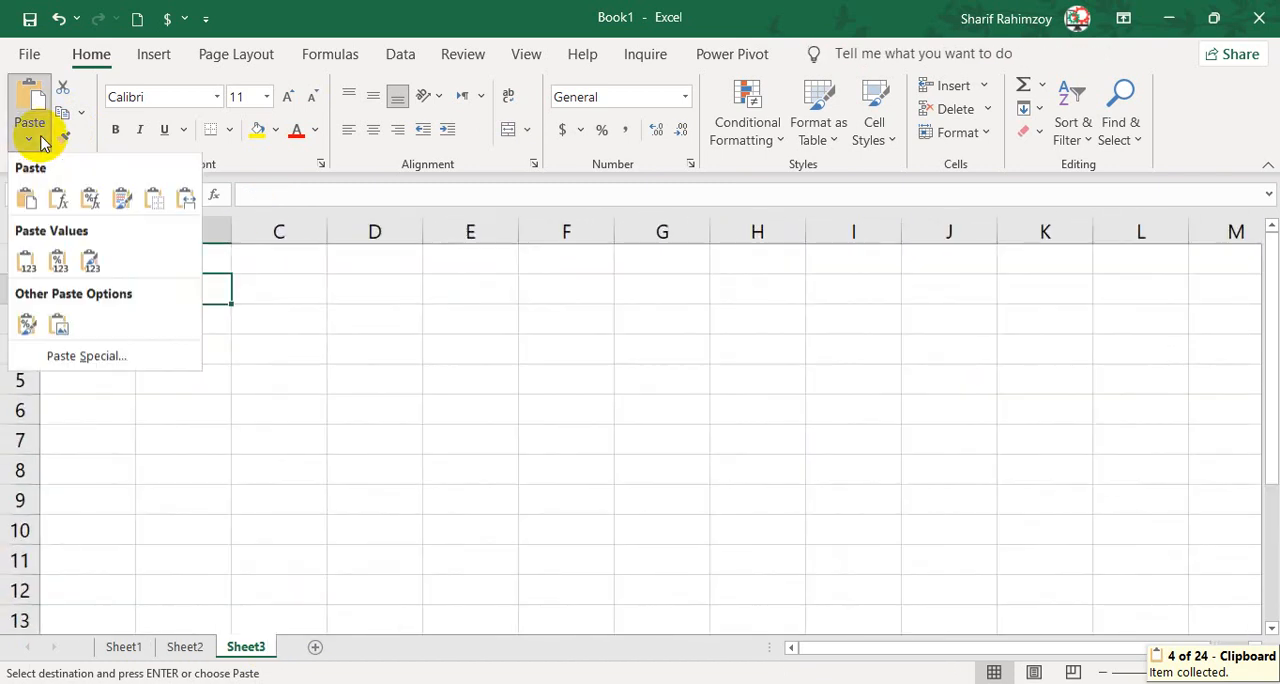
click(92, 203)
Check the Total formula in E3 of the pasted table and compare the result with the pasted tables on Sheet1 and Sheet2.
click(475, 320)
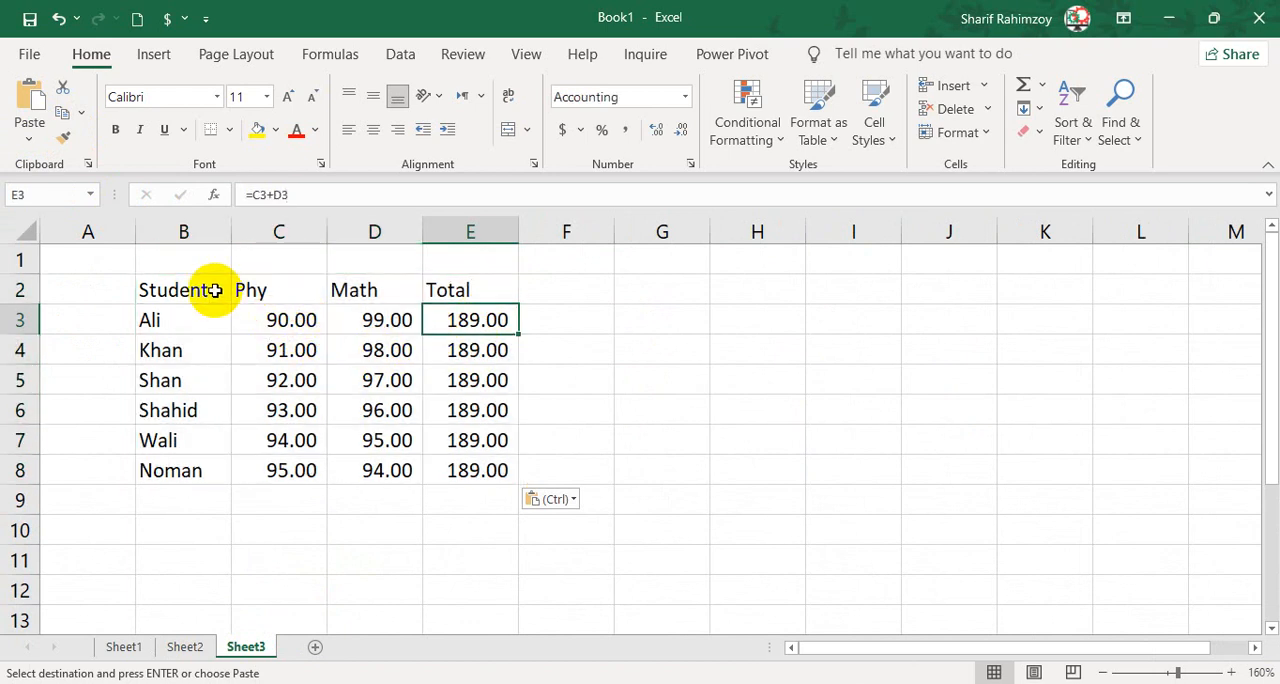
drag(214, 289, 451, 457)
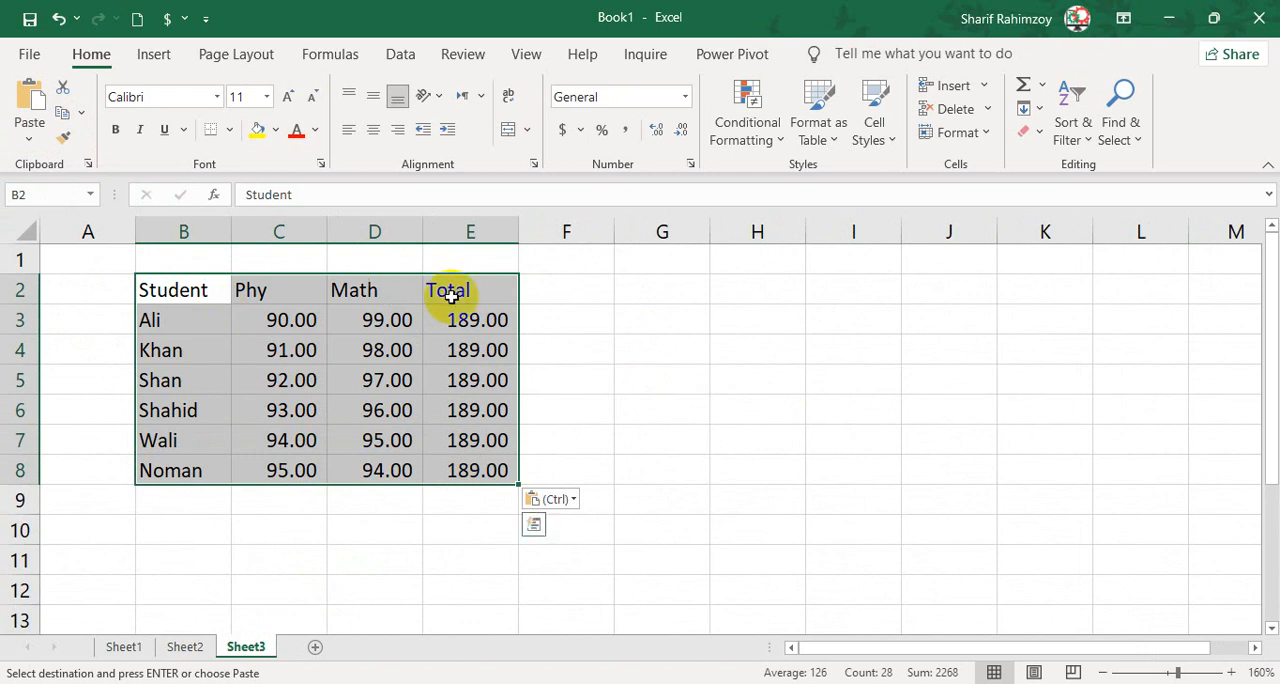
click(124, 646)
drag(614, 278, 808, 446)
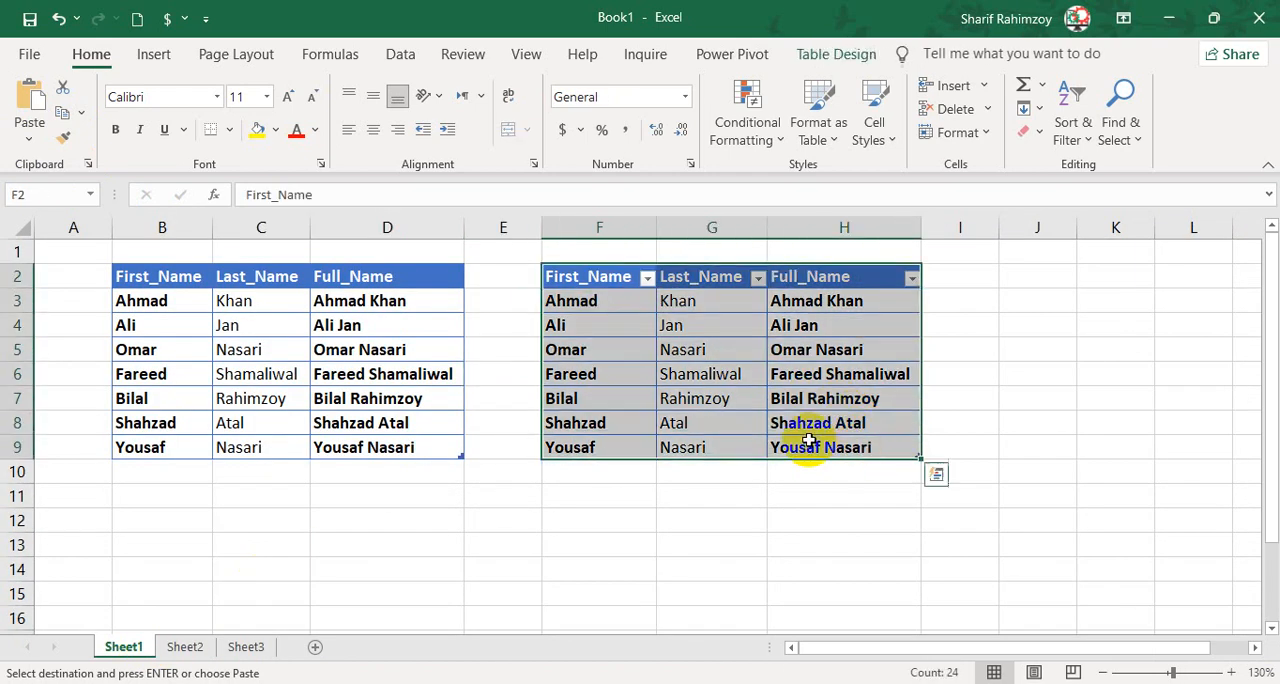
click(185, 646)
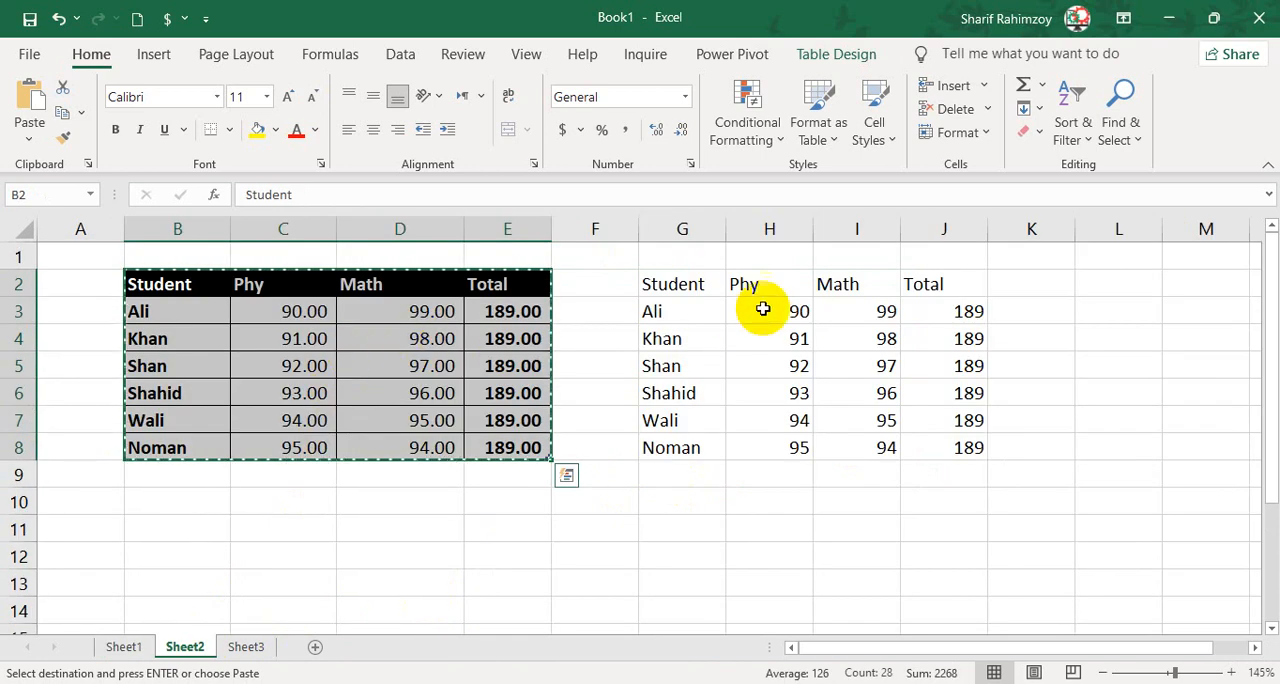
click(922, 312)
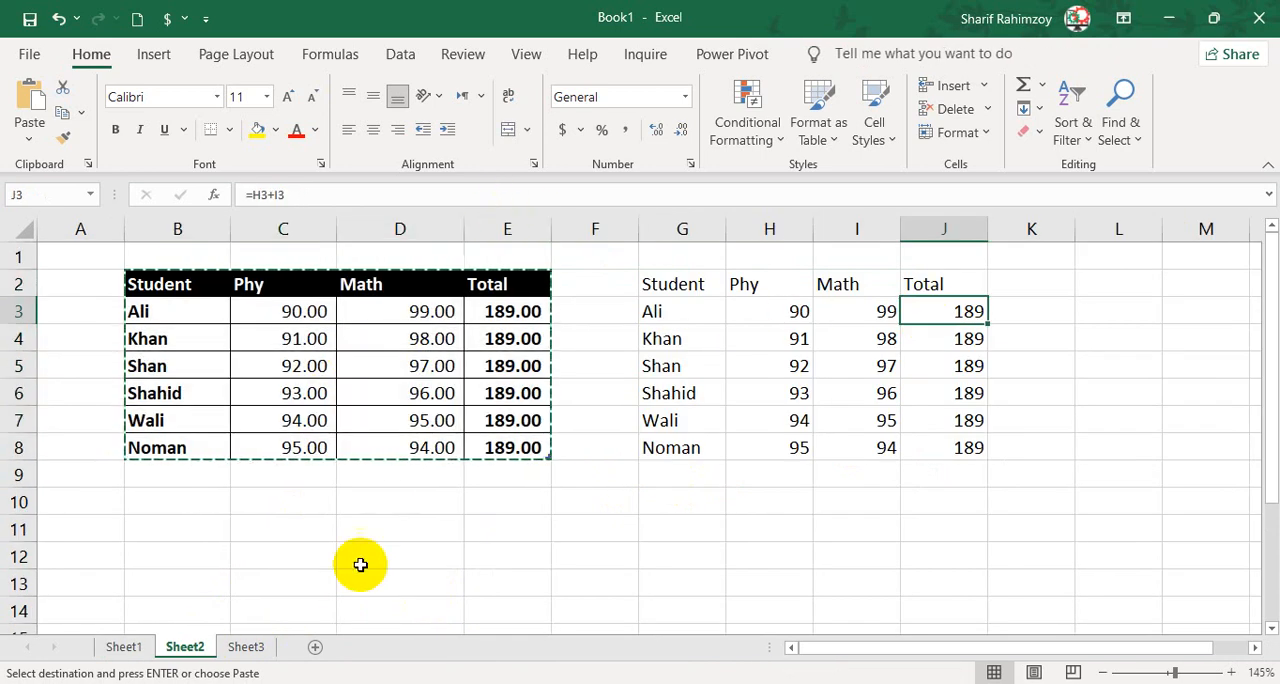
Examine the number formatting of the Phy marks in C3:C4 and the totals in E3:E8 on Sheet3.
click(246, 647)
key(ctrl+v)
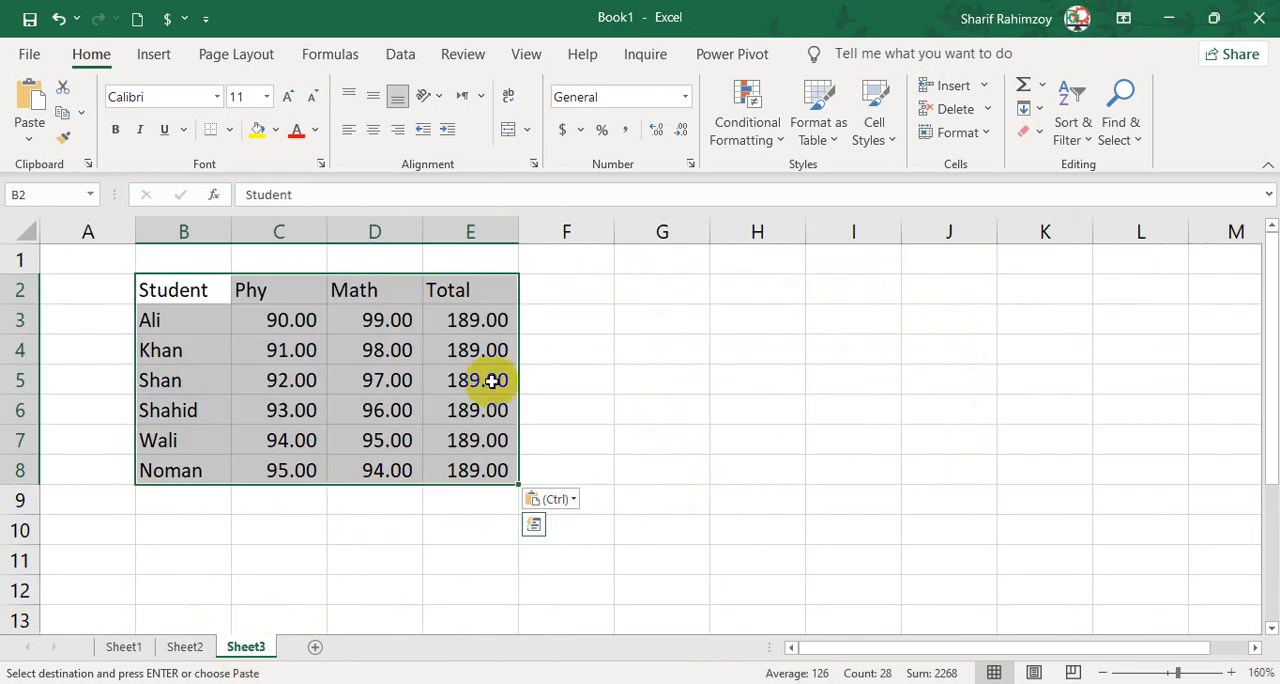
click(476, 322)
click(301, 322)
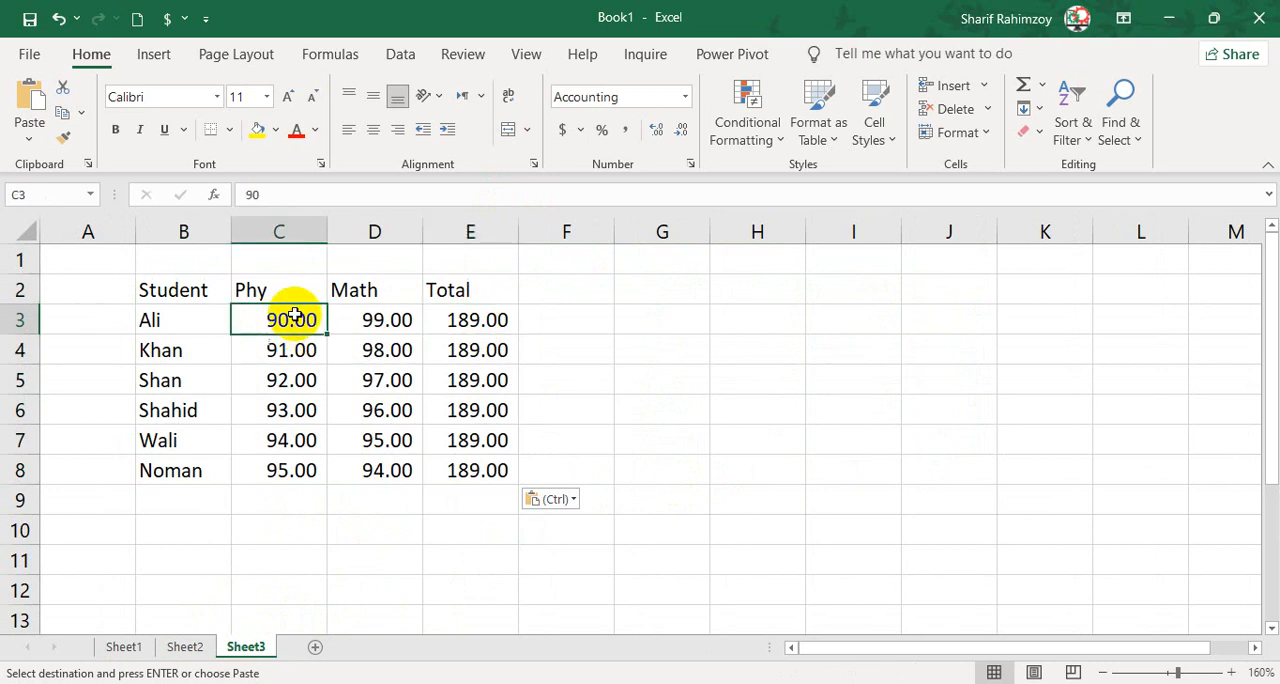
click(292, 347)
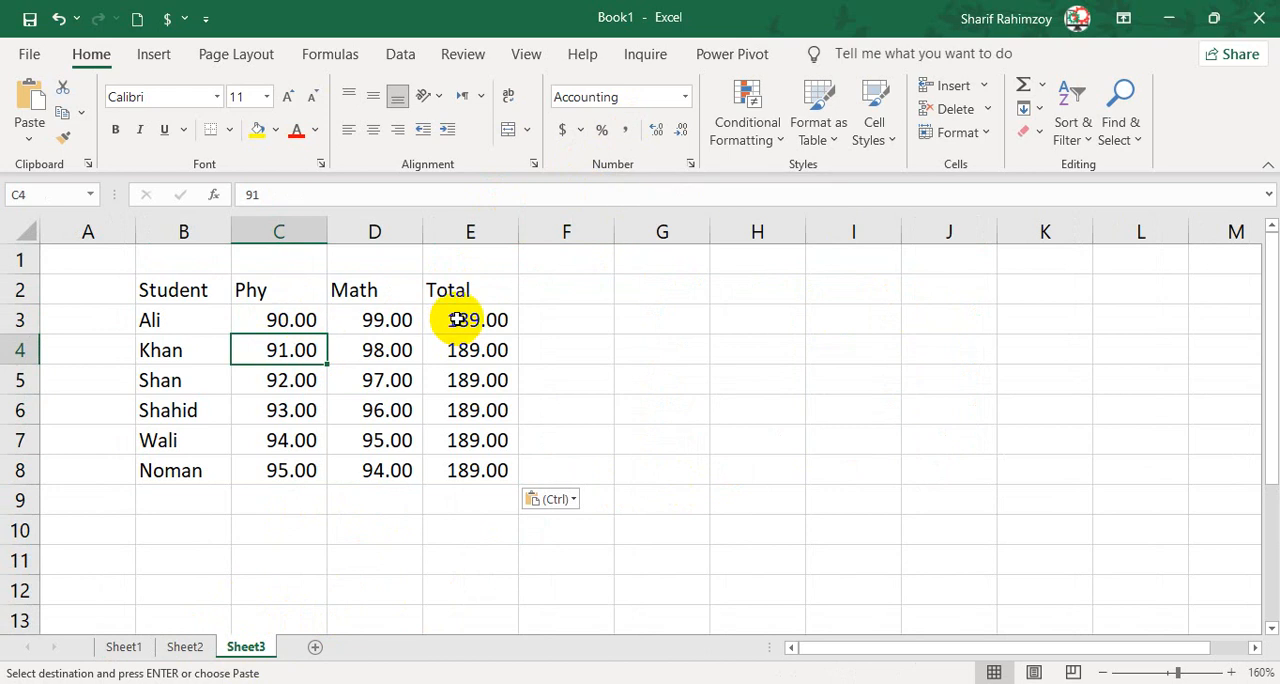
drag(455, 320, 474, 466)
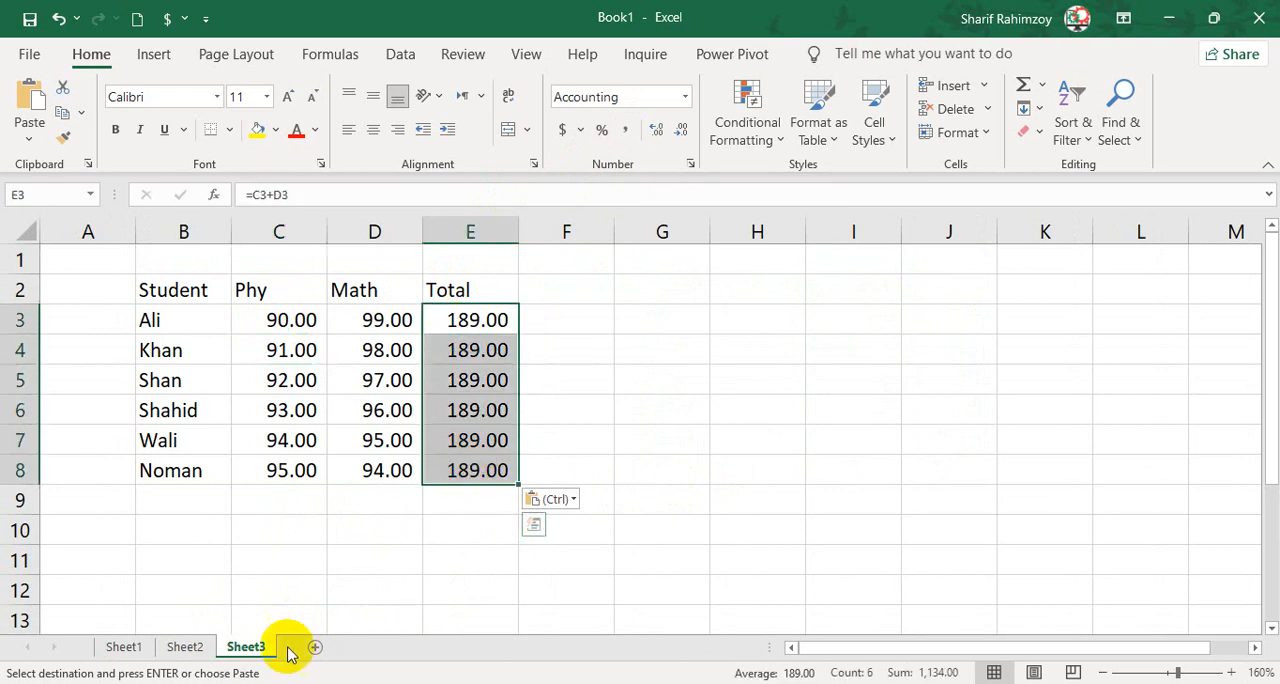
Paste the copied marks table at G2 on Sheet3 with the Keep Source Formatting option.
click(190, 648)
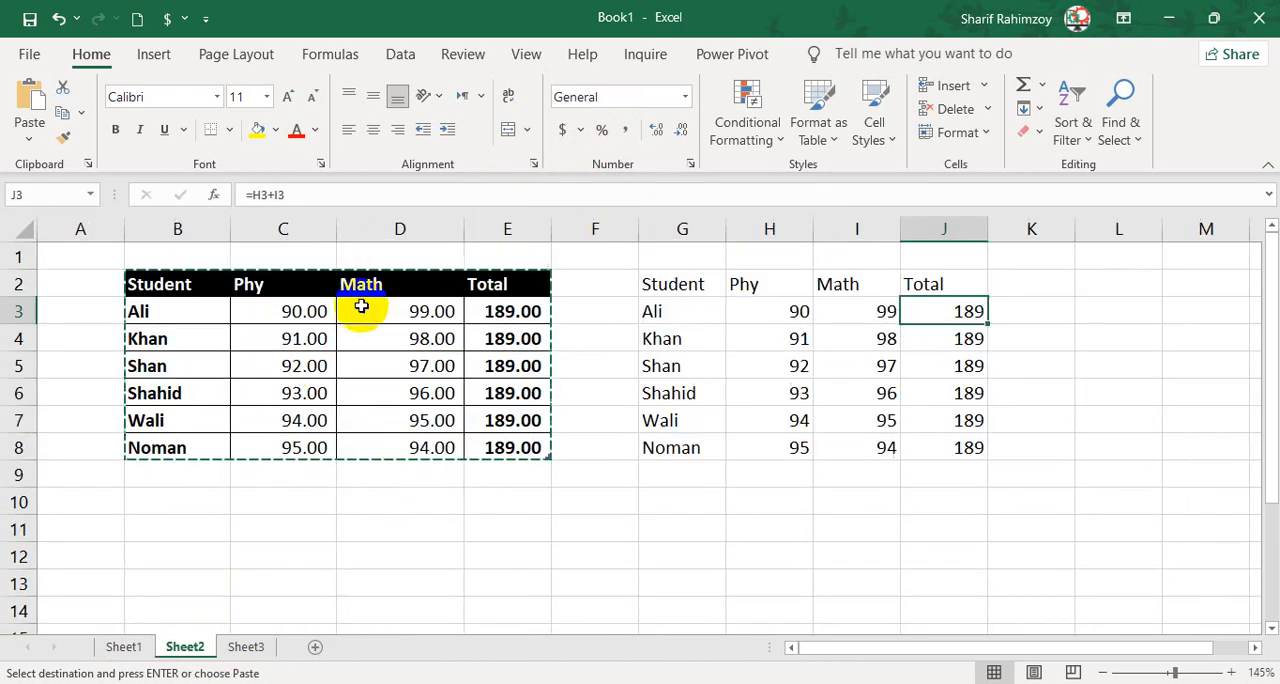
click(258, 646)
click(651, 286)
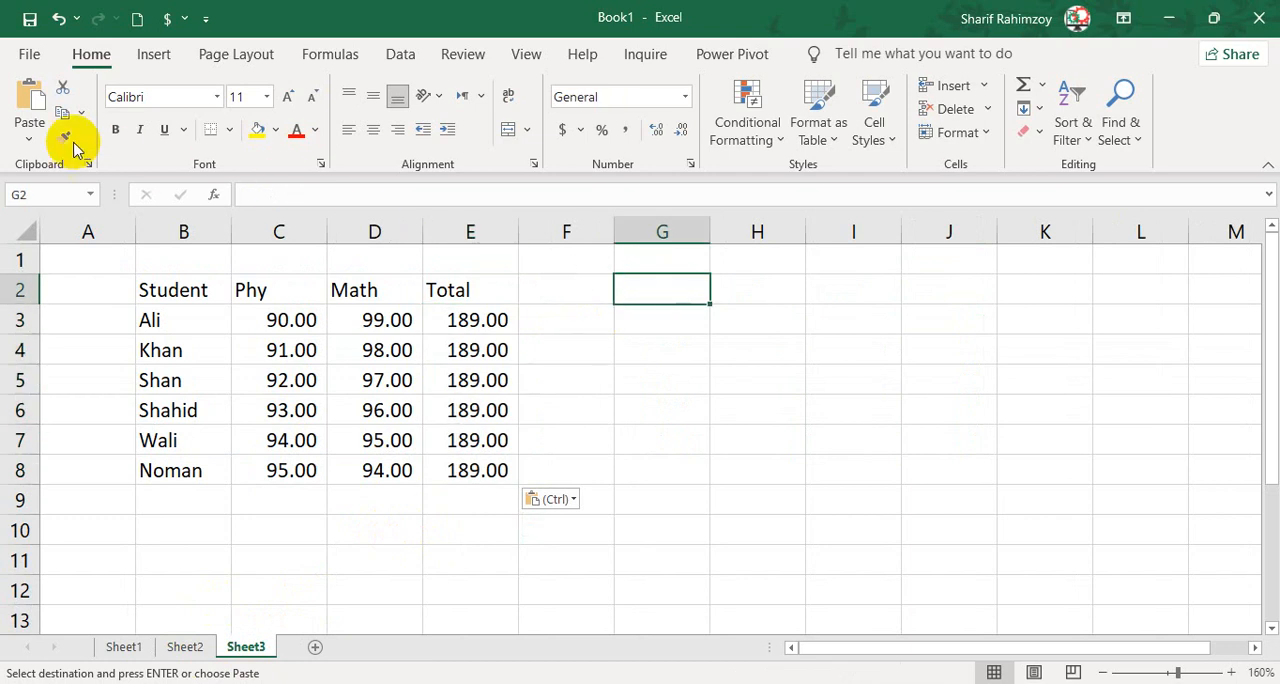
click(30, 138)
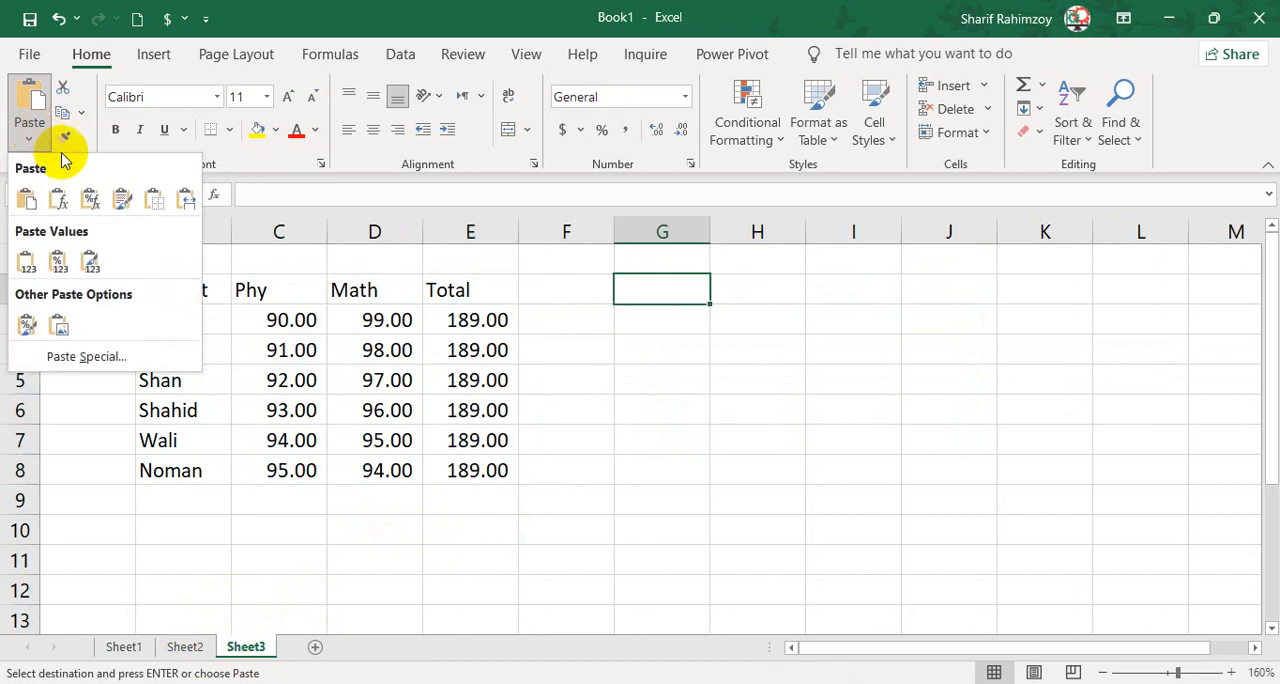
click(120, 200)
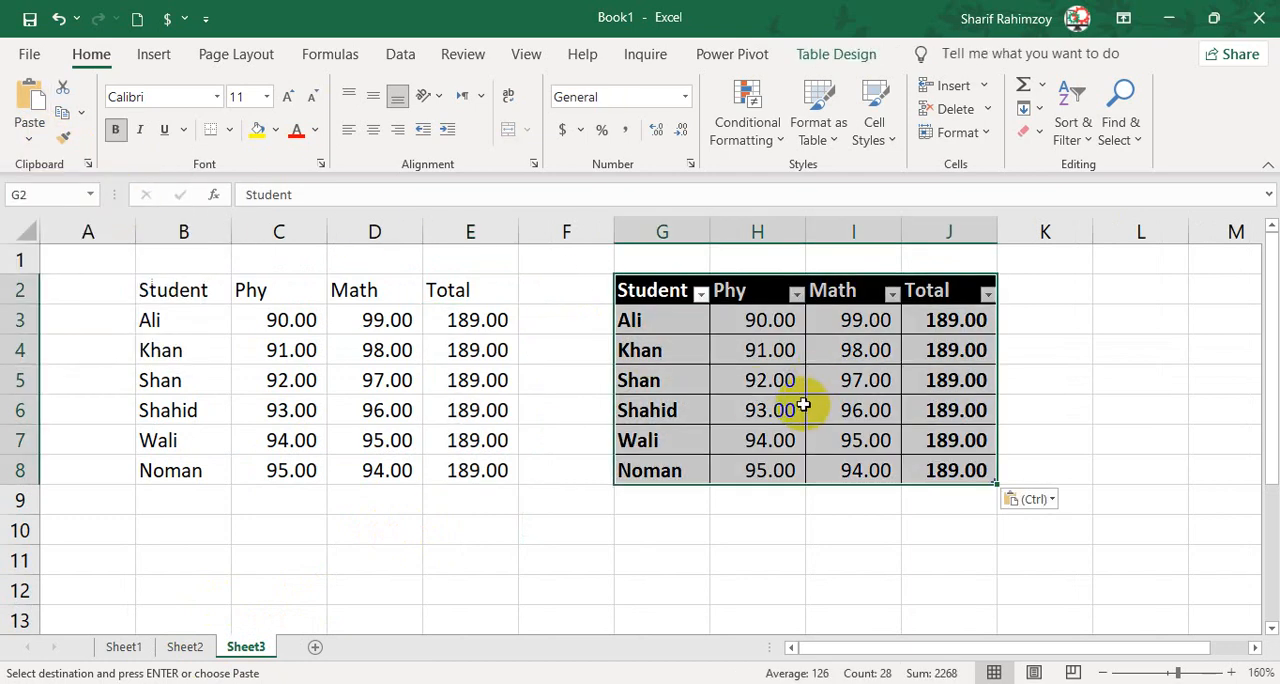
Check the Total formula in J3 and examine the formatting of the pasted table G2:J8.
click(968, 316)
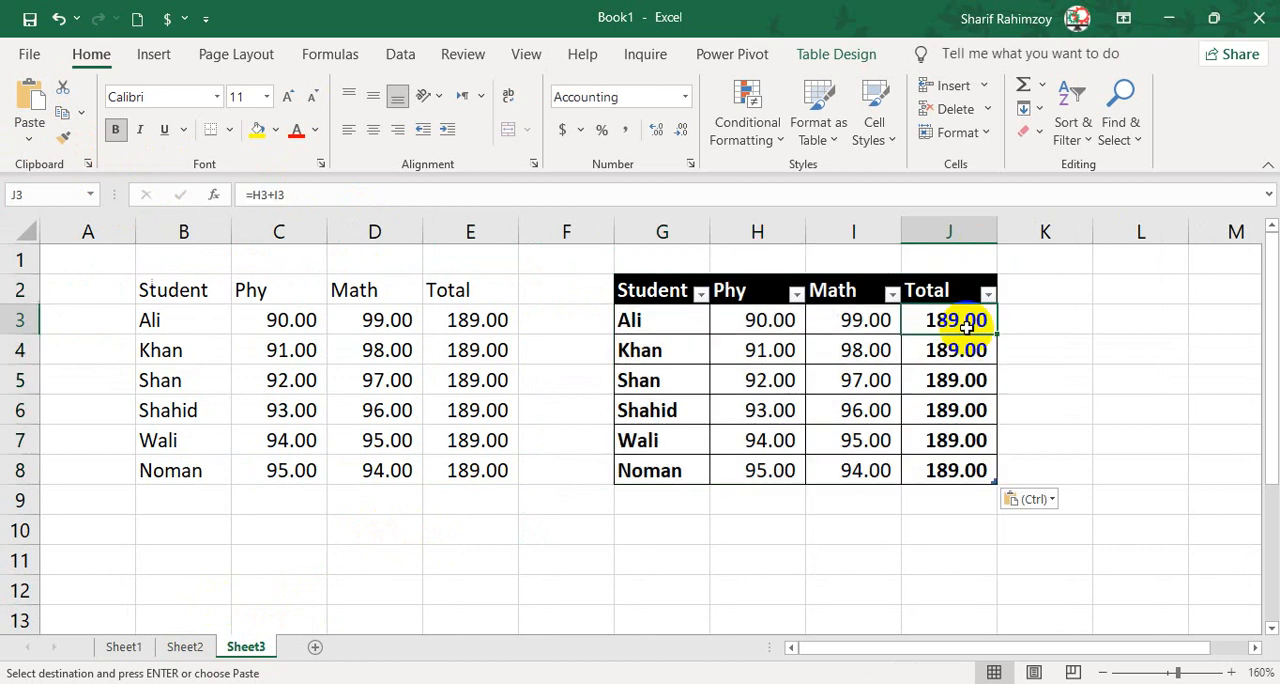
click(249, 195)
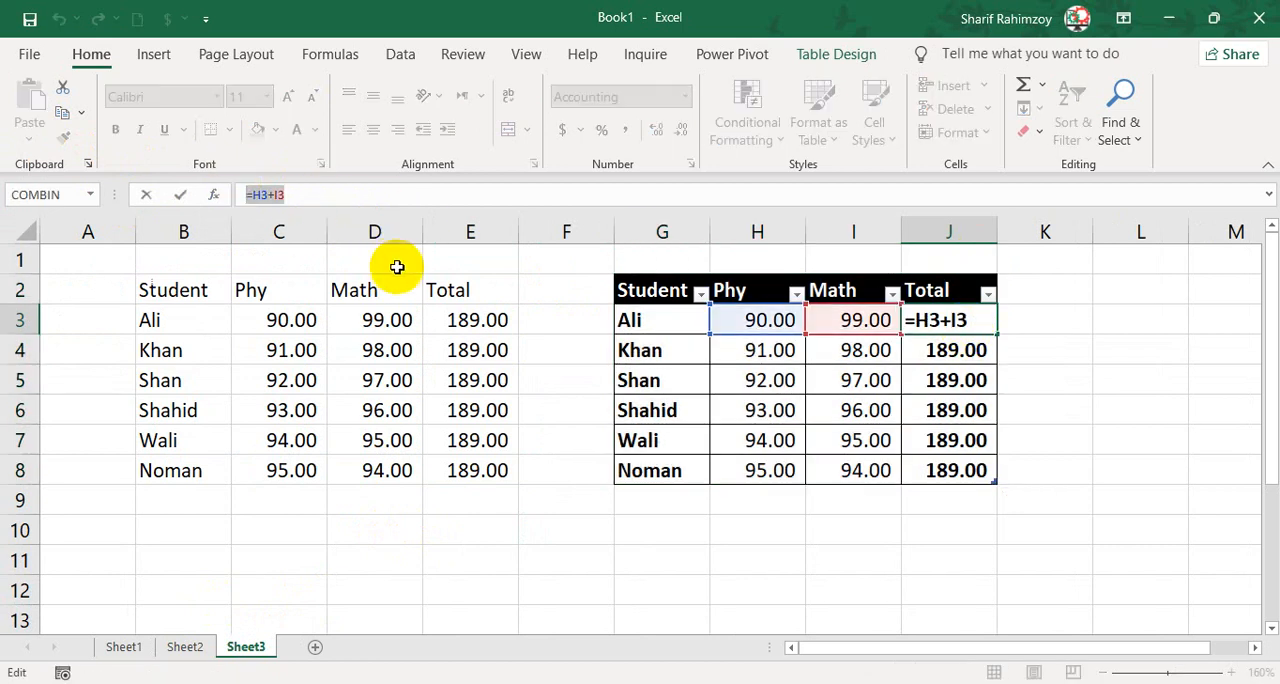
key(Return)
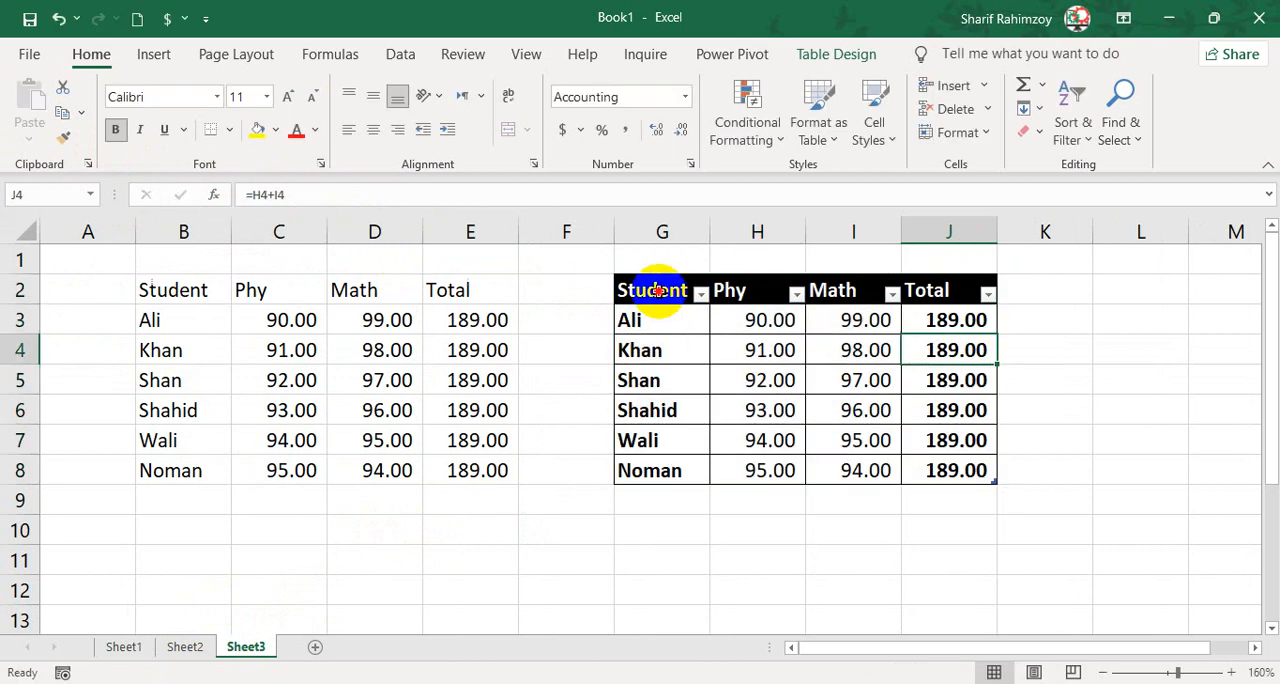
drag(657, 290, 943, 471)
click(1040, 376)
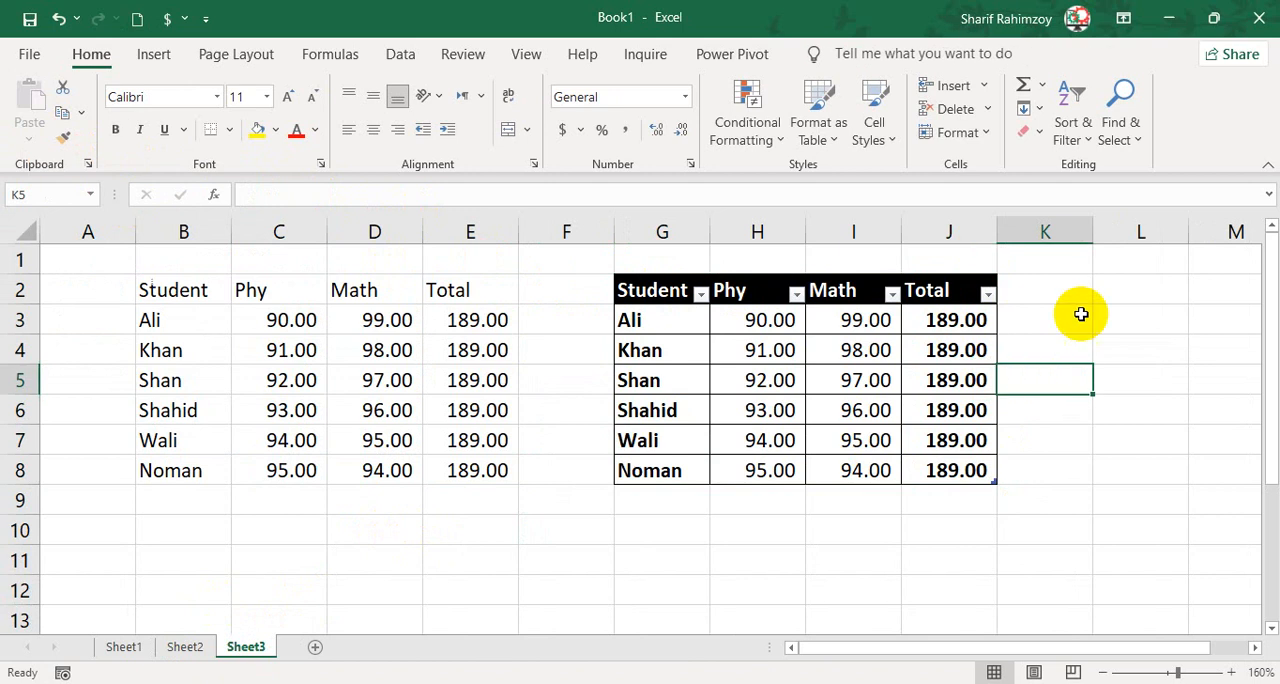
Add a new sheet, then copy the marks table B2:E8 from Sheet2 and paste it at B2 there with the No Borders option.
click(313, 651)
click(102, 264)
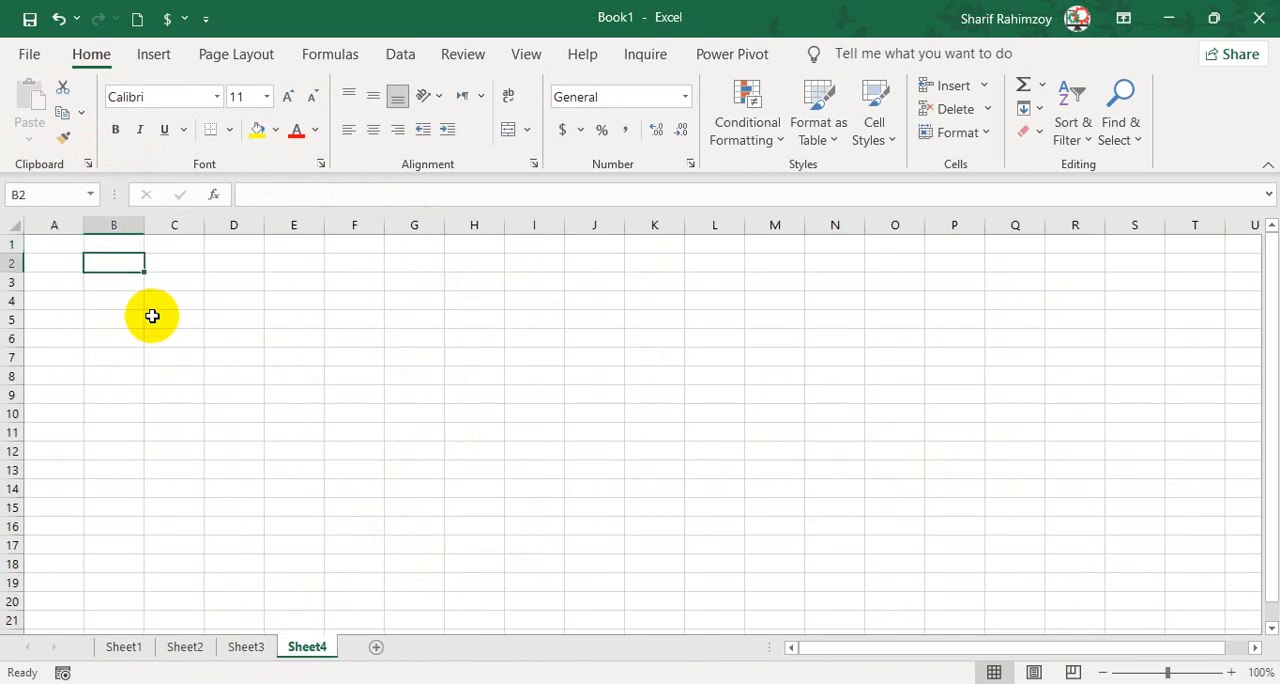
scroll(151, 314, up, 2)
click(185, 647)
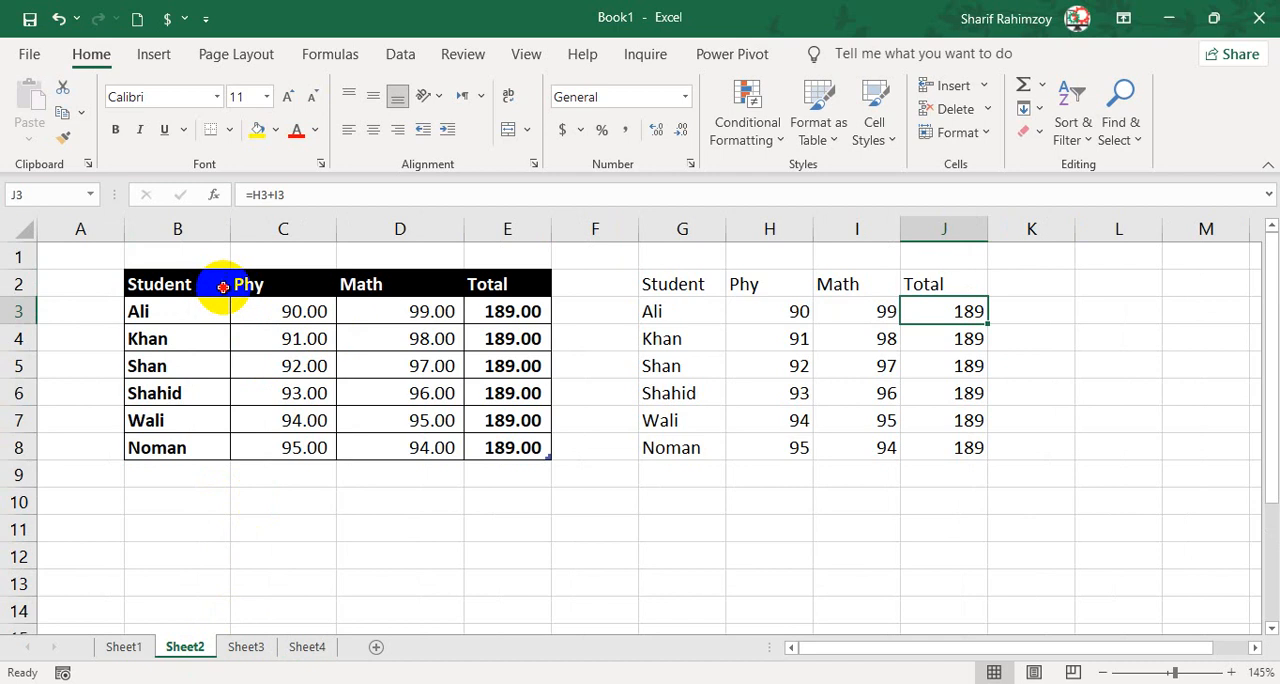
drag(222, 287, 503, 465)
key(ctrl+c)
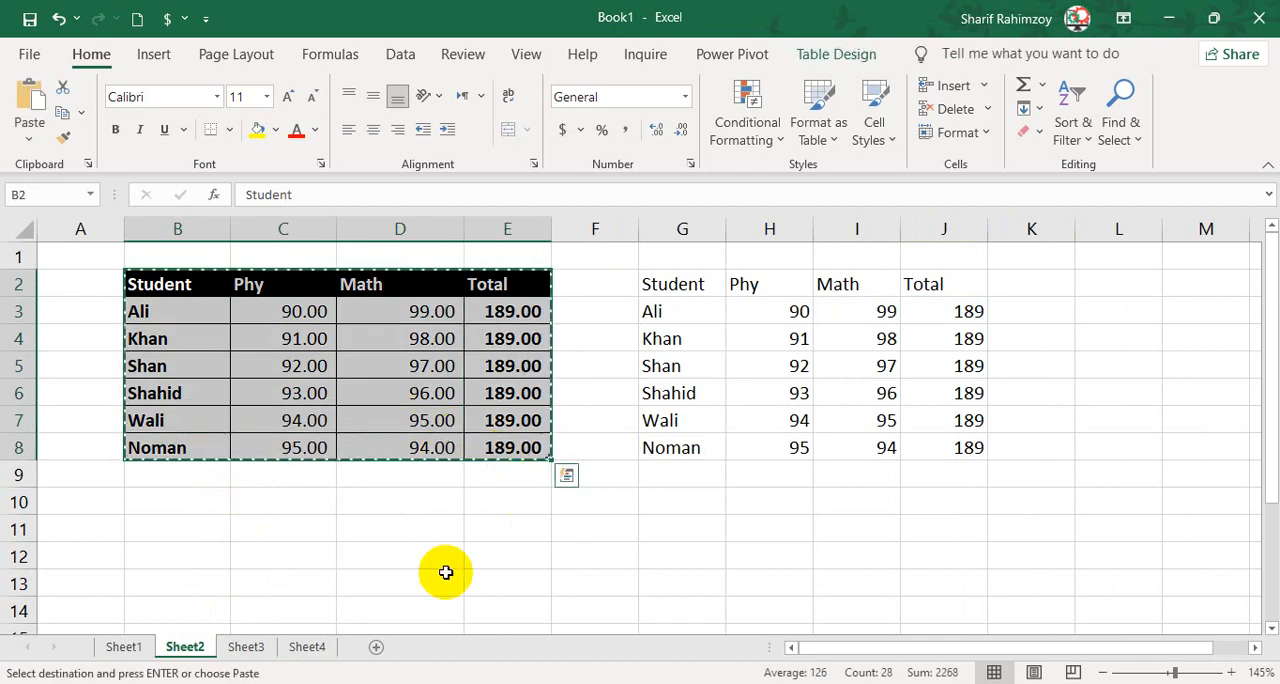
click(310, 647)
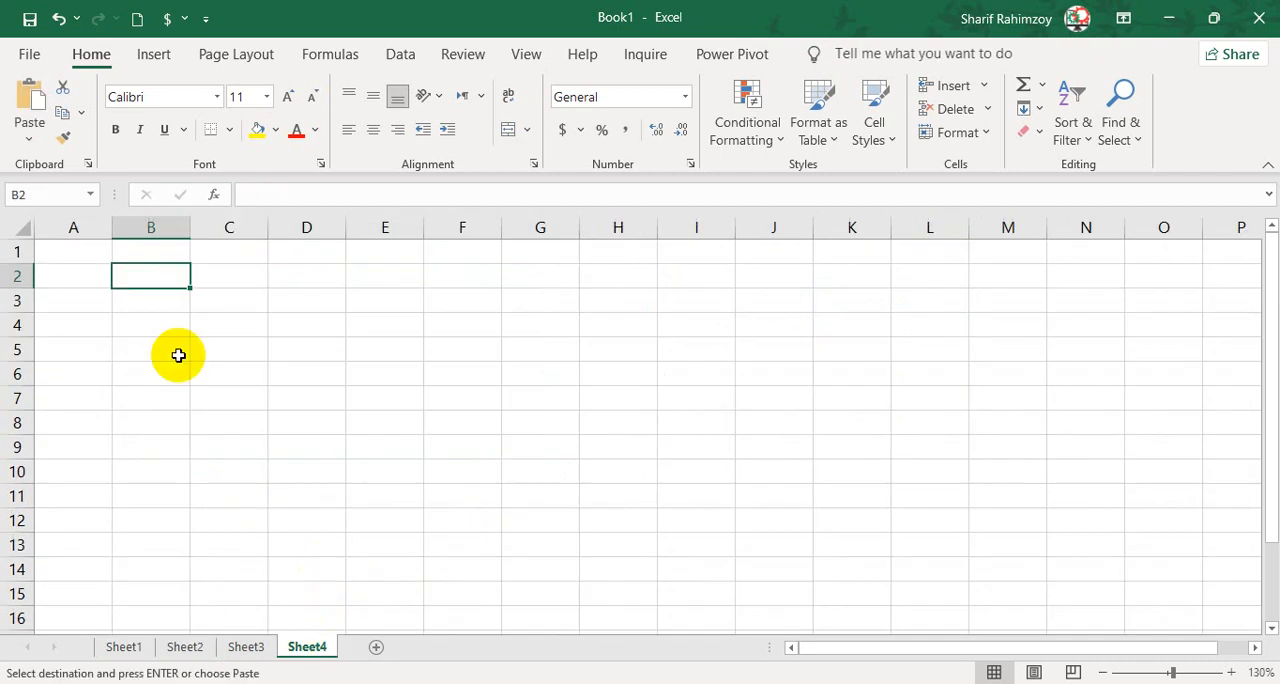
click(30, 138)
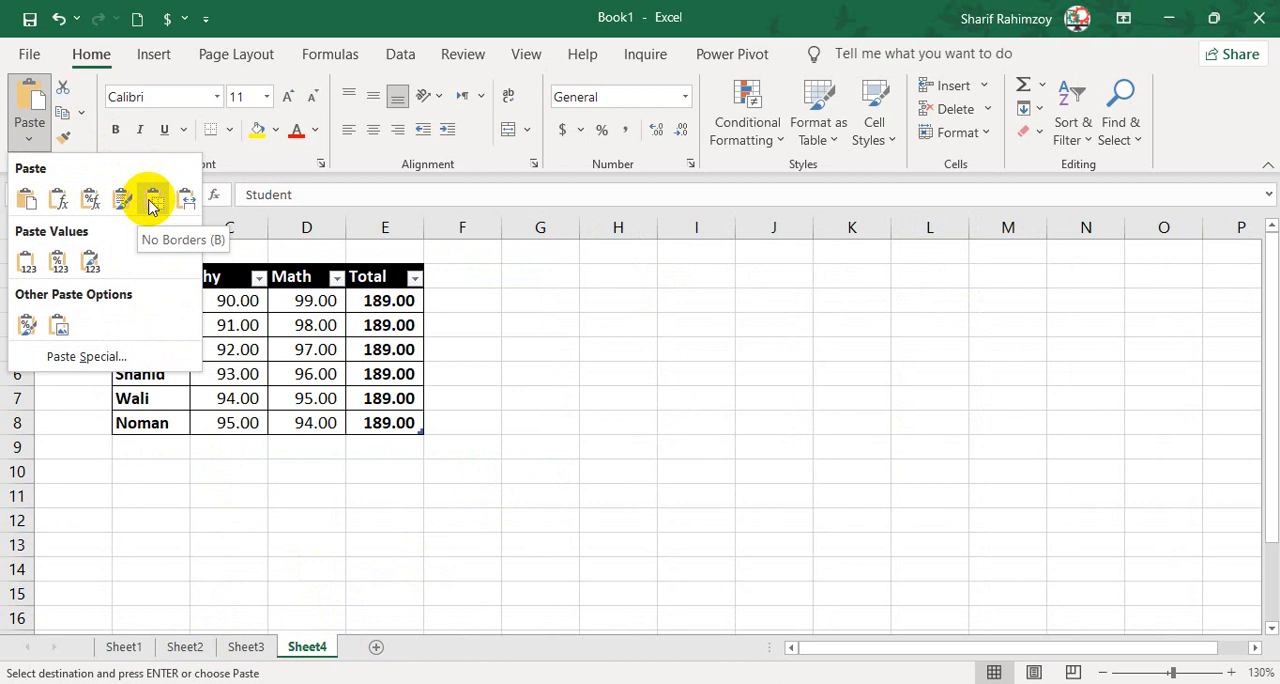
click(152, 203)
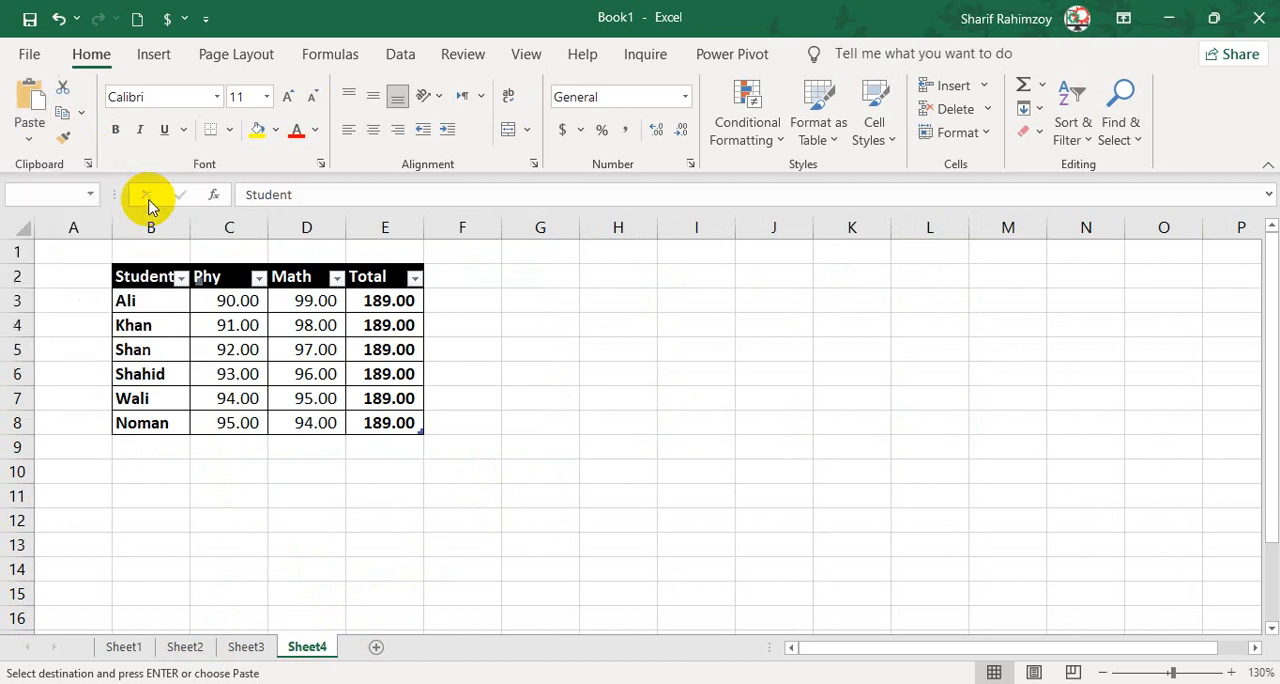
click(514, 418)
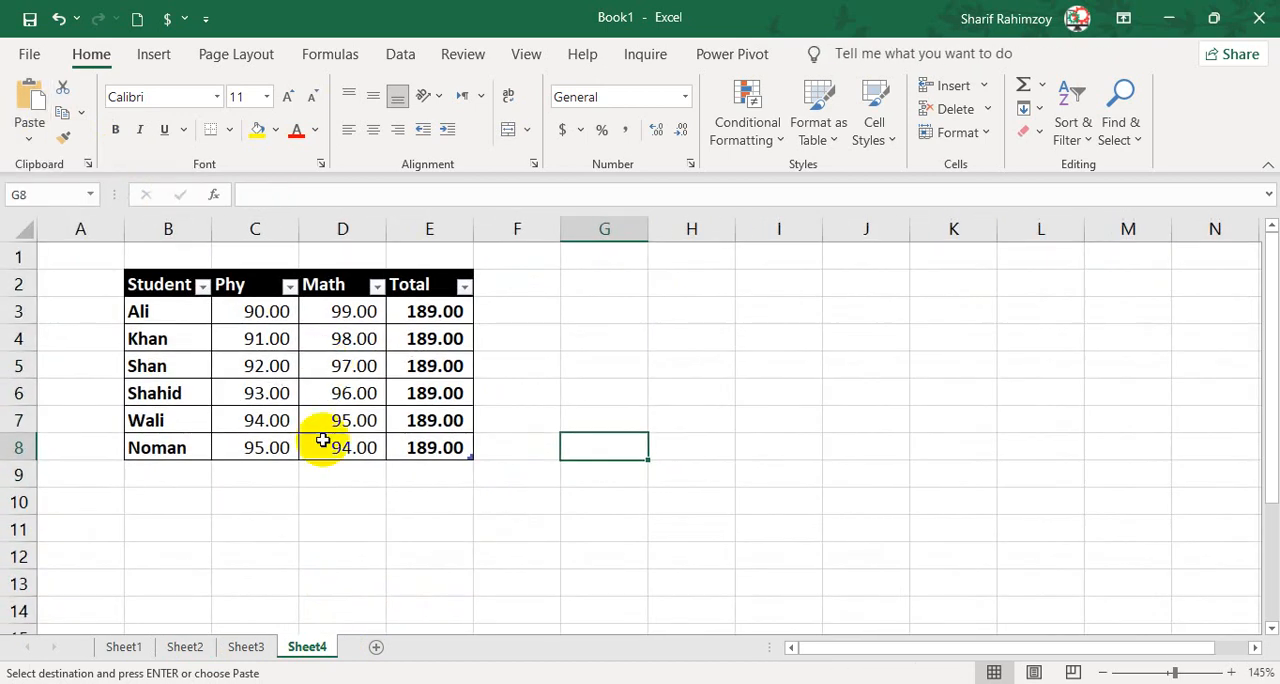
Apply All Borders to the plain marks table B2:E8 on Sheet3.
click(250, 647)
click(190, 647)
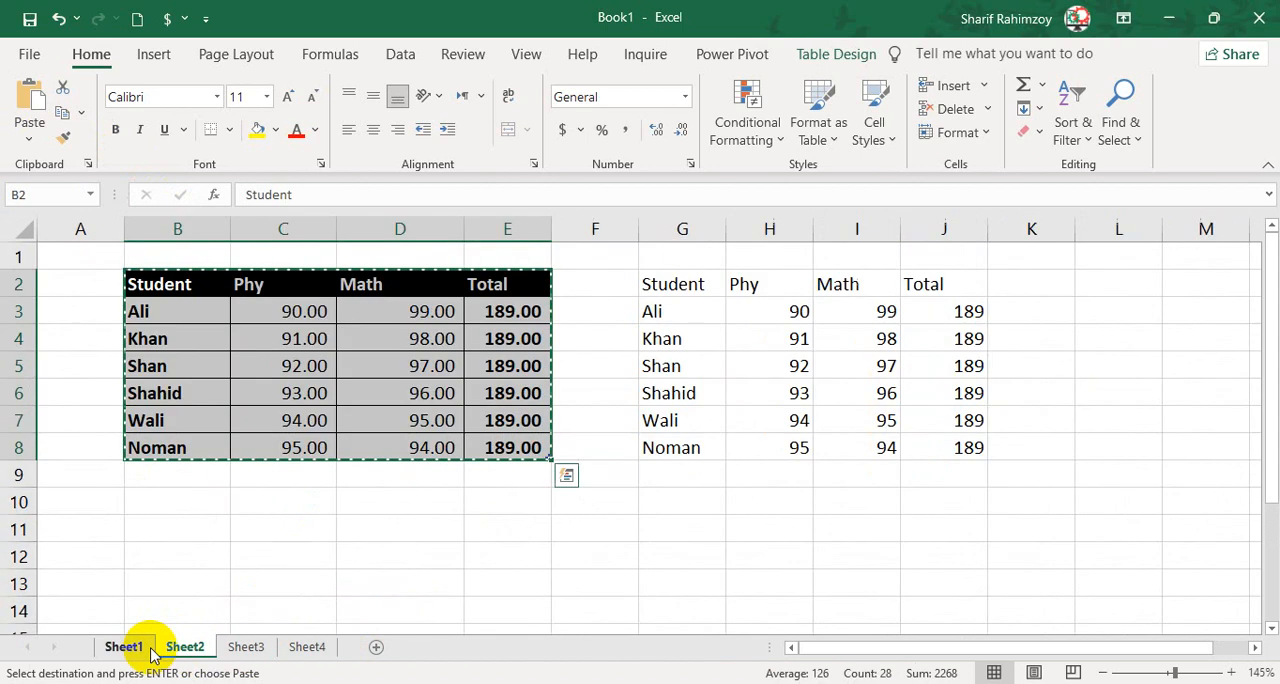
click(246, 647)
click(185, 297)
drag(185, 297, 500, 466)
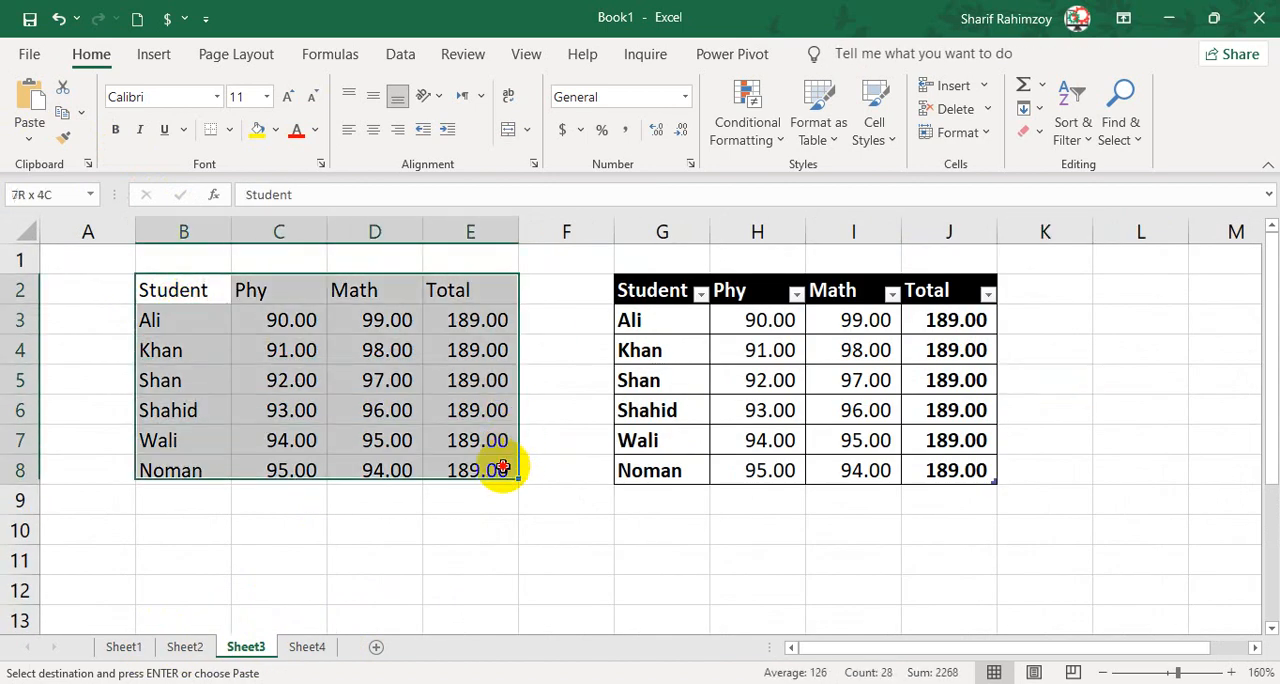
click(229, 130)
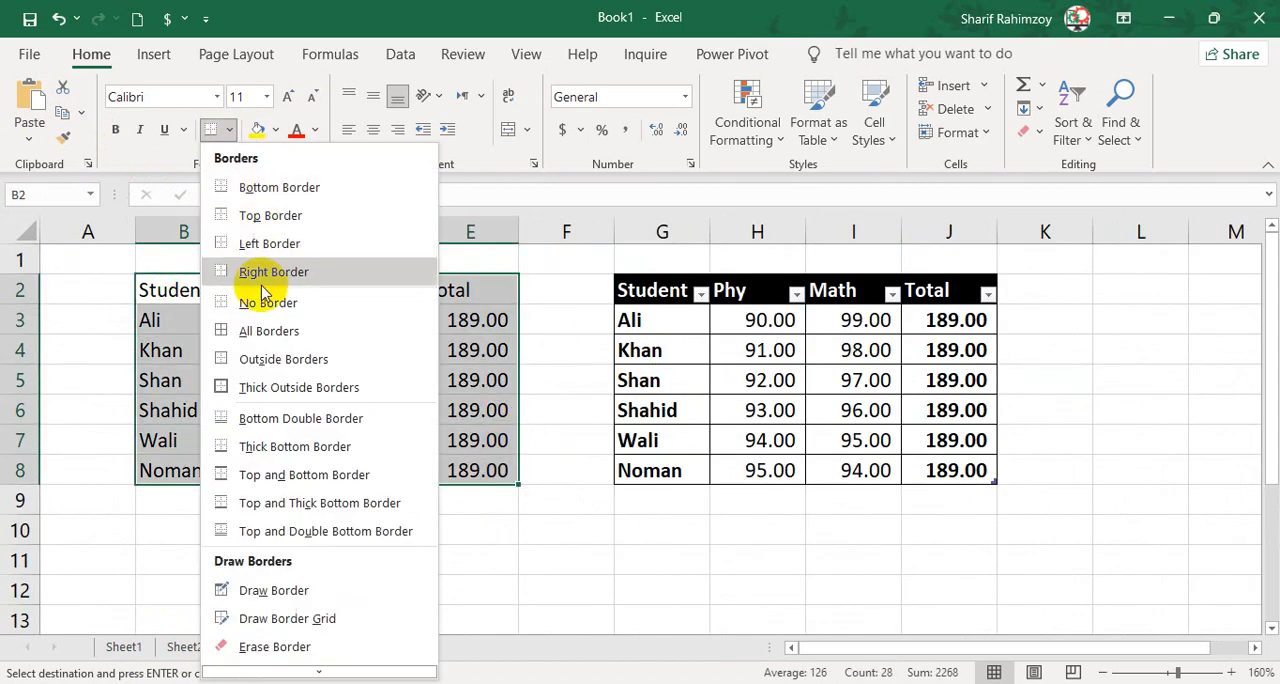
click(262, 330)
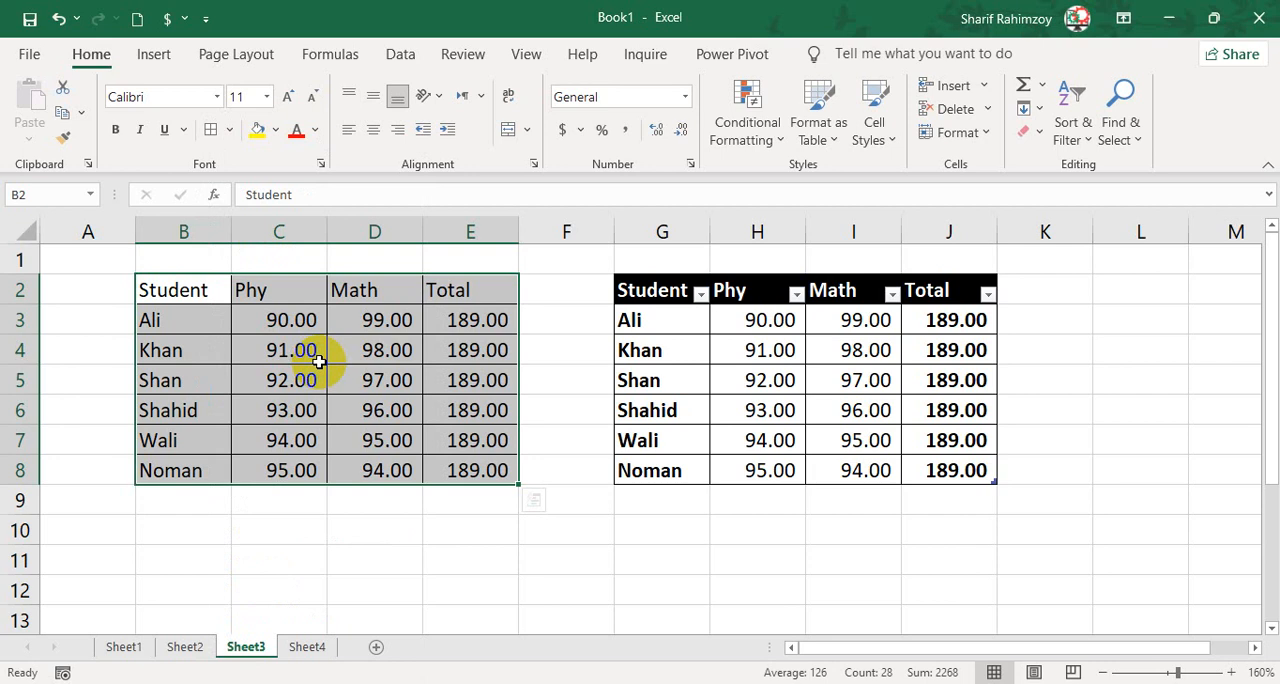
Clear all contents and formatting from the marks table B2:E8 on Sheet4.
key(ctrl+c)
click(490, 528)
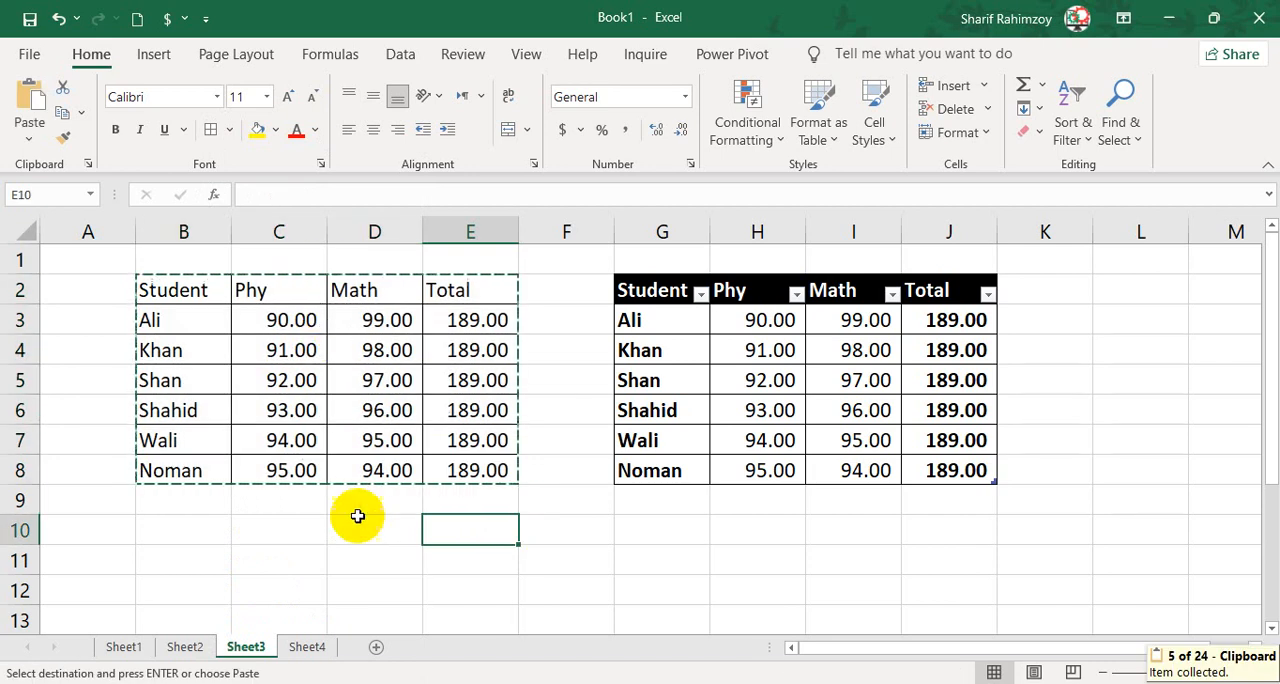
click(315, 645)
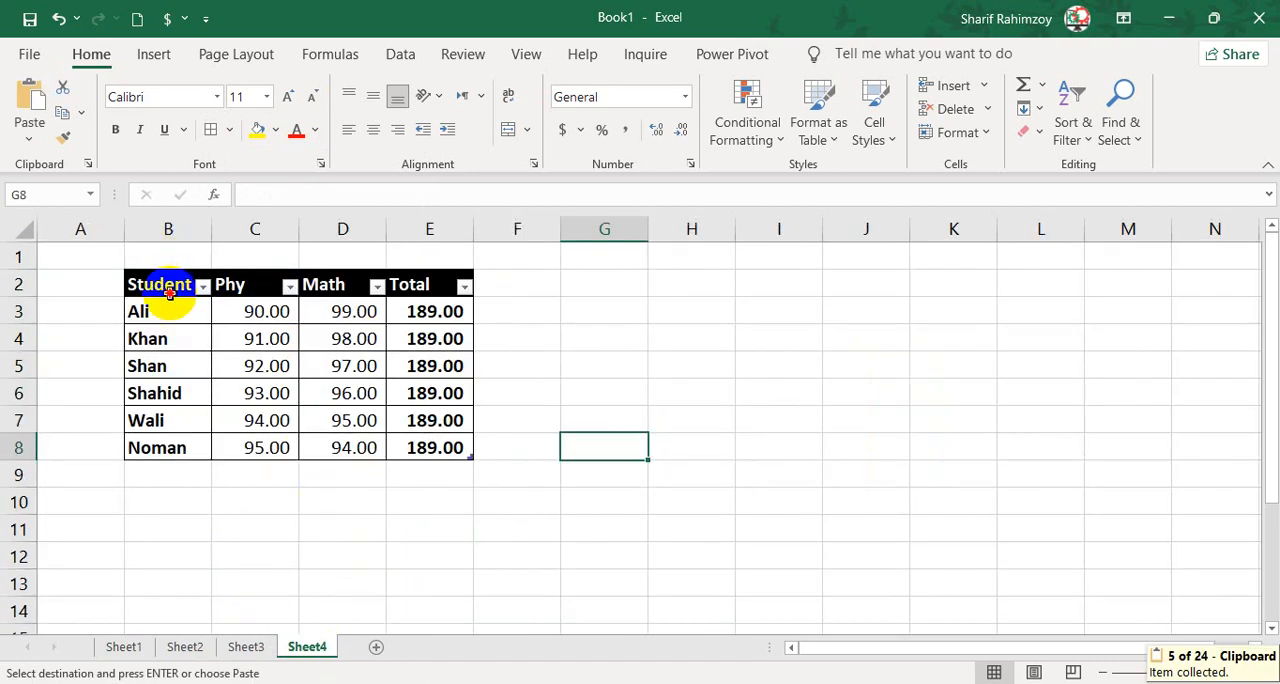
drag(168, 290, 411, 463)
click(1030, 132)
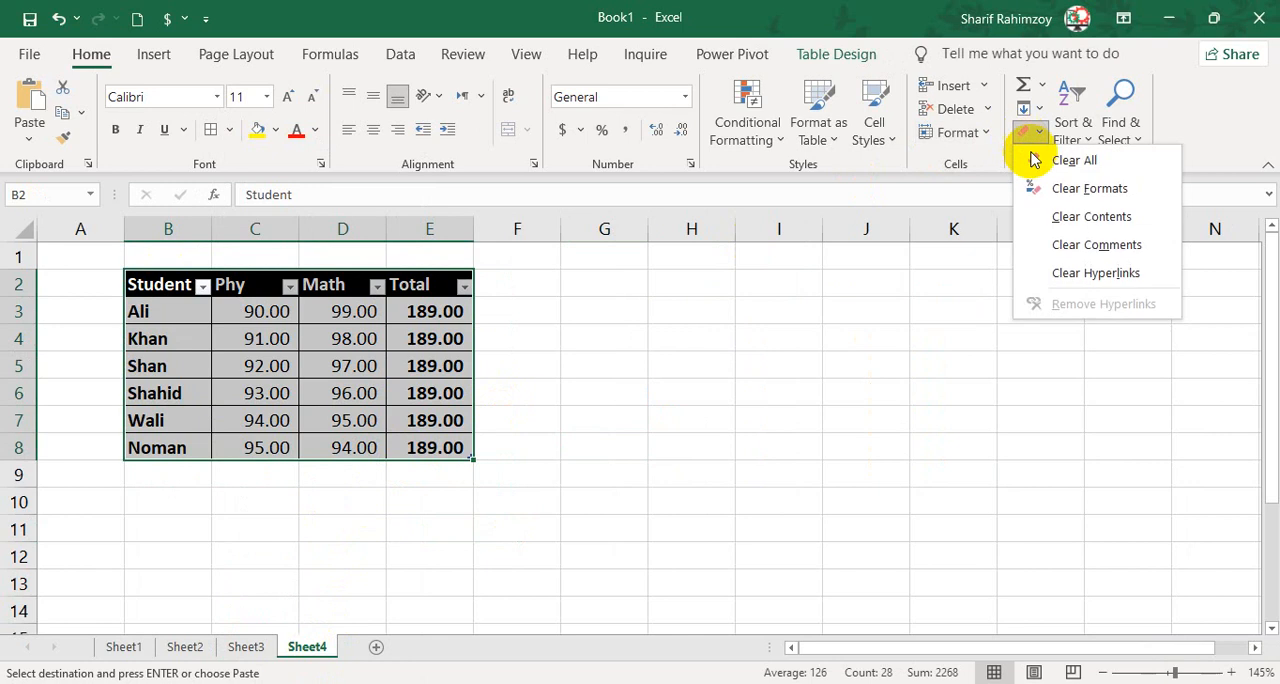
click(1034, 160)
click(620, 368)
Copy the bordered marks table B2:E8 from Sheet3 and paste it at B2 on Sheet4 with the No Borders option.
click(112, 290)
click(166, 280)
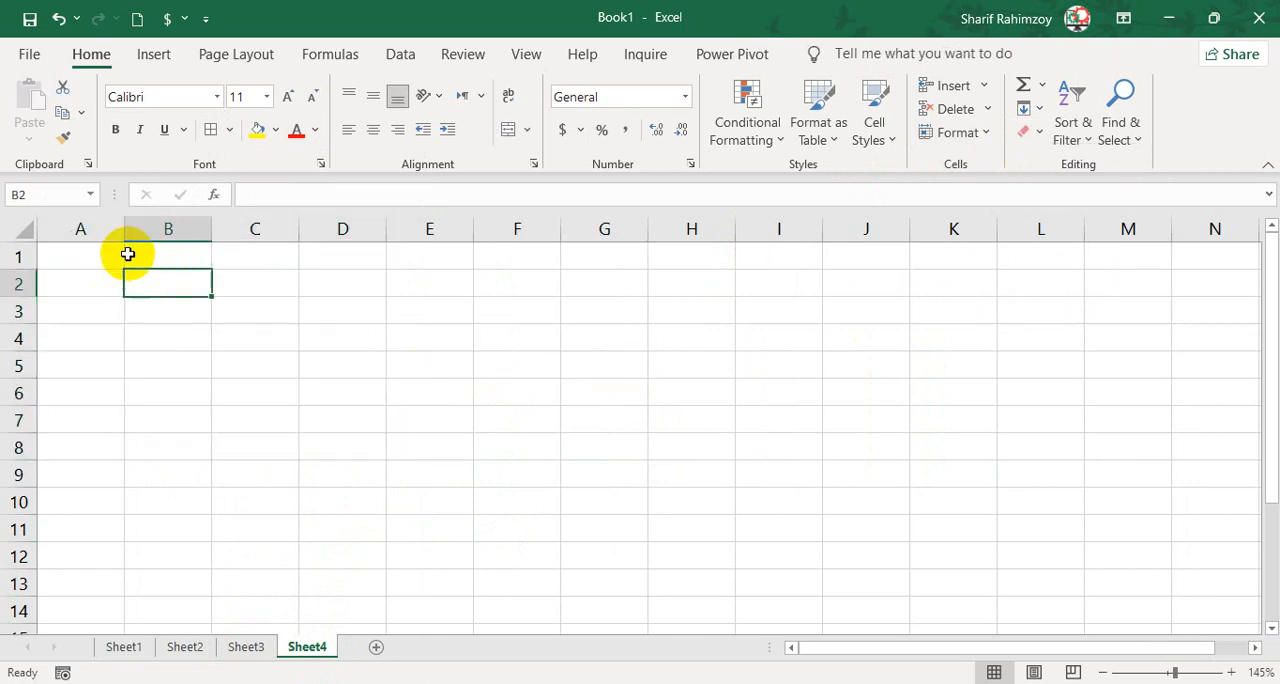
click(243, 646)
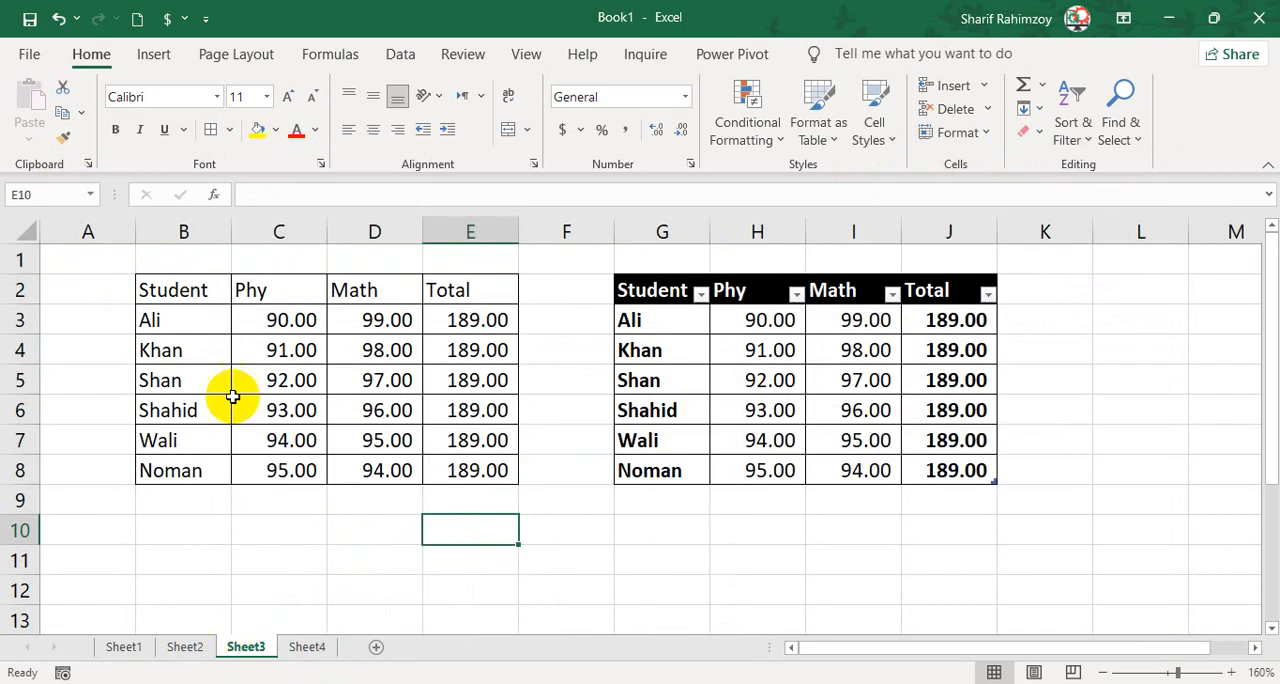
drag(205, 295, 472, 472)
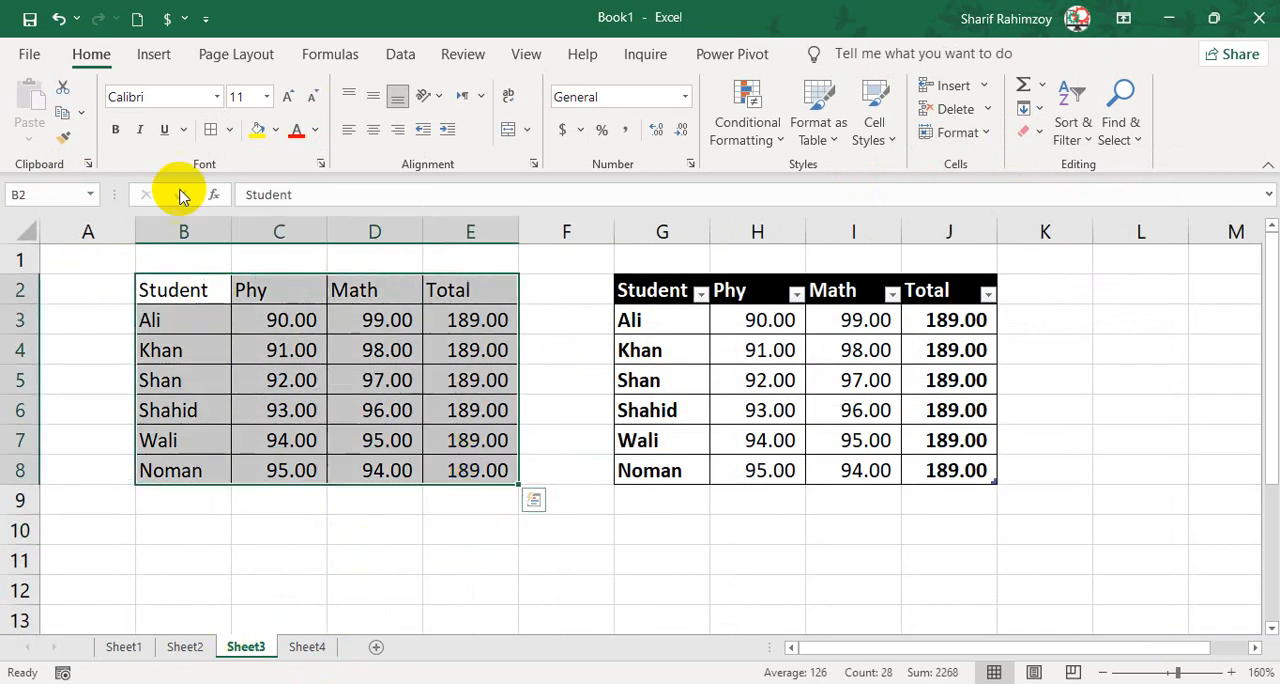
click(65, 118)
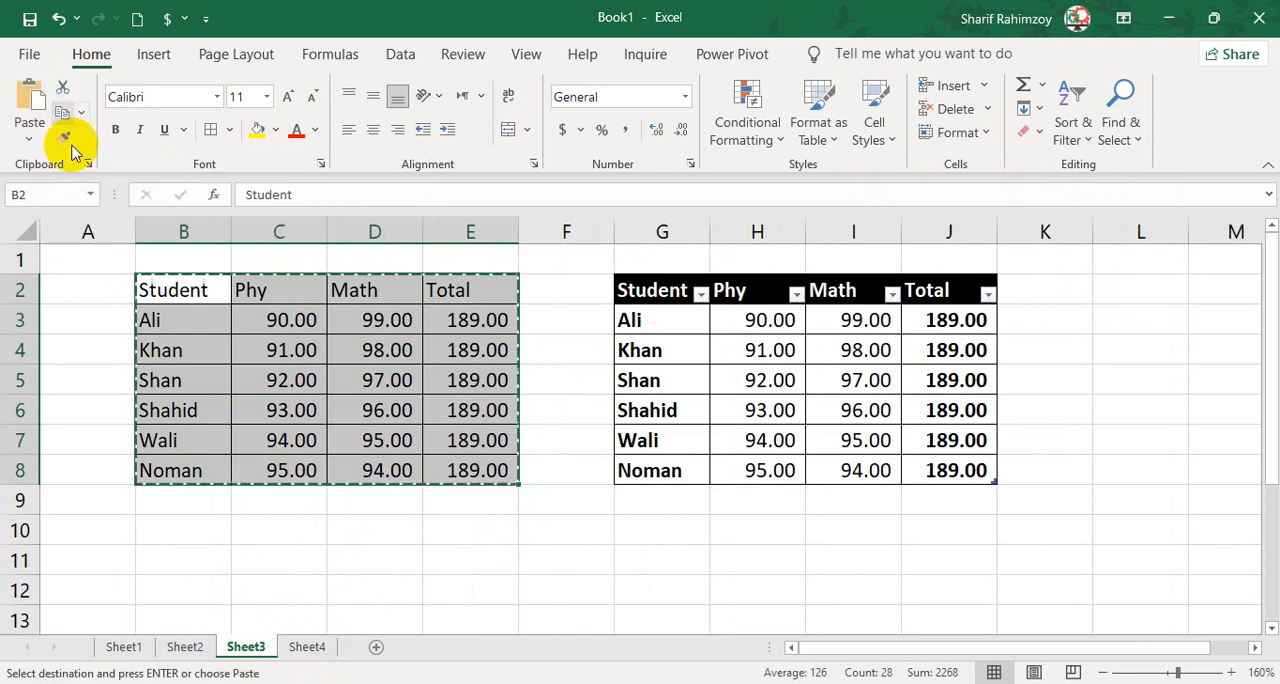
click(309, 646)
click(29, 138)
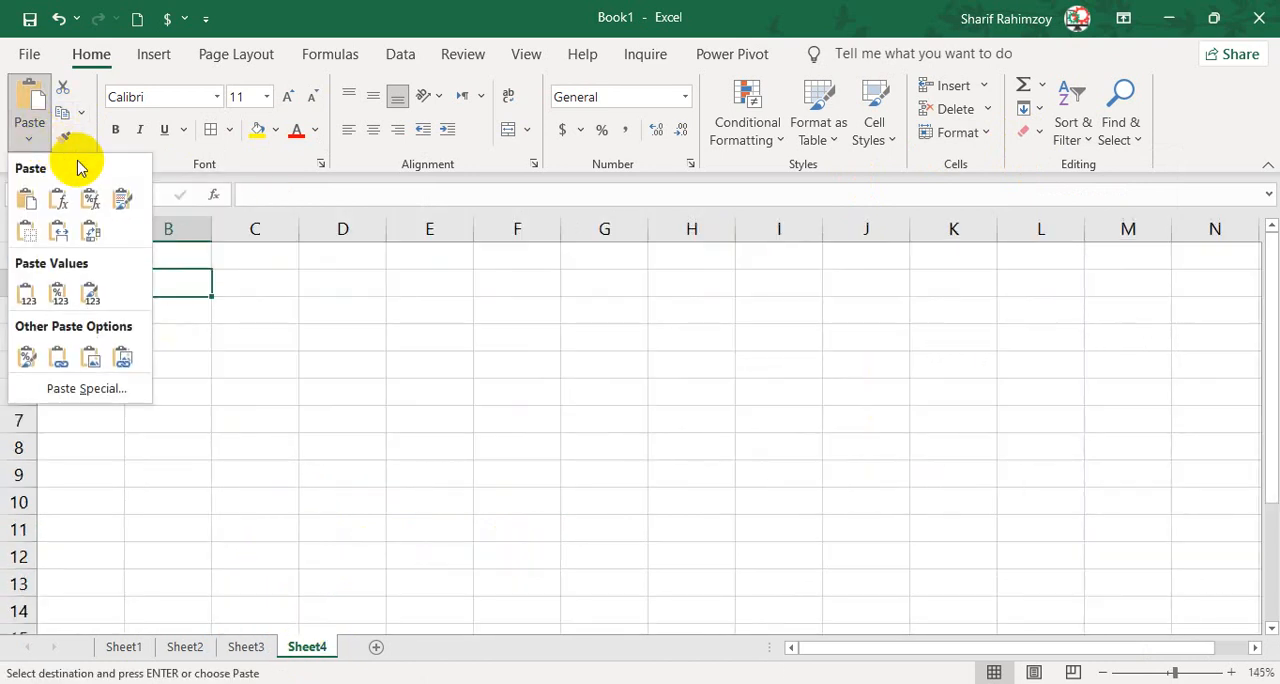
click(38, 238)
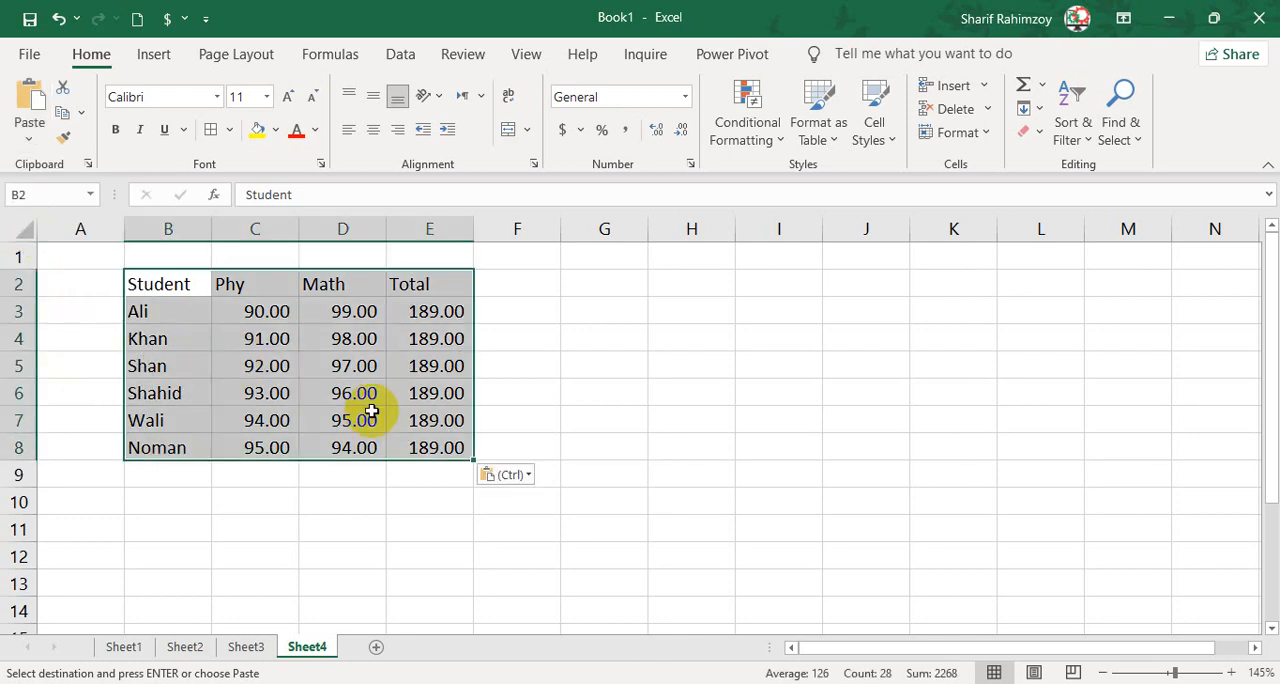
Check the Total formula in E3 and the number format of C3 in the borderless table on Sheet4.
click(604, 416)
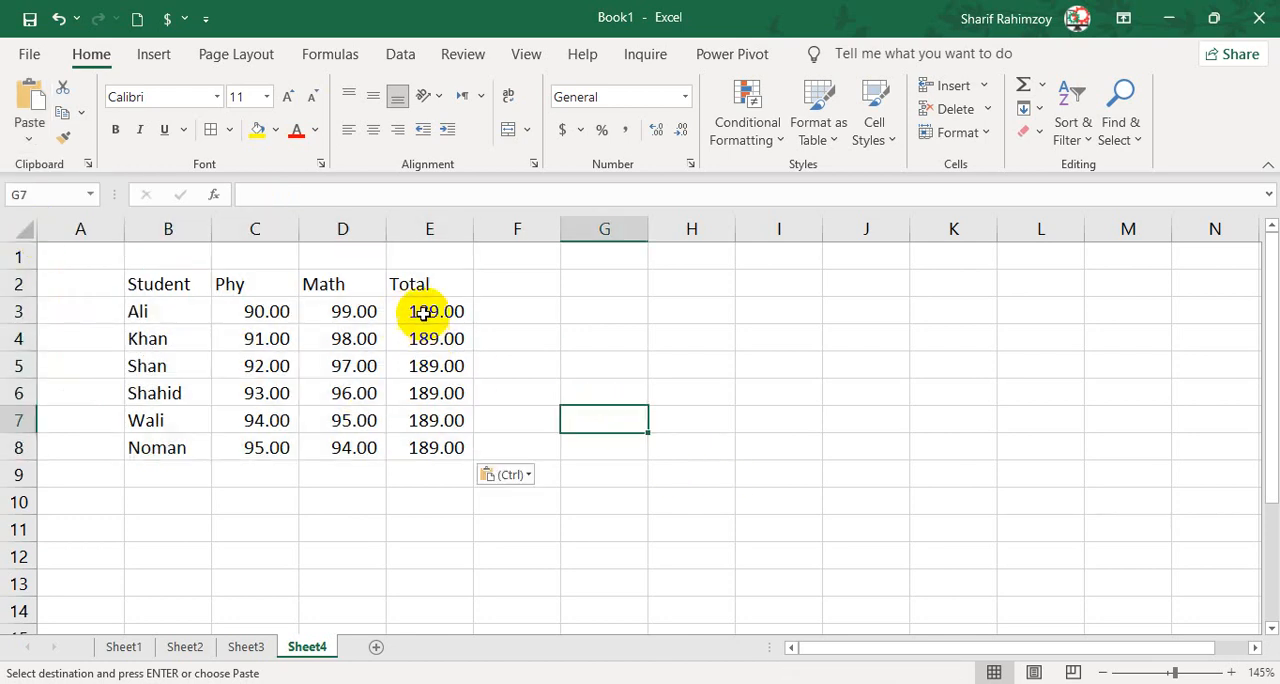
click(410, 313)
click(277, 311)
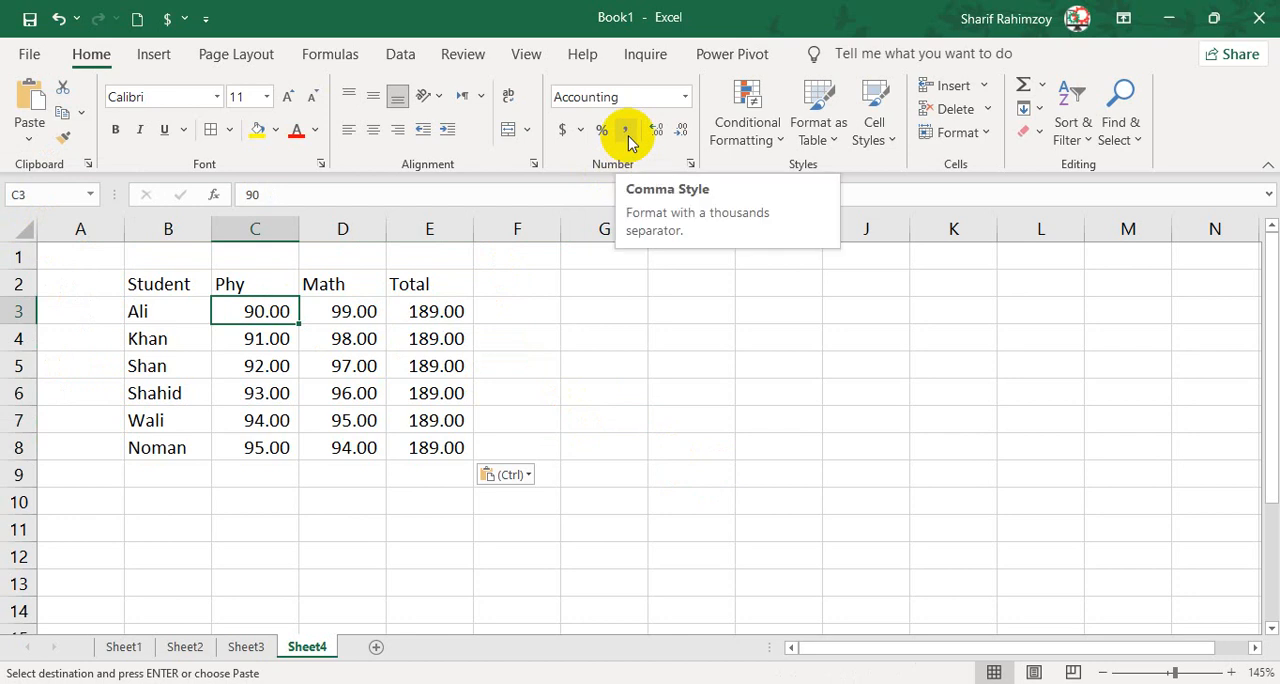
drag(170, 290, 408, 441)
Paste the copied marks table at G2 on Sheet4 with the Transpose option.
click(634, 291)
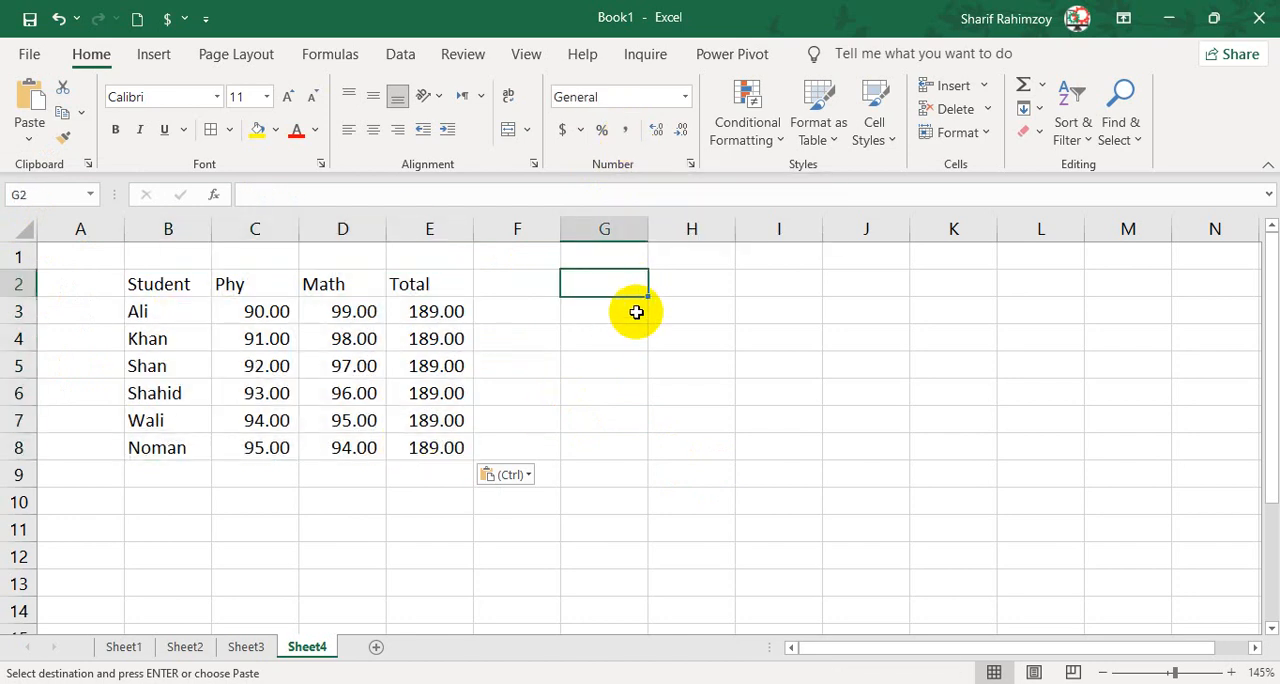
scroll(585, 296, up, 1)
click(44, 137)
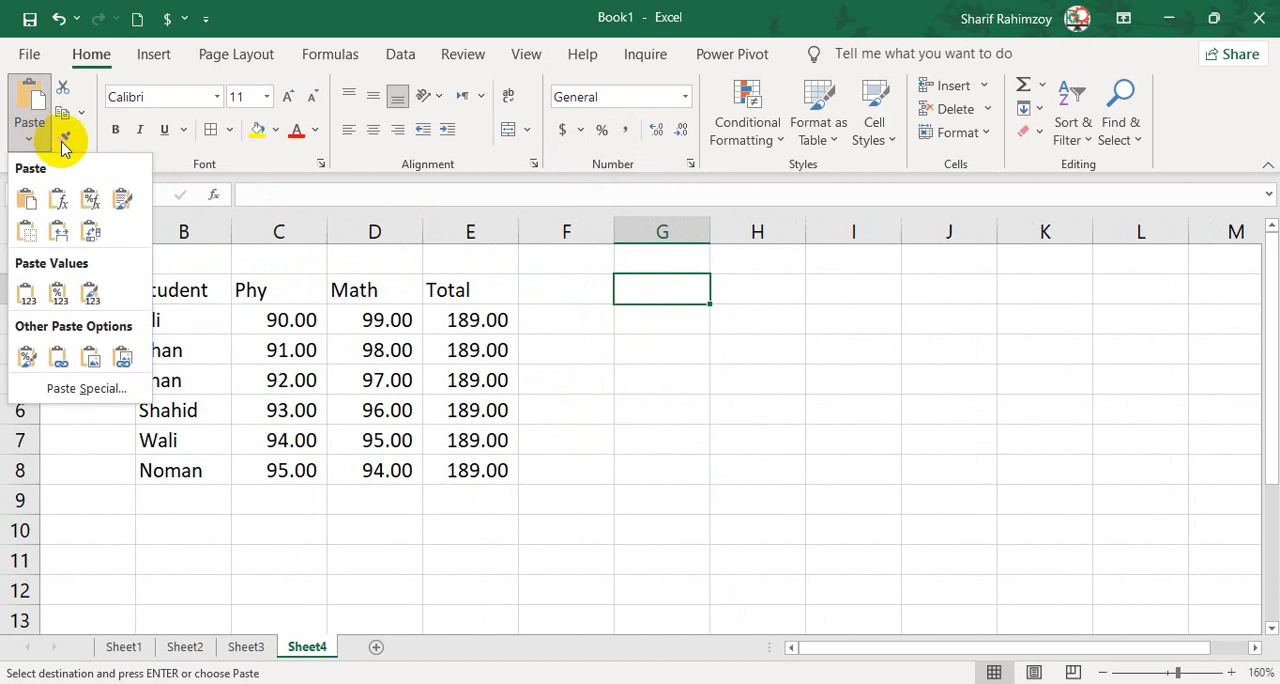
click(90, 236)
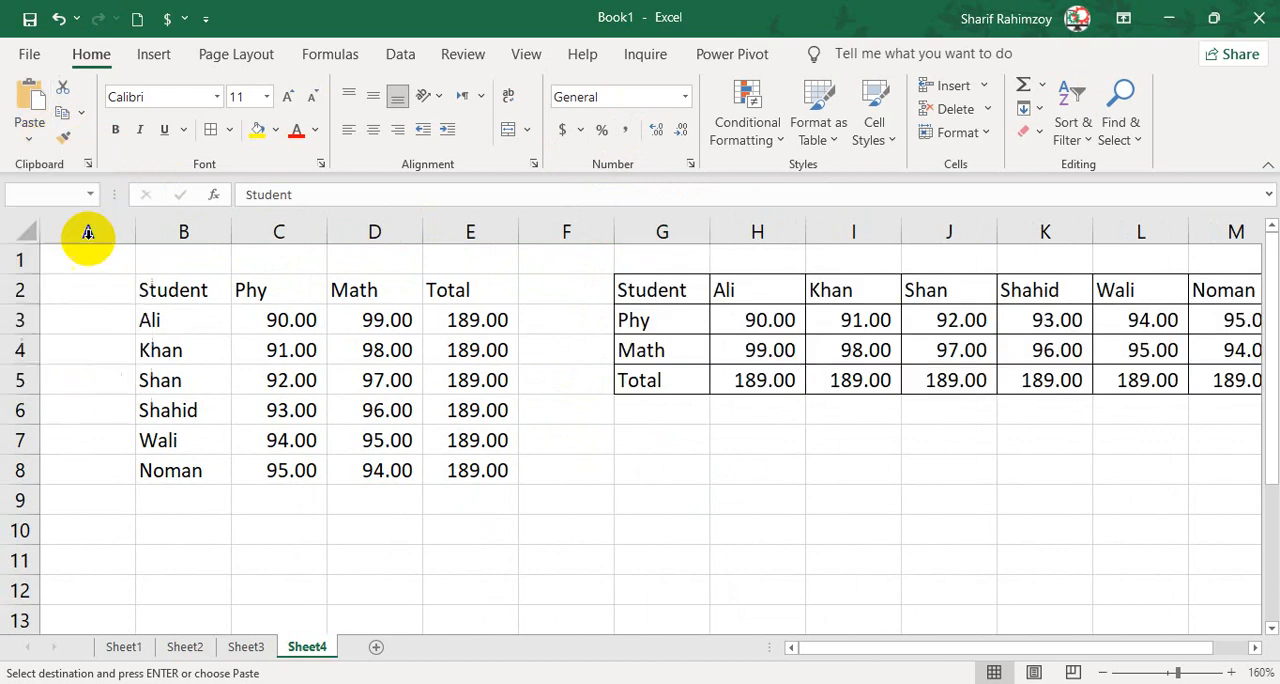
drag(797, 650, 911, 652)
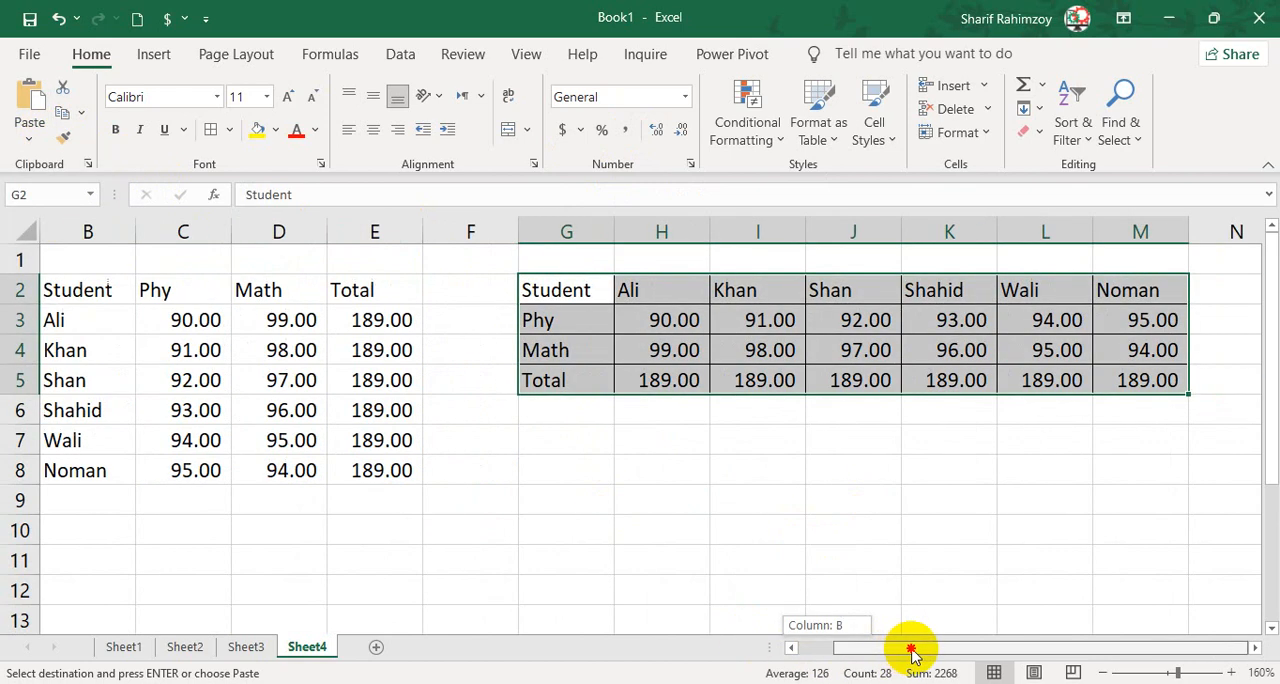
Review the Student, Phy, Math and Total columns of the original table B2:E8 on Sheet4.
click(88, 289)
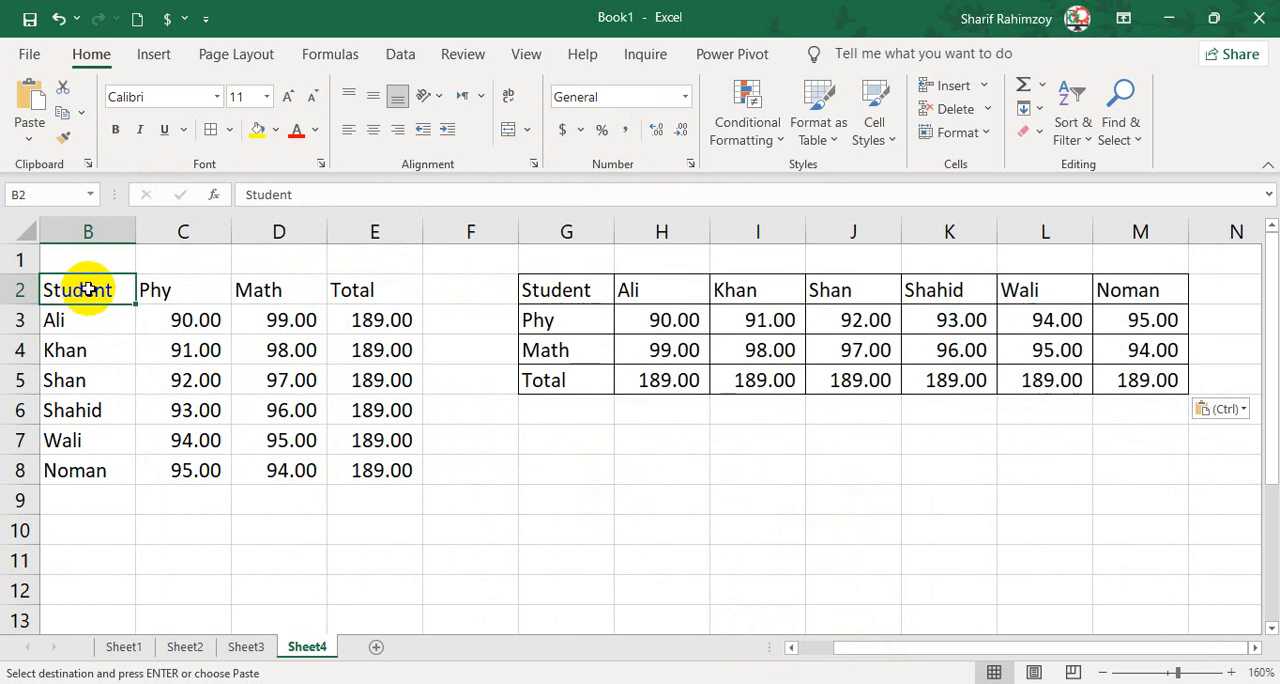
drag(89, 313, 94, 472)
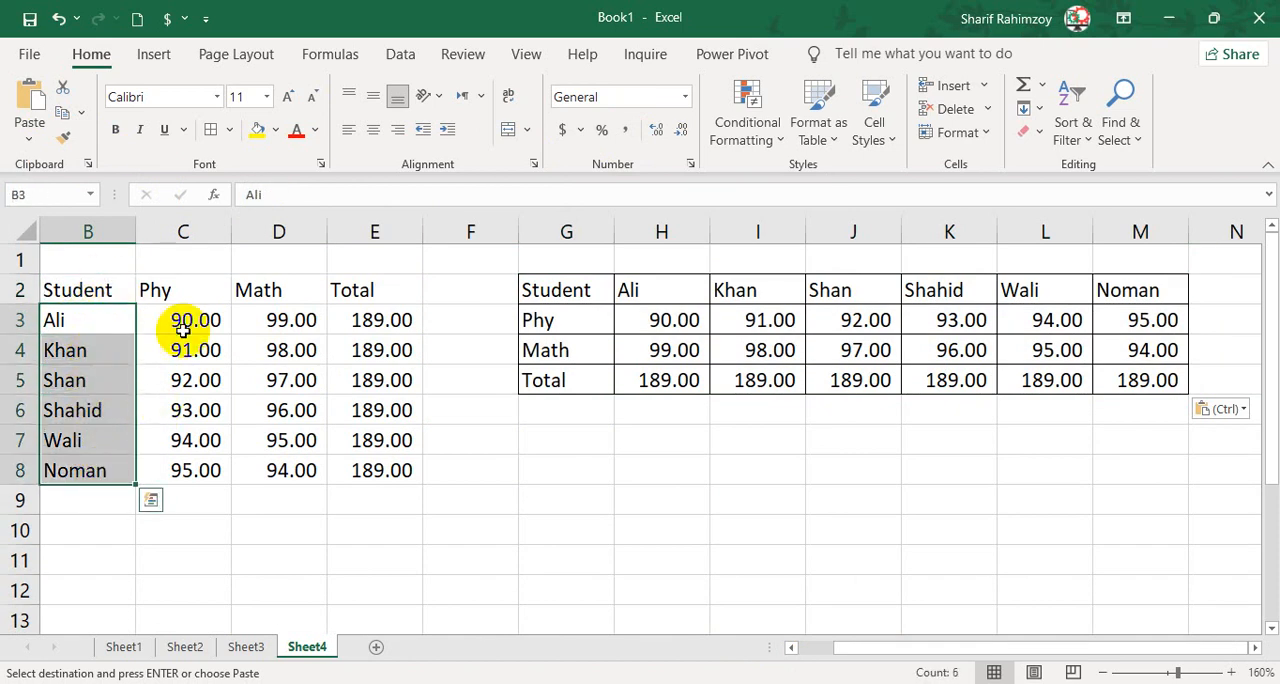
click(188, 290)
drag(189, 320, 194, 481)
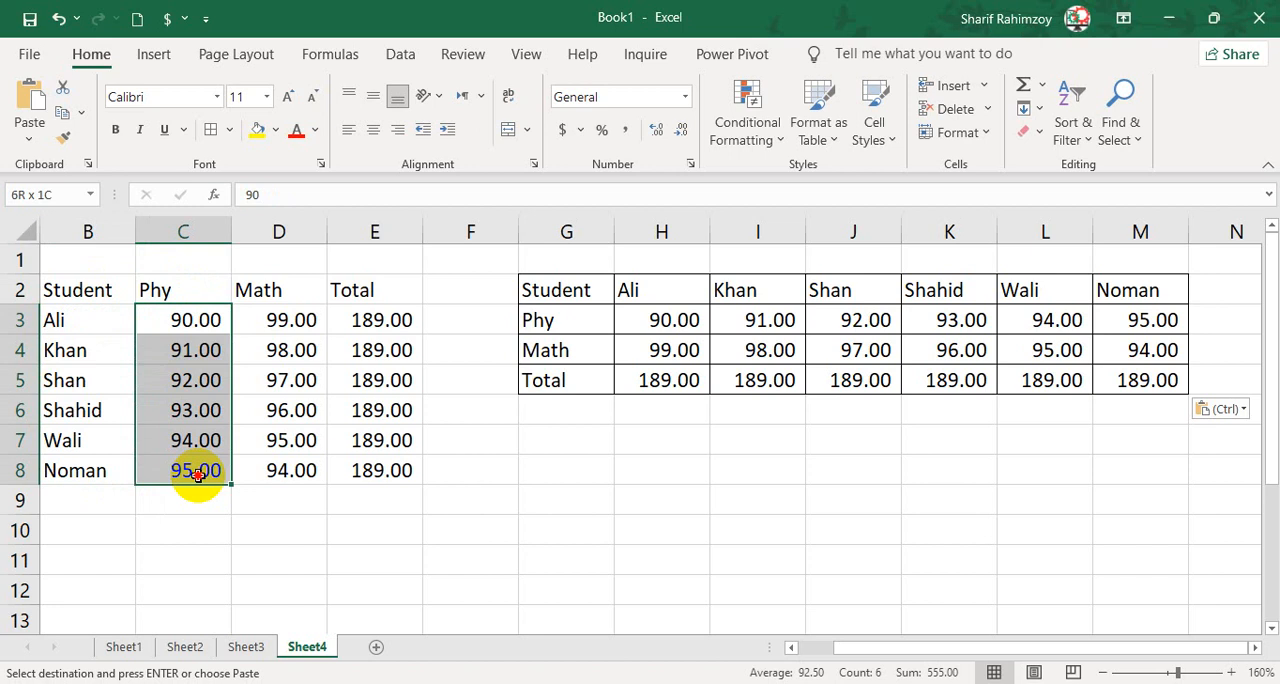
click(272, 292)
drag(286, 318, 279, 458)
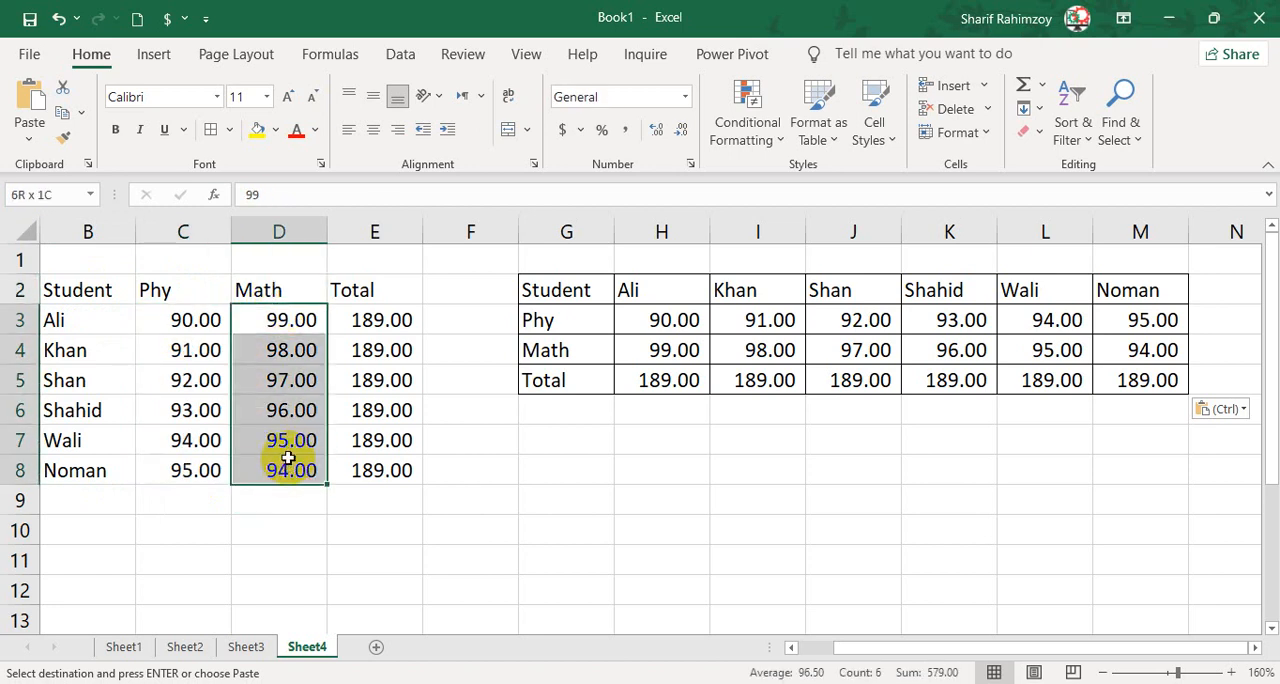
drag(372, 320, 395, 468)
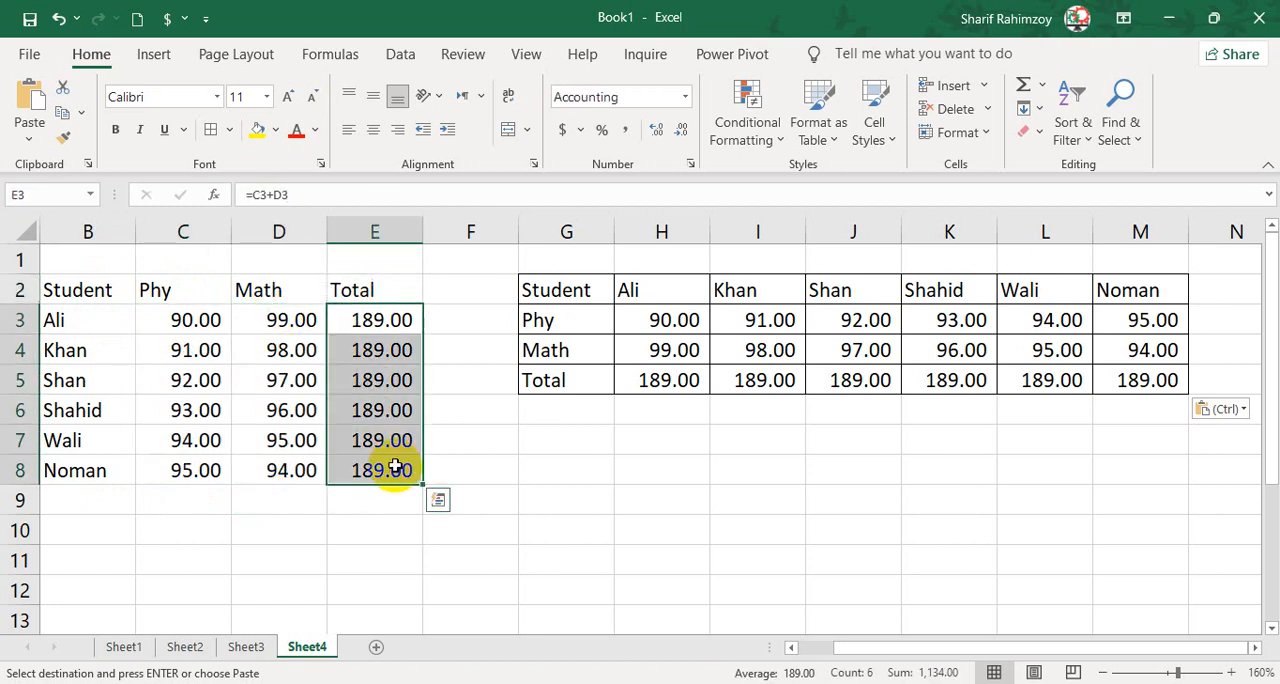
click(436, 415)
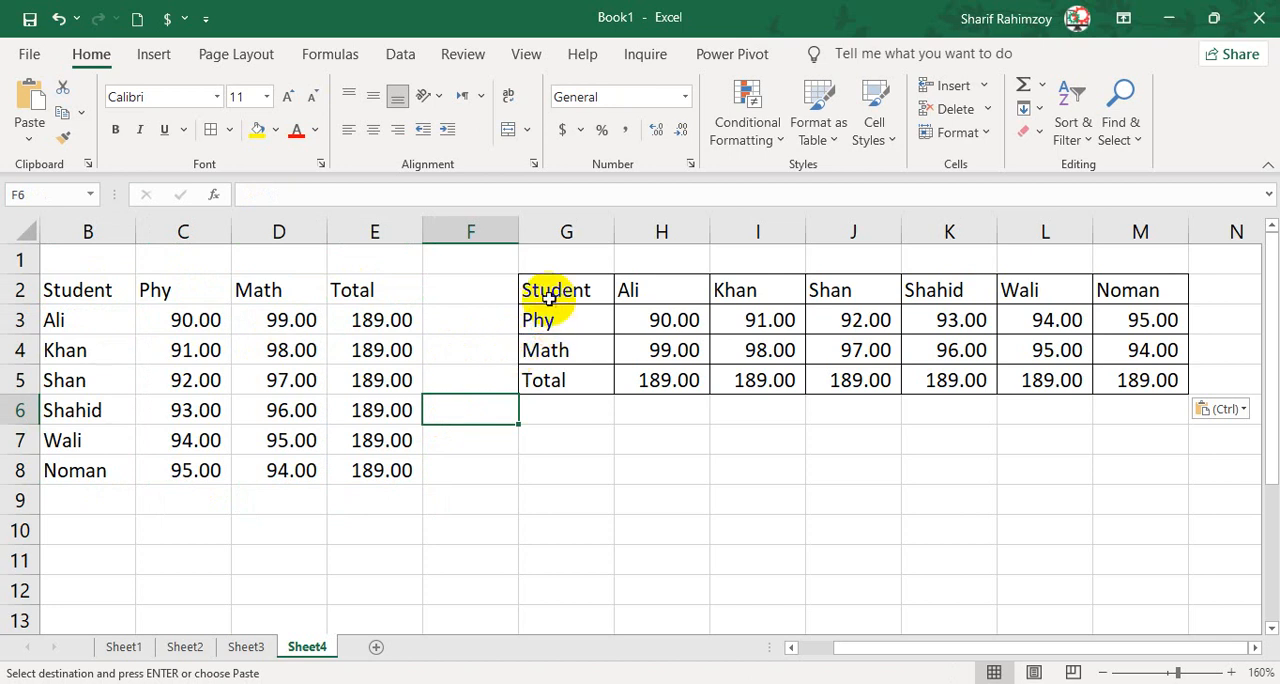
Examine the student names and Phy marks across the transposed table G2:M5 and compare its layout with B2:E8.
click(600, 292)
click(633, 289)
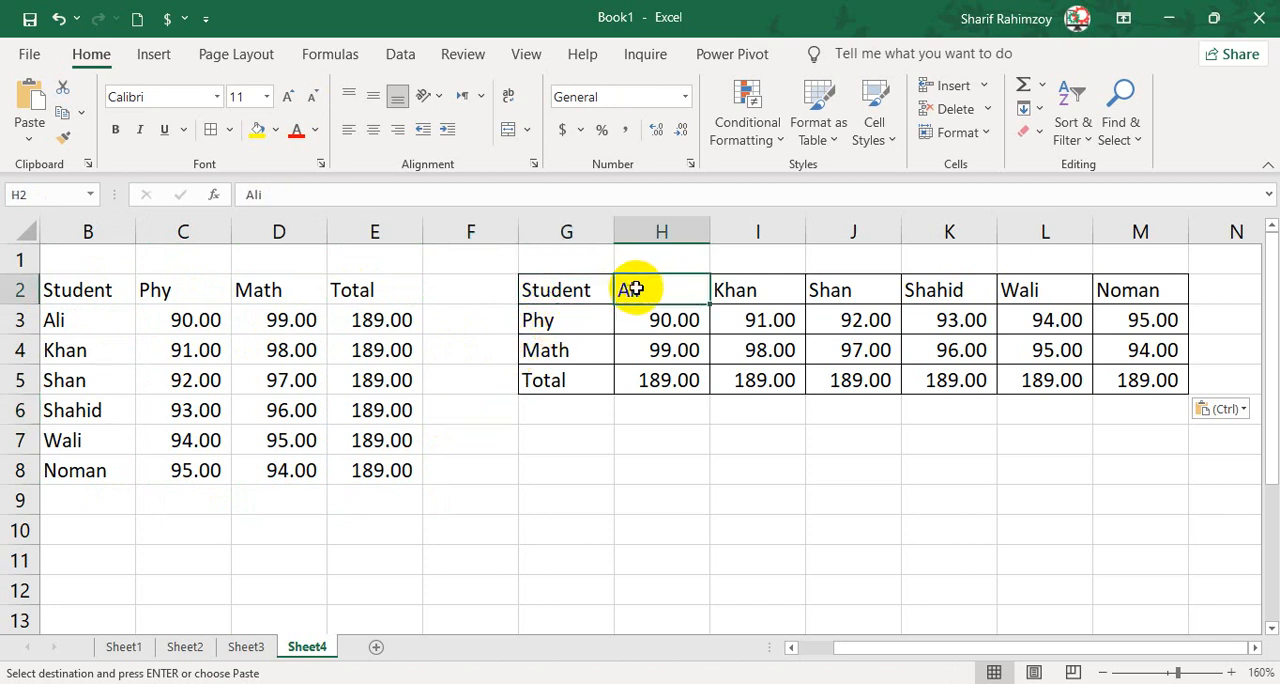
click(720, 289)
click(831, 289)
click(950, 289)
click(1020, 289)
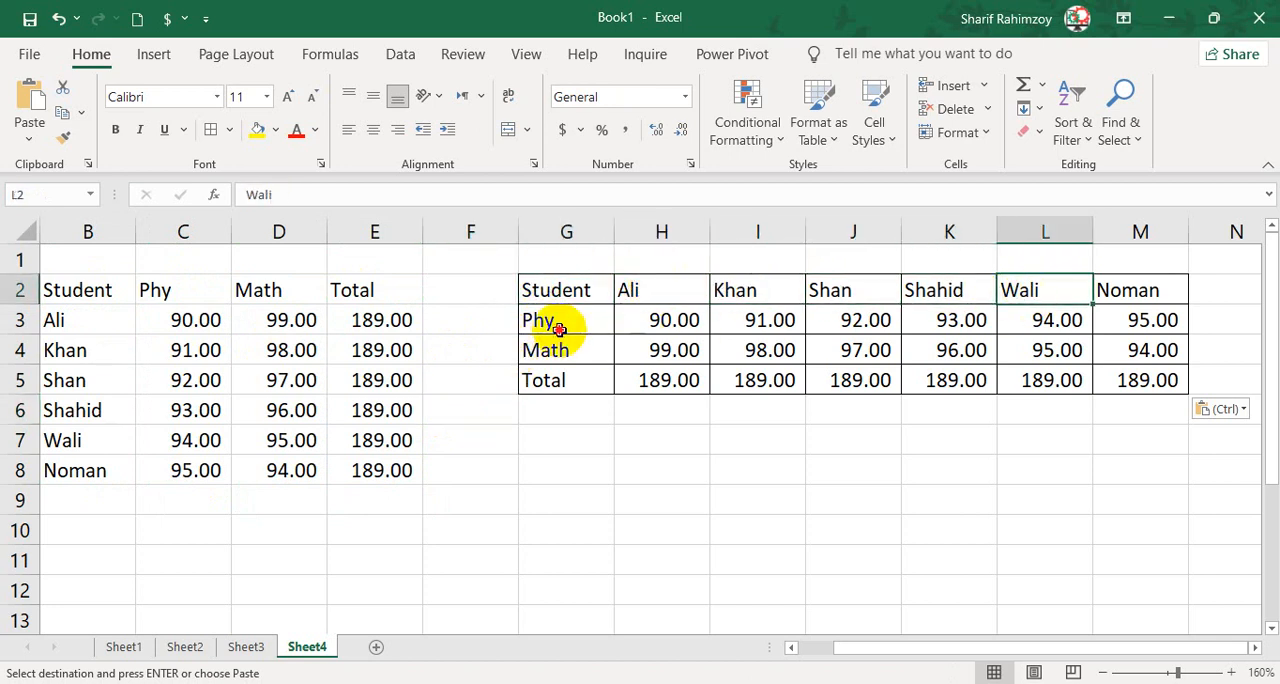
click(598, 291)
click(628, 290)
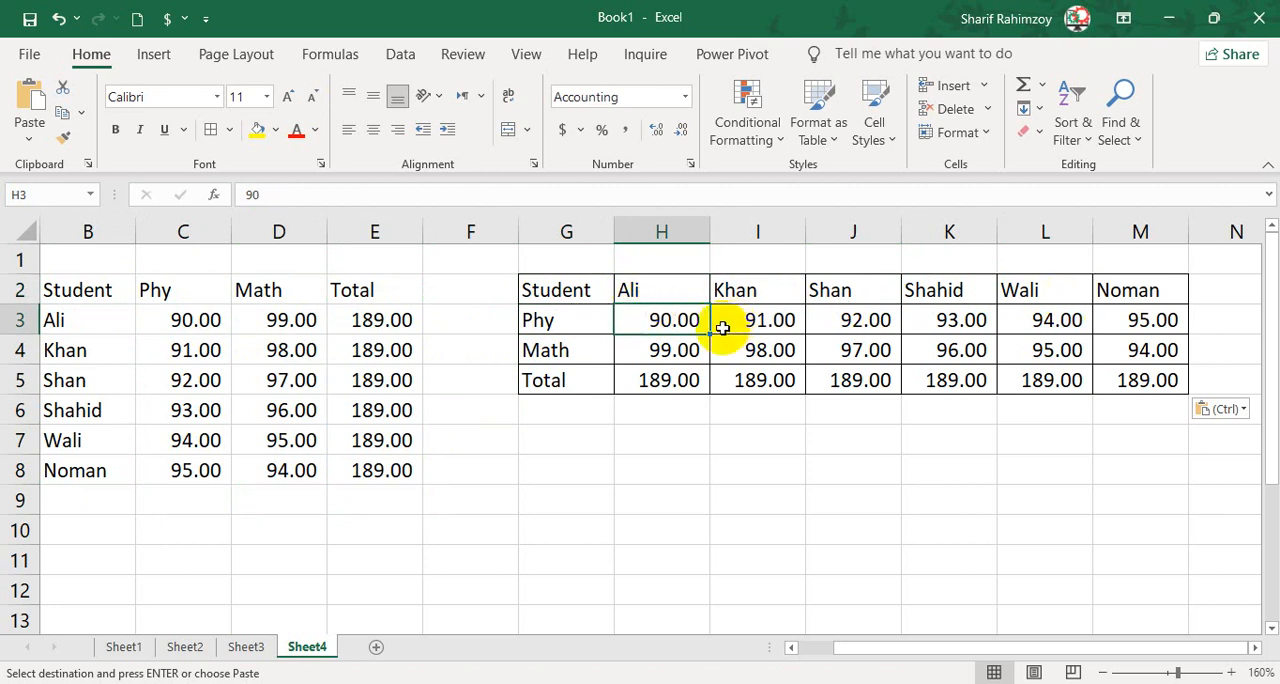
click(538, 330)
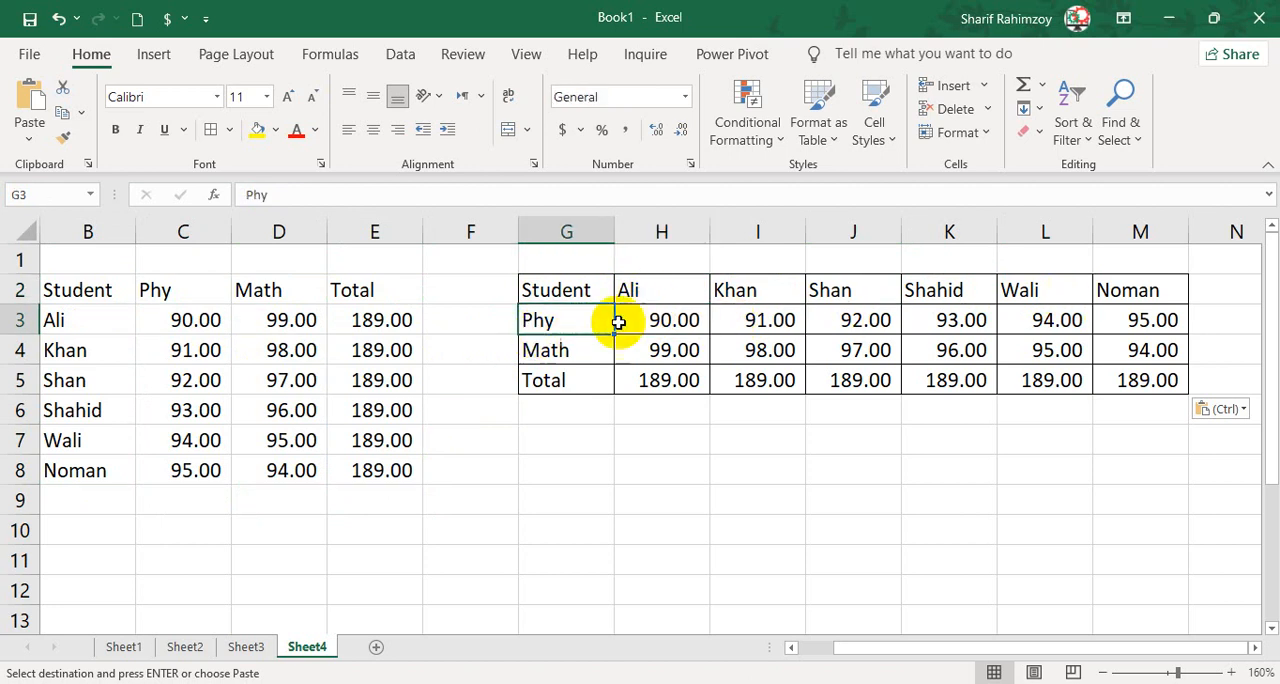
click(688, 318)
click(749, 318)
click(849, 320)
click(948, 318)
click(1051, 316)
click(1125, 316)
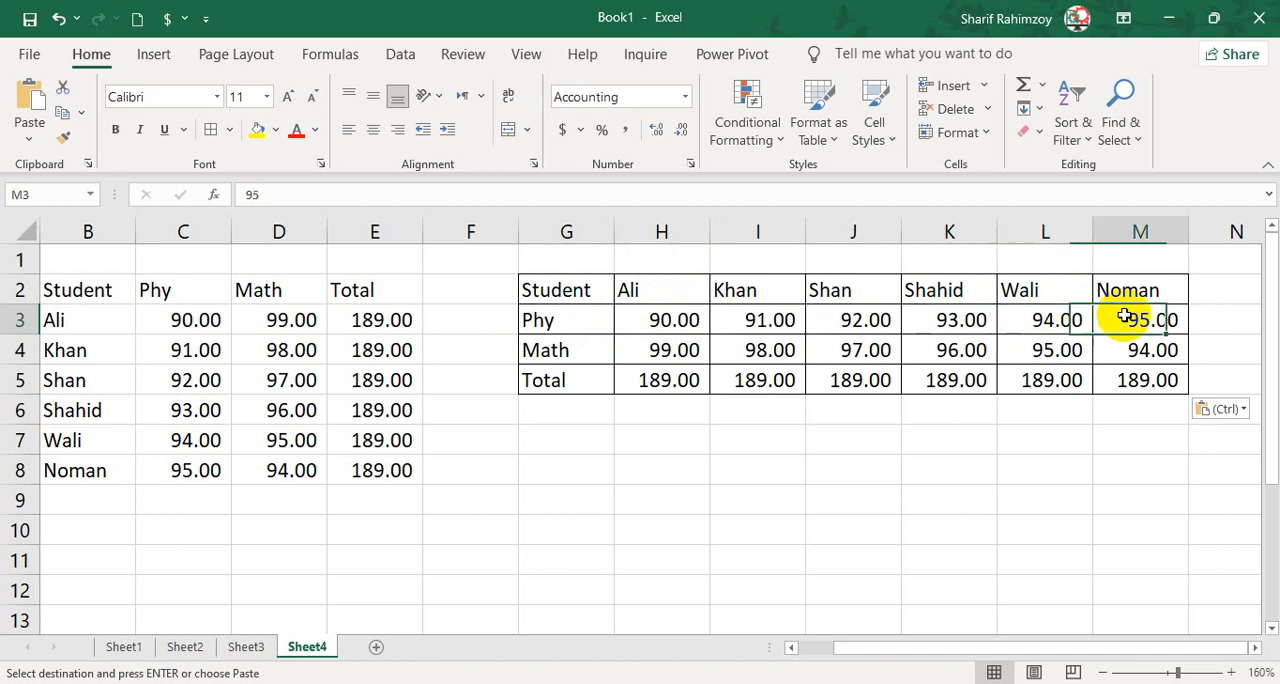
drag(563, 288, 1120, 370)
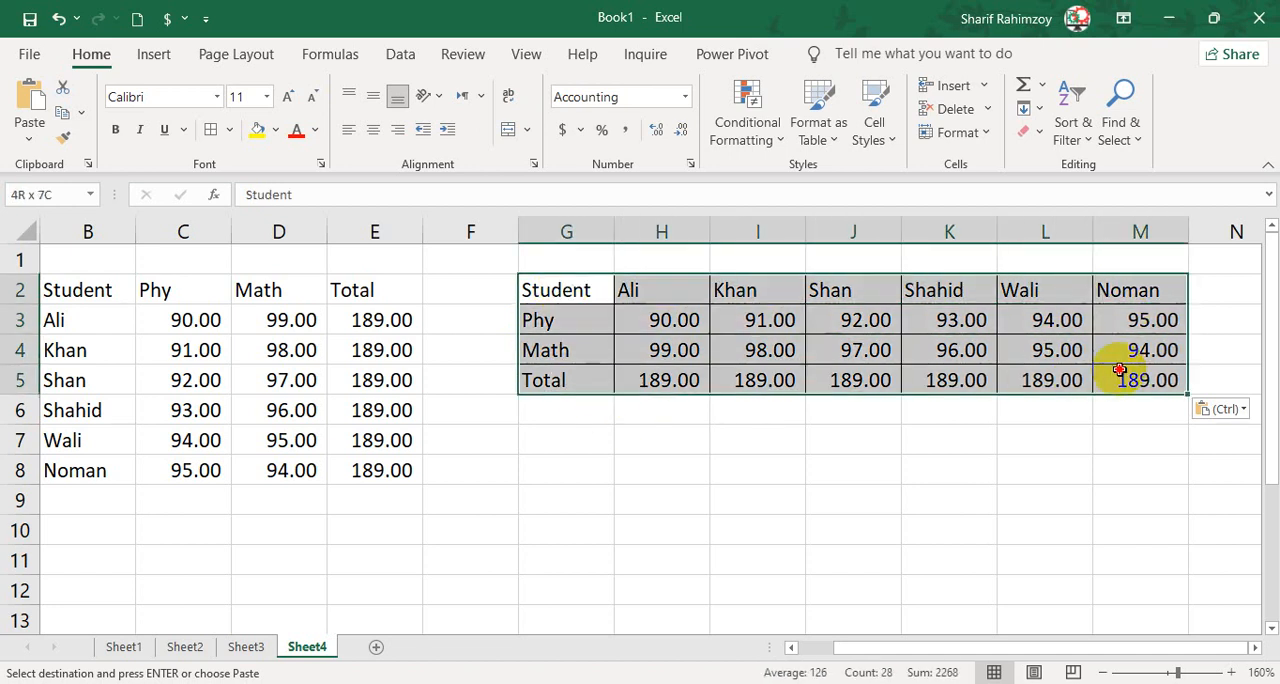
drag(111, 289, 375, 468)
click(549, 468)
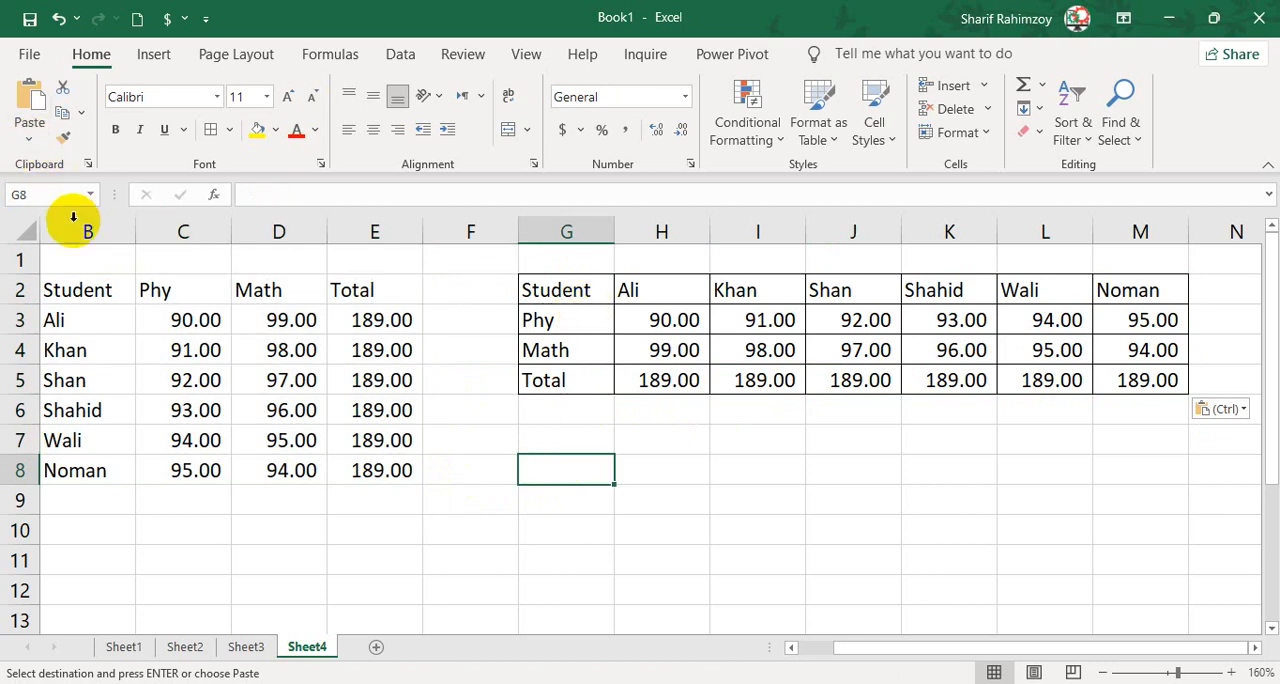
Copy the borderless table B2:E8 on Sheet4 and paste it transposed at G7.
drag(115, 292, 394, 471)
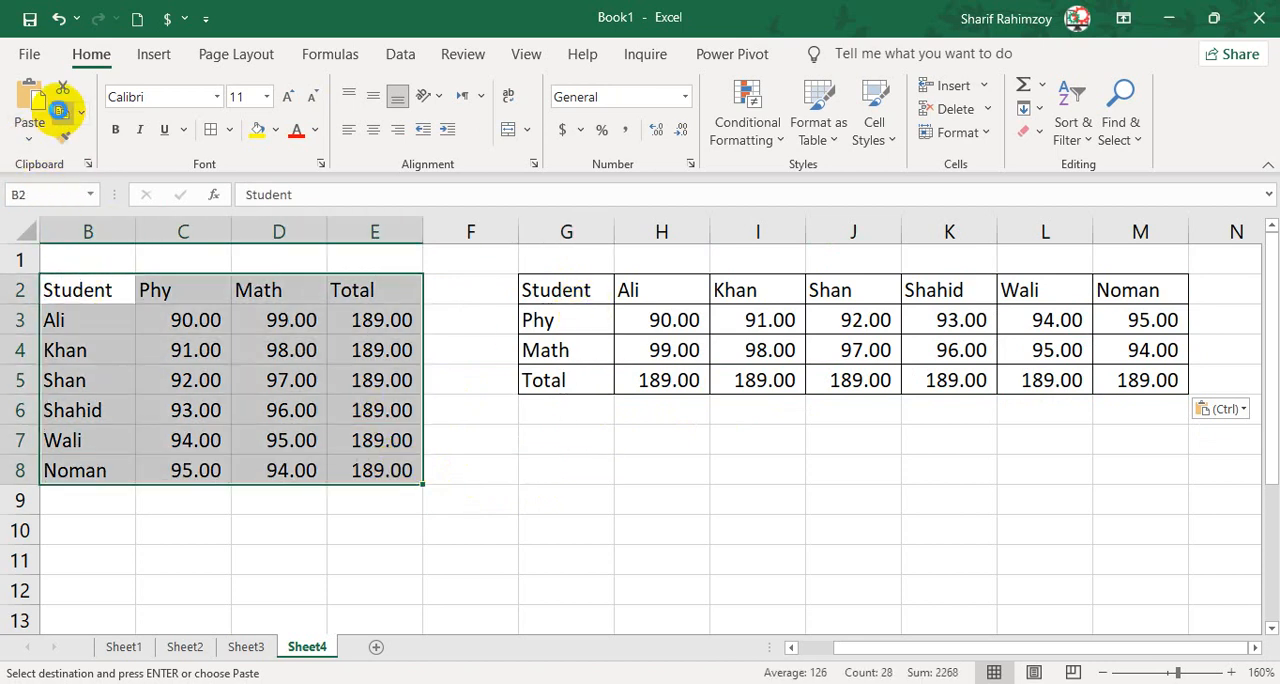
click(62, 112)
click(557, 434)
click(29, 139)
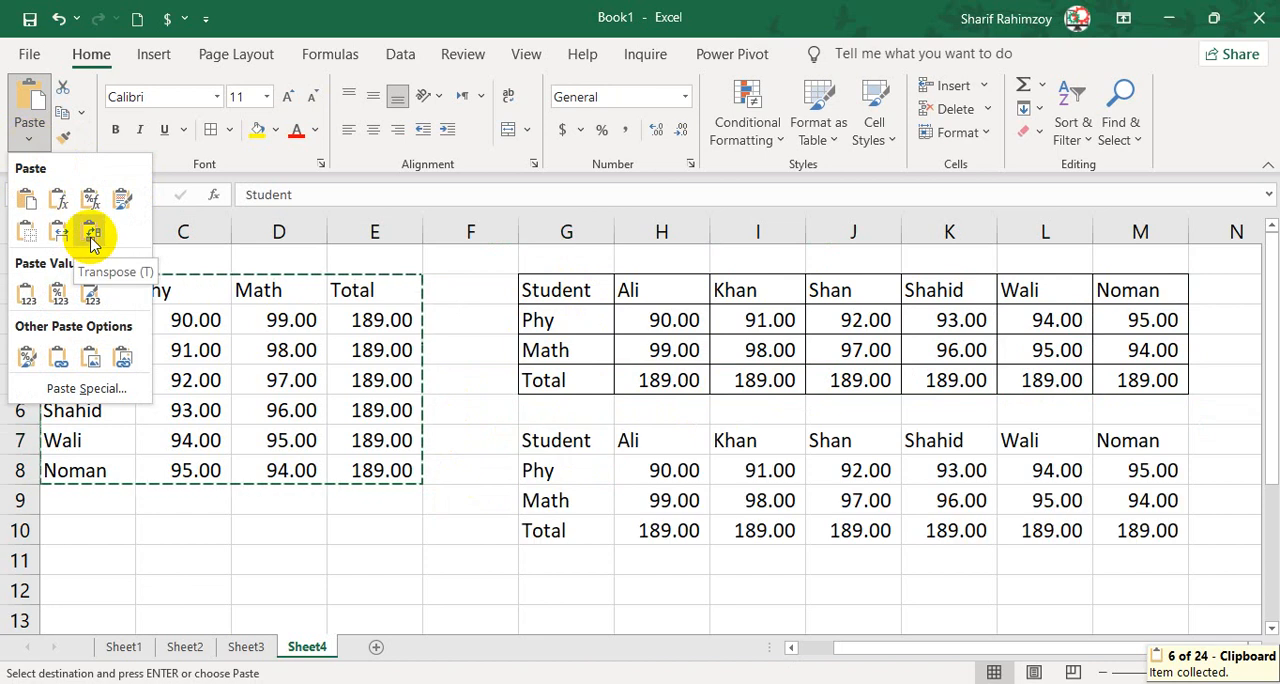
click(91, 240)
click(580, 535)
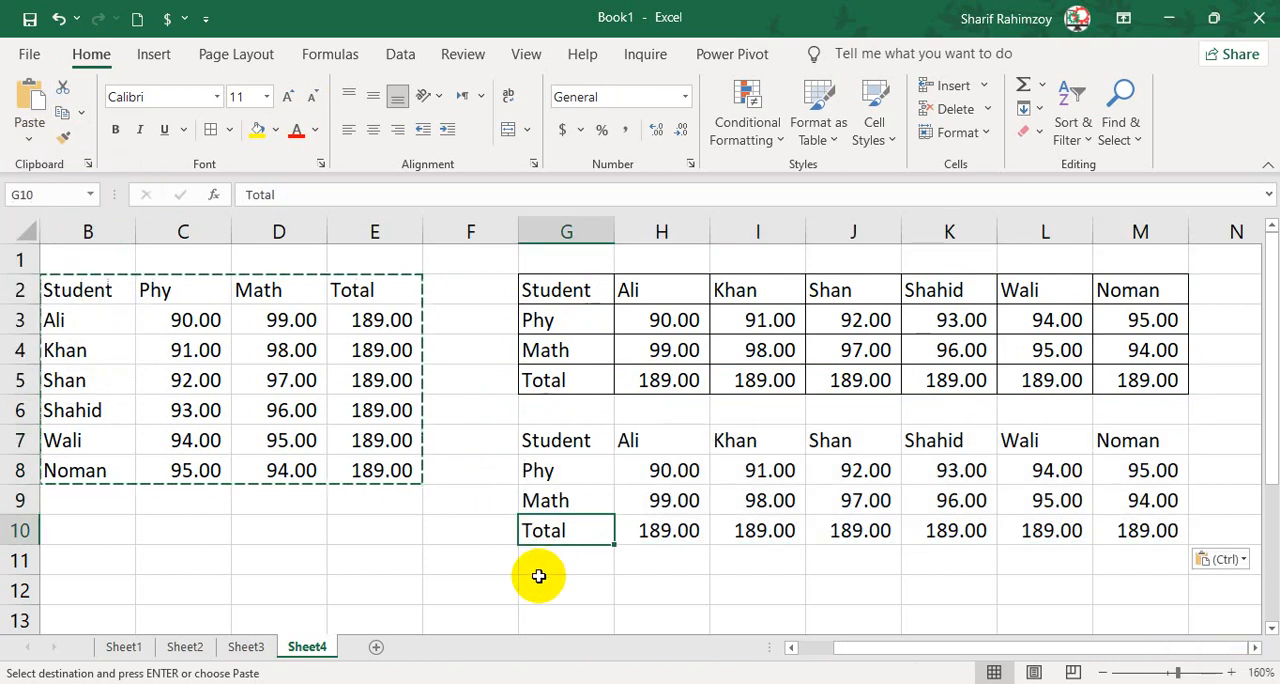
Add a new worksheet after Sheet4 and select cell B2 as the paste destination.
click(376, 647)
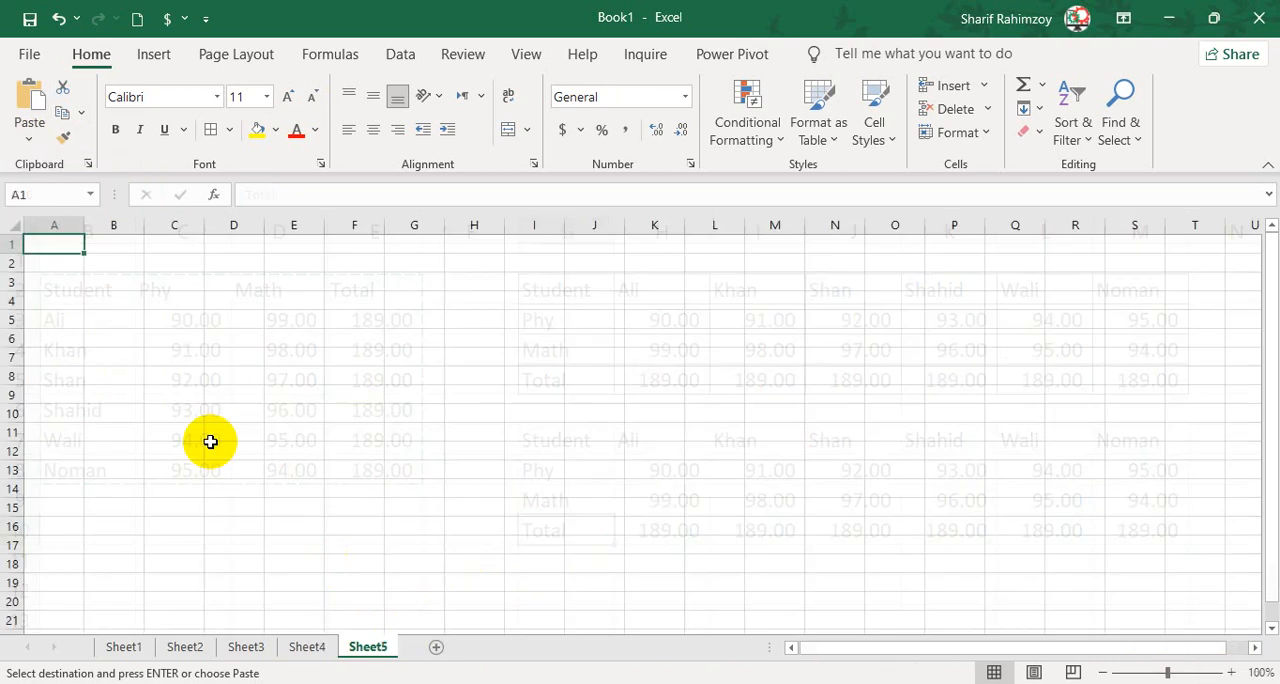
click(113, 265)
scroll(123, 285, up, 4)
click(29, 138)
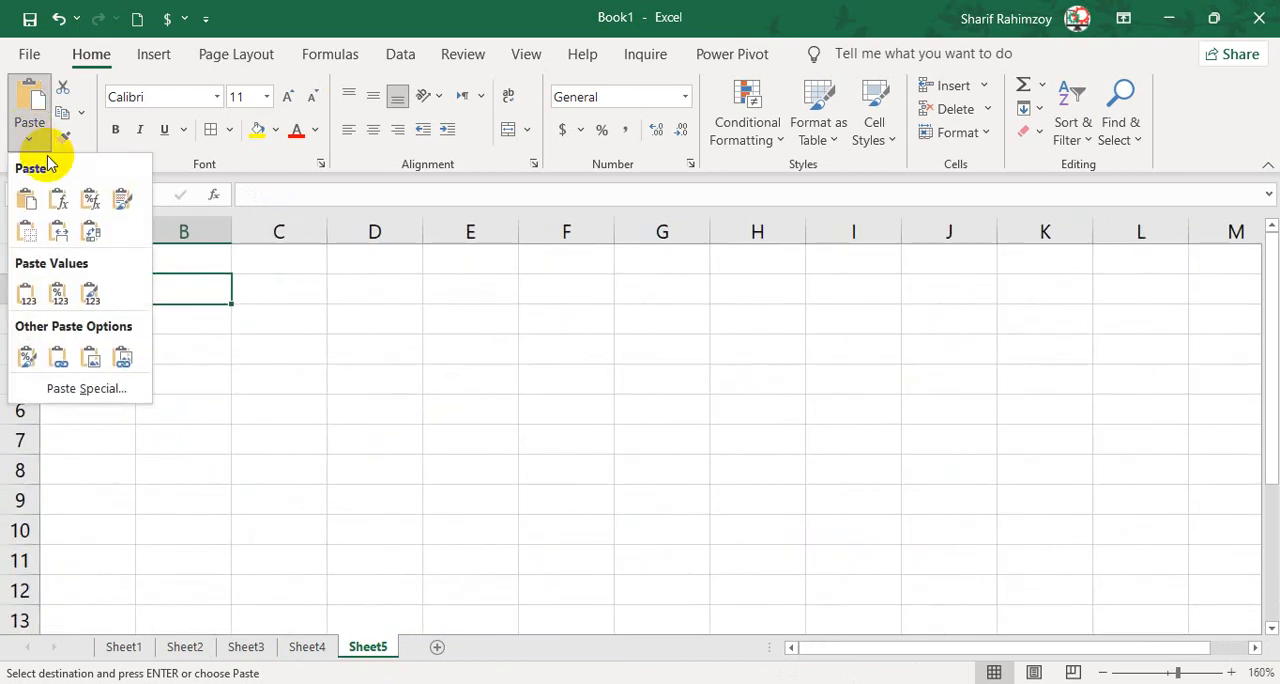
click(318, 458)
Copy the formatted marks table B2:E8 on Sheet2 and check the Total formula in E3.
click(150, 648)
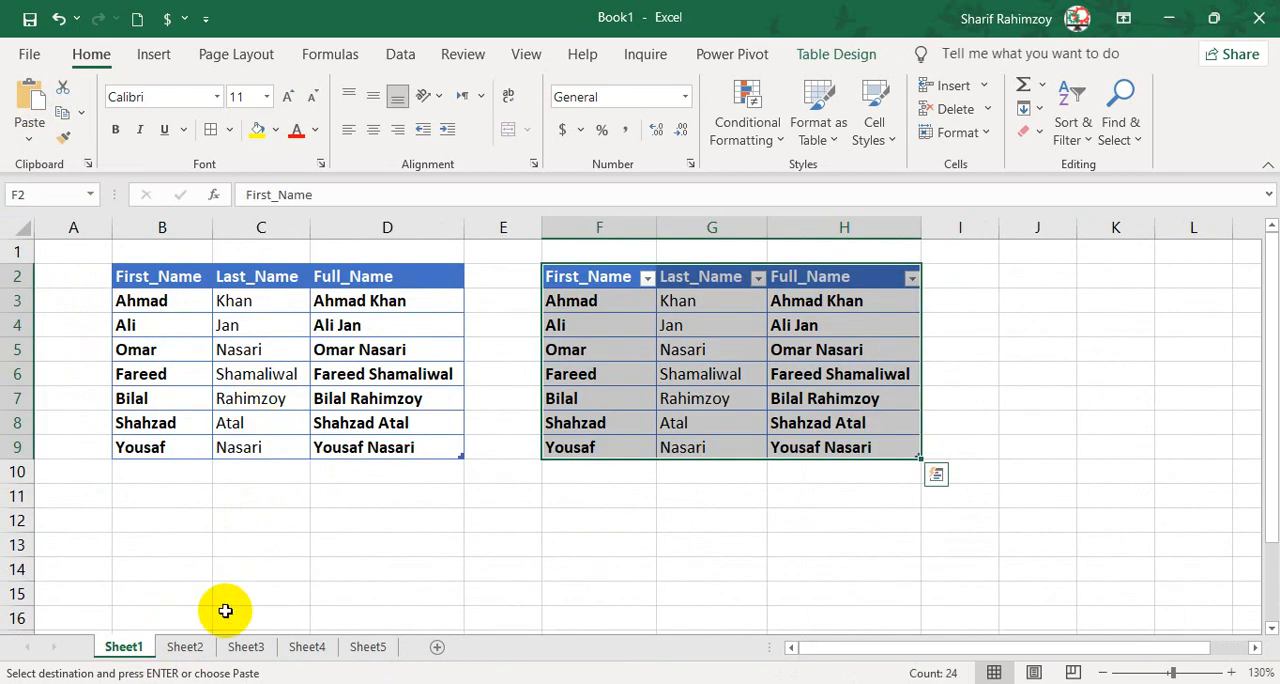
click(198, 646)
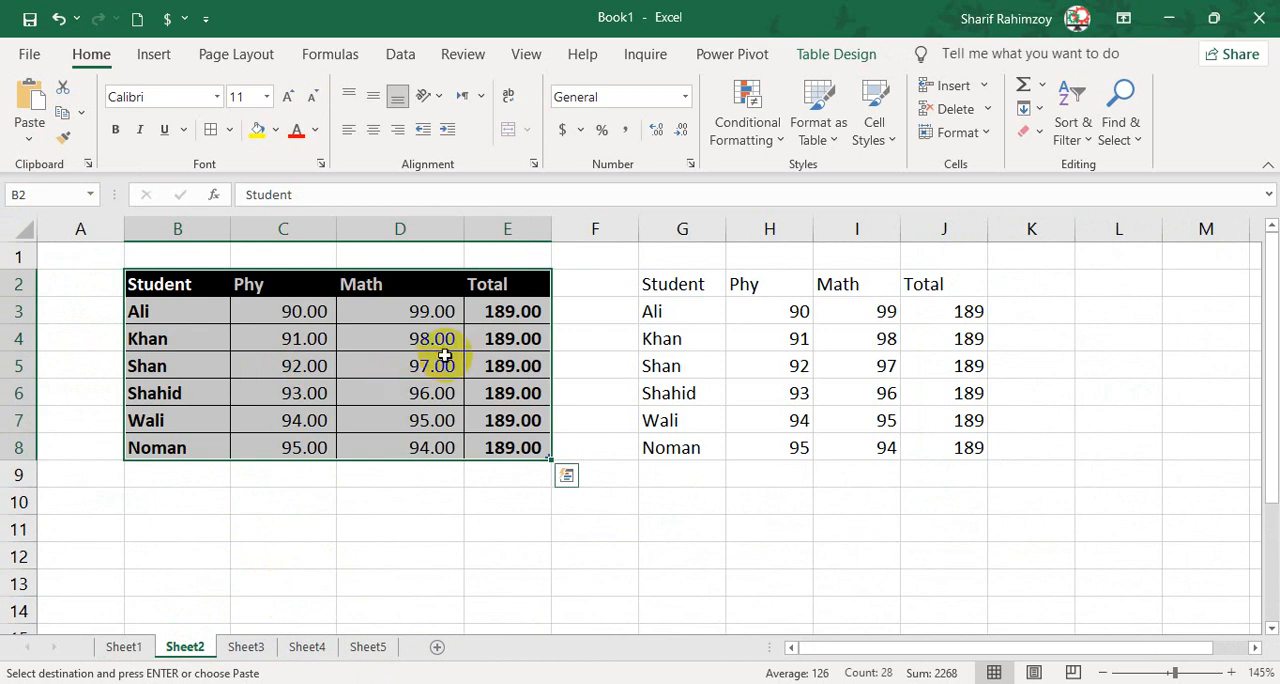
key(ctrl+q)
drag(160, 284, 499, 446)
key(ctrl+c)
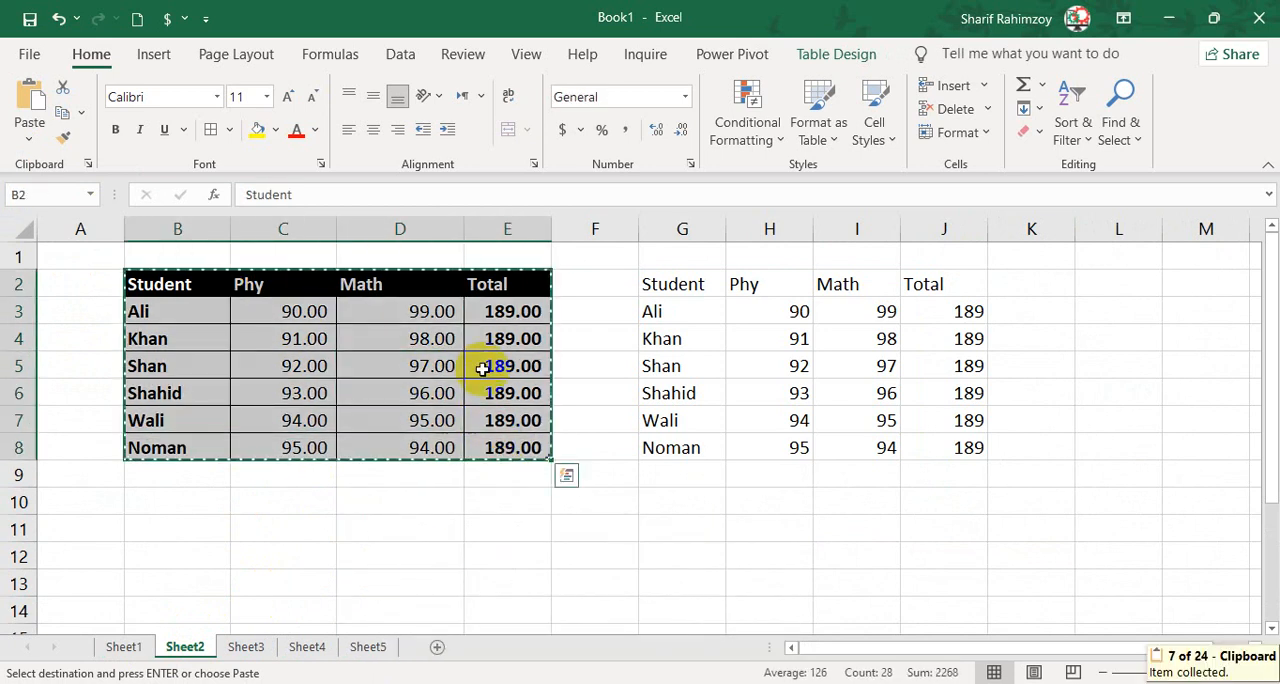
click(502, 312)
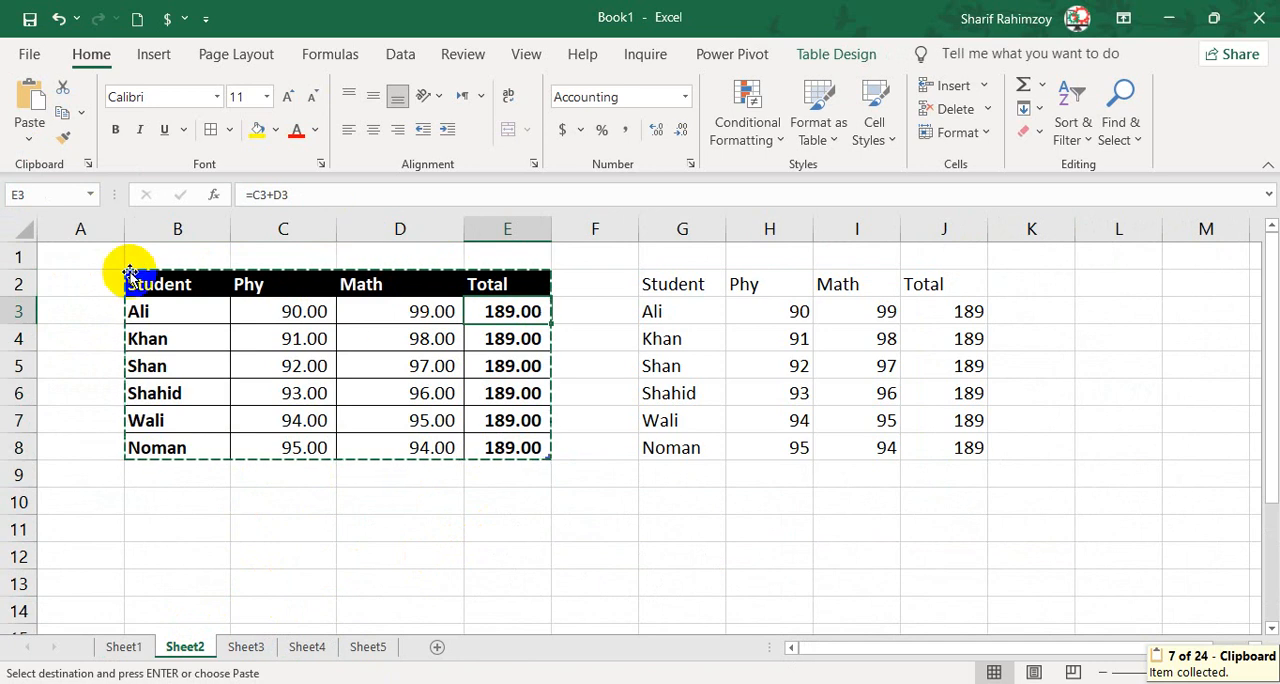
Paste the copied marks table at B2 on Sheet5 with the Values option.
click(368, 647)
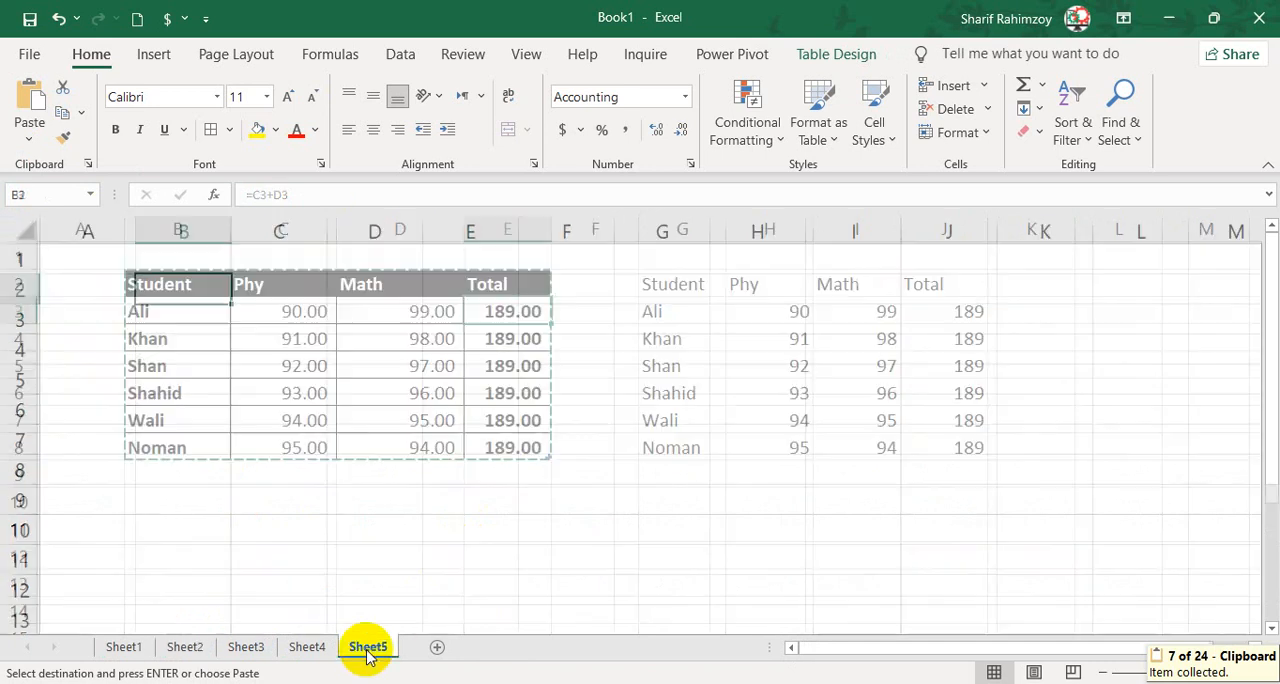
click(30, 138)
click(27, 262)
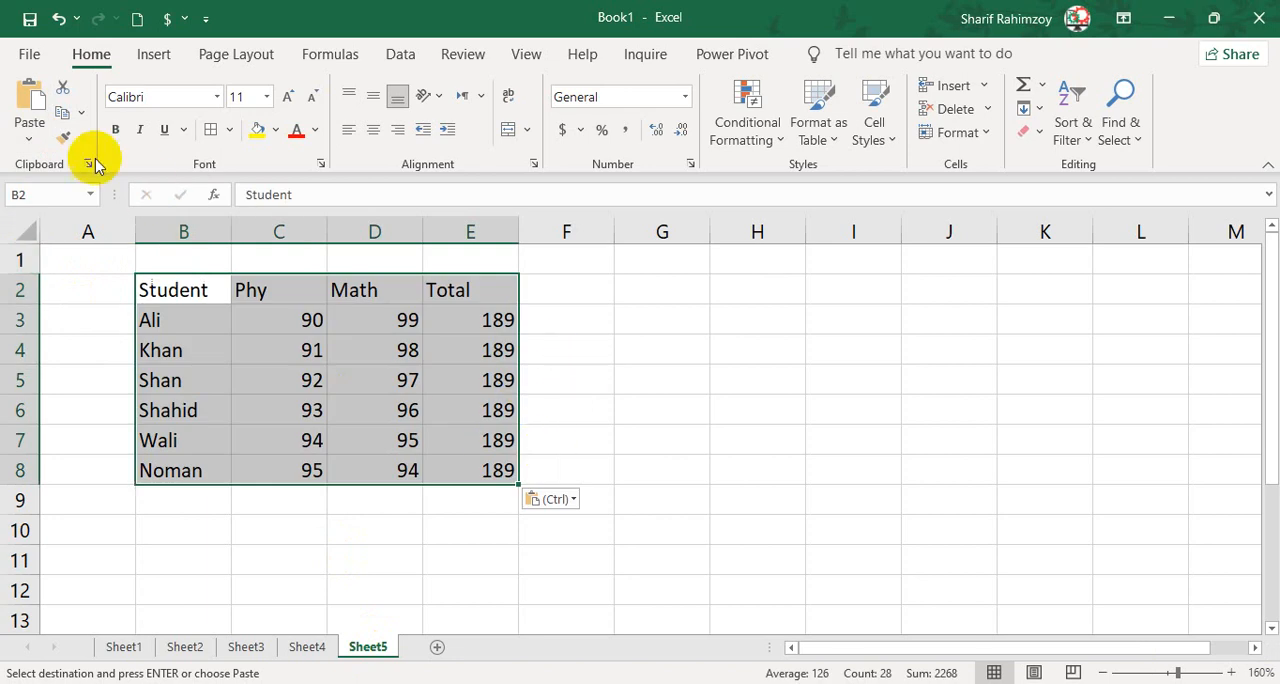
Paste the copied marks table at G2 on Sheet5 with the Values & Source Formatting option.
drag(660, 306, 573, 276)
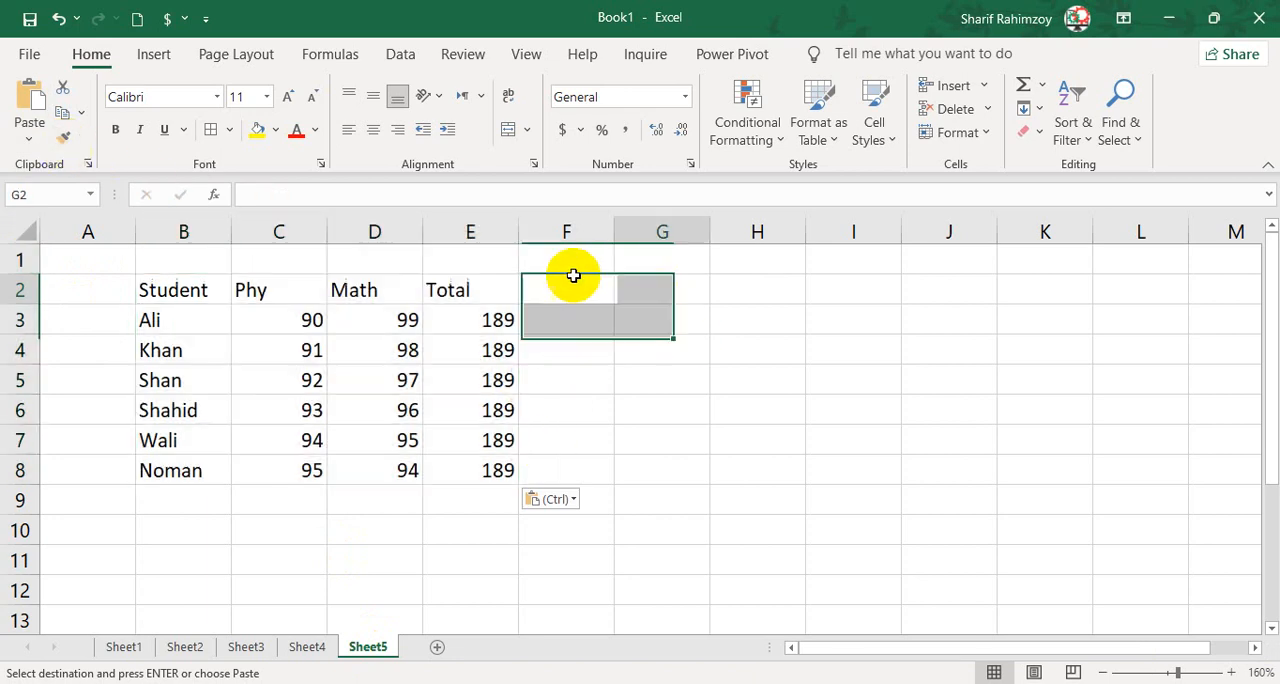
click(36, 142)
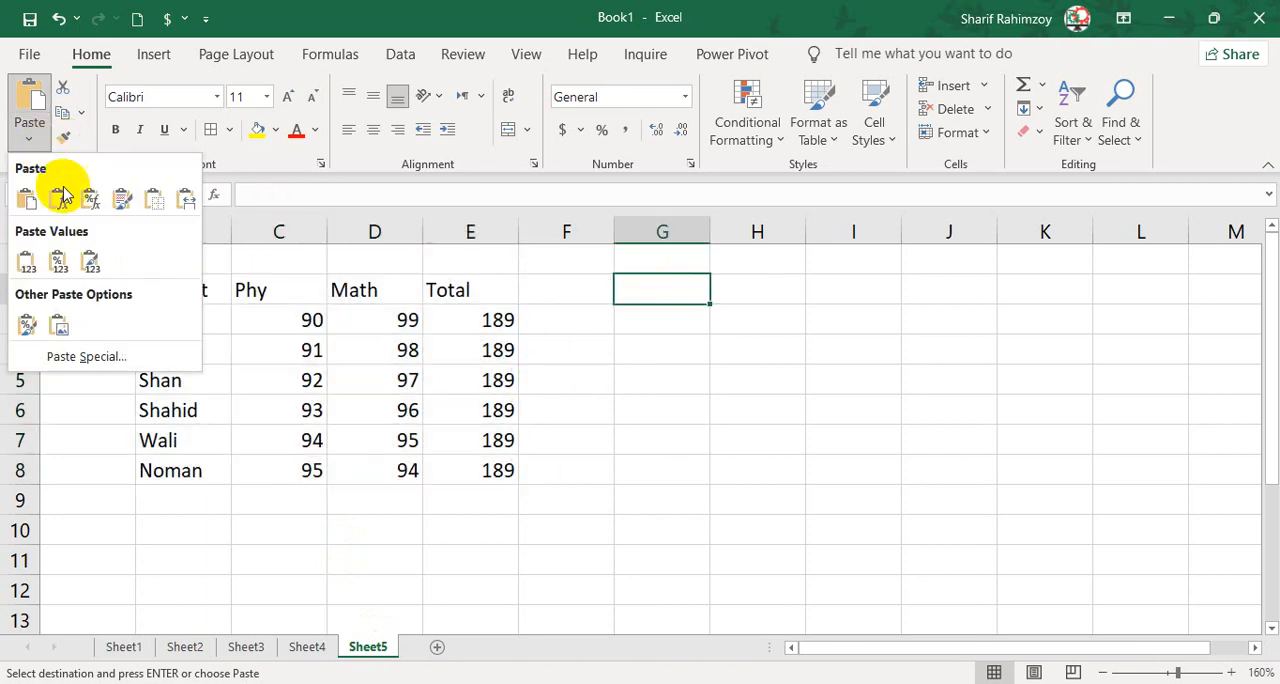
click(91, 264)
click(1010, 344)
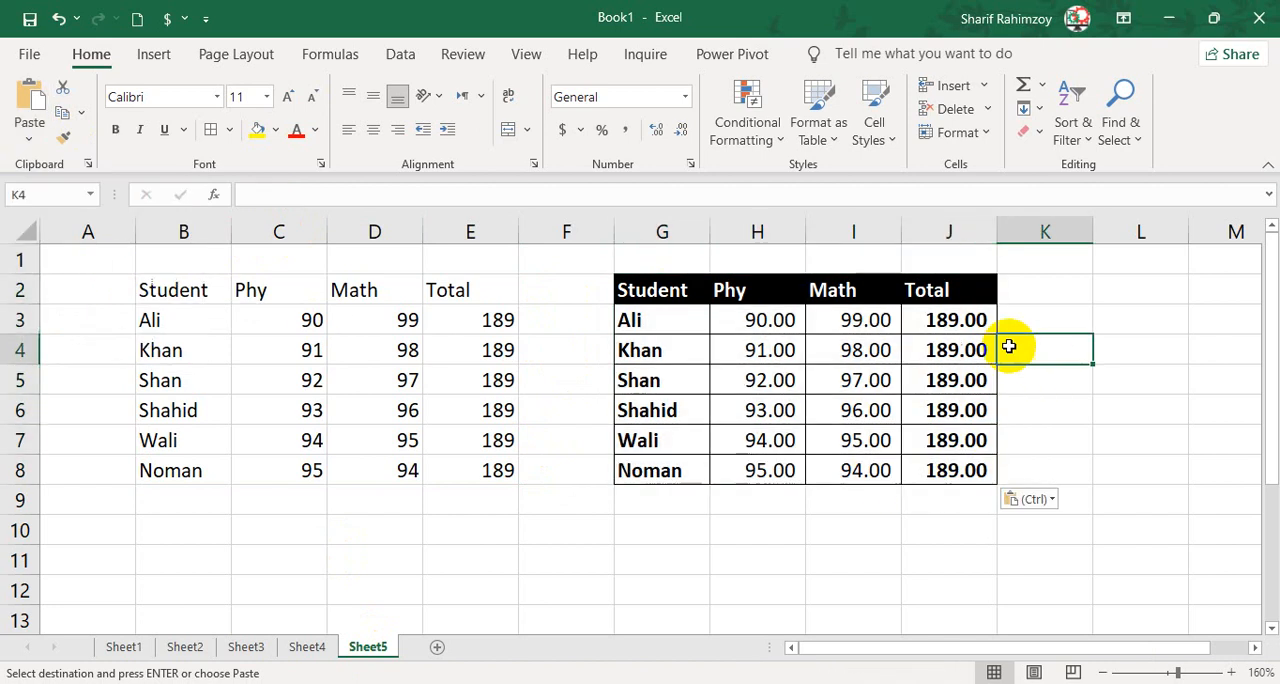
Check whether Total cells J3 and E3 on Sheet5 hold values or formulas, and compare the formatting of both pasted tables.
click(943, 318)
click(256, 192)
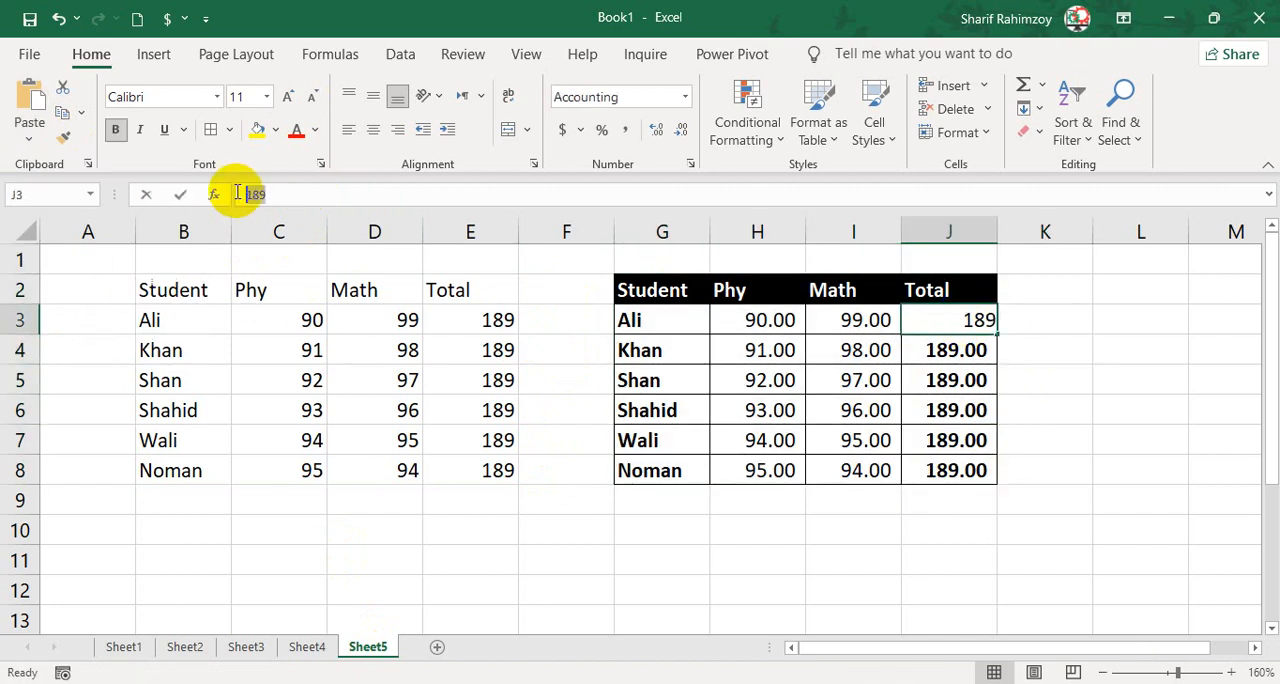
click(1060, 322)
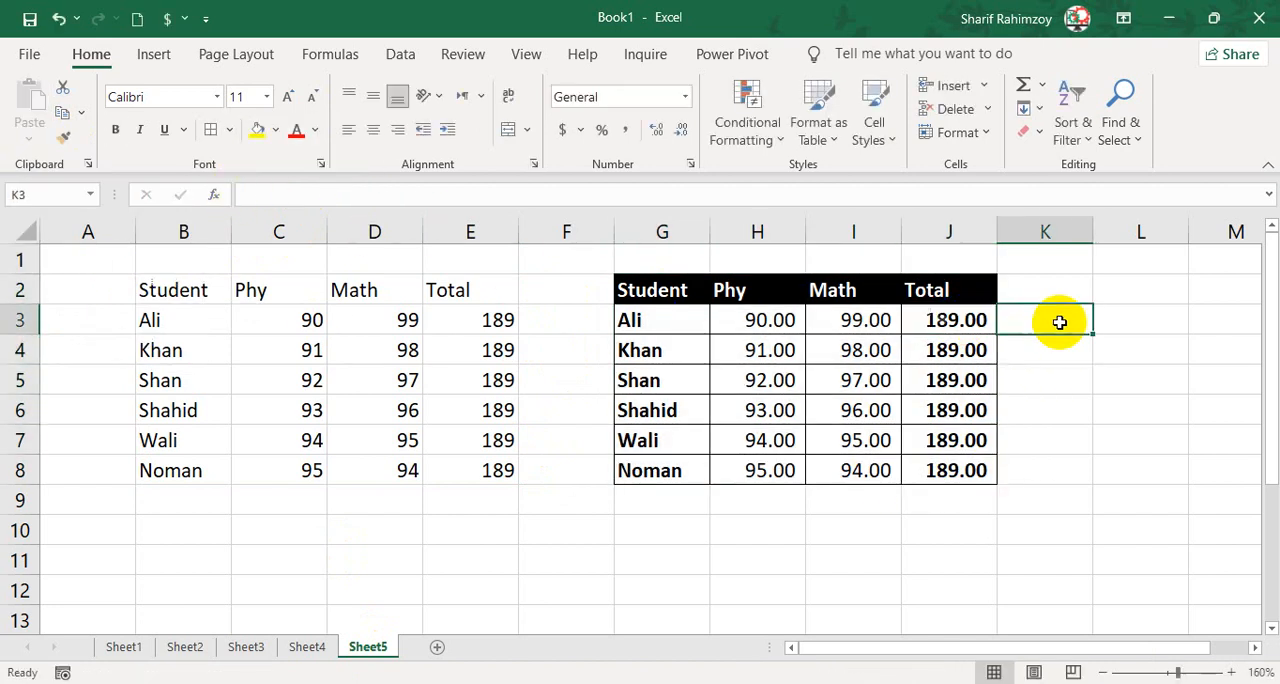
double_click(968, 320)
click(1048, 316)
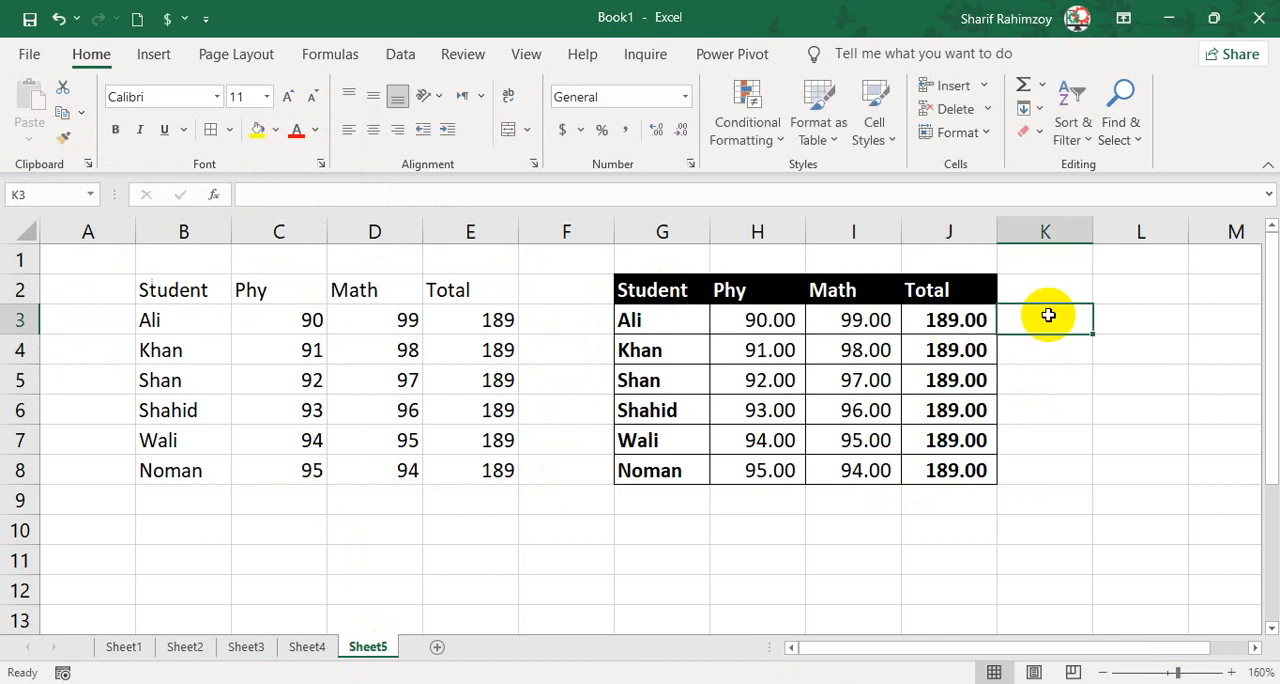
drag(700, 289, 943, 474)
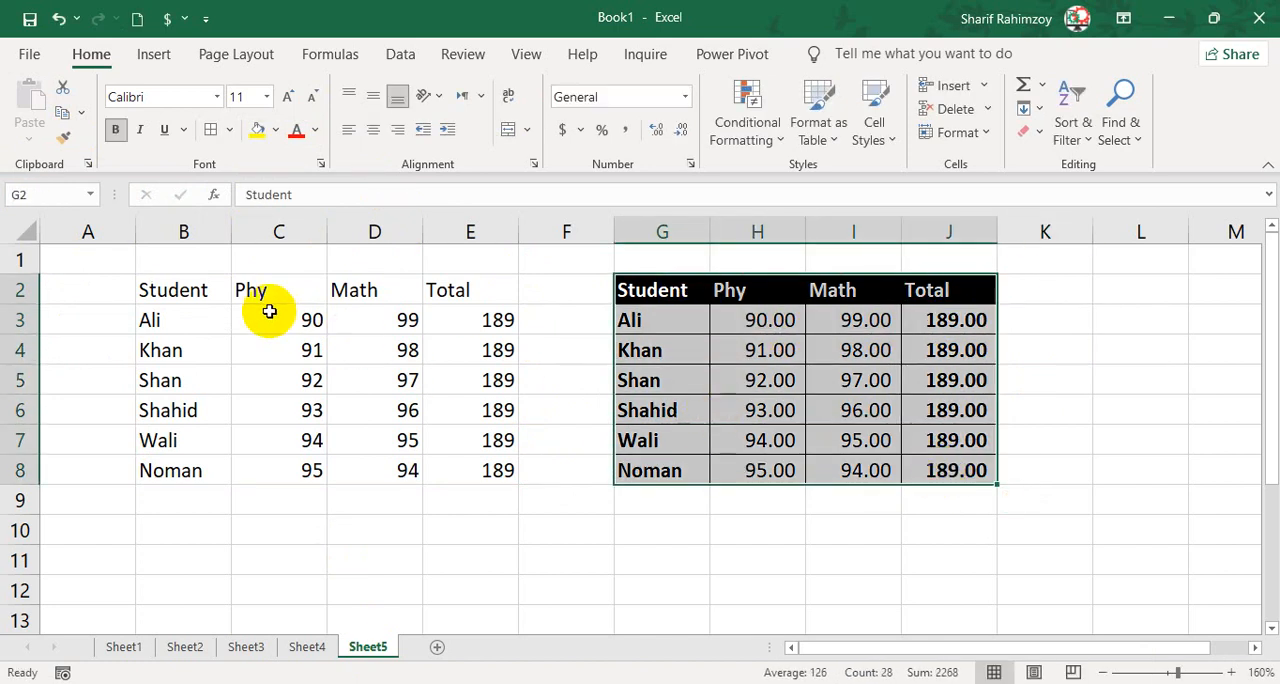
click(221, 308)
click(469, 320)
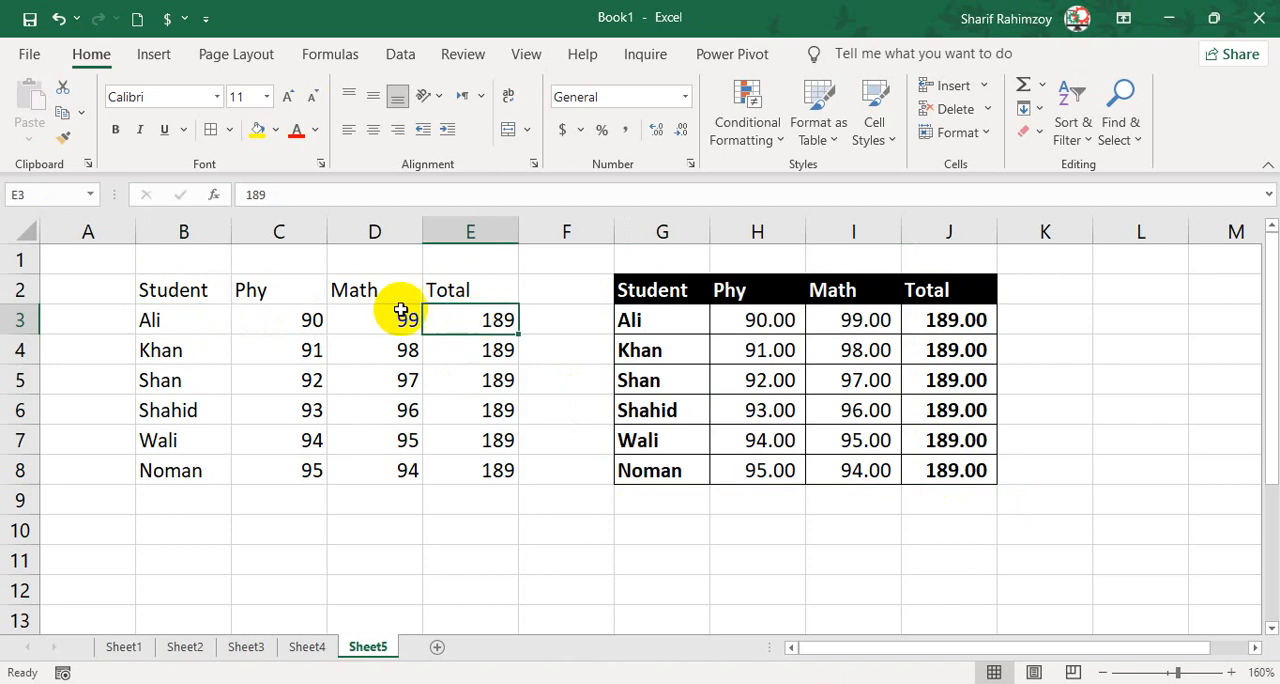
drag(190, 287, 449, 471)
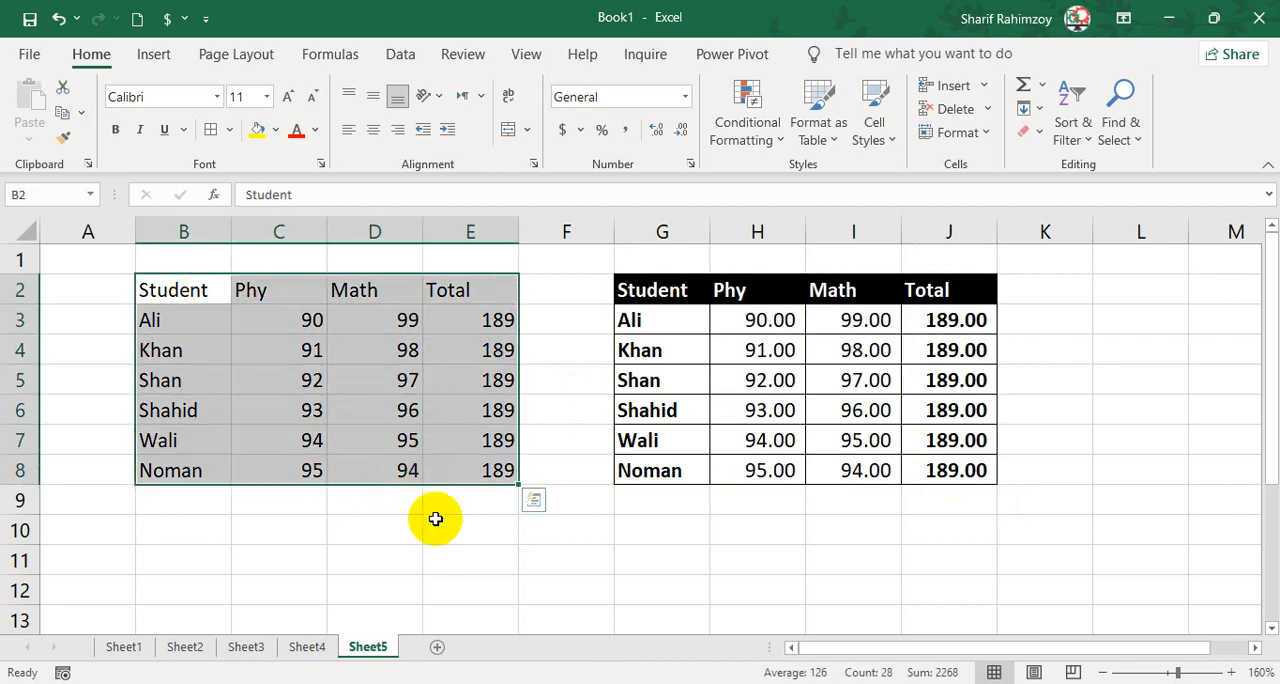
key(ctrl+q)
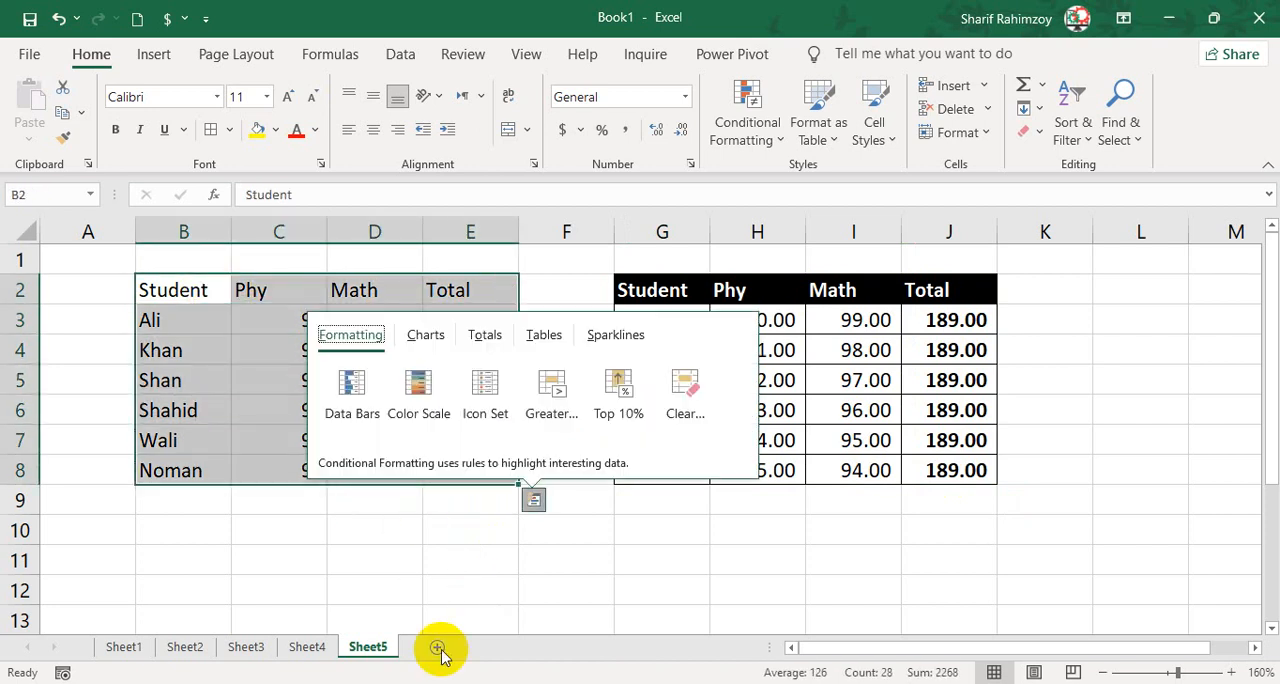
Add another new worksheet after Sheet5 and select cell B2 on it.
click(437, 647)
click(120, 263)
scroll(123, 263, up, 4)
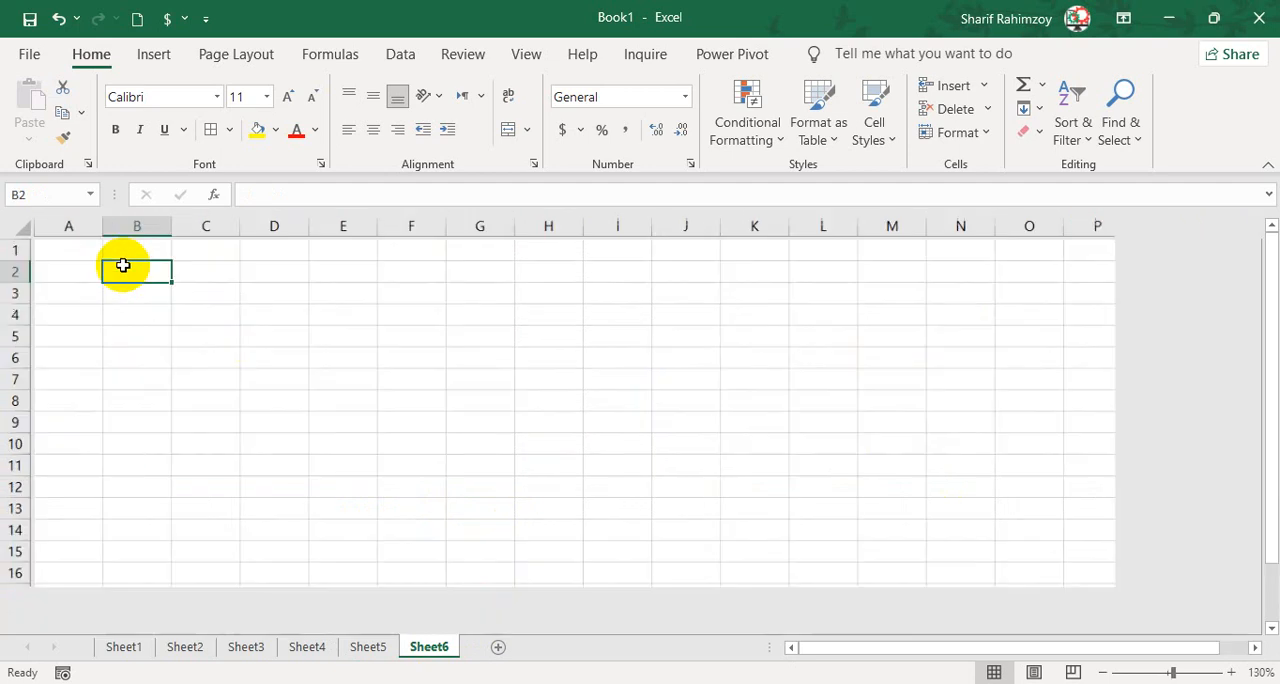
Copy the formatted marks table B2:E8 on Sheet2 again.
click(358, 647)
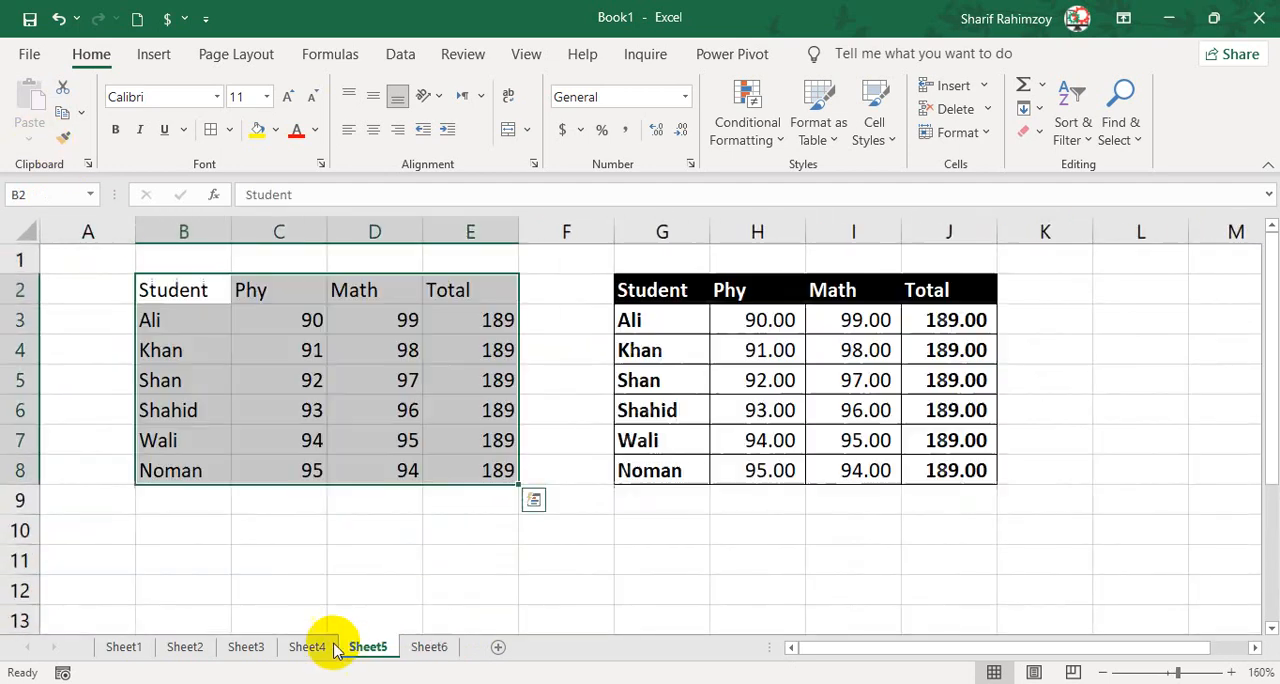
click(184, 647)
drag(200, 312, 523, 449)
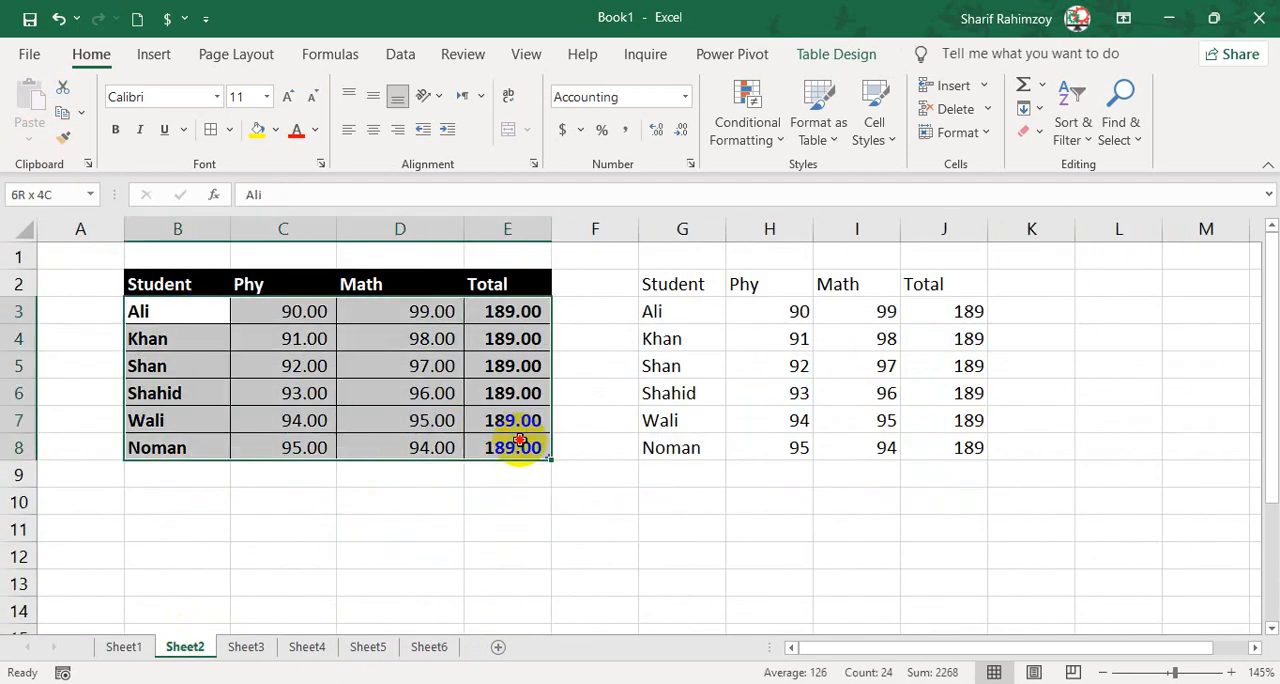
drag(527, 461, 526, 451)
key(ctrl+c)
Paste the copied marks table at B2 on Sheet6 with the Values & Number Formatting option.
click(426, 650)
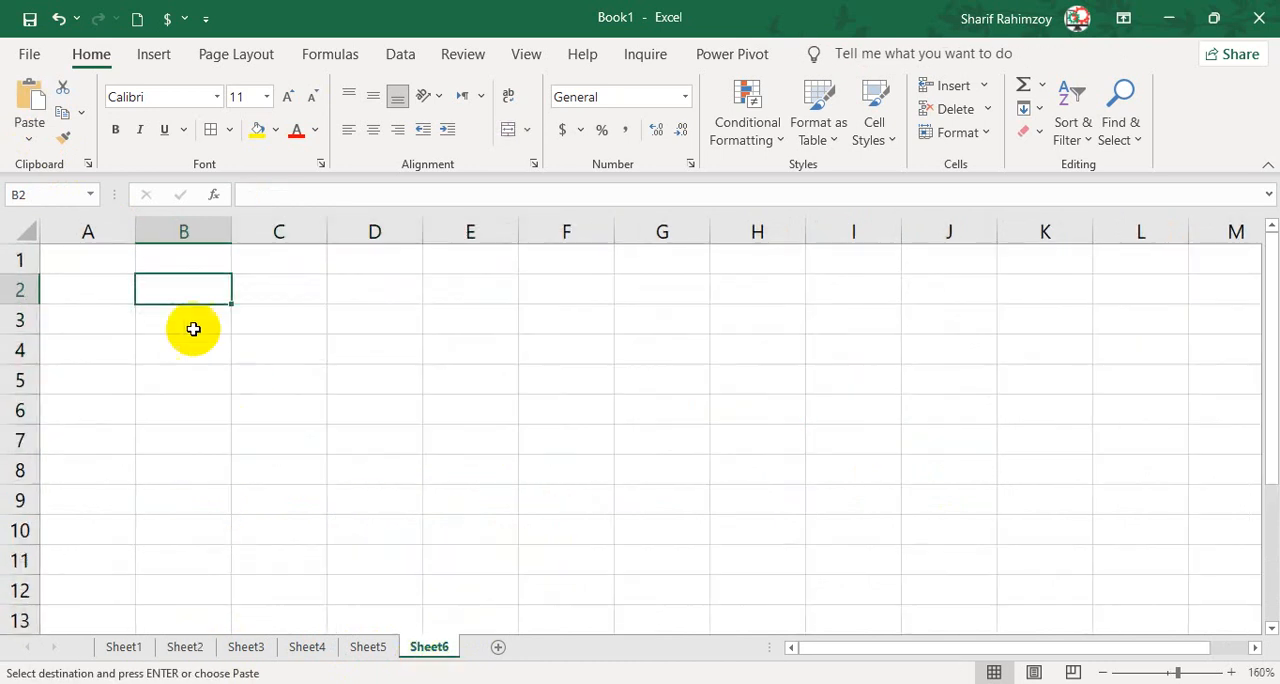
click(29, 138)
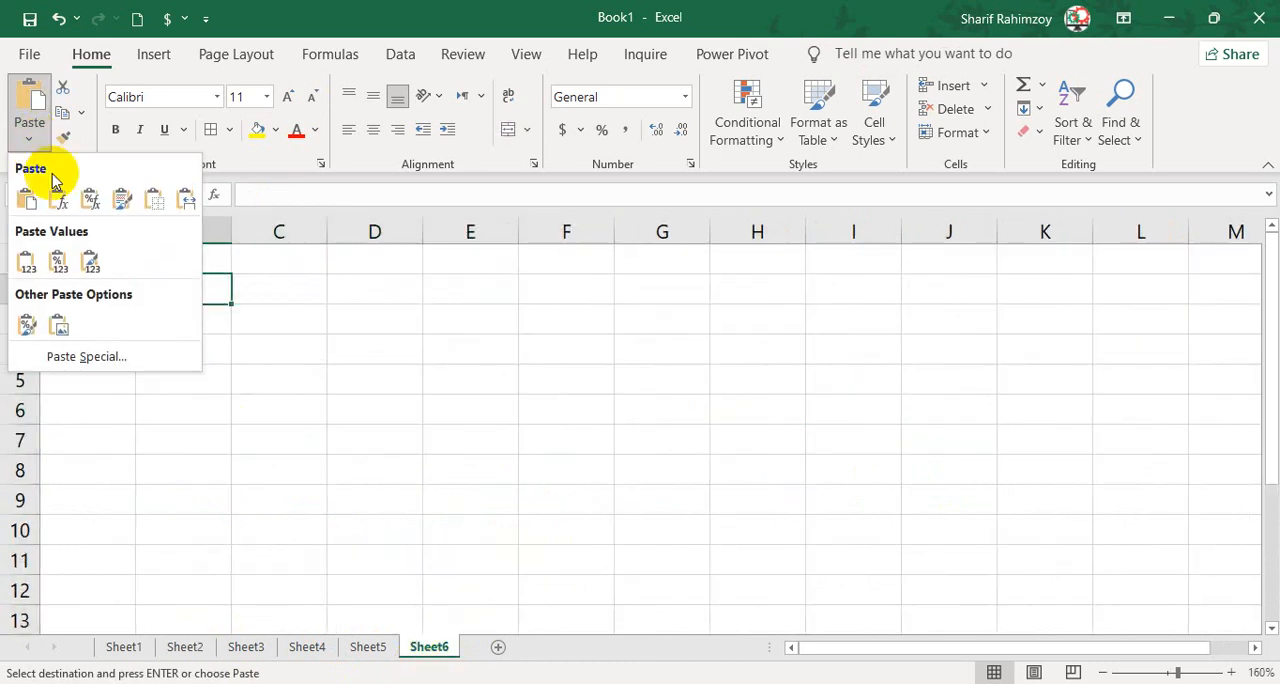
click(68, 268)
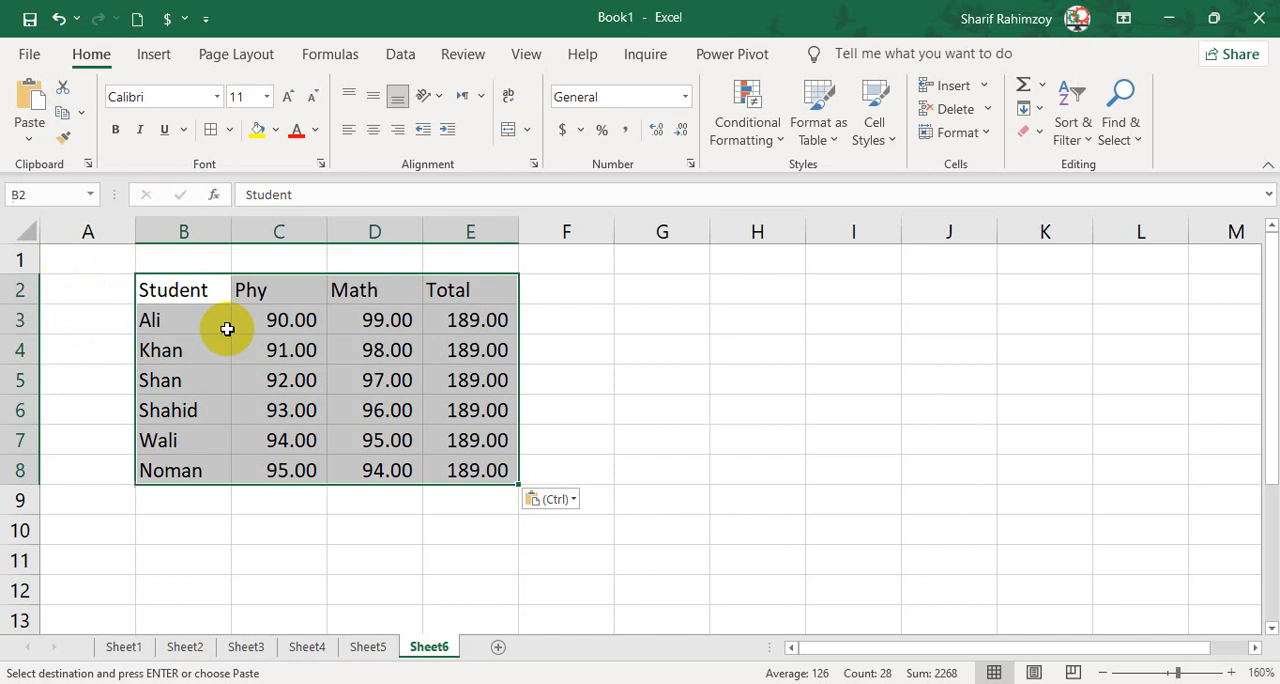
Examine the contents and number format of the Math and Total cells in the pasted table B2:E8 on Sheet6.
click(458, 328)
click(386, 318)
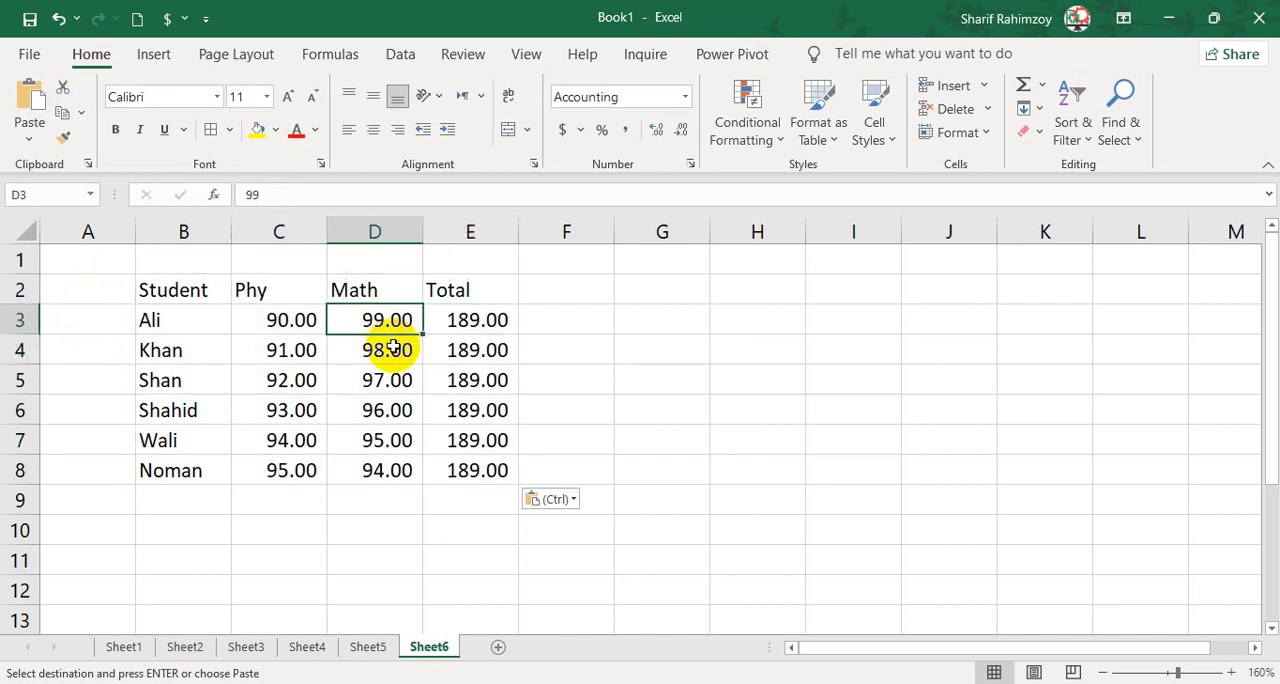
click(391, 343)
click(457, 322)
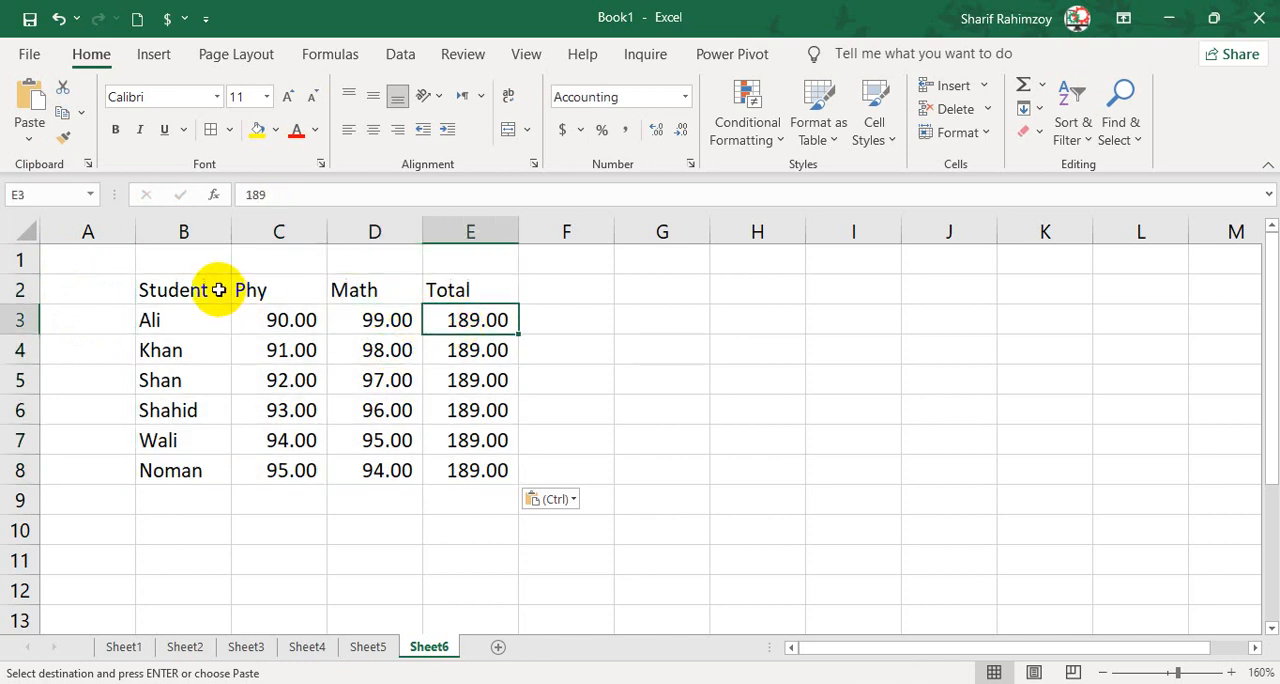
drag(220, 289, 484, 466)
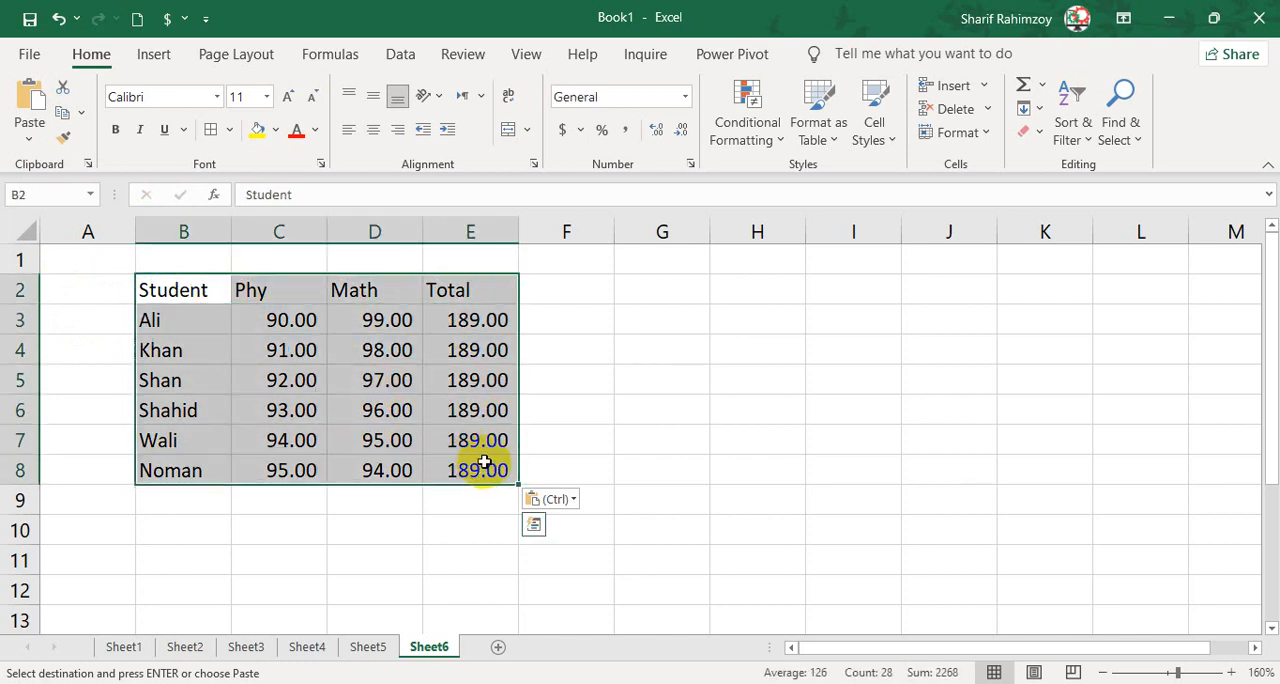
click(475, 320)
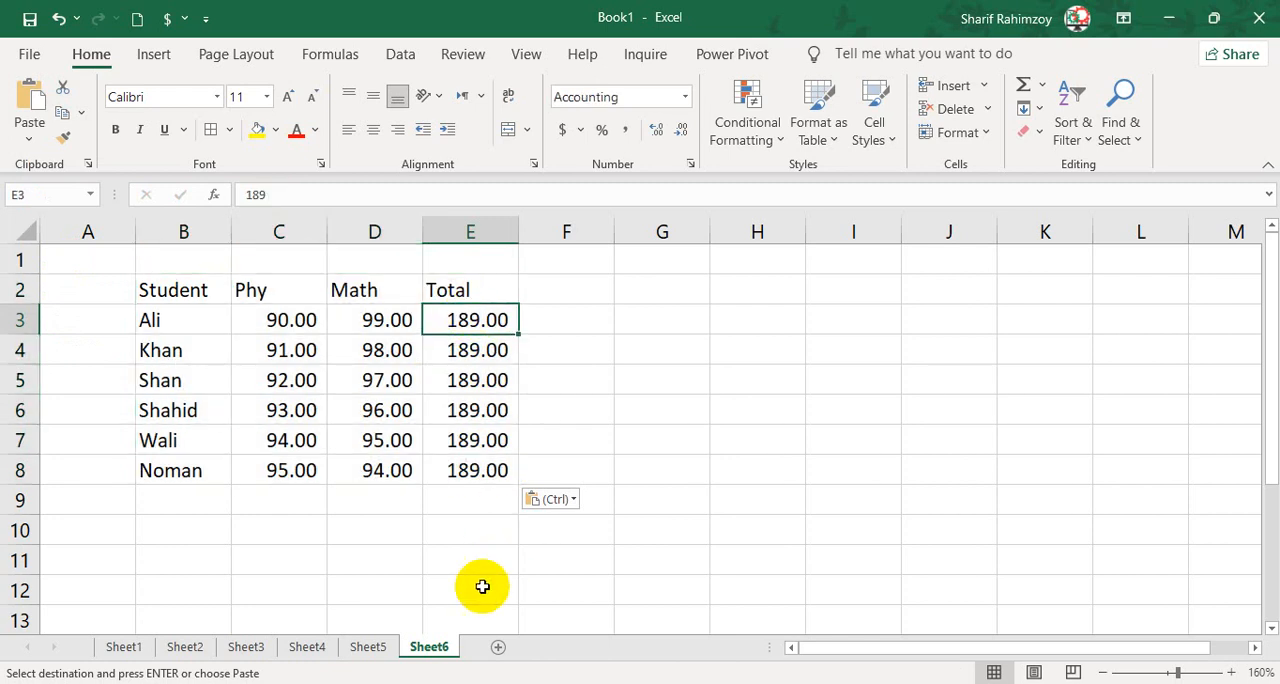
Compare the number formatting of the Sheet5 tables at B2:E8 and G2:J8 with the table on Sheet6.
click(369, 650)
click(298, 312)
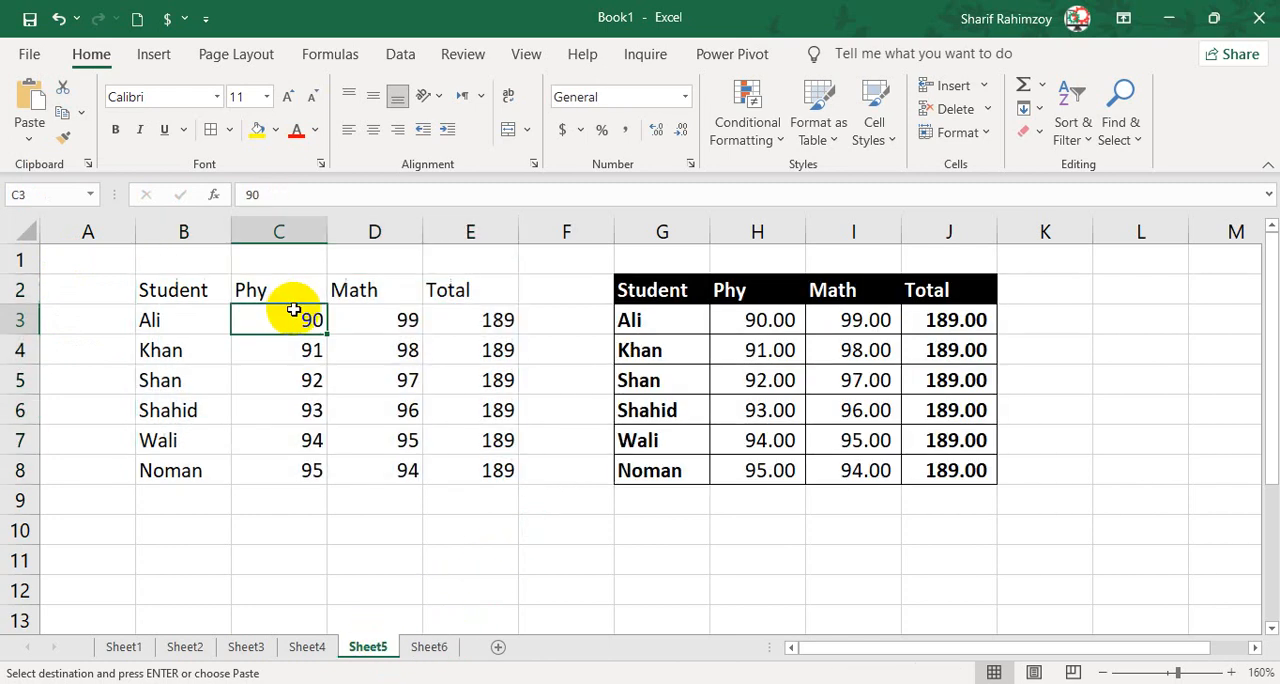
drag(351, 357, 477, 471)
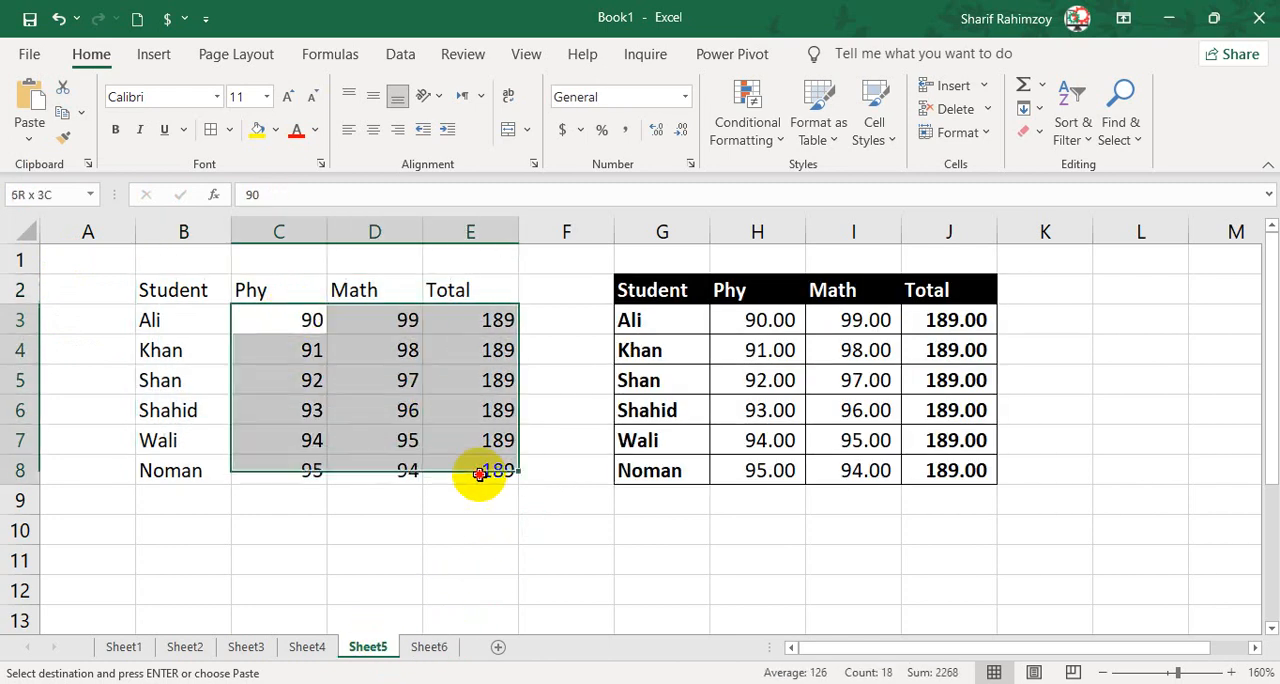
click(434, 647)
click(366, 646)
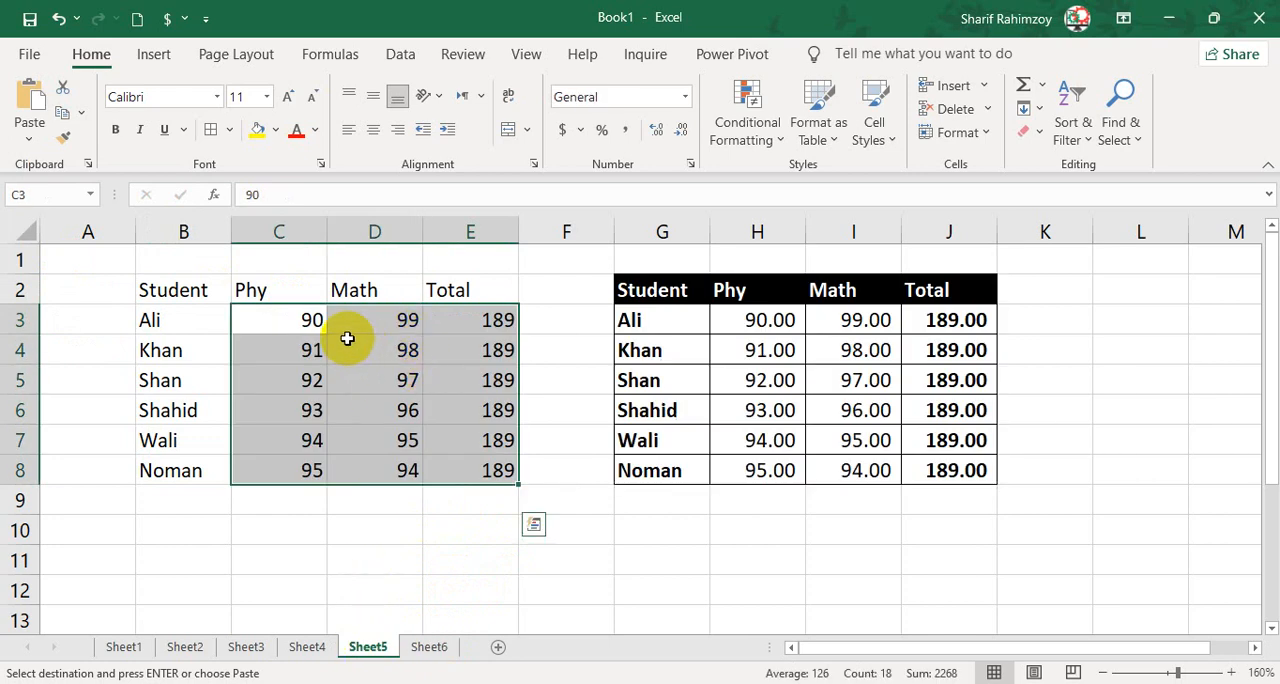
click(434, 647)
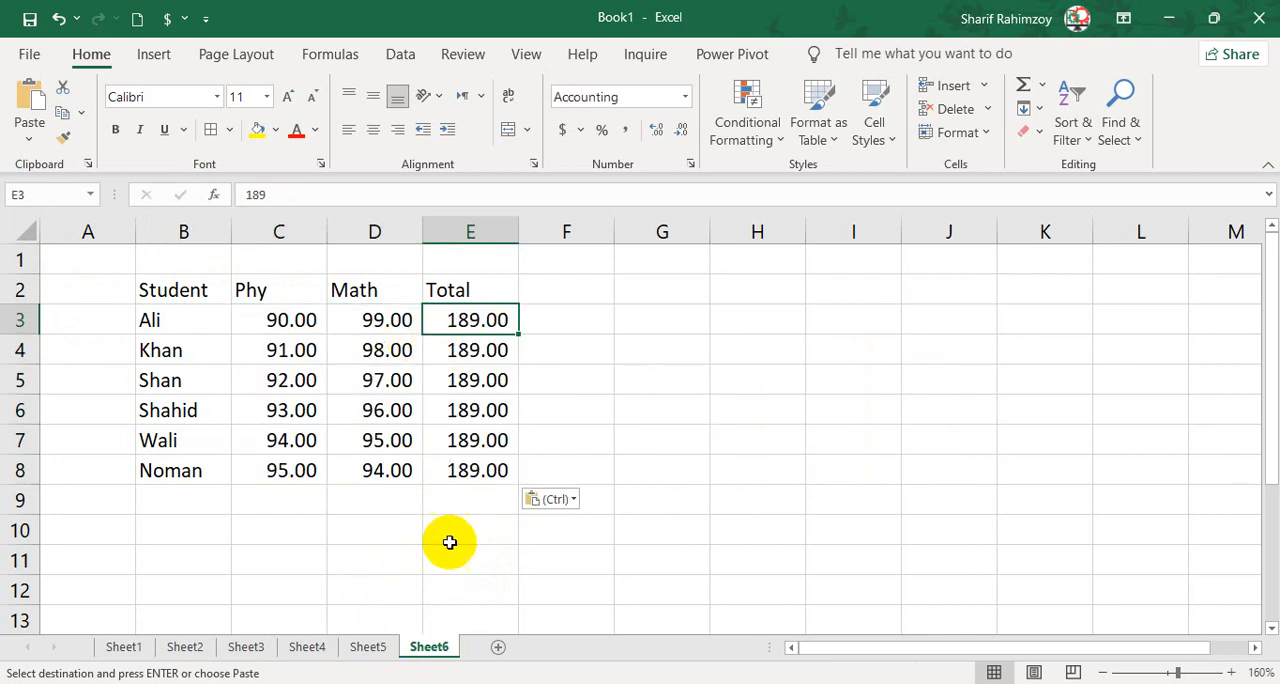
click(370, 647)
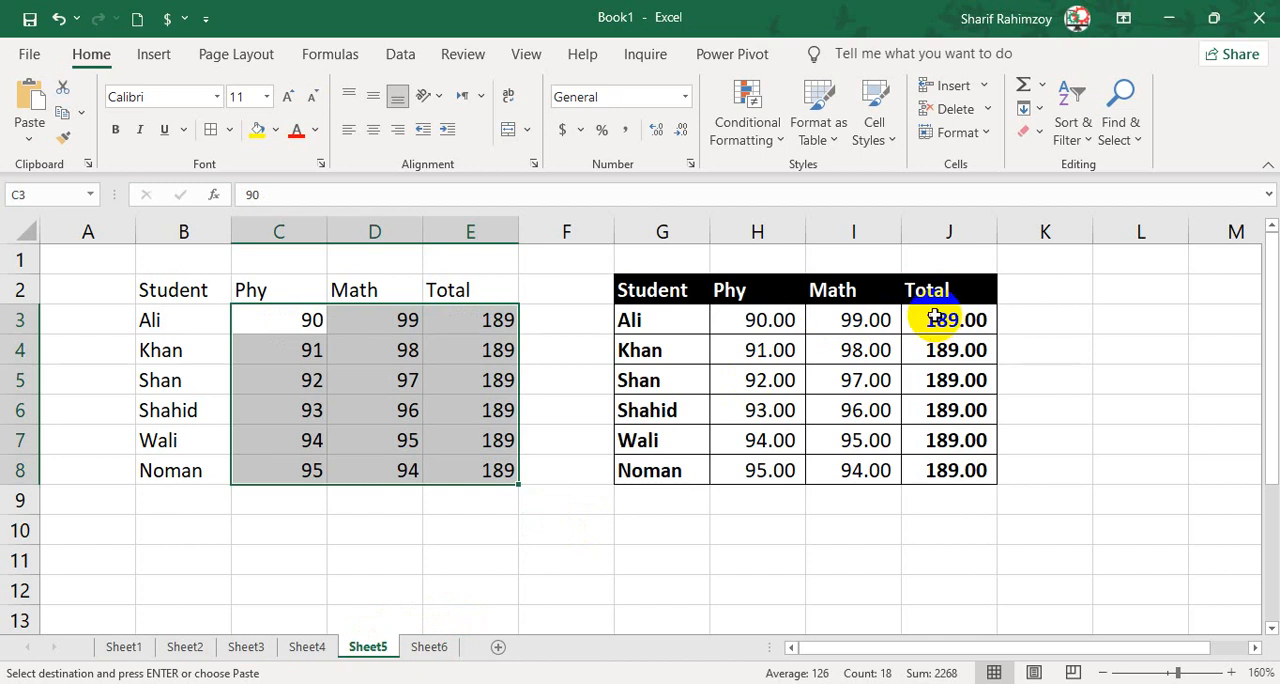
drag(692, 283, 951, 477)
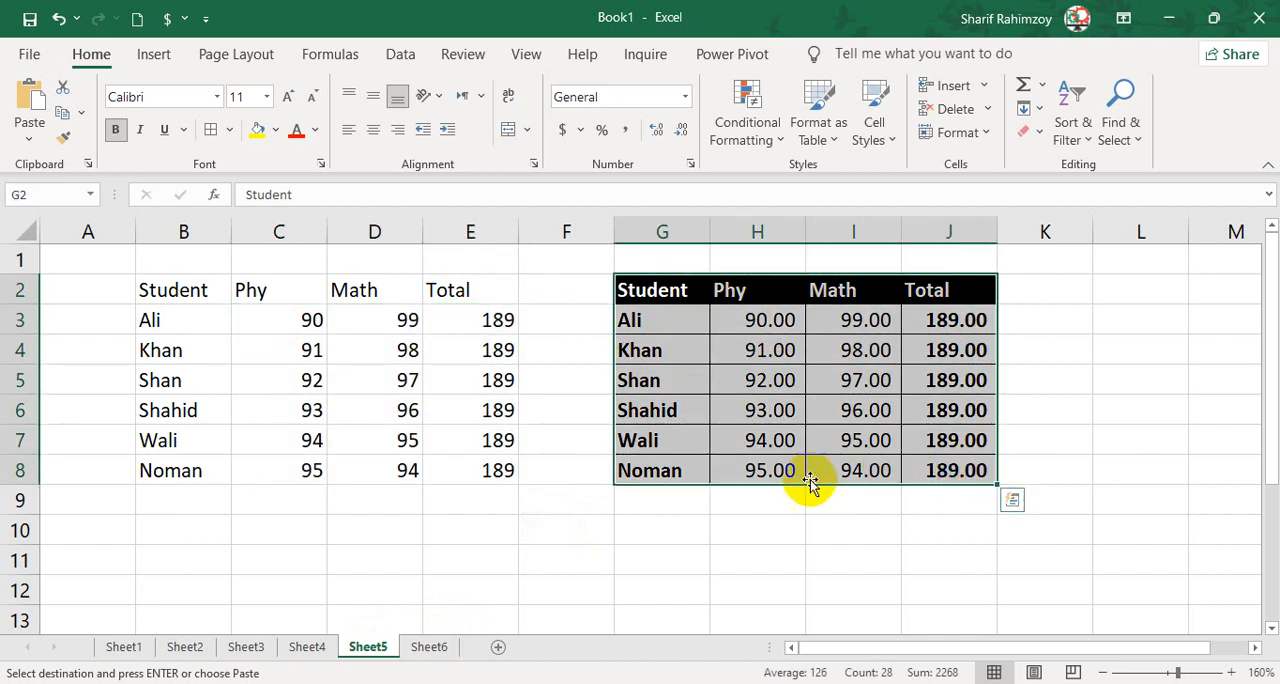
Add a new sheet and paste the copied marks table at B2 with the Values option.
click(497, 647)
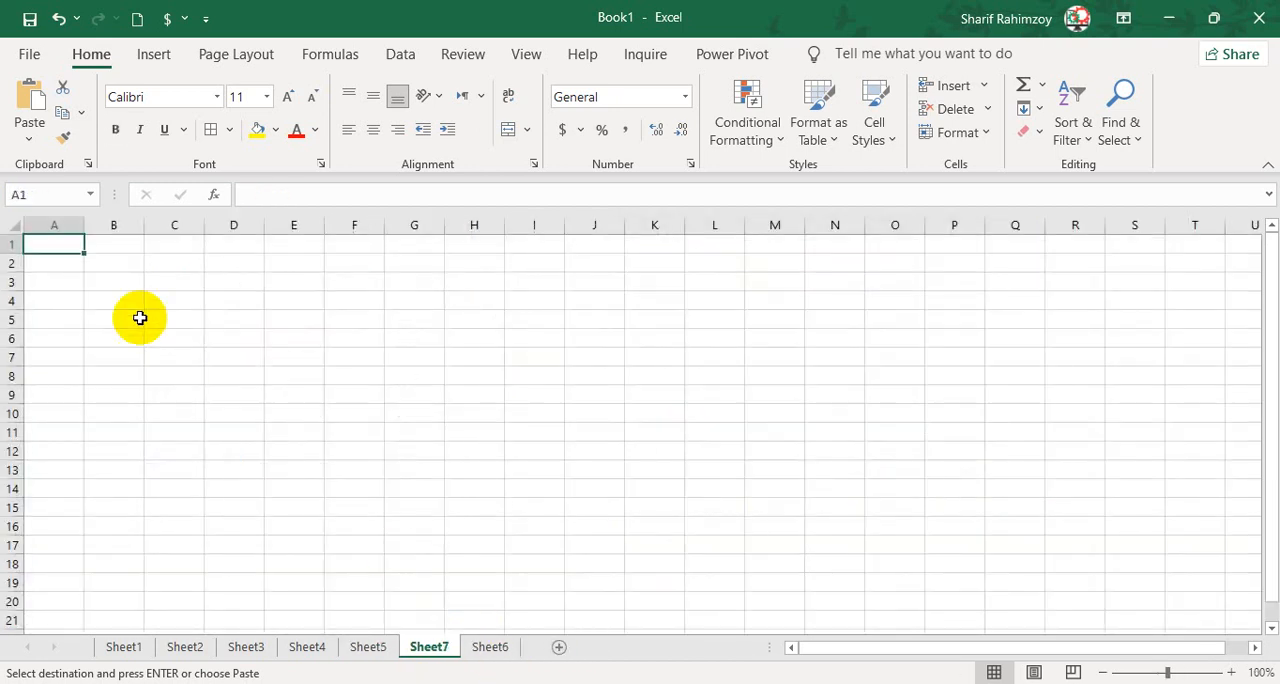
click(114, 263)
ctrl+scroll(103, 266, up, 2)
click(27, 133)
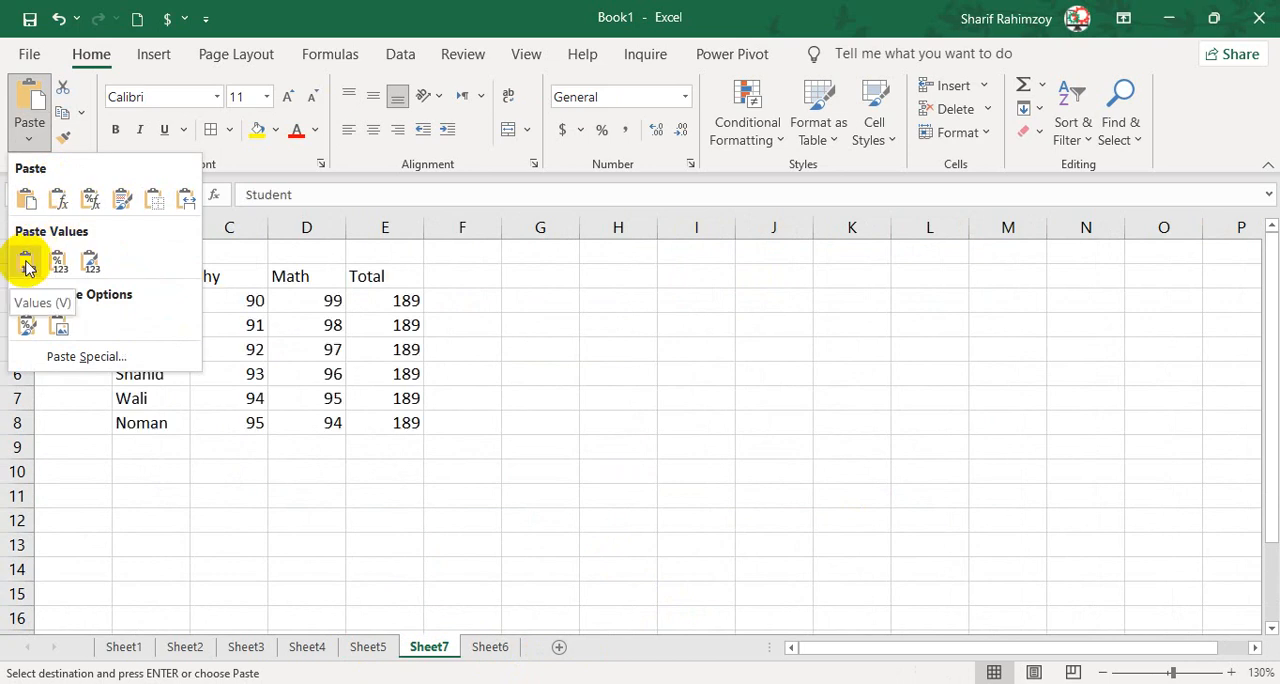
click(27, 263)
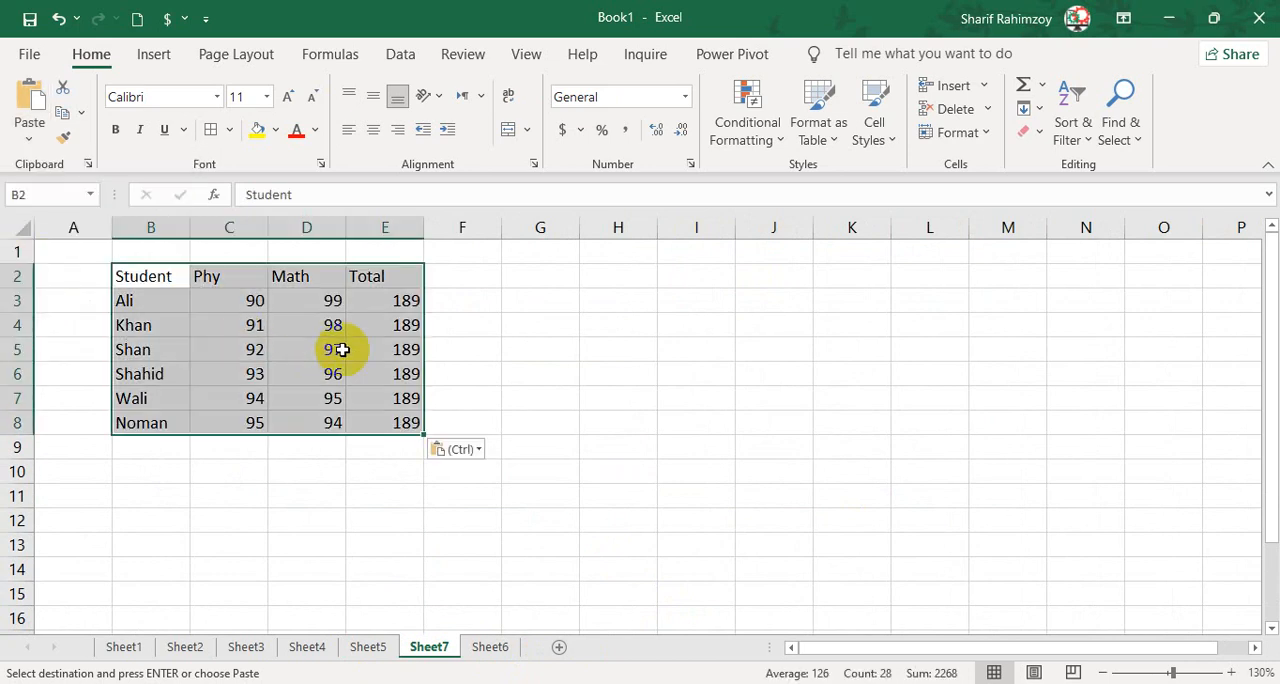
Examine the contents of the Phy, Math and Total cells in row 3 of the pasted table on Sheet7.
click(379, 305)
click(246, 296)
click(311, 297)
click(380, 298)
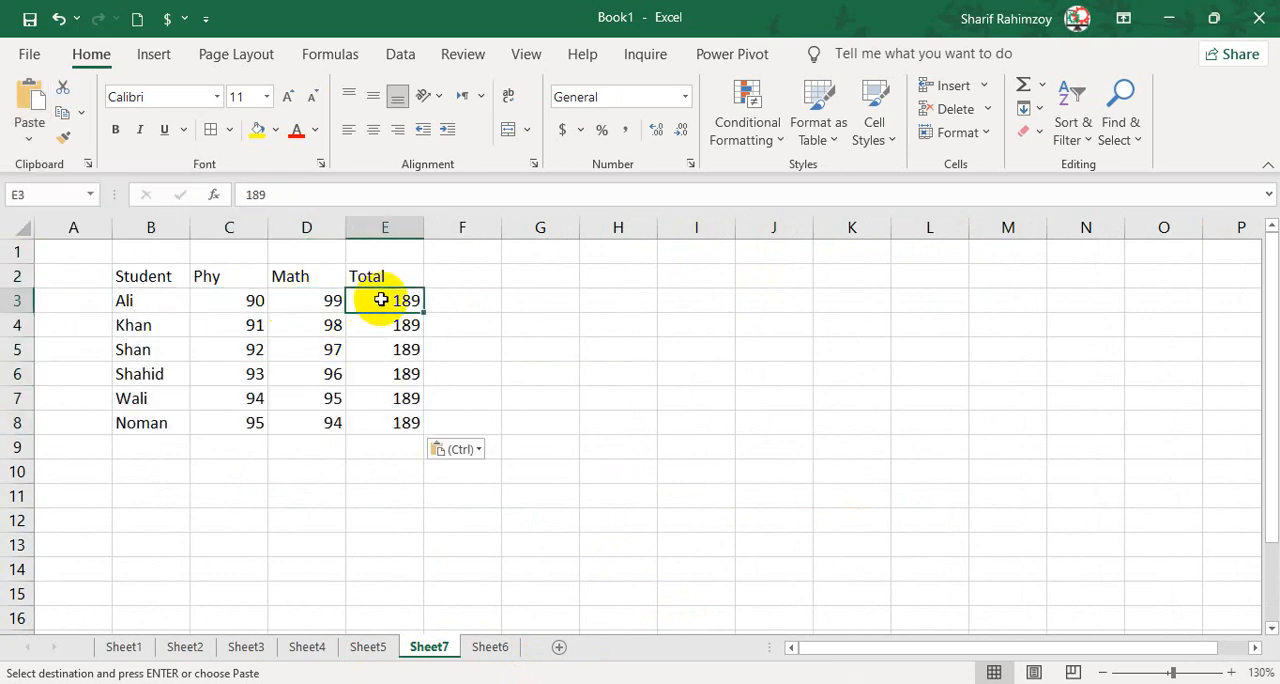
click(341, 196)
click(538, 284)
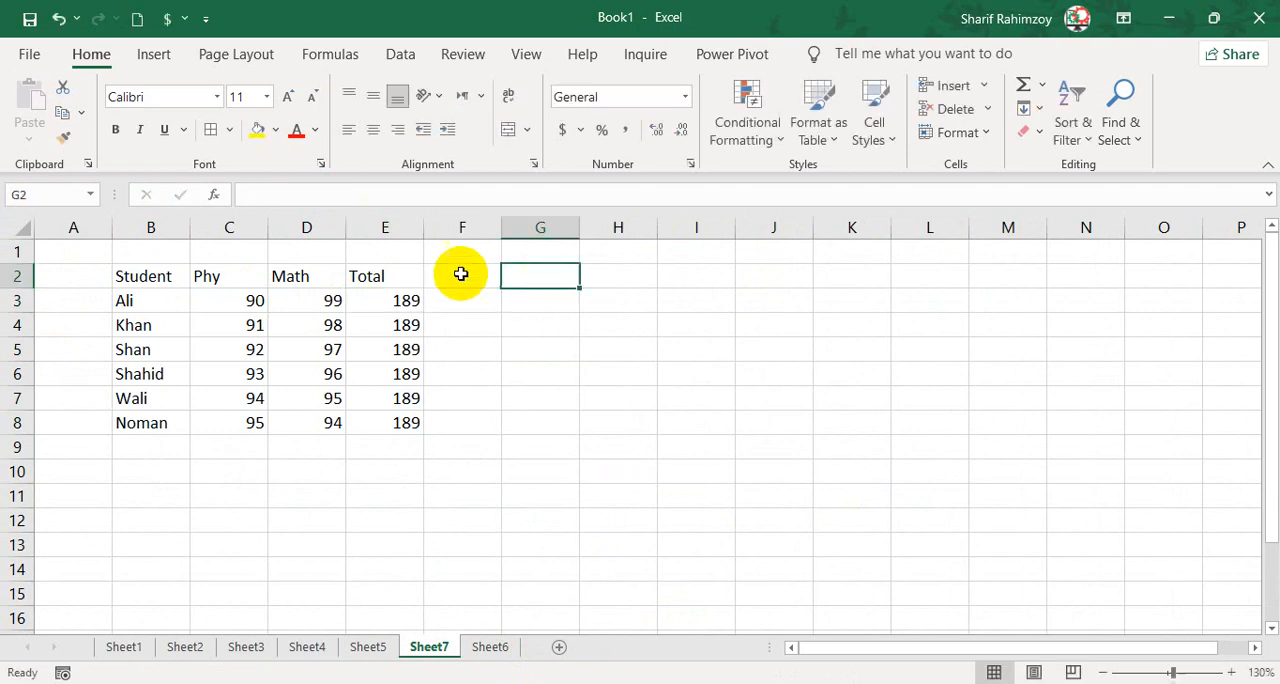
Copy the formatted marks table B2:E8 on Sheet2 again.
click(365, 648)
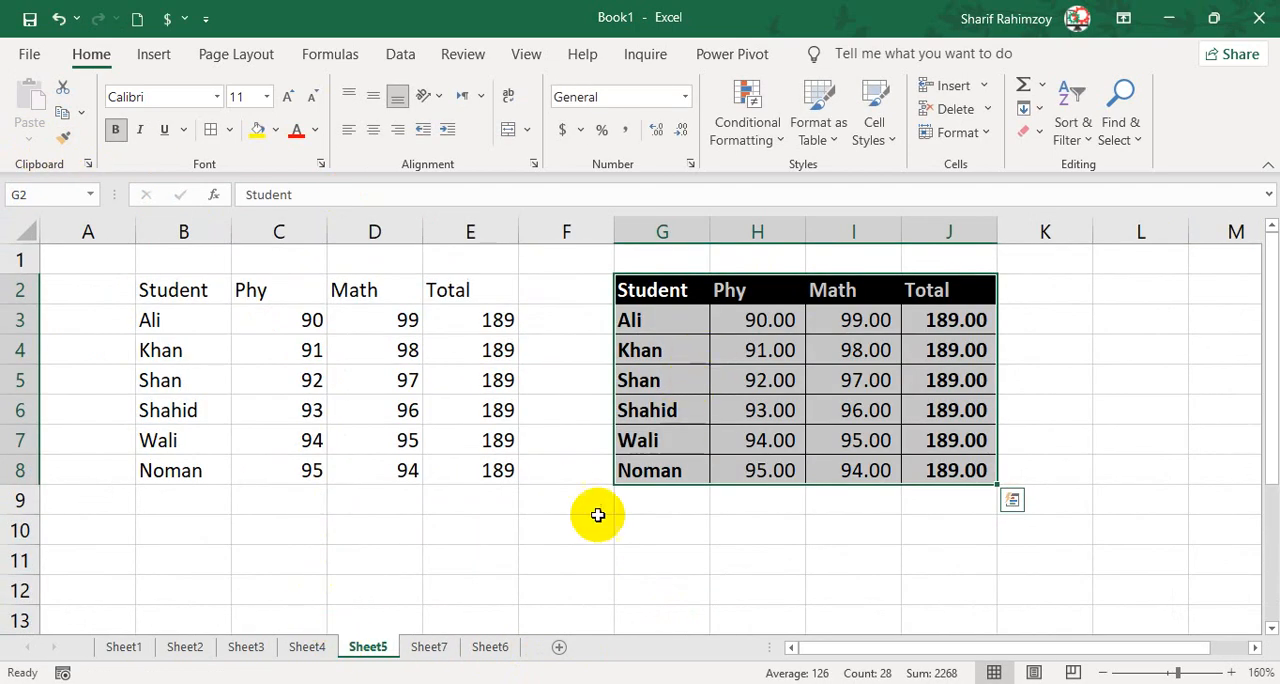
click(307, 647)
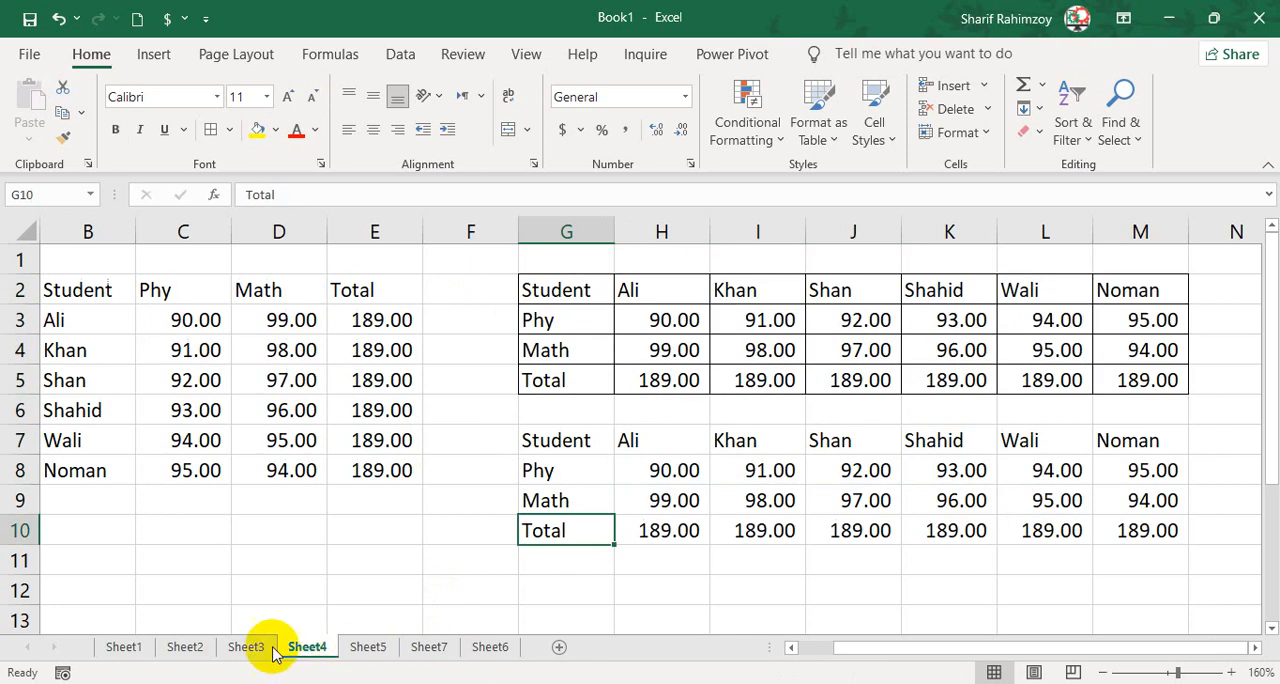
click(185, 647)
key(ctrl+c)
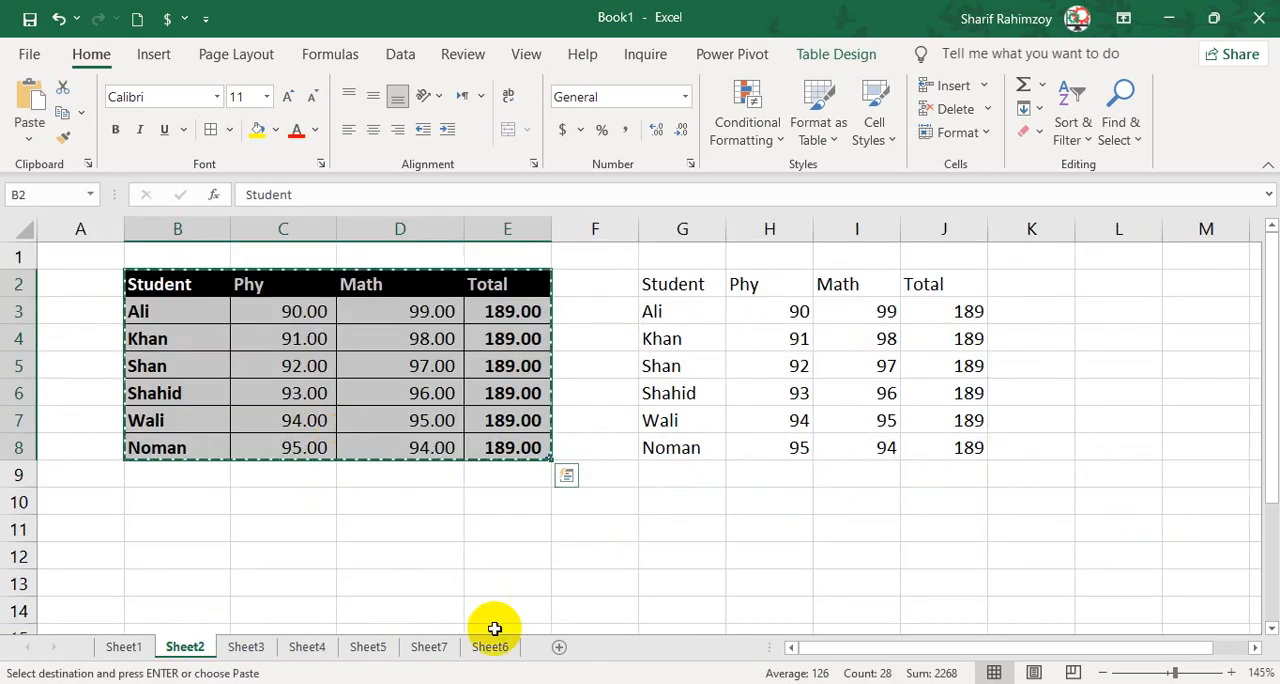
Paste the copied marks table at G2 on Sheet6 with the Values & Number Formatting option.
click(490, 646)
click(652, 290)
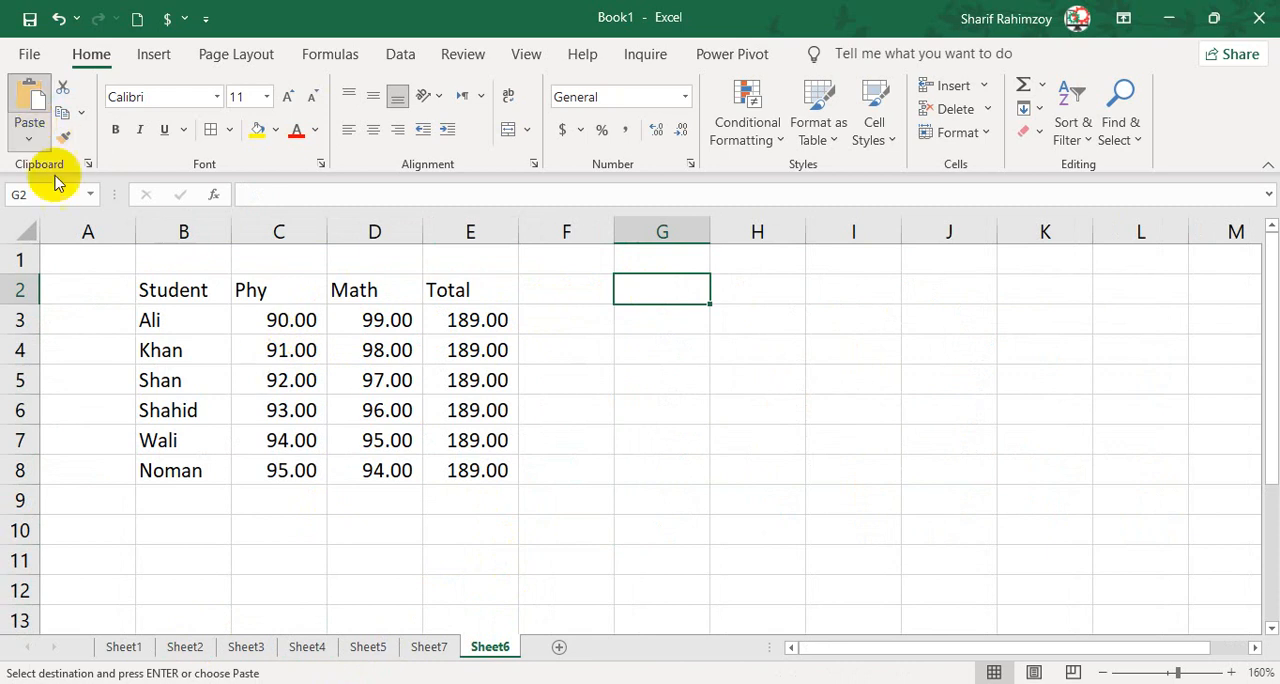
click(29, 138)
click(57, 262)
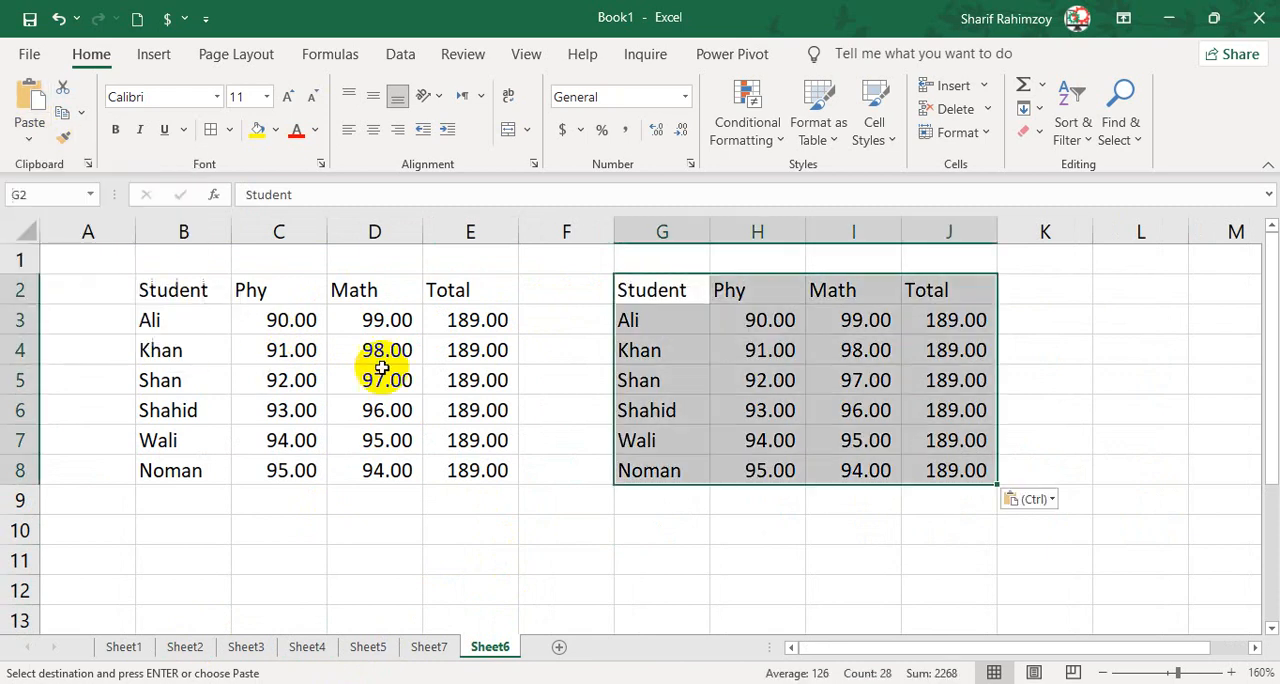
Paste the copied marks over the existing table at B2 on Sheet6 with the Values option.
drag(225, 292, 486, 487)
click(486, 487)
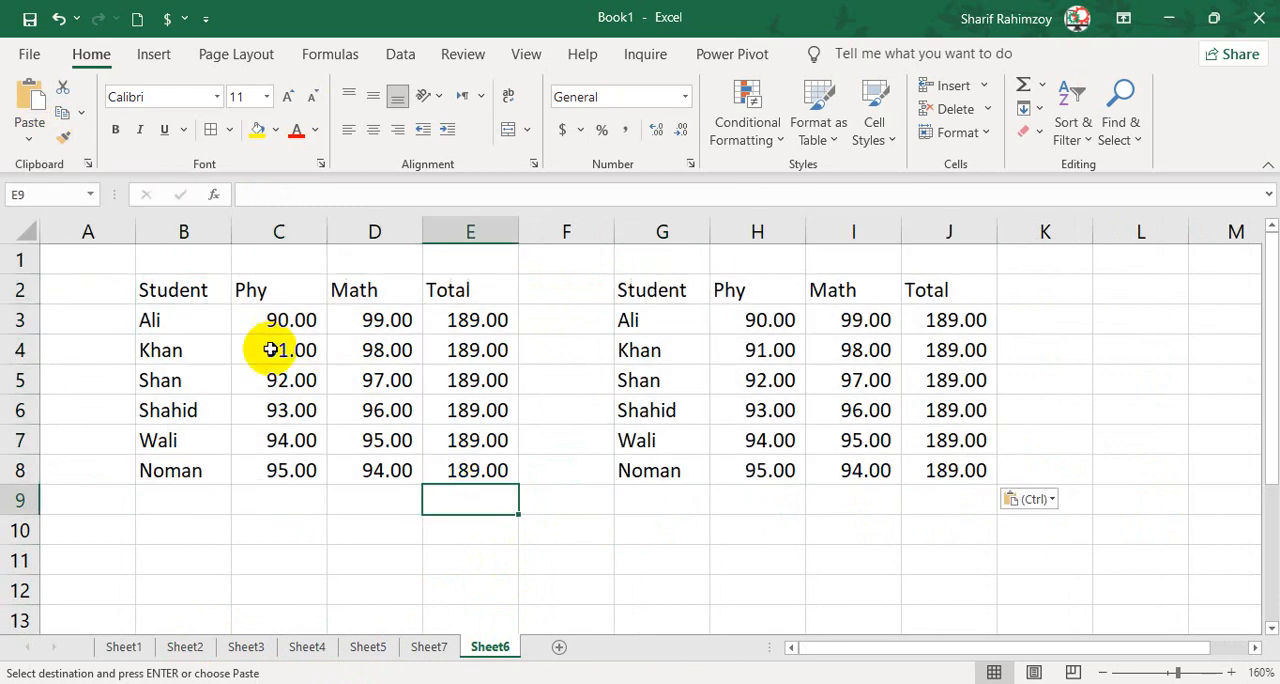
click(180, 289)
click(29, 135)
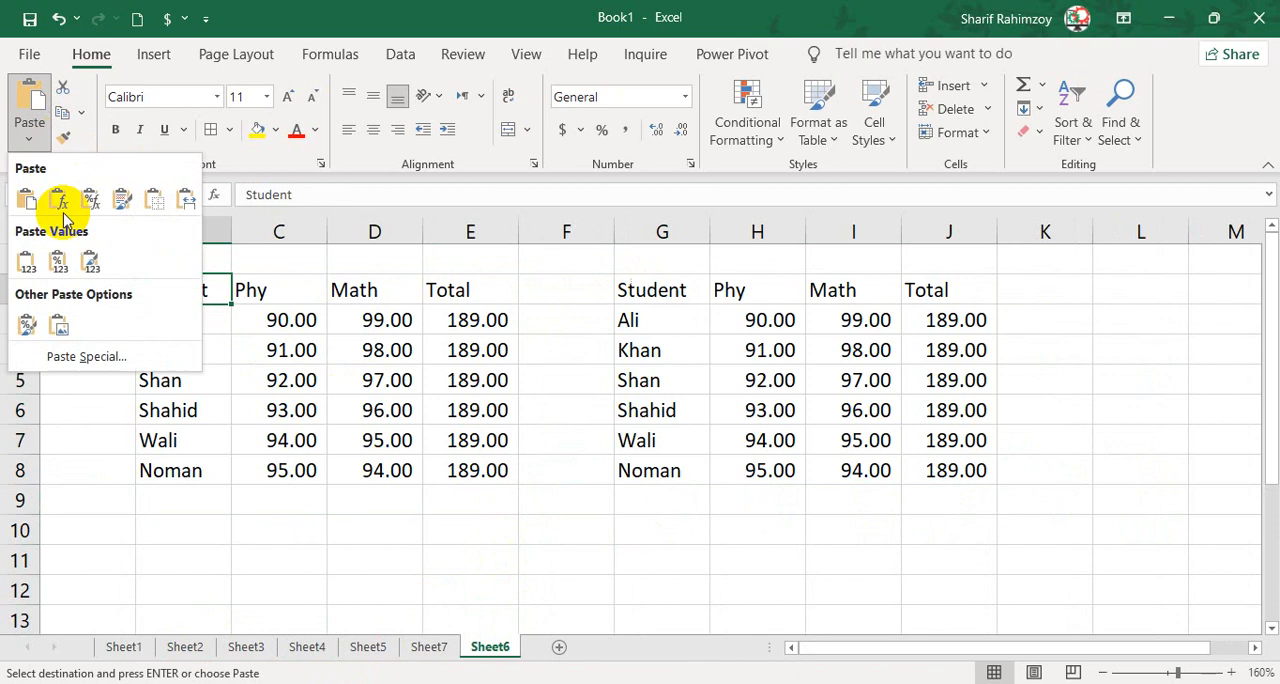
click(33, 256)
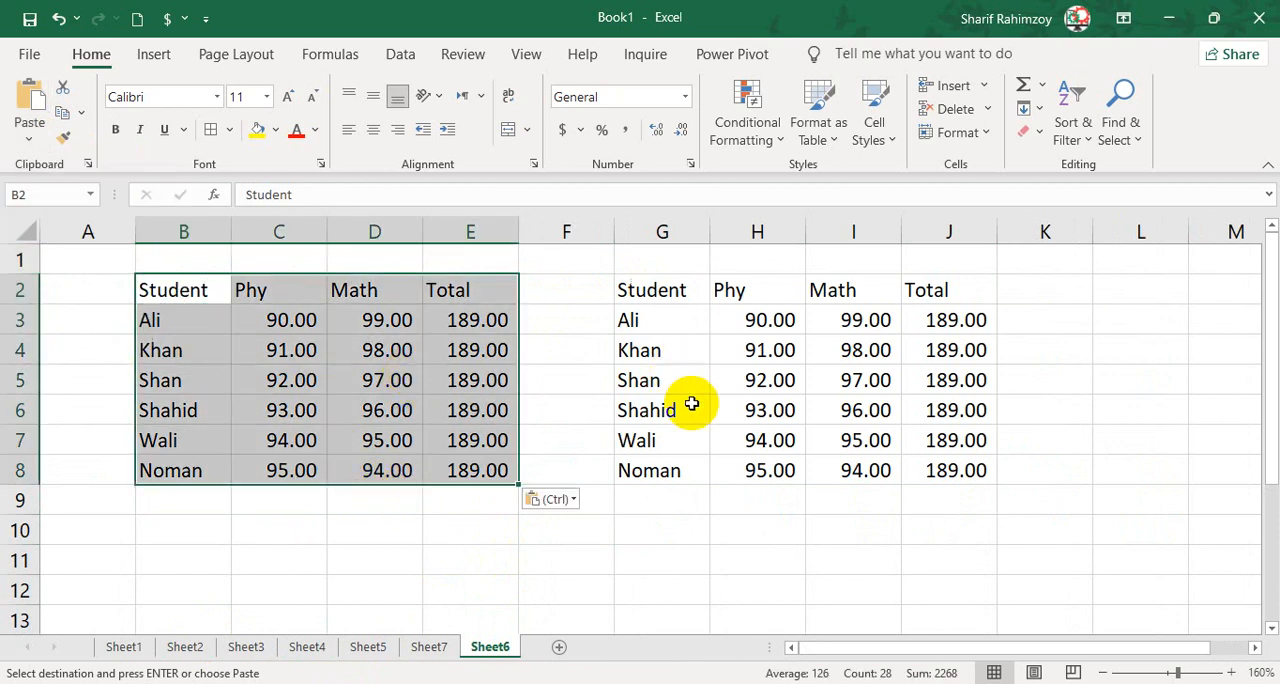
click(738, 562)
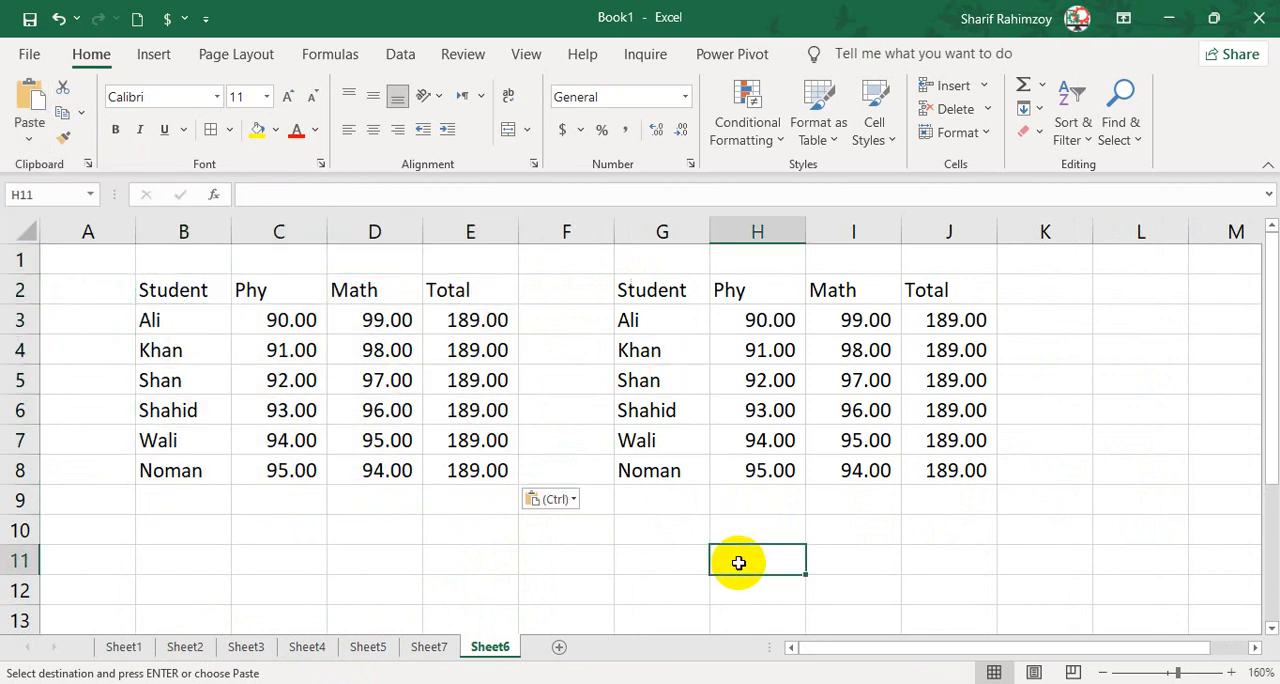
Add another new sheet and paste only the formatting of the copied marks table at B2.
click(428, 647)
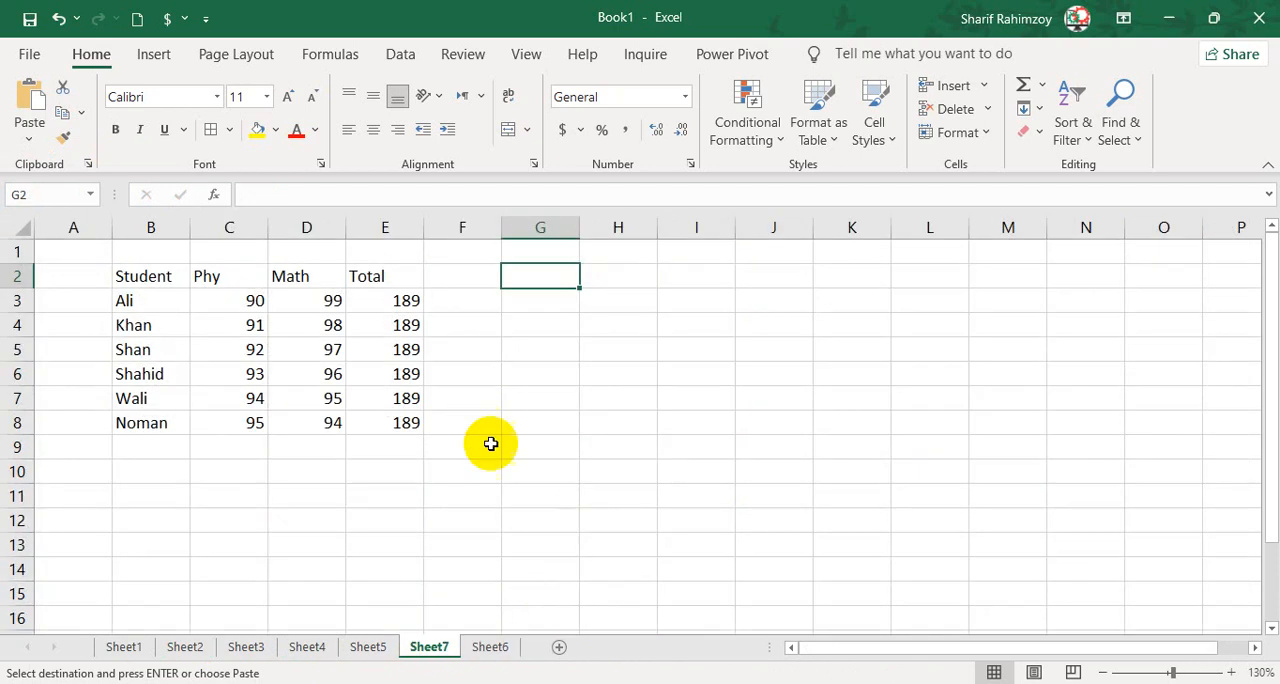
click(561, 650)
scroll(280, 355, up, 1)
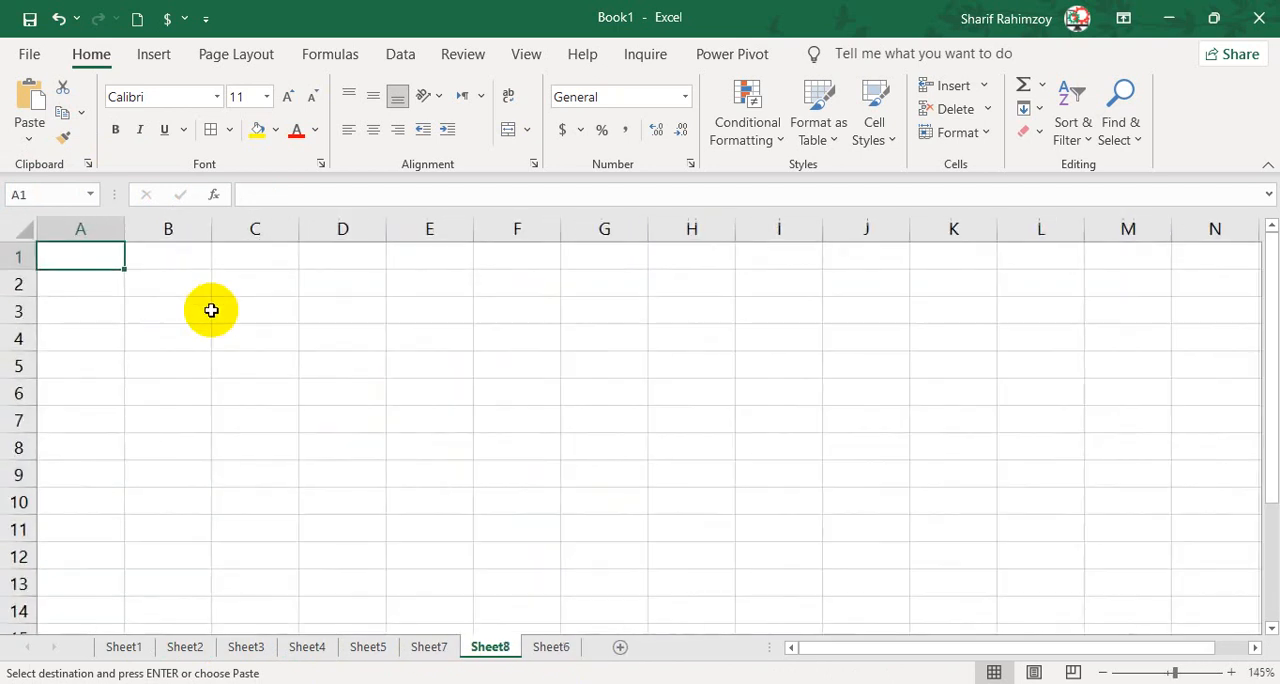
click(165, 285)
click(30, 133)
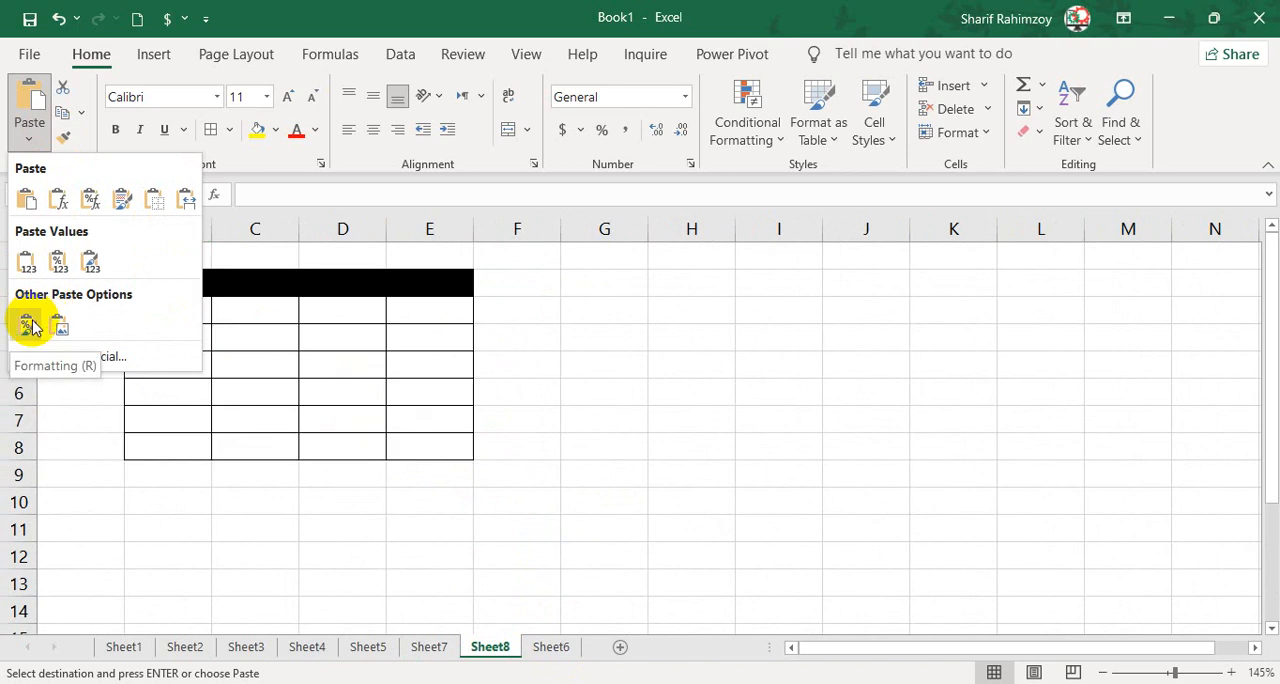
click(30, 324)
Enter the headers employee, salary, bonus and total in B2:E2 of the empty formatted table on Sheet8.
click(190, 289)
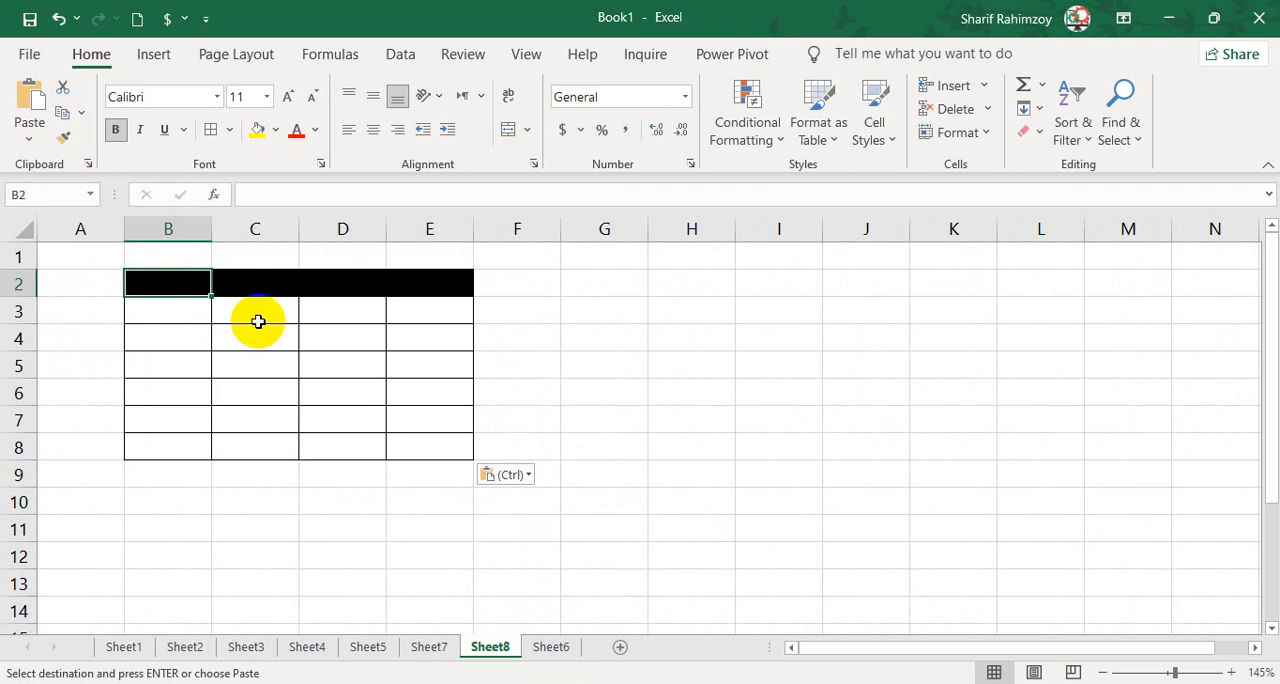
text(employee)
key(Tab)
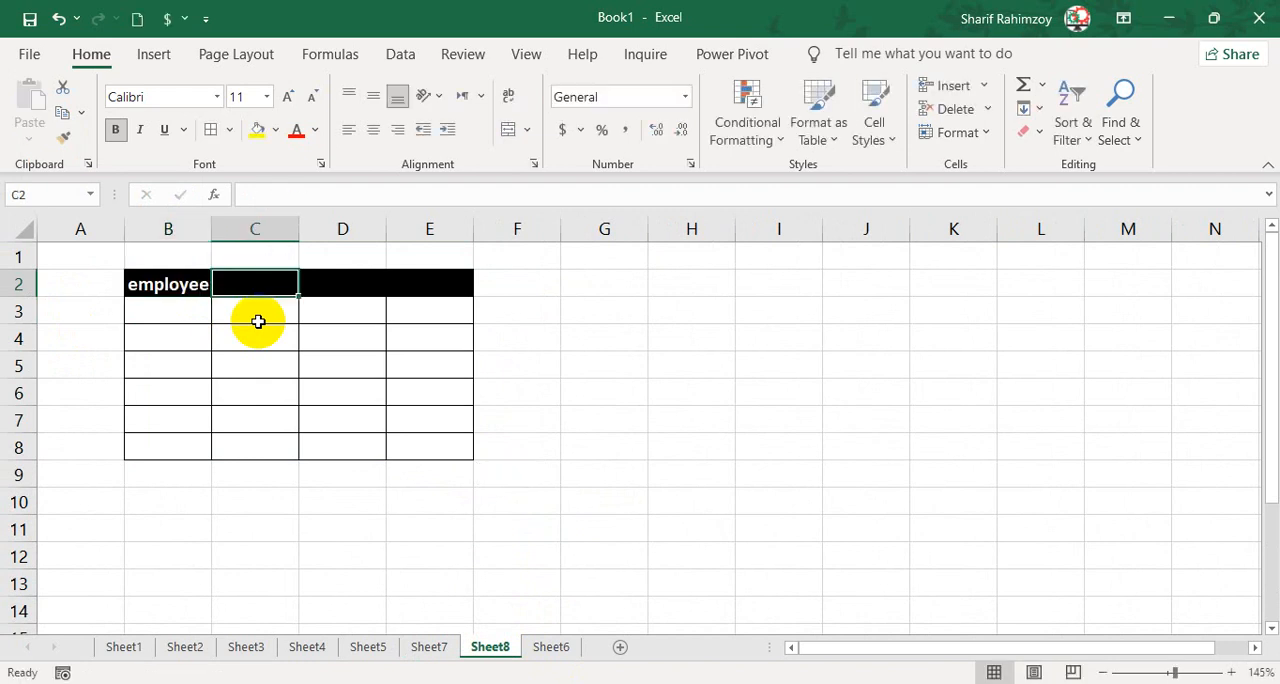
text(salary)
key(Tab)
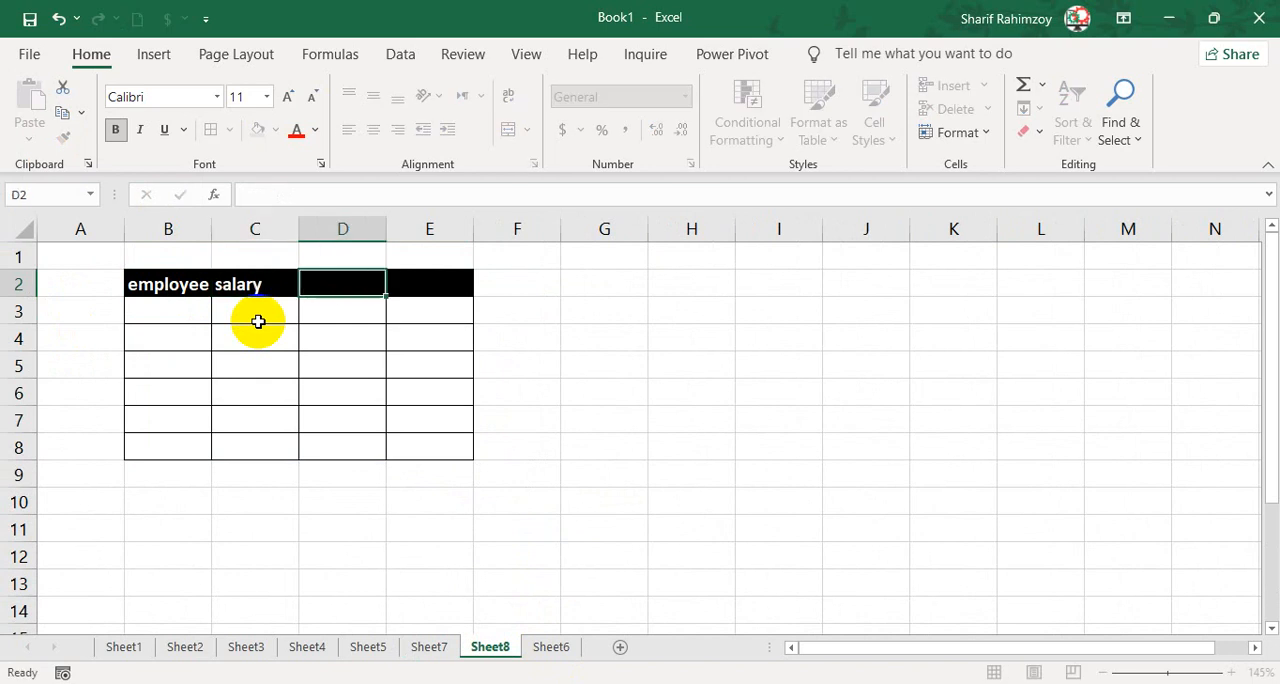
text(bonus)
key(Tab)
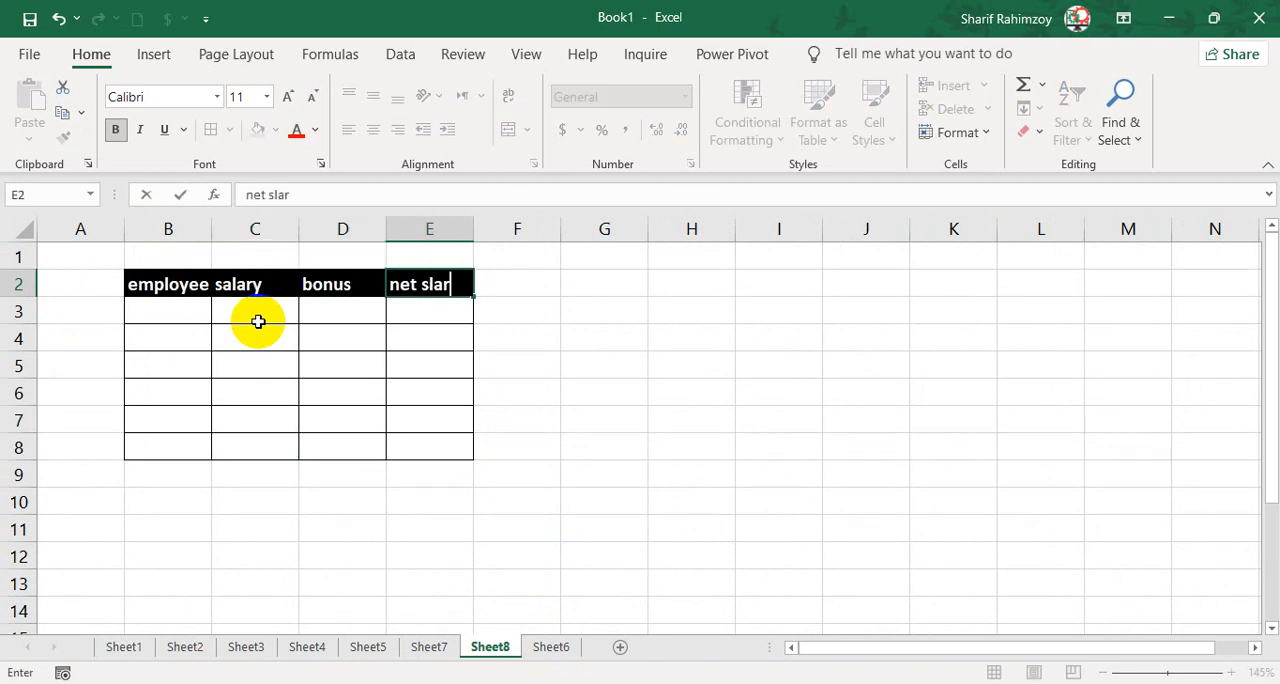
text(total)
key(Return)
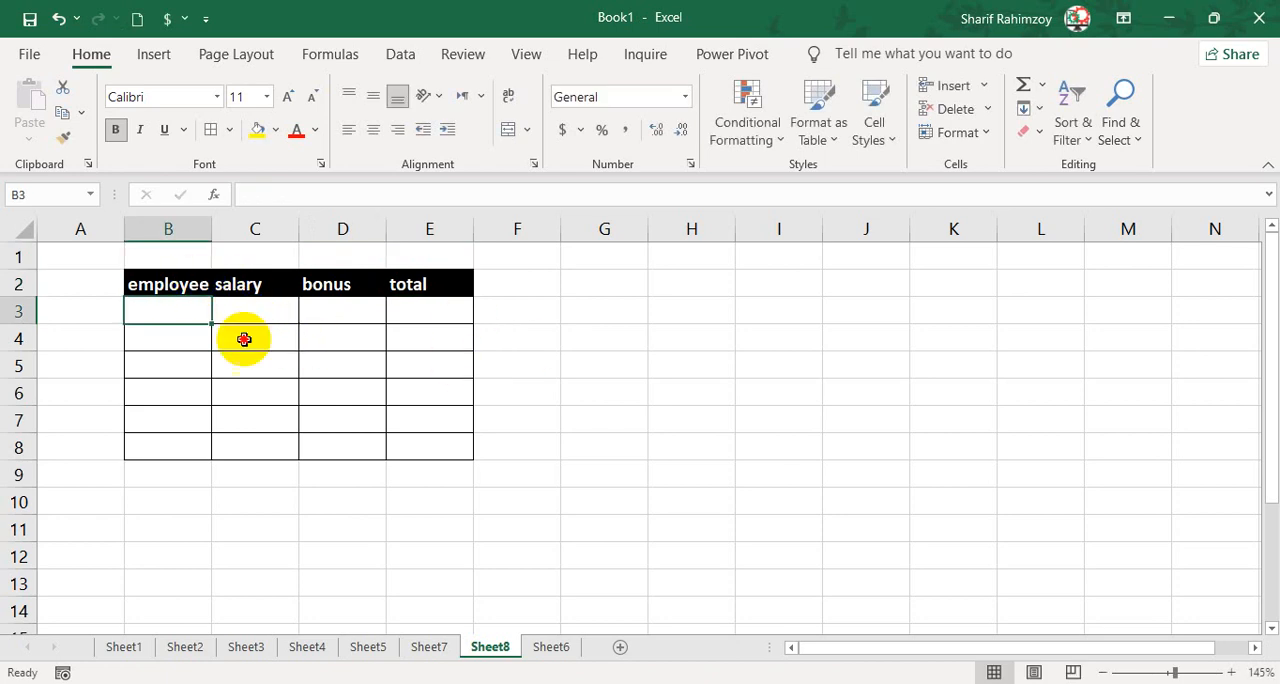
drag(150, 284, 423, 449)
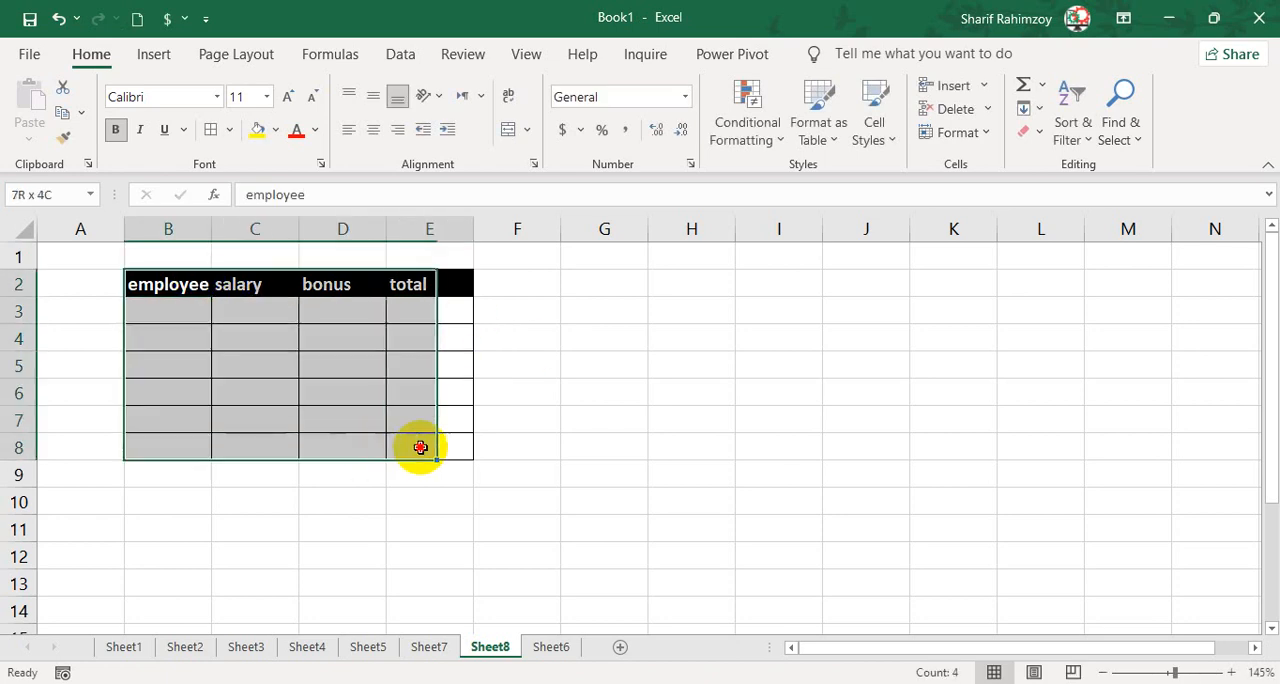
click(604, 285)
Copy the marks table B2:E8 from Sheet2 and open the paste options for cell B2 on a new sheet.
click(196, 648)
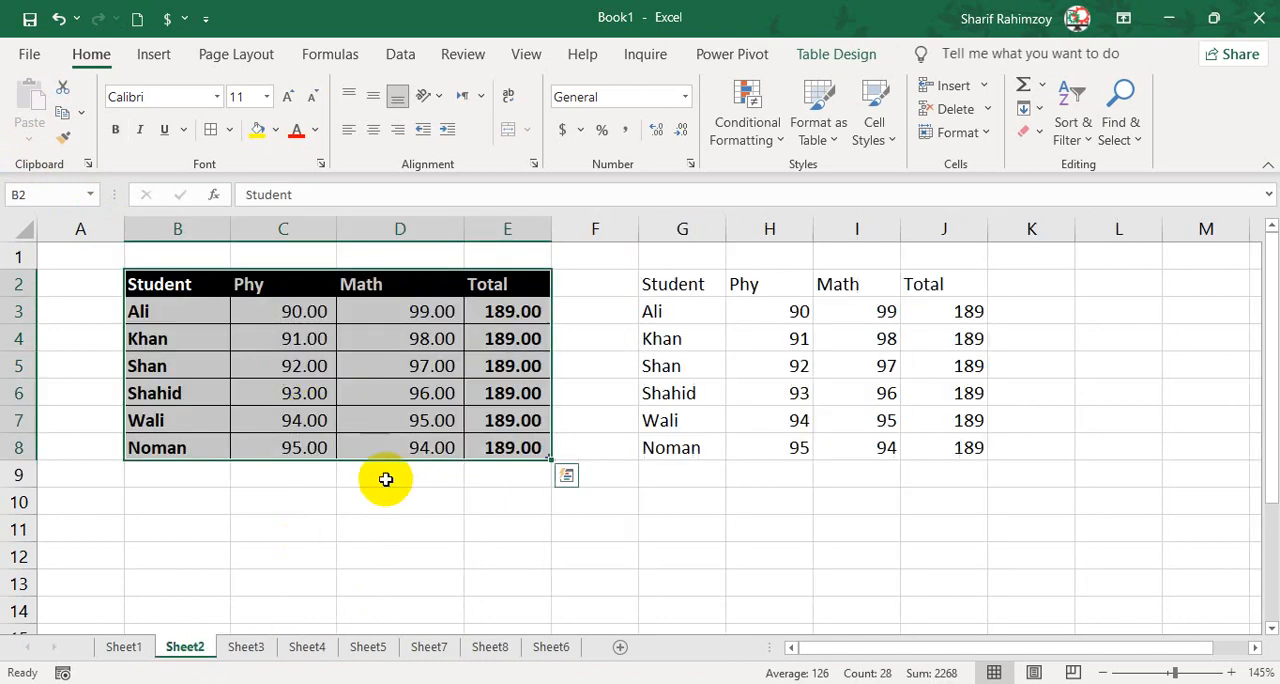
key(ctrl+c)
click(551, 647)
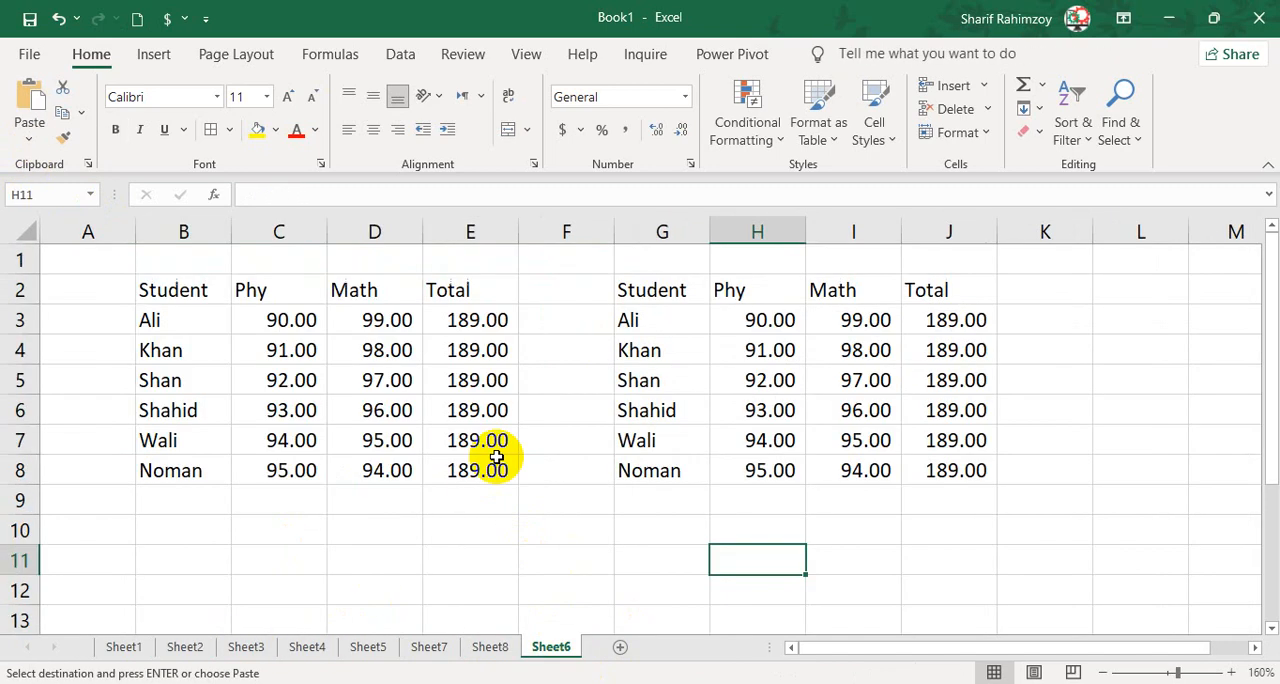
click(619, 650)
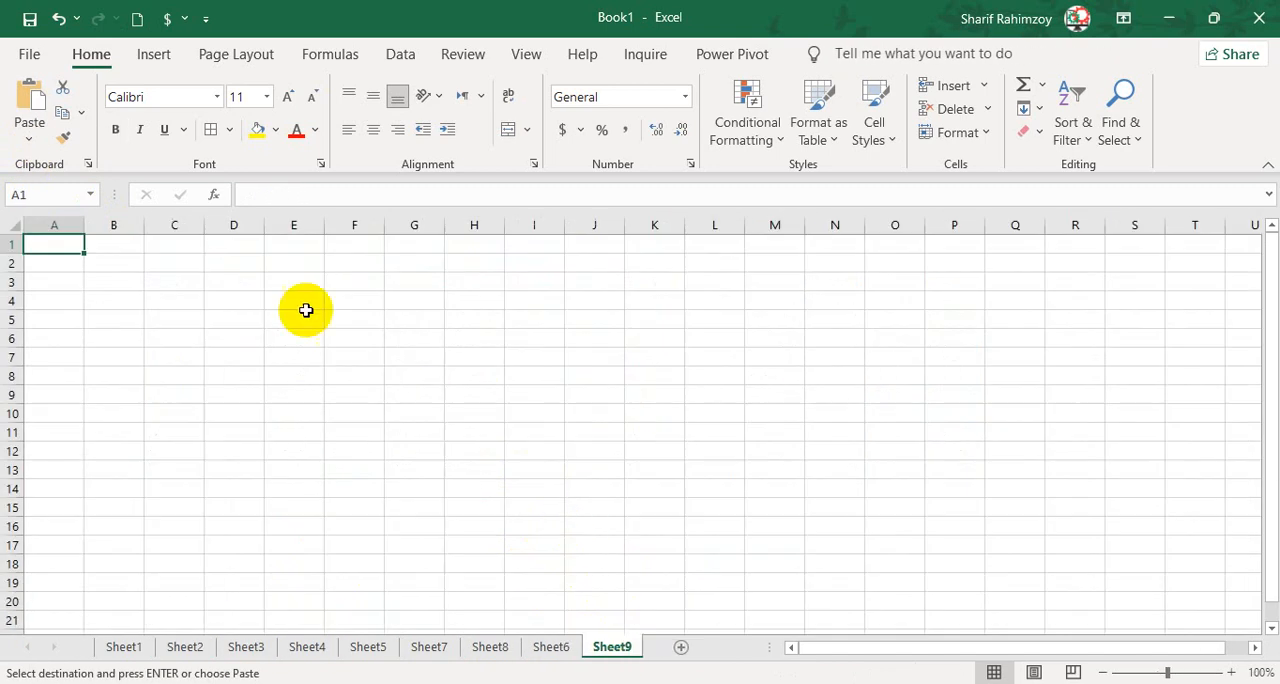
click(135, 260)
scroll(180, 292, up, 5)
click(29, 140)
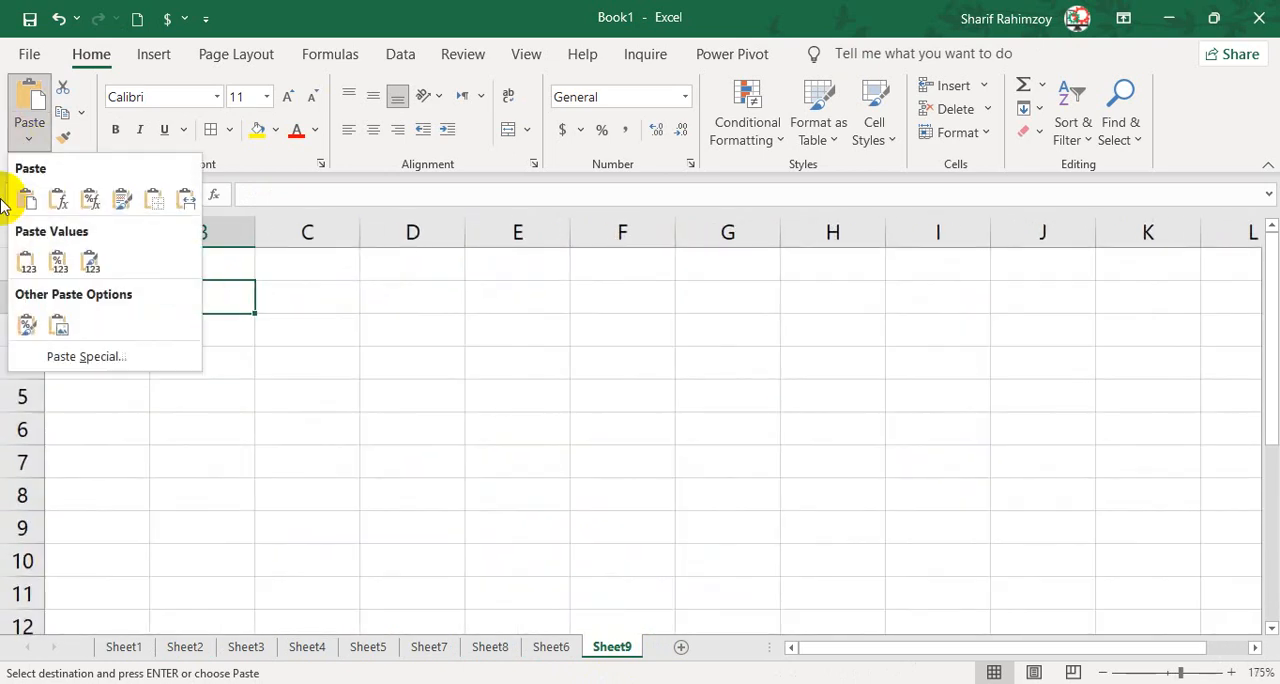
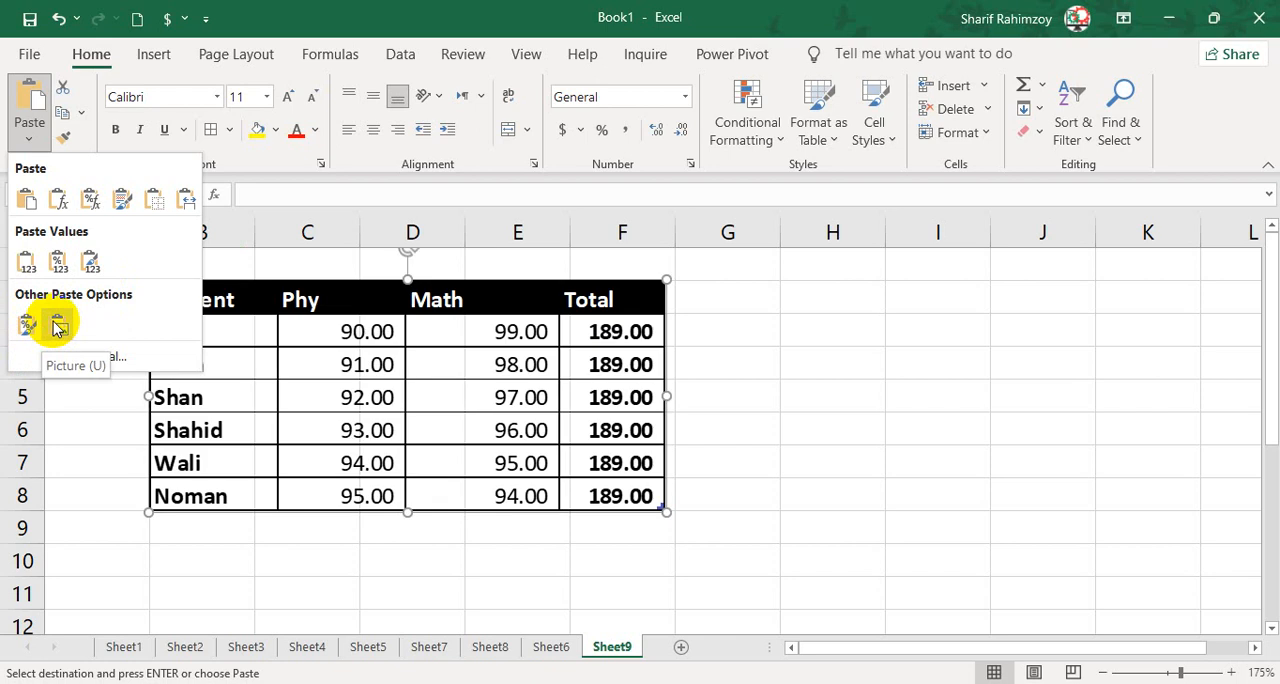
Paste the copied marks table as a picture and enlarge it to about 1.86 by 4.14 inches, placed from F4 to K12.
click(55, 328)
drag(263, 355, 389, 357)
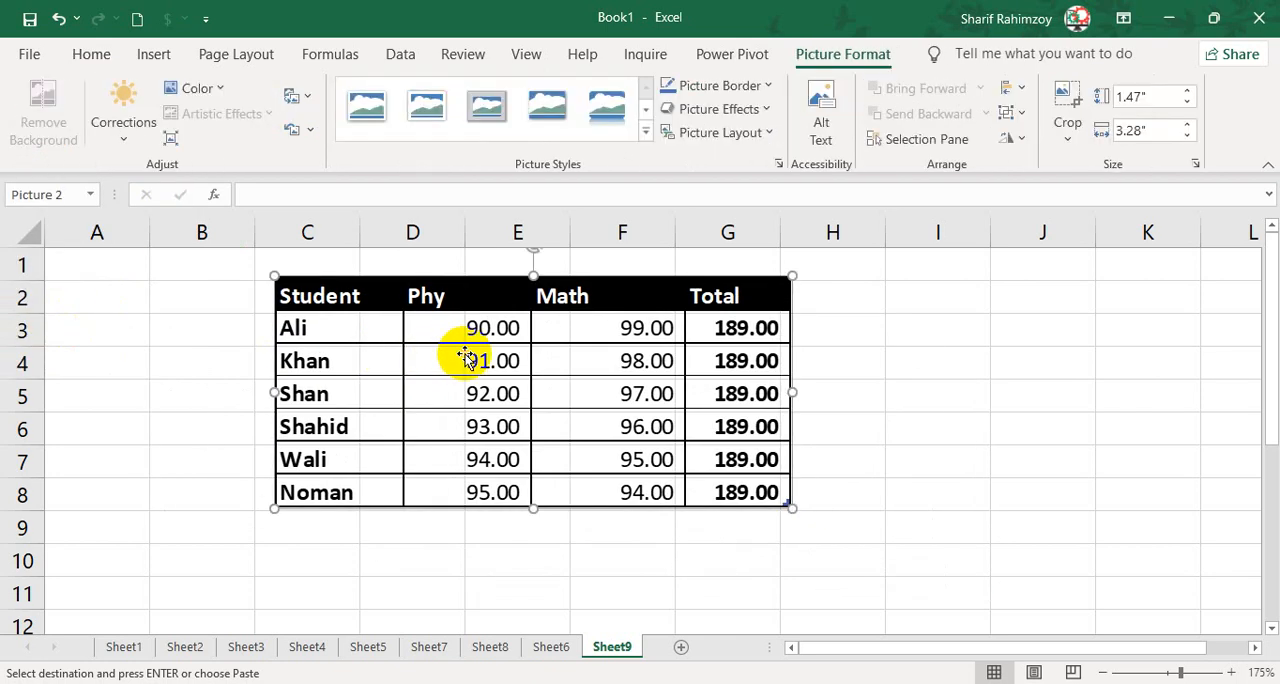
drag(551, 360, 478, 400)
scroll(478, 400, down, 3)
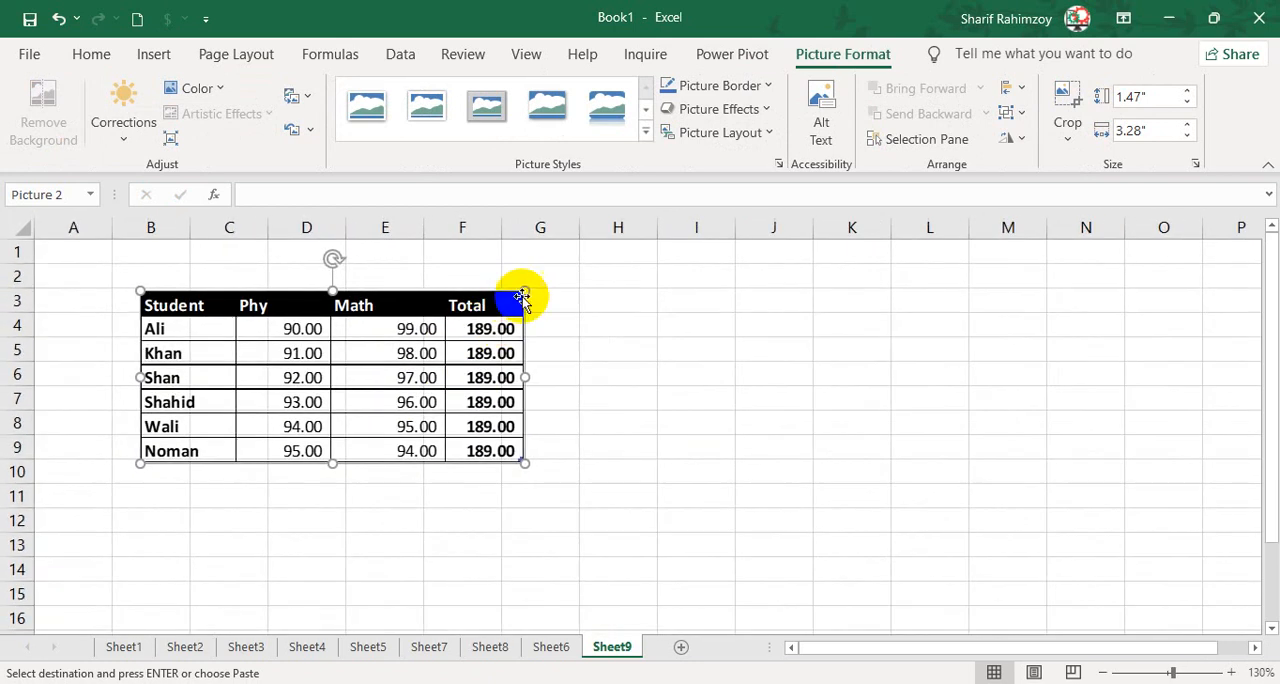
drag(524, 462, 872, 474)
drag(963, 289, 910, 312)
click(968, 337)
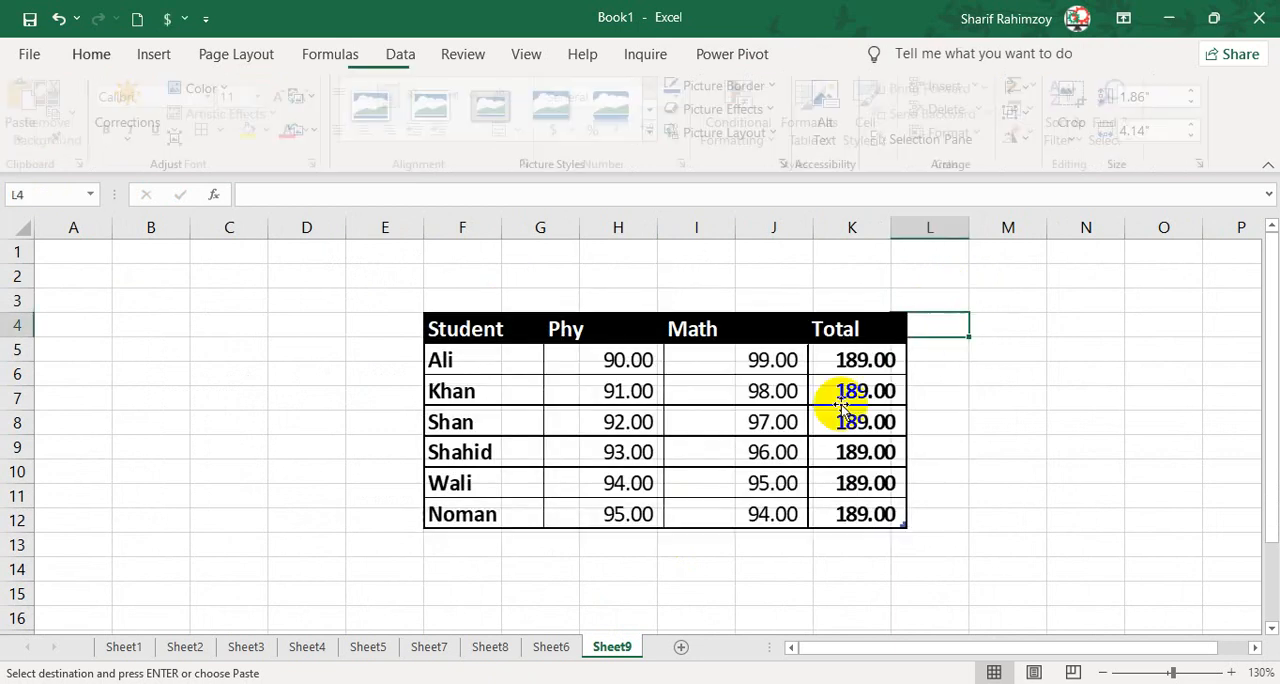
Add another new sheet, select cell B3 and check the available copy options.
click(678, 648)
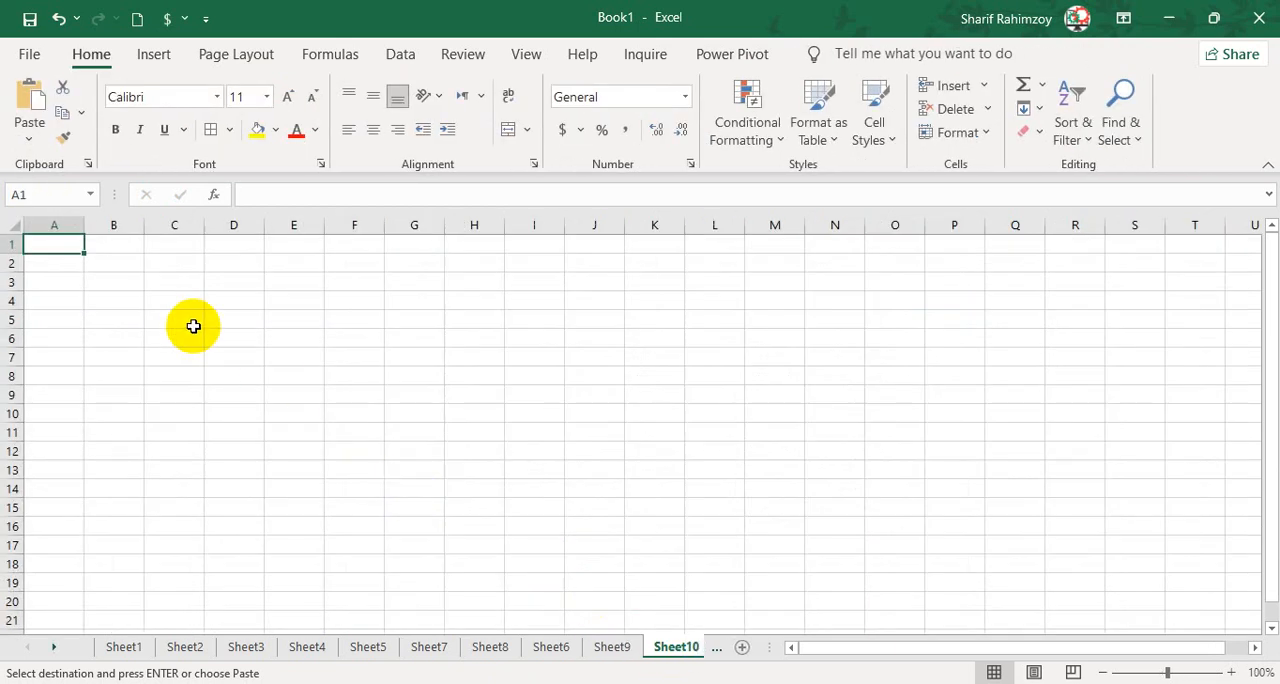
scroll(175, 318, up, 1)
click(148, 288)
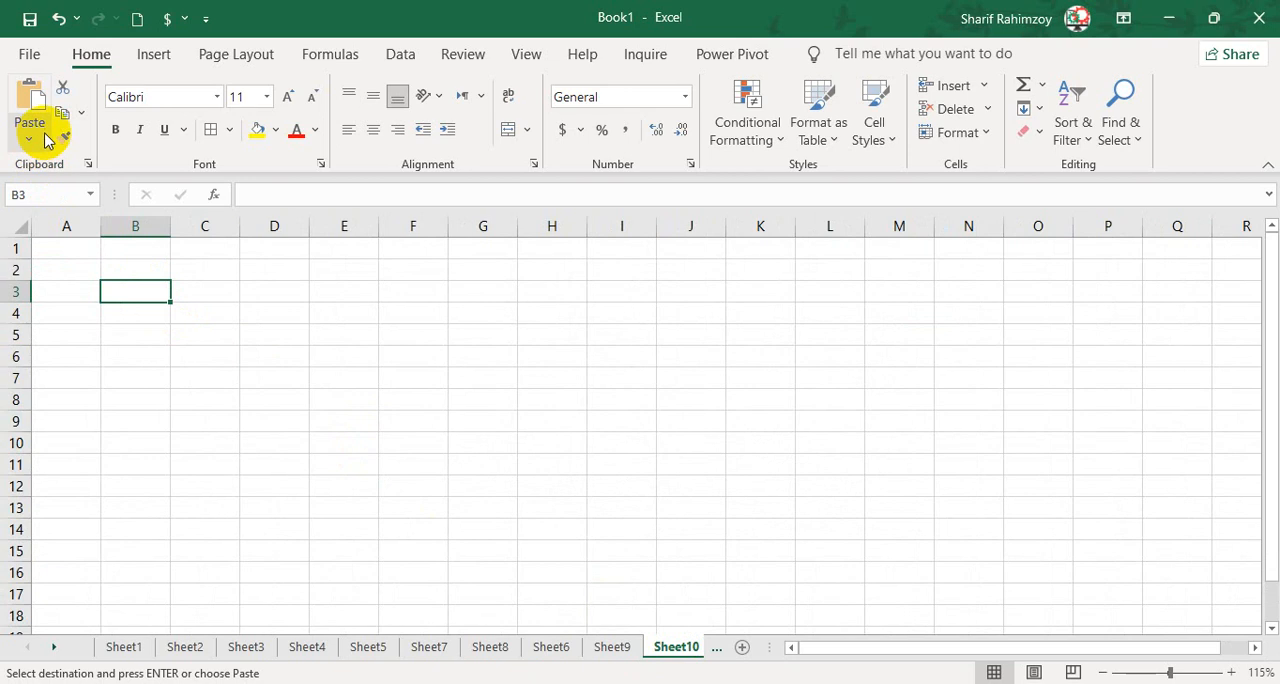
click(83, 112)
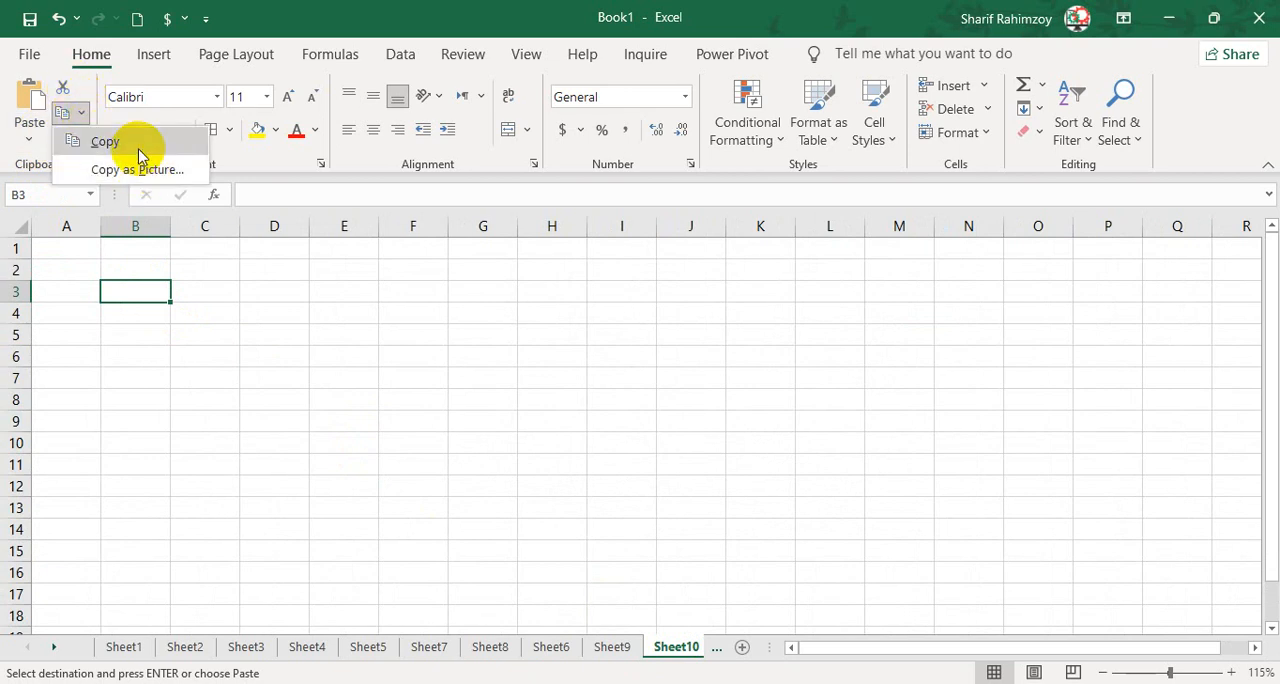
click(340, 430)
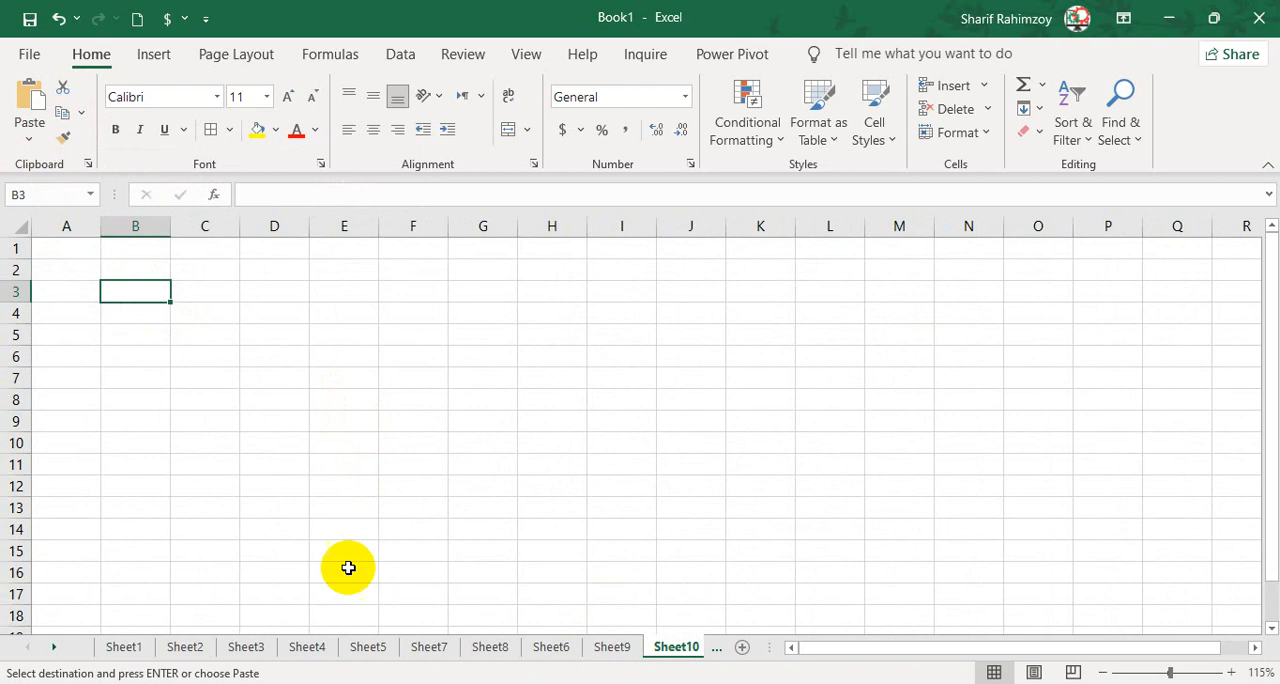
Copy the name table F2:H9 on Sheet1 as a picture, as shown on screen, in Picture format.
click(124, 646)
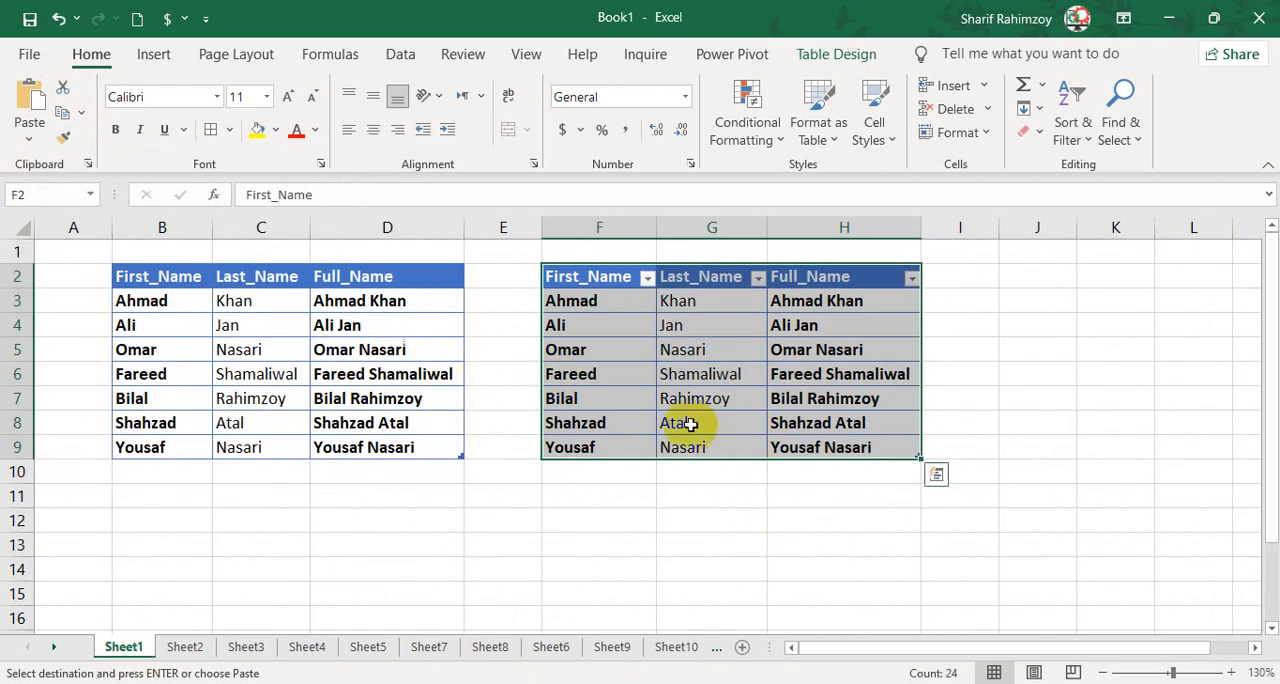
click(82, 114)
click(113, 172)
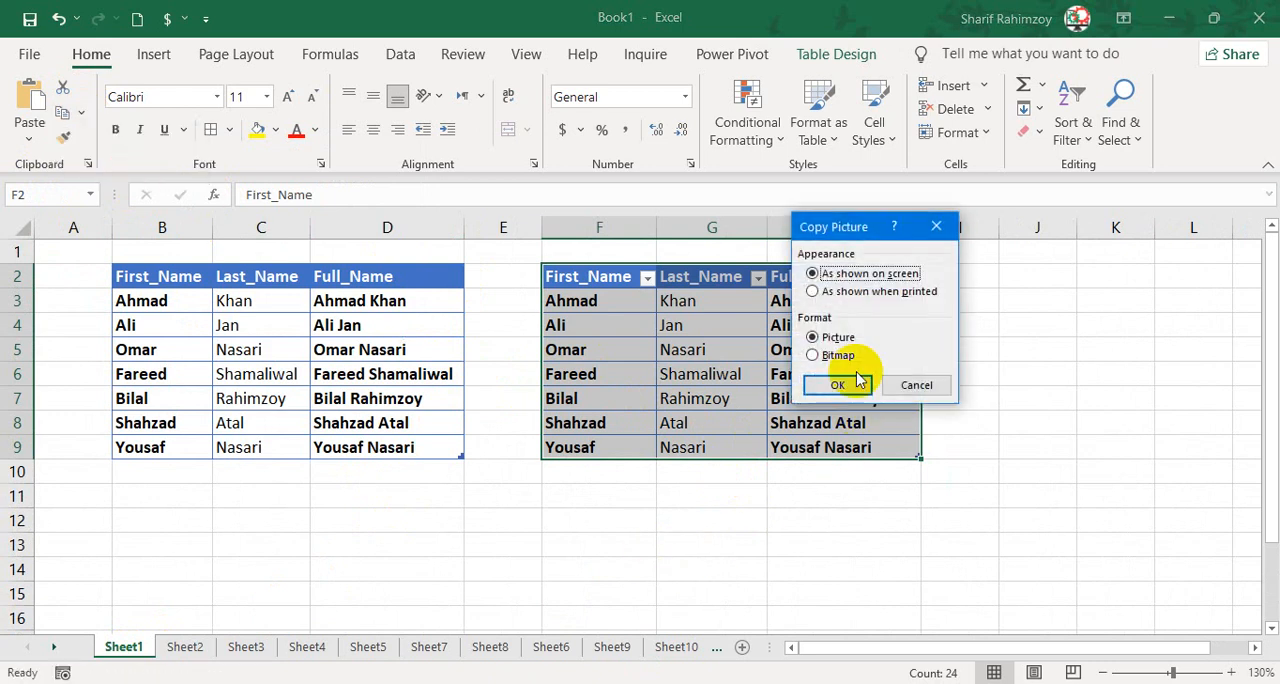
drag(861, 234, 628, 200)
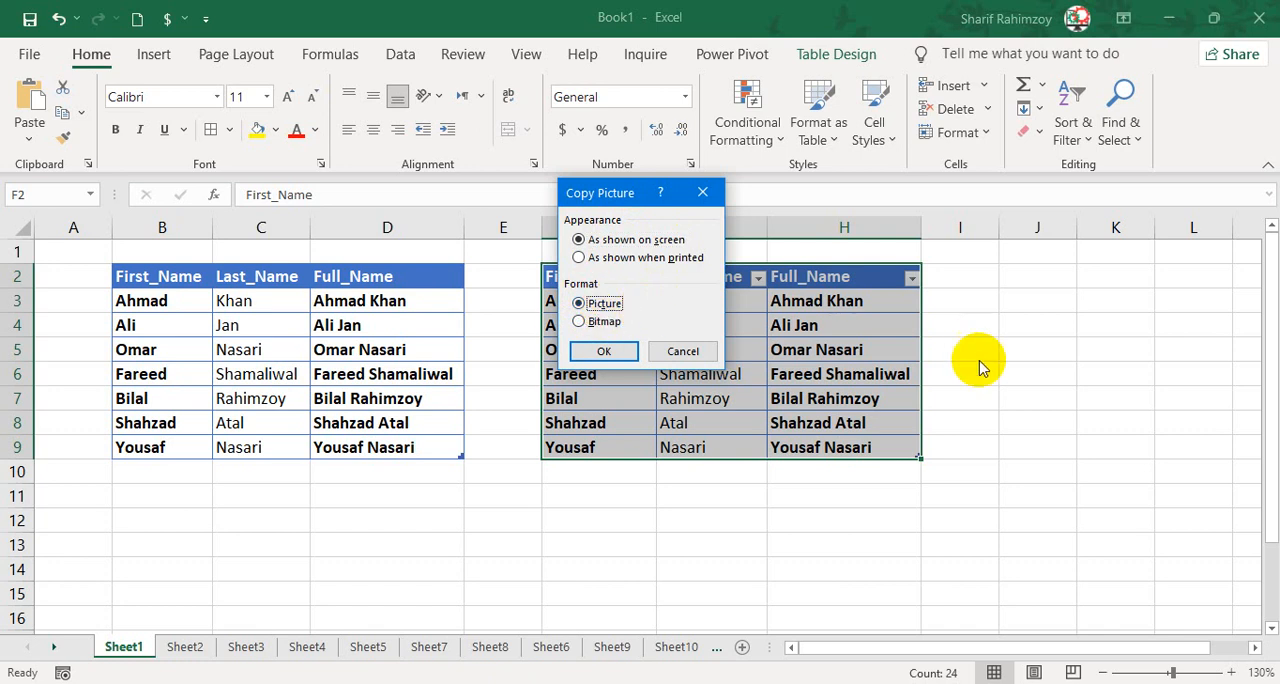
click(606, 350)
Paste the picture at J4 and move it up beside the name table, starting near I2.
click(1040, 324)
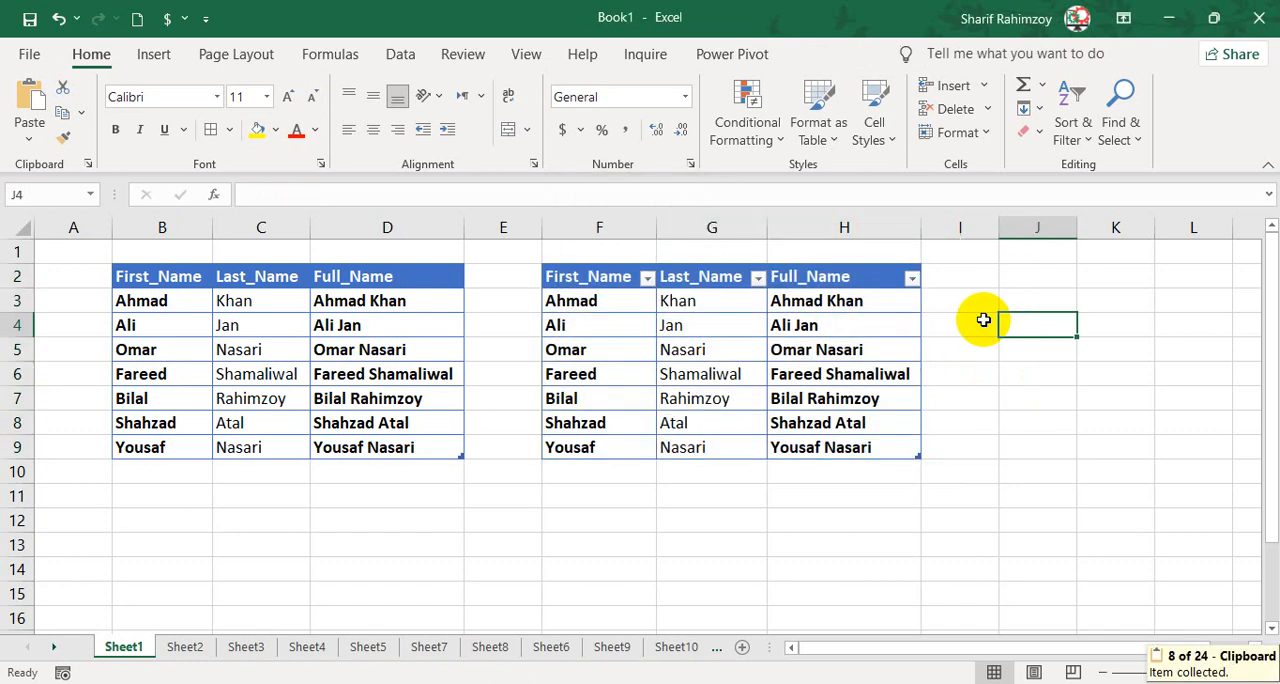
click(29, 110)
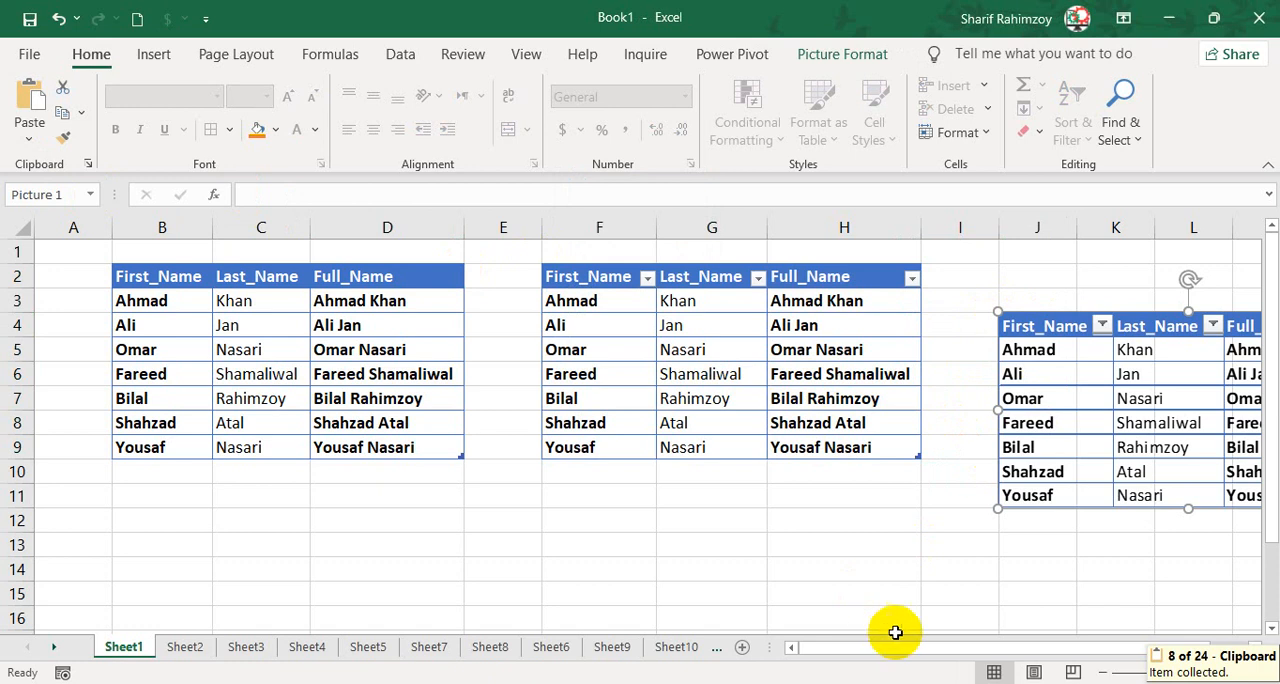
drag(903, 658, 1070, 660)
click(1097, 552)
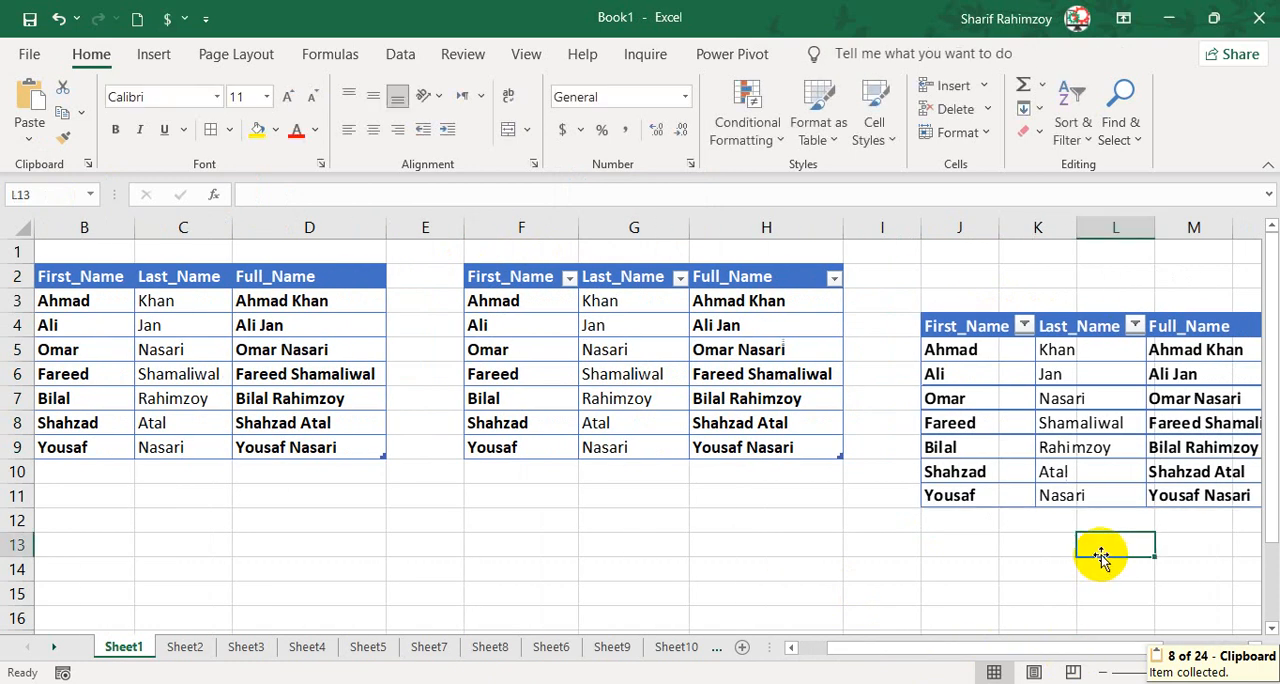
key(Right)
key(Right)
key(Right)
key(Right)
key(Right)
key(Right)
drag(705, 402, 703, 335)
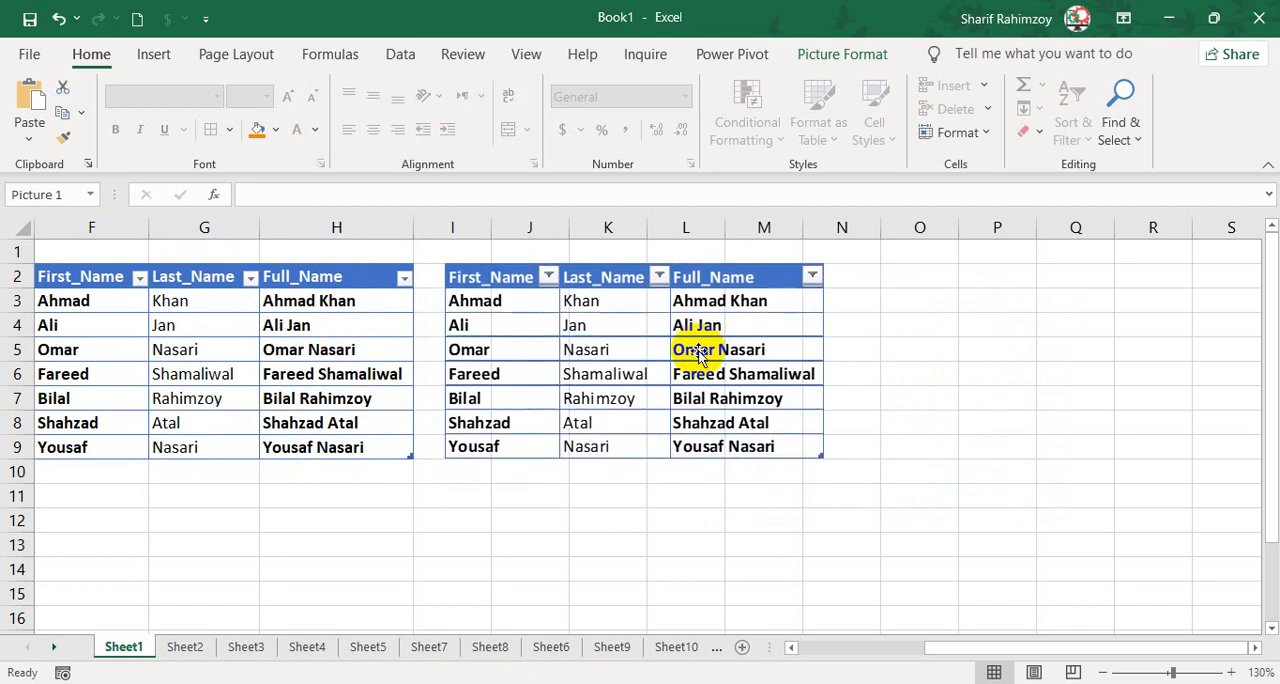
click(855, 374)
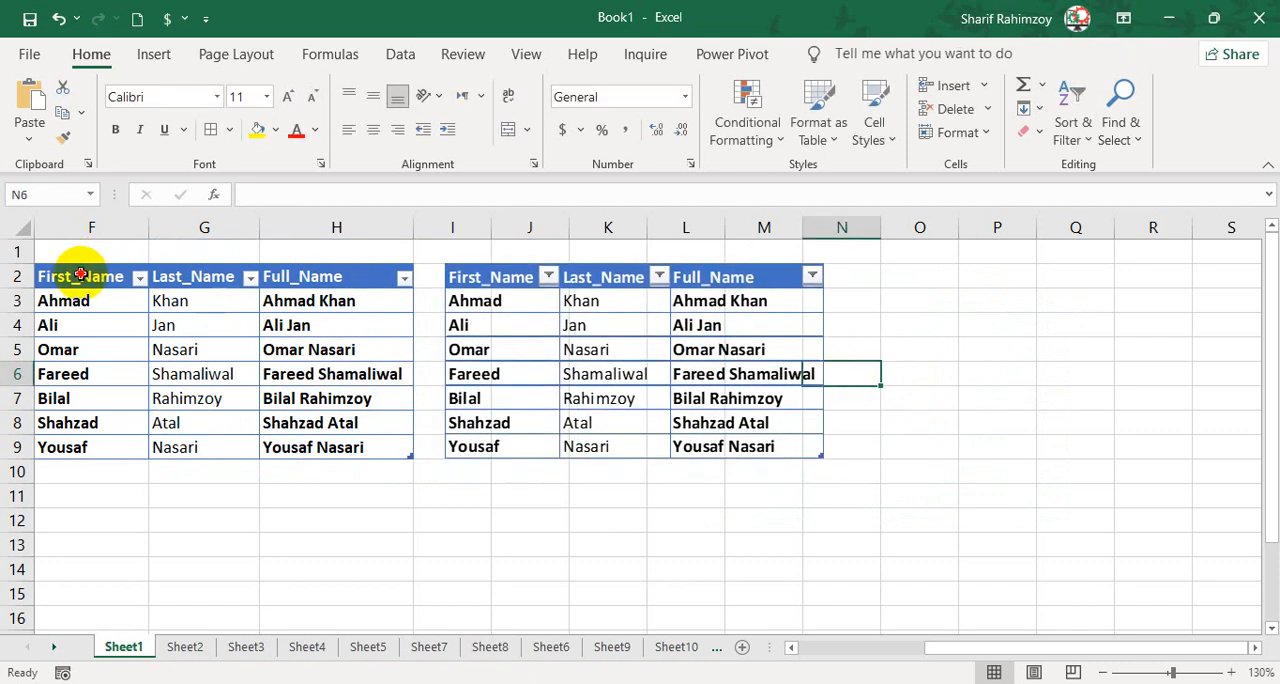
Copy the name table F2:H9 as a picture again, as shown on screen, and paste it at O2.
drag(80, 275, 352, 446)
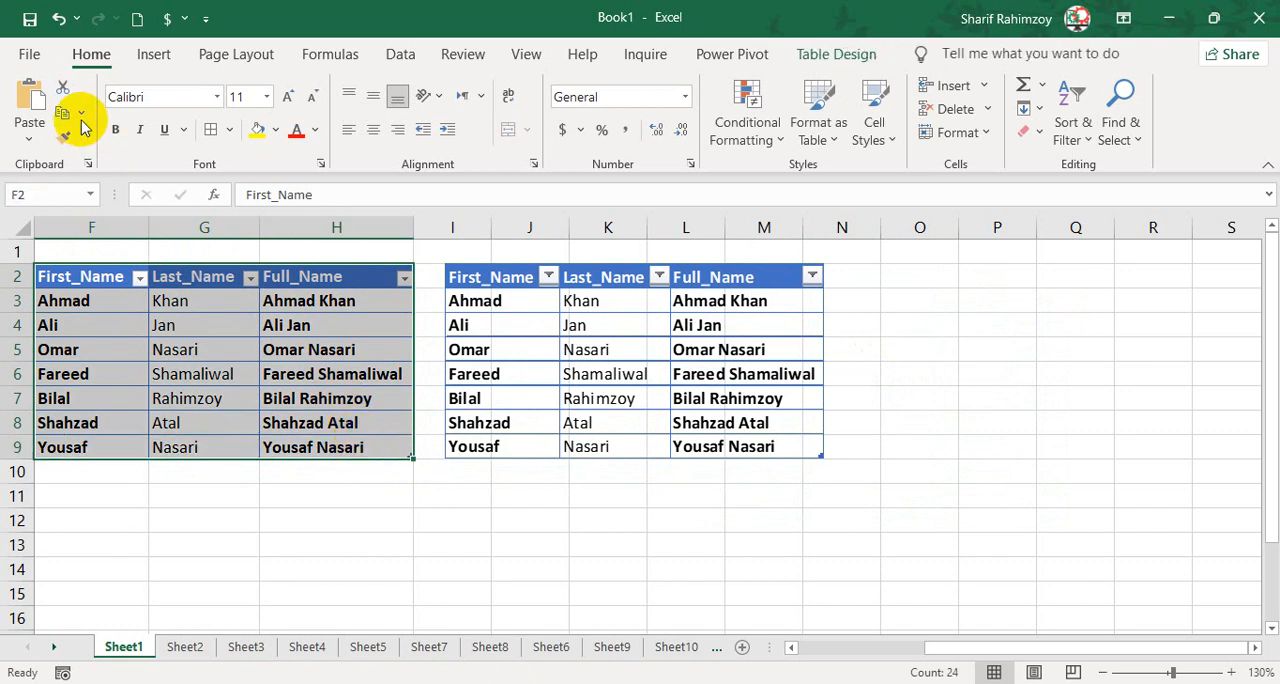
click(81, 113)
click(108, 172)
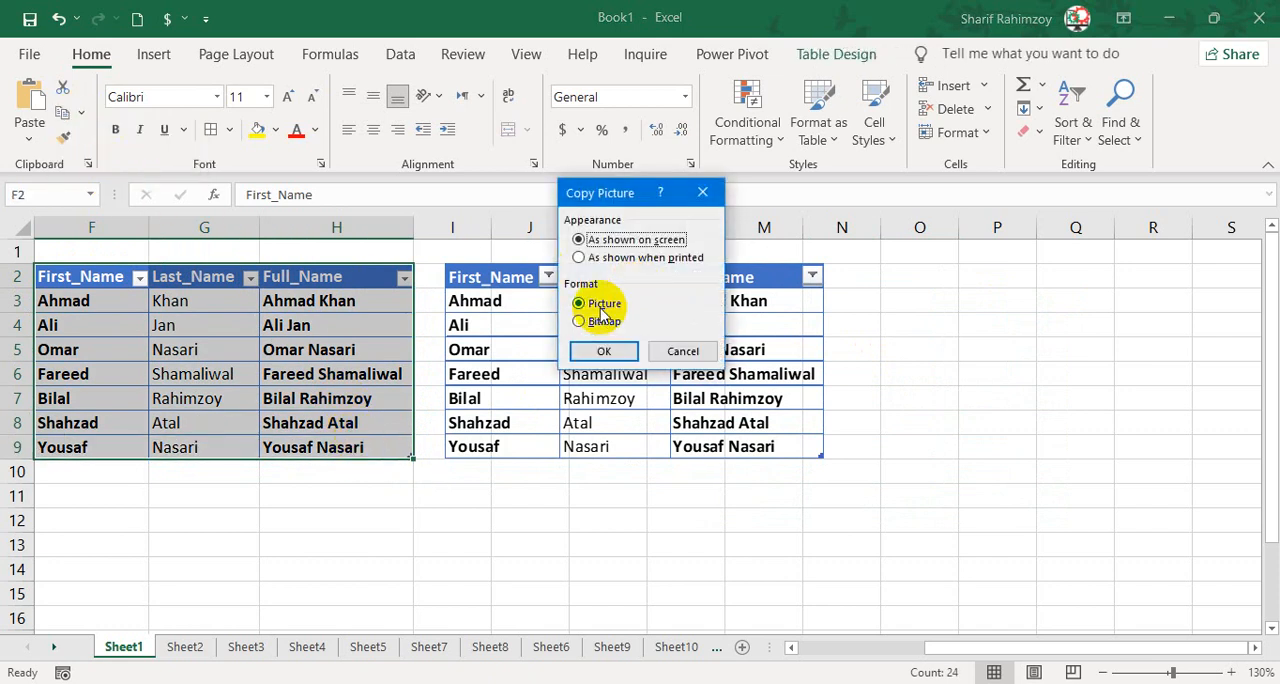
click(605, 352)
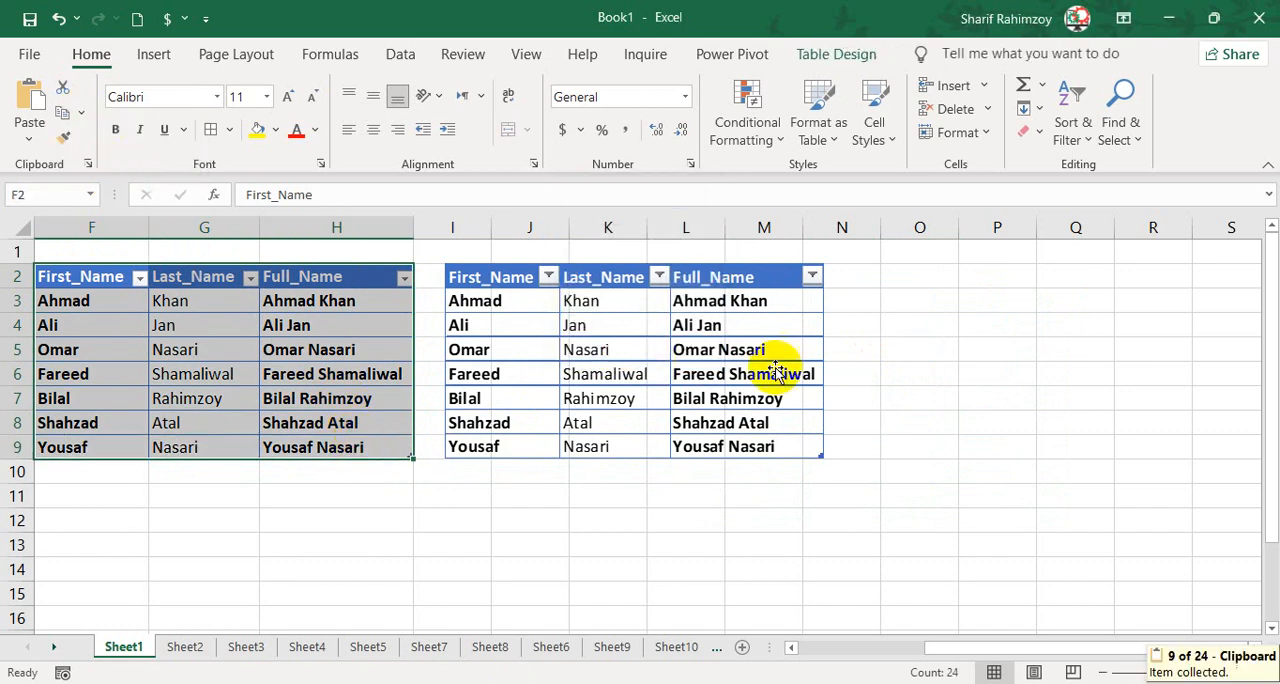
click(903, 285)
click(29, 110)
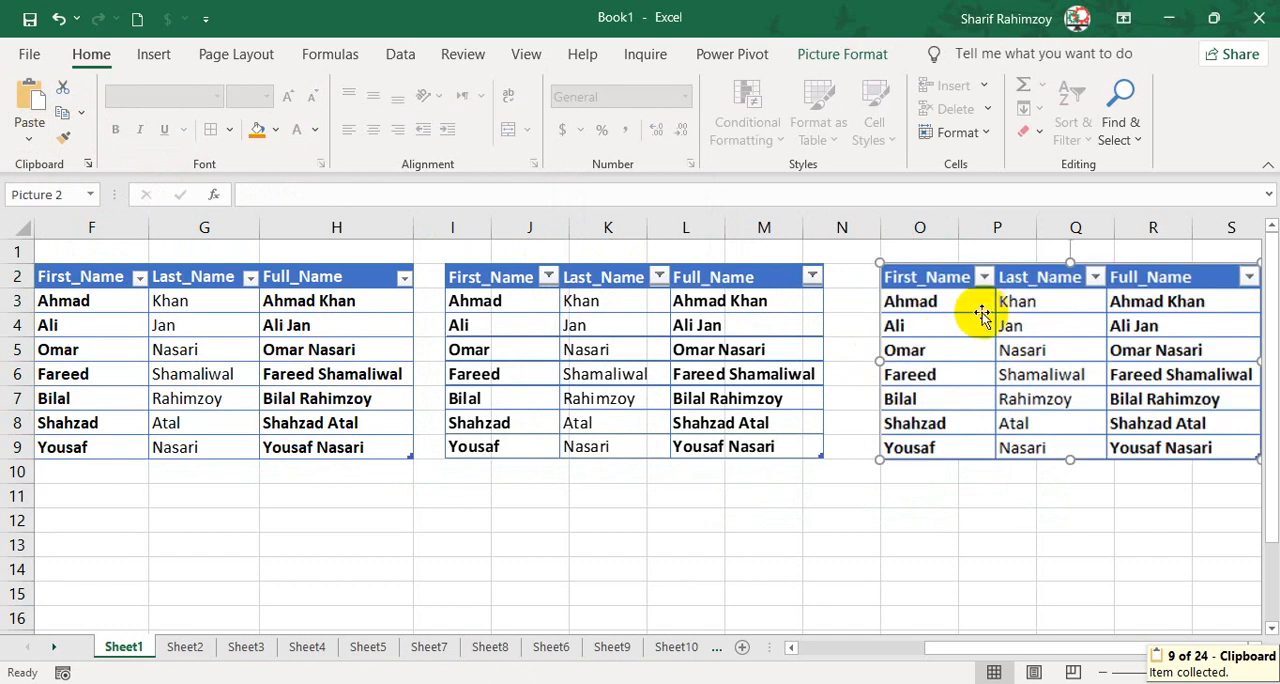
Enlarge the second pasted picture and place it beside the first one, starting in column N.
drag(978, 310, 443, 355)
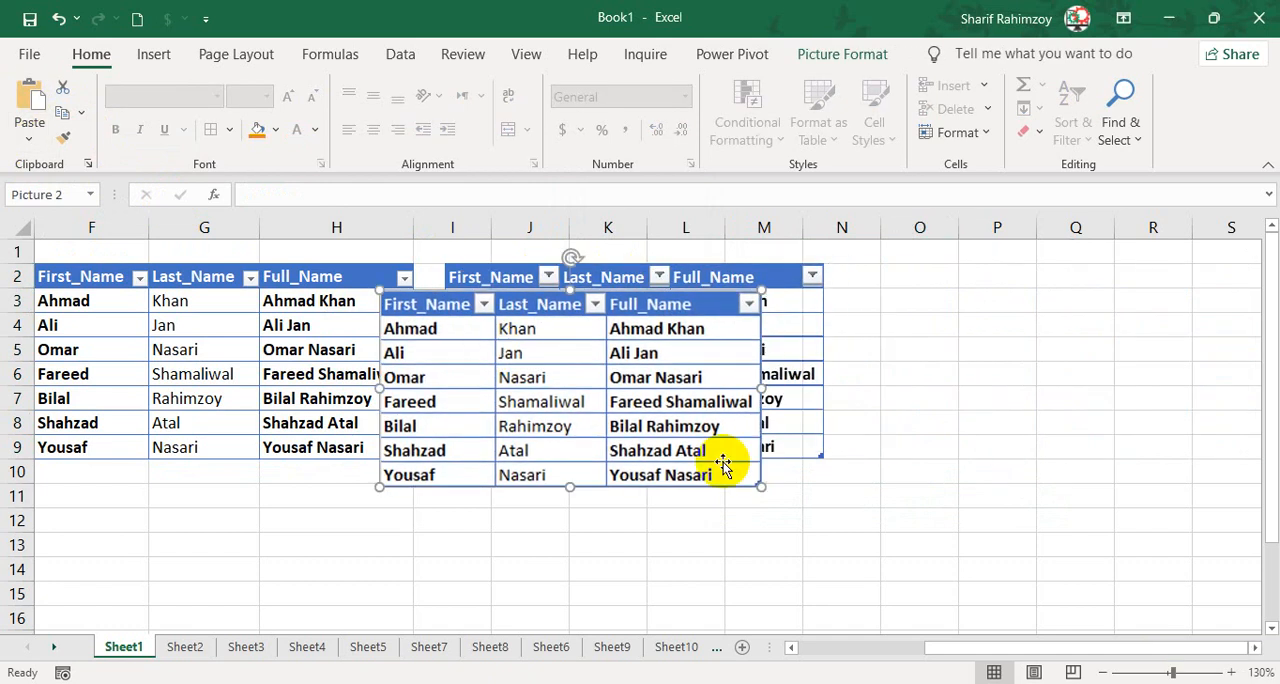
drag(758, 485, 840, 527)
drag(772, 460, 1238, 452)
click(751, 417)
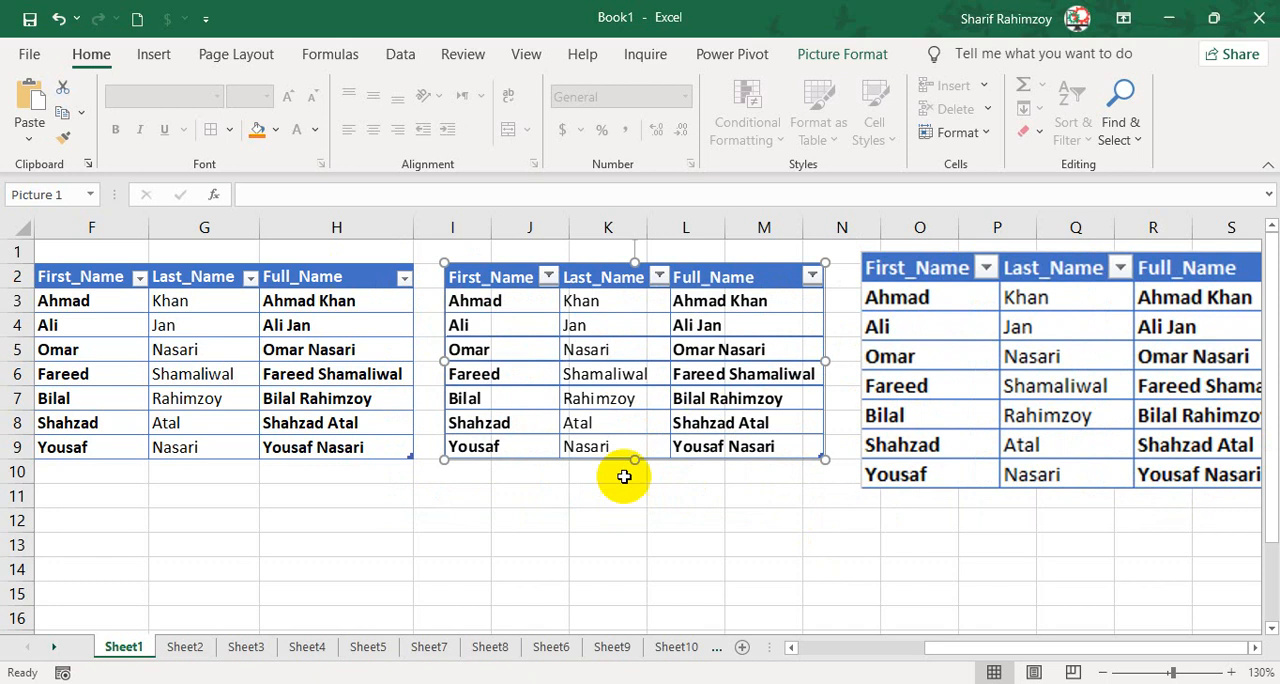
Copy the name table F2:H9 as a picture with the As shown when printed appearance.
drag(138, 285, 337, 434)
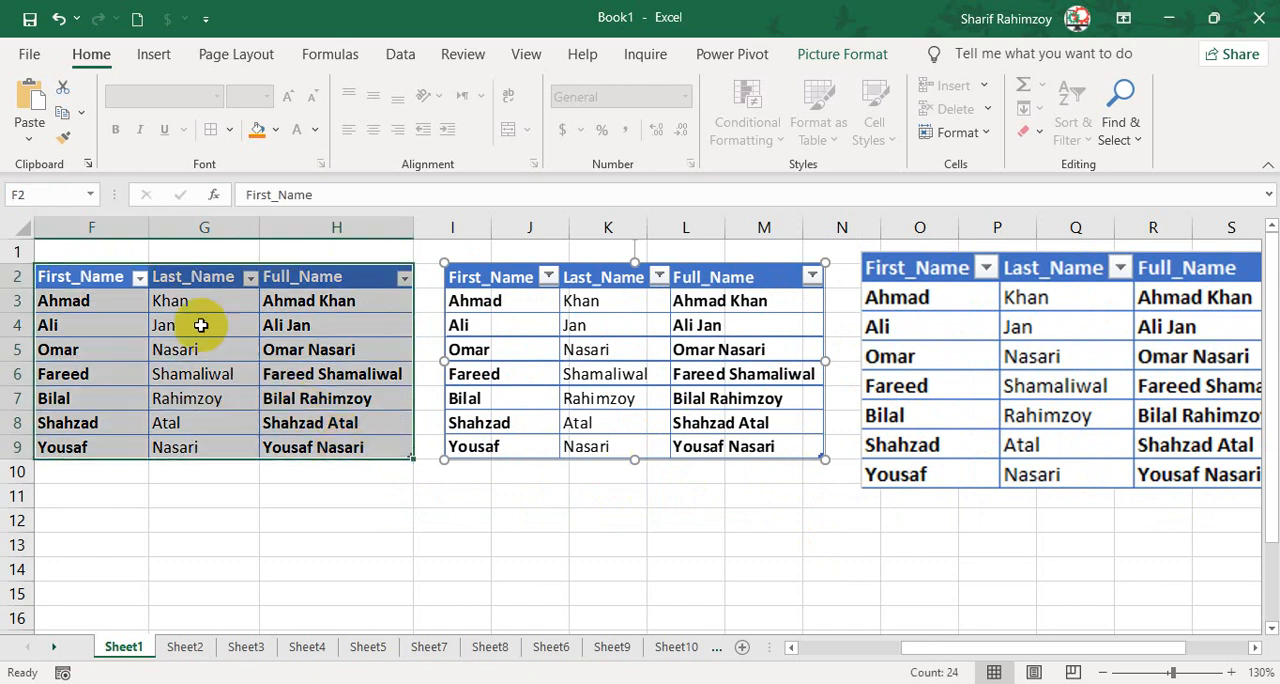
click(80, 113)
click(102, 165)
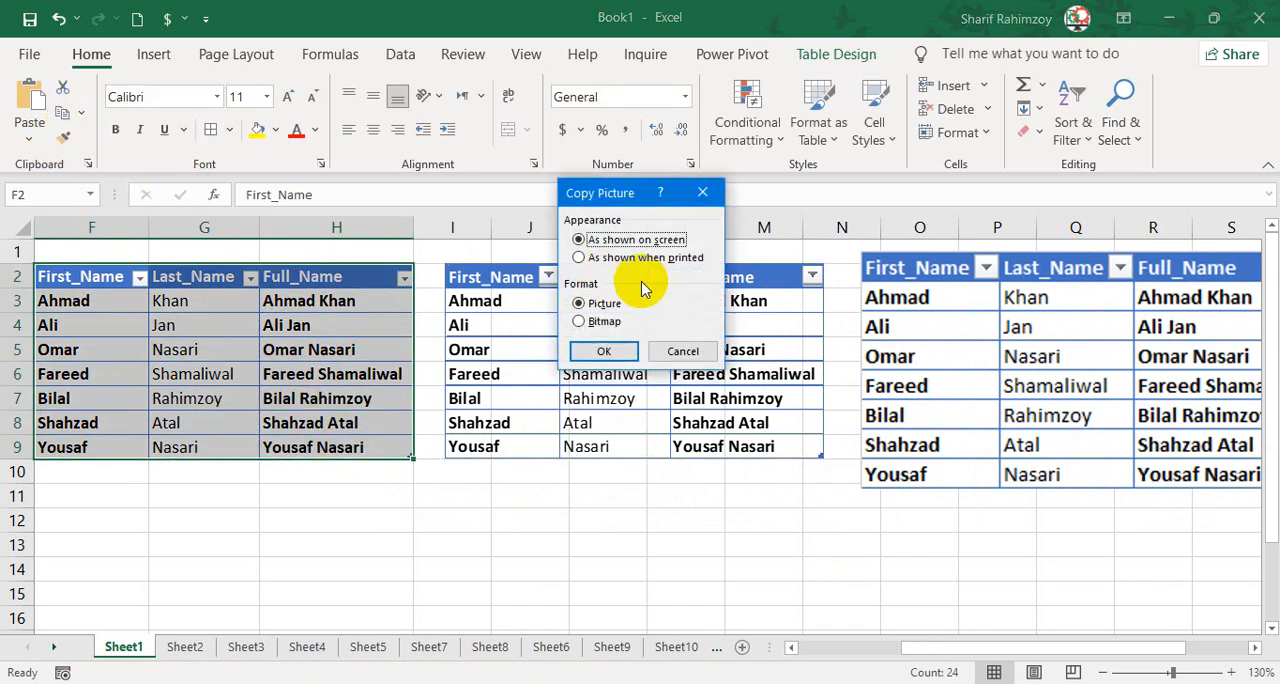
click(603, 322)
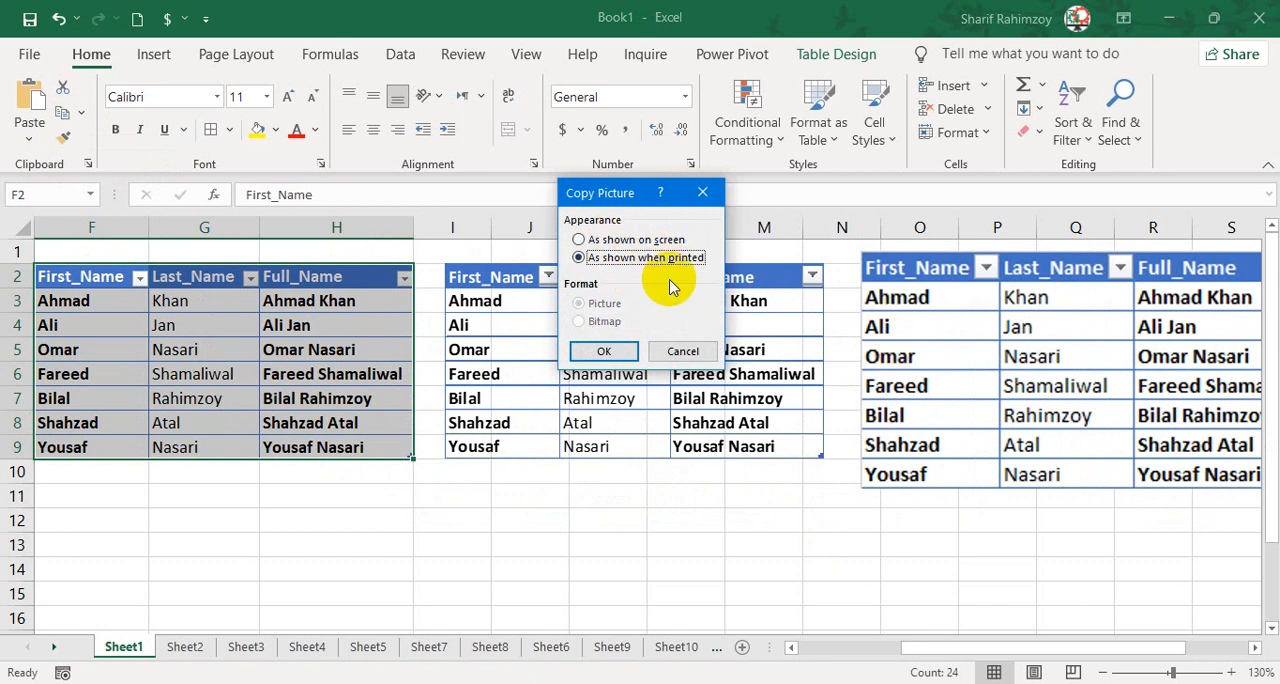
click(604, 351)
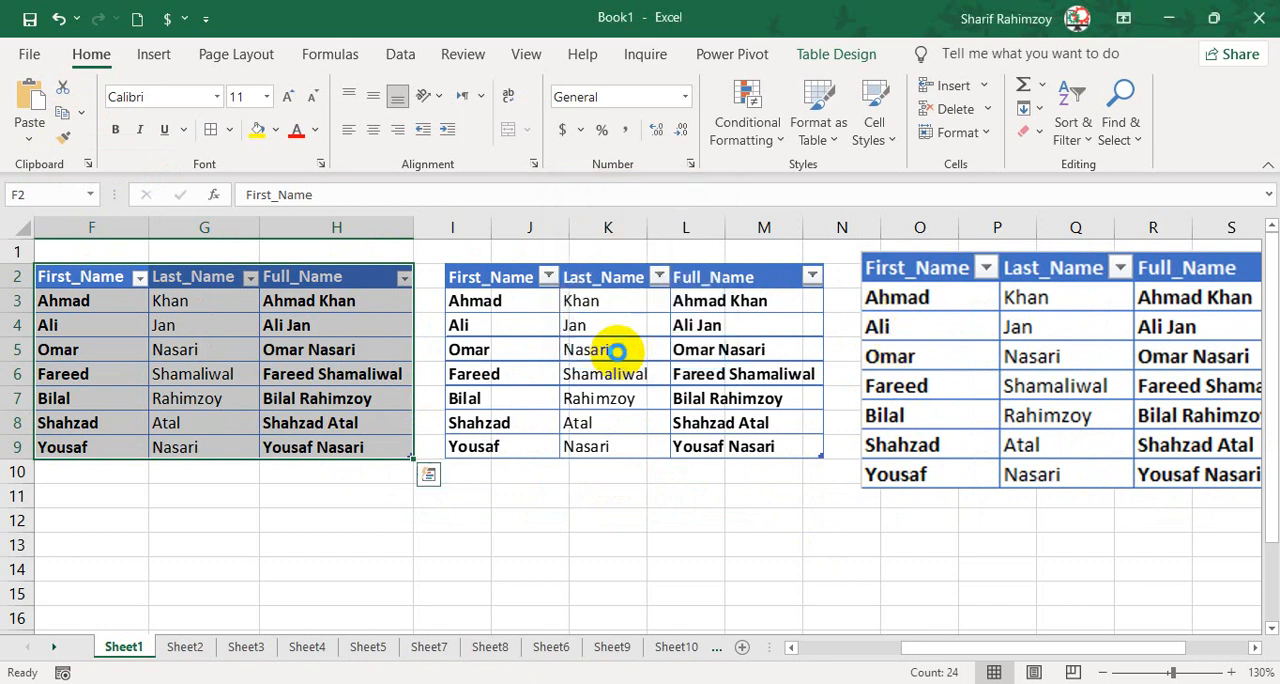
Paste the printed-style picture at H13 and shift it to start in column G at row 12.
key(ctrl+v)
click(388, 532)
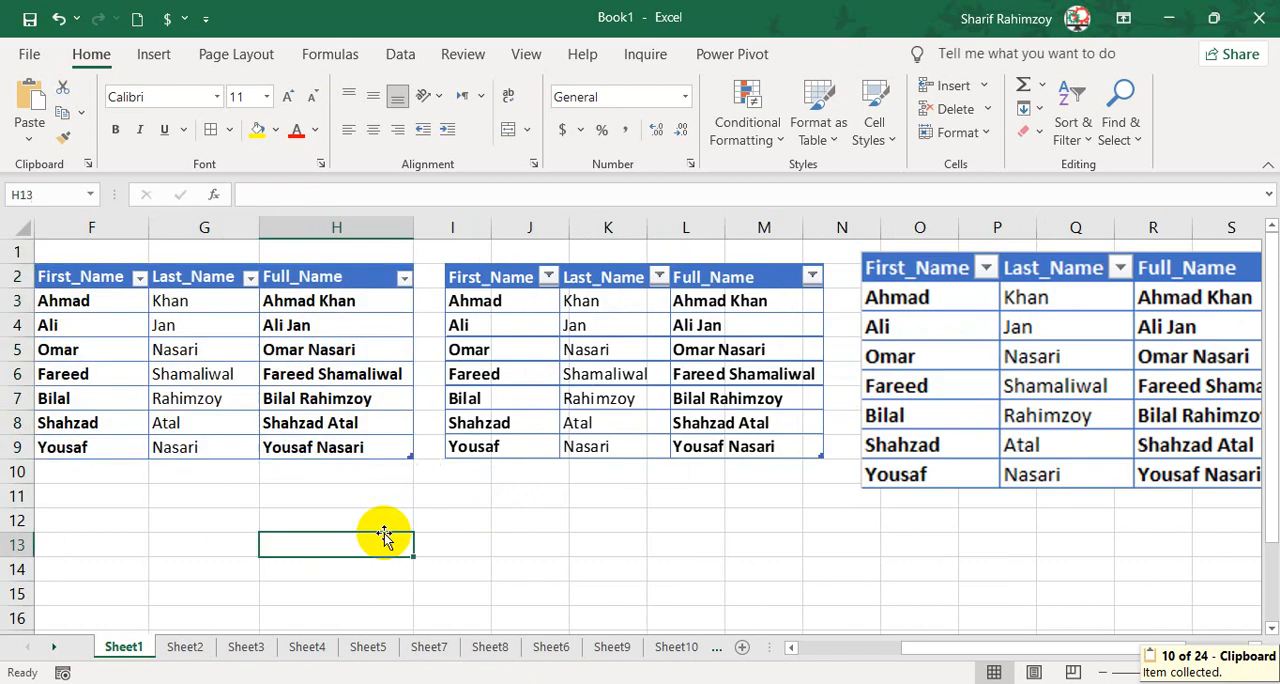
click(29, 98)
scroll(394, 486, down, 2)
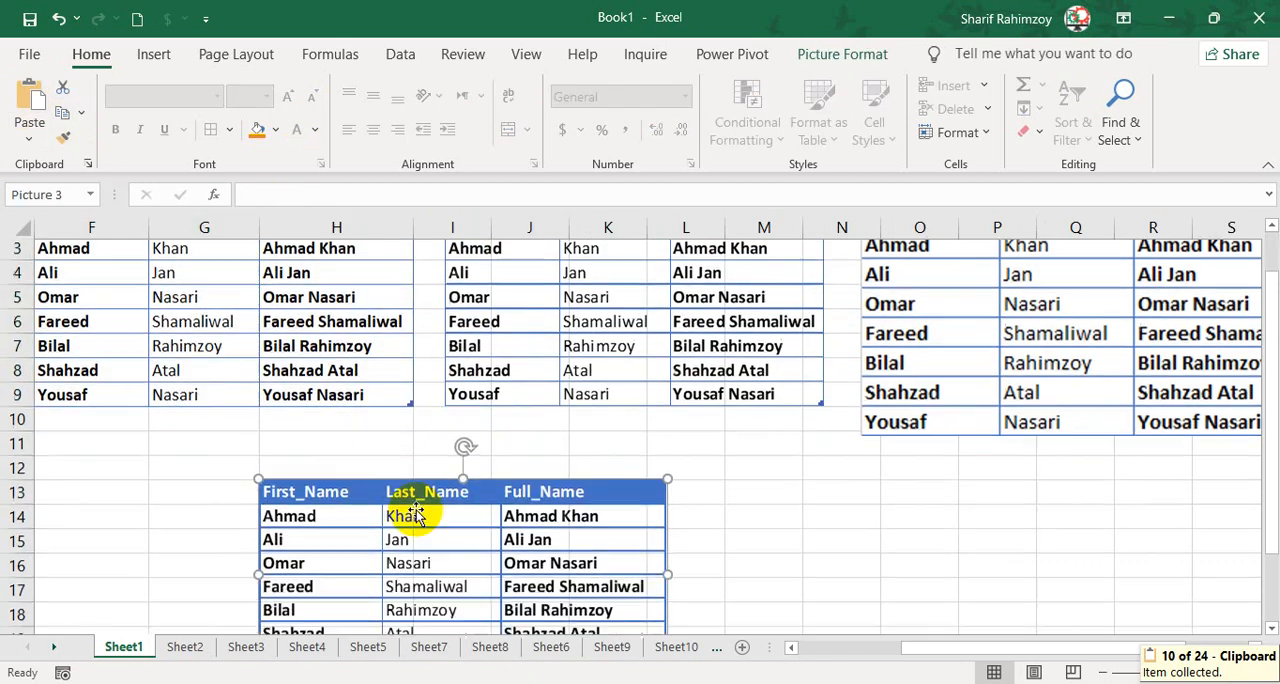
mouse_move(431, 418)
mouse_down()
mouse_move(377, 378)
mouse_move(409, 289)
mouse_move(418, 426)
mouse_up()
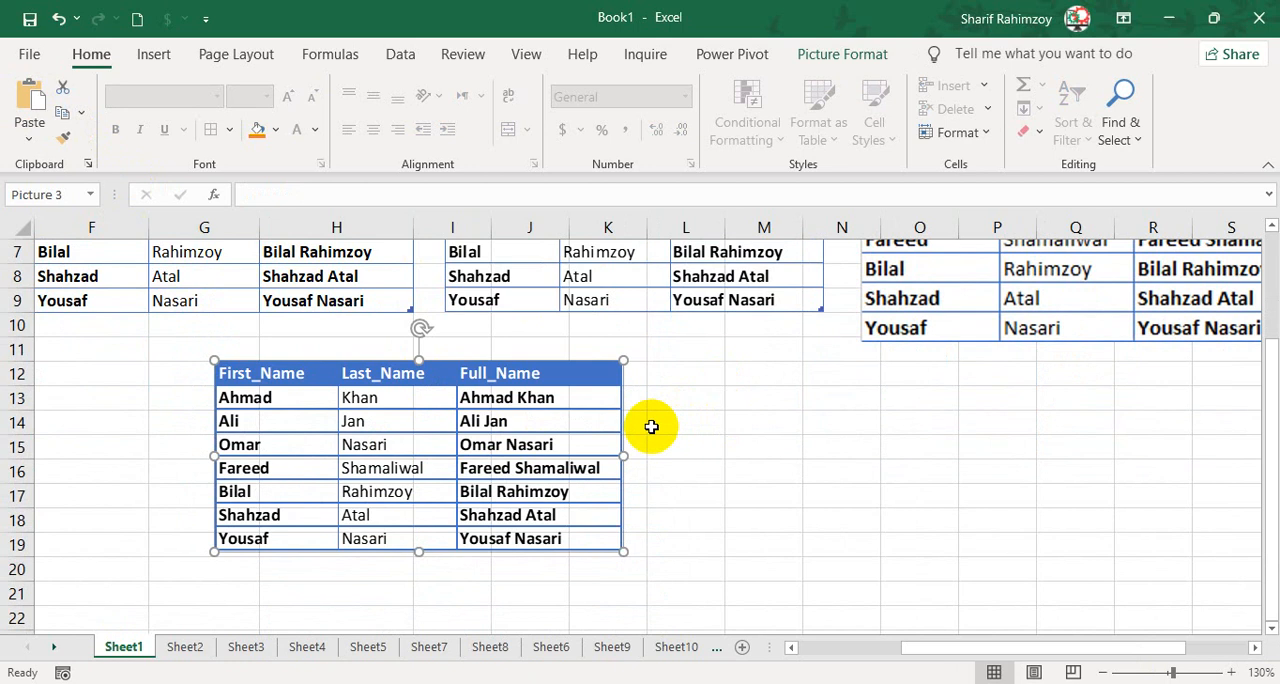
Remove the printed-style picture below the name table and check the remaining paste options.
key(ctrl+x)
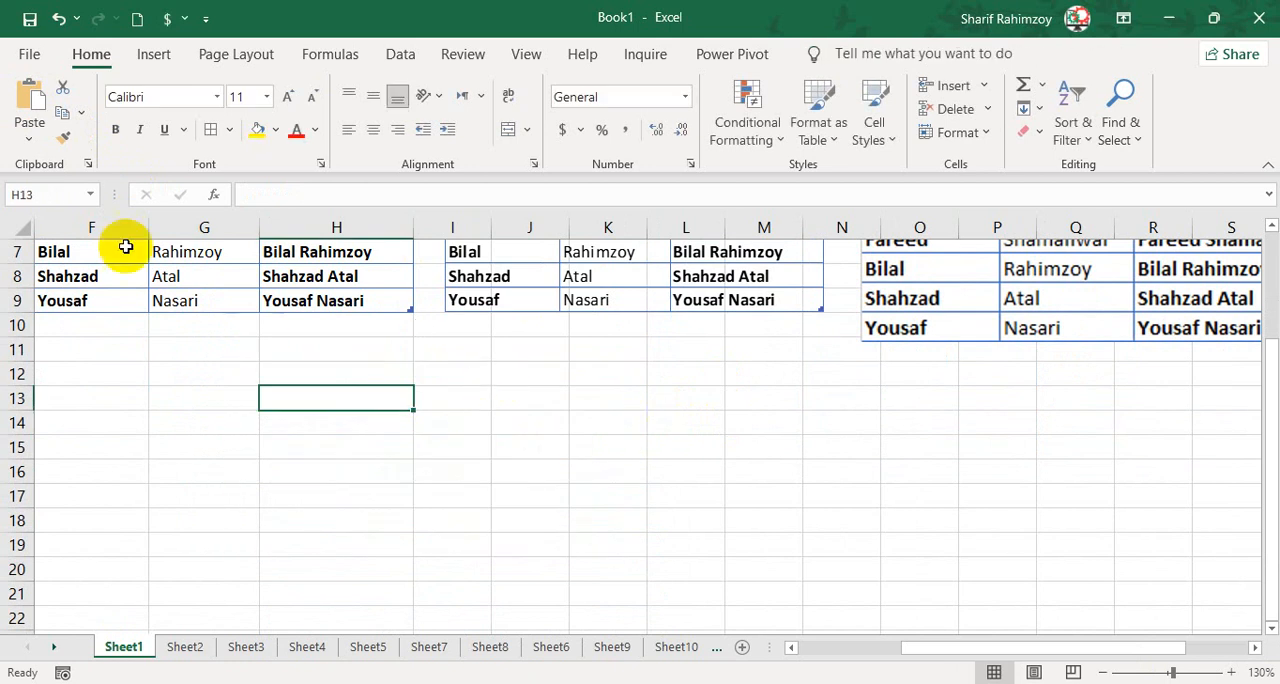
click(29, 140)
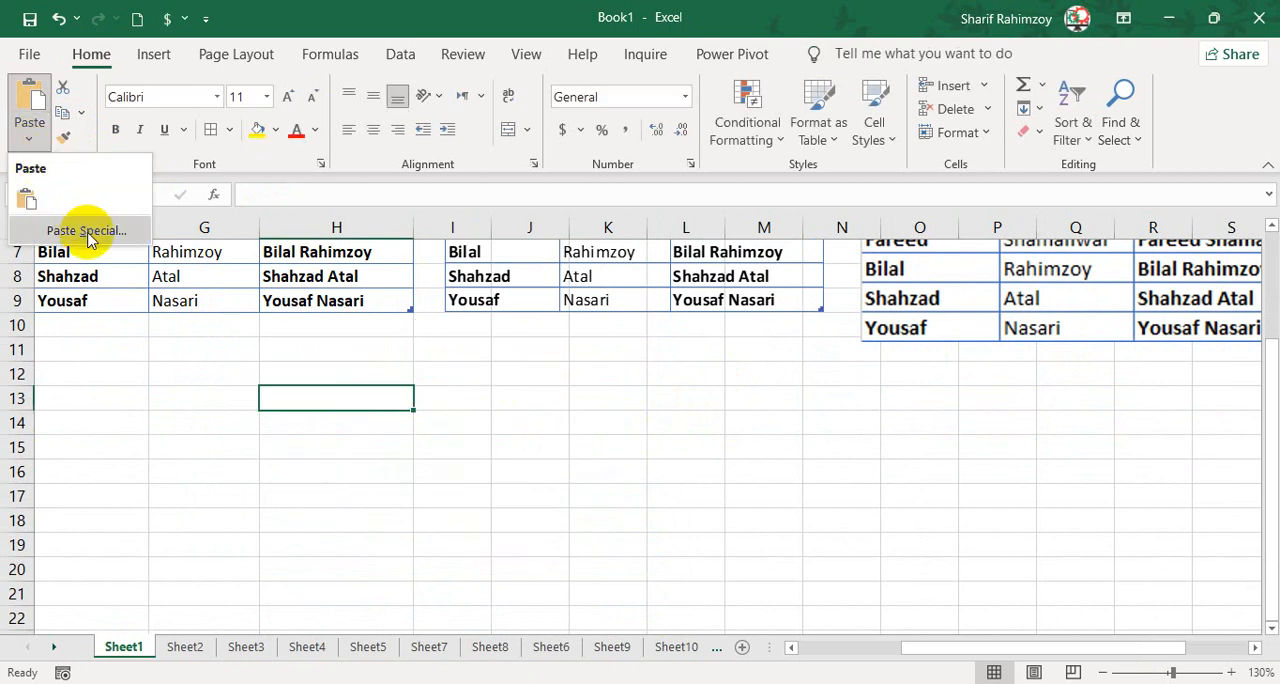
click(300, 438)
click(300, 438)
Cut the name table F2:H9 and paste it at F10.
scroll(300, 438, up, 2)
drag(85, 281, 366, 449)
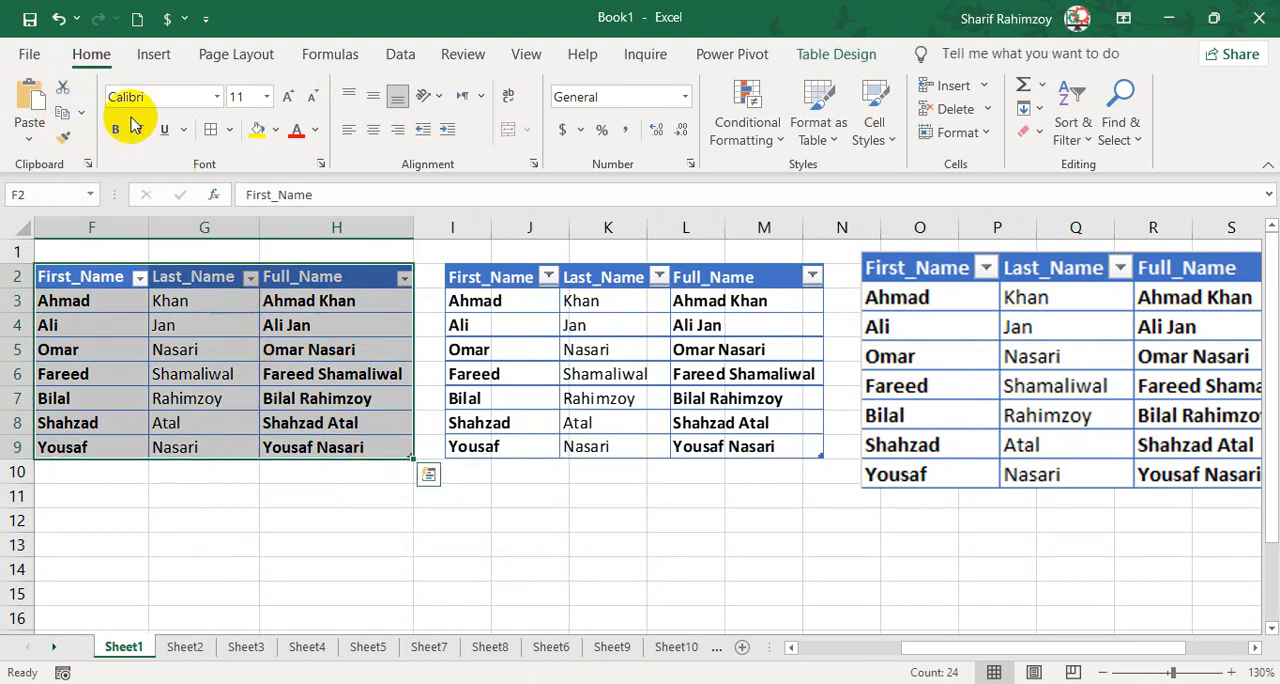
click(62, 112)
click(80, 471)
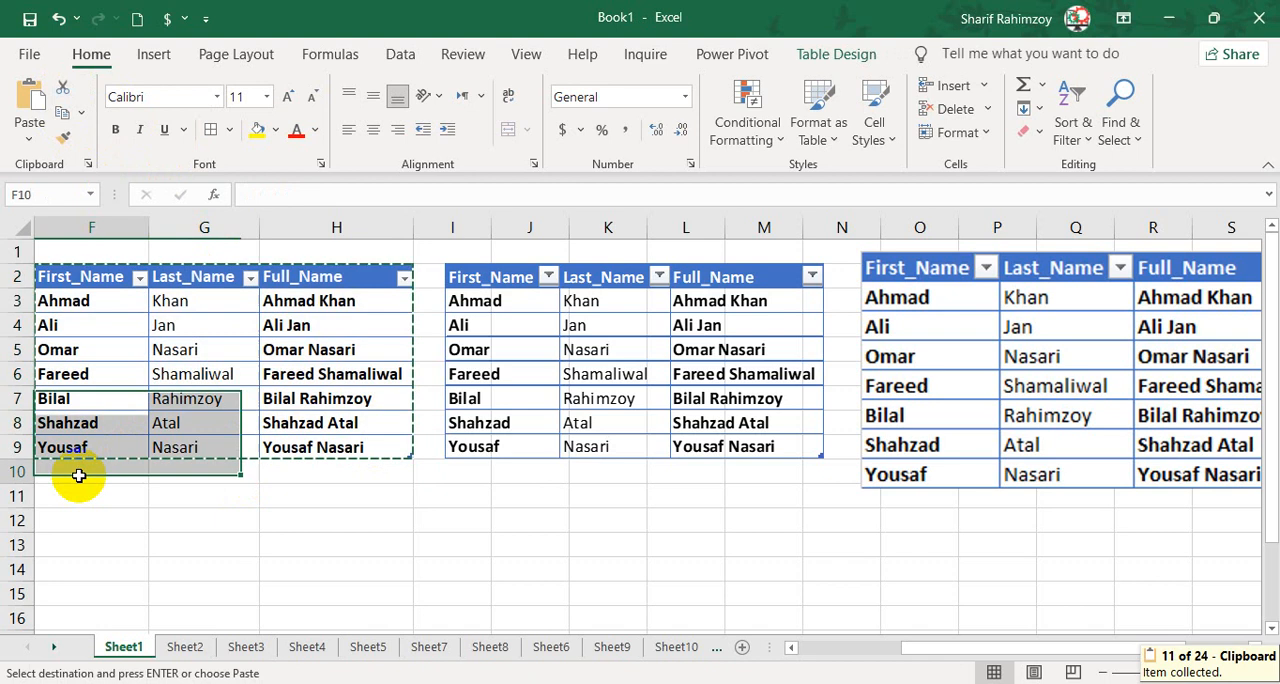
click(28, 104)
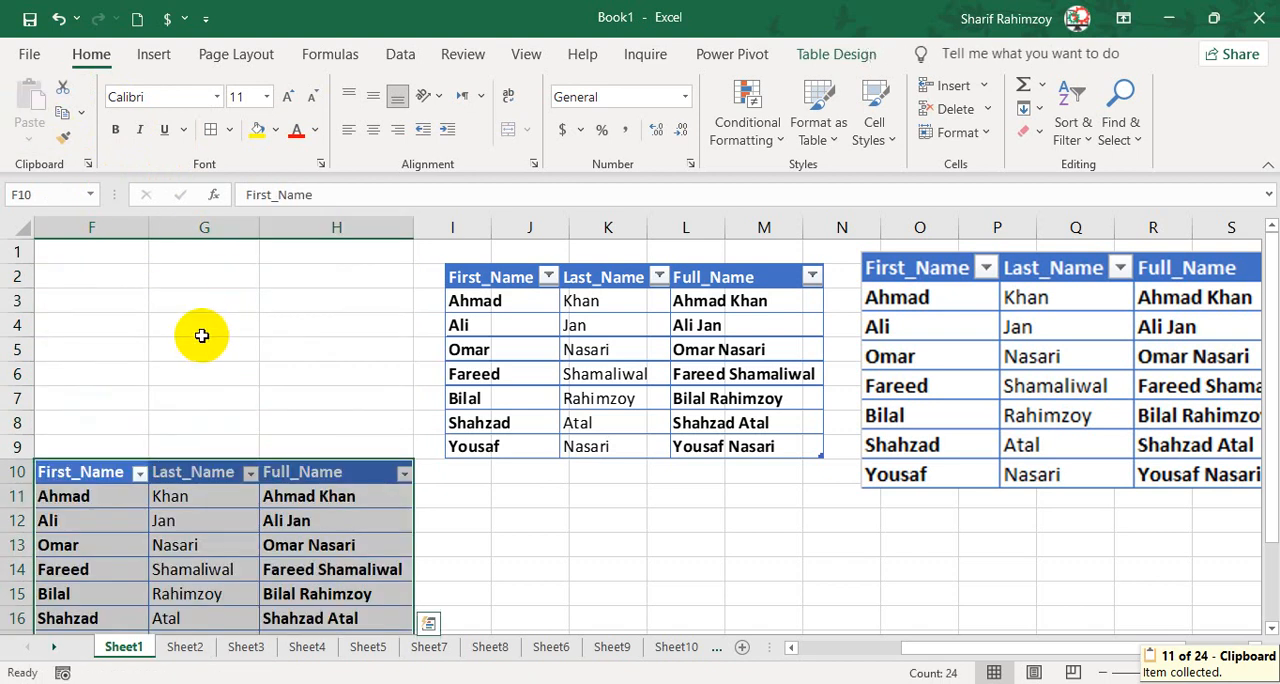
scroll(200, 334, down, 2)
click(500, 398)
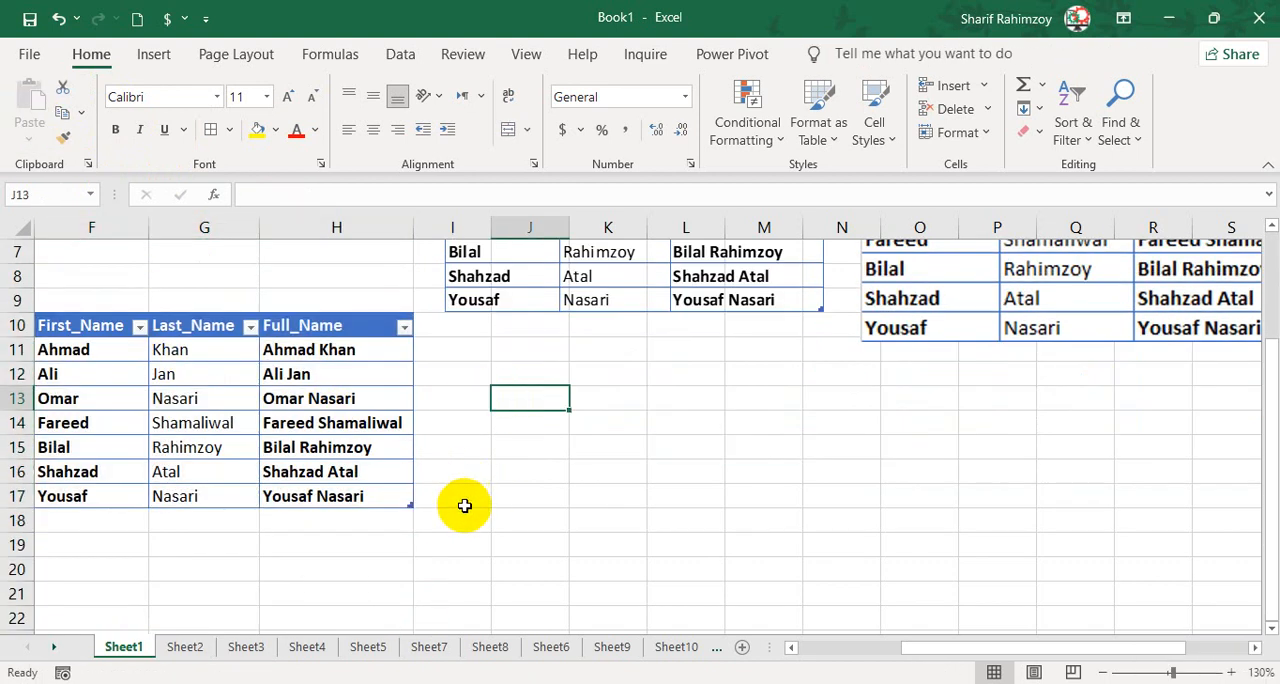
Copy the student marks table B2:E8 from Sheet2 and check the paste options available at B3 on Sheet10.
click(722, 652)
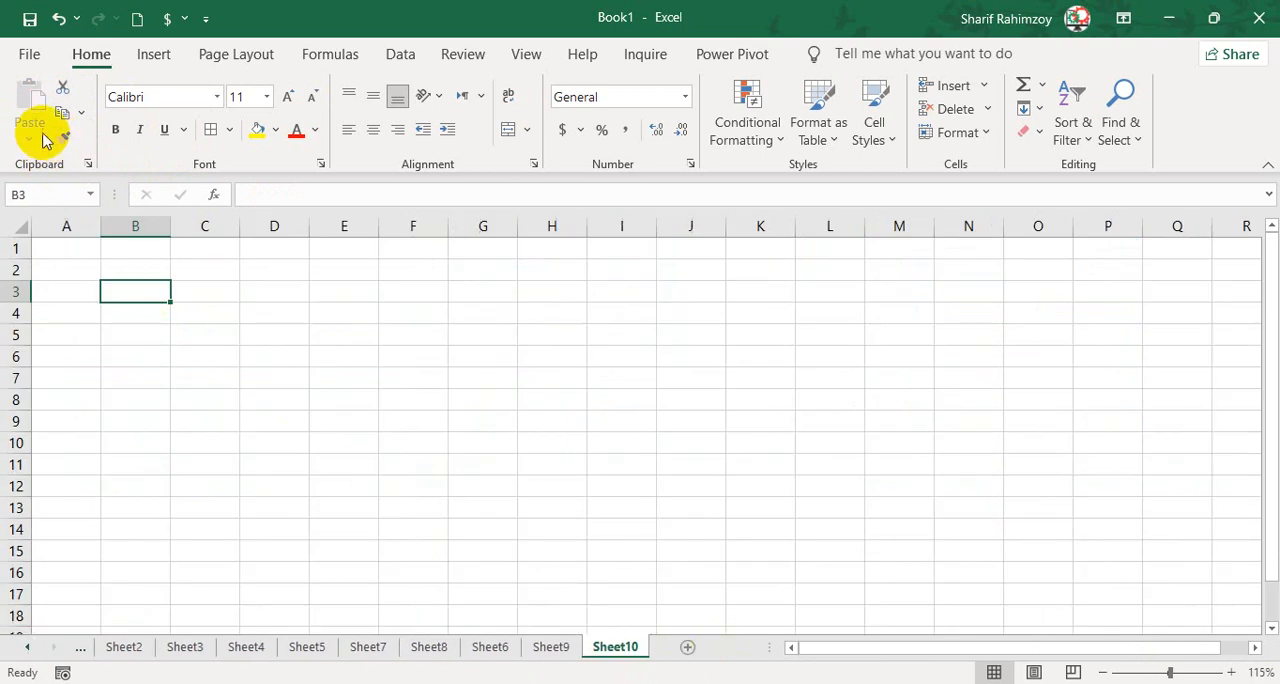
click(124, 646)
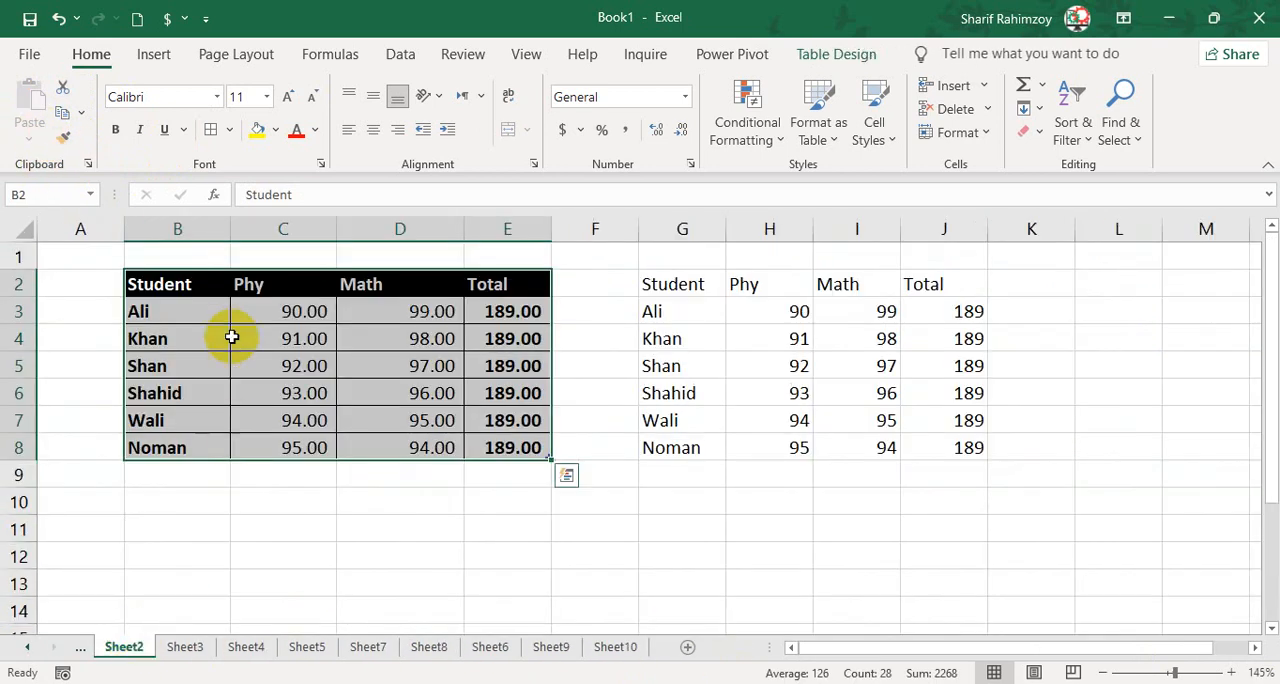
key(ctrl+c)
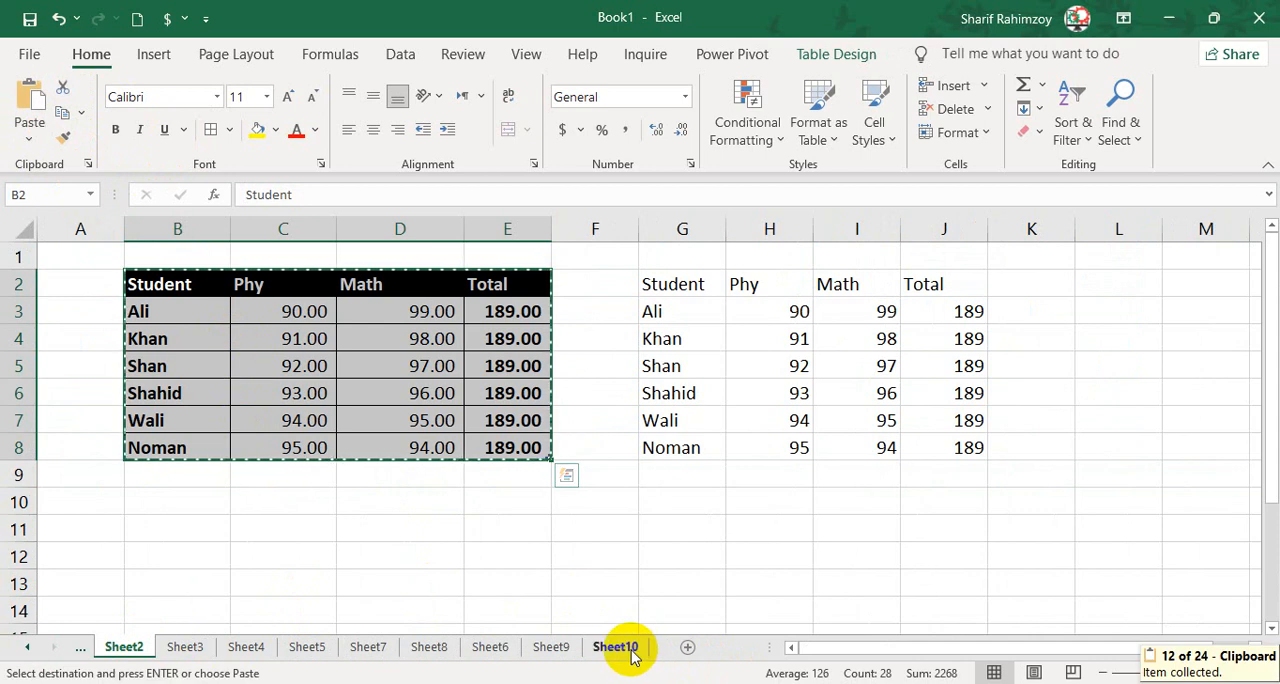
click(615, 646)
click(137, 292)
click(40, 146)
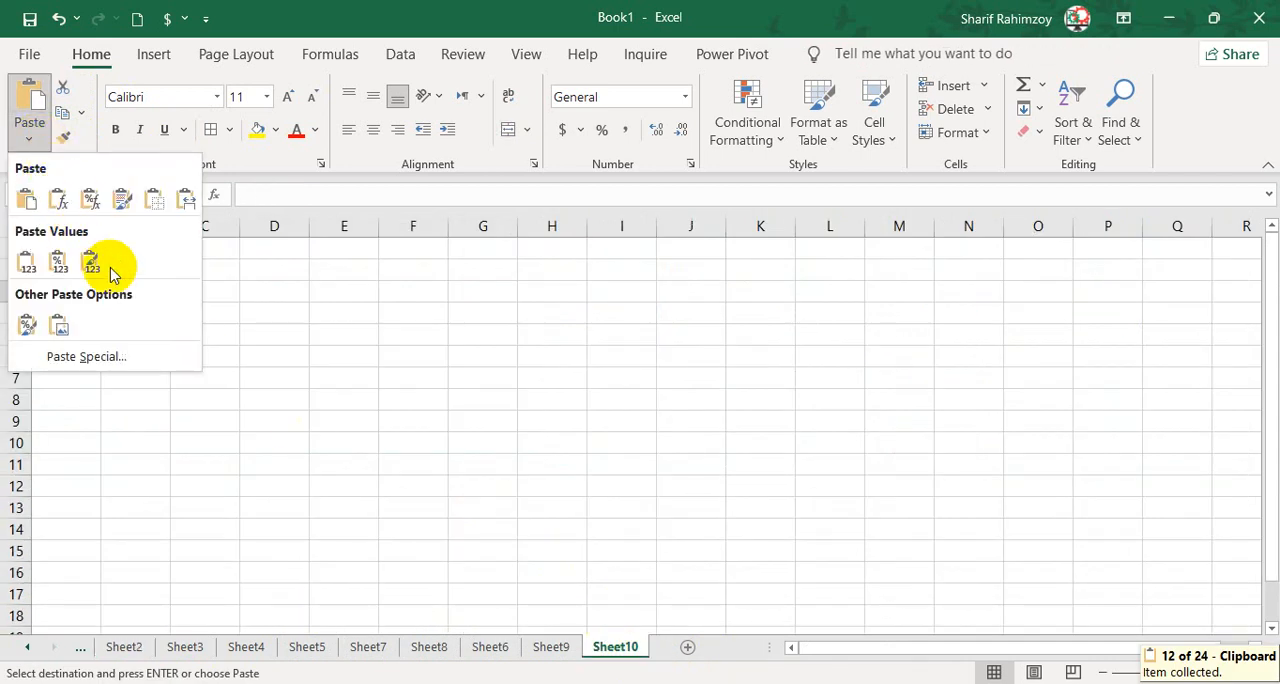
click(194, 261)
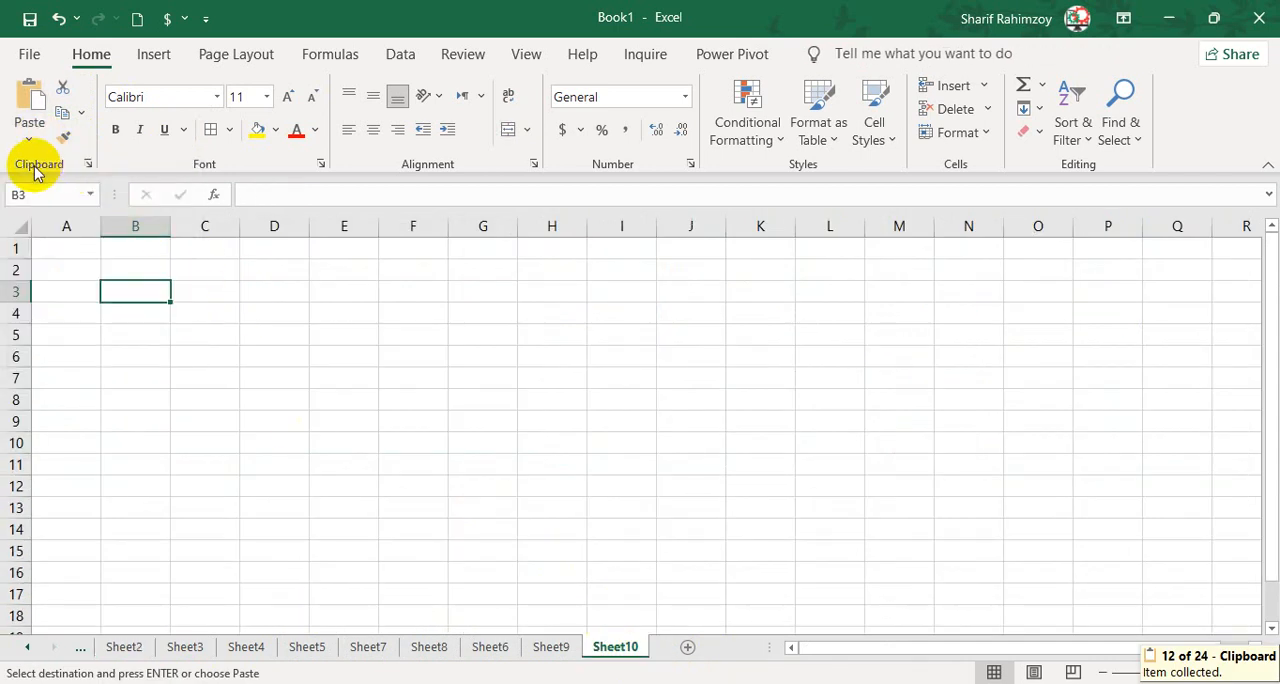
Show the Clipboard pane and clear all of its collected items.
click(88, 165)
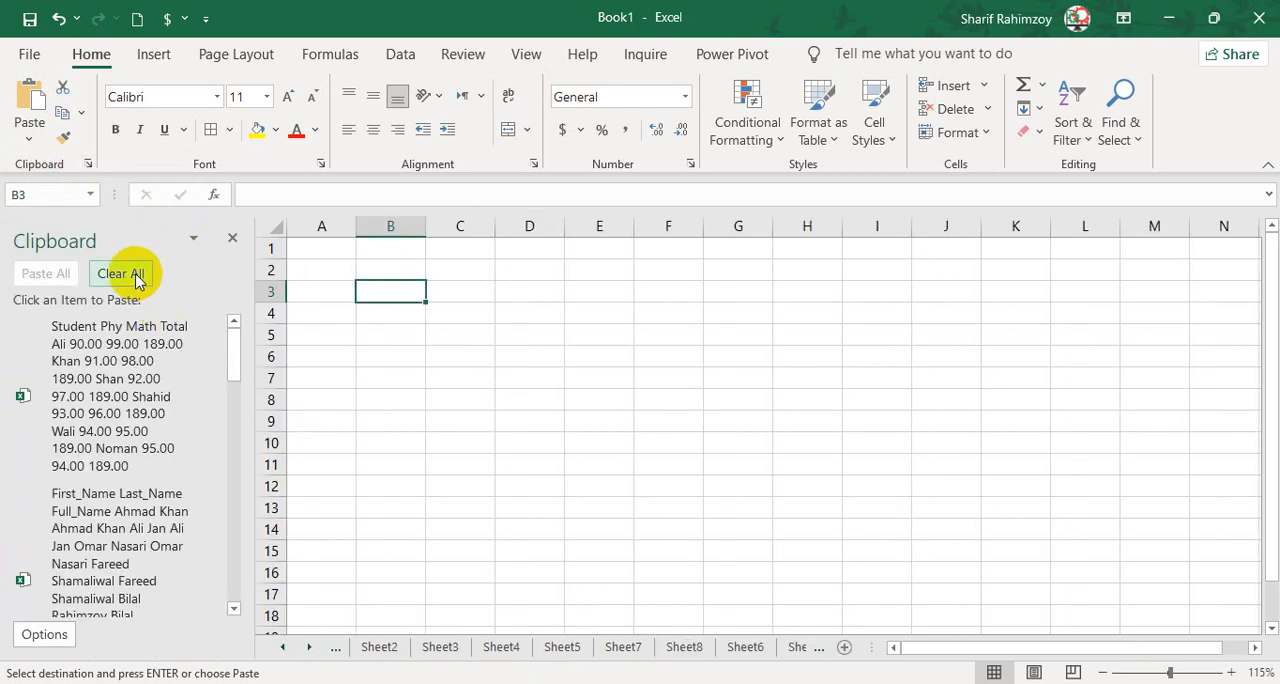
click(120, 274)
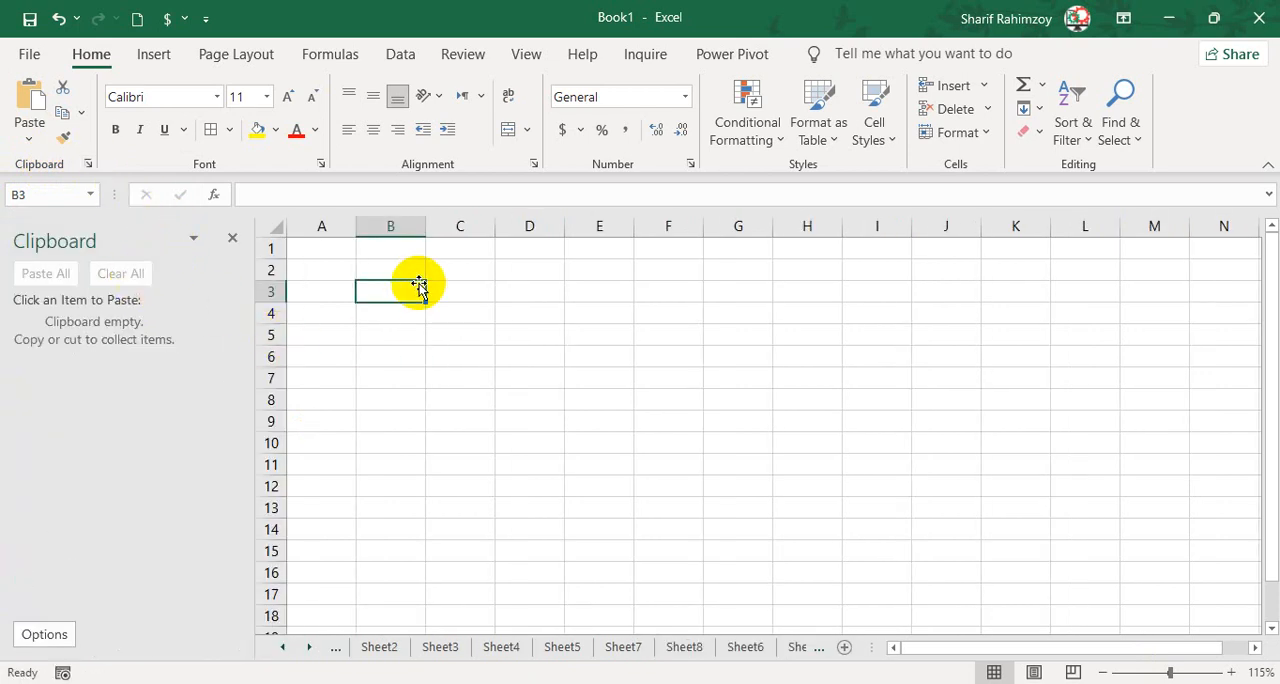
Enter the header values in B3 with 10 and 20 below it, and fill the series down to 120 in B15.
text(values)
key(Return)
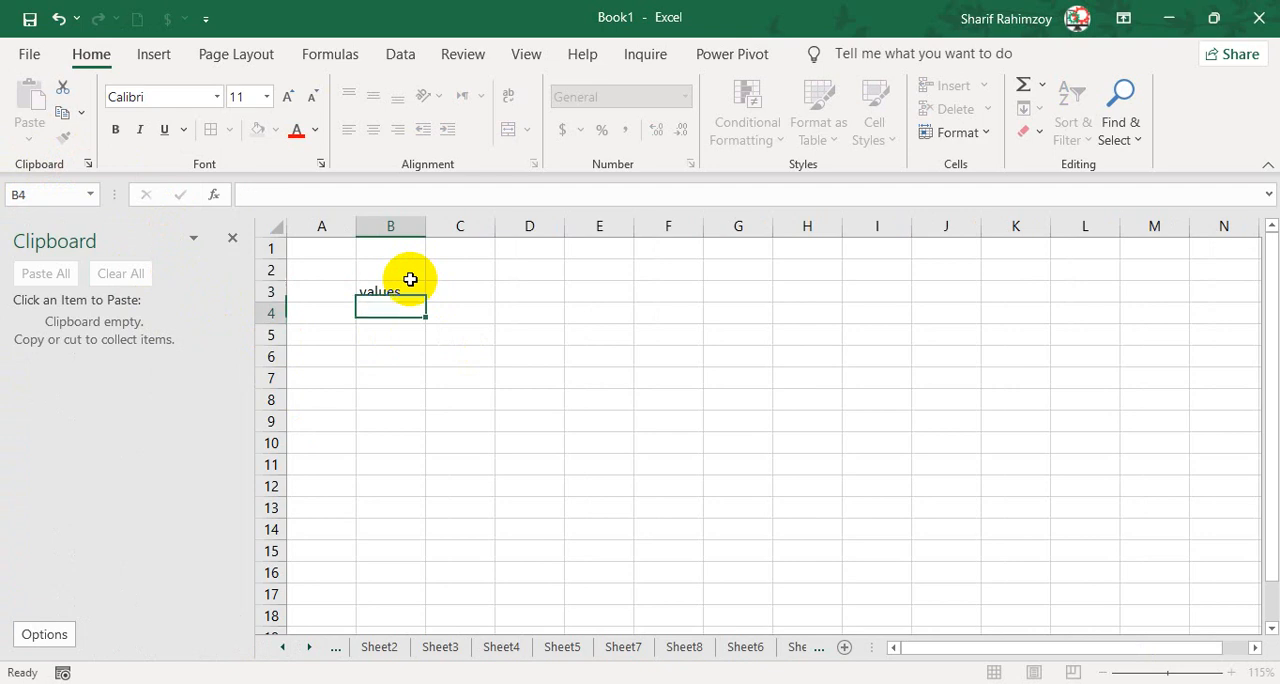
text(10)
key(Return)
text(20)
key(ctrl+Return)
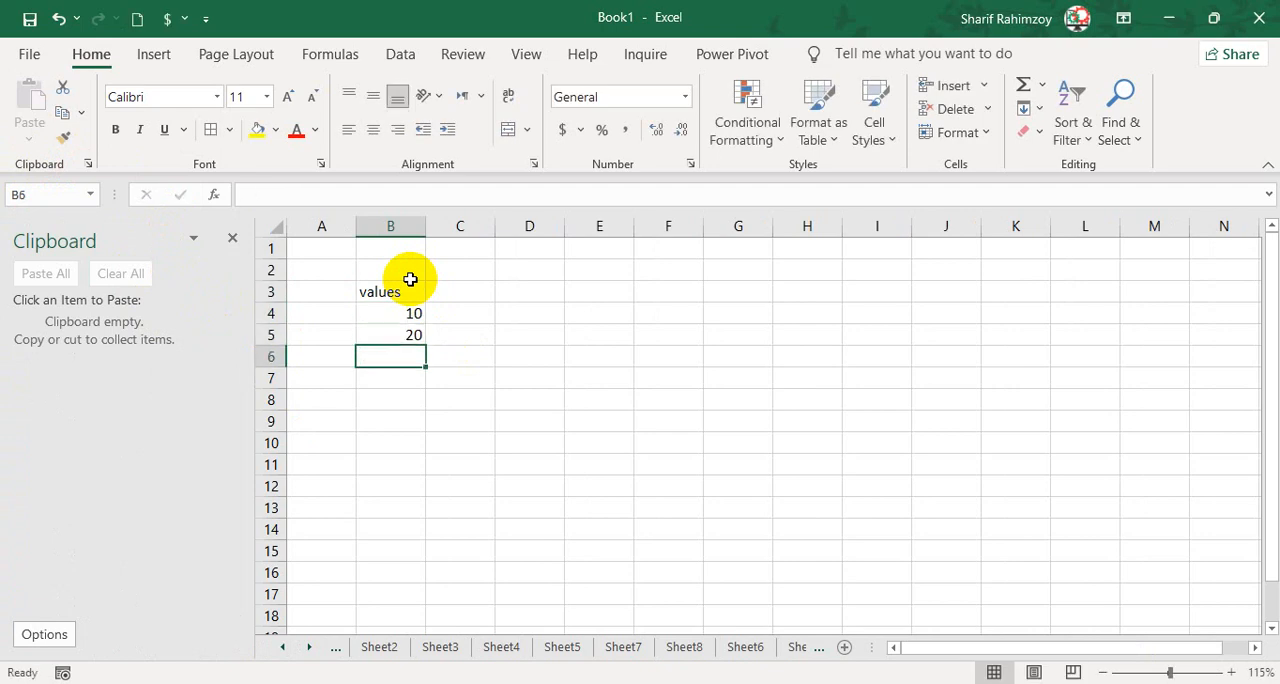
drag(409, 313, 417, 335)
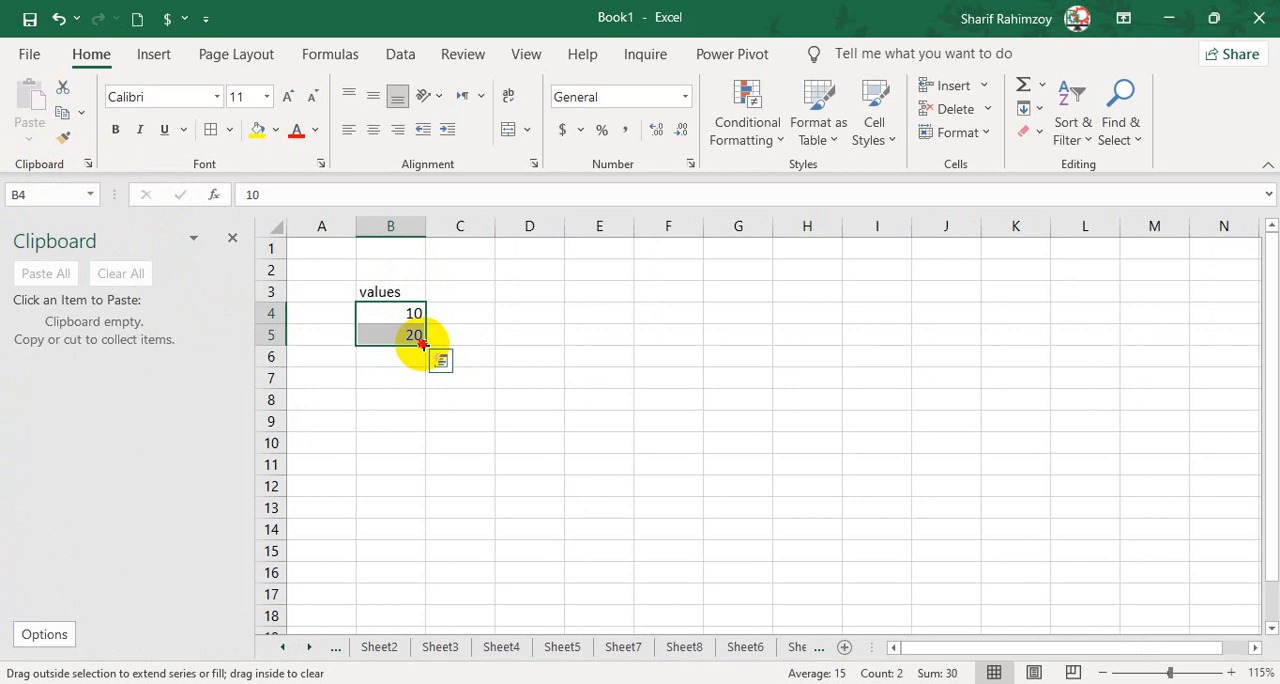
drag(420, 343, 441, 575)
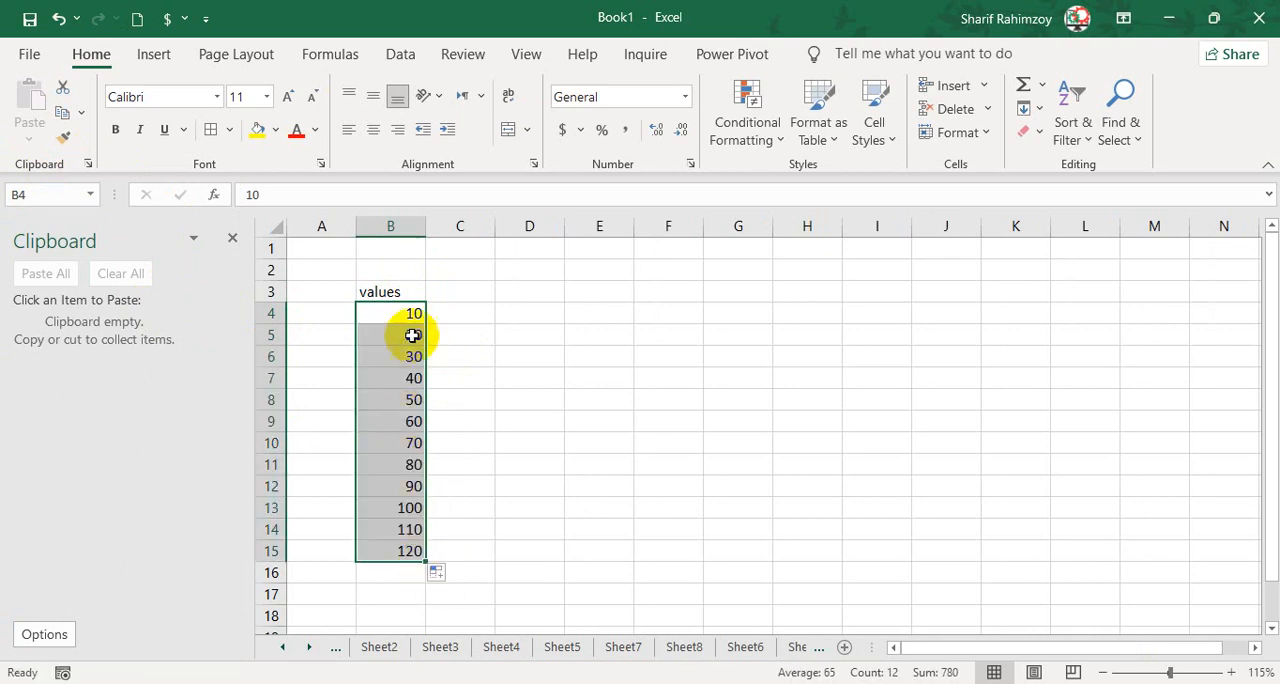
Centre the numbers in B4:B15 and the header in B3 horizontally.
click(372, 129)
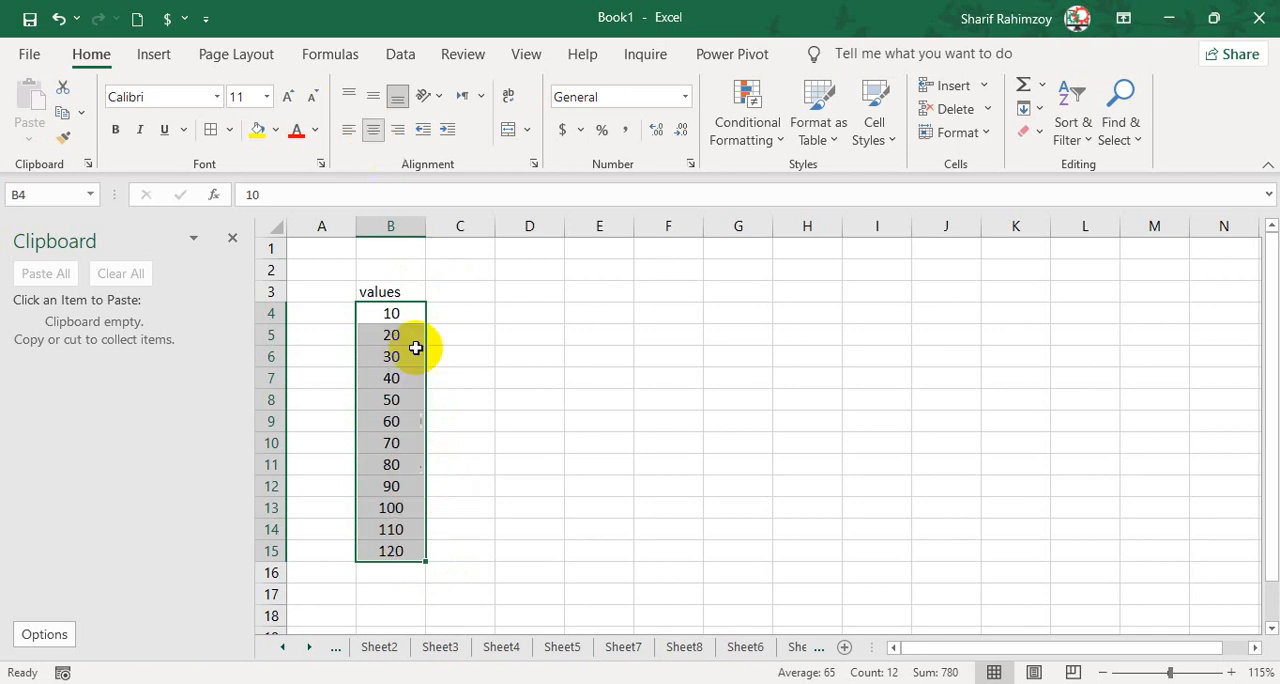
click(392, 291)
click(377, 137)
click(557, 406)
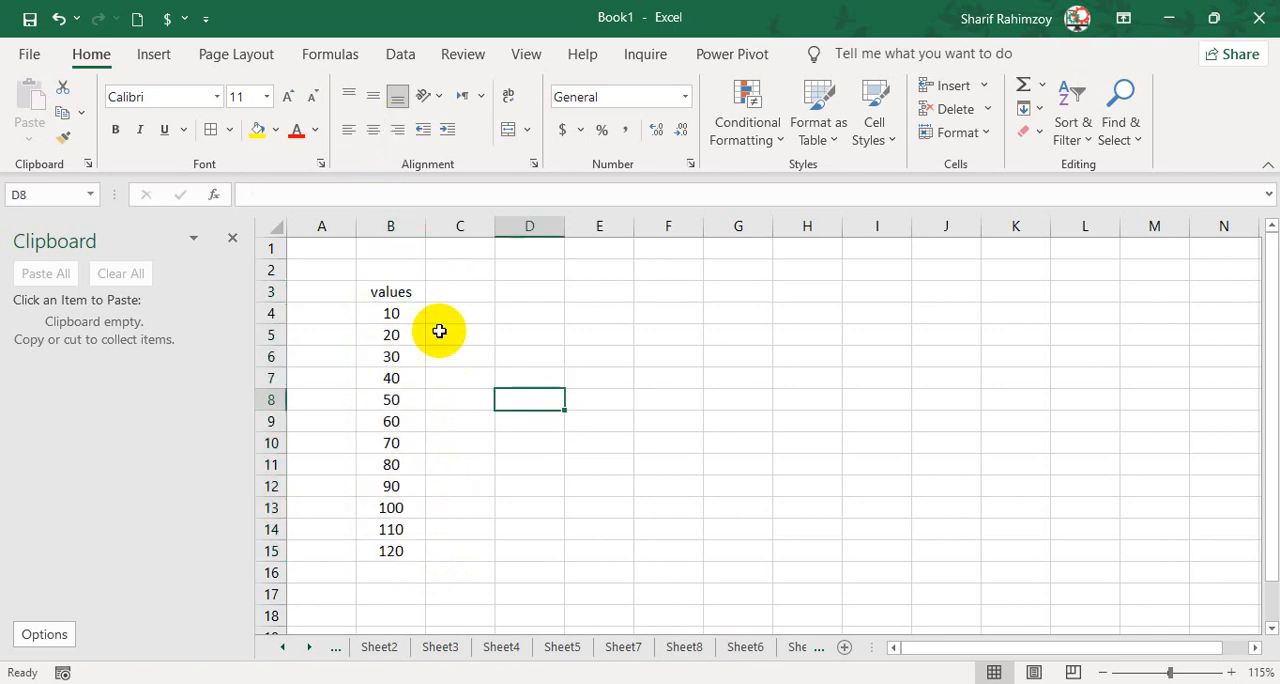
Copy the values column B3:B15 and paste it at D3.
click(403, 316)
drag(410, 297, 407, 552)
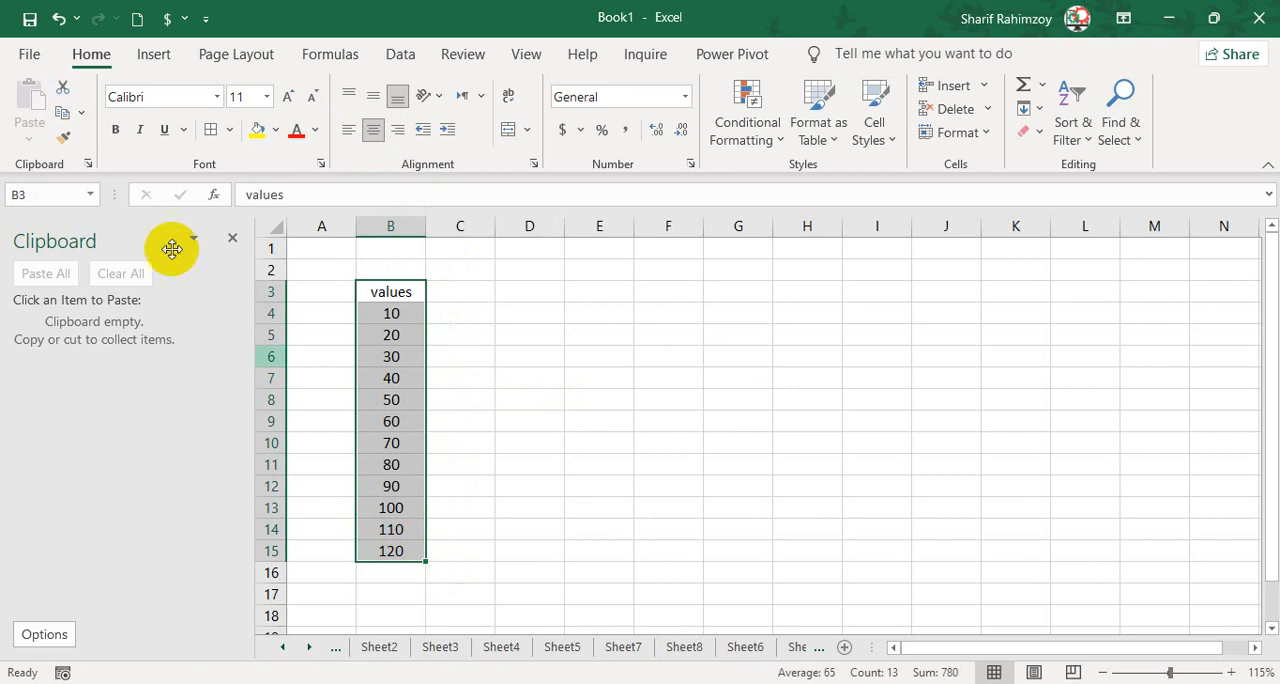
click(64, 116)
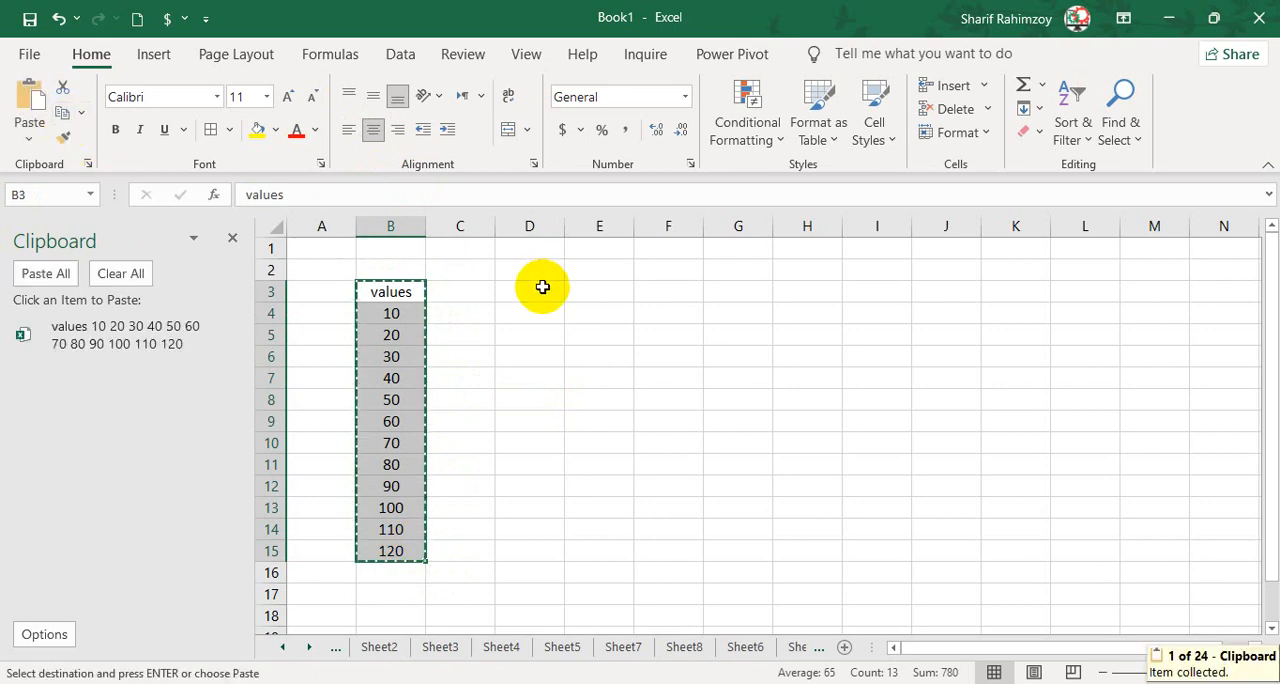
click(530, 290)
click(30, 100)
click(645, 358)
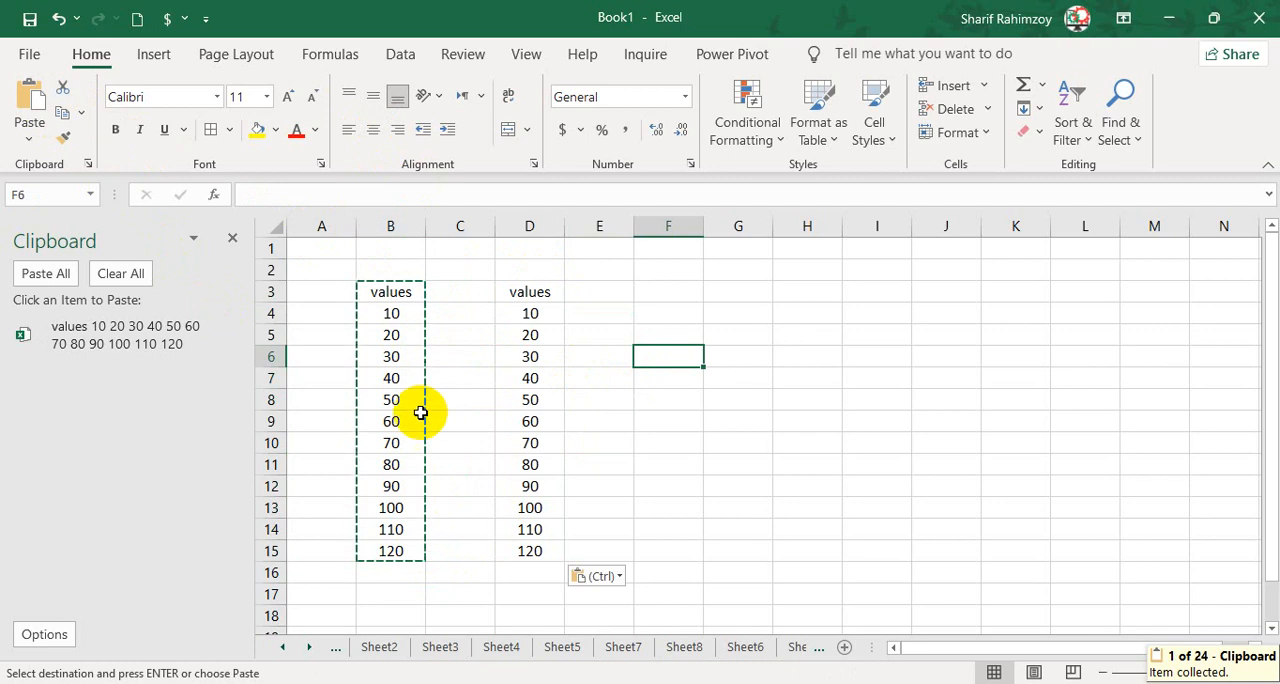
drag(401, 364, 401, 400)
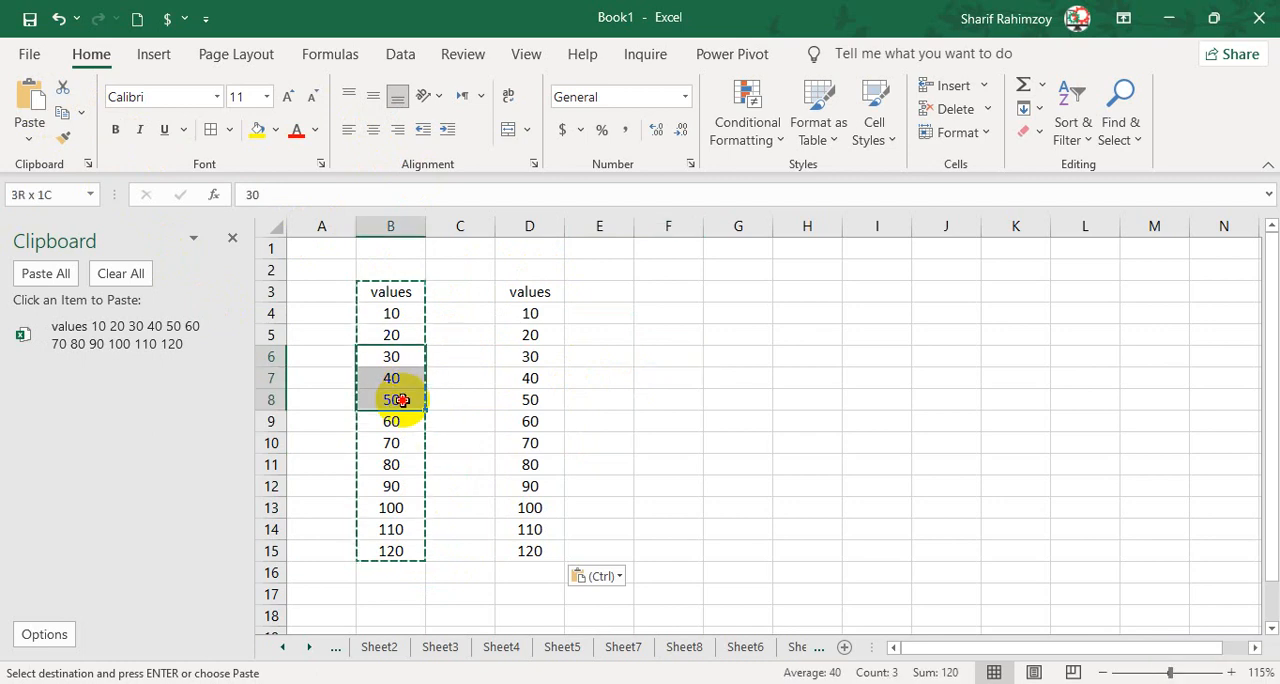
click(401, 318)
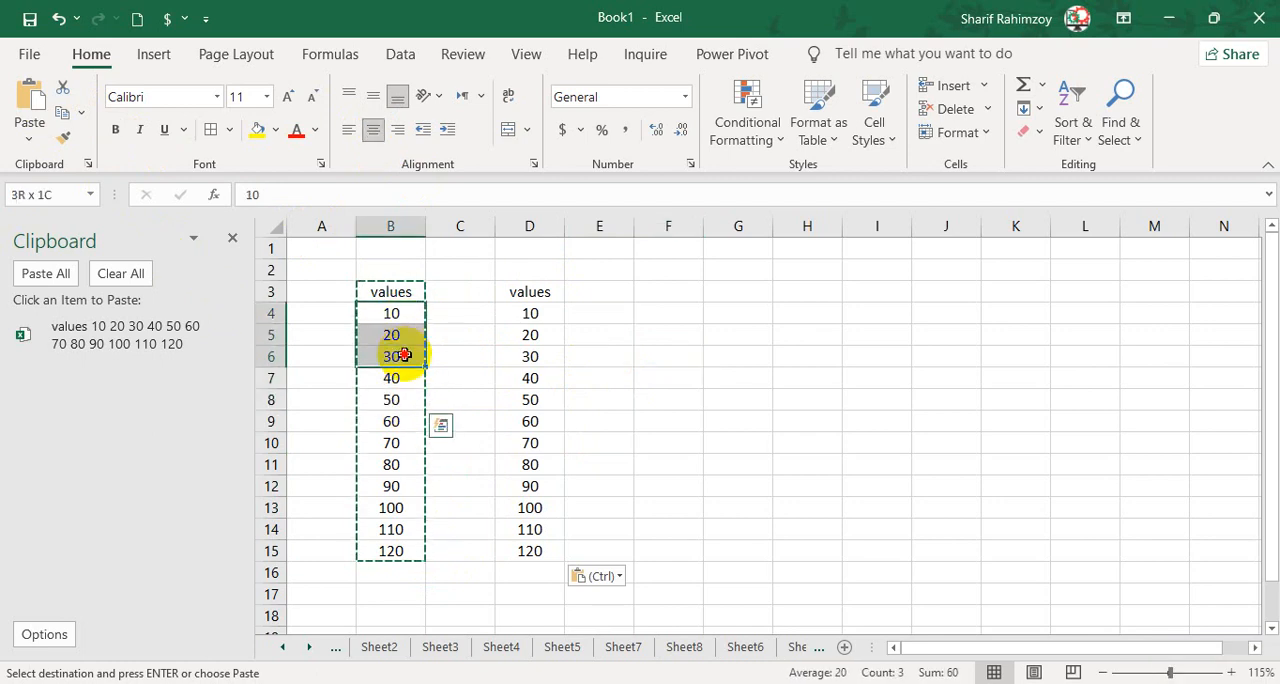
drag(401, 355, 393, 553)
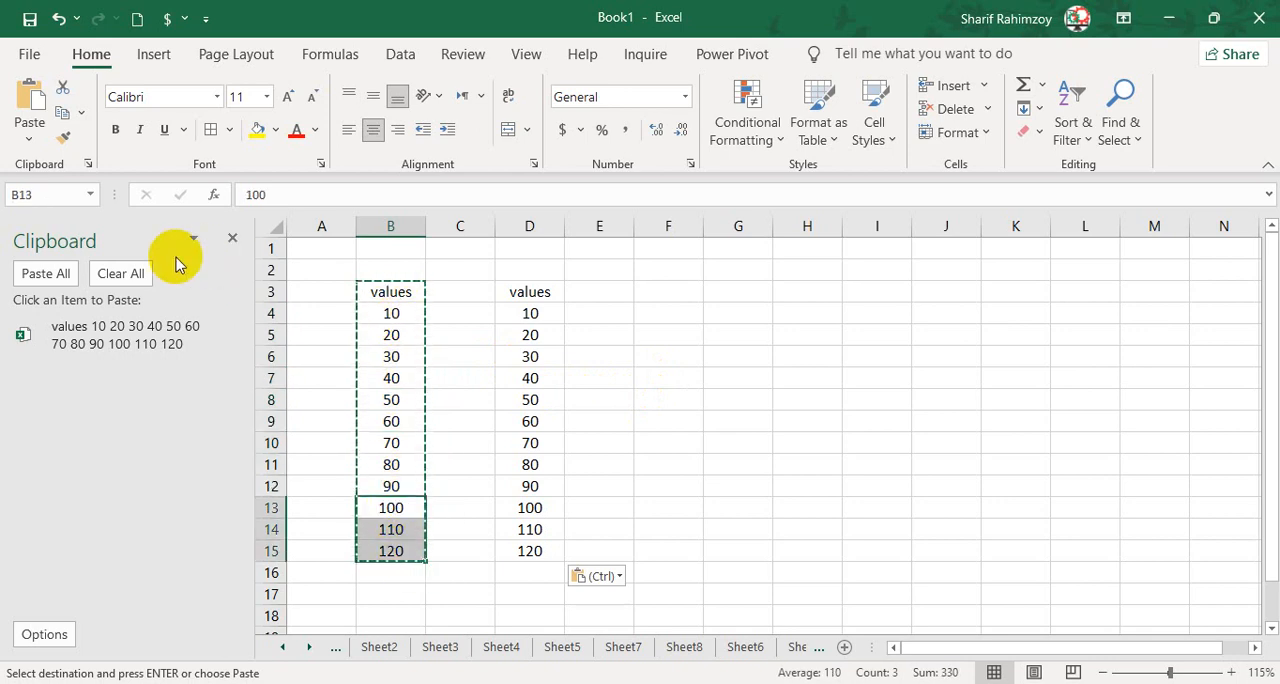
Clear the Clipboard pane and copy B4:B6 and B7:B9 as two separate items.
click(128, 273)
click(398, 317)
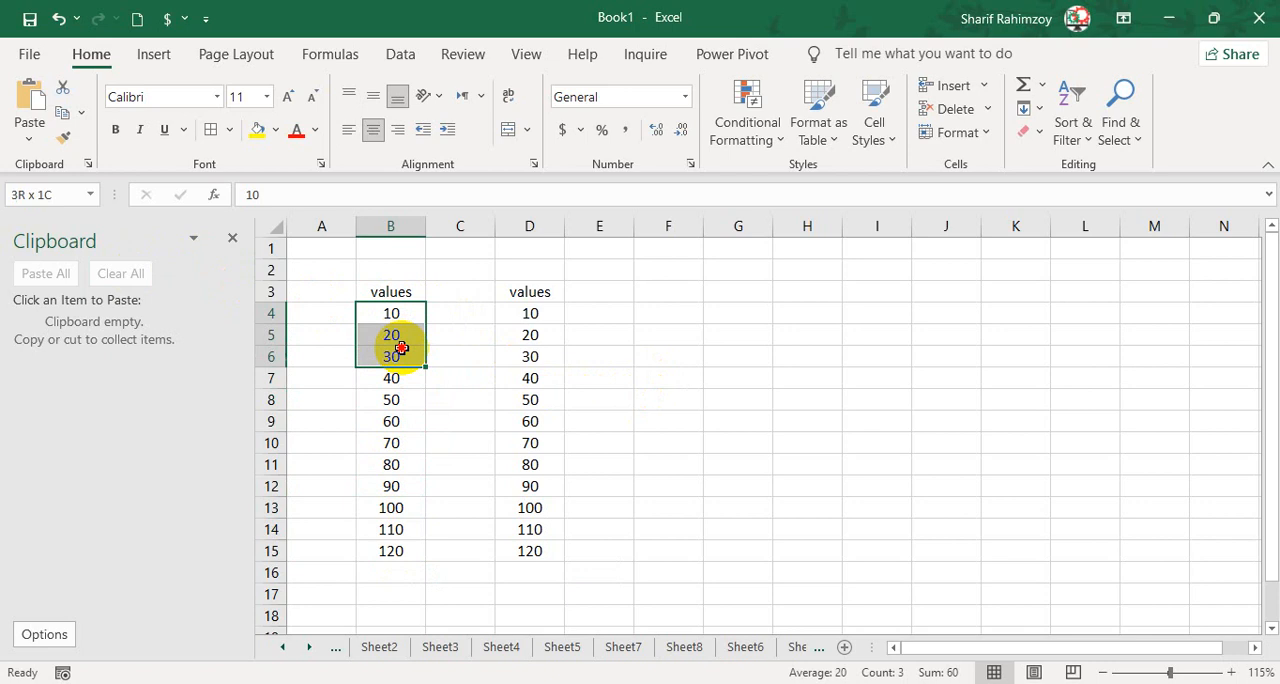
click(60, 110)
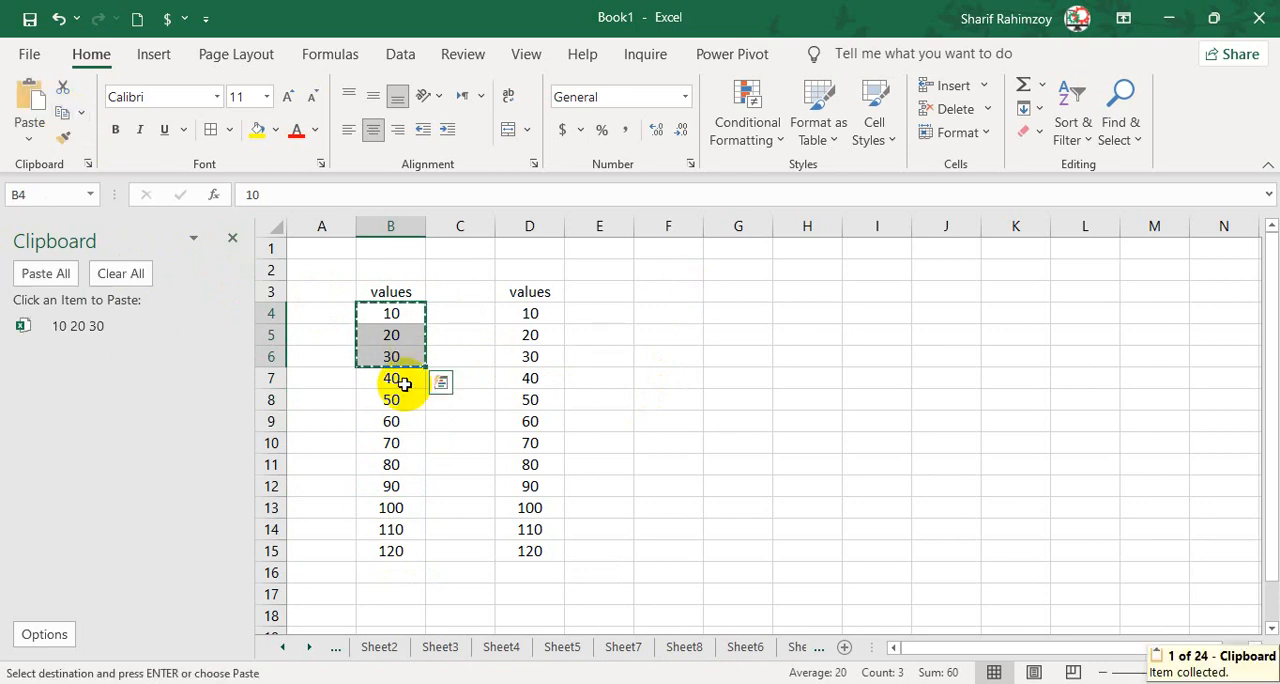
drag(398, 382, 394, 423)
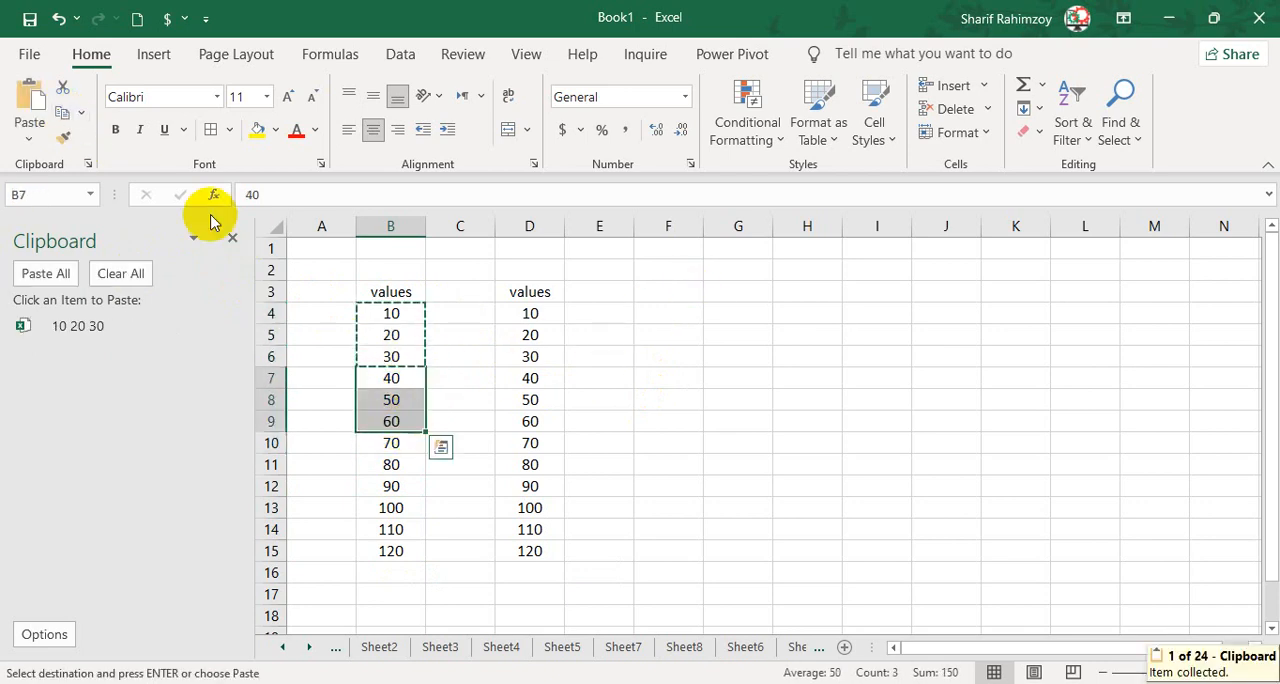
click(67, 111)
drag(392, 313, 403, 347)
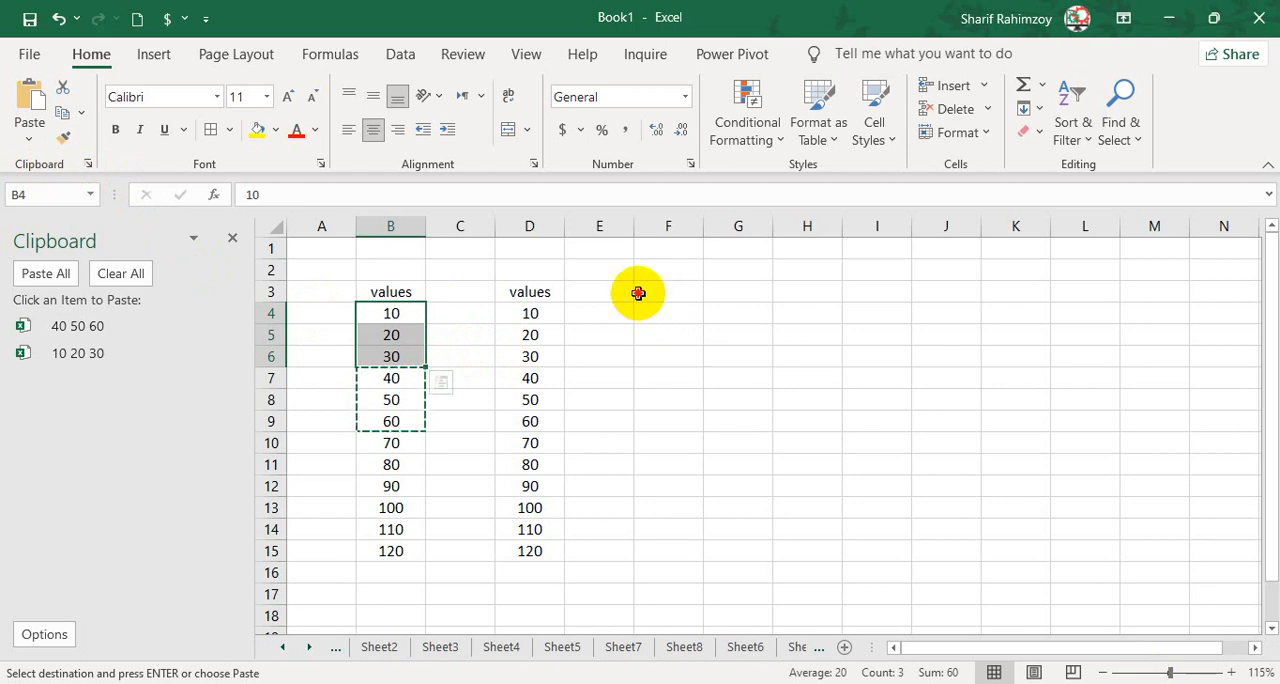
Enter clipboard in F3 and the note "collect any copied or cut contents" in F4.
click(686, 297)
text(clipboard)
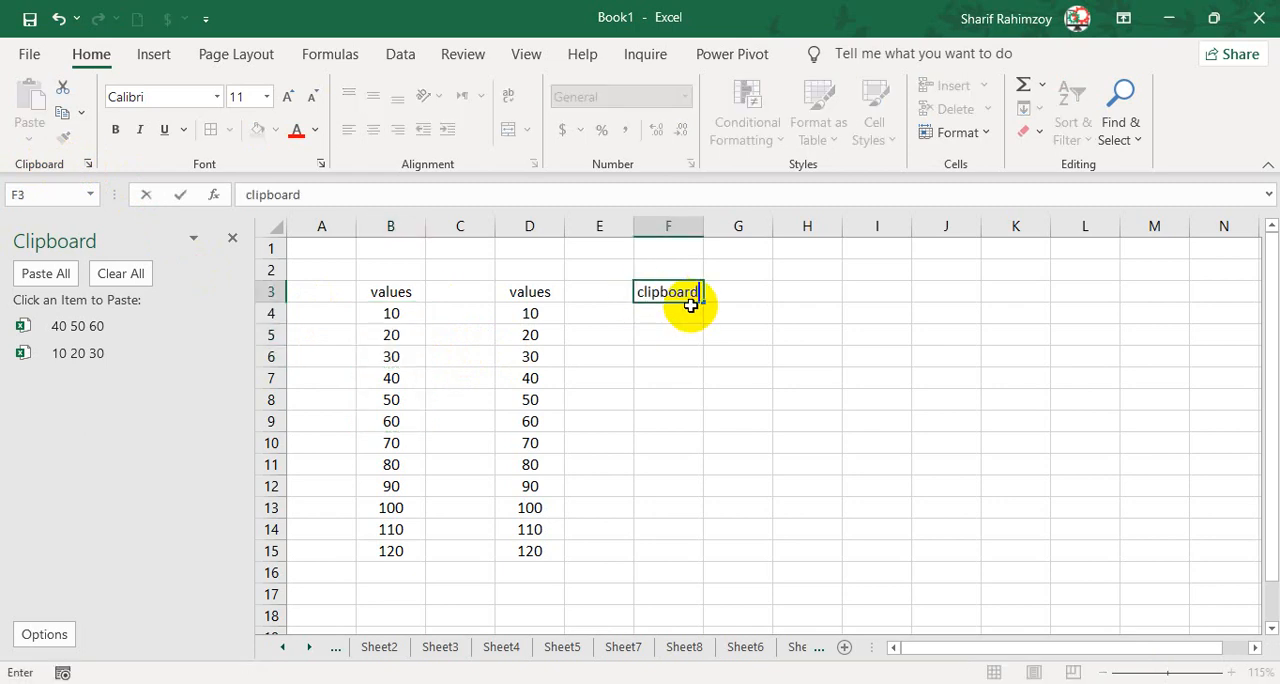
key(Return)
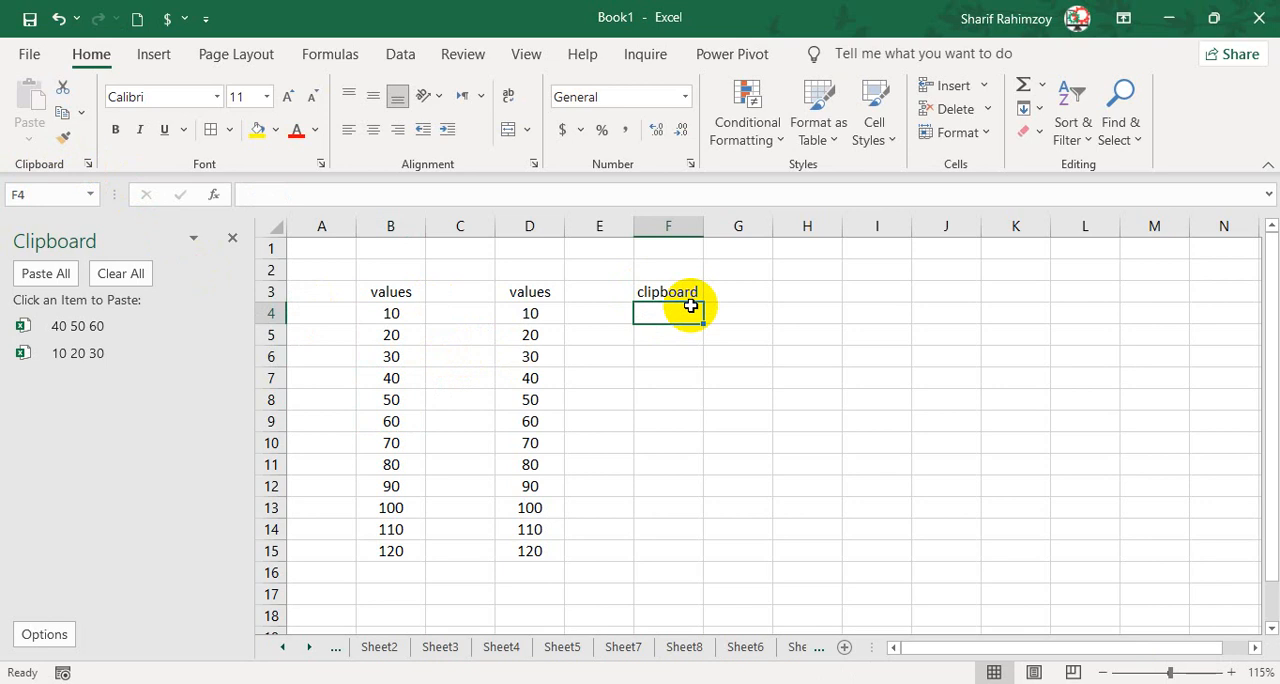
text(collect any copied or cut conten)
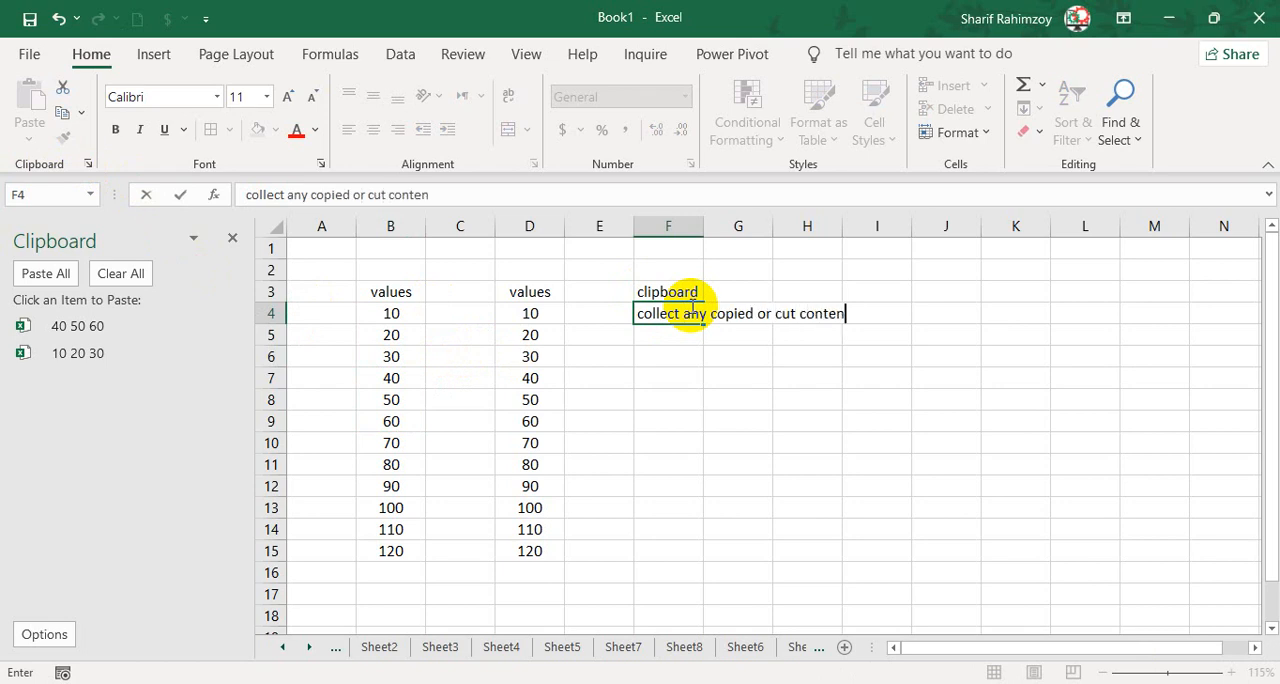
key(Return)
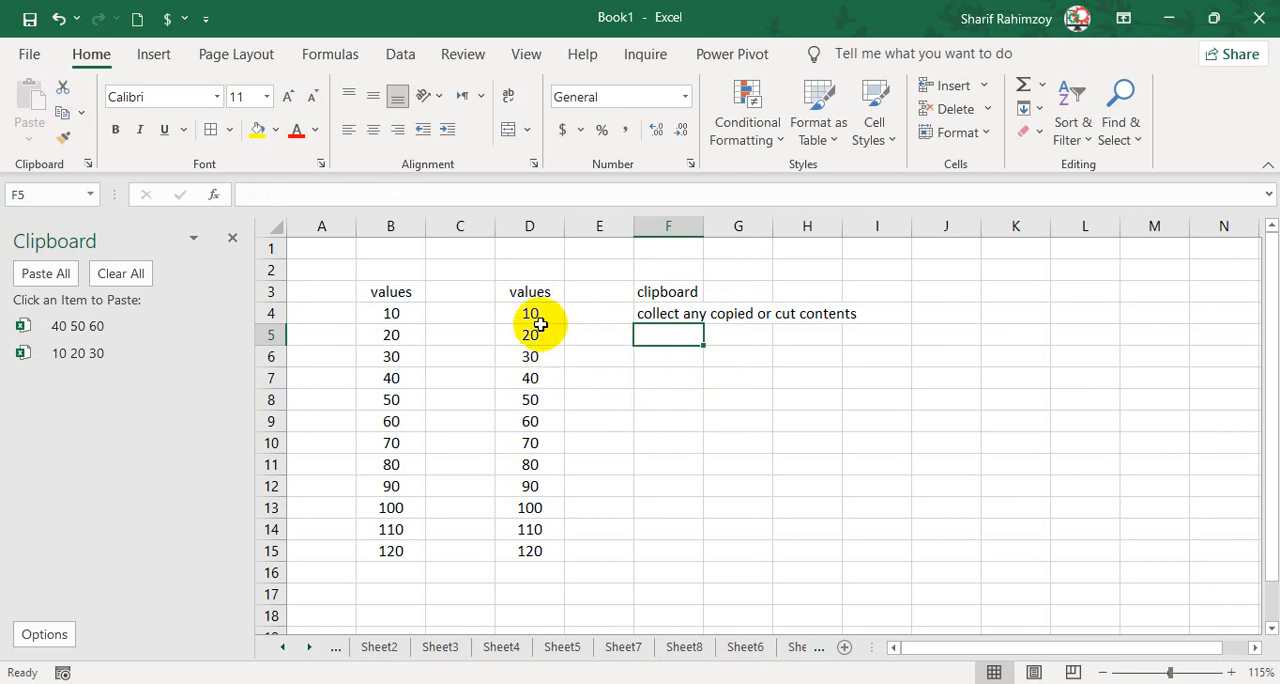
Clear the Clipboard pane and copy B4:B6, B7:B9, B10:B12 and B13:B15 as four separate items.
click(124, 270)
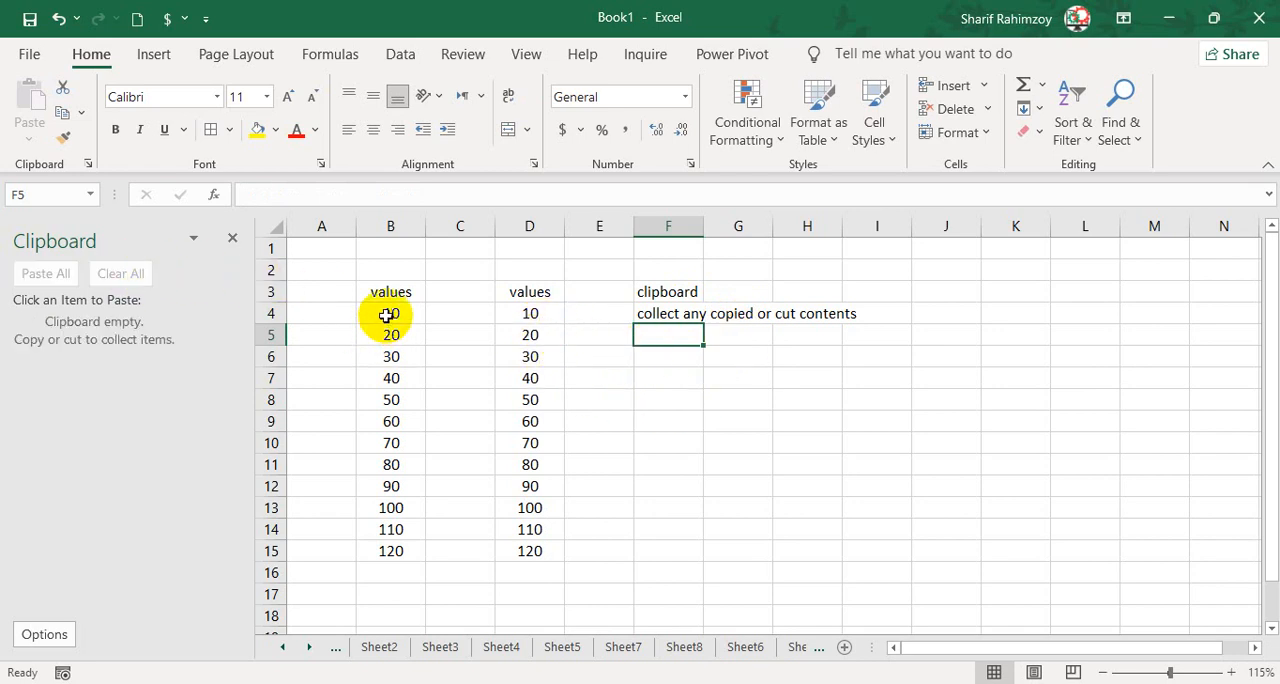
drag(386, 315, 394, 357)
key(ctrl+c)
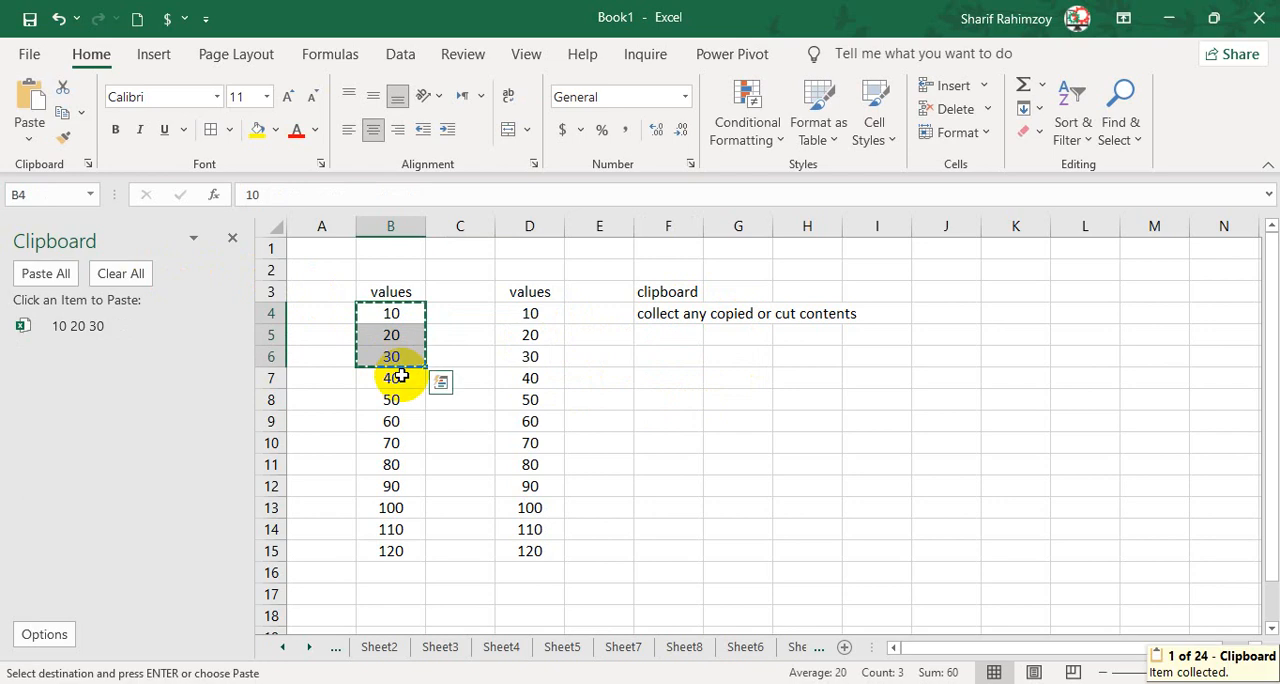
drag(390, 376, 408, 551)
key(ctrl+c)
key(ctrl+c)
key(ctrl+c)
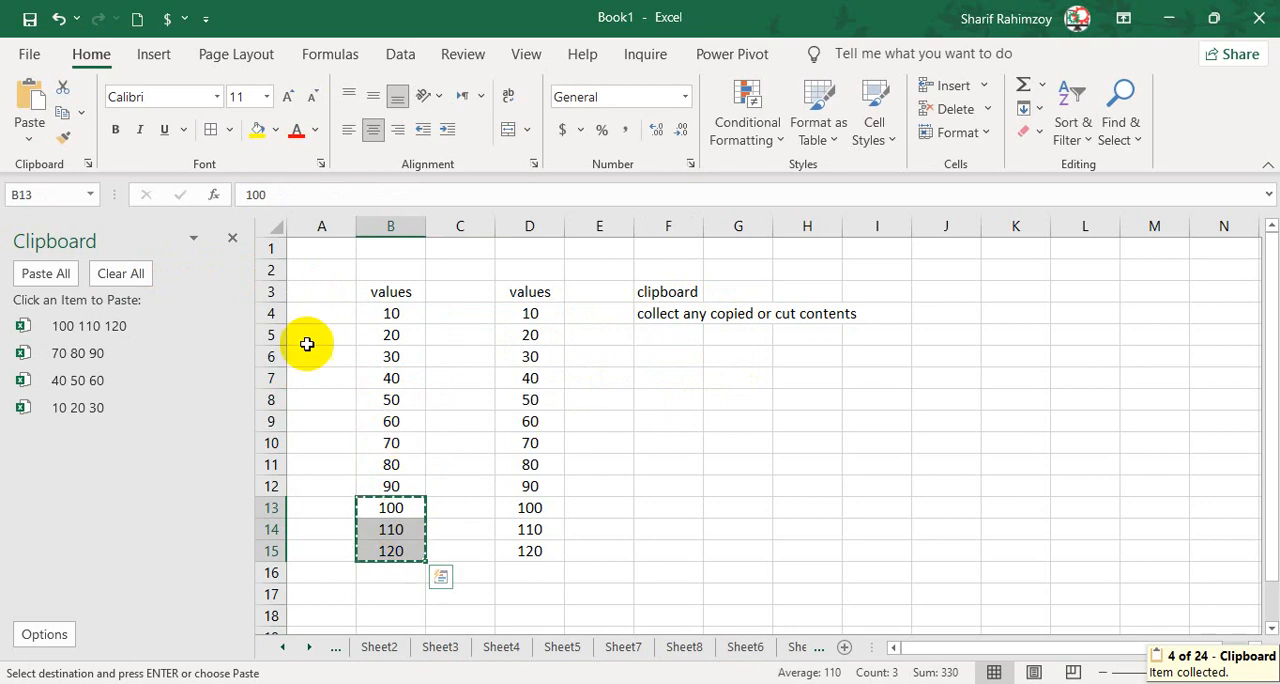
Hide and reopen the Clipboard pane, and paste its items 40 50 60 at F6 and 70 80 90 at F9.
click(87, 164)
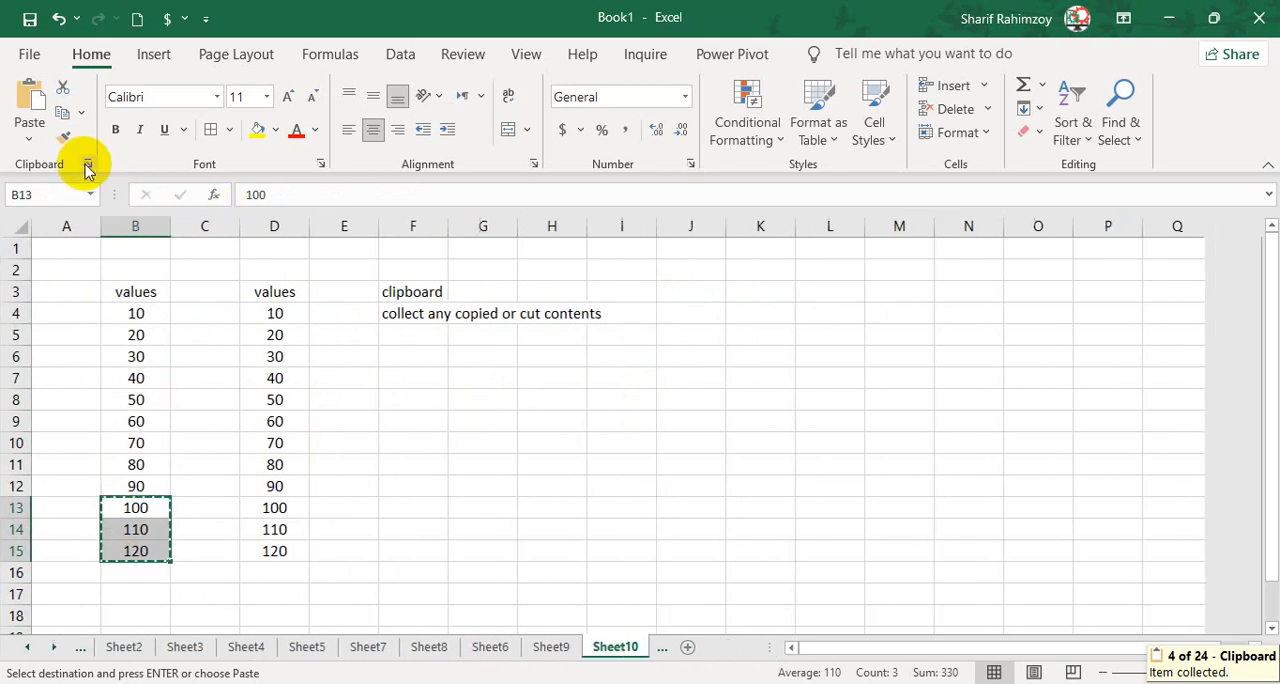
click(88, 165)
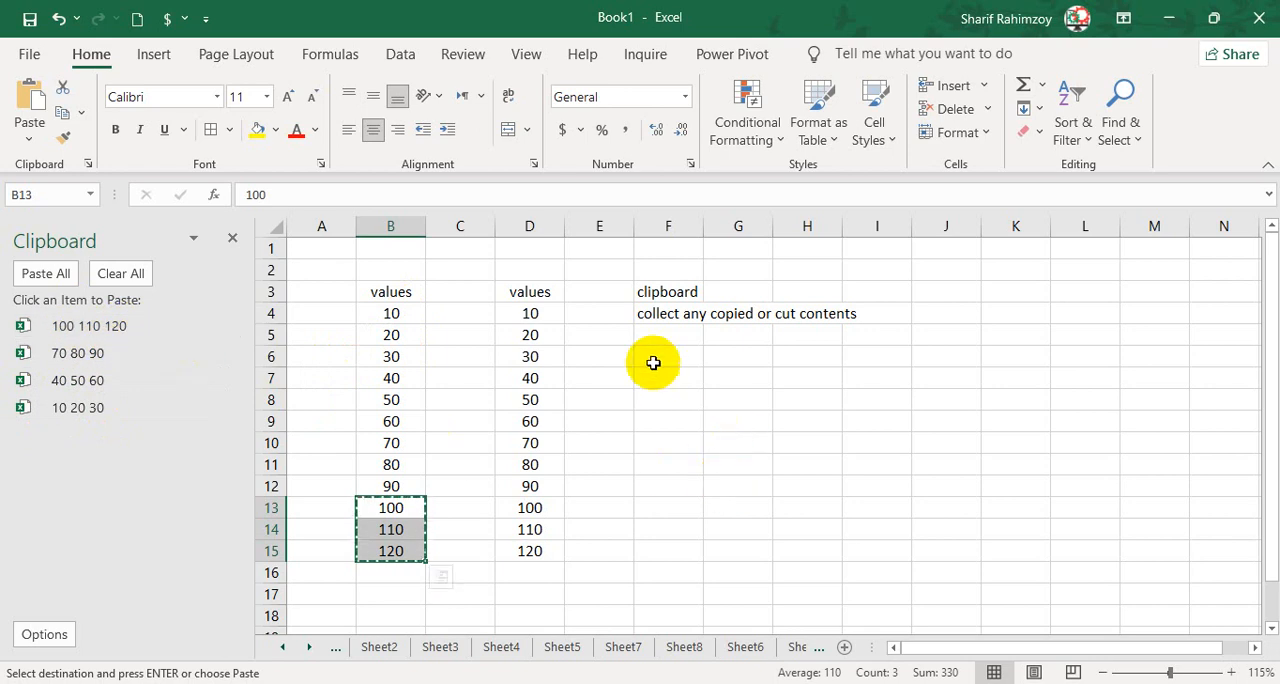
click(655, 360)
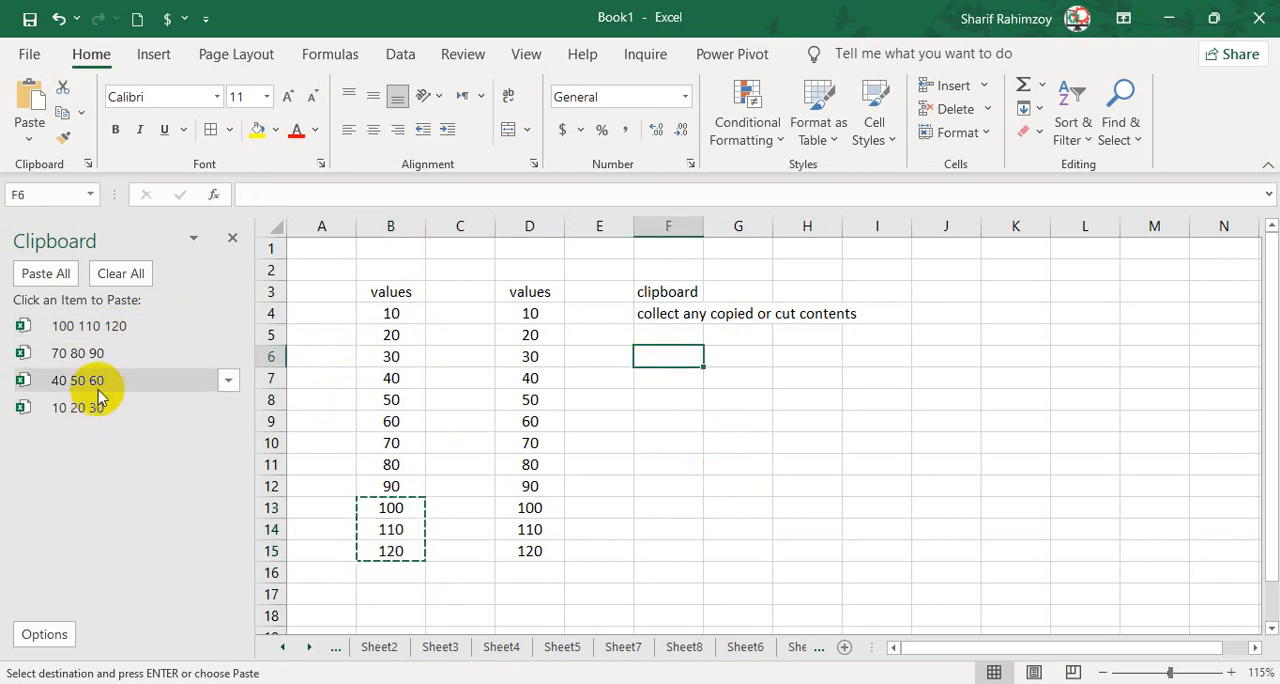
click(100, 385)
click(665, 425)
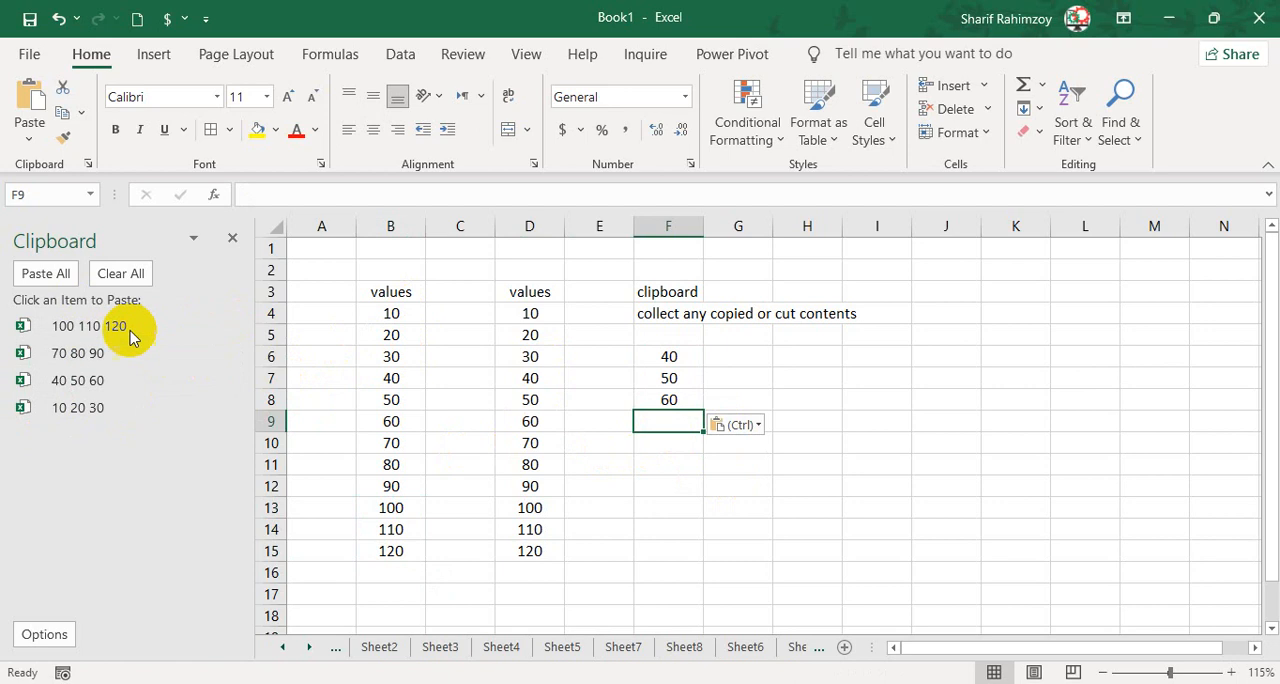
click(115, 362)
click(672, 488)
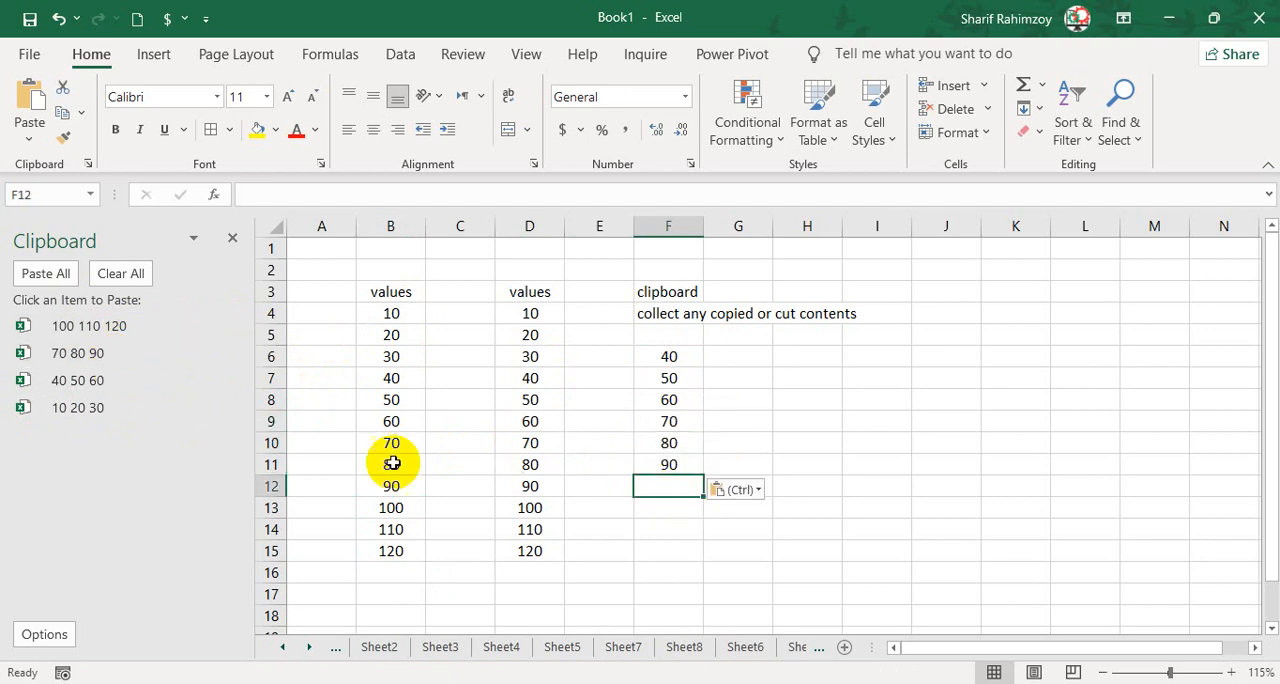
Paste the clipboard items 10 20 30 at F12 and 100 110 120 at F15, and compare column F with column B.
click(147, 410)
click(670, 552)
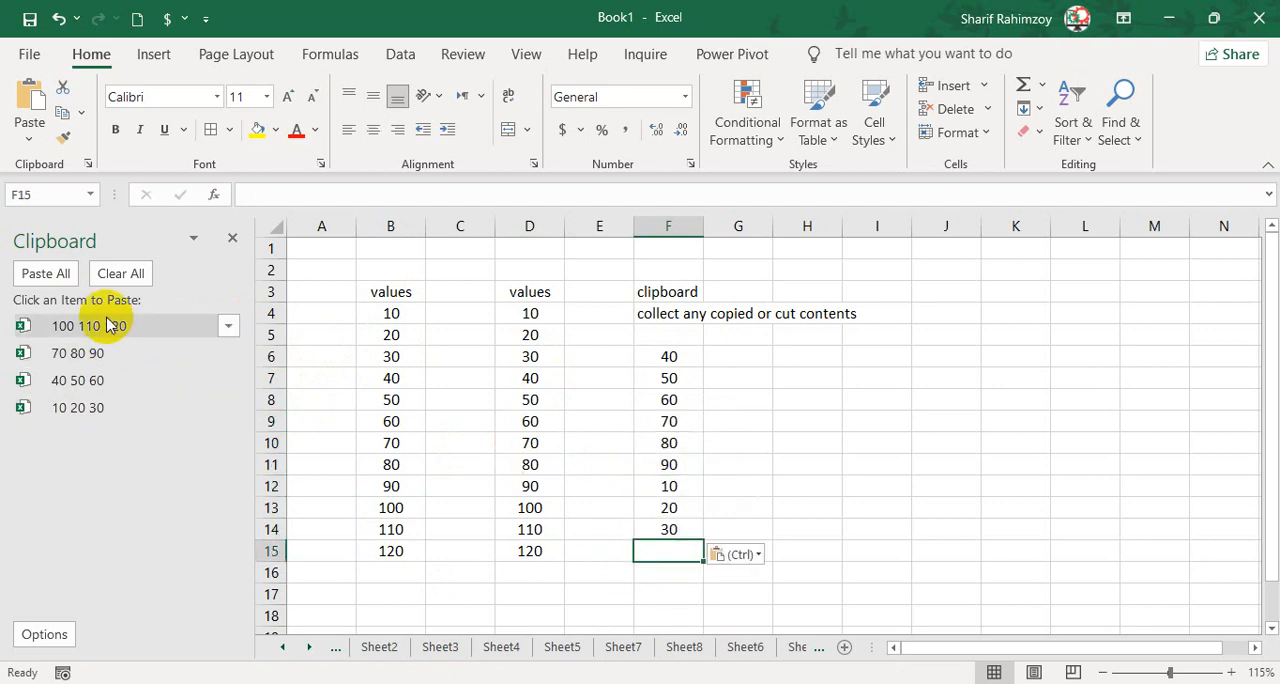
click(118, 325)
drag(674, 356, 668, 593)
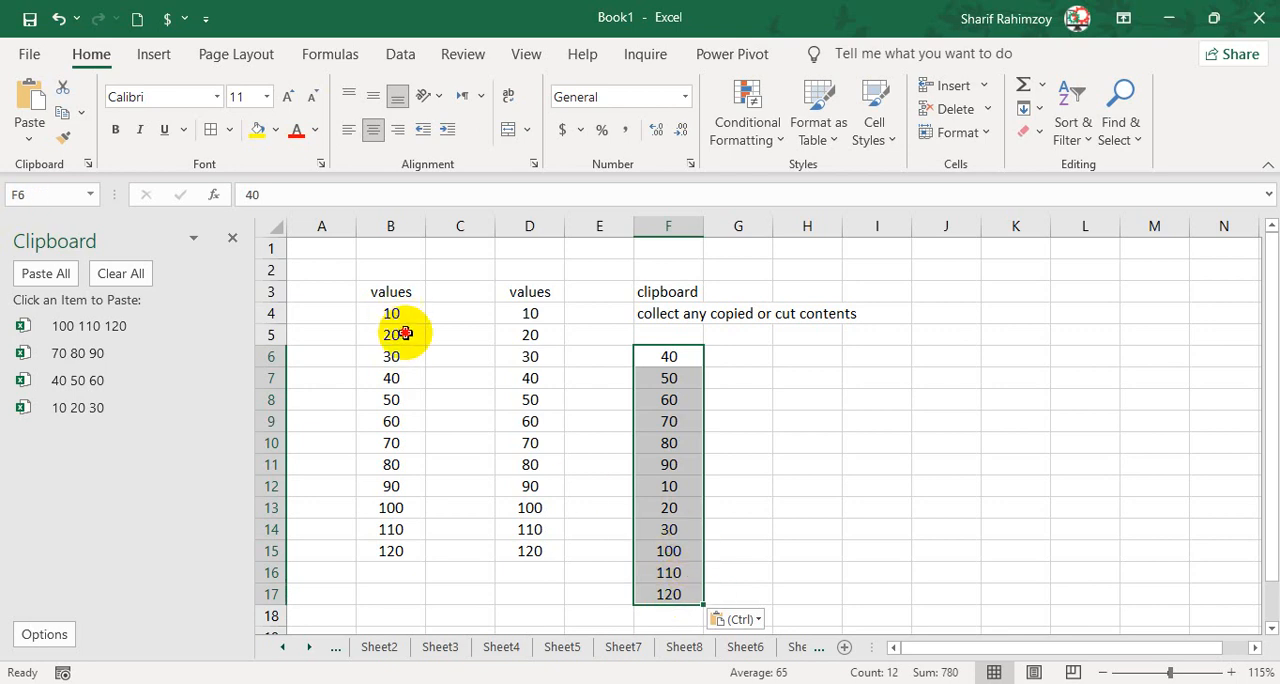
drag(395, 314, 406, 530)
drag(670, 357, 674, 551)
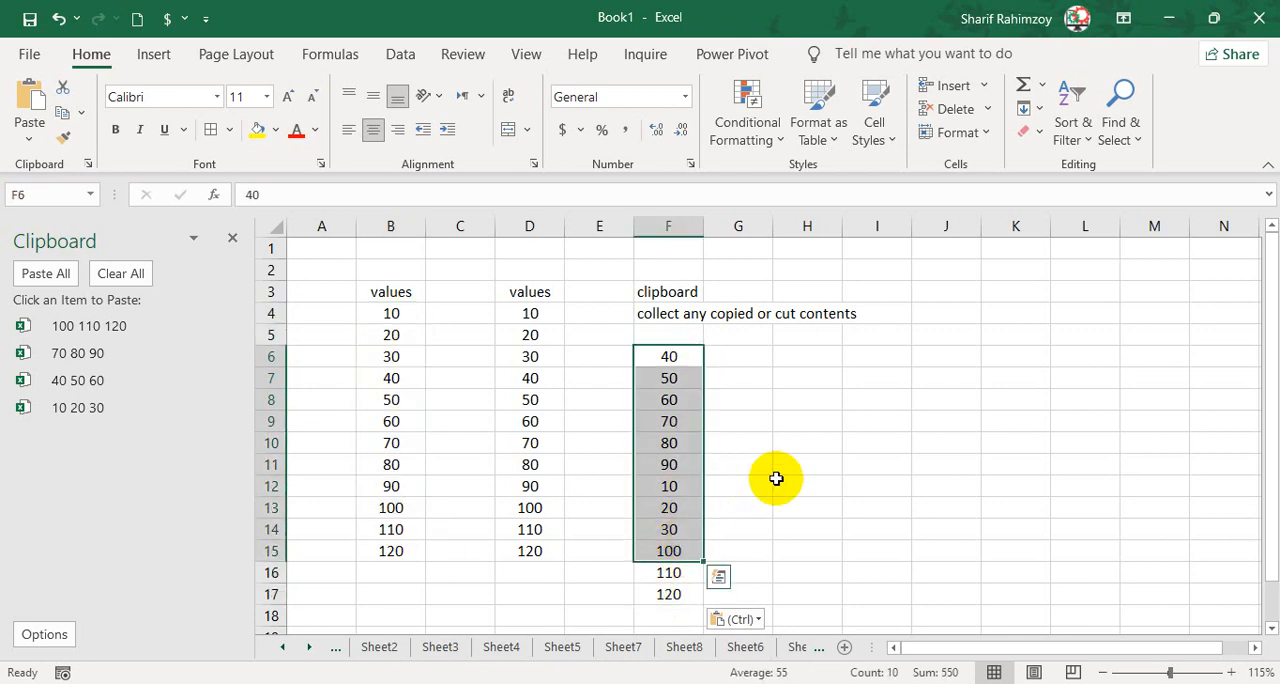
Enter the heading values in F5 above the pasted numbers.
click(683, 340)
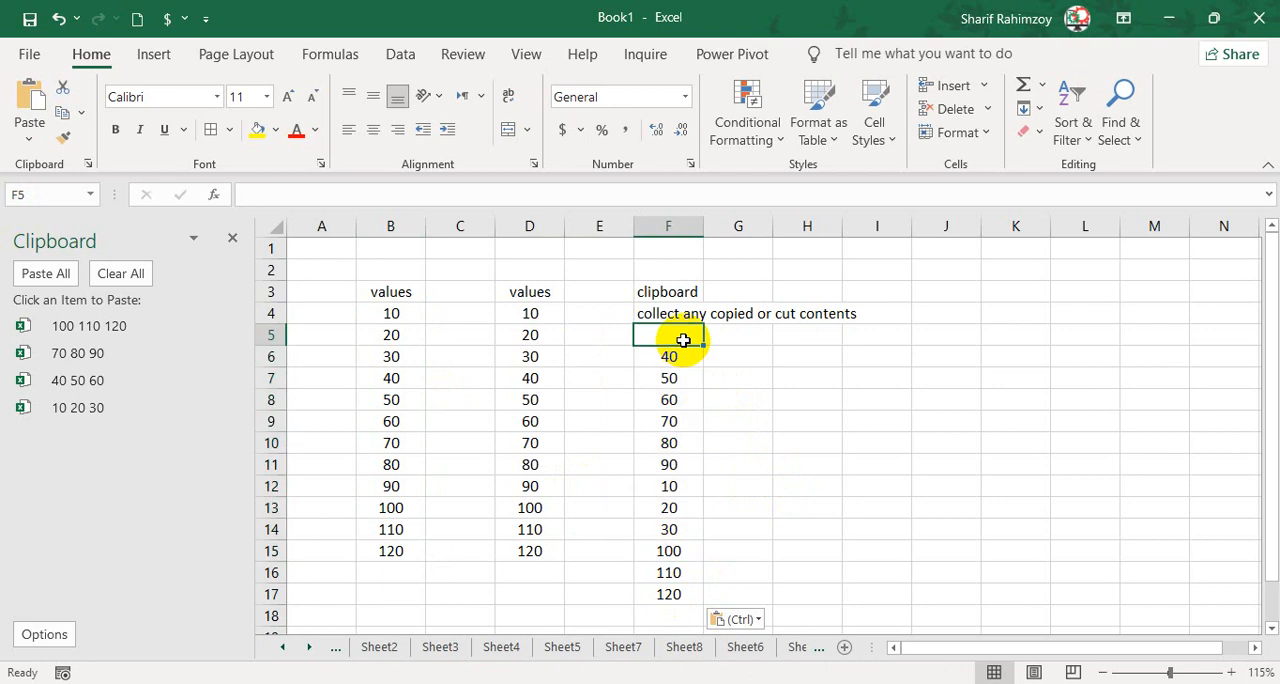
text(values)
key(Return)
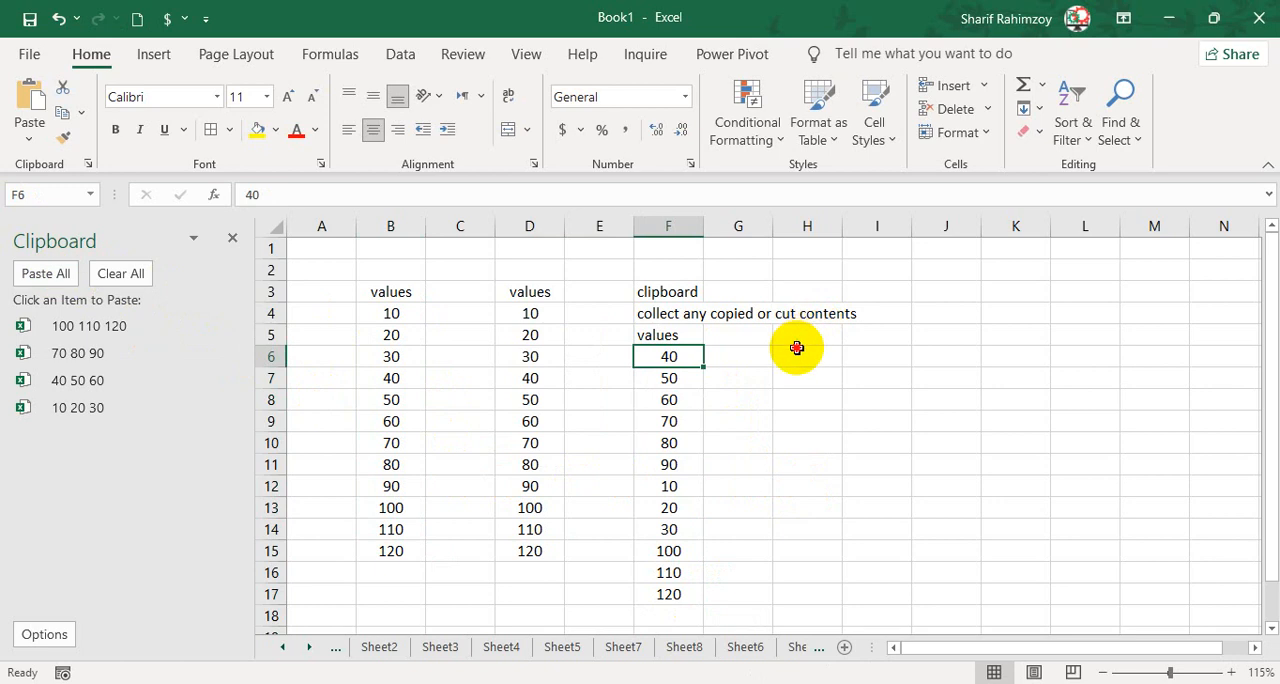
Paste all collected clipboard items at once starting at H6, and compare the pasted column with B4:B15.
click(797, 349)
click(48, 274)
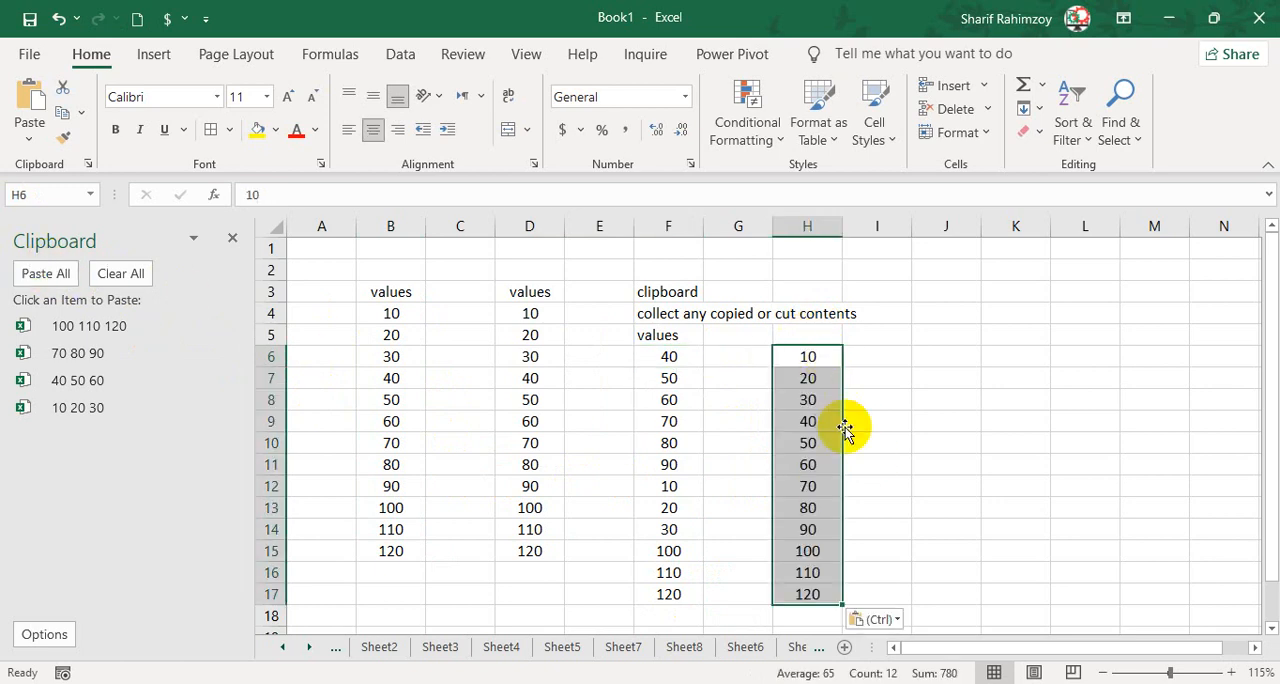
drag(371, 314, 380, 546)
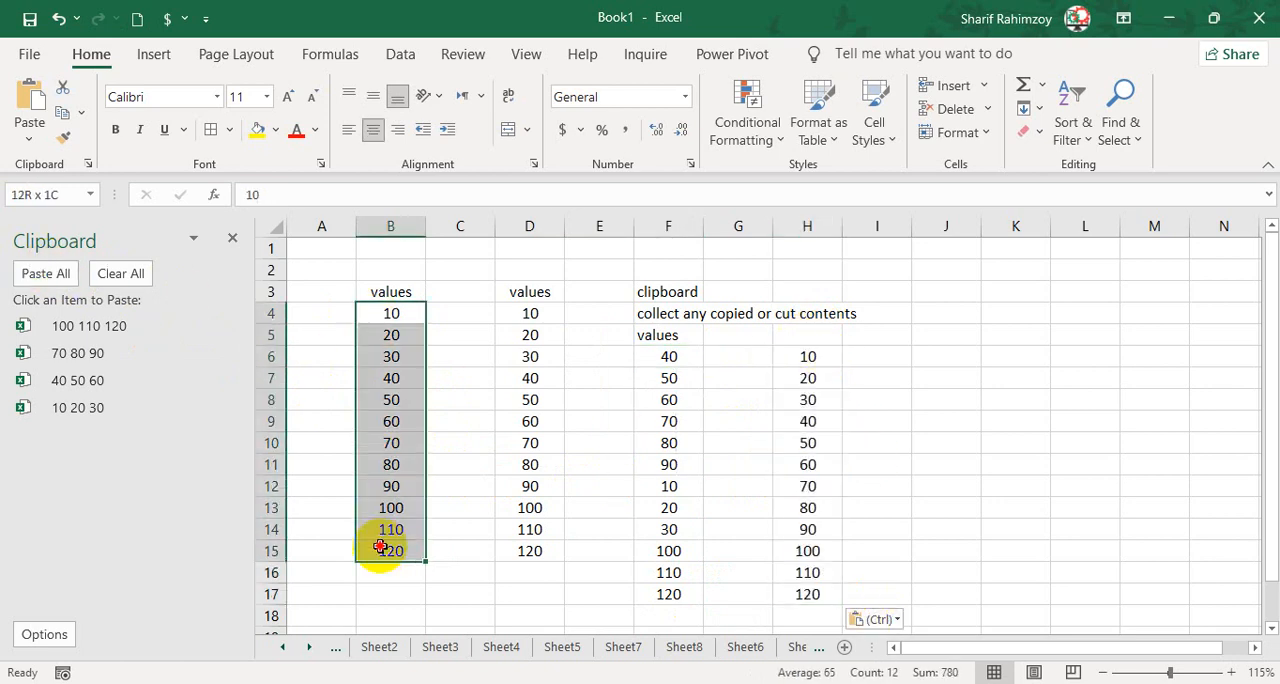
drag(808, 360, 806, 594)
click(885, 490)
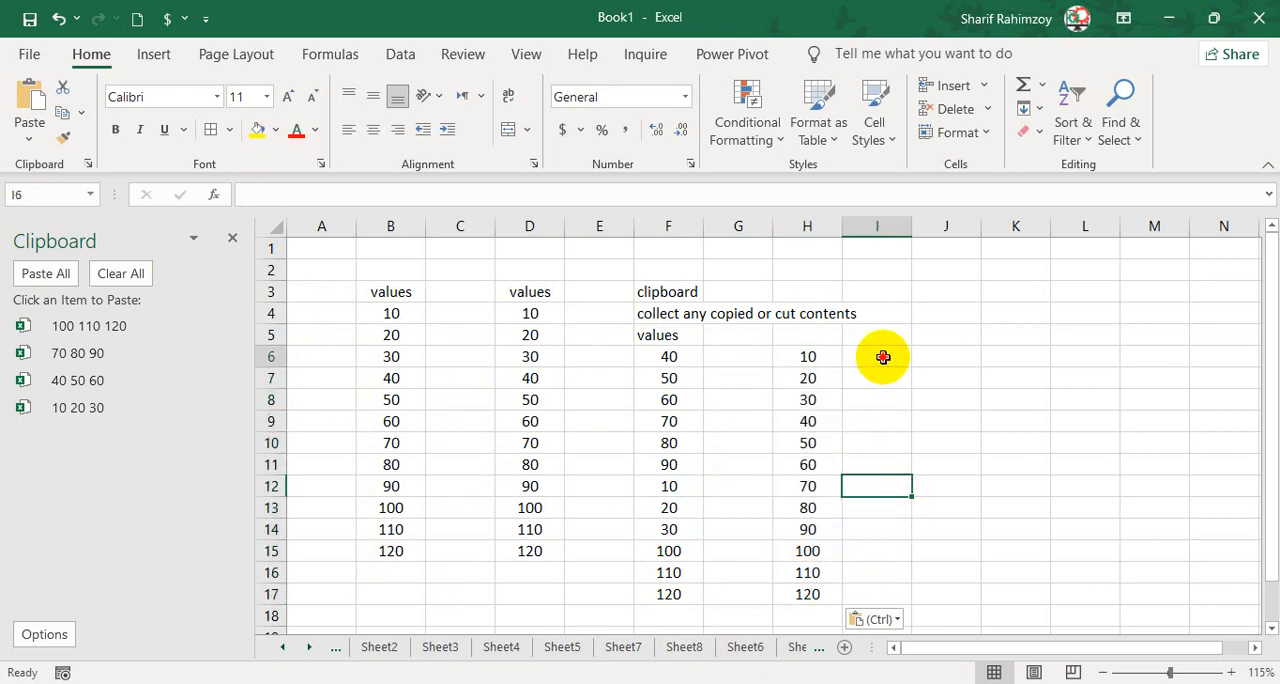
Clear all items from the Clipboard pane, and undock the pane and dock it back in its original place.
click(121, 273)
click(193, 237)
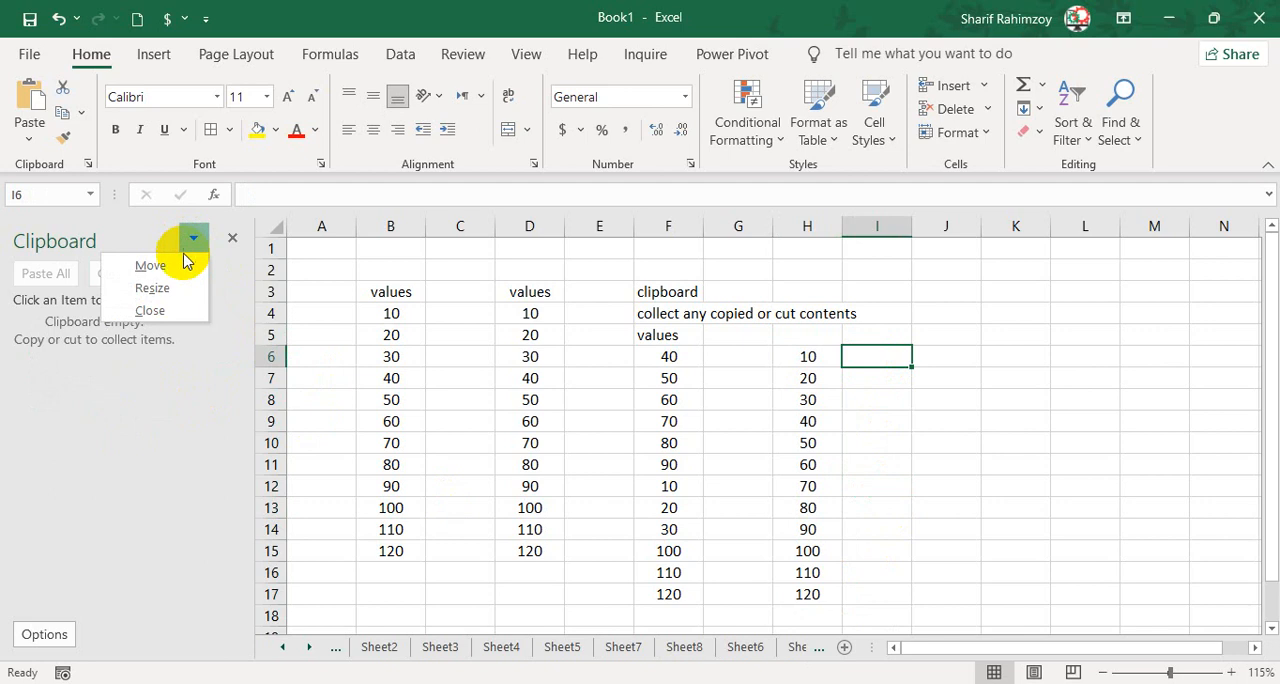
click(147, 262)
drag(128, 234, 992, 118)
double_click(992, 118)
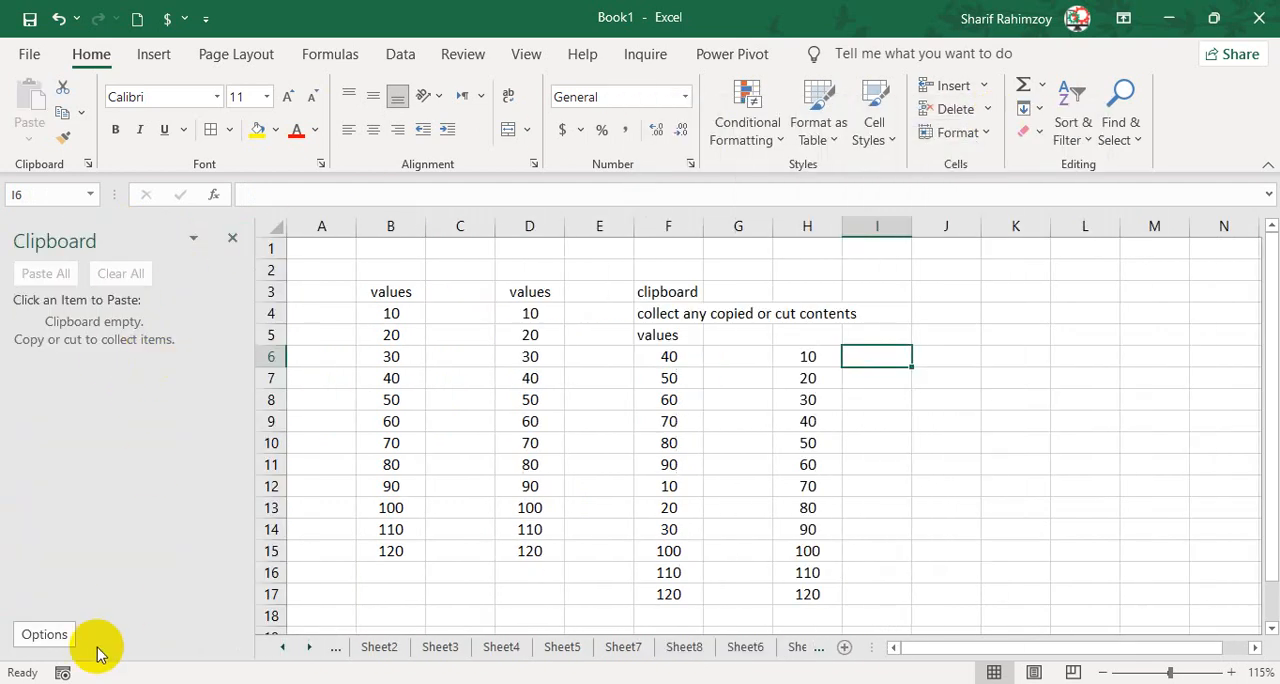
Disable Collect Without Showing Office Clipboard and enable Show Office Clipboard Automatically in the Clipboard pane's options.
click(64, 630)
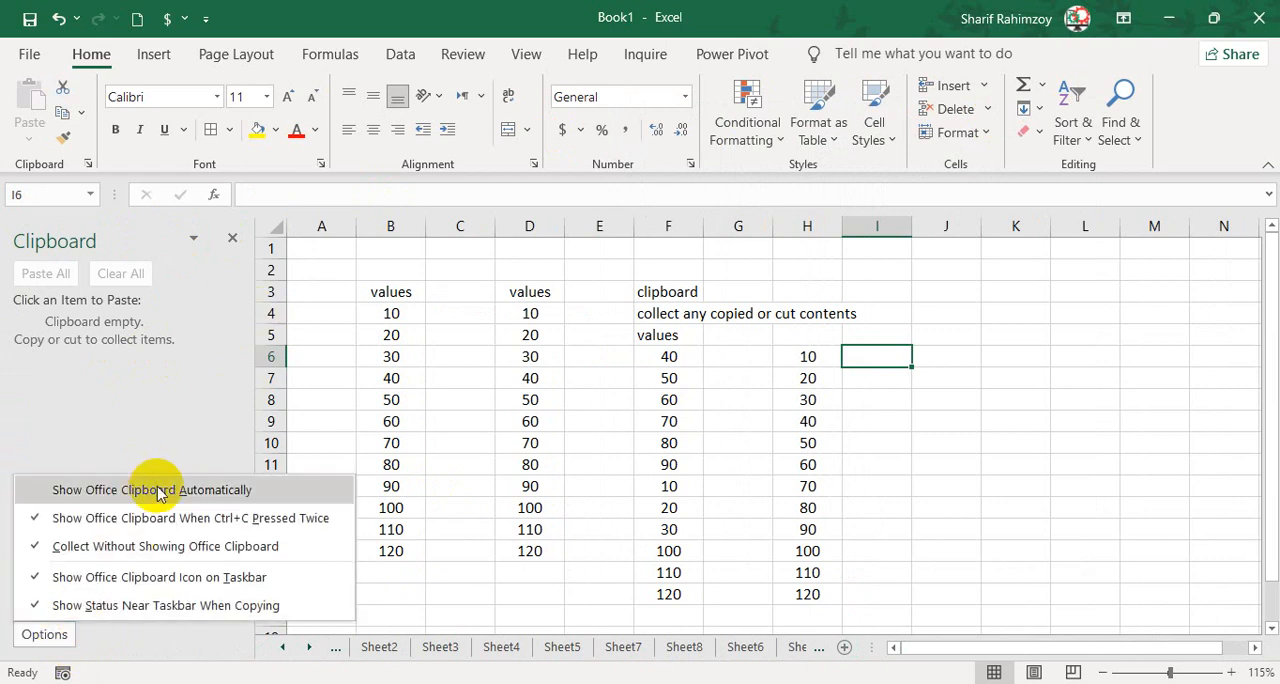
click(135, 545)
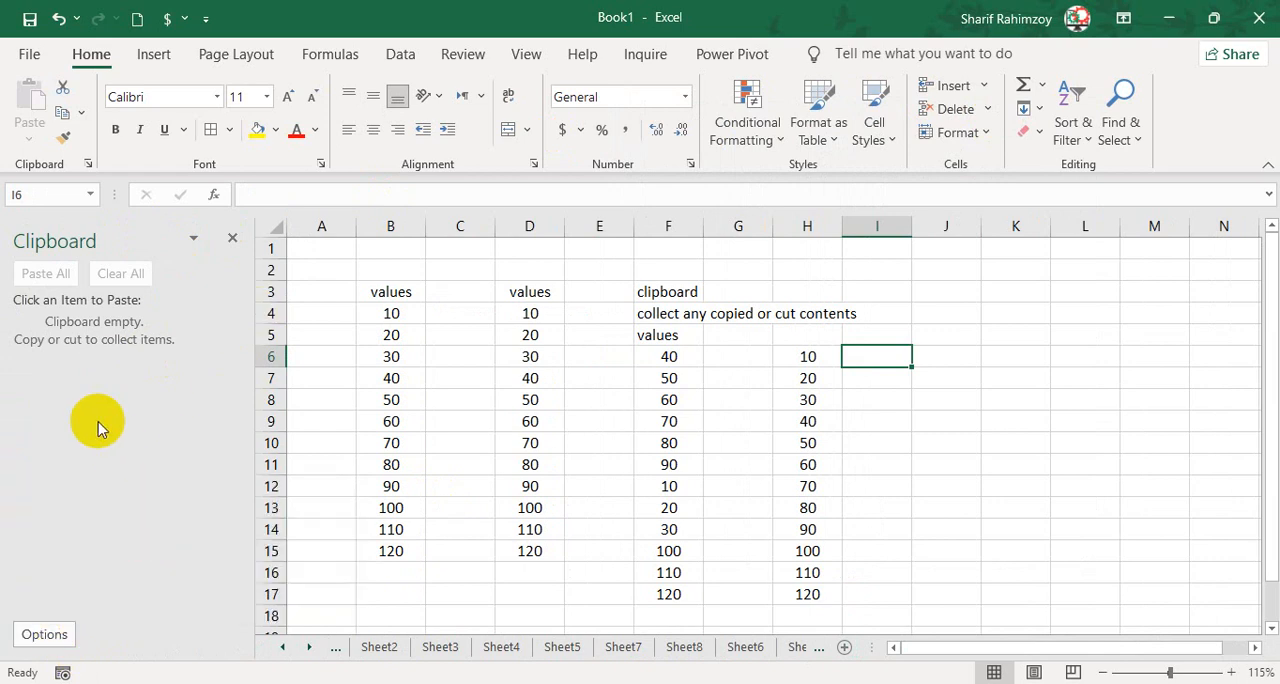
click(41, 643)
click(98, 521)
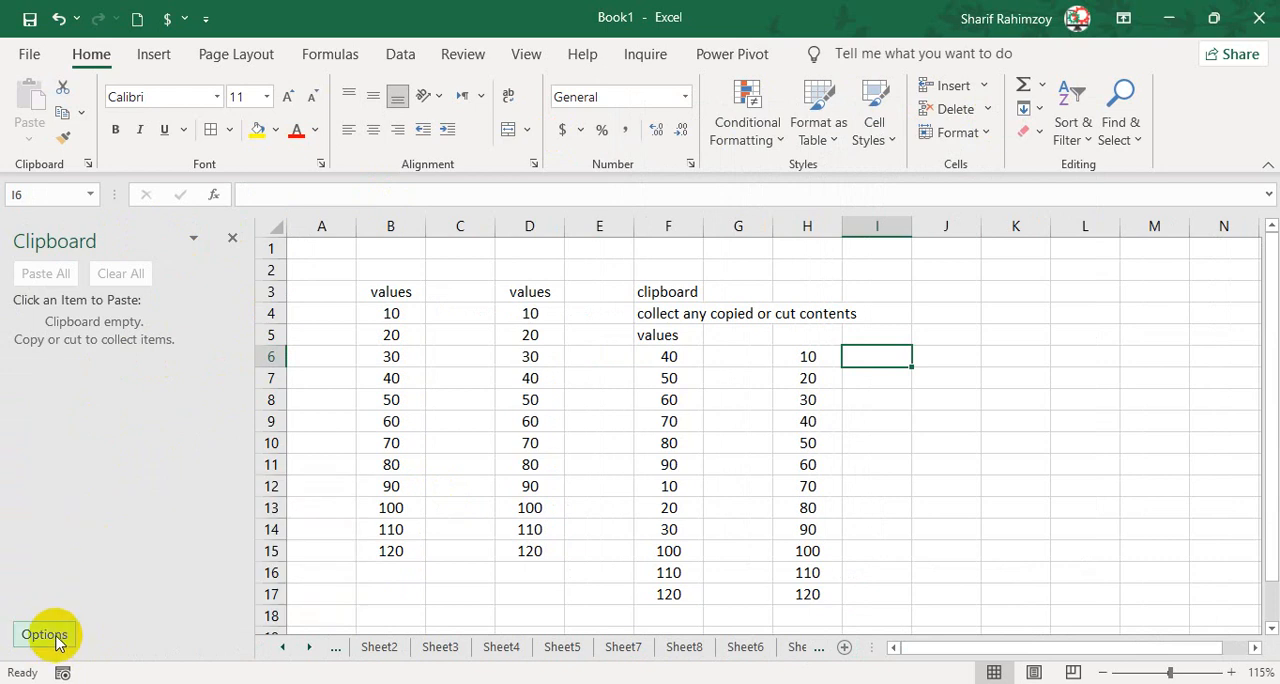
click(56, 638)
click(108, 490)
Close the Clipboard pane and copy B5 to test the automatic display of the pane.
click(232, 237)
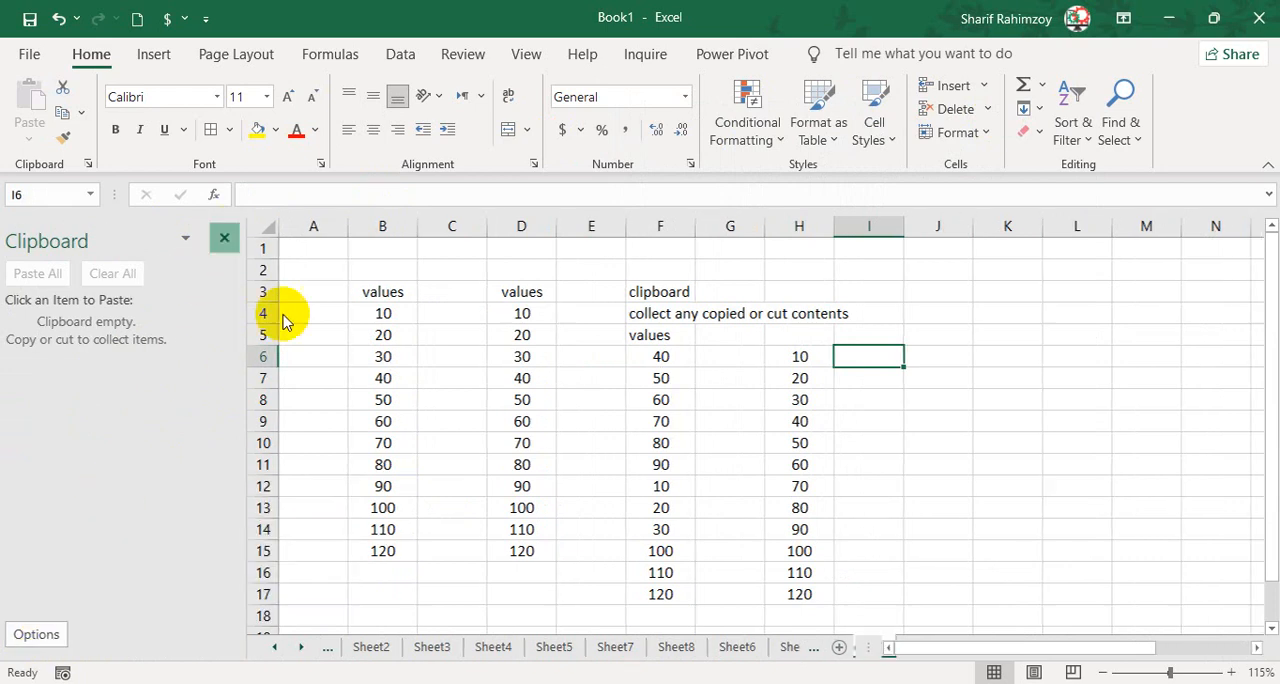
click(174, 317)
click(145, 316)
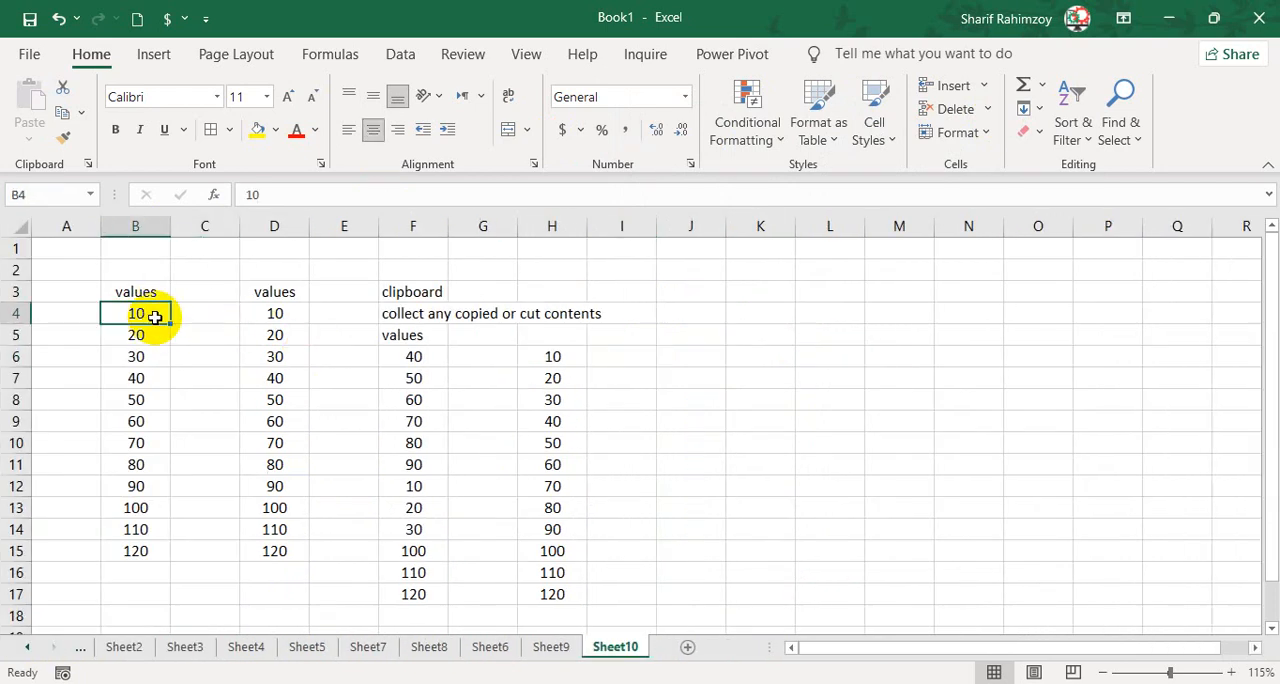
click(157, 336)
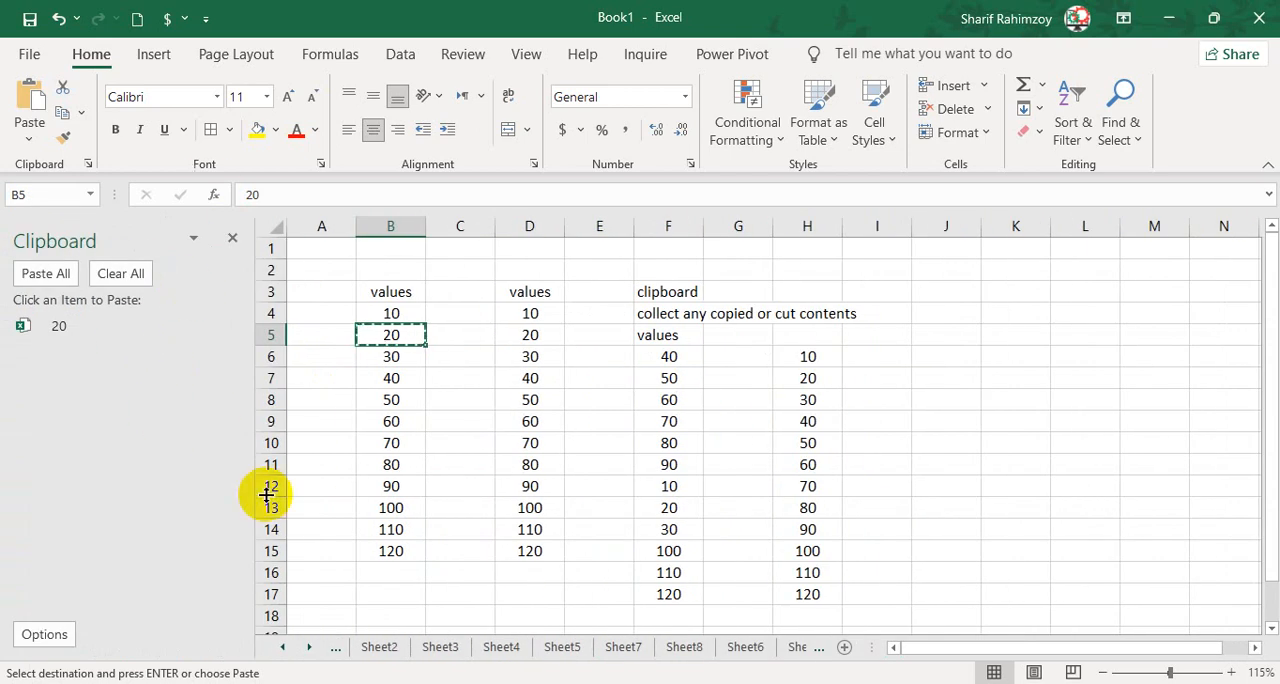
Disable Show Office Clipboard Automatically and enable only Show Office Clipboard When Ctrl+C Pressed Twice as the display behaviour.
click(66, 634)
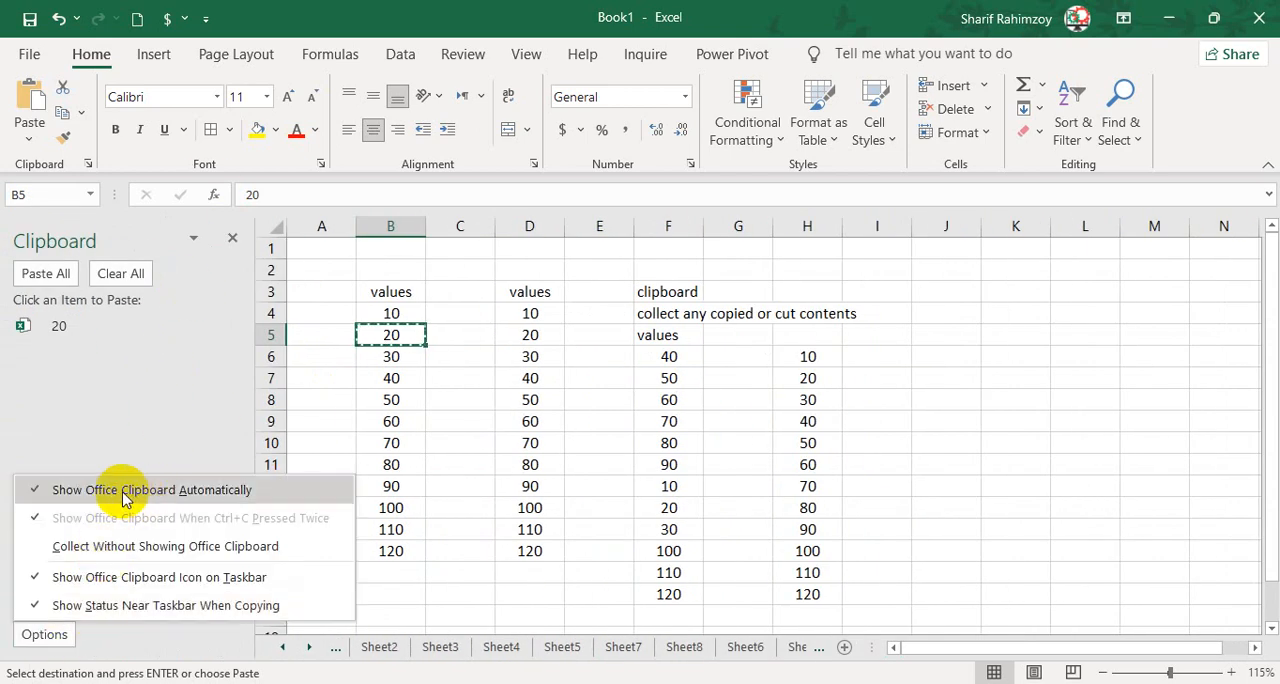
click(384, 372)
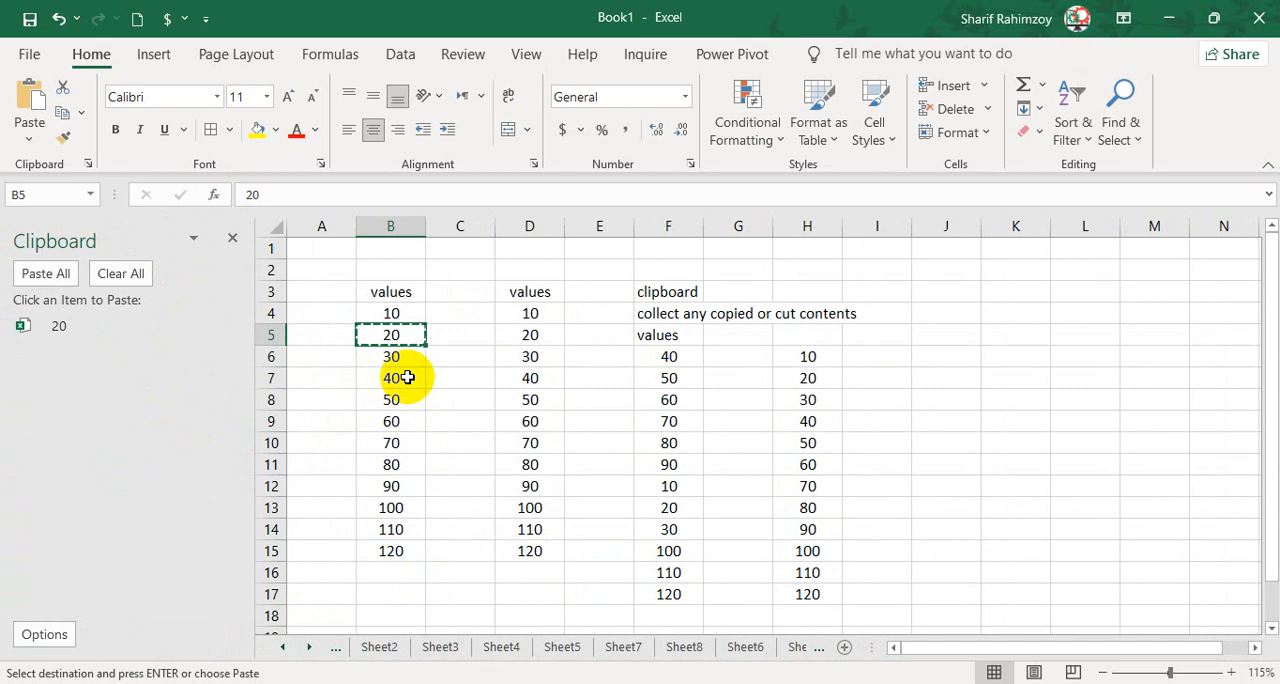
click(44, 634)
click(84, 527)
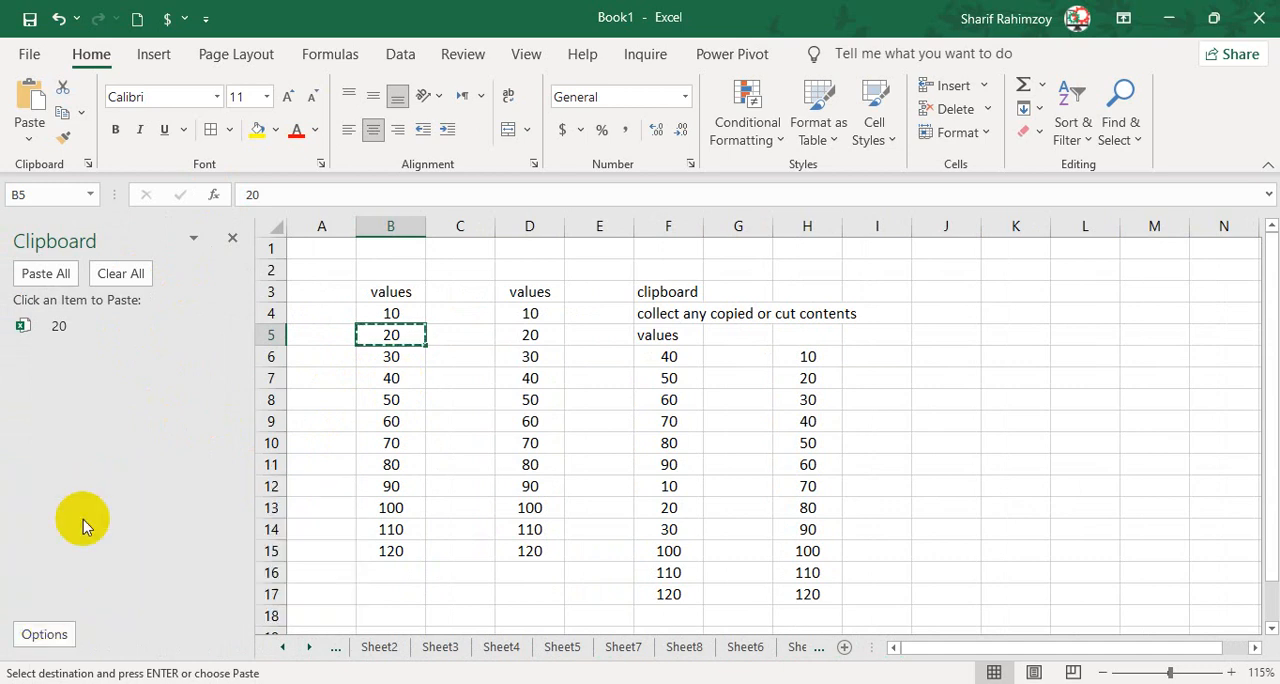
click(44, 634)
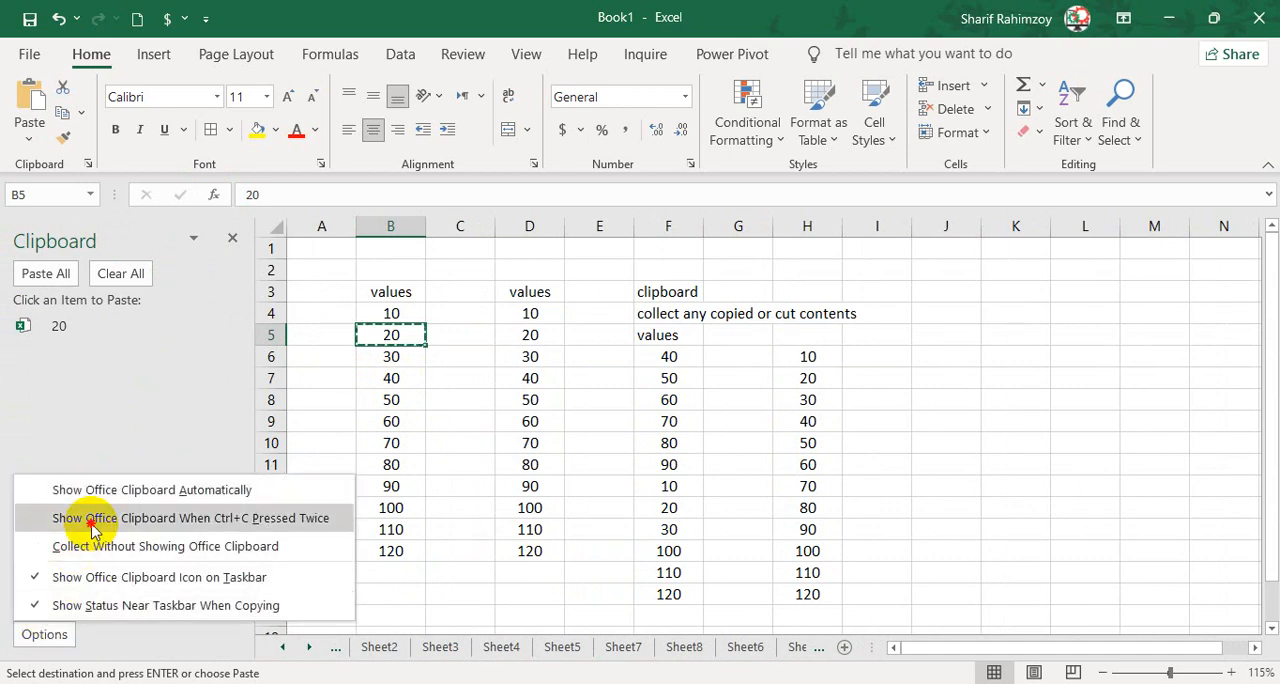
click(91, 526)
click(48, 634)
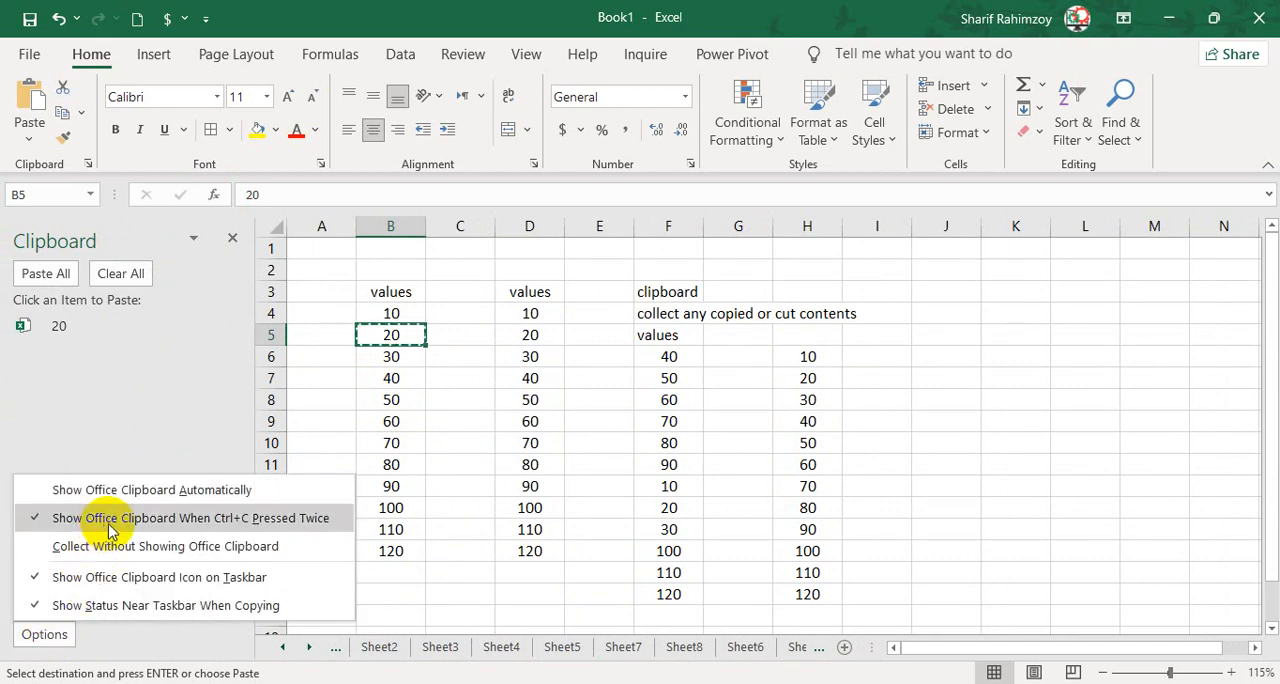
click(379, 463)
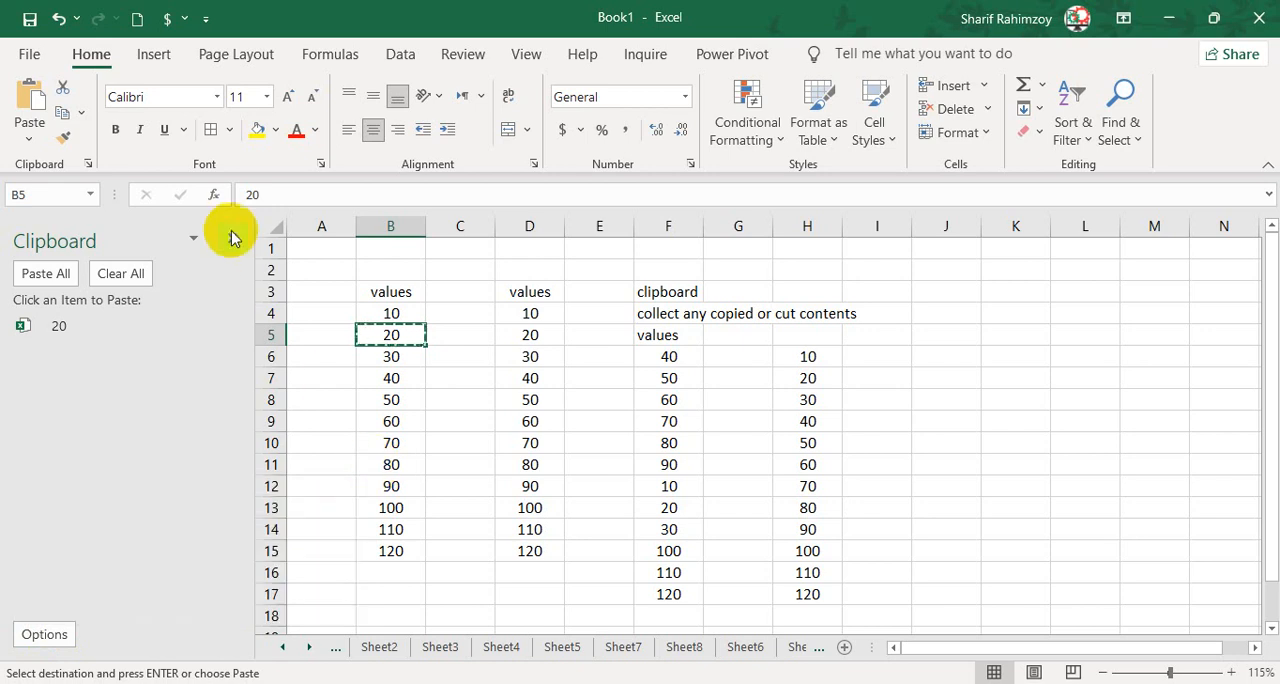
Close the Clipboard pane and copy cells D4 to D7 one at a time, repeating the copy on D7 to reopen the pane.
click(232, 237)
click(298, 316)
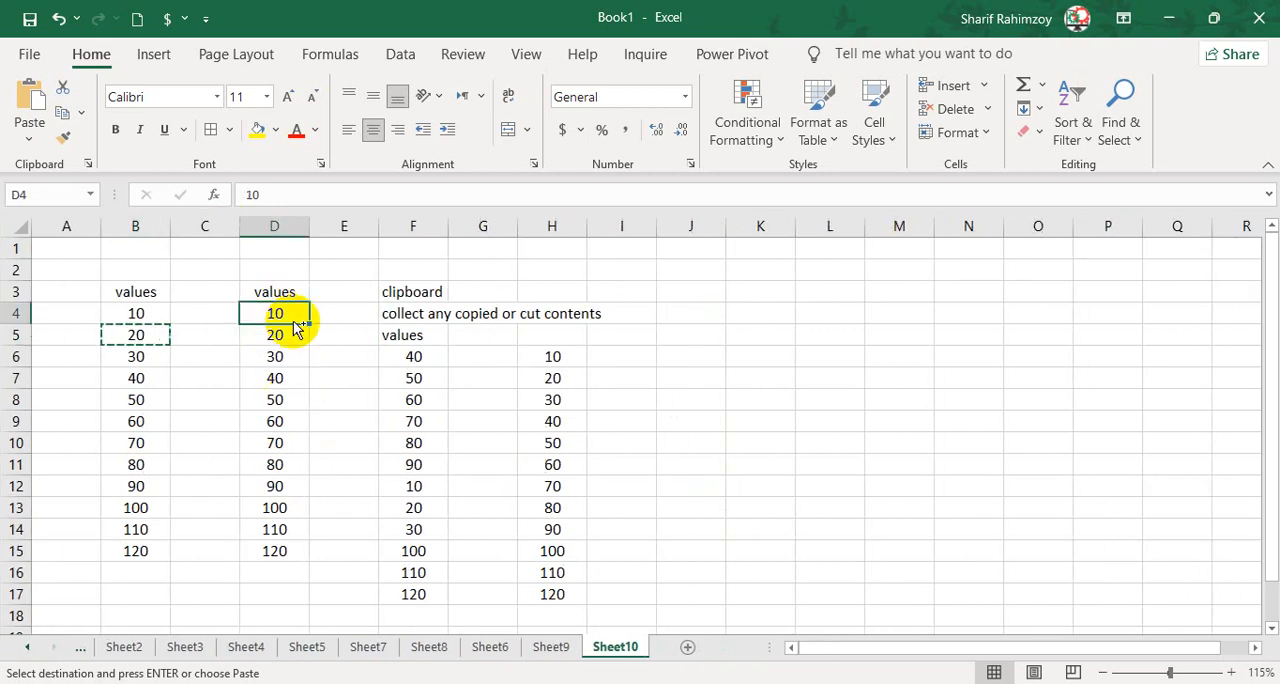
key(ctrl+c)
click(299, 341)
key(ctrl+c)
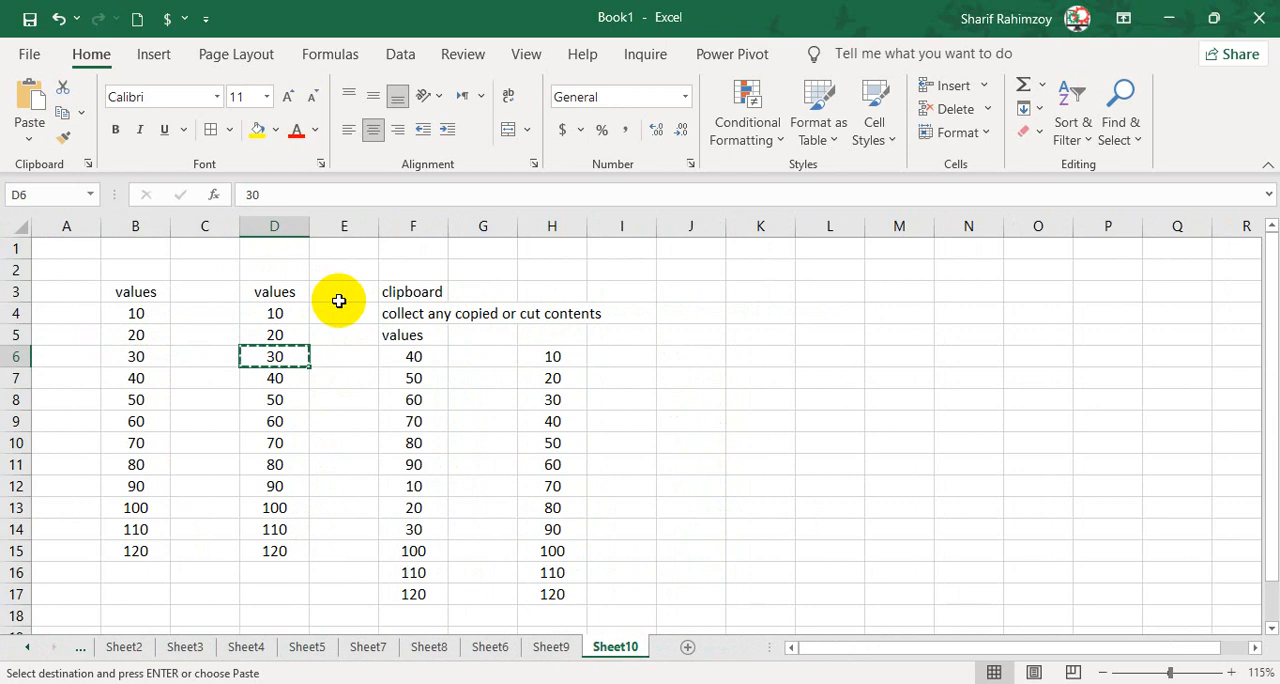
click(294, 378)
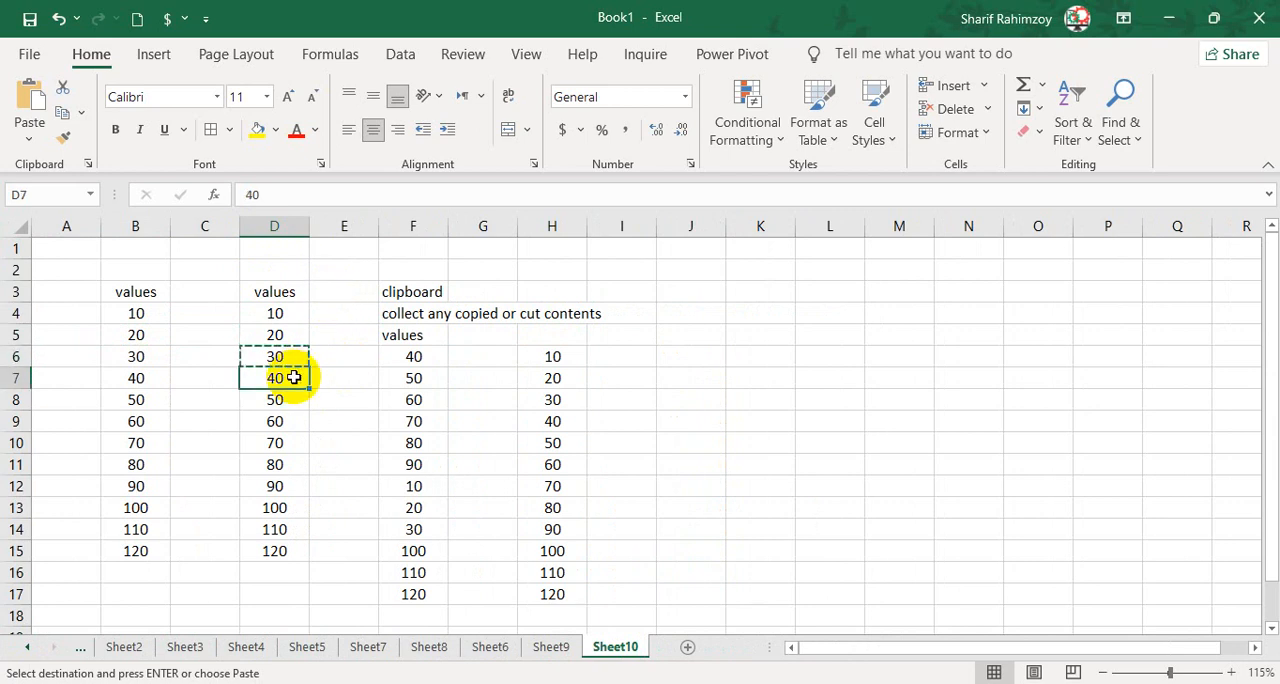
key(ctrl+c)
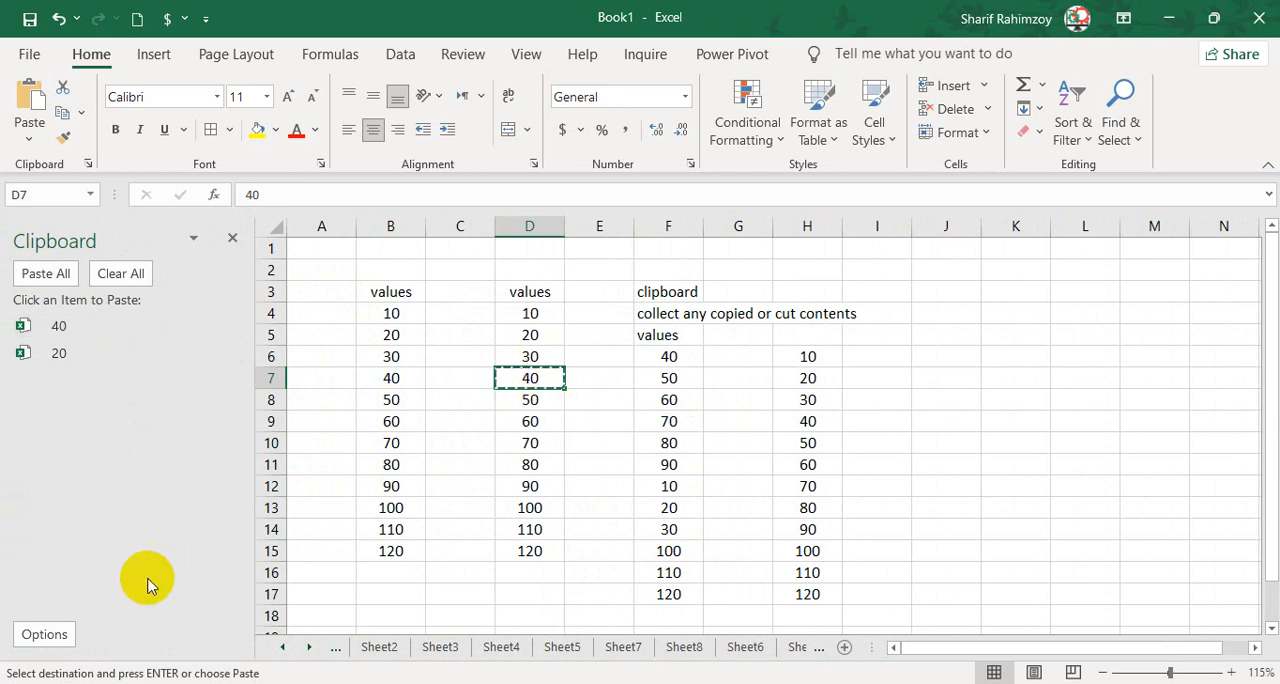
Disable Show Office Clipboard When Ctrl+C Pressed Twice and enable Collect Without Showing Office Clipboard.
click(44, 632)
click(68, 626)
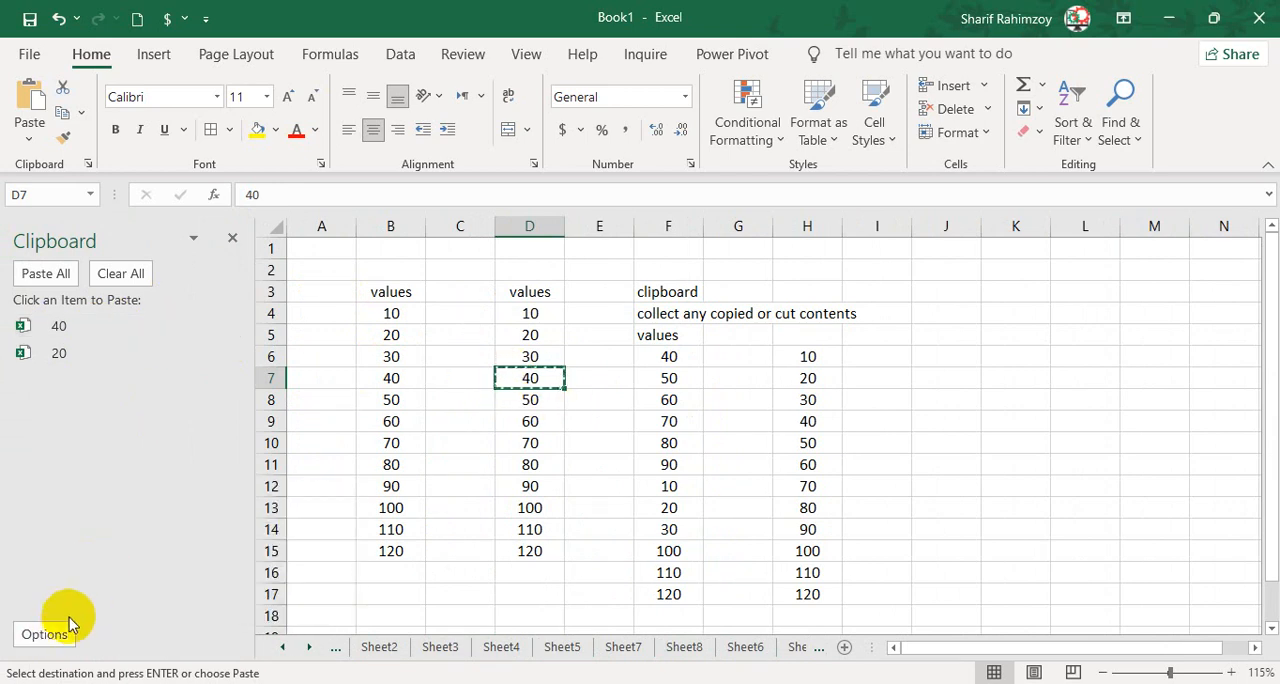
click(68, 630)
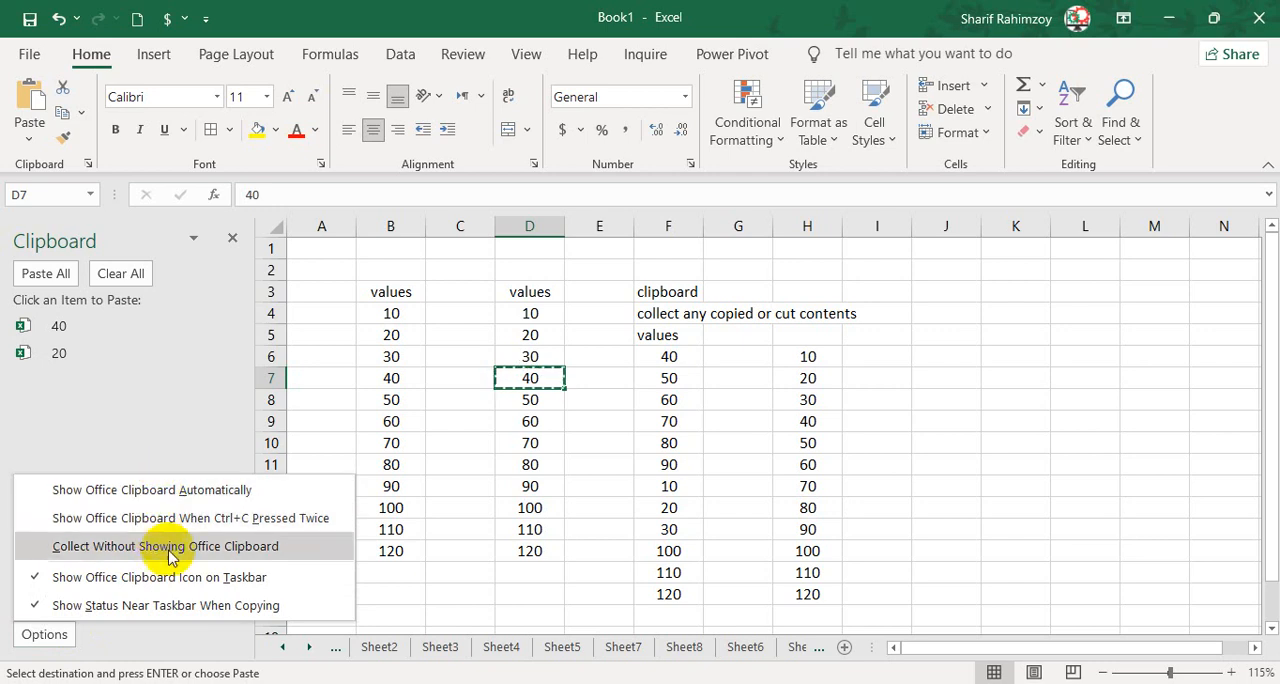
click(224, 549)
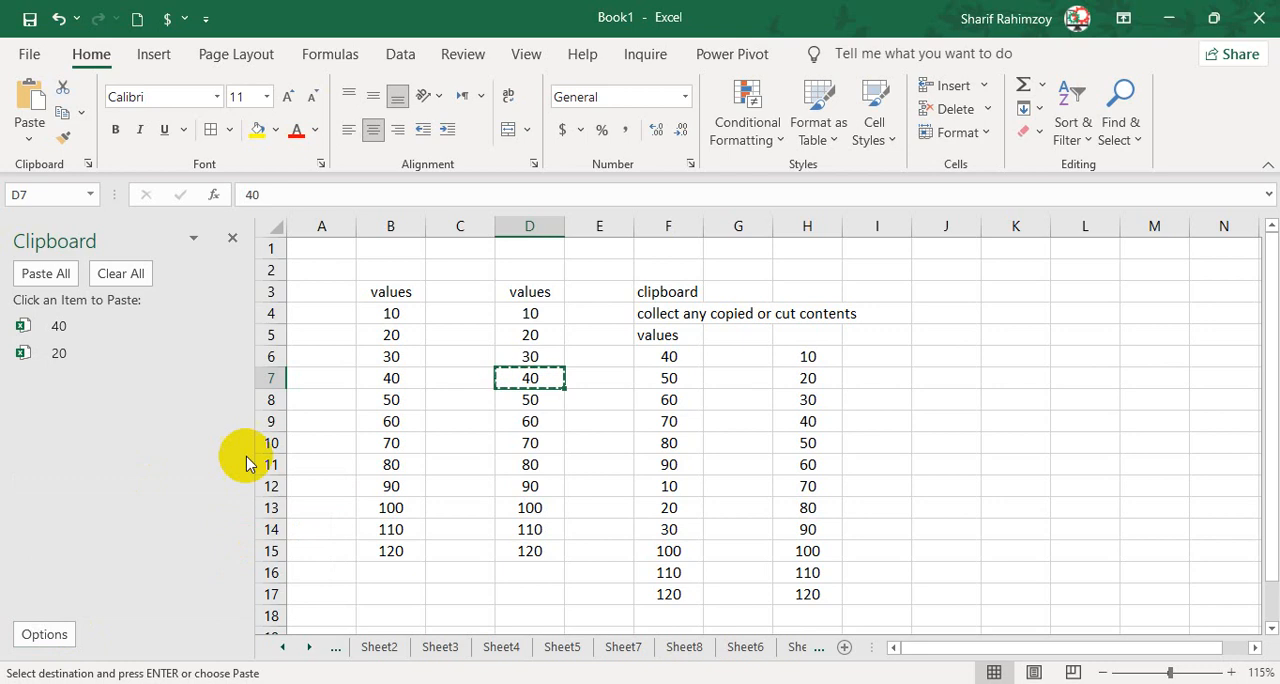
Close the Clipboard pane and copy B4:B5, B6, B7, B8 and B9 separately with the pane hidden.
click(232, 238)
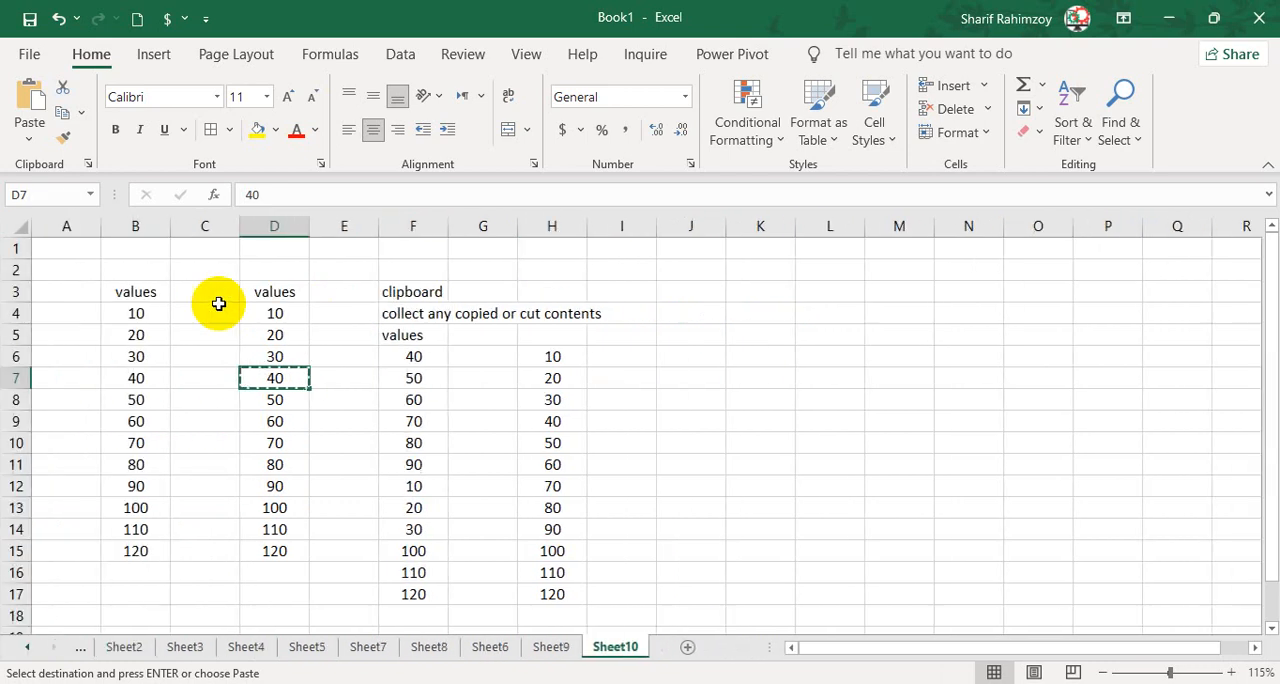
drag(135, 313, 160, 334)
key(ctrl+c)
click(149, 359)
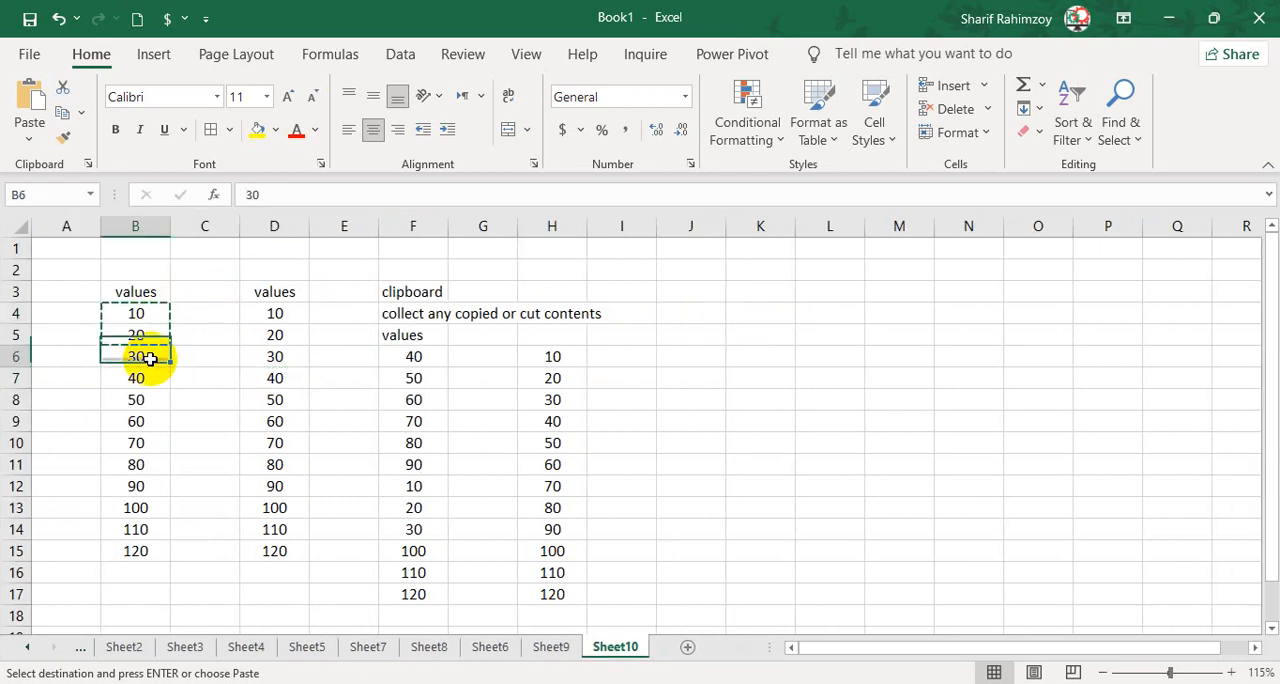
key(ctrl+c)
click(147, 380)
key(ctrl+c)
click(145, 400)
key(ctrl+c)
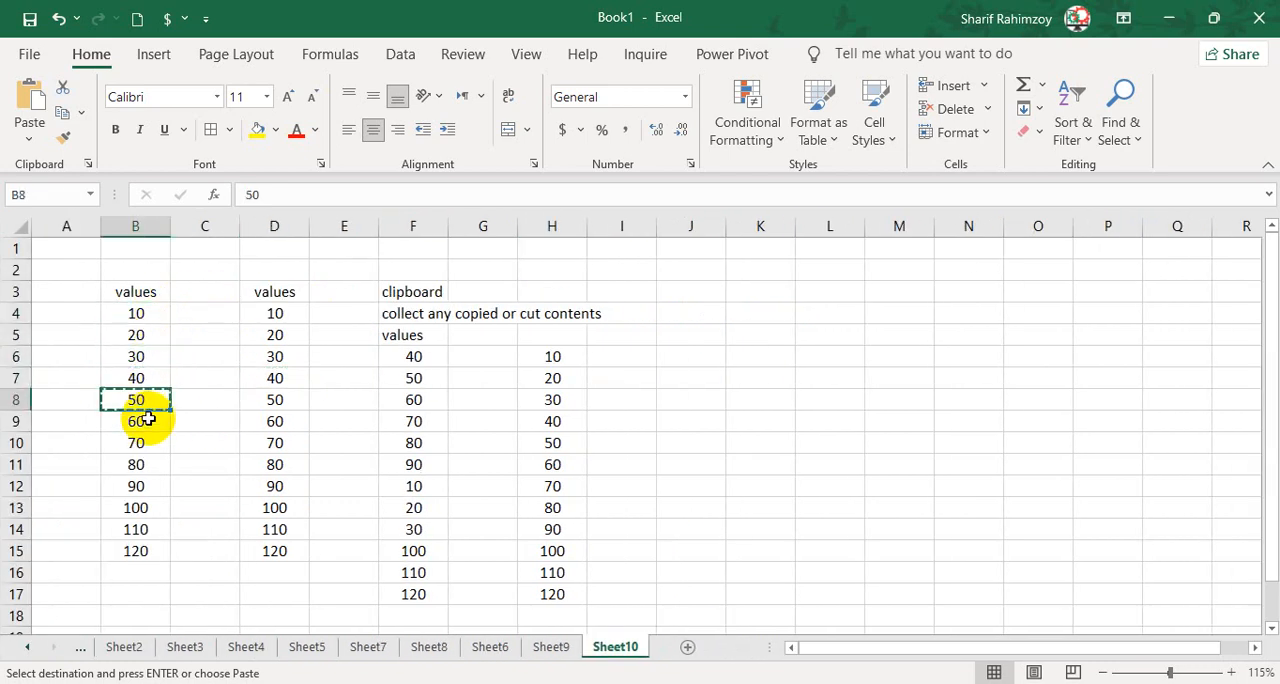
click(150, 421)
key(ctrl+c)
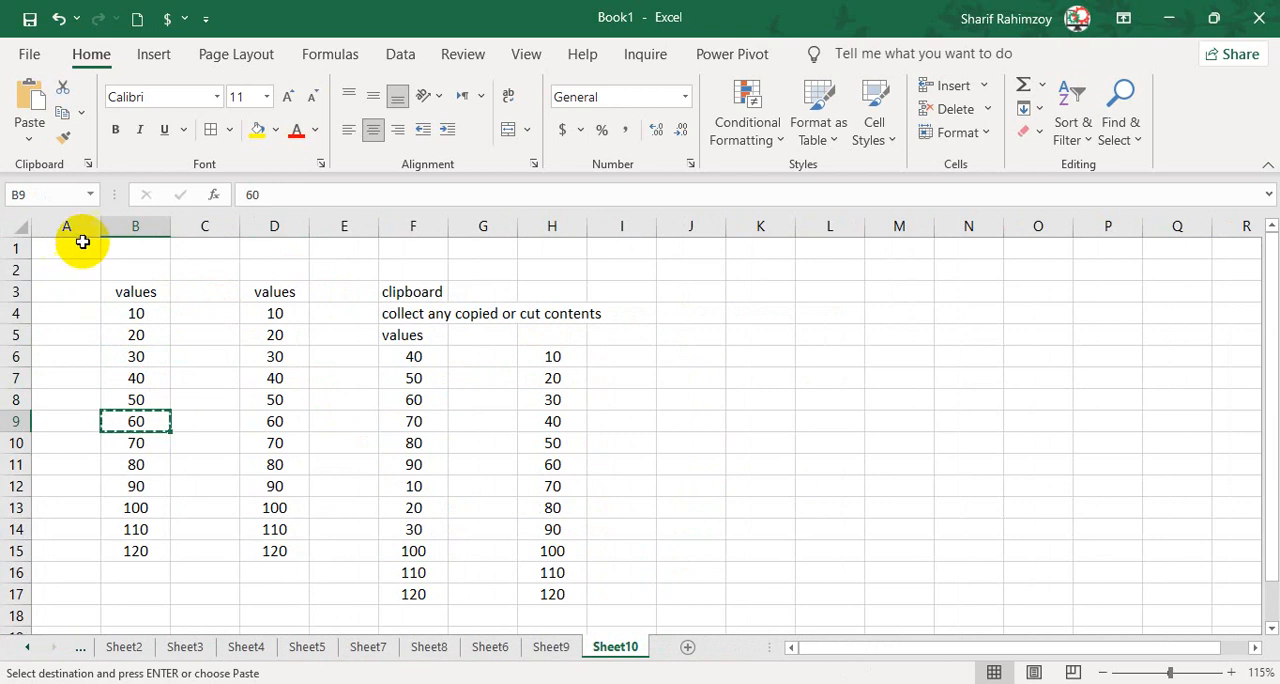
Open the Clipboard pane and enable both Show Office Clipboard When Ctrl+C Pressed Twice and Collect Without Showing Office Clipboard.
click(89, 166)
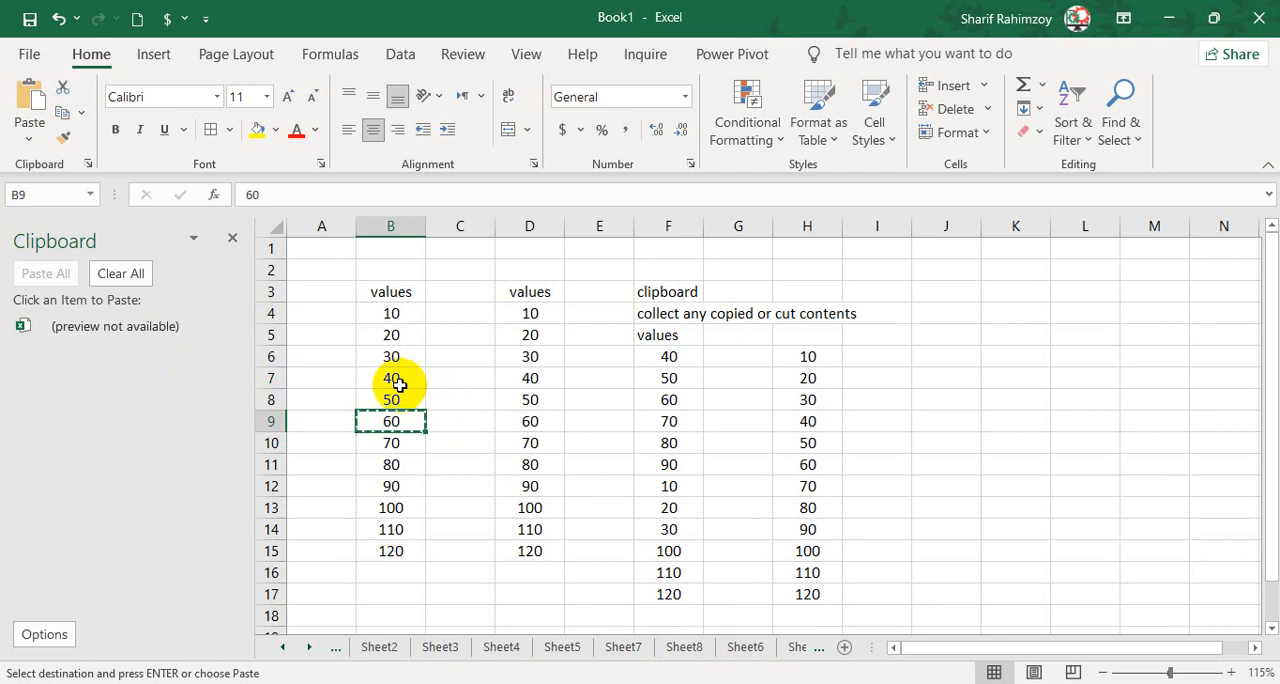
click(44, 634)
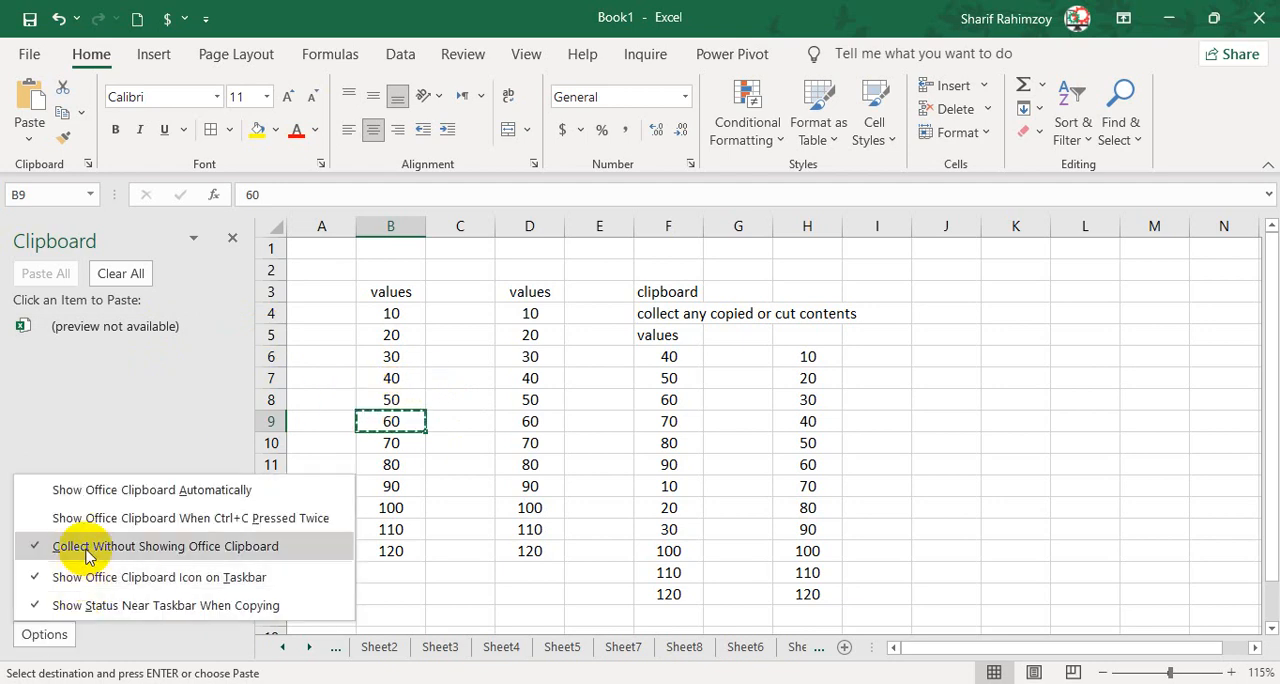
click(44, 638)
click(44, 634)
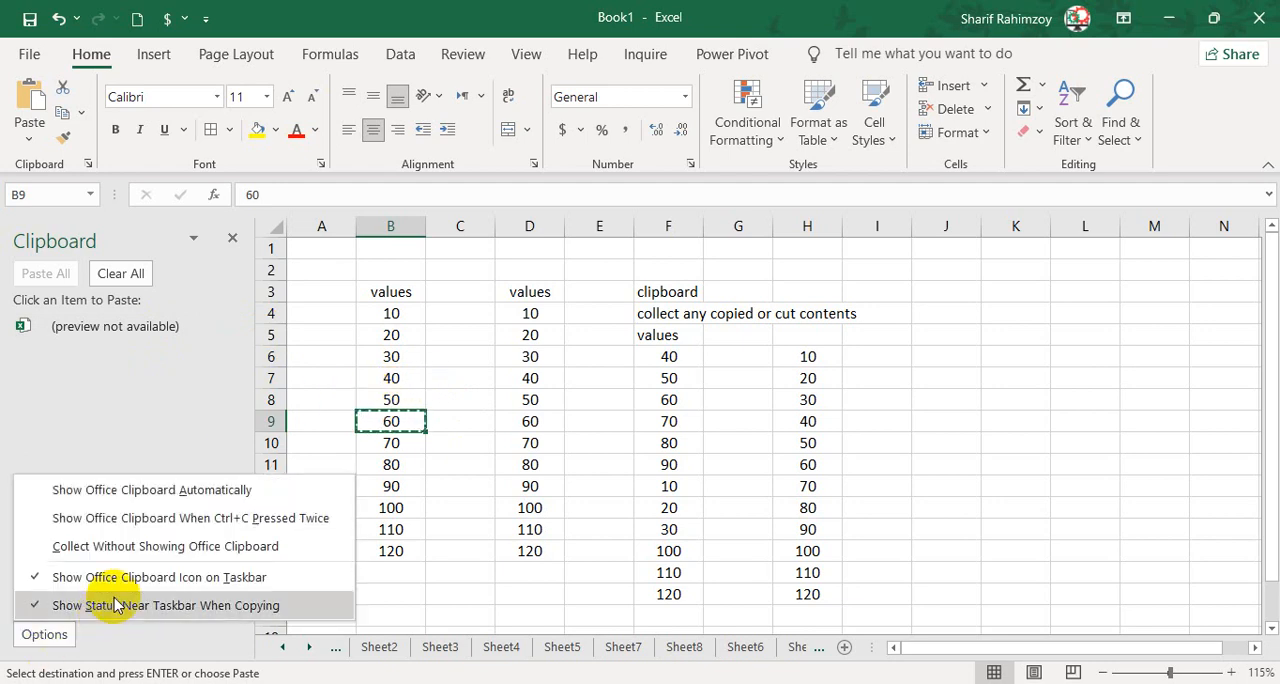
click(146, 526)
click(42, 637)
click(76, 552)
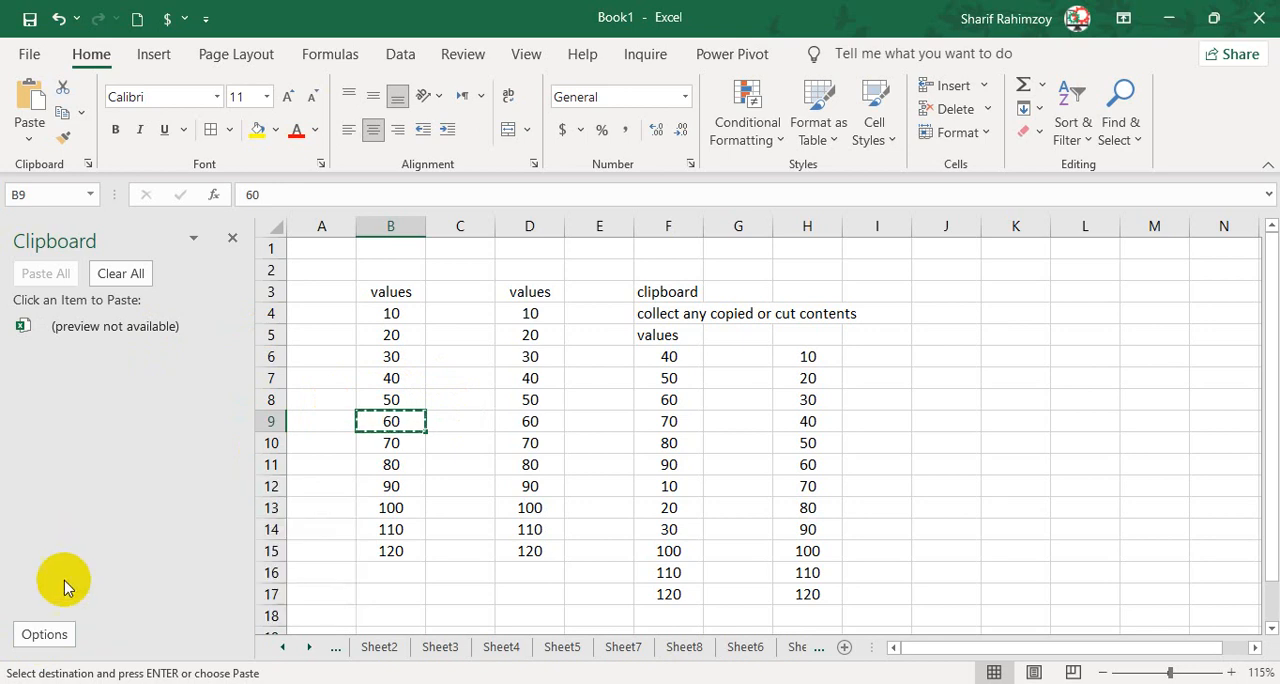
Review the Show Office Clipboard Icon on Taskbar option and inspect the Clipboard icon among the hidden taskbar icons.
click(42, 636)
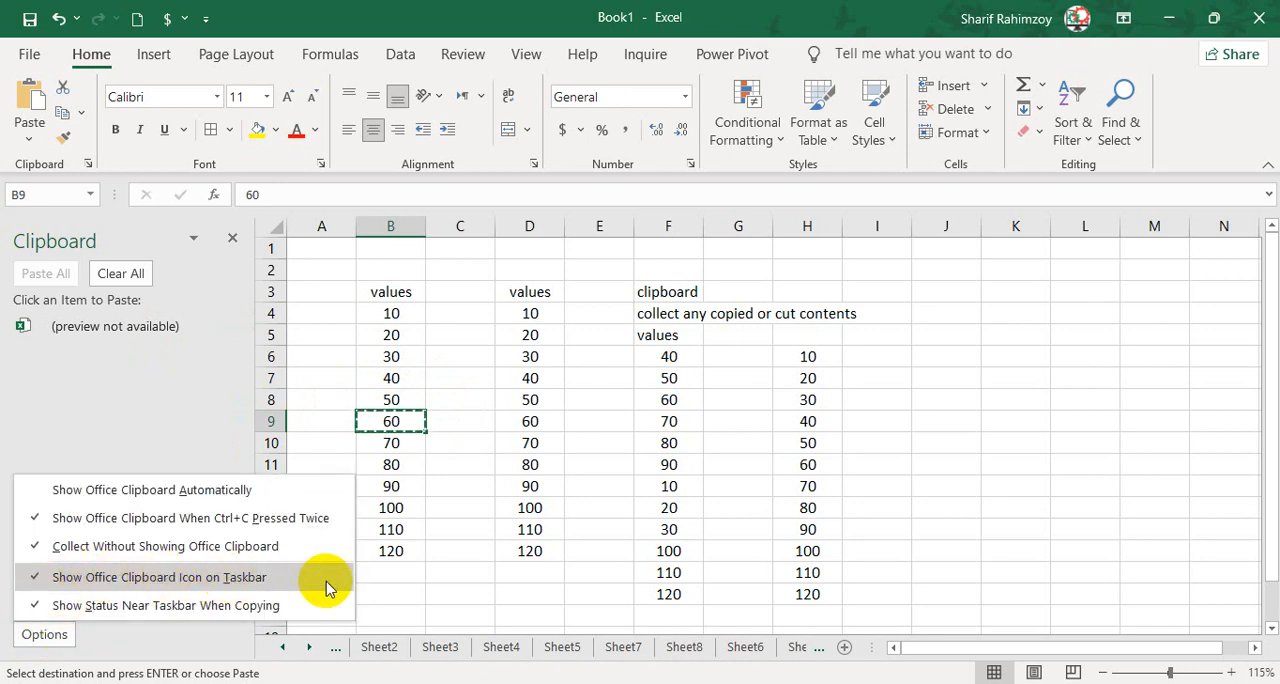
click(495, 572)
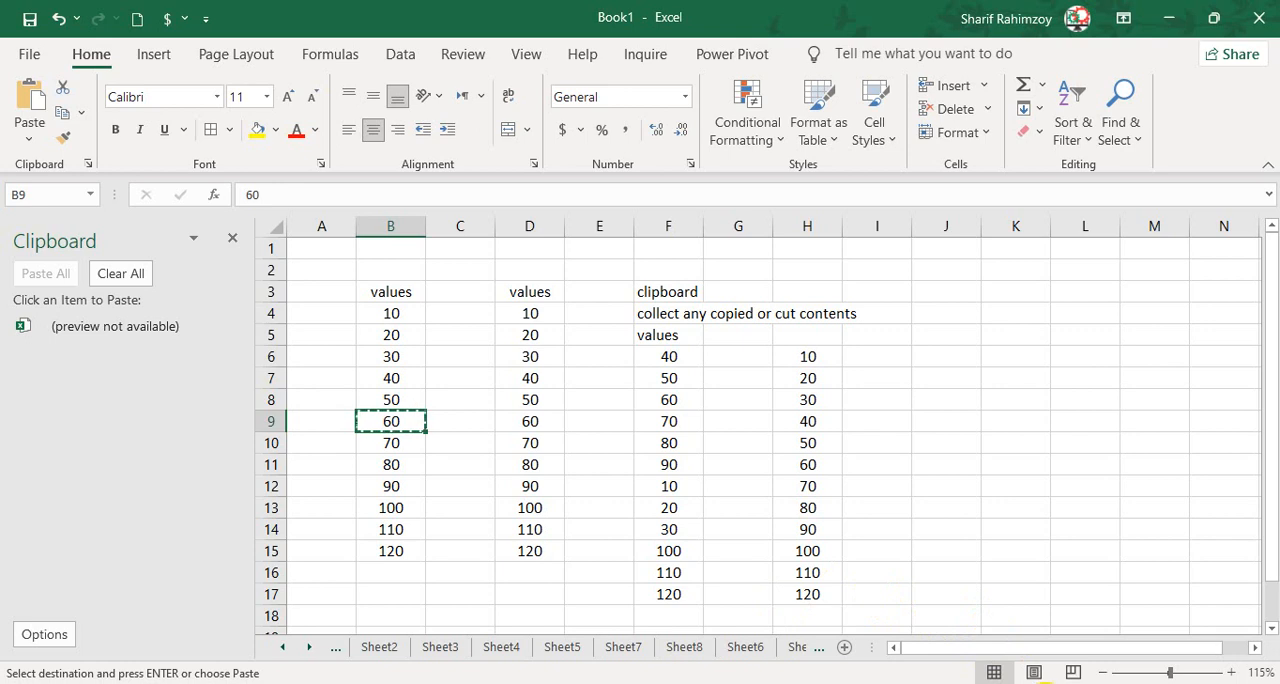
click(1037, 683)
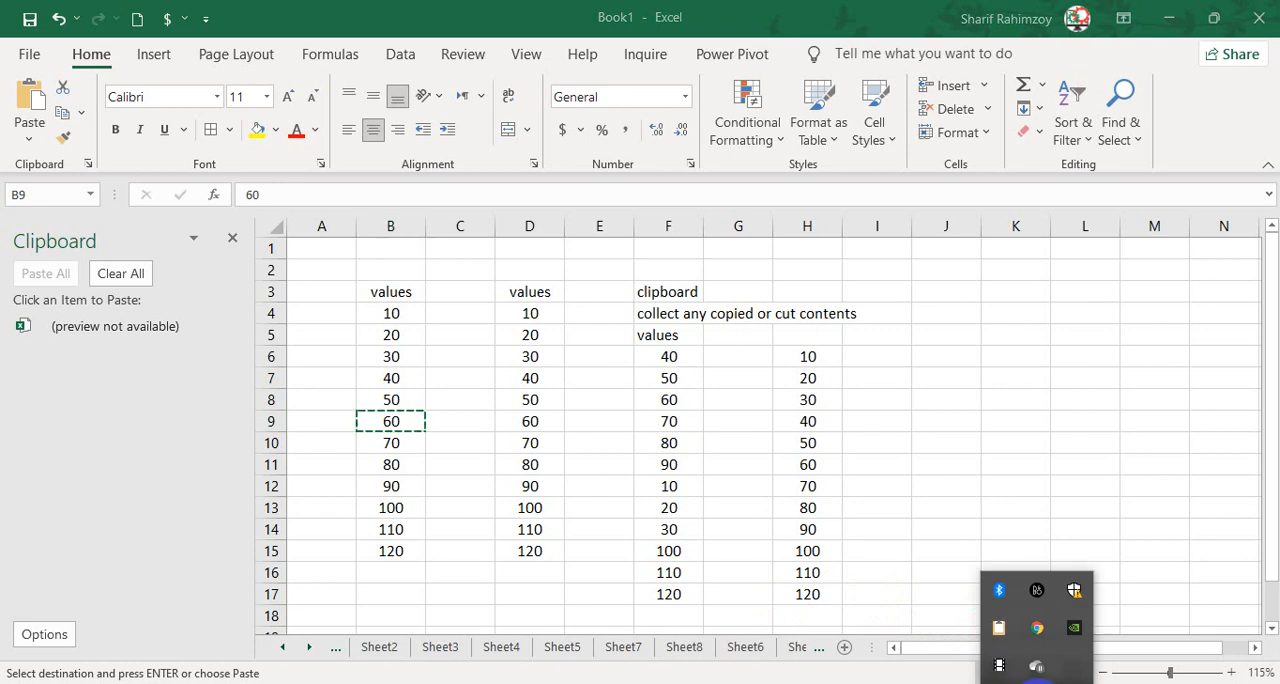
click(1010, 632)
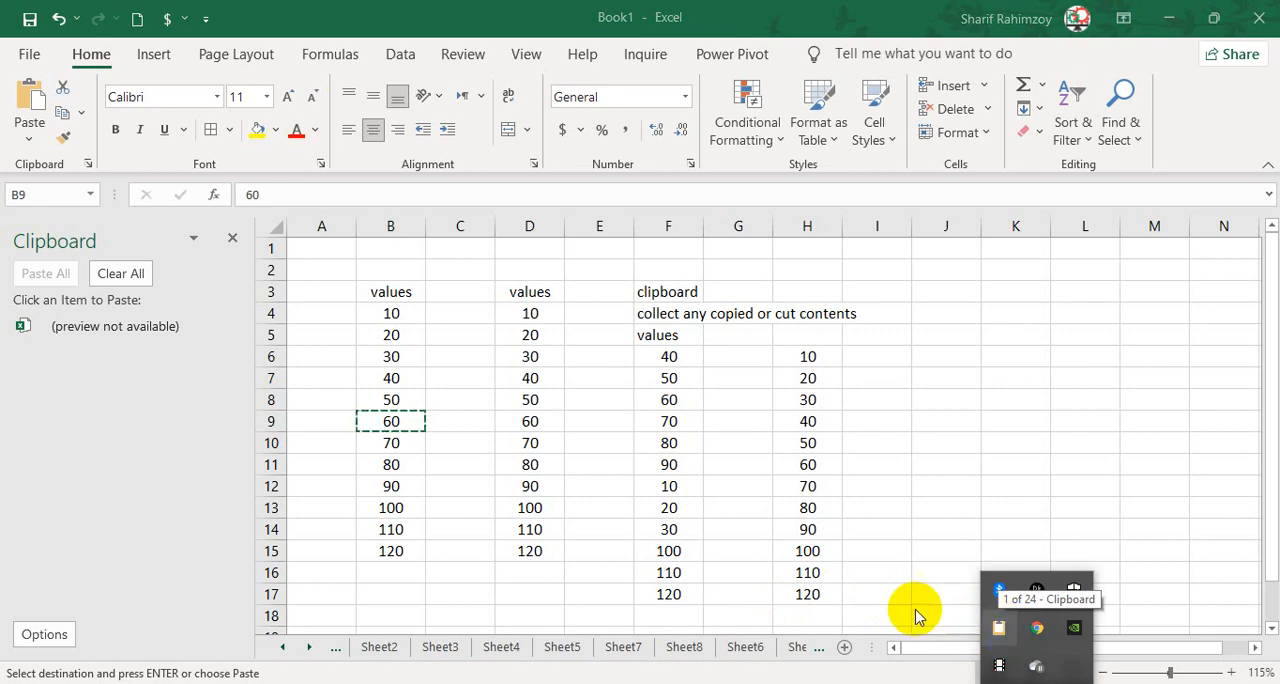
Review the Show Status Near Taskbar When Copying option and copy cells B10 and B4 to test the copy status.
click(42, 632)
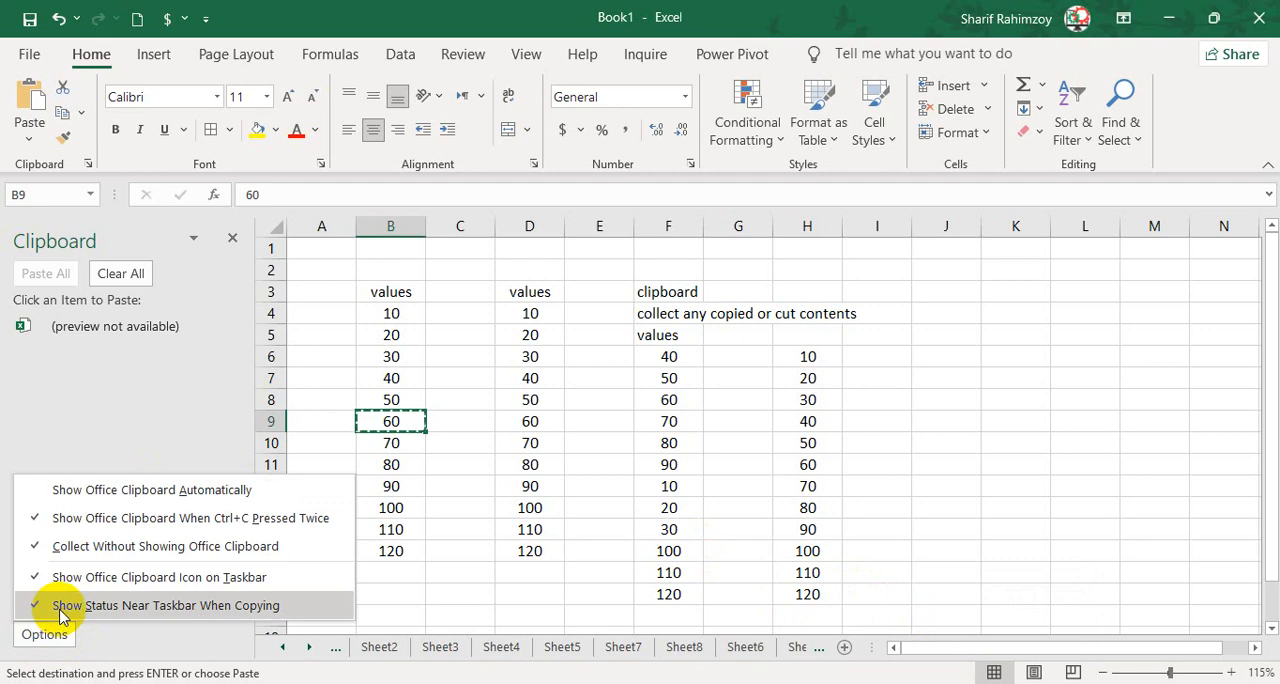
click(62, 606)
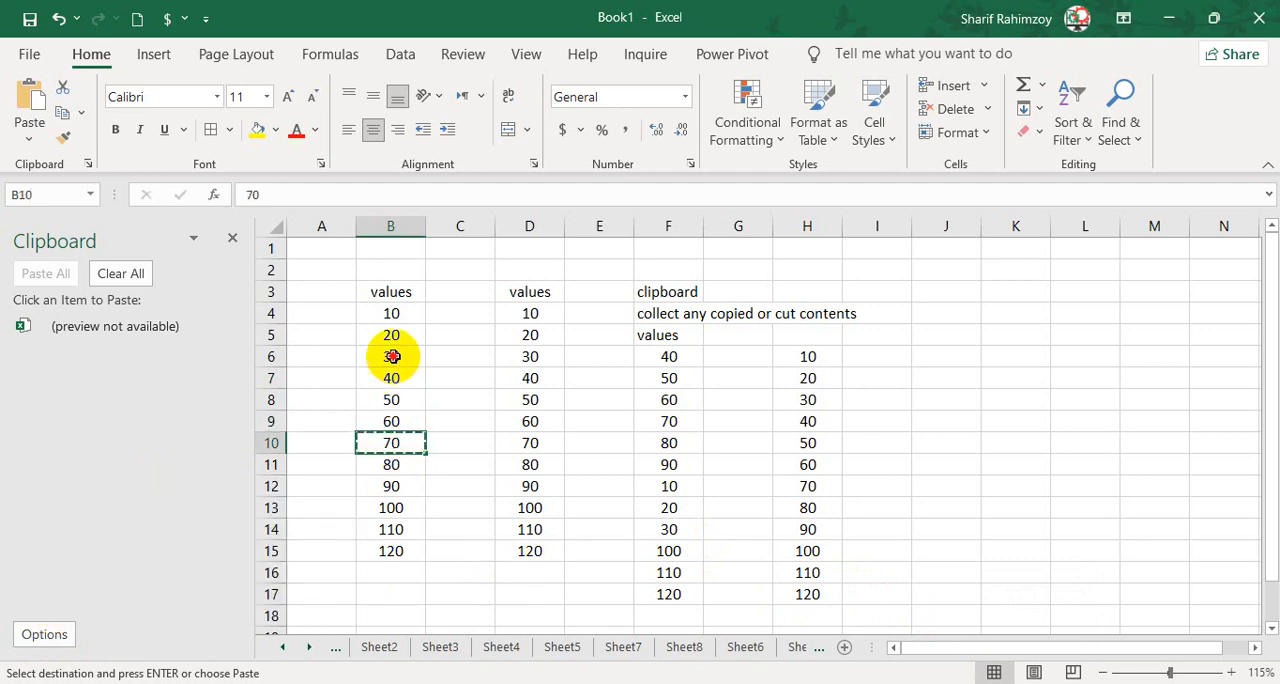
click(390, 318)
key(ctrl+c)
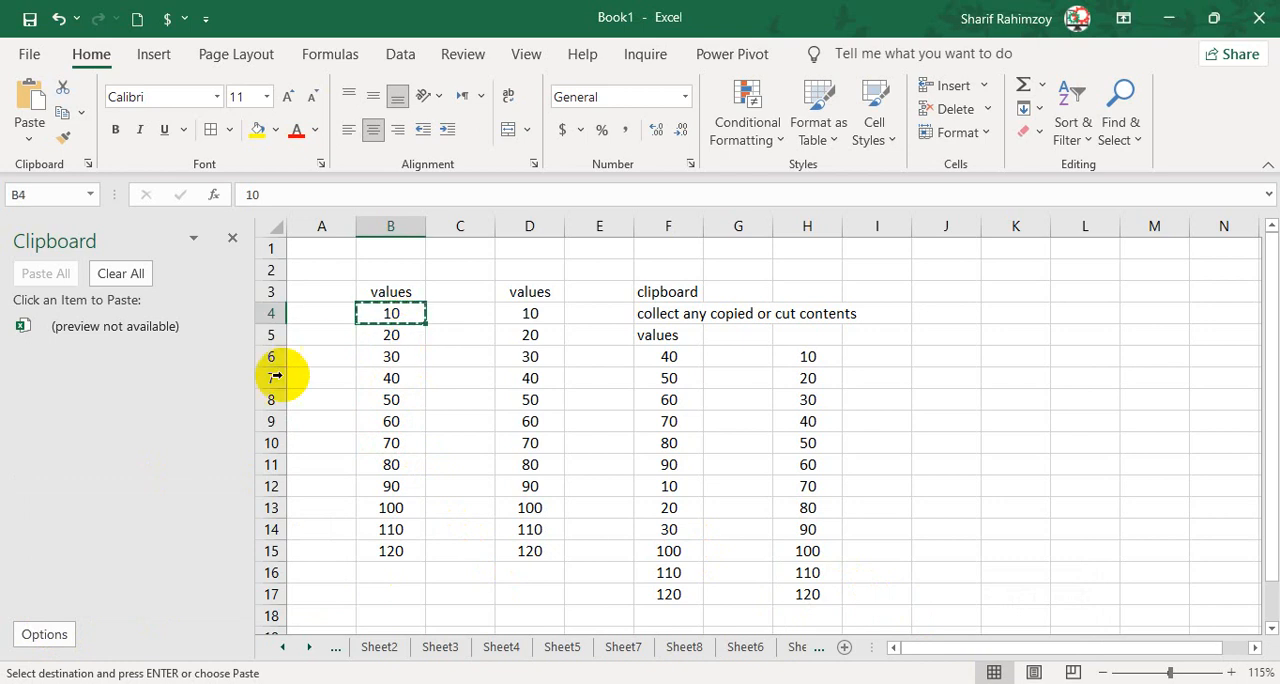
Enable Show Office Clipboard Automatically, then test it by closing the Clipboard pane and copying cell B5.
click(45, 630)
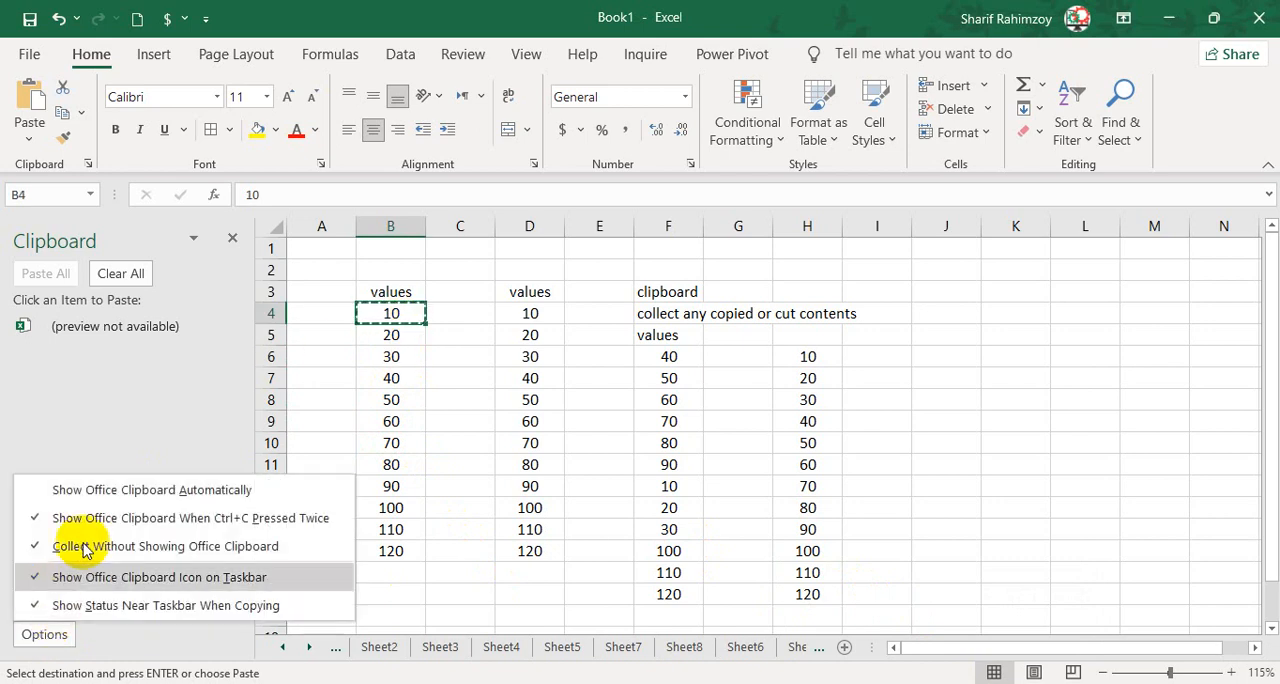
click(94, 494)
click(243, 239)
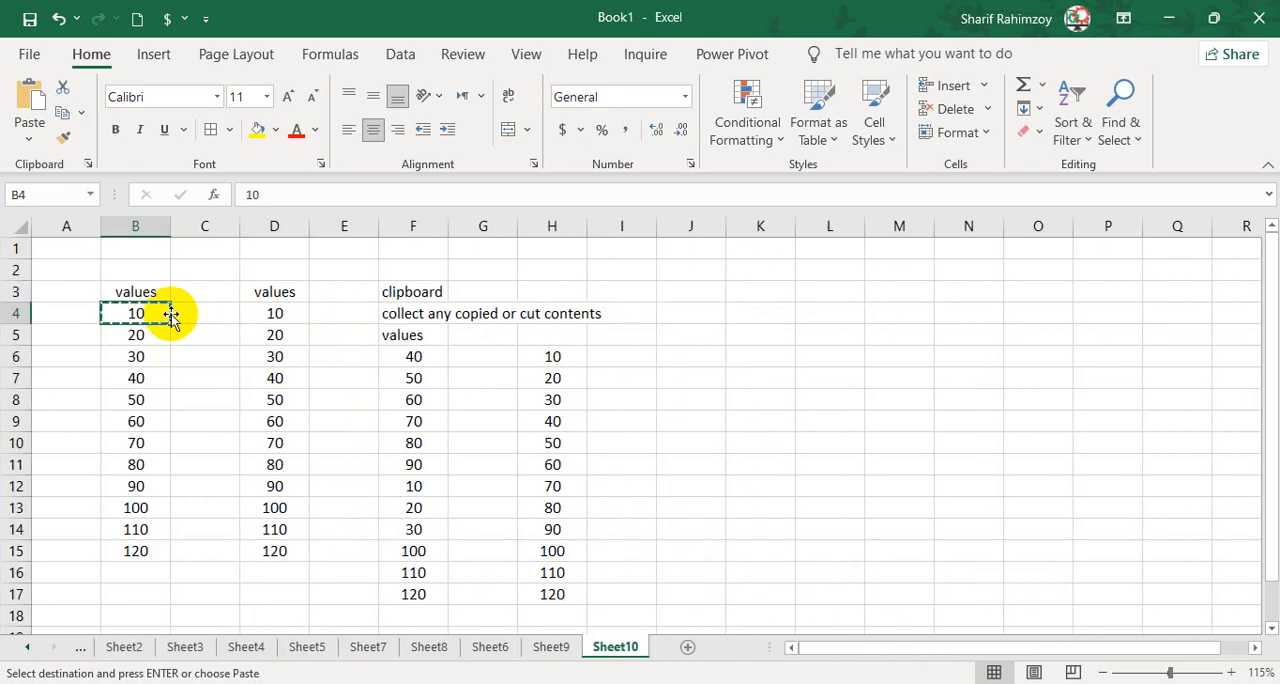
click(163, 335)
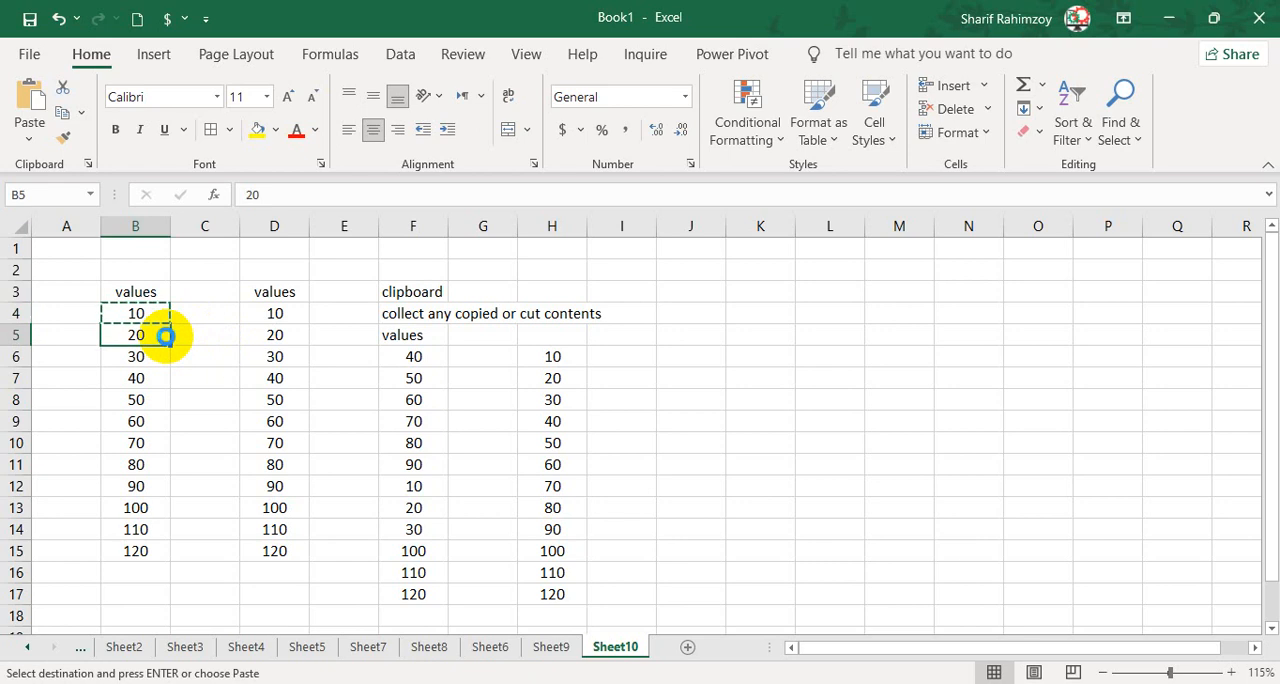
key(ctrl+c)
click(330, 375)
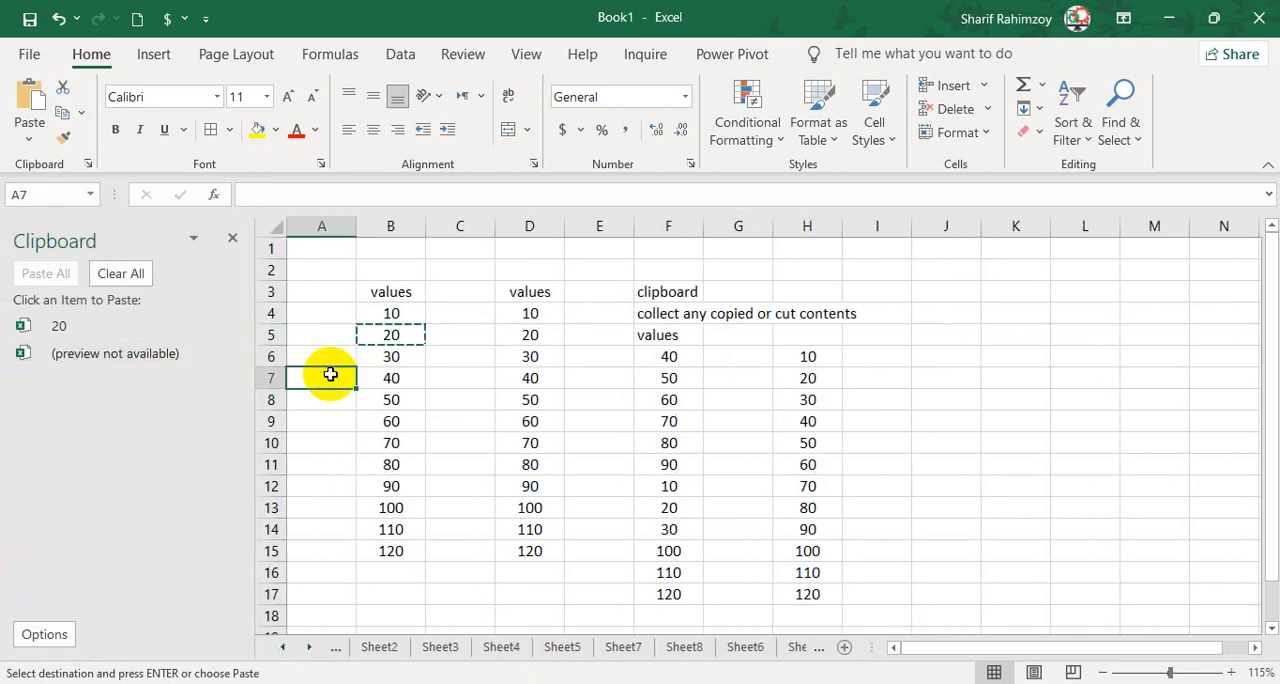
Copy cells B8, B9, B11, B13 and B14 one at a time with the Clipboard pane open.
key(ctrl+c)
click(382, 397)
key(ctrl+c)
click(391, 421)
key(ctrl+c)
click(391, 464)
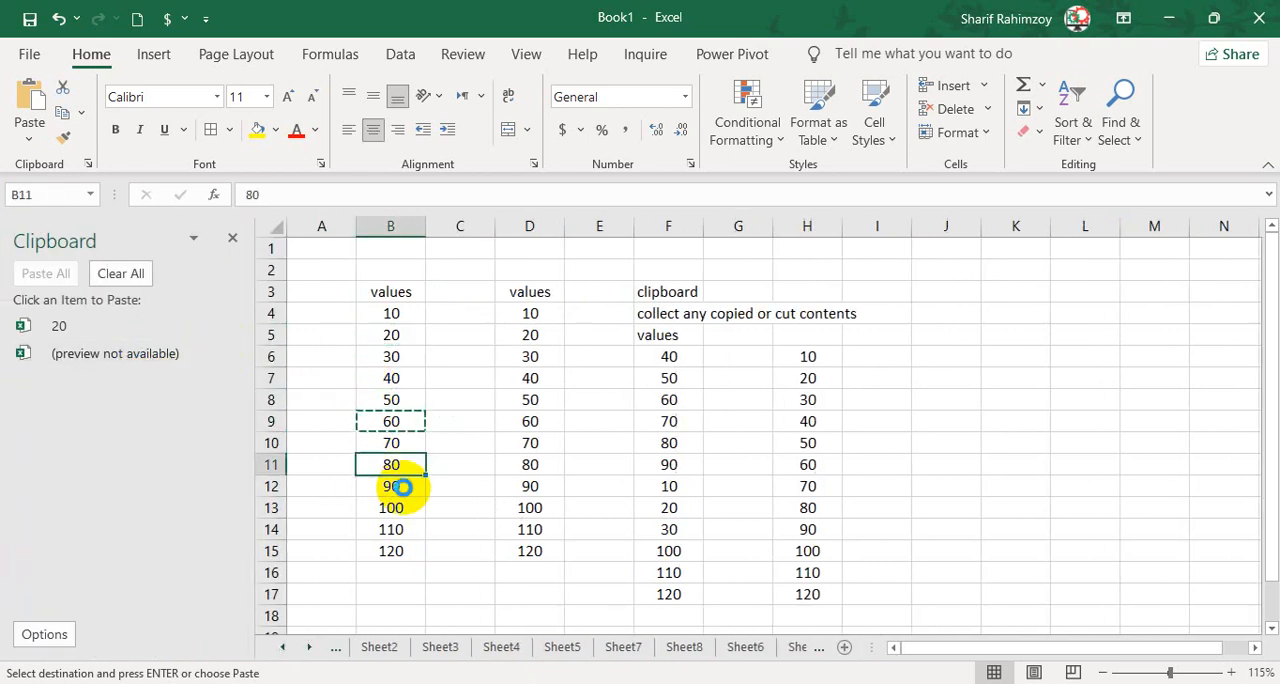
key(ctrl+c)
click(391, 508)
key(ctrl+c)
click(408, 529)
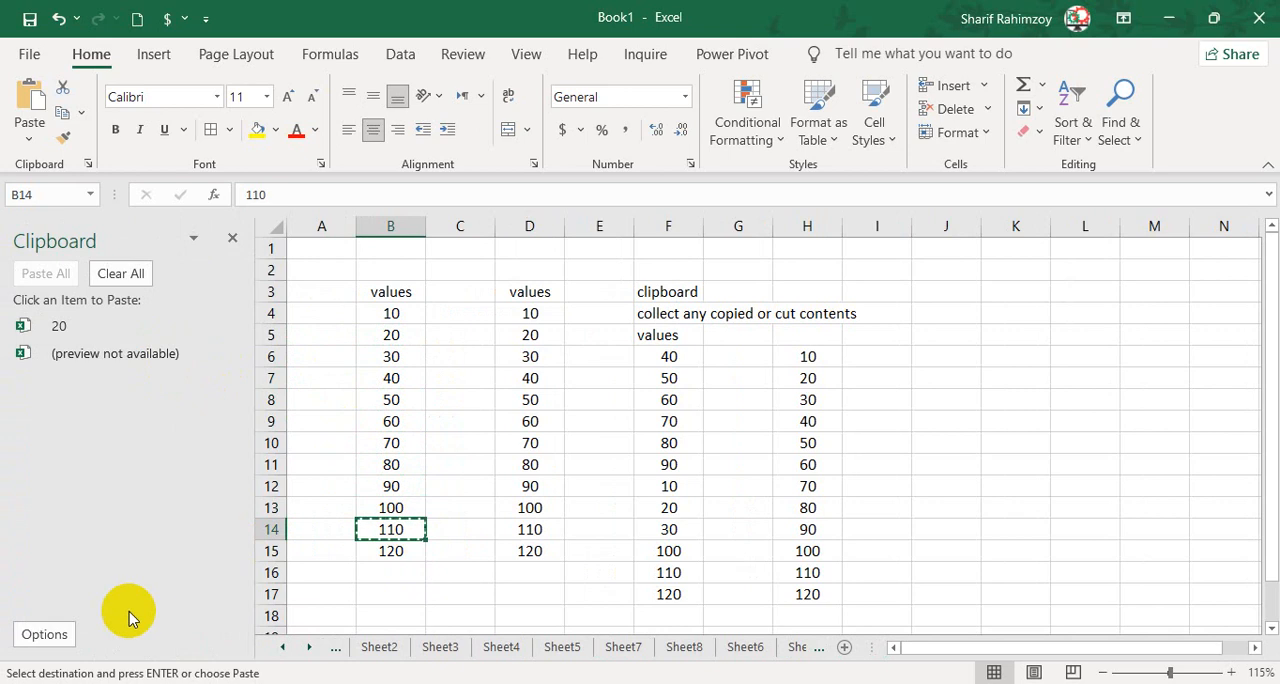
Check the Clipboard display options, then copy cells B8 and B4 again and close the Clipboard pane.
click(44, 634)
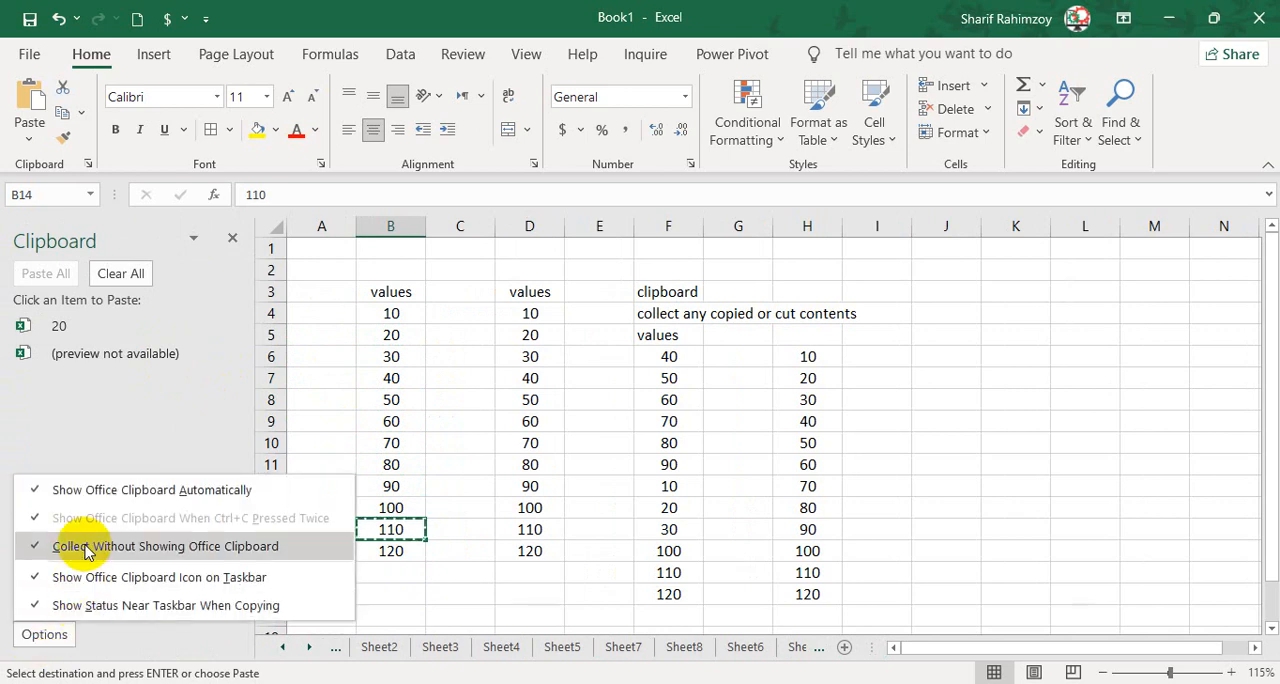
click(300, 497)
click(398, 400)
key(ctrl+c)
click(397, 360)
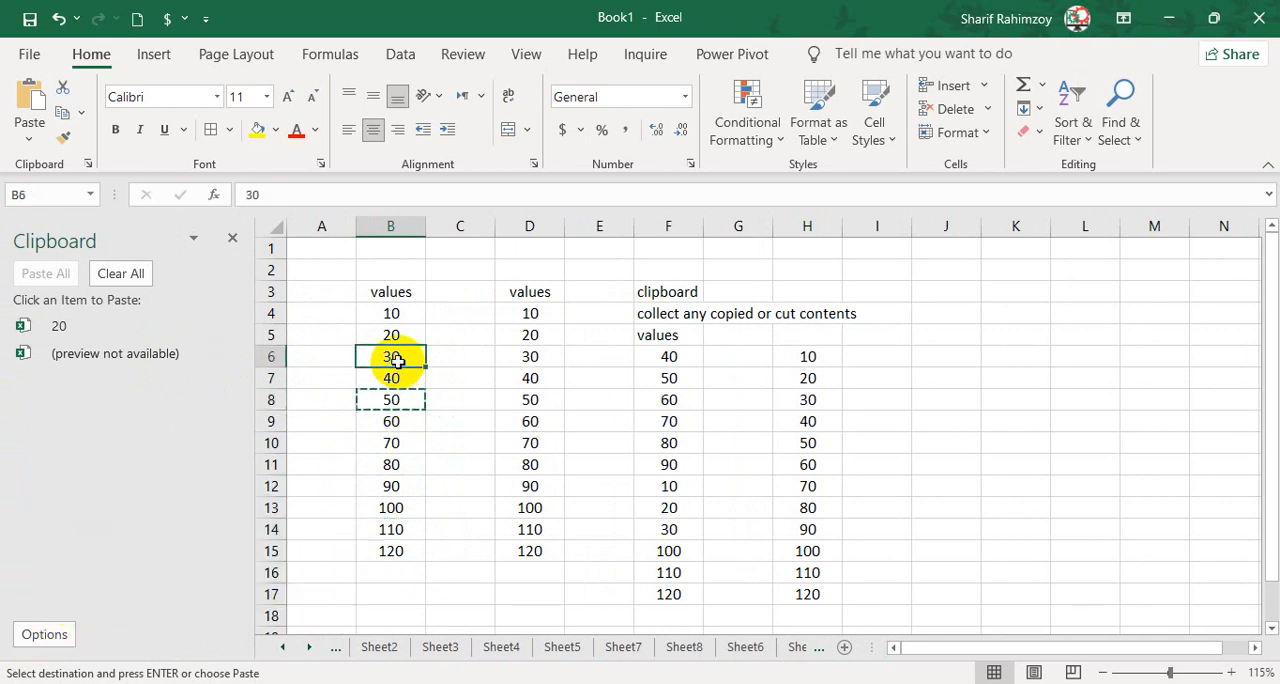
click(391, 313)
key(ctrl+c)
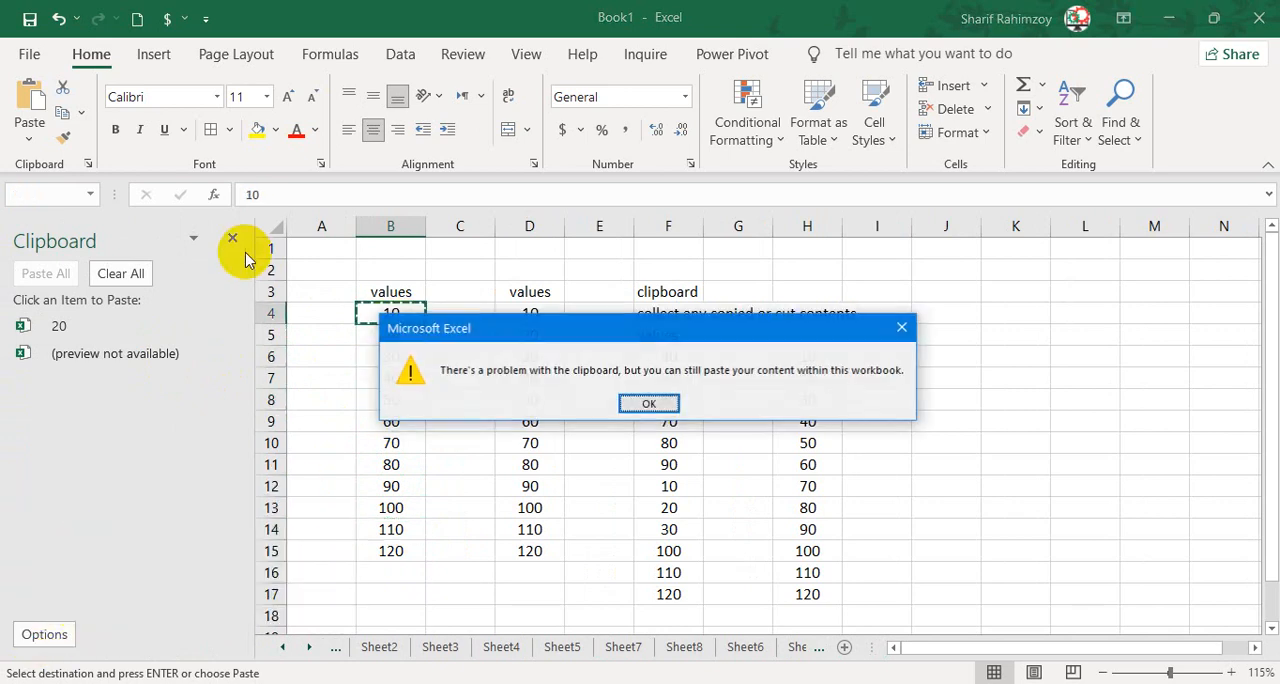
click(626, 402)
click(232, 238)
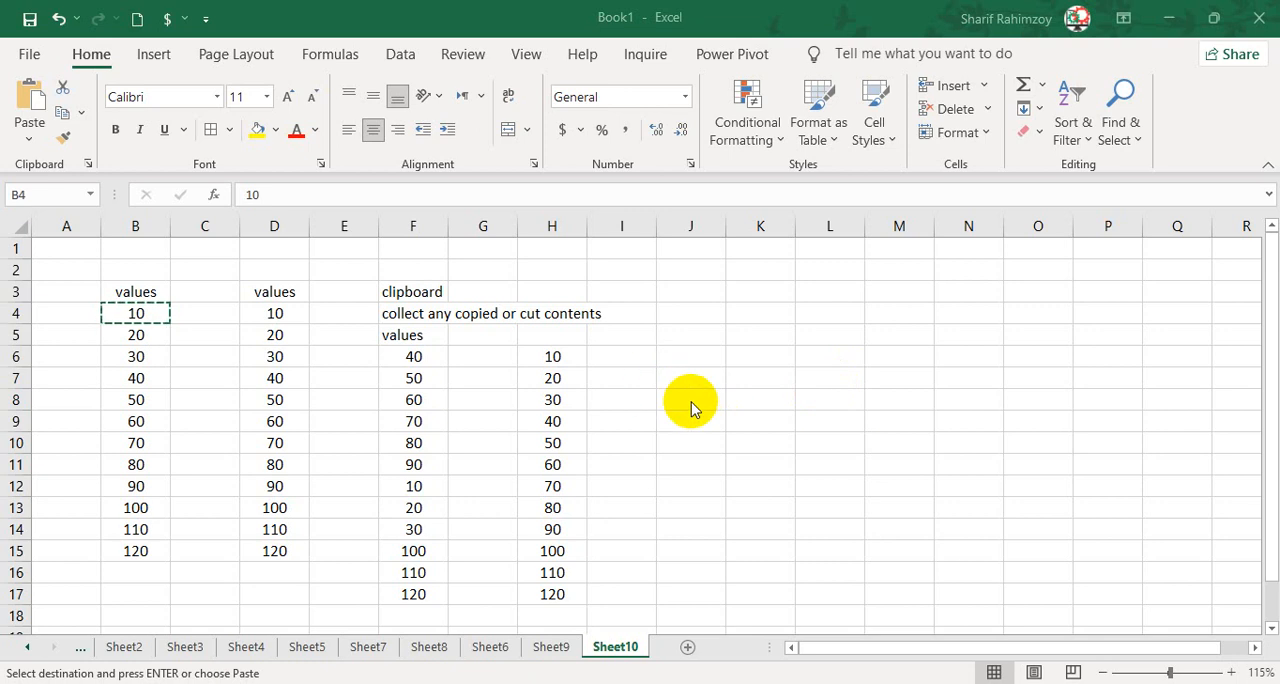
Launch Excel afresh from the desktop and create a blank workbook.
click(14, 680)
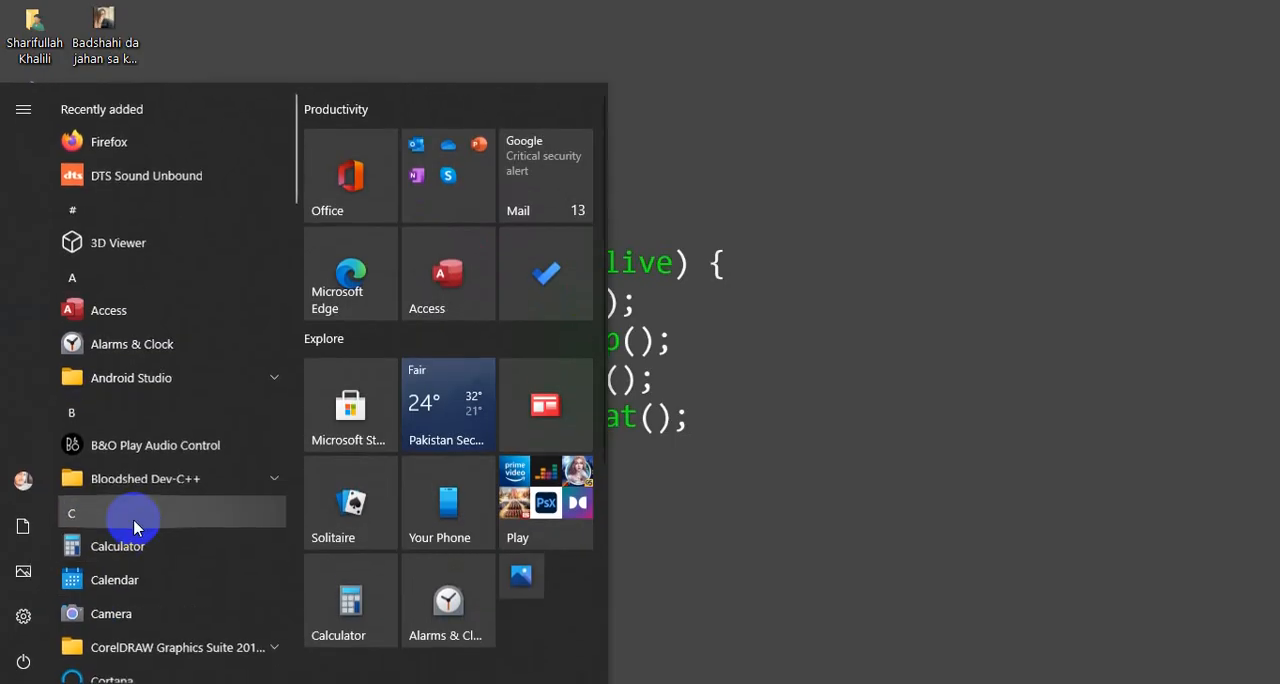
click(133, 519)
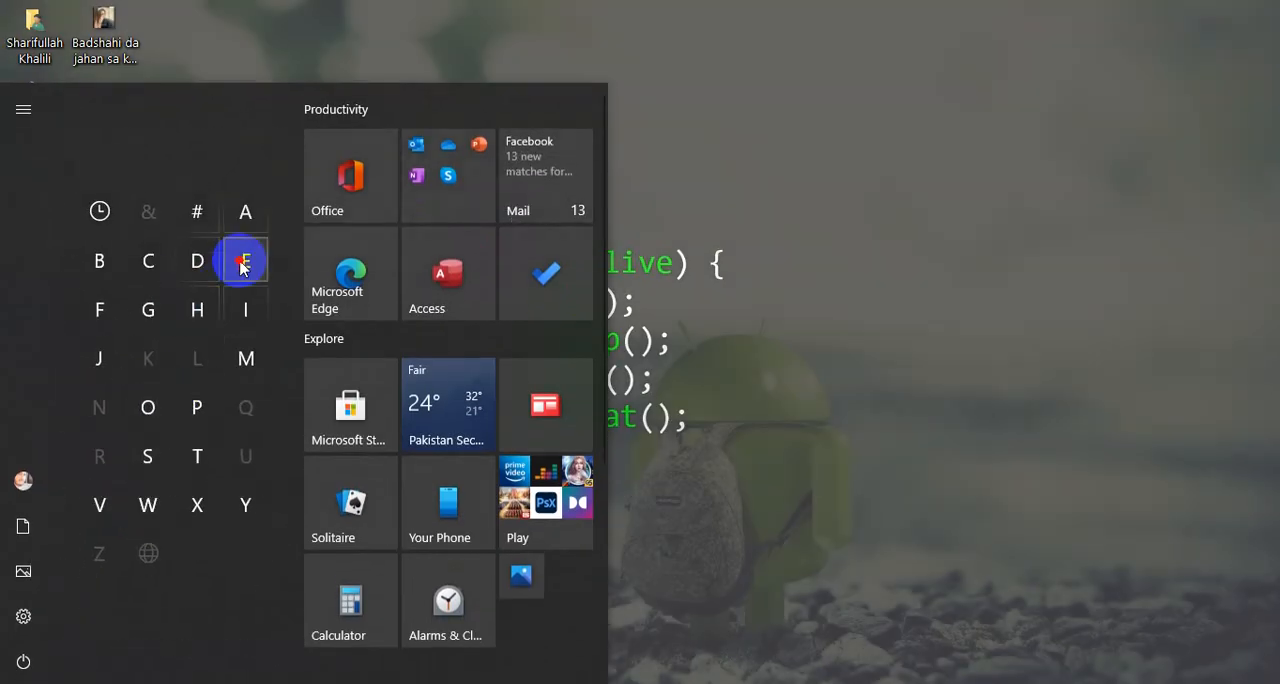
click(243, 262)
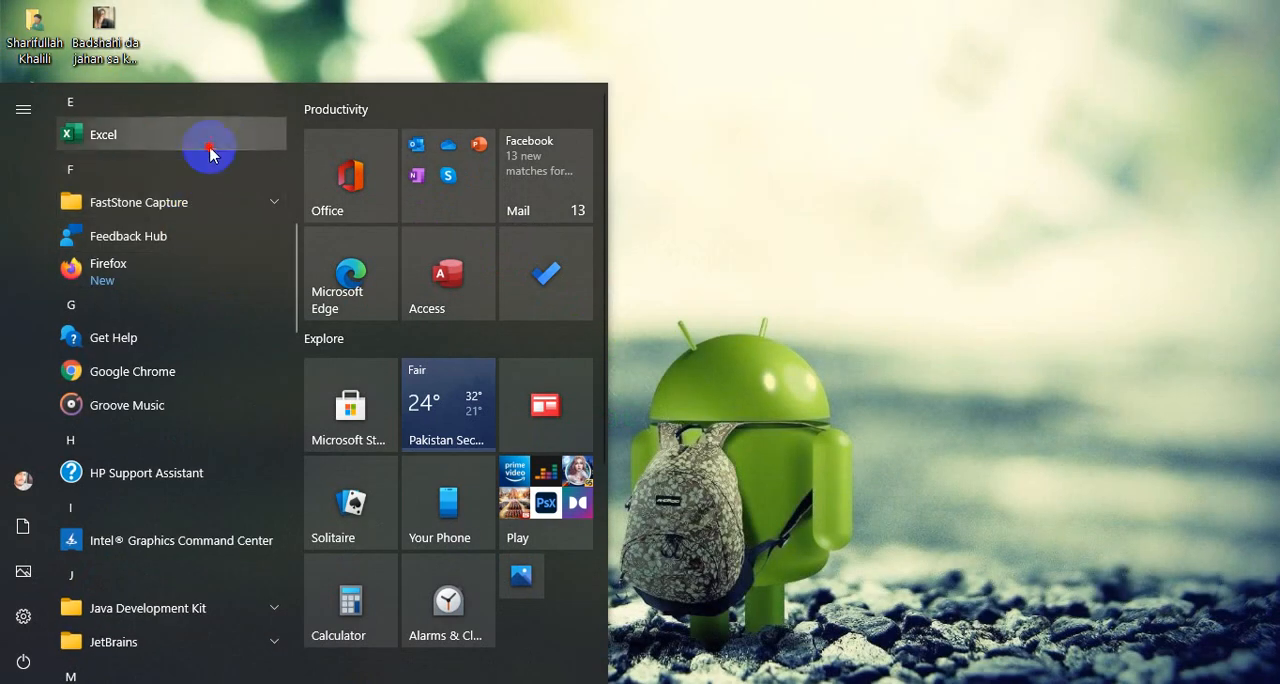
click(203, 138)
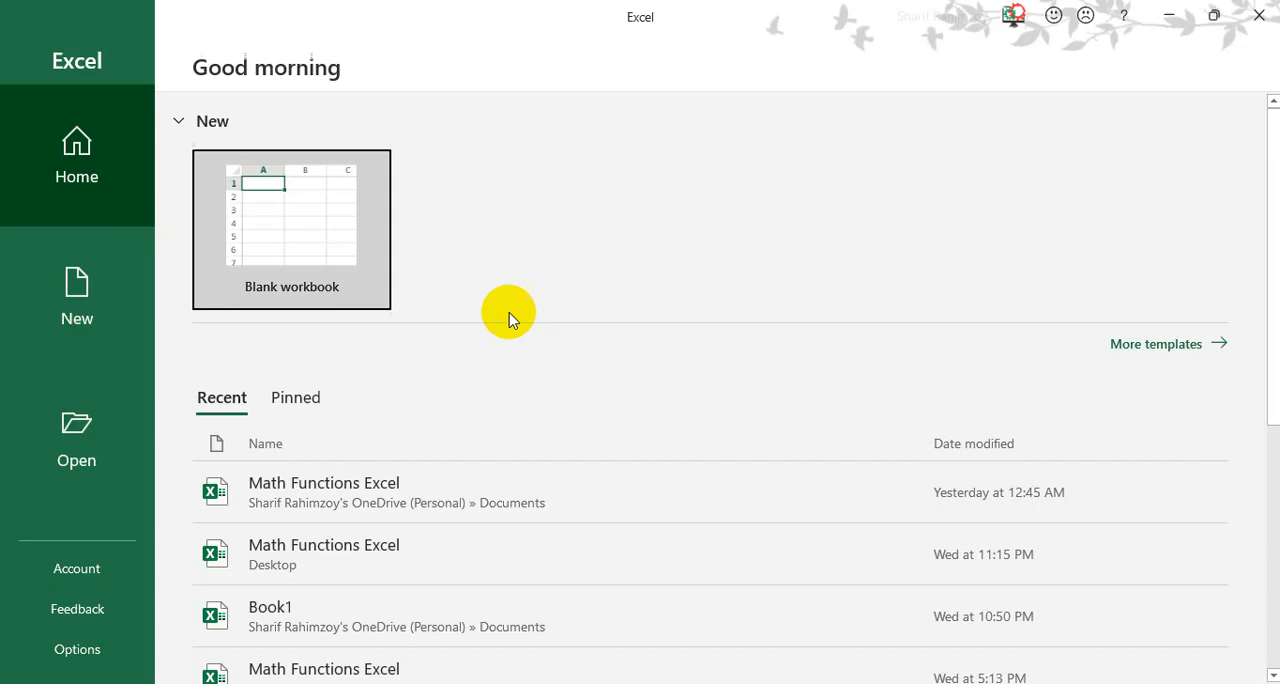
click(351, 264)
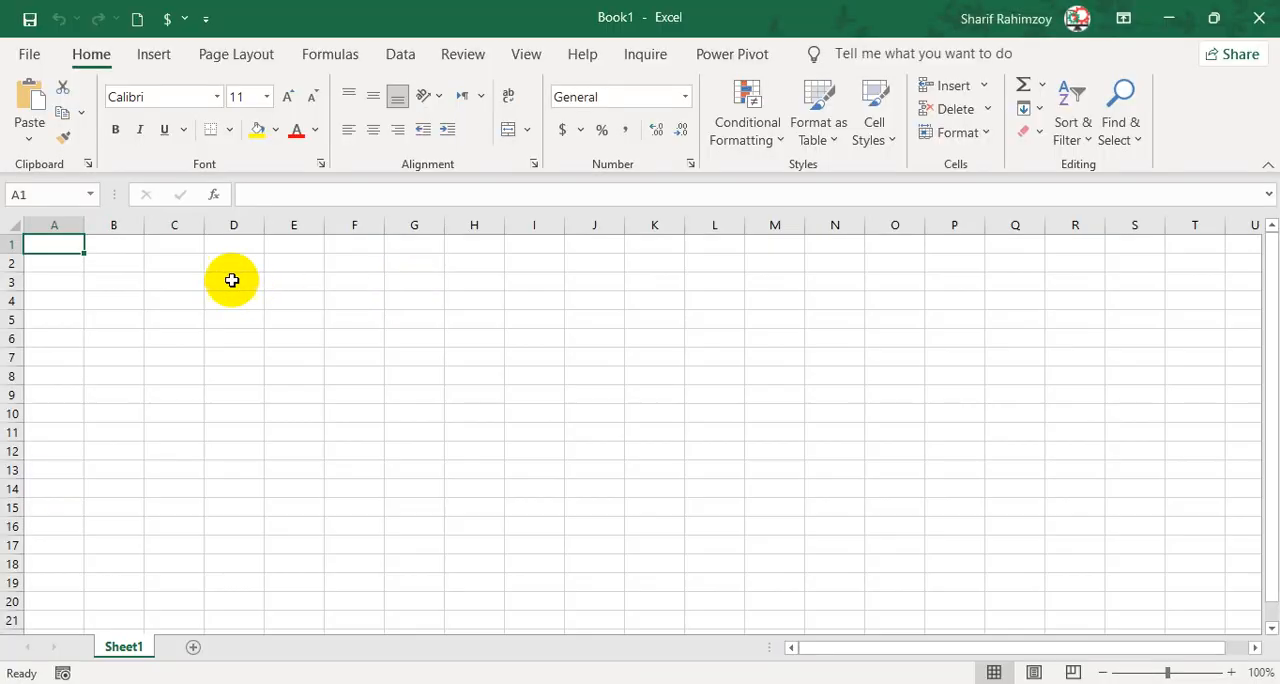
Enter the heading "values" in B2 and the numbers 10, 20, 30, 40 and 50 in B3:B7.
click(128, 260)
scroll(183, 303, up, 5)
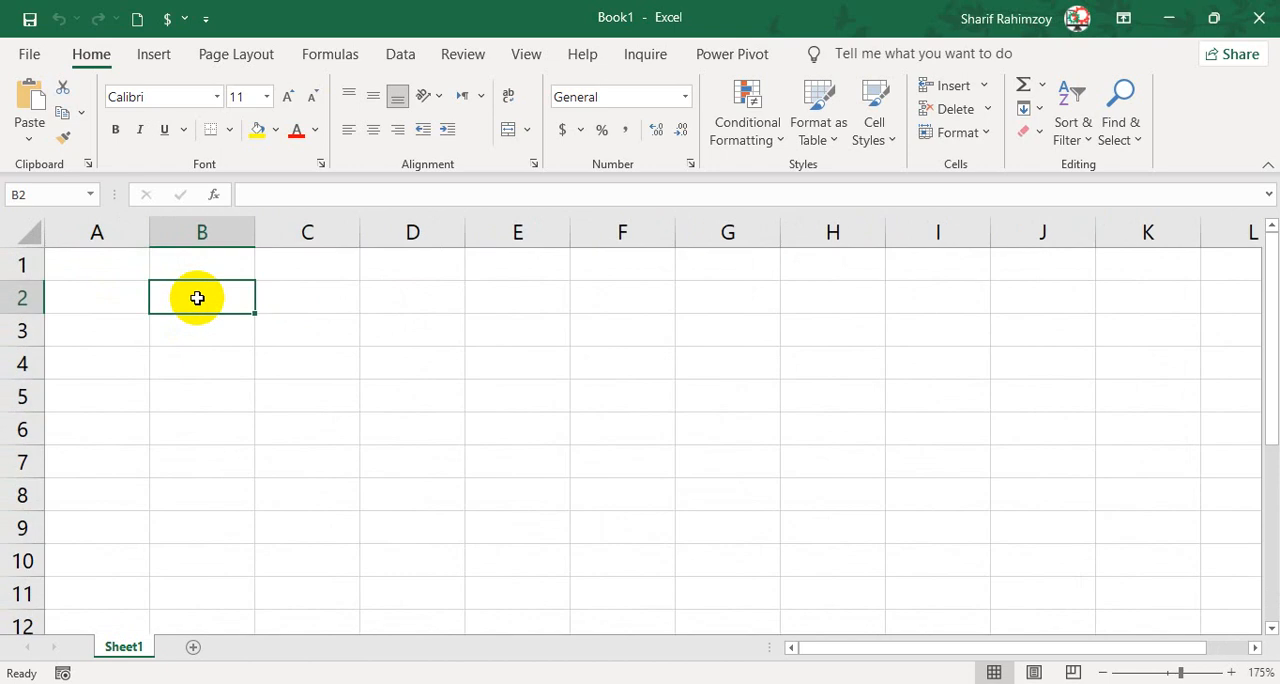
text(values)
key(Return)
text(10)
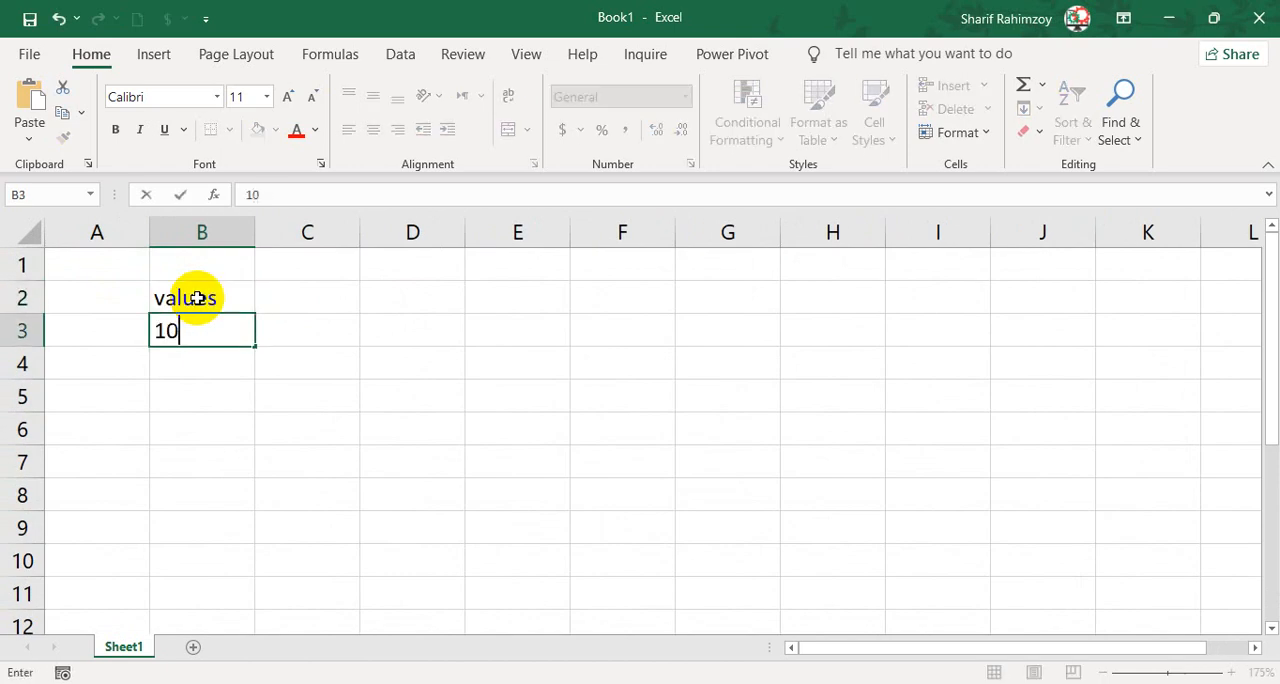
key(Return)
text(20)
key(Return)
text(30)
key(Return)
text(40)
key(Return)
text(50)
key(Return)
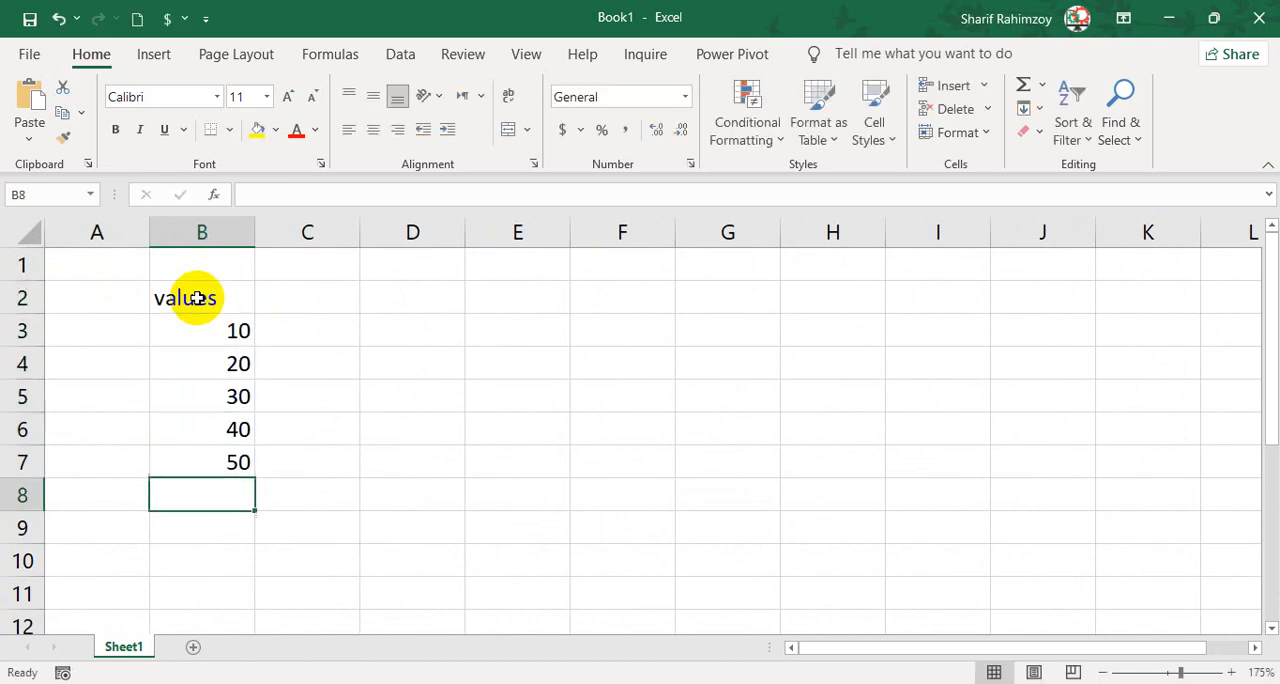
Open the Clipboard pane and collect cells B4 and B5 by copying them separately.
click(88, 165)
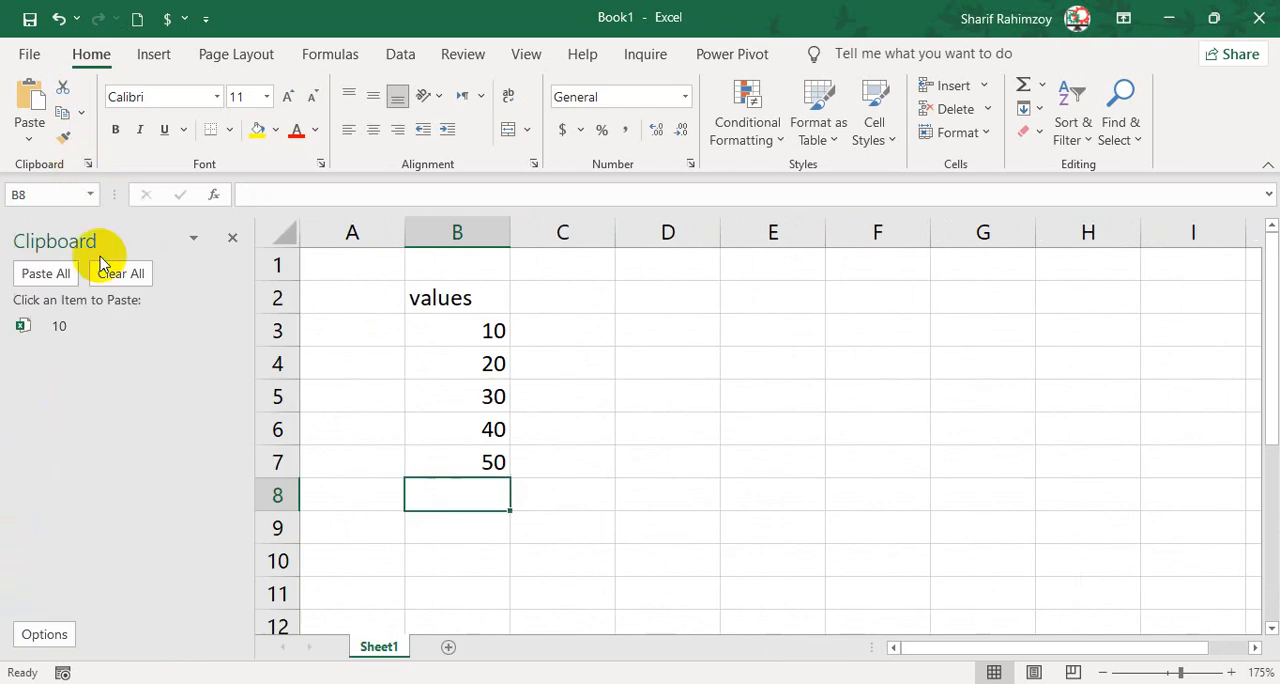
click(36, 630)
click(414, 491)
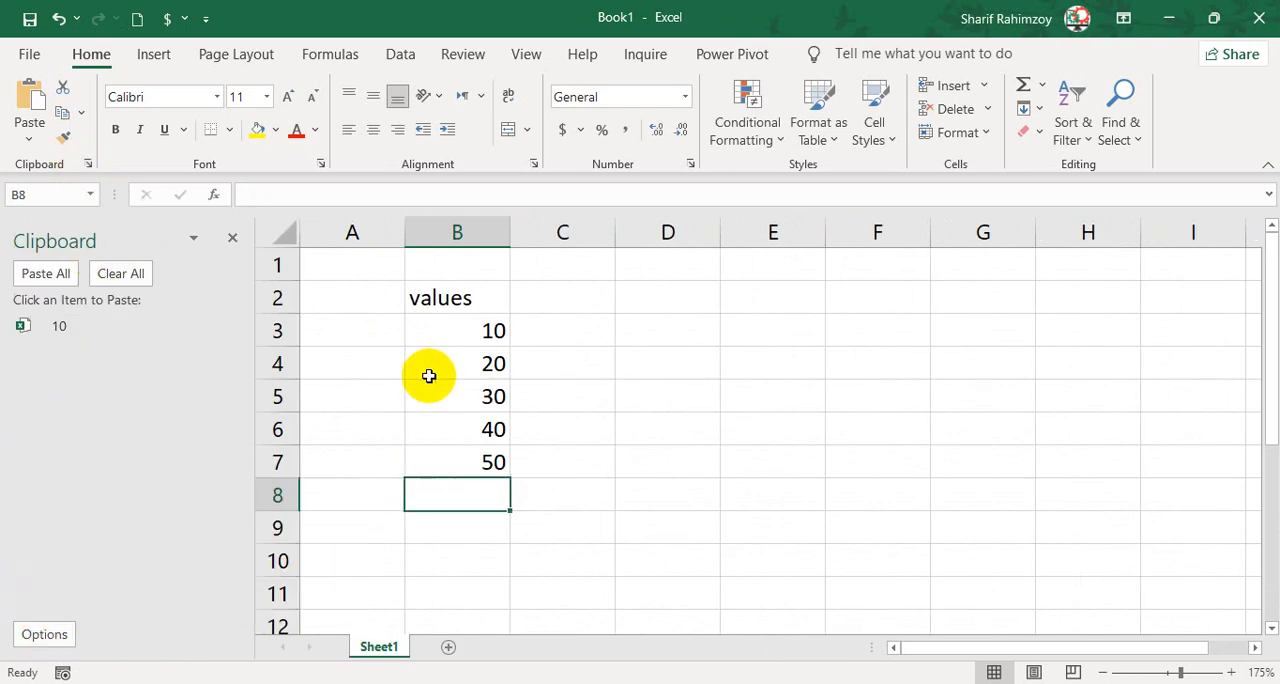
click(438, 321)
click(454, 357)
key(ctrl+c)
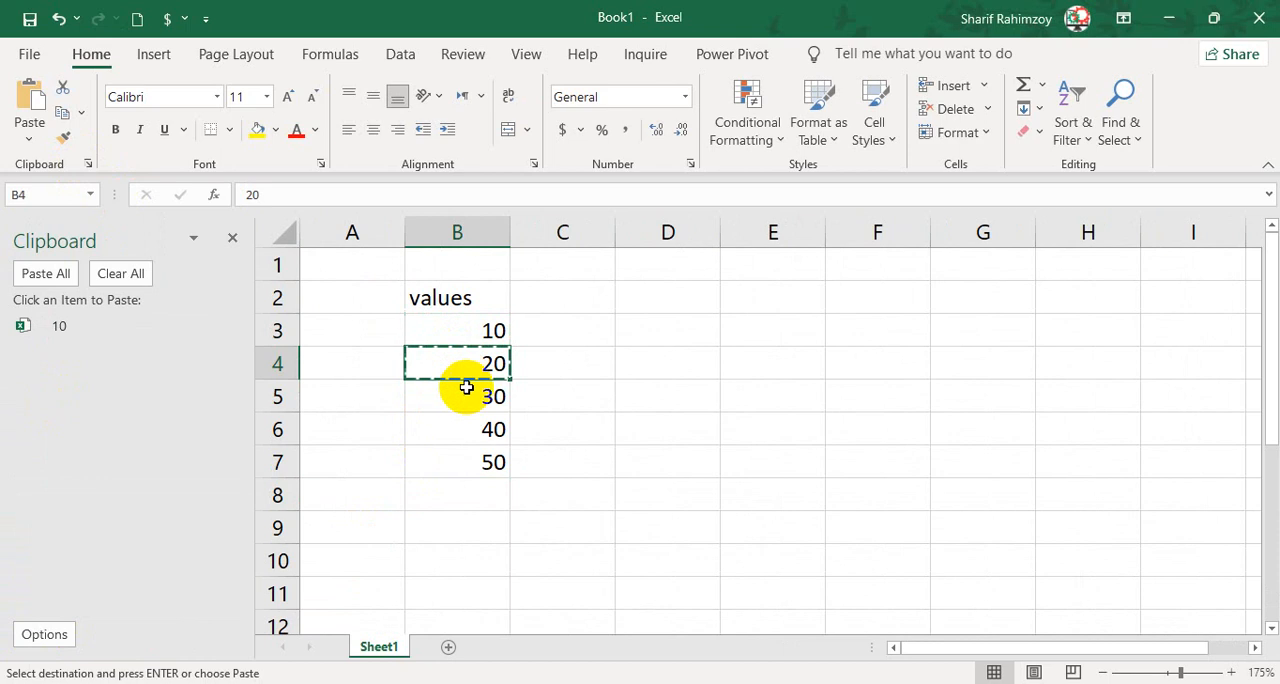
click(468, 392)
key(ctrl+c)
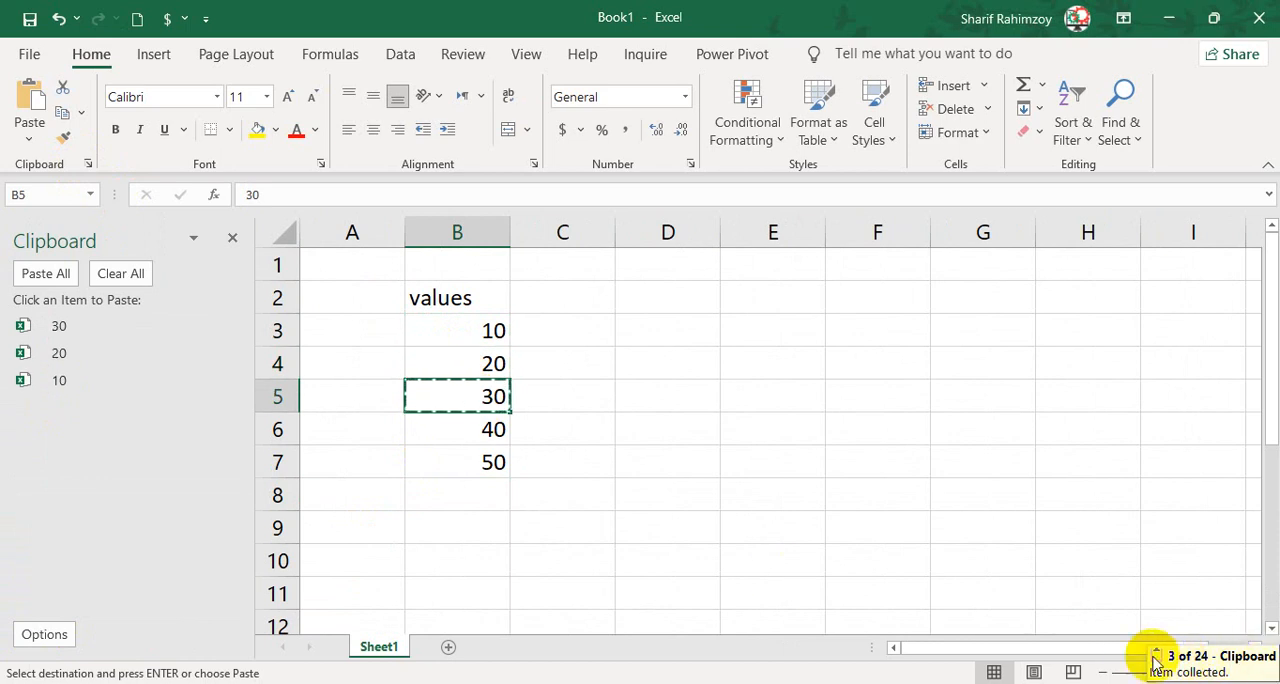
Review the Clipboard display options again and inspect the collected-item status on the hidden taskbar Clipboard icon.
click(58, 634)
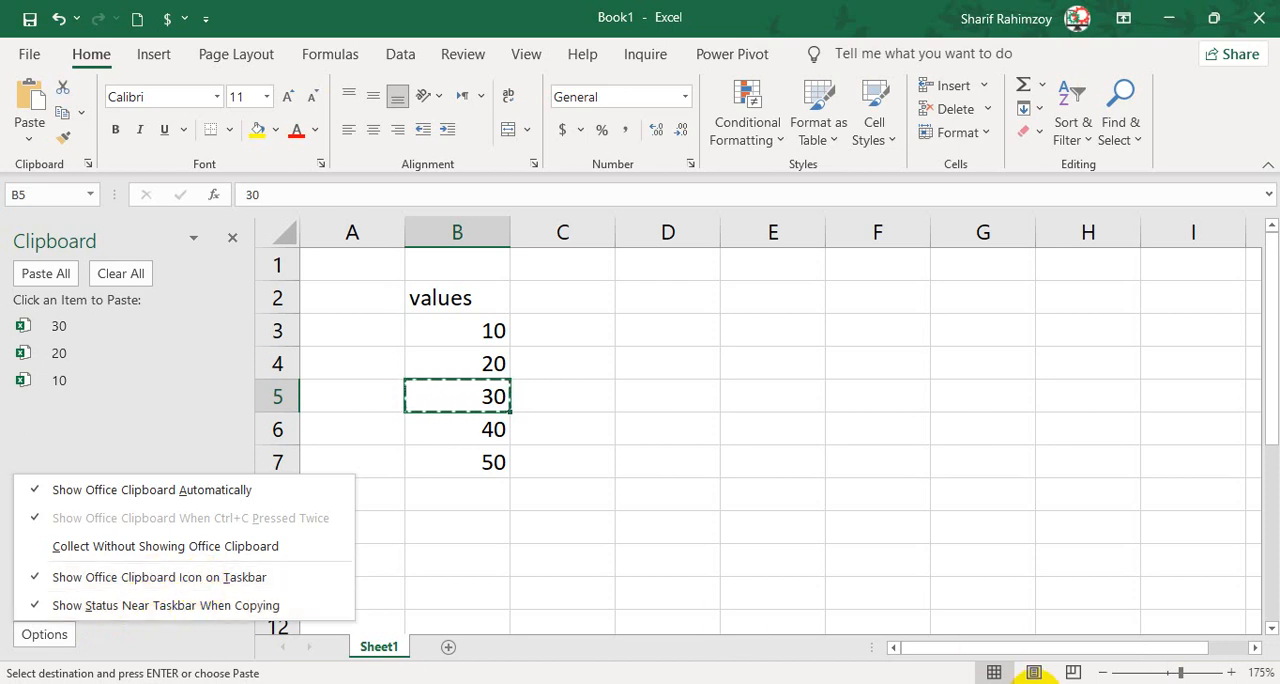
click(1033, 680)
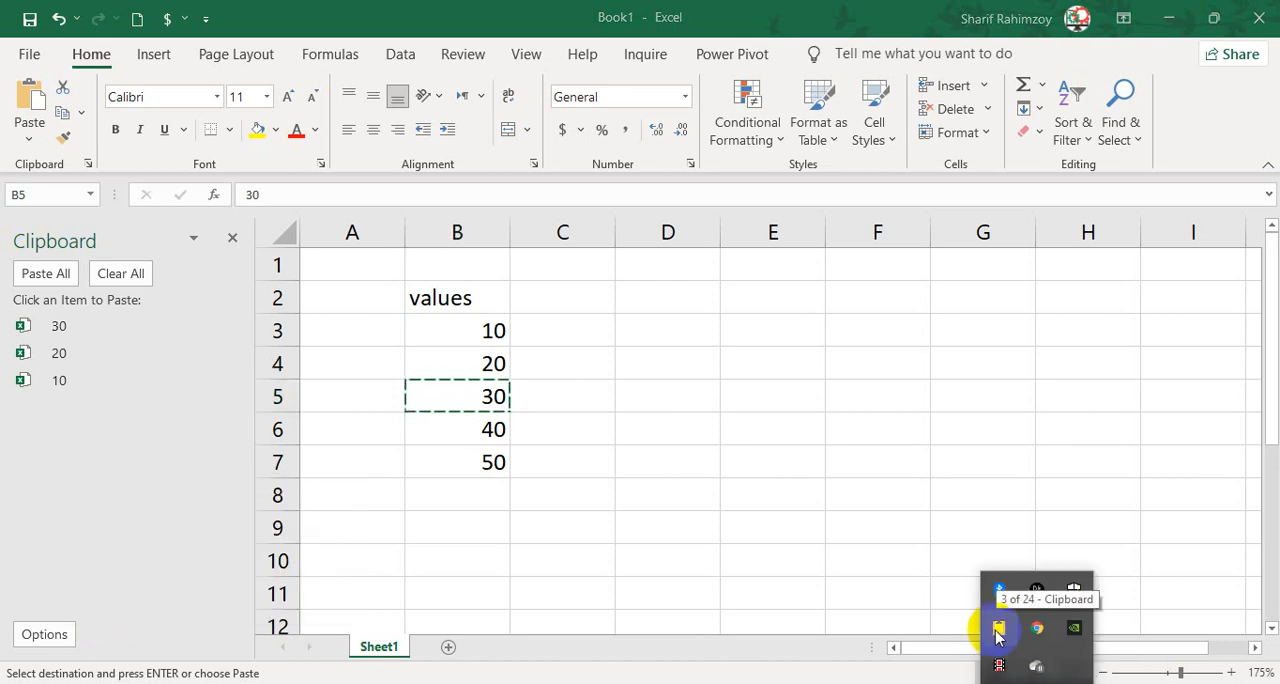
Format the heading in B2 as centered and bold with a yellow fill.
click(695, 498)
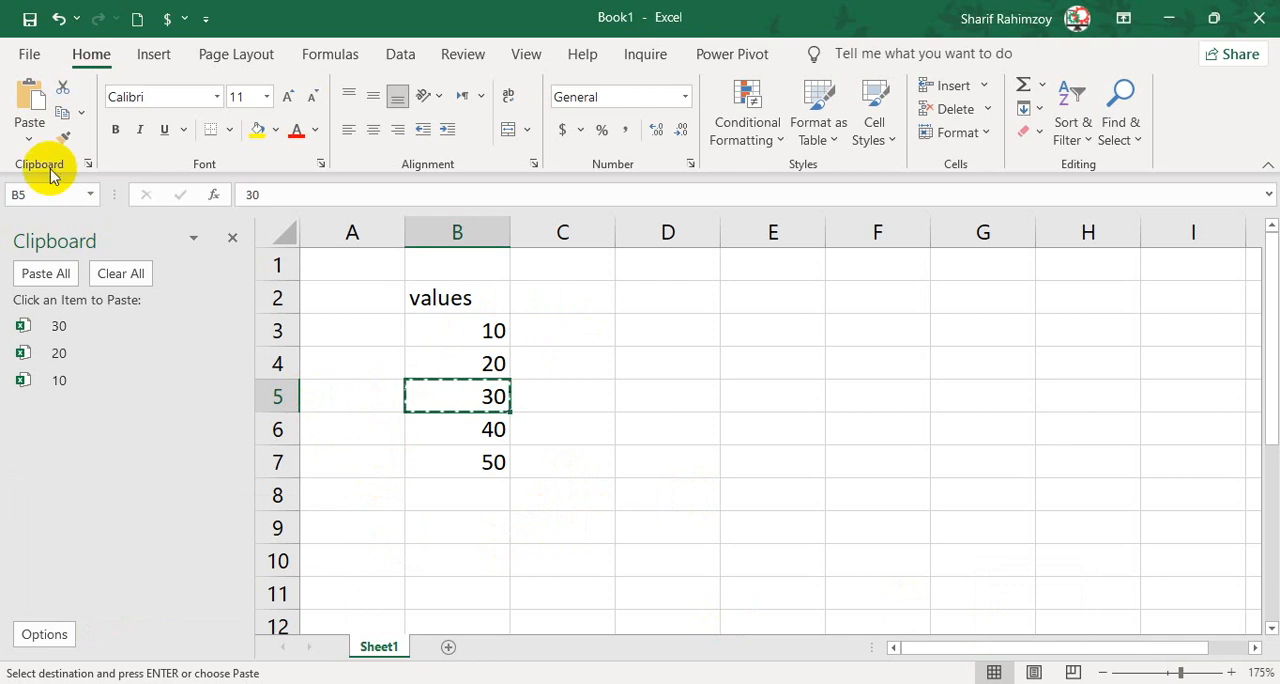
click(671, 308)
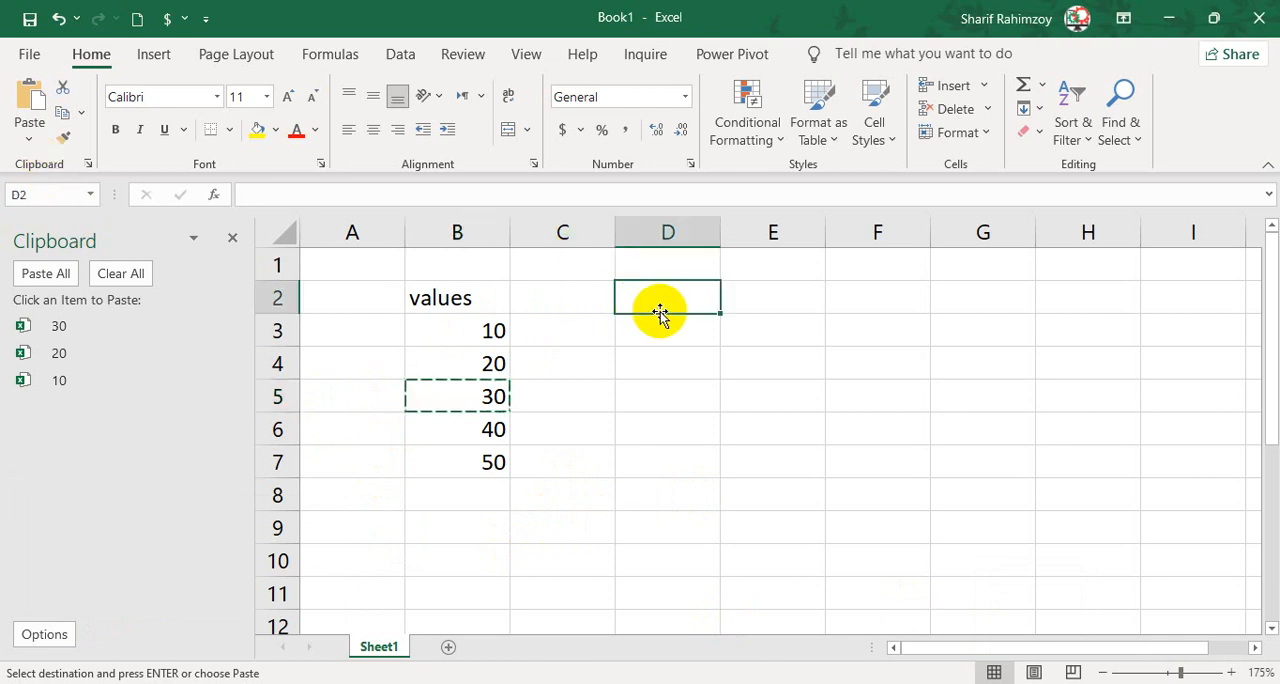
click(447, 296)
click(373, 129)
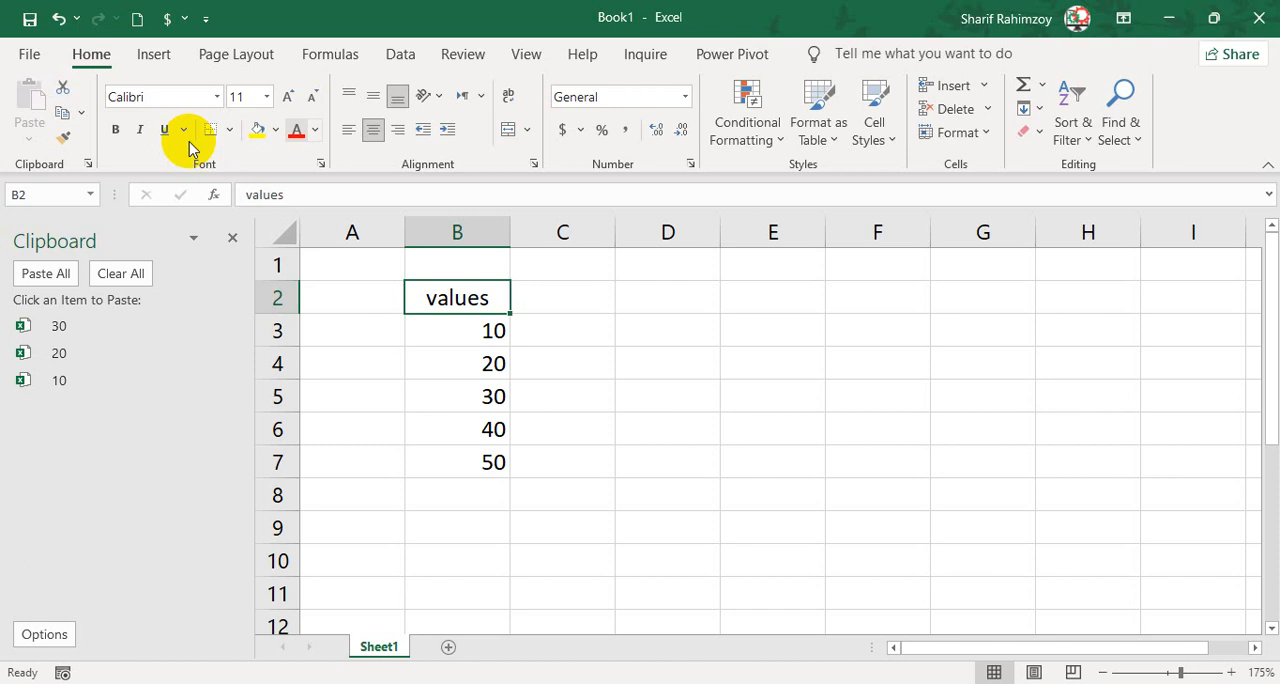
click(115, 129)
click(257, 129)
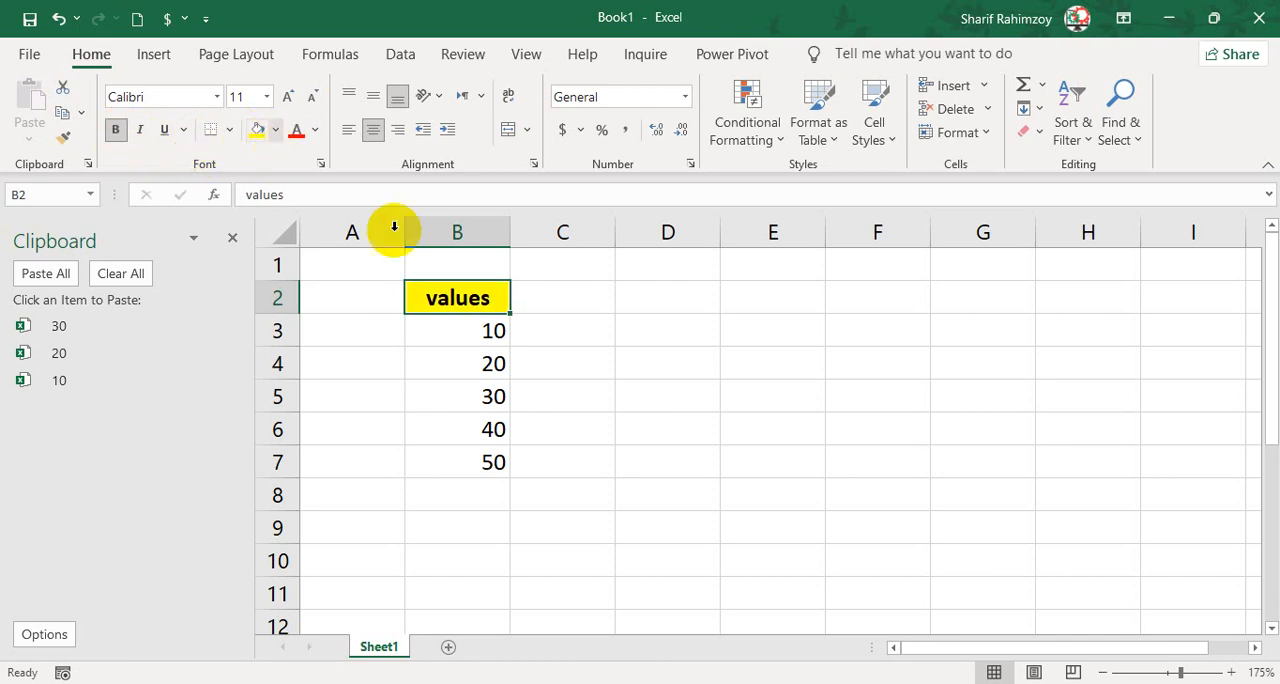
Center the numbers in B3:B7 and make them italic.
click(515, 322)
drag(474, 324, 470, 462)
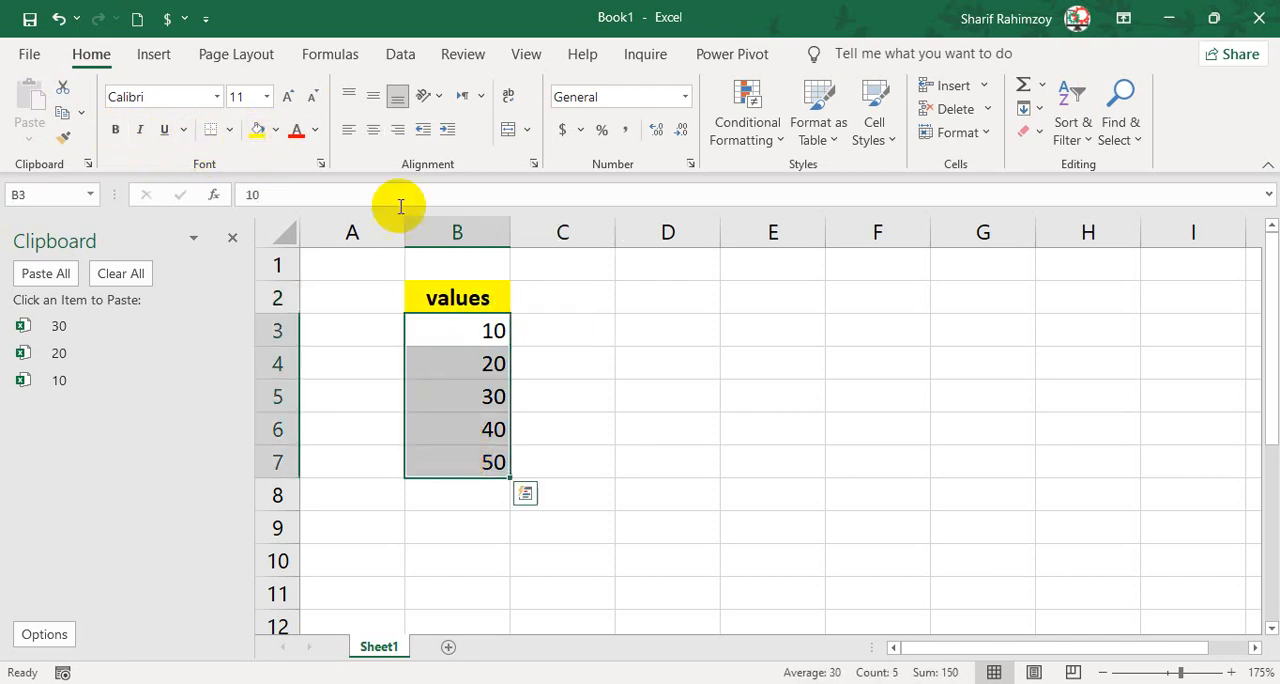
click(373, 129)
click(139, 129)
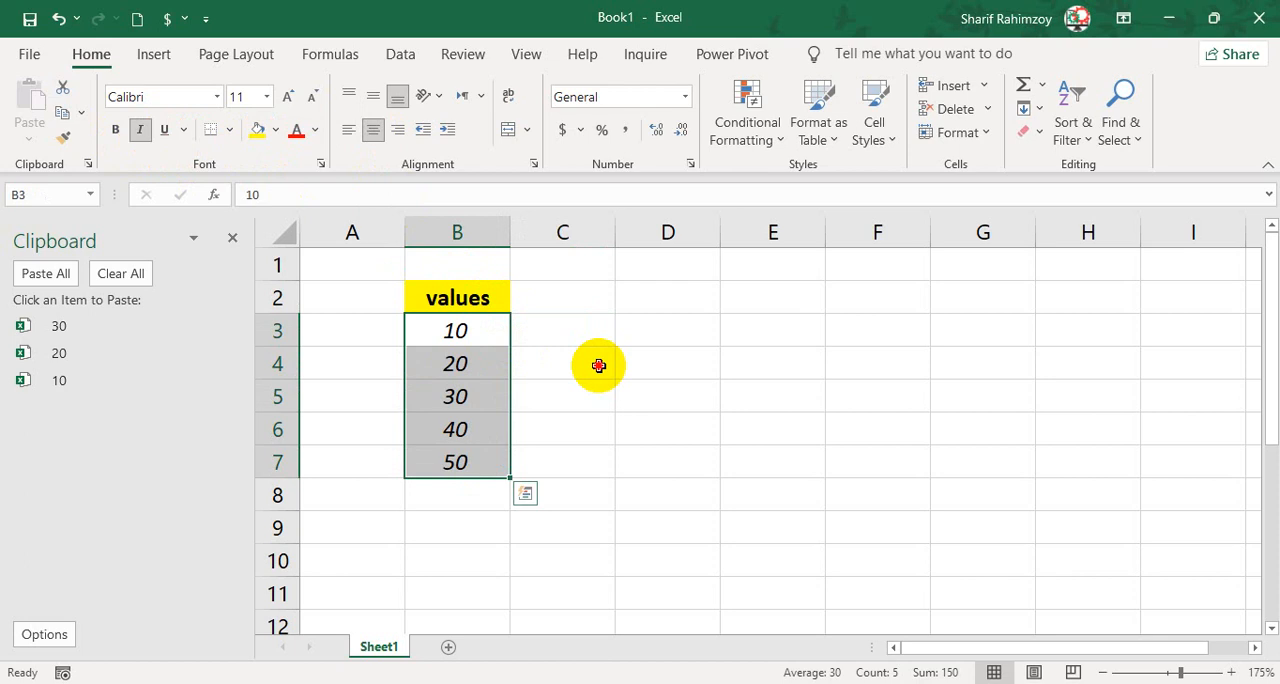
click(594, 363)
Enter the heading "values" in D2.
click(656, 292)
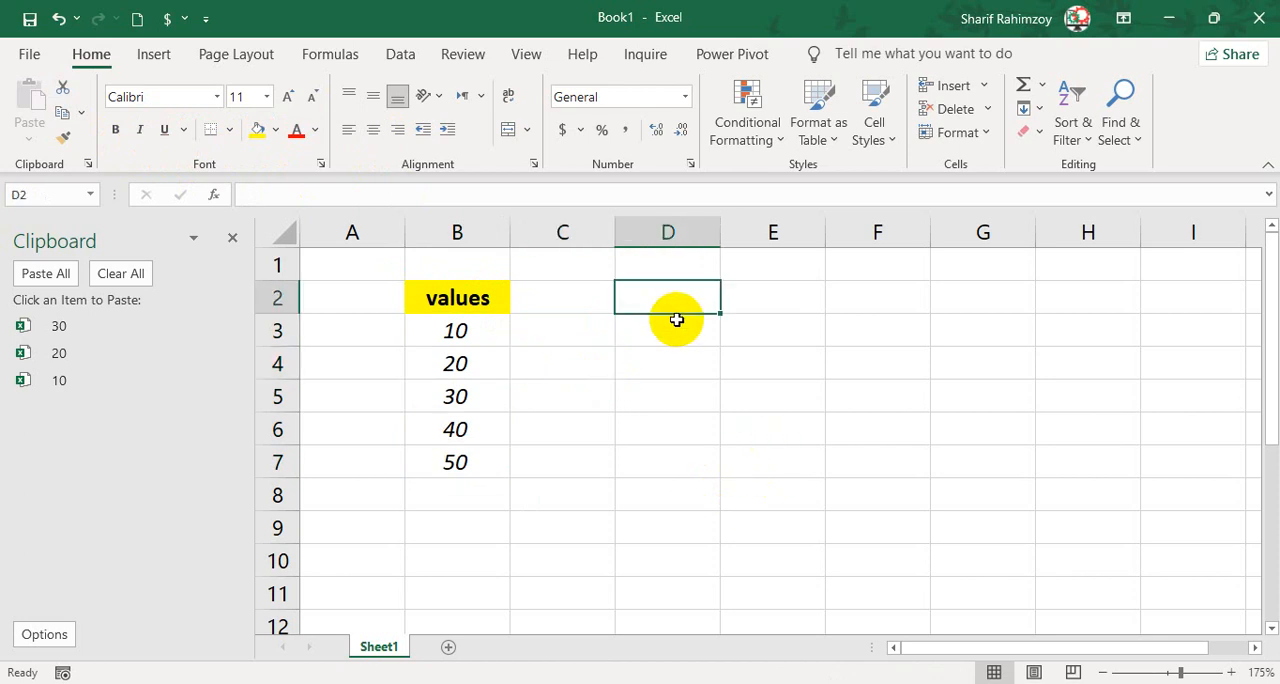
text(values)
key(Return)
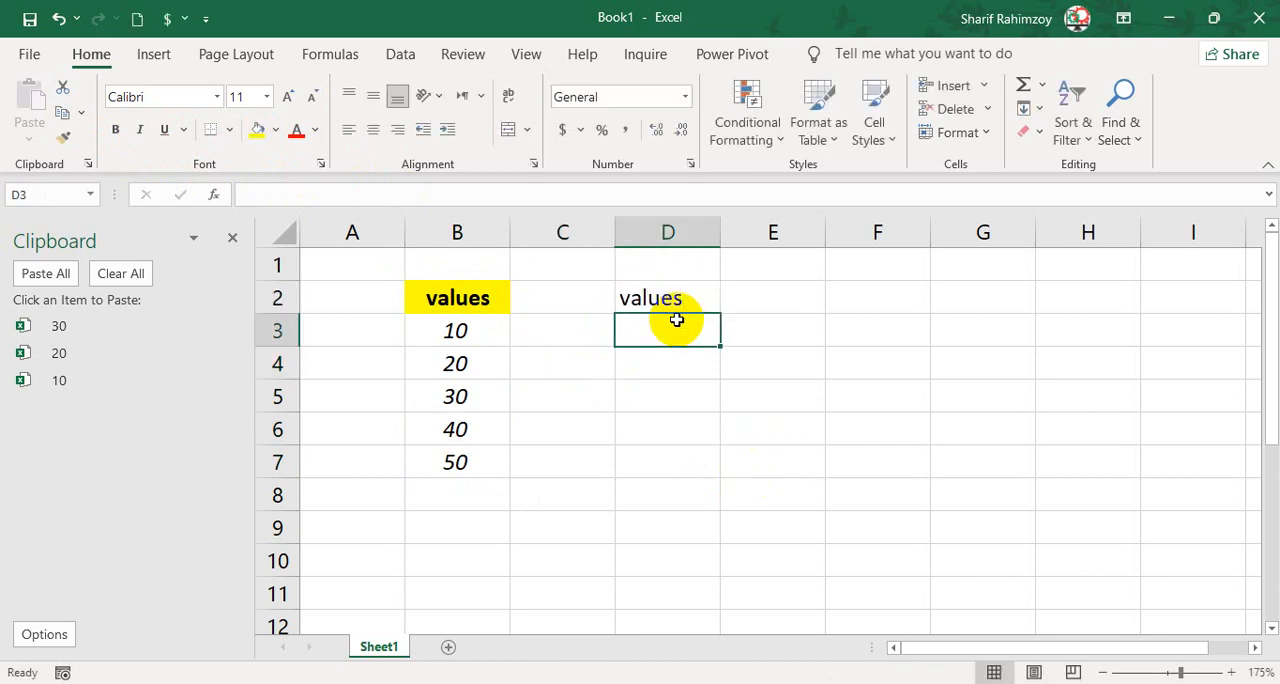
text(10)
key(Return)
text(20)
key(Return)
text(3)
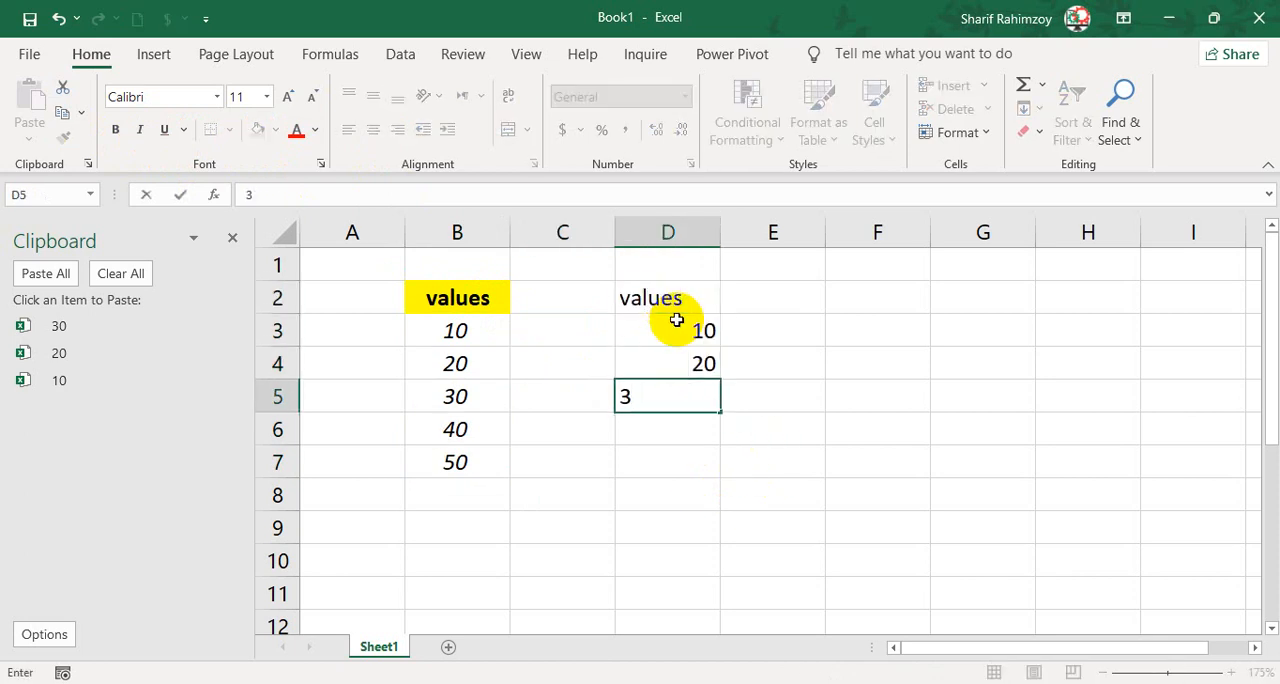
Enter 50 and 40 in D3:D4 and extend the descending series through D7.
click(677, 320)
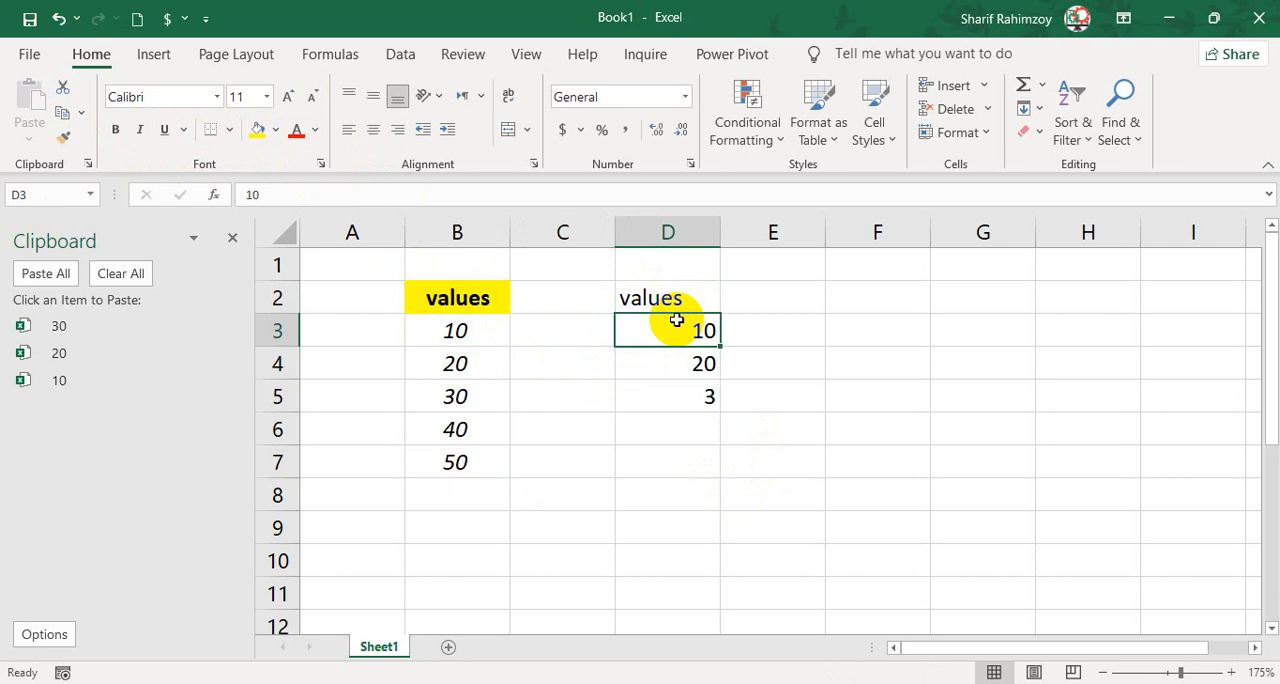
text(50)
key(Return)
text(40)
key(Return)
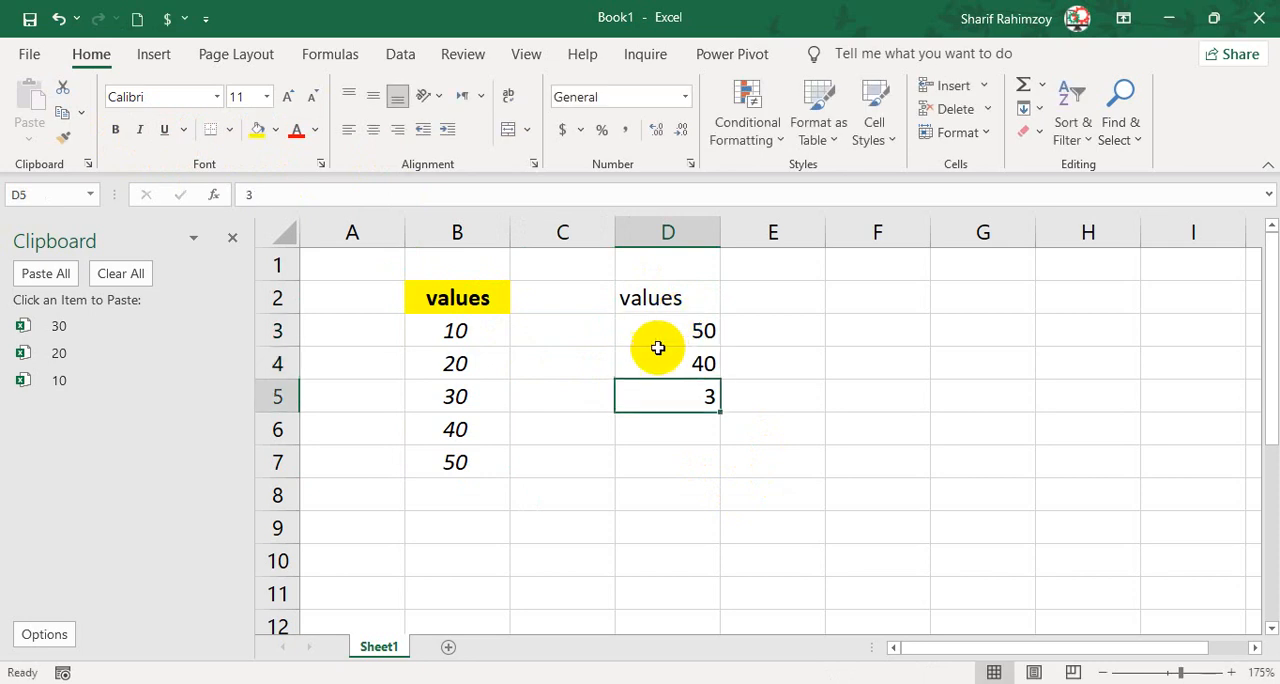
drag(665, 340, 726, 468)
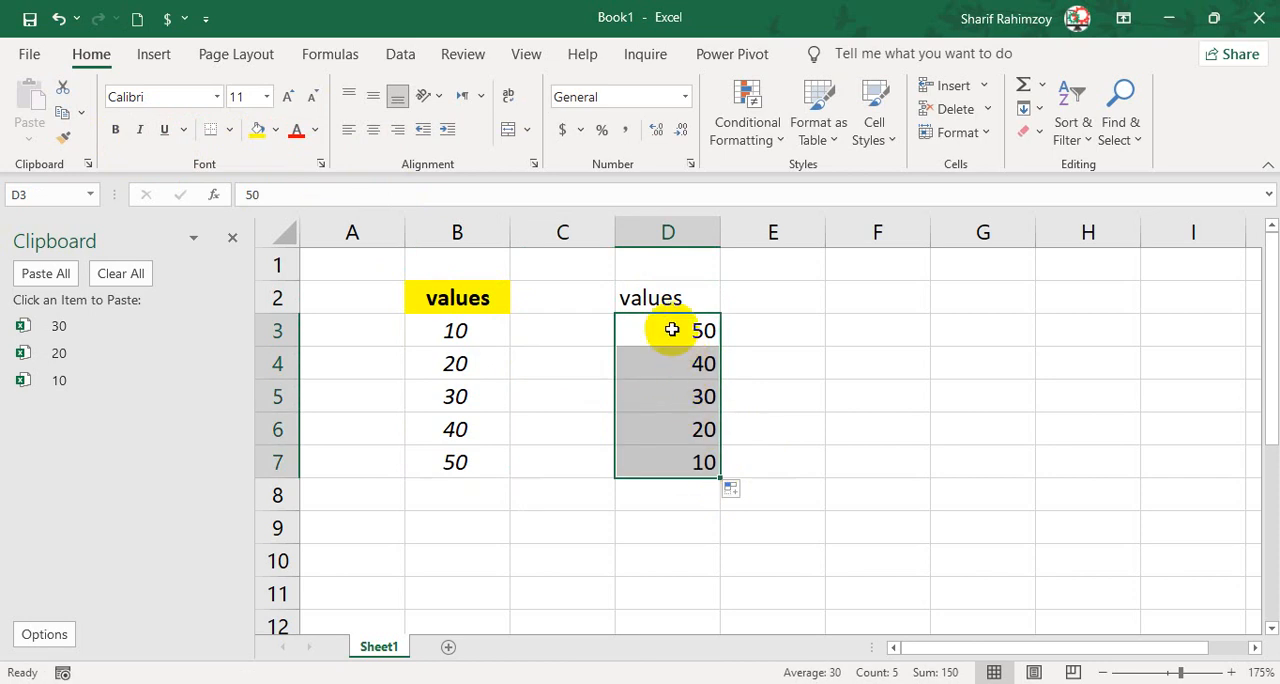
click(665, 298)
click(457, 298)
drag(665, 328, 690, 458)
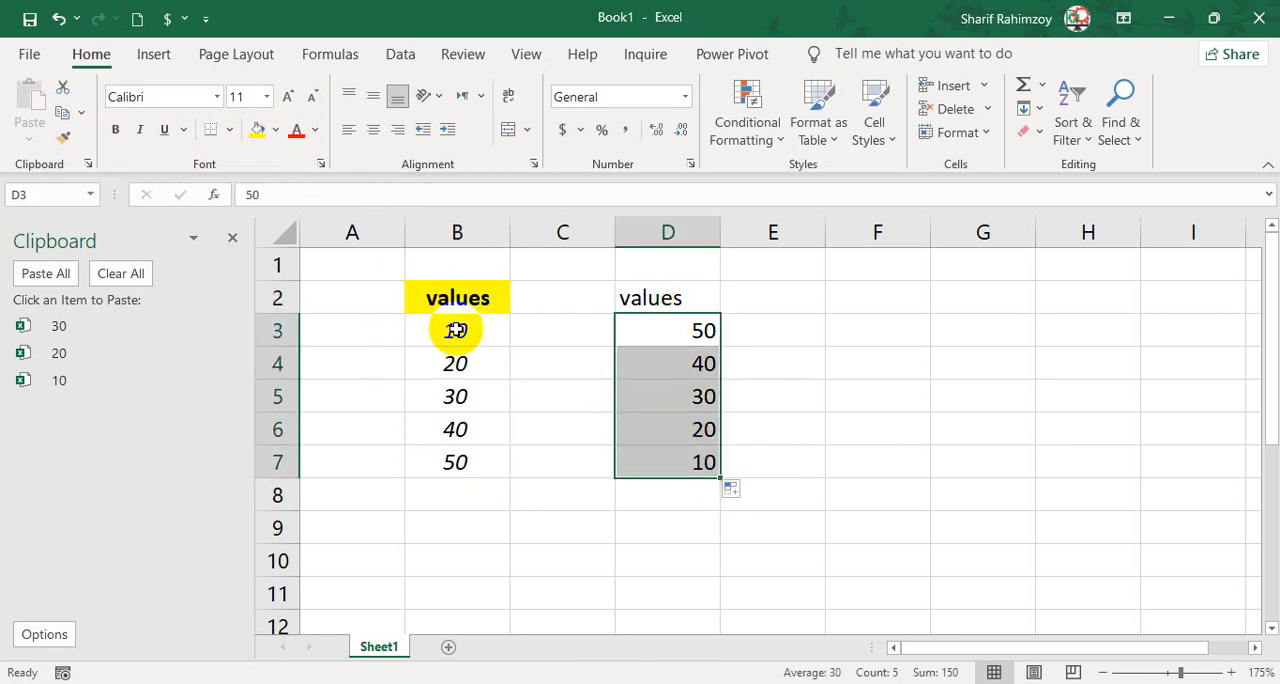
Apply all borders to the numbers in B3:B7.
drag(455, 330, 462, 465)
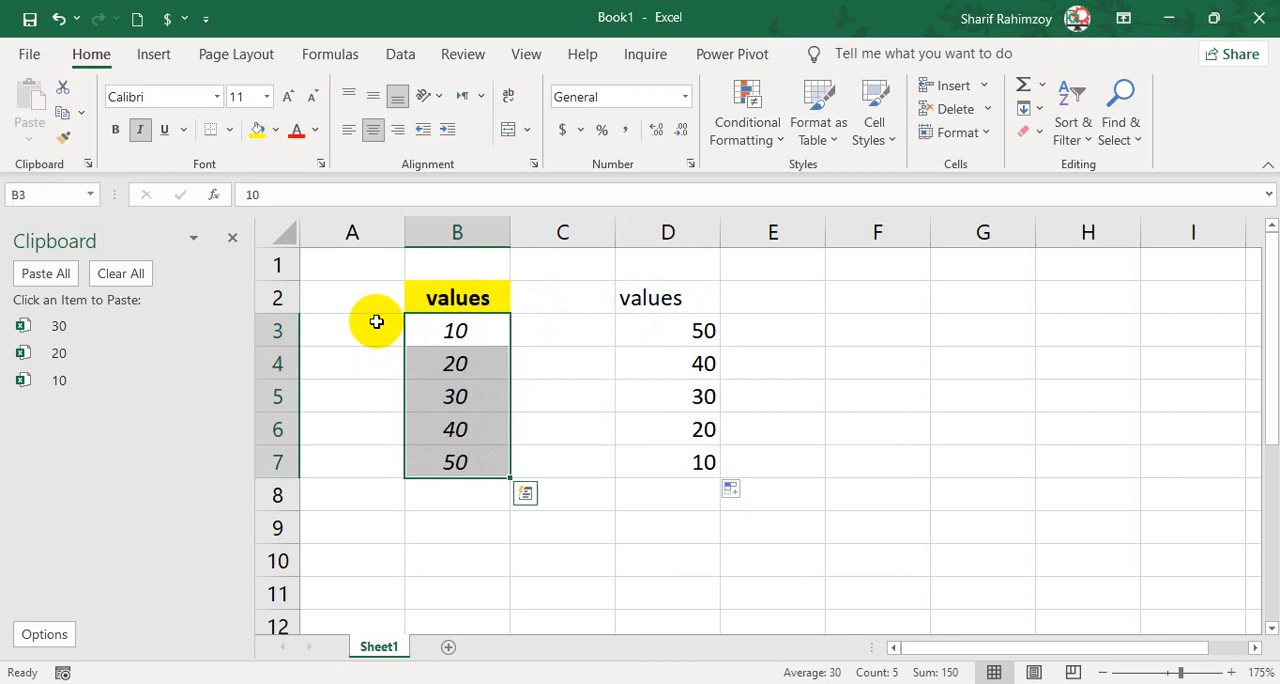
click(229, 129)
click(278, 332)
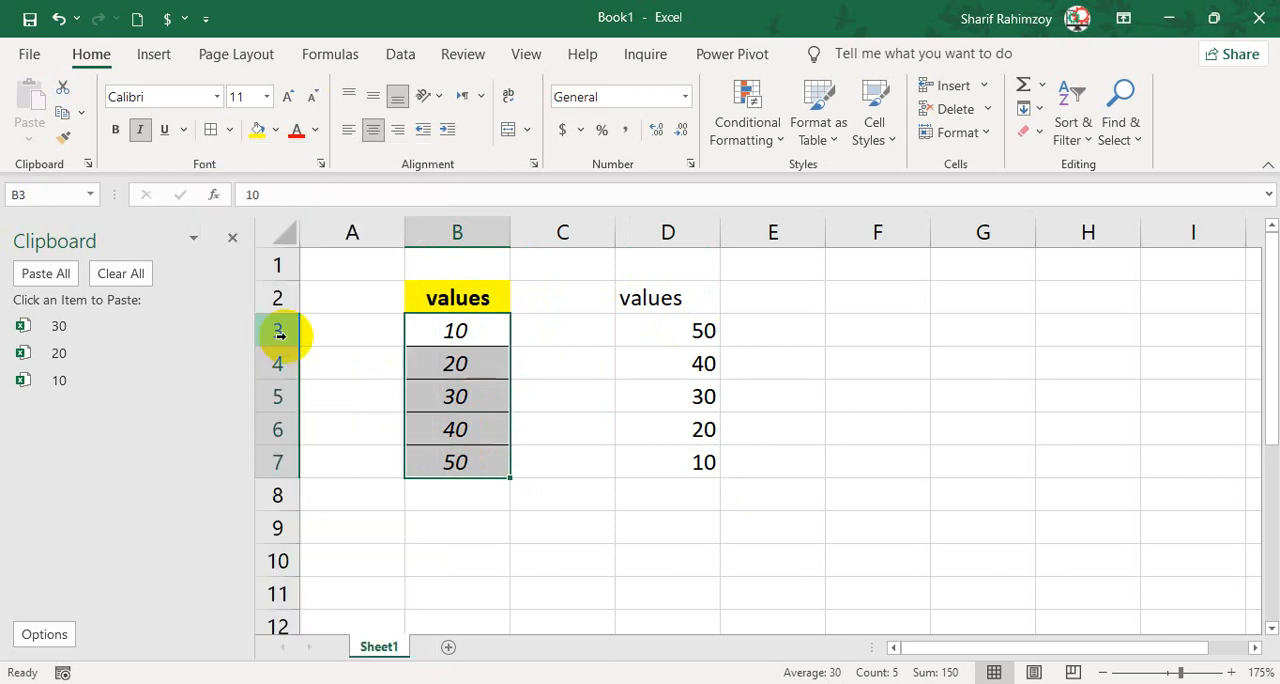
click(645, 311)
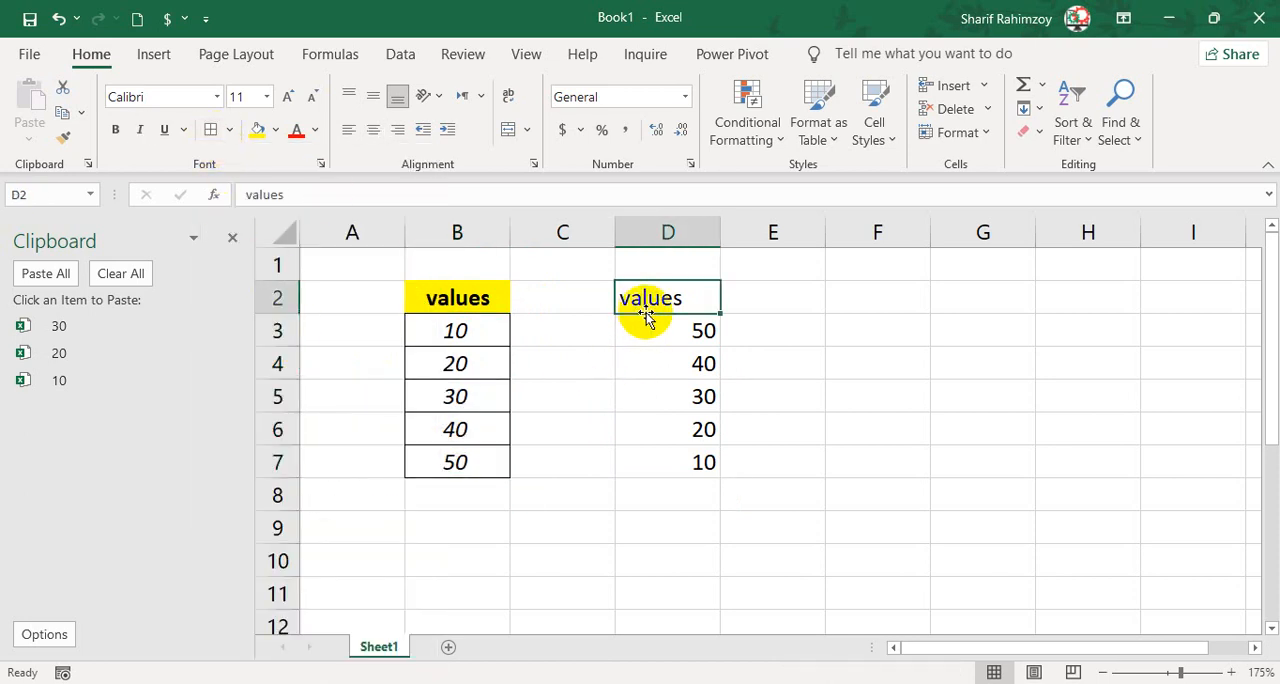
drag(491, 300, 489, 462)
drag(674, 289, 686, 458)
click(668, 308)
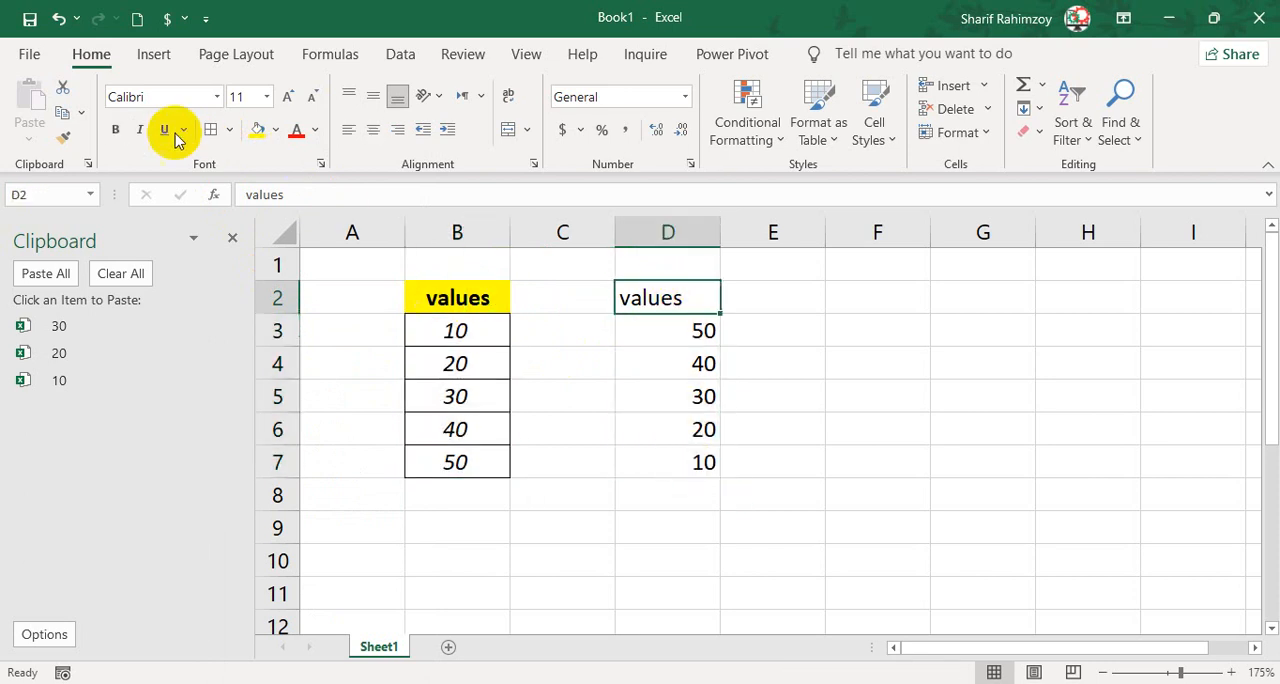
click(459, 294)
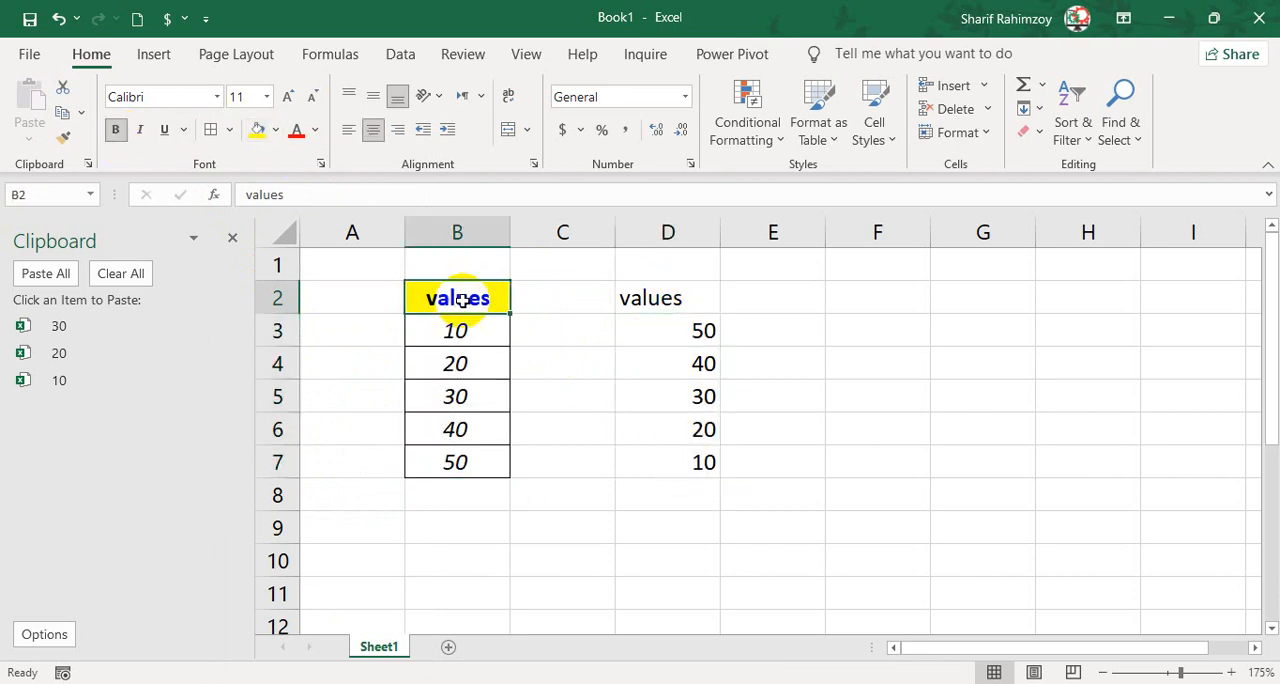
click(653, 298)
Copy the formatting of heading B2 onto heading D2 with Format Painter.
click(448, 301)
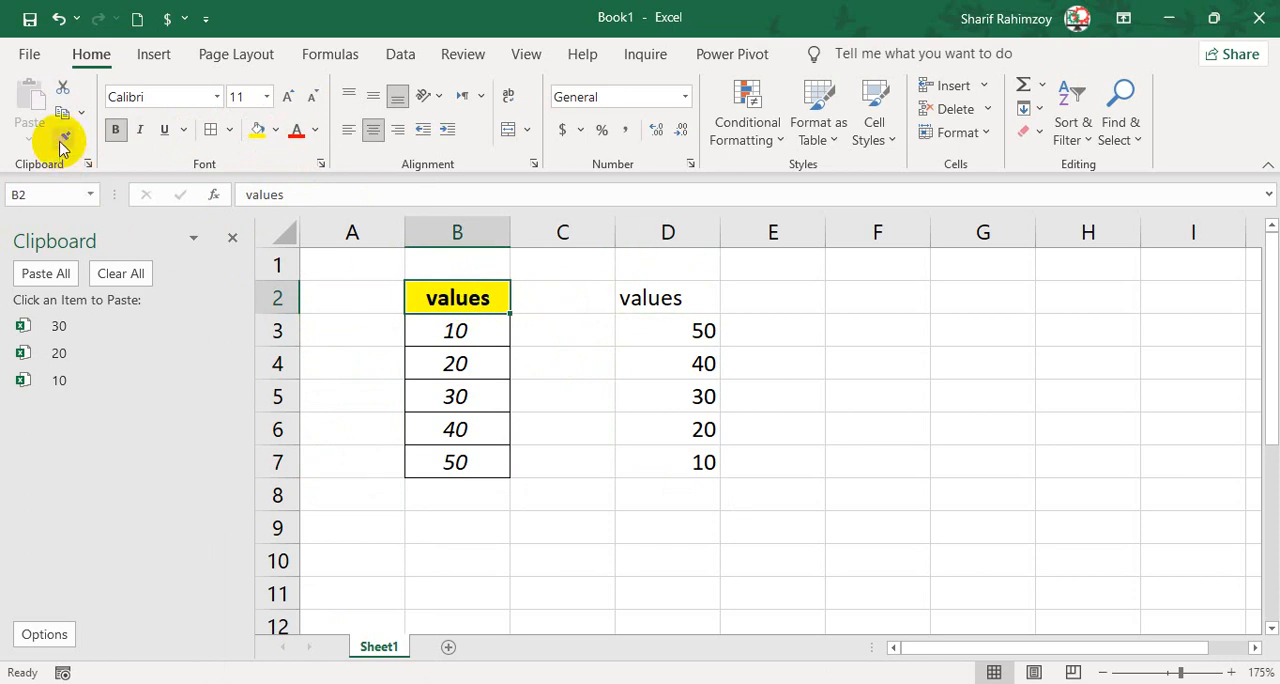
click(657, 298)
click(468, 296)
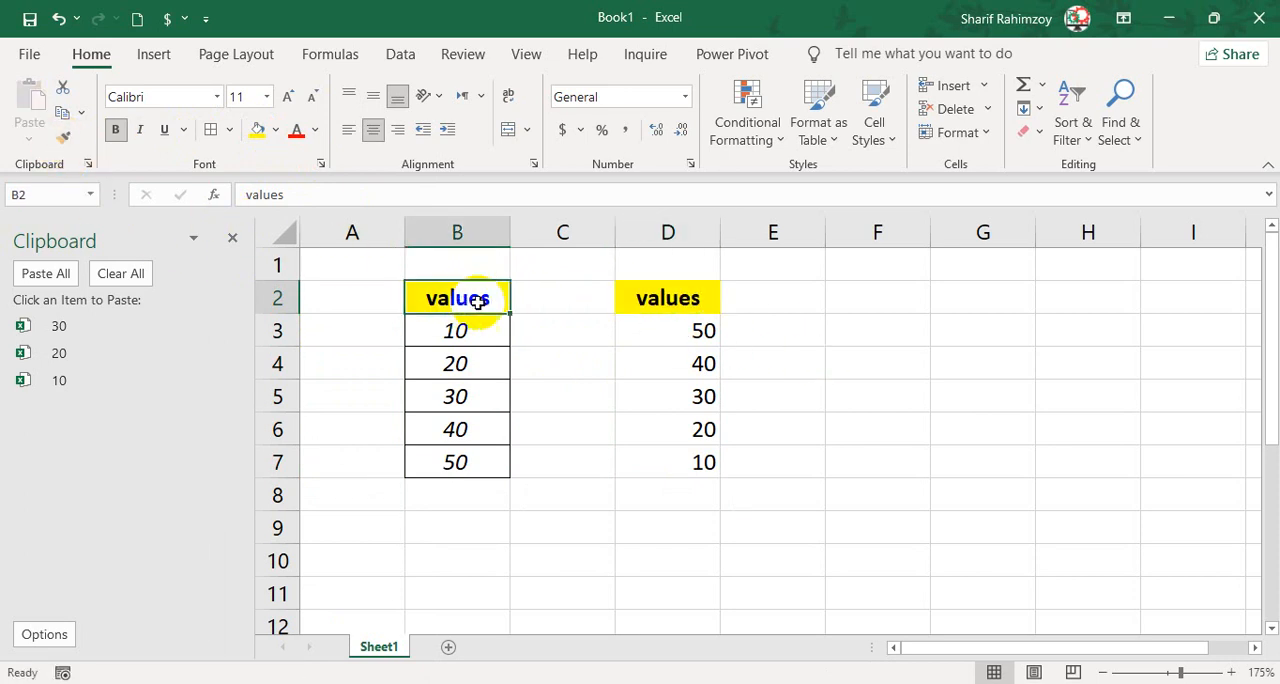
click(655, 300)
Copy the formatting of B3 onto D3 with a single use of Format Painter.
click(480, 331)
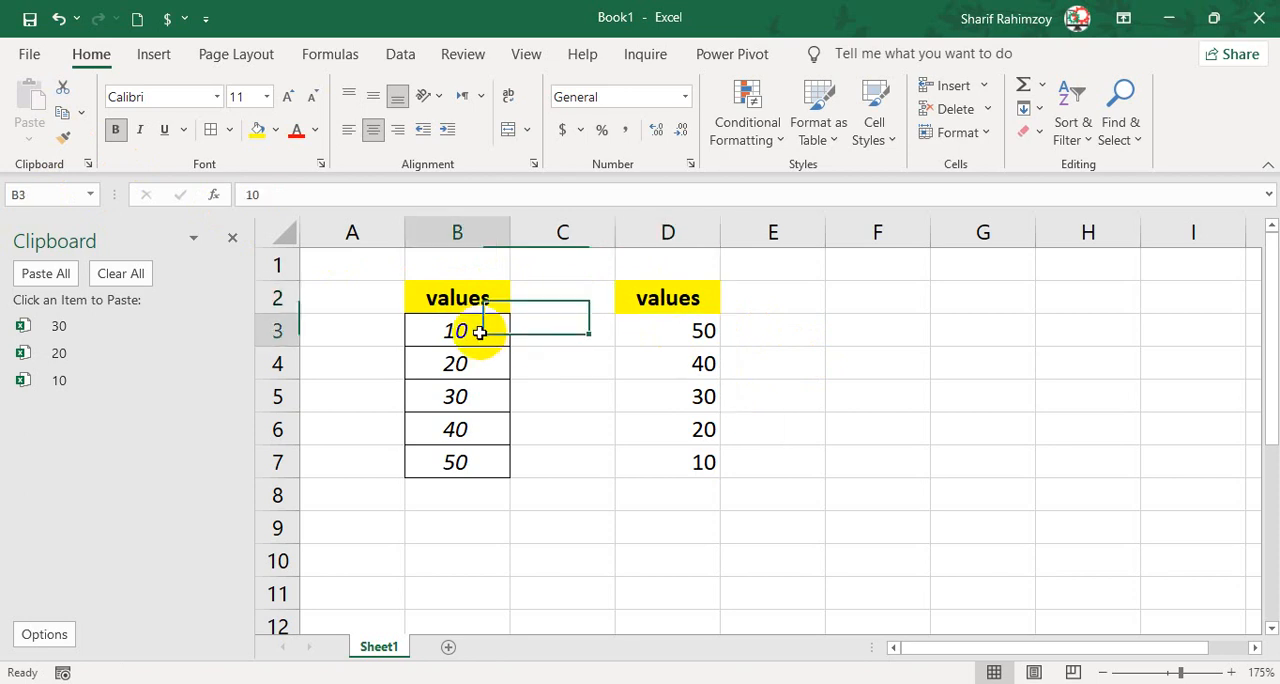
click(75, 141)
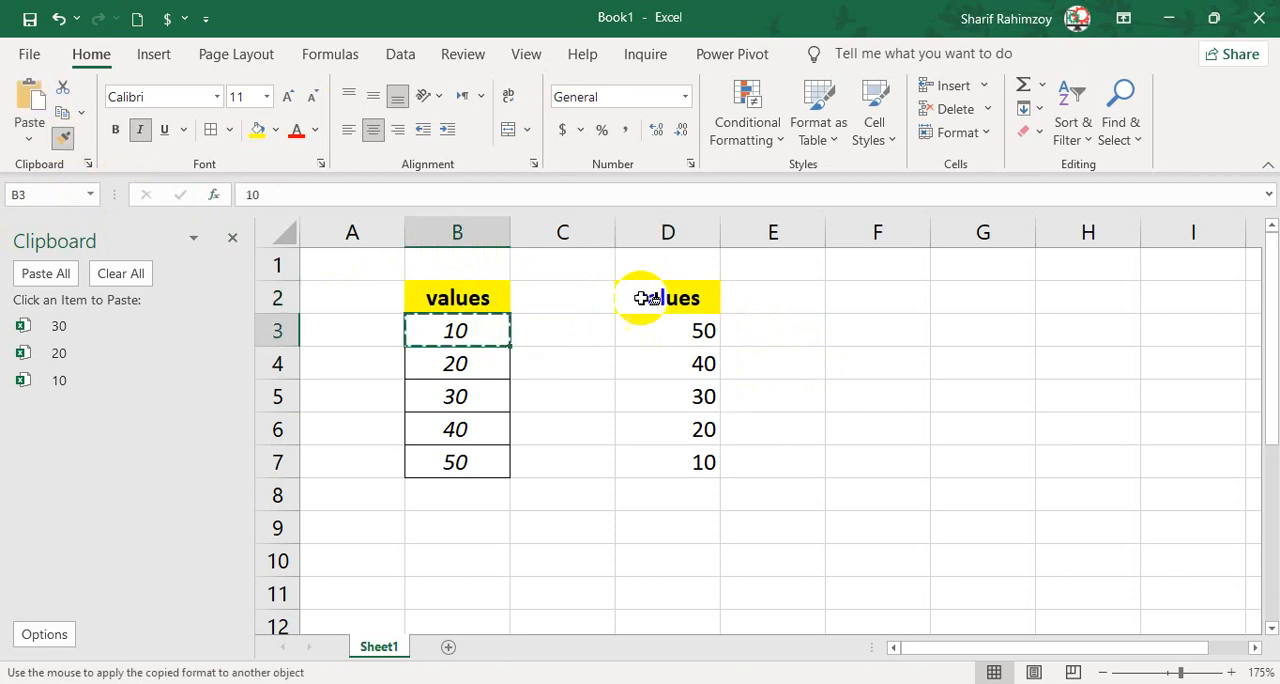
click(683, 323)
click(757, 337)
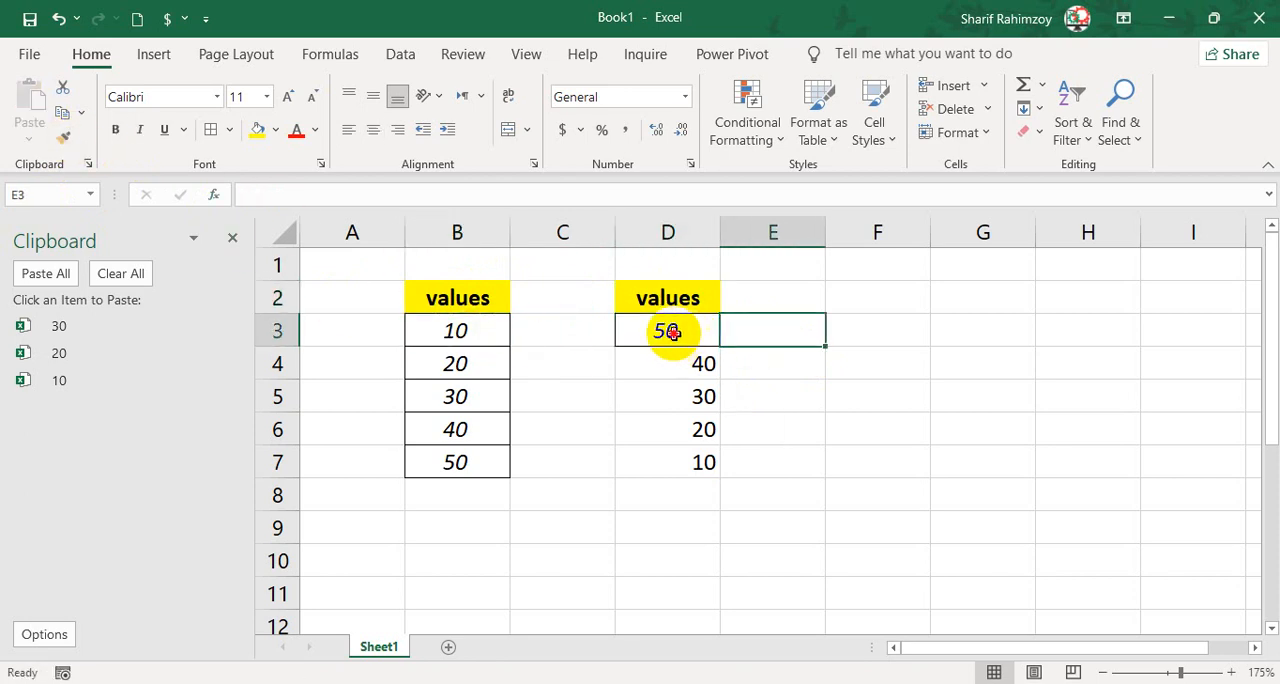
click(691, 361)
click(790, 341)
click(671, 337)
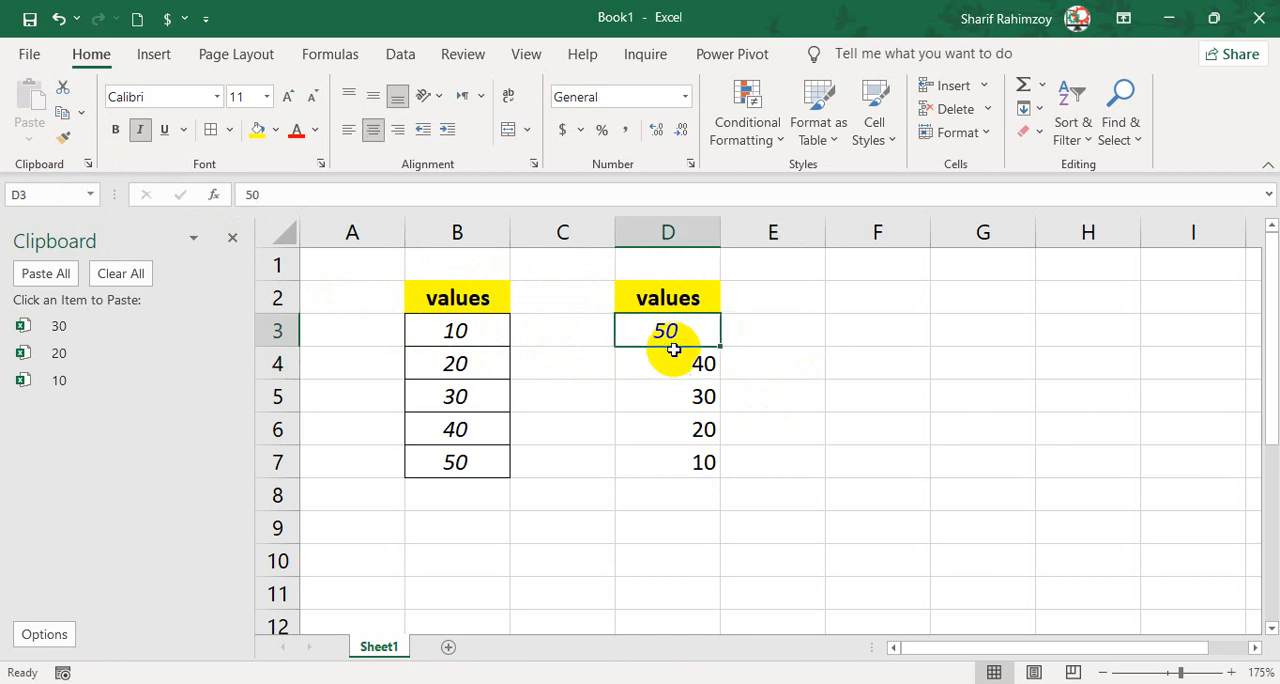
click(678, 370)
click(781, 355)
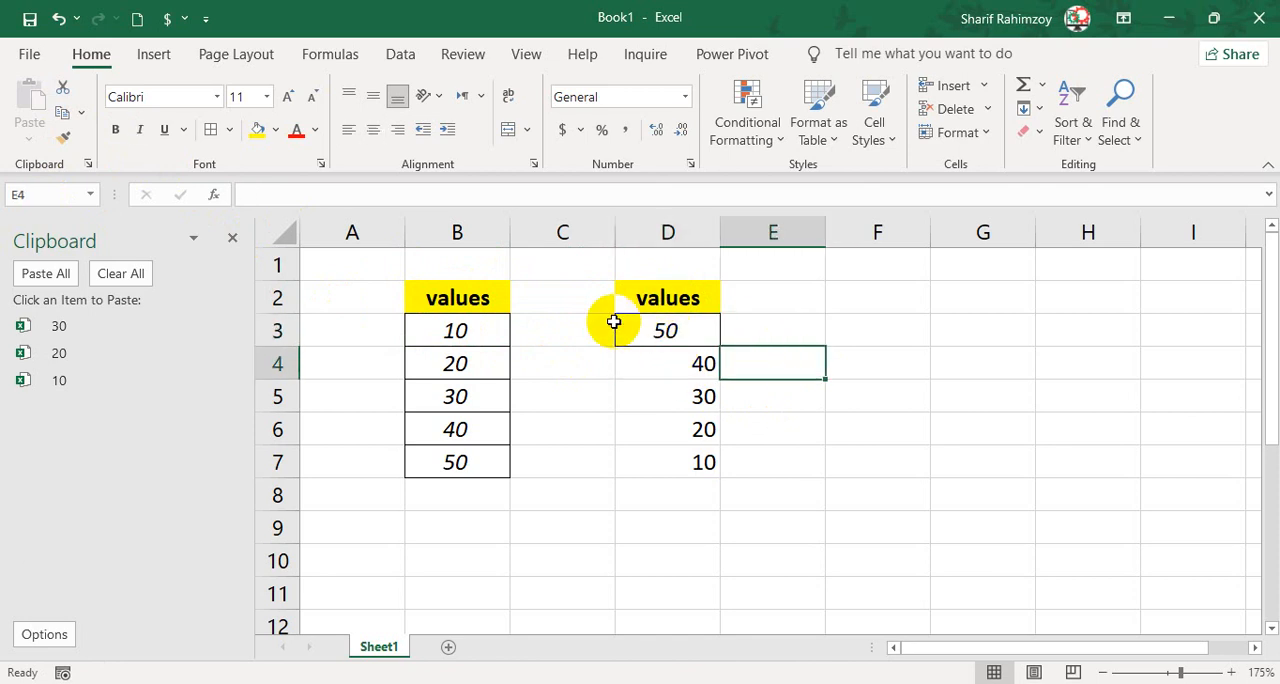
Lock Format Painter on B3's formatting, apply it to D4, D5, D6 and D7 one by one, and turn it off.
click(482, 322)
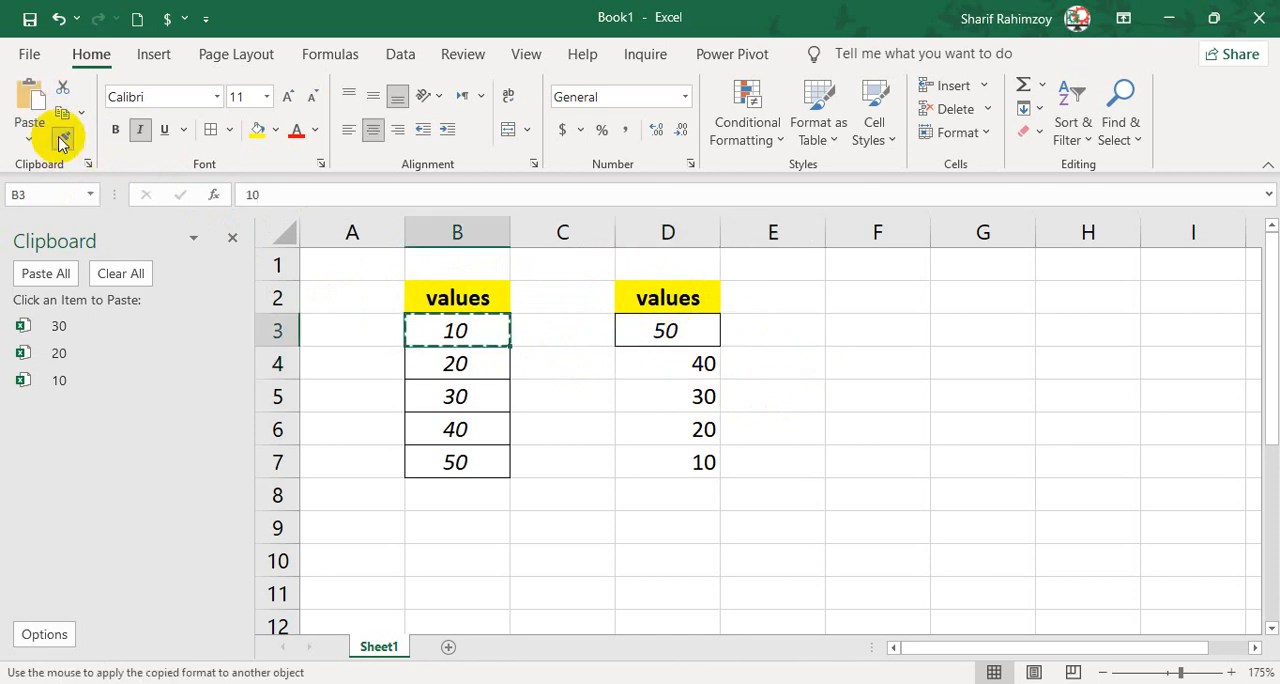
click(658, 366)
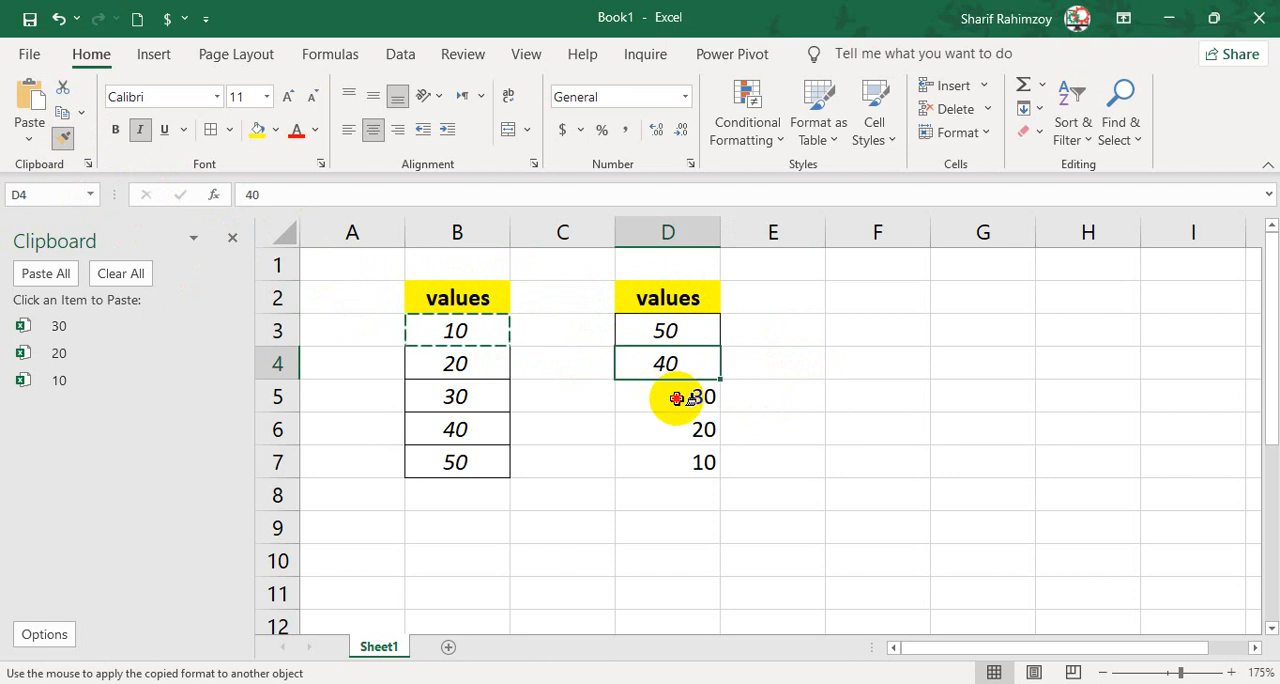
click(677, 398)
click(674, 426)
click(669, 457)
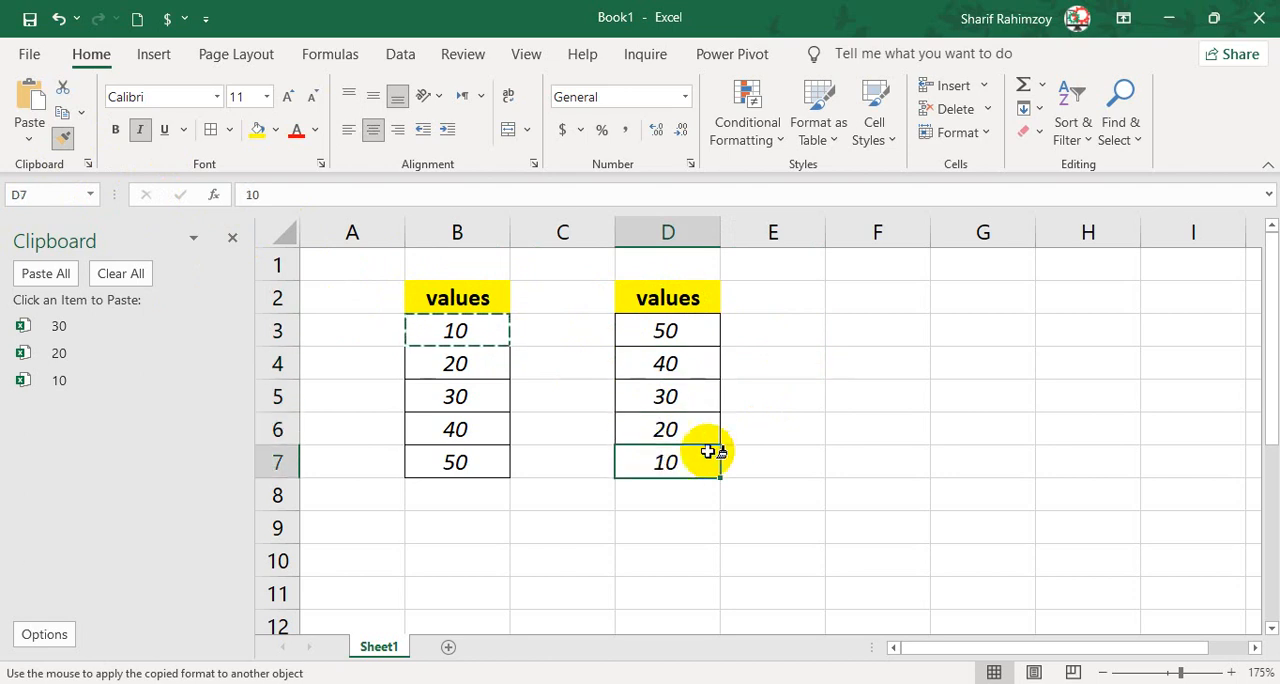
click(62, 137)
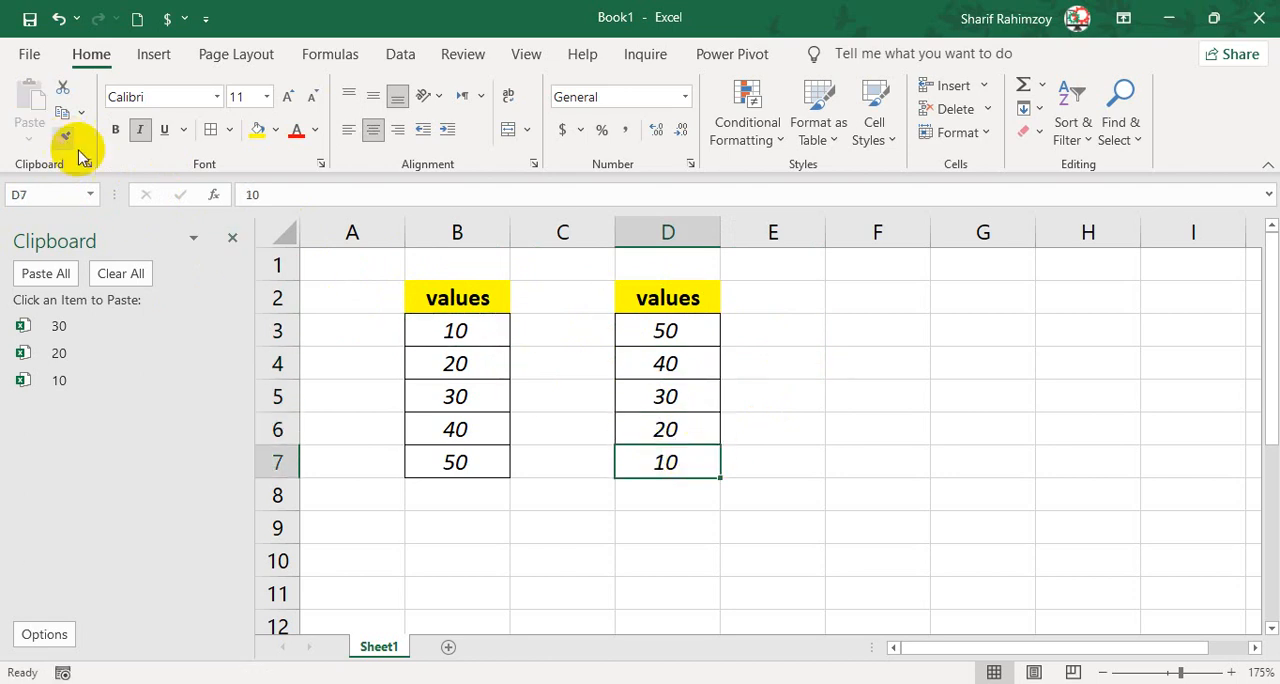
Close the Clipboard pane and minimize the workbook window to the desktop.
click(232, 239)
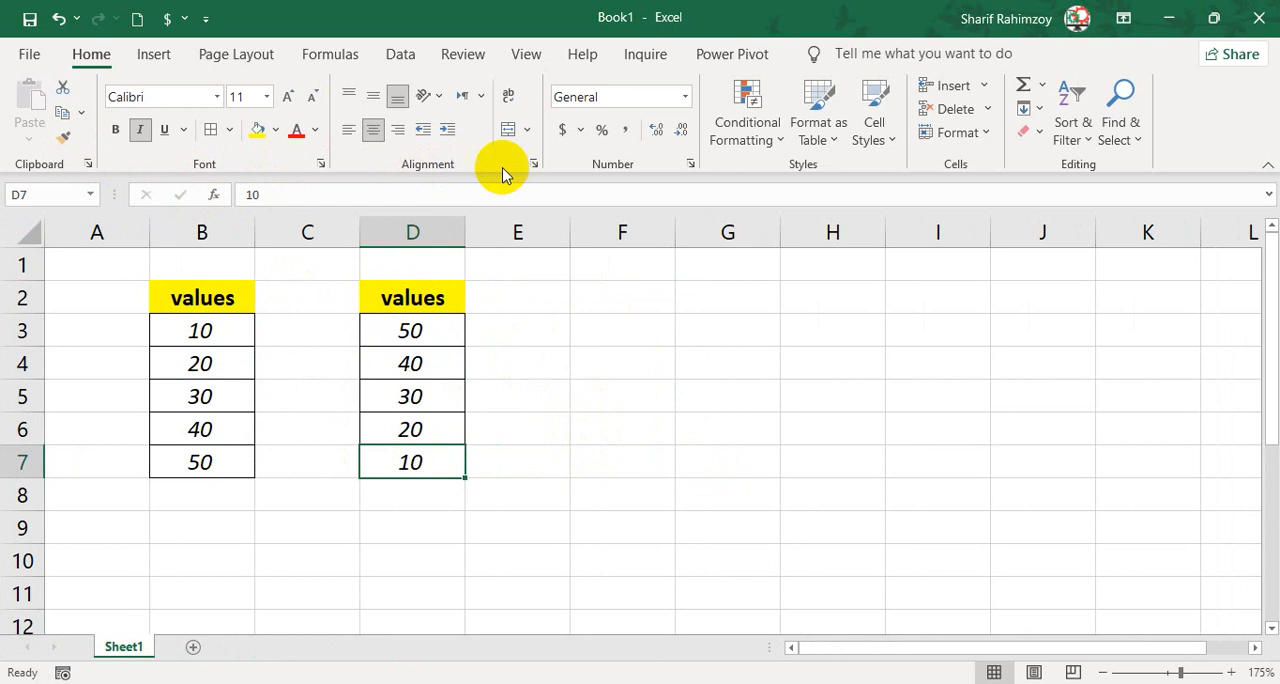
click(730, 402)
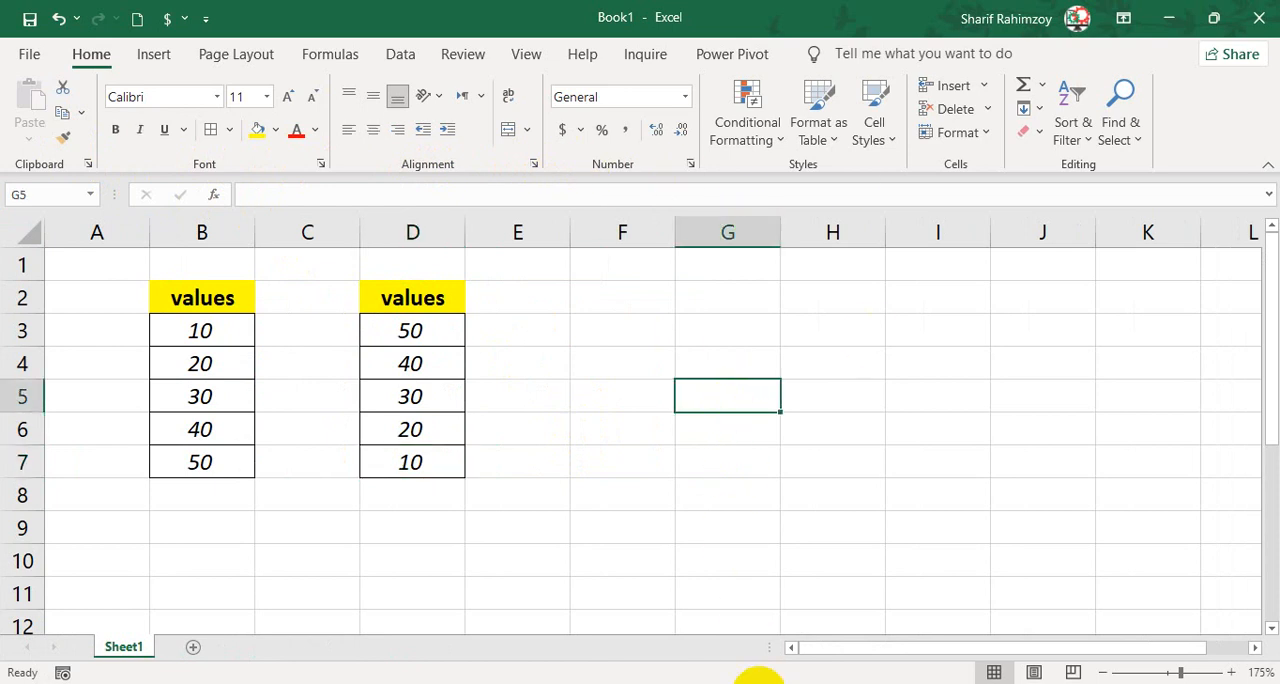
click(760, 683)
click(1168, 18)
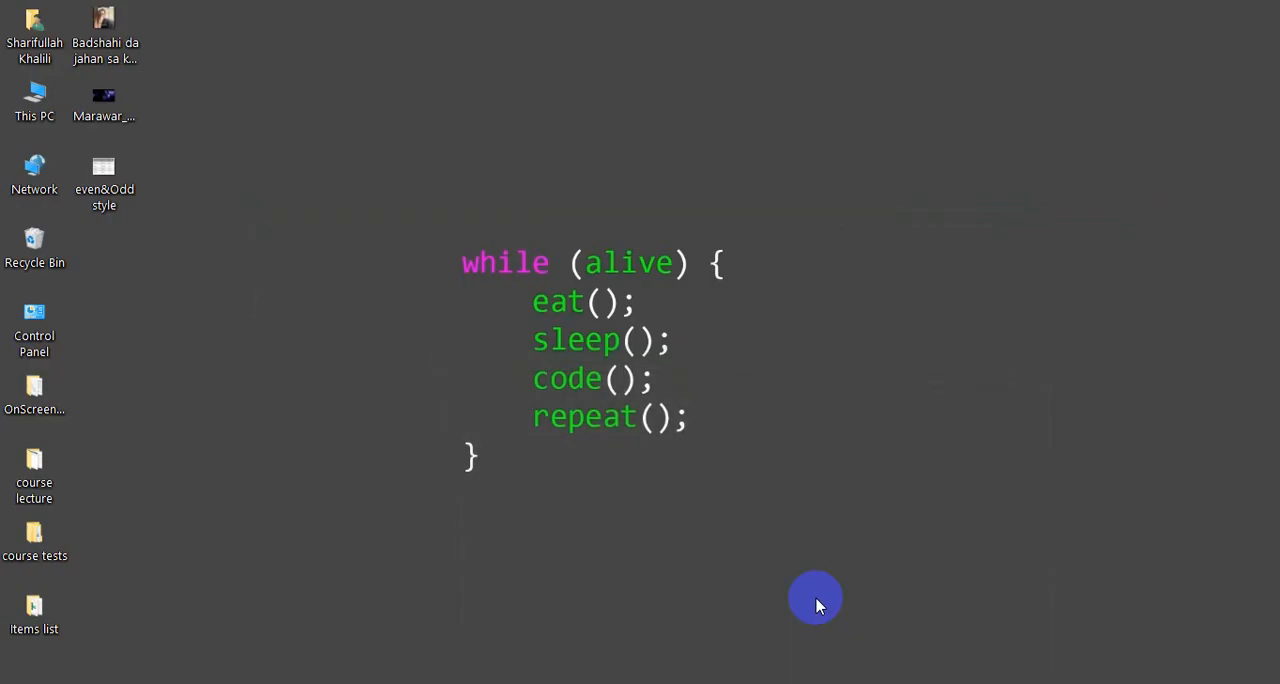